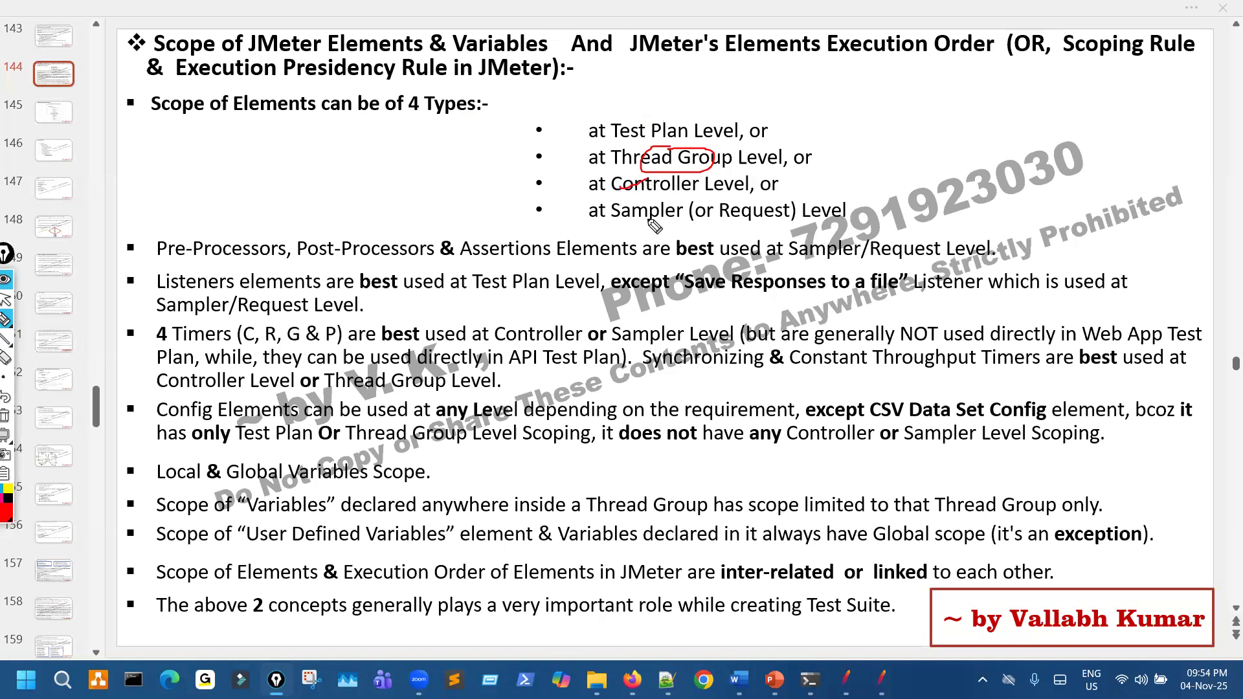
Step: Circle the Sampler level bullet on the slide with the pen, and clear the slide's annotations
mouse_move(671, 195)
left_mouse_down()
mouse_move(630, 230)
mouse_move(687, 202)
left_mouse_up()
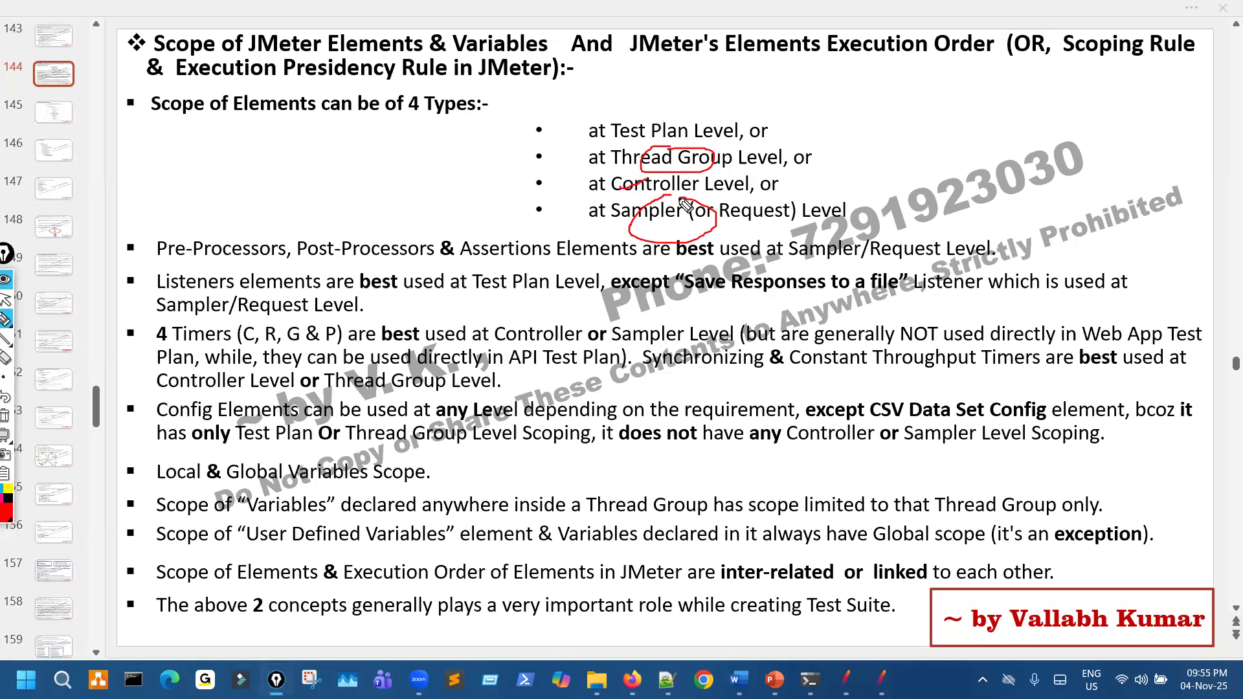
mouse_move(696, 193)
left_mouse_down()
mouse_move(681, 227)
mouse_move(734, 220)
left_mouse_up()
key("ctrl+shift+c")
key("ctrl+shift+1")
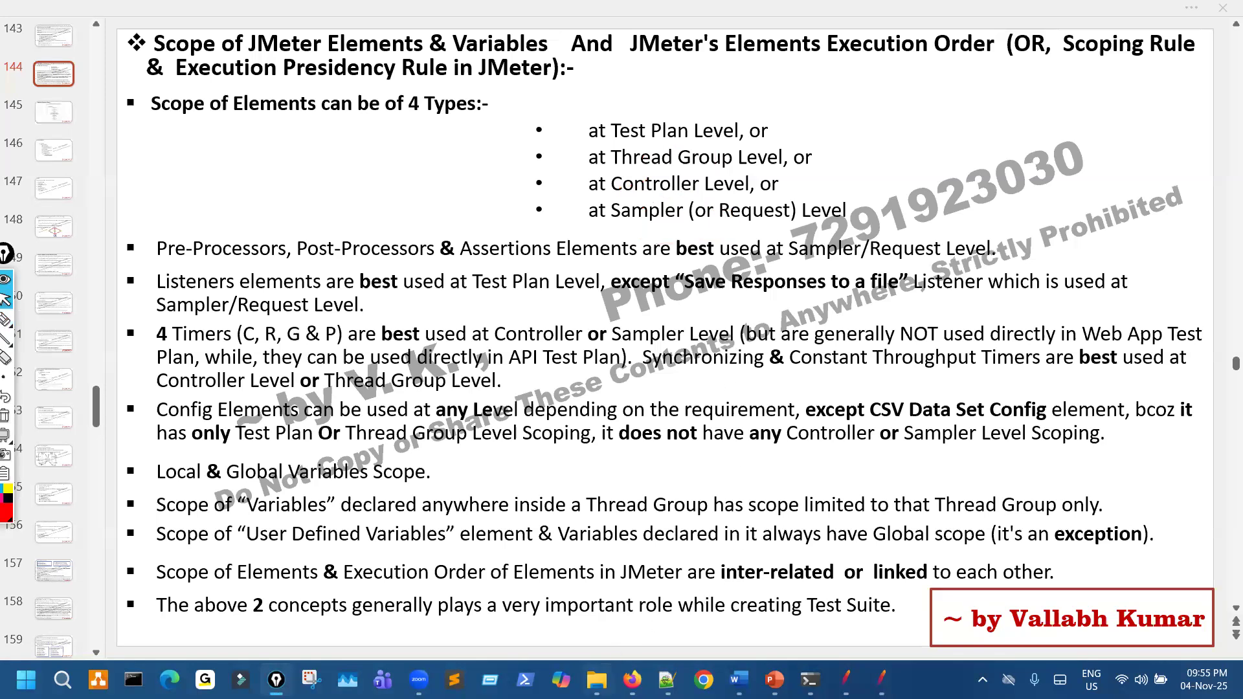
Step: Switch to File Explorer and open the PetStore folder inside PerfM
left_click(596, 680)
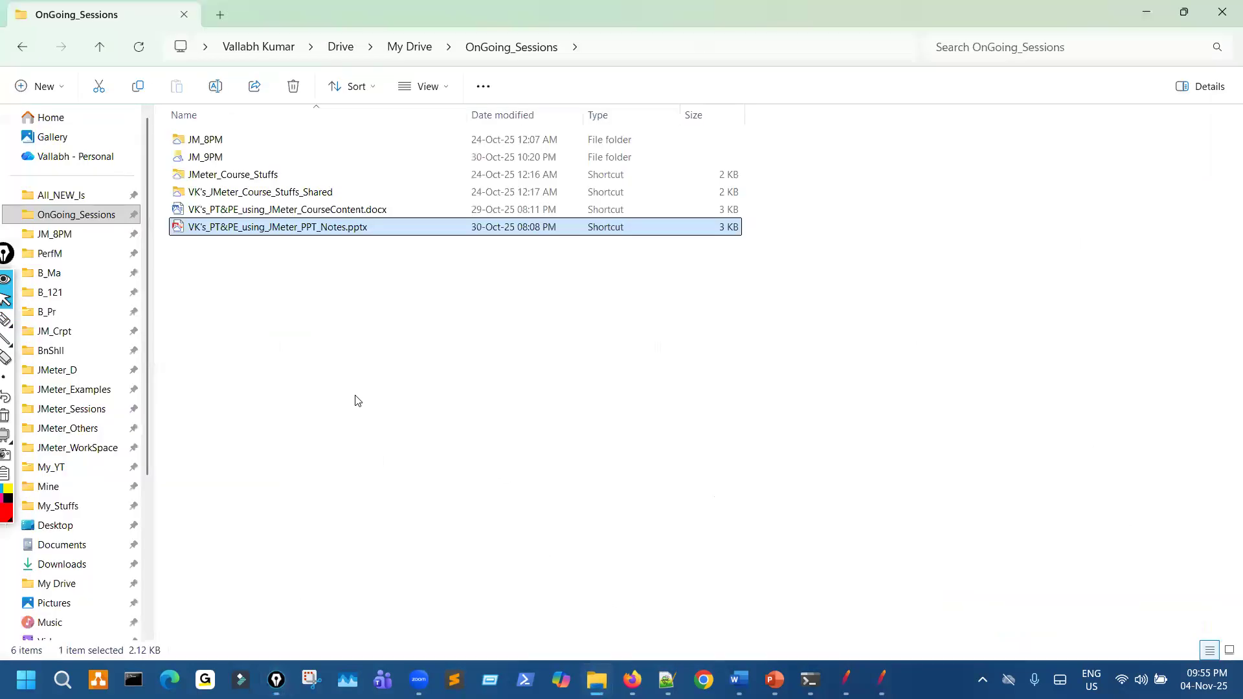
left_click(94, 255)
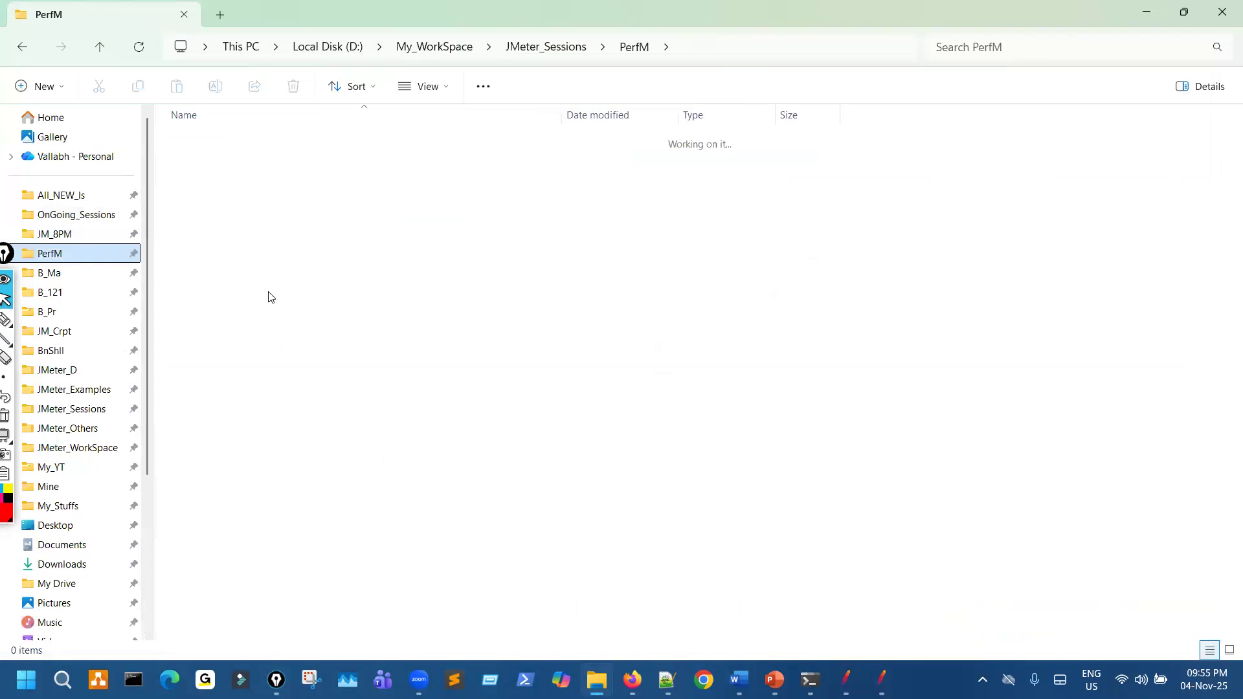
double_click(248, 158)
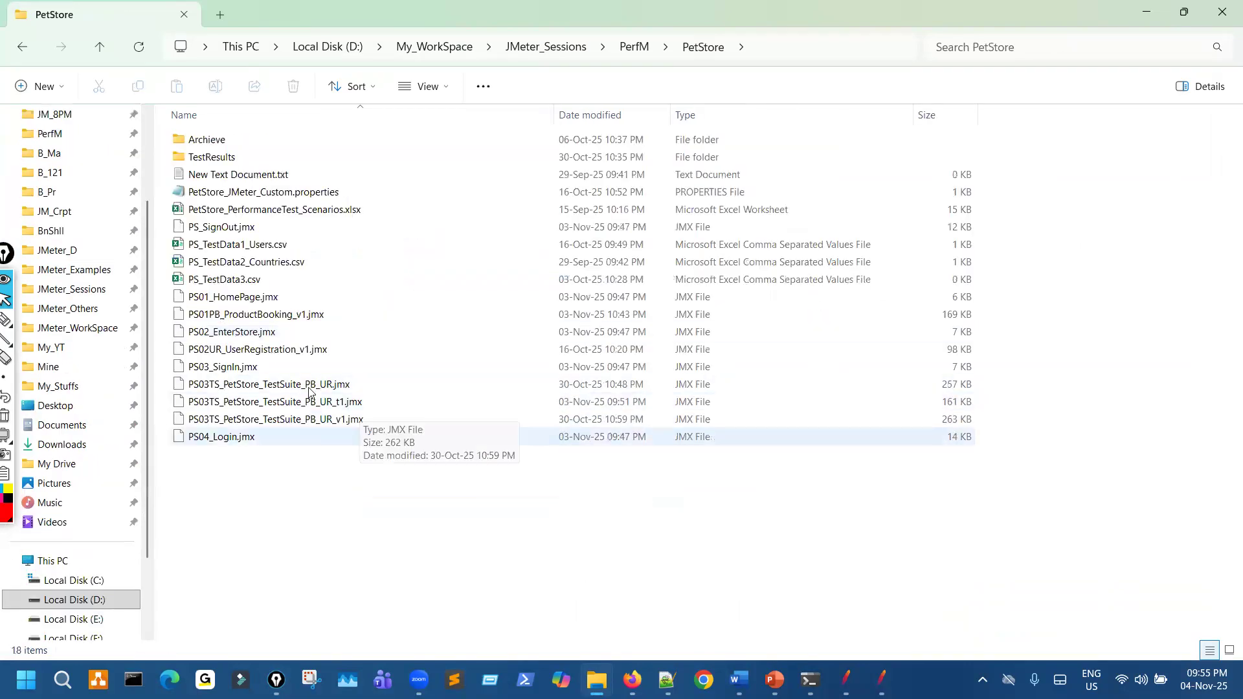
left_click(310, 386)
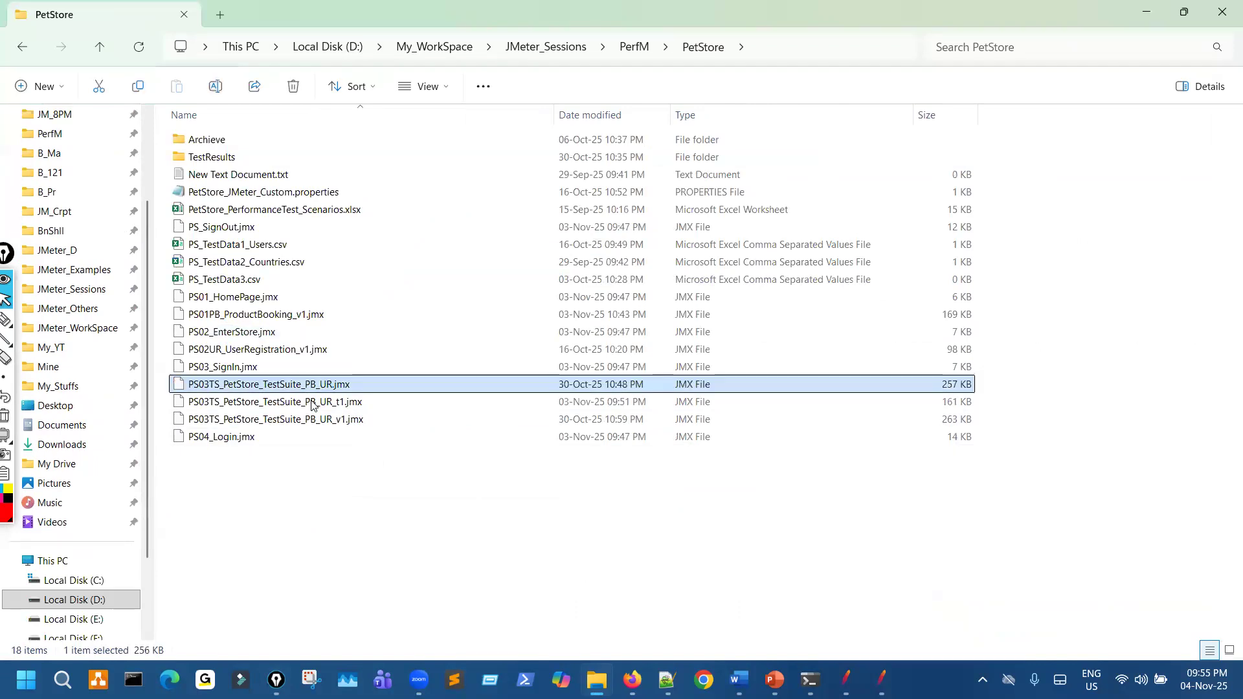
left_click(315, 402)
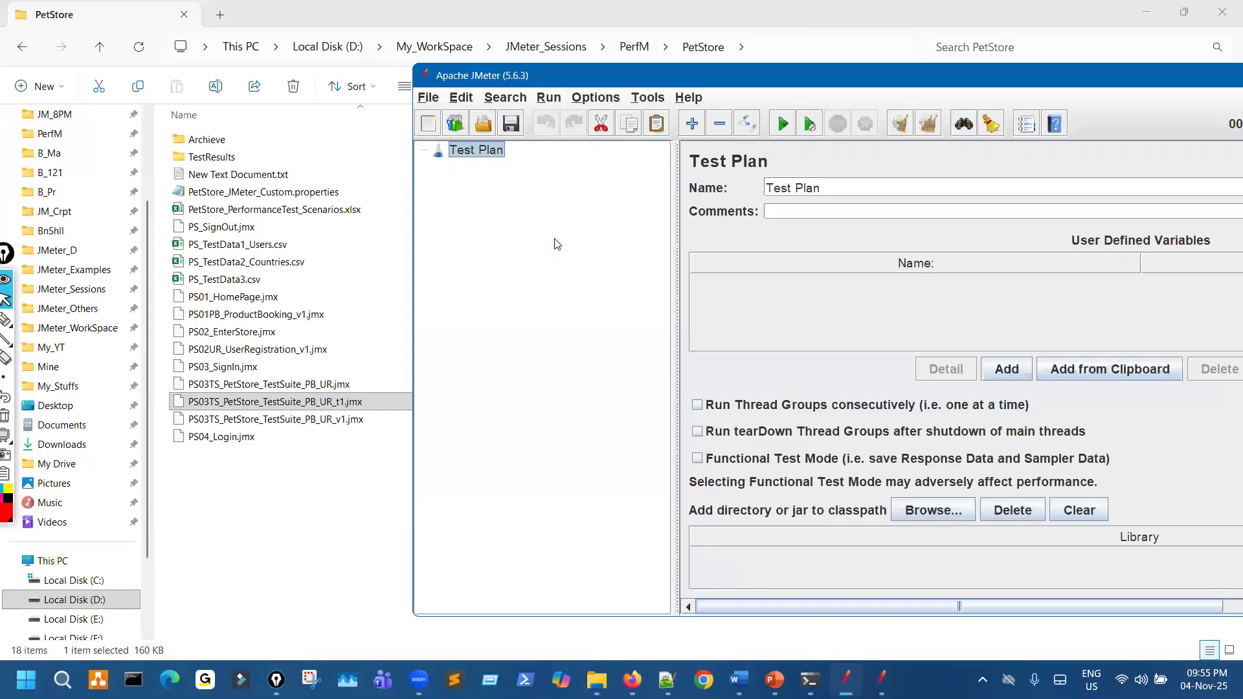
left_click(278, 316)
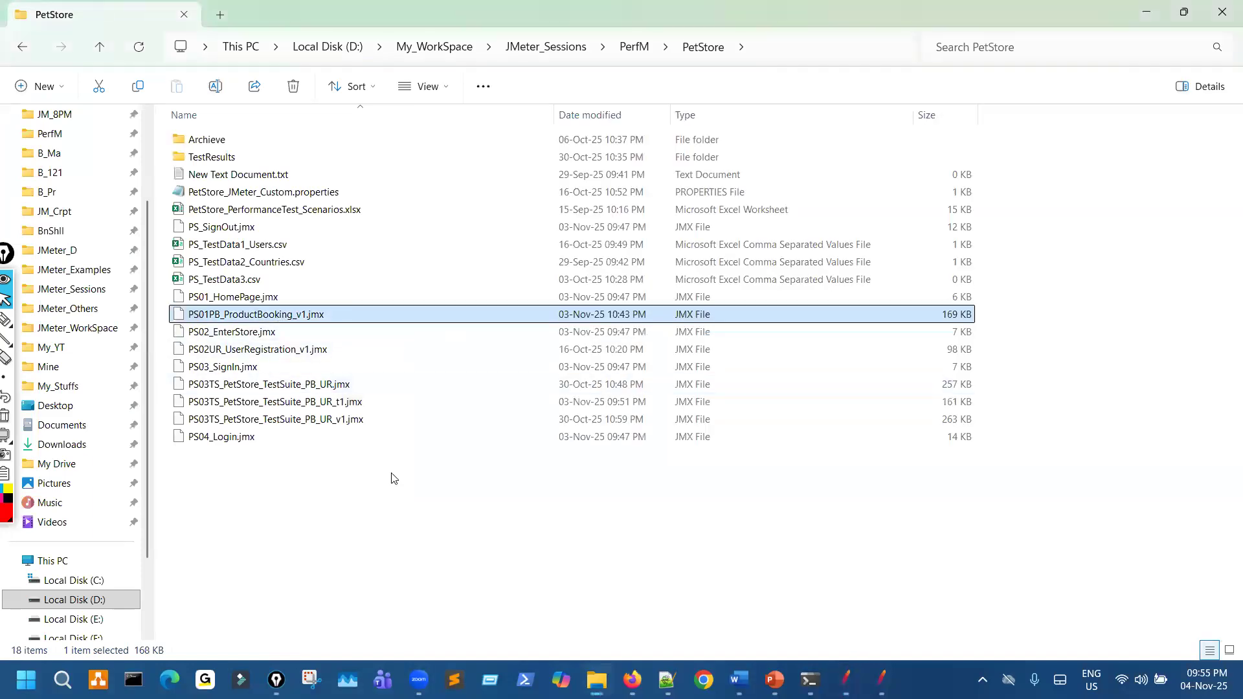
left_click(392, 493)
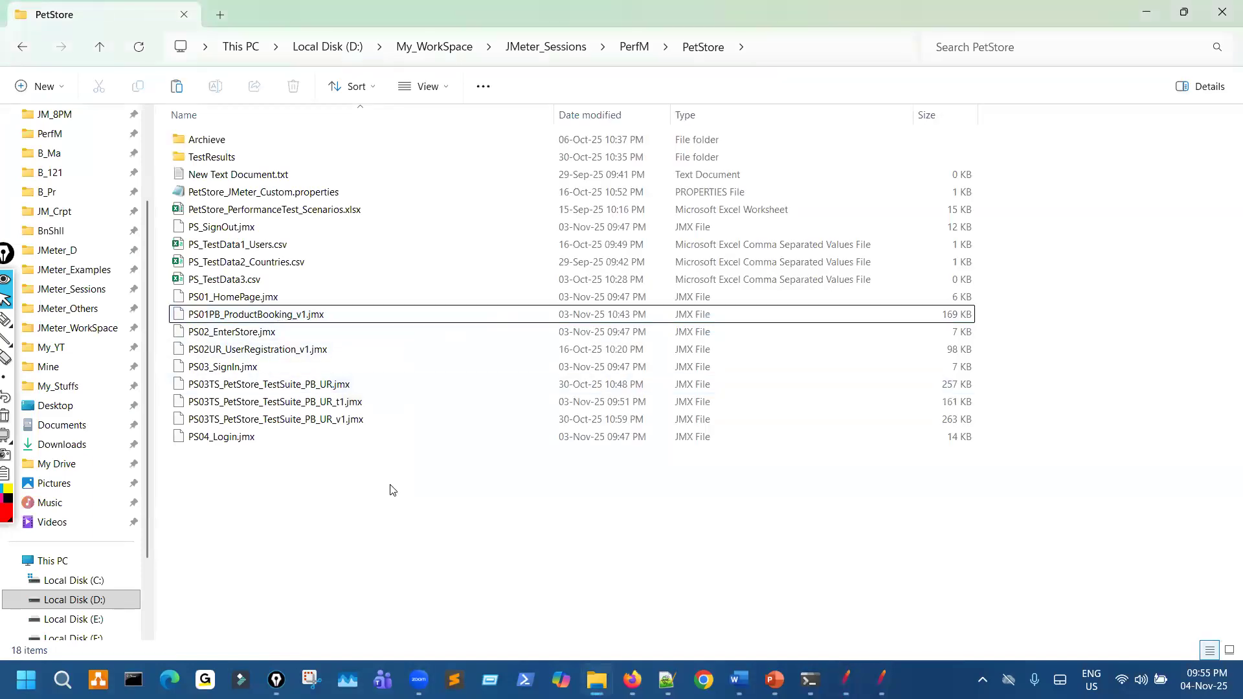
Step: Check the TestResults folder, and open the Archieve folder inside PetStore
left_click(232, 159)
double_click(231, 159)
left_click(29, 42)
key("Up")
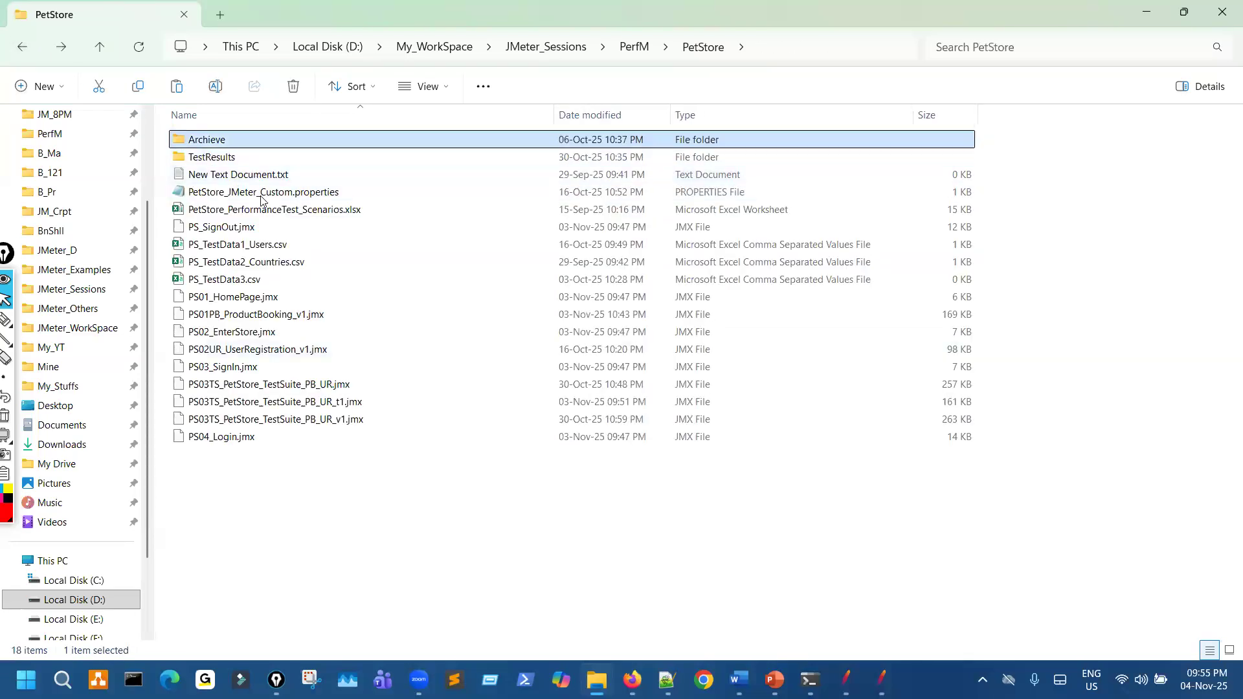
key("Return")
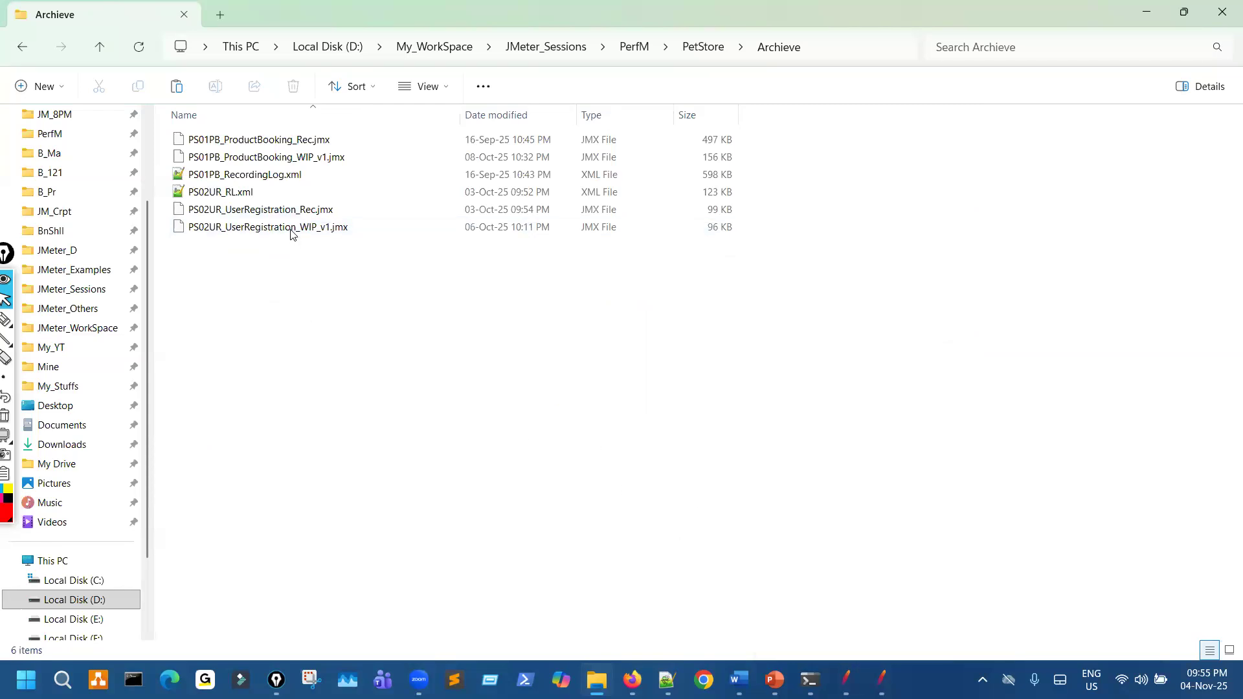
Step: Make a copy of PS01PB_ProductBooking_WIP_v1.jmx in the Archieve folder
left_click(303, 157)
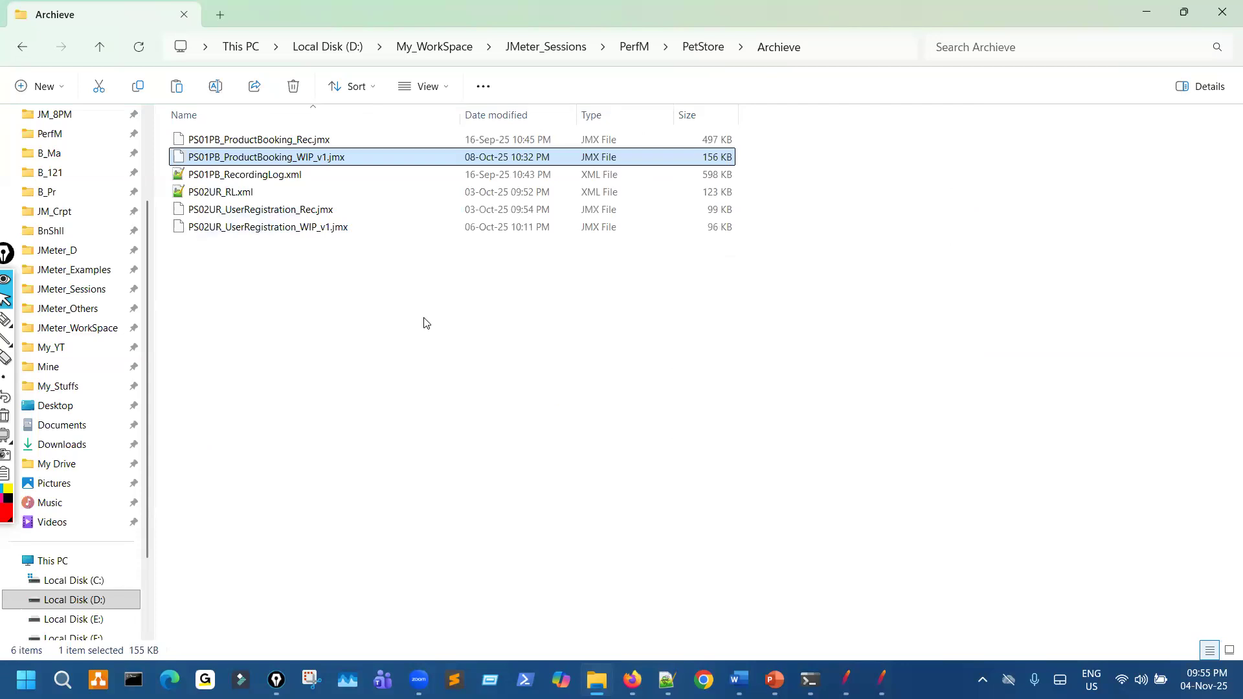
left_click(325, 349)
key("ctrl+v")
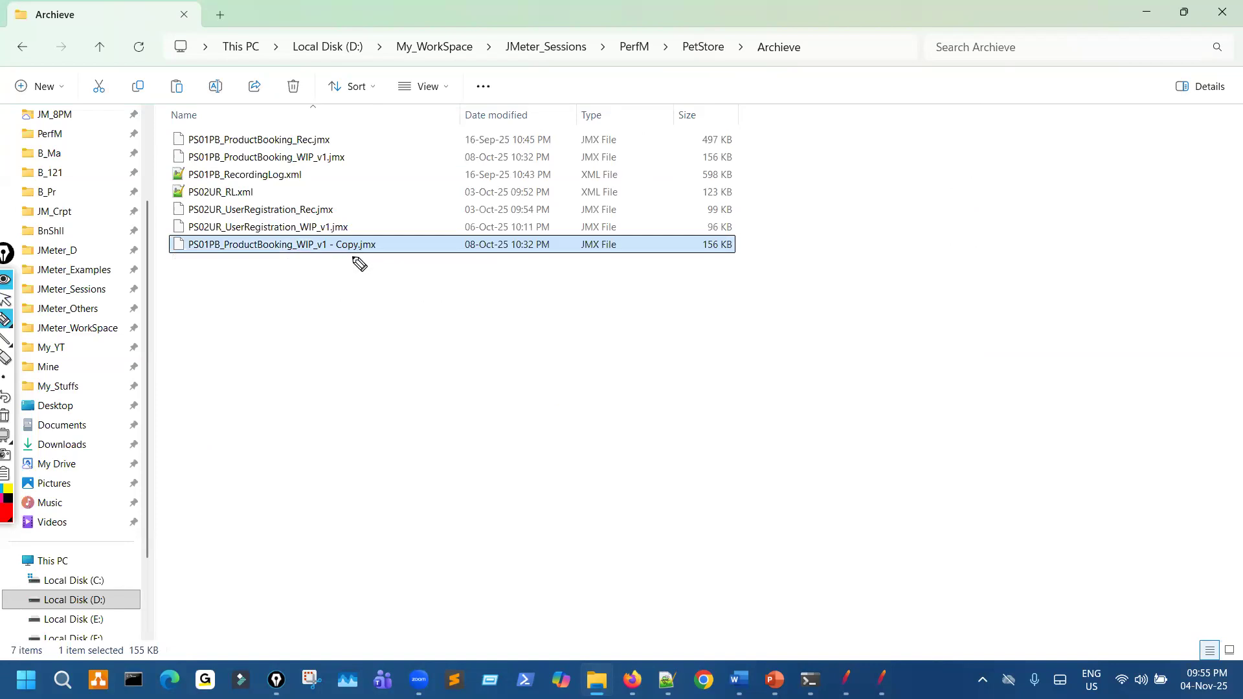
Step: Rename the copied JMX file as PS01PB_ProductBooking_WIP_v2.jmx
key("ctrl+shift+2")
key("F2")
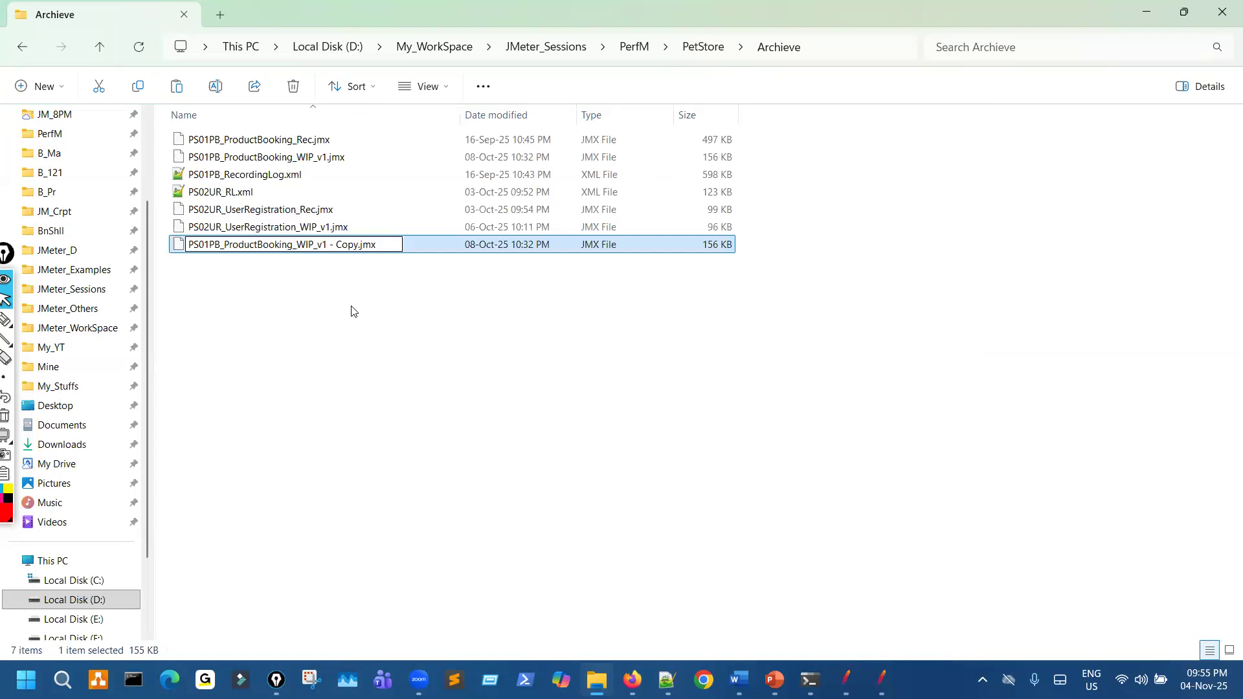
key("BackSpace")
key("BackSpace")
key("BackSpace")
key("BackSpace")
key("BackSpace")
key("BackSpace")
key("BackSpace")
key("BackSpace")
type("2")
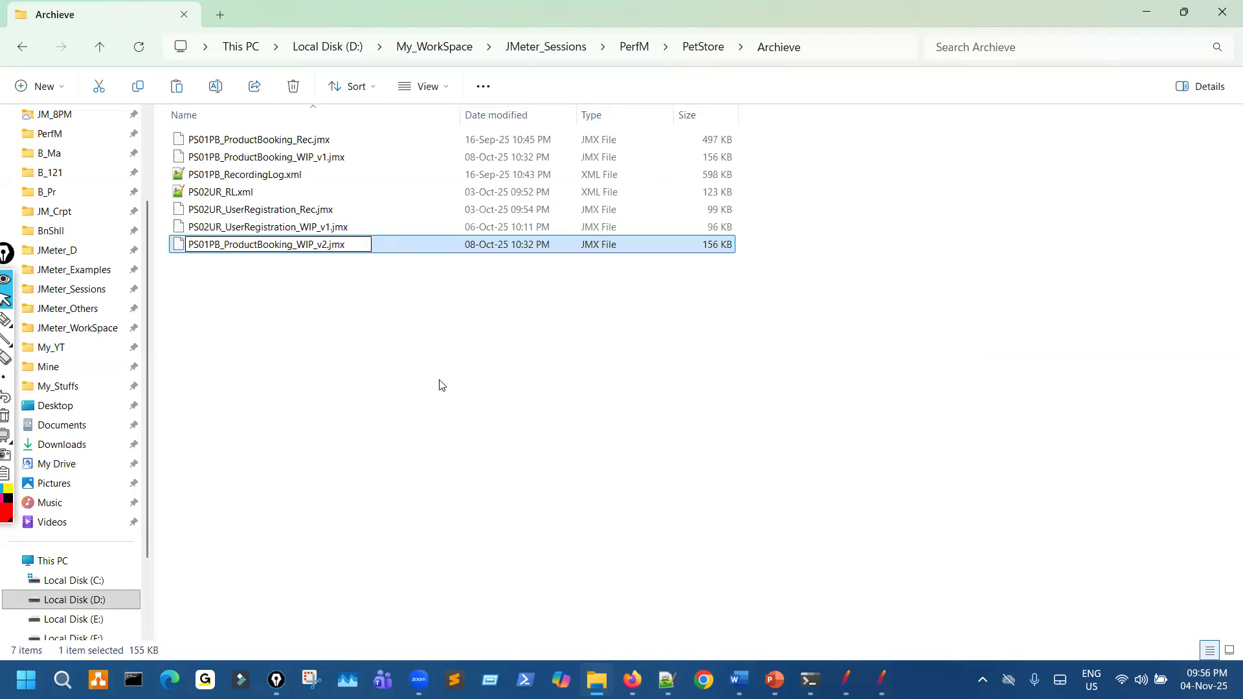
left_click(661, 452)
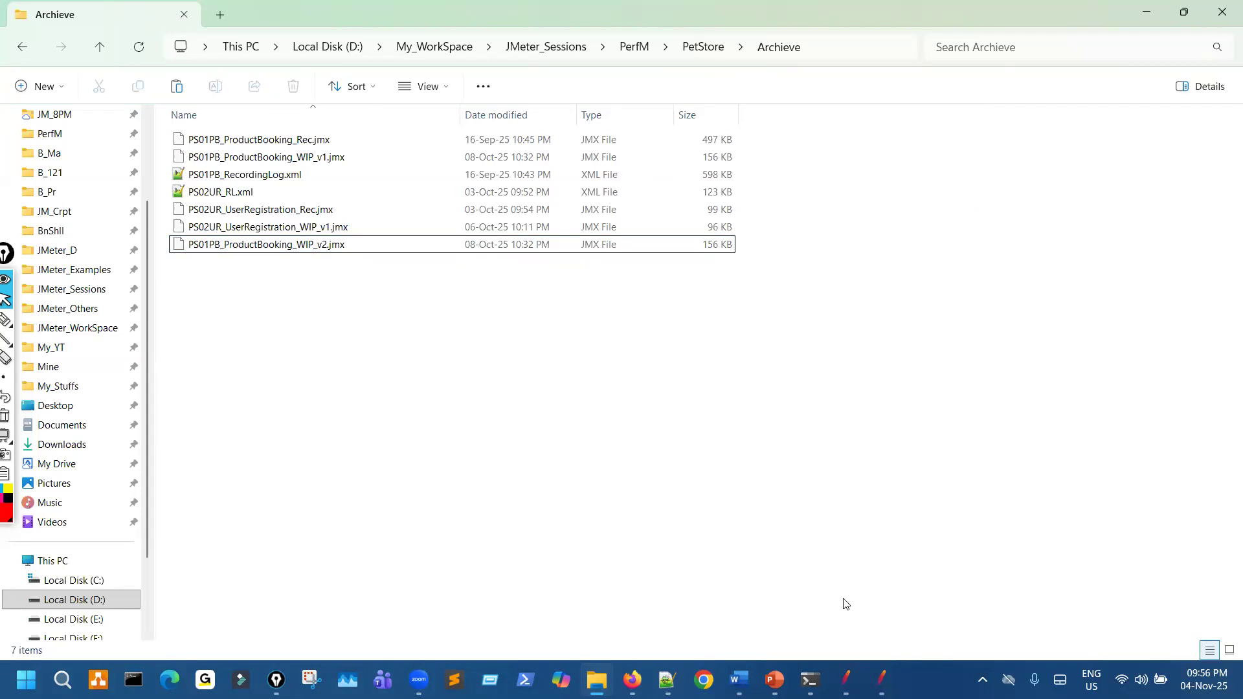
Step: Open PS01PB_ProductBooking_WIP_v2.jmx in the JMeter window and maximize that window
left_click(882, 680)
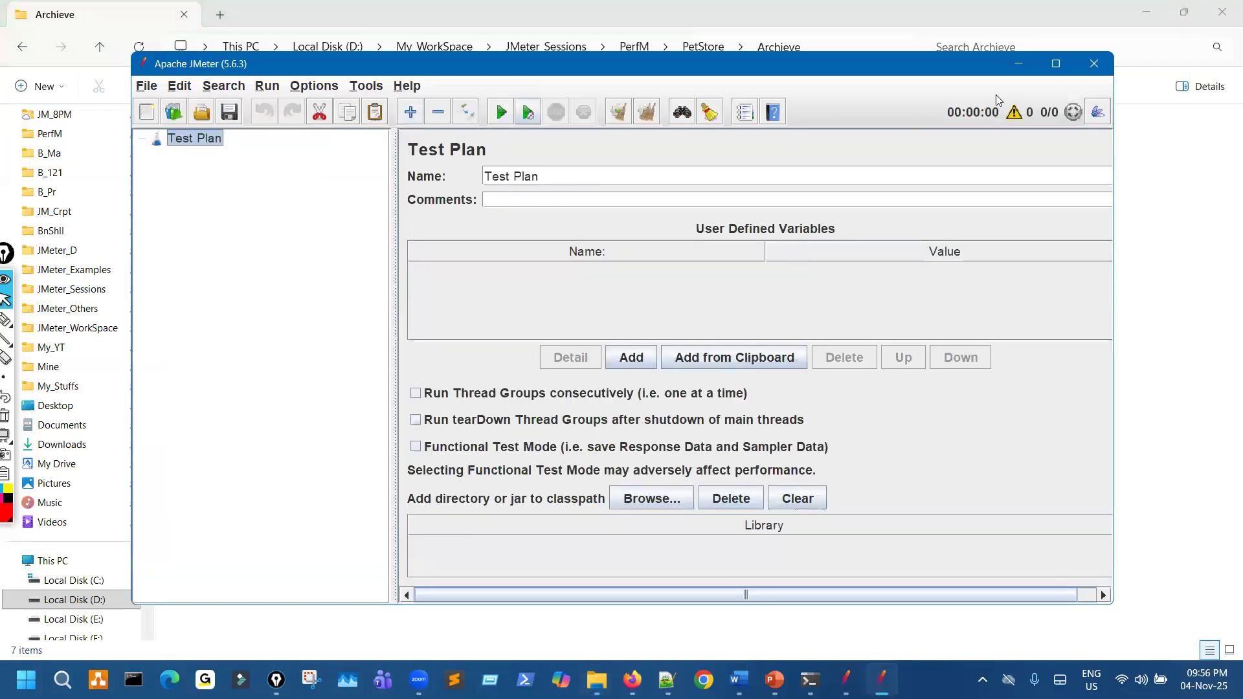
left_click(1017, 66)
left_click(844, 672)
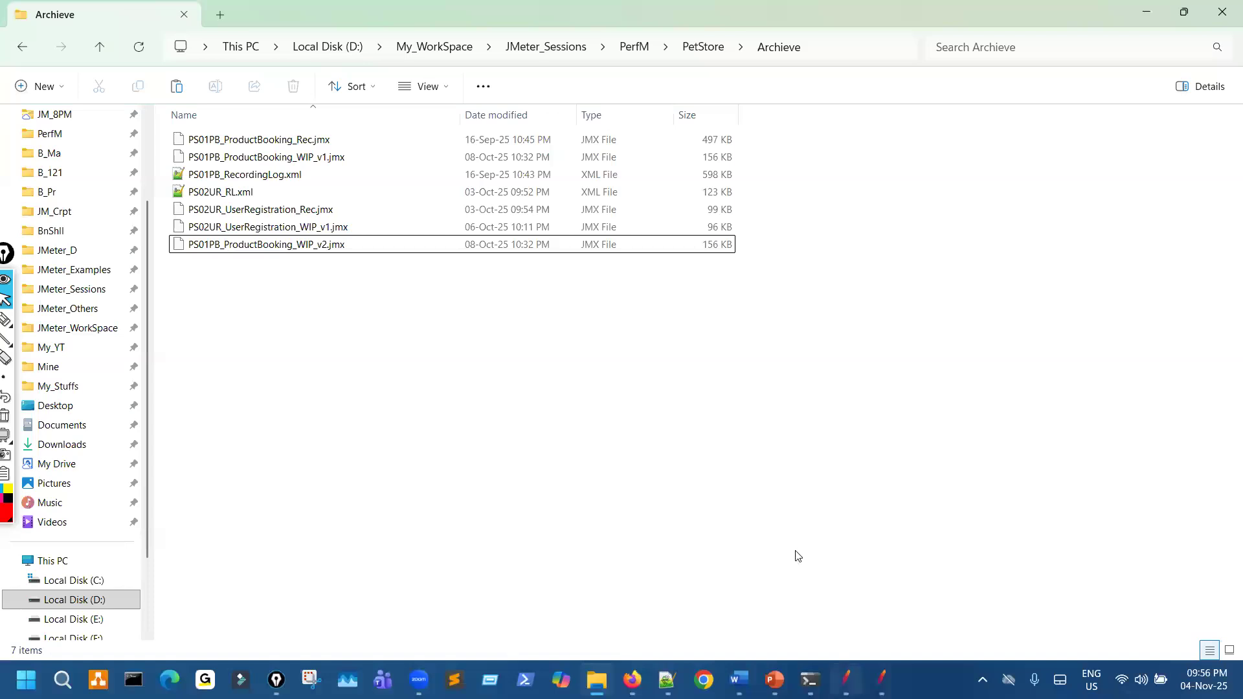
left_click_drag(329, 246, 498, 267)
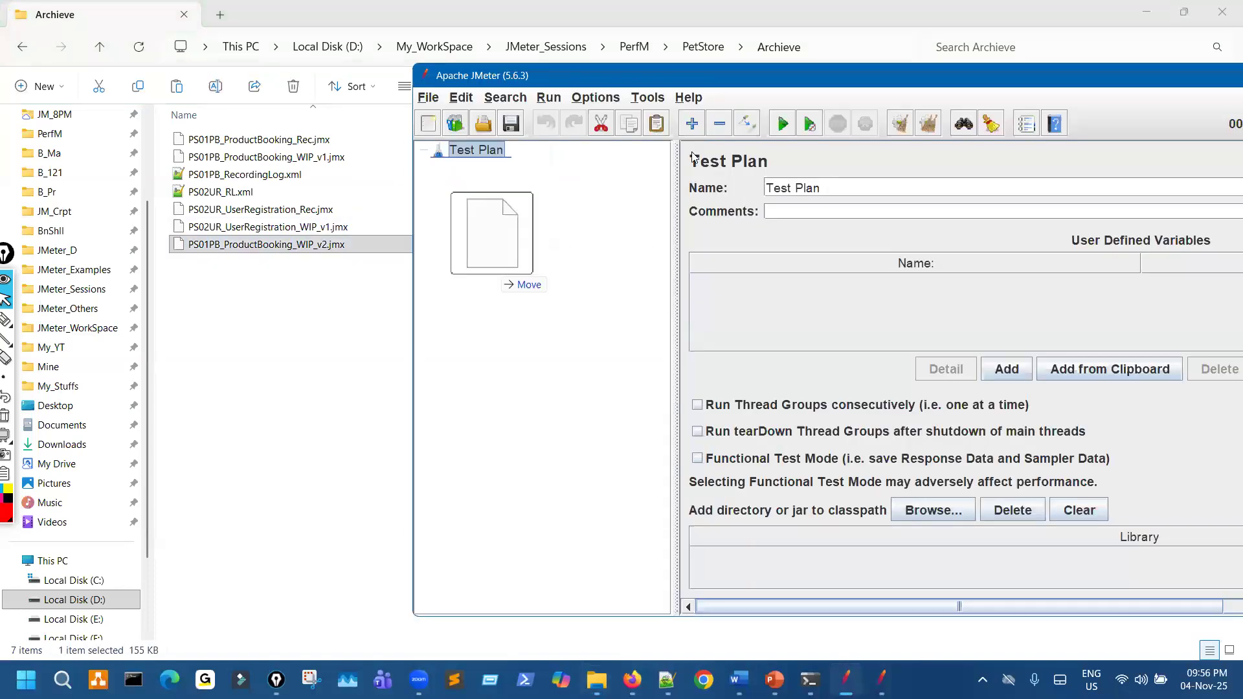
double_click(733, 76)
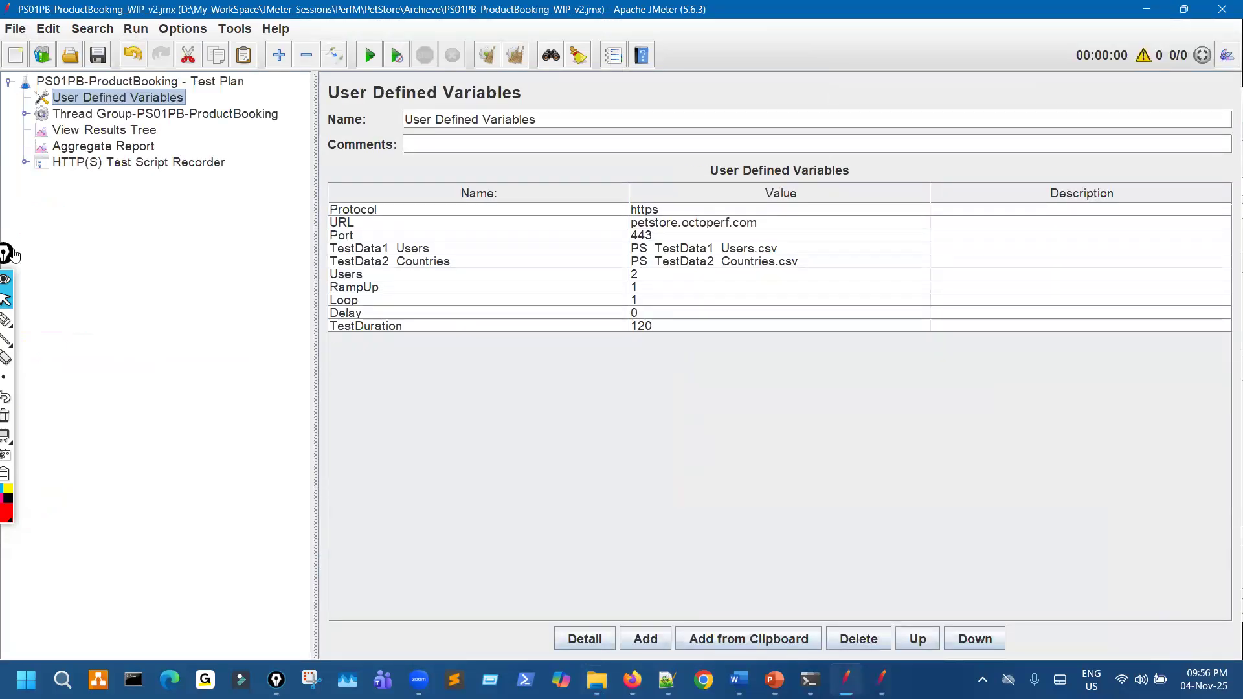
Step: Delete the HTTP(S) Test Script Recorder from the test plan, and inspect the elements inside the thread group and its Simple Controller
left_click_drag(13, 250, 10, 313)
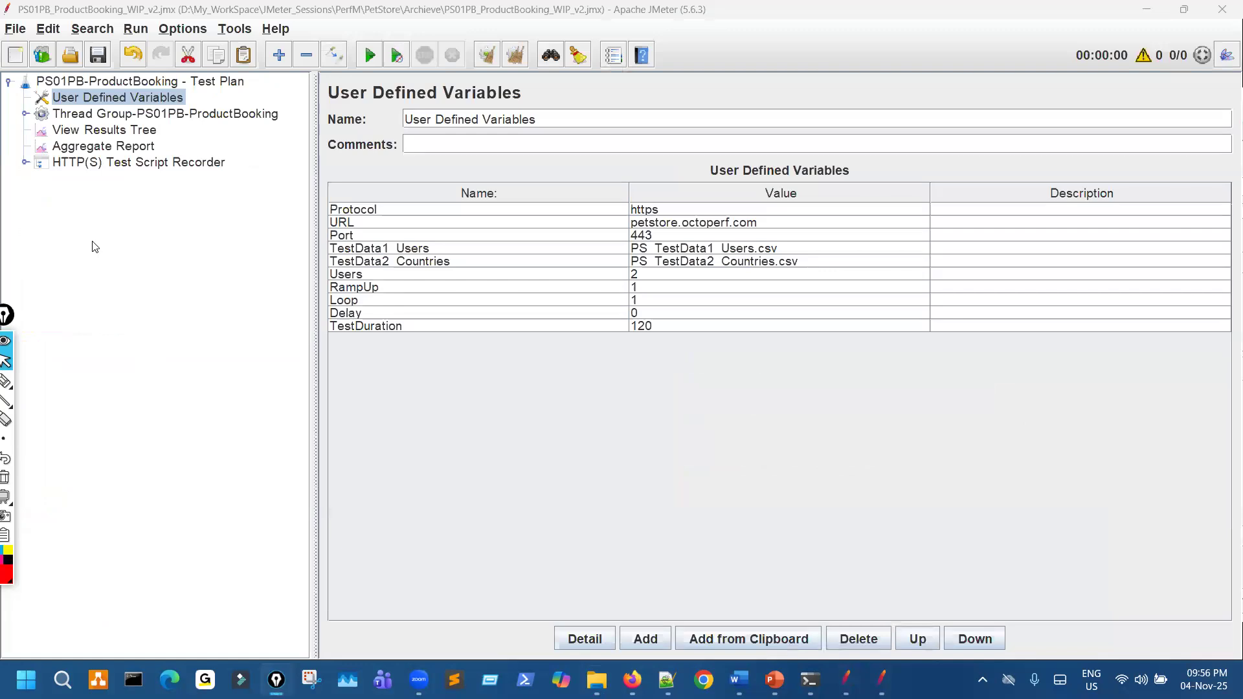
left_click(121, 164)
key("Delete")
left_click(25, 115)
left_click(39, 183)
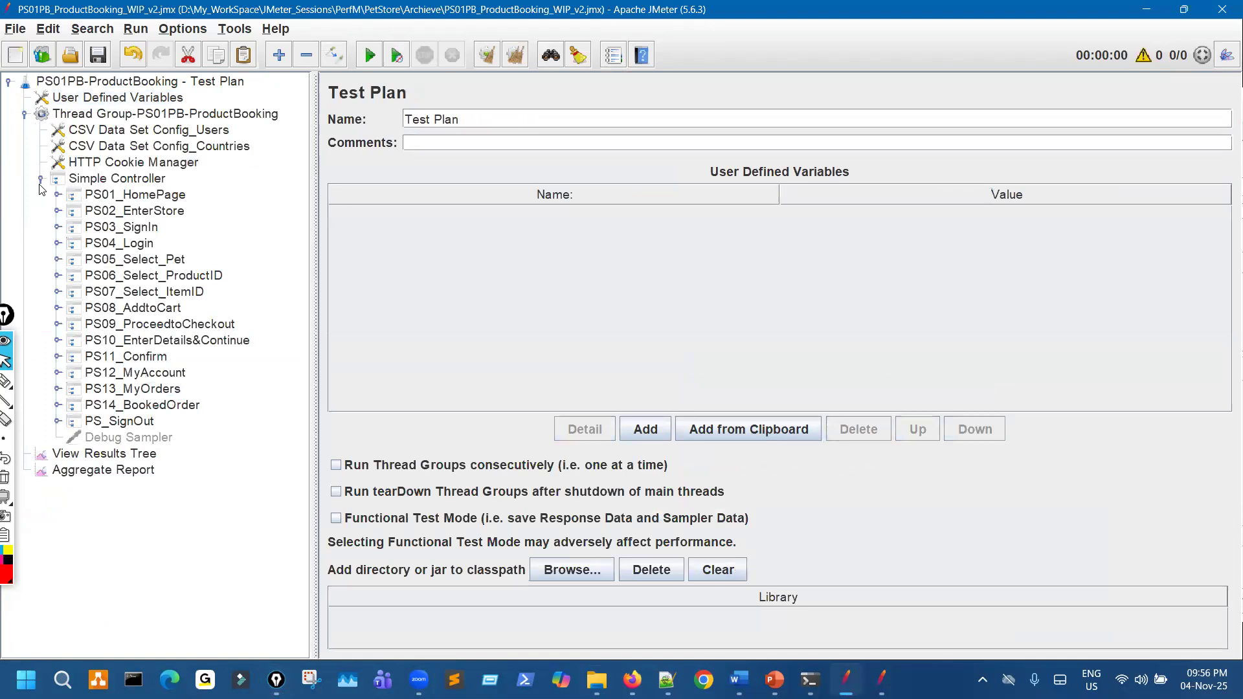
left_click(40, 181)
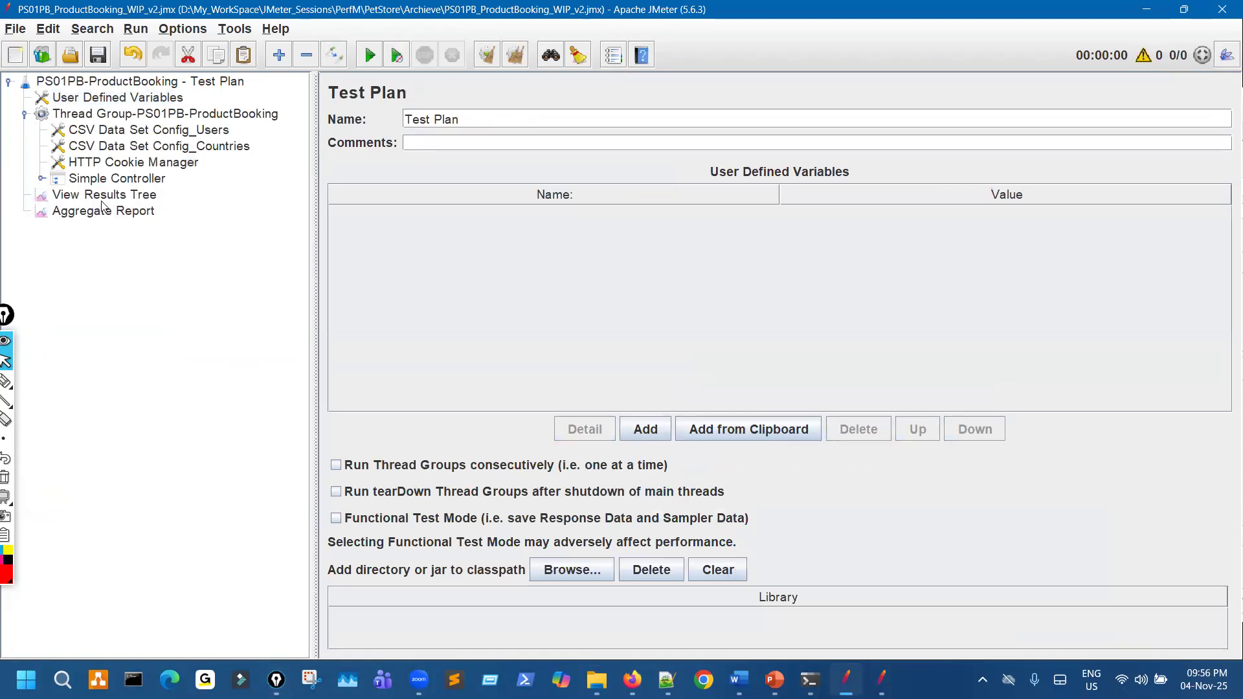
Step: Cut the View Results Tree and Aggregate Report listeners and paste them directly under the PS01PB-ProductBooking test plan
left_click(123, 208)
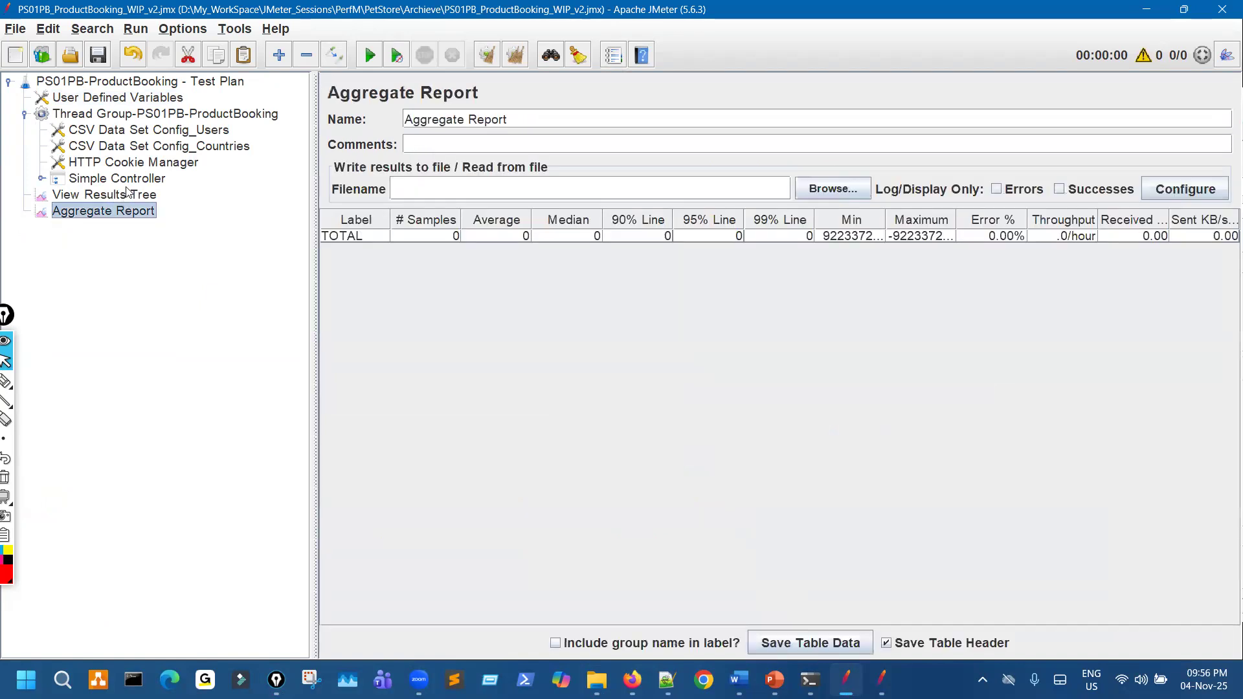
left_click(123, 194)
left_click(150, 215, "ctrl")
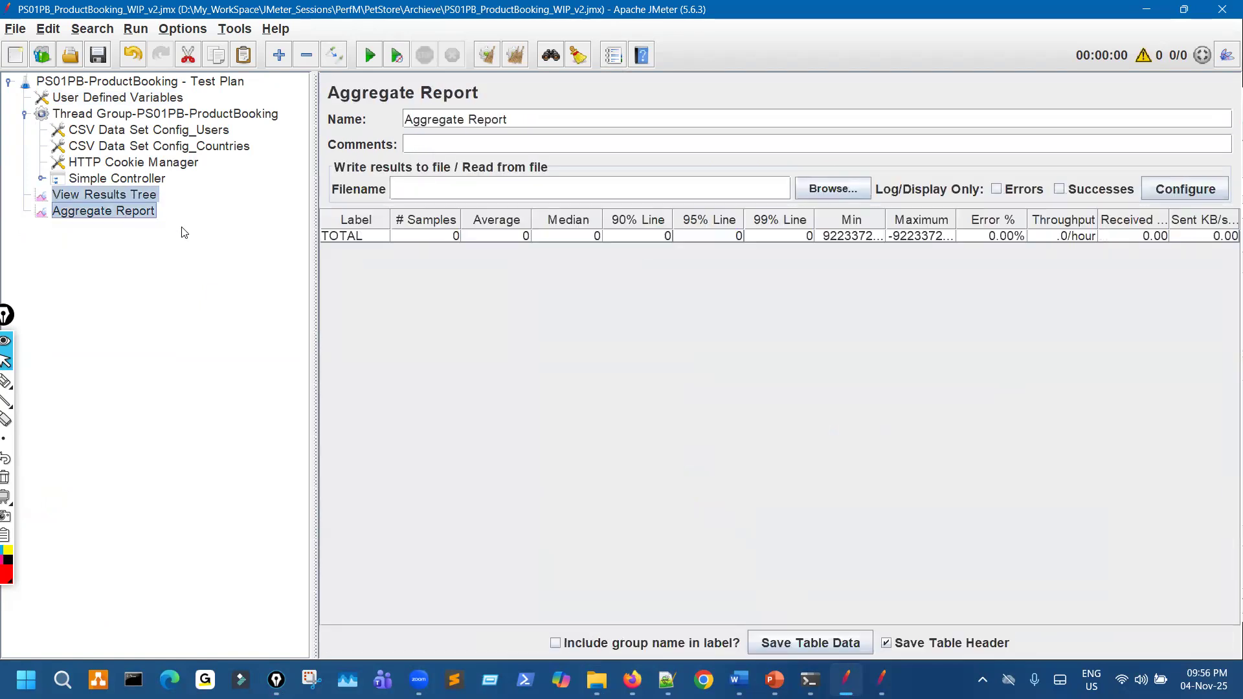
key("ctrl+x")
left_click(181, 82)
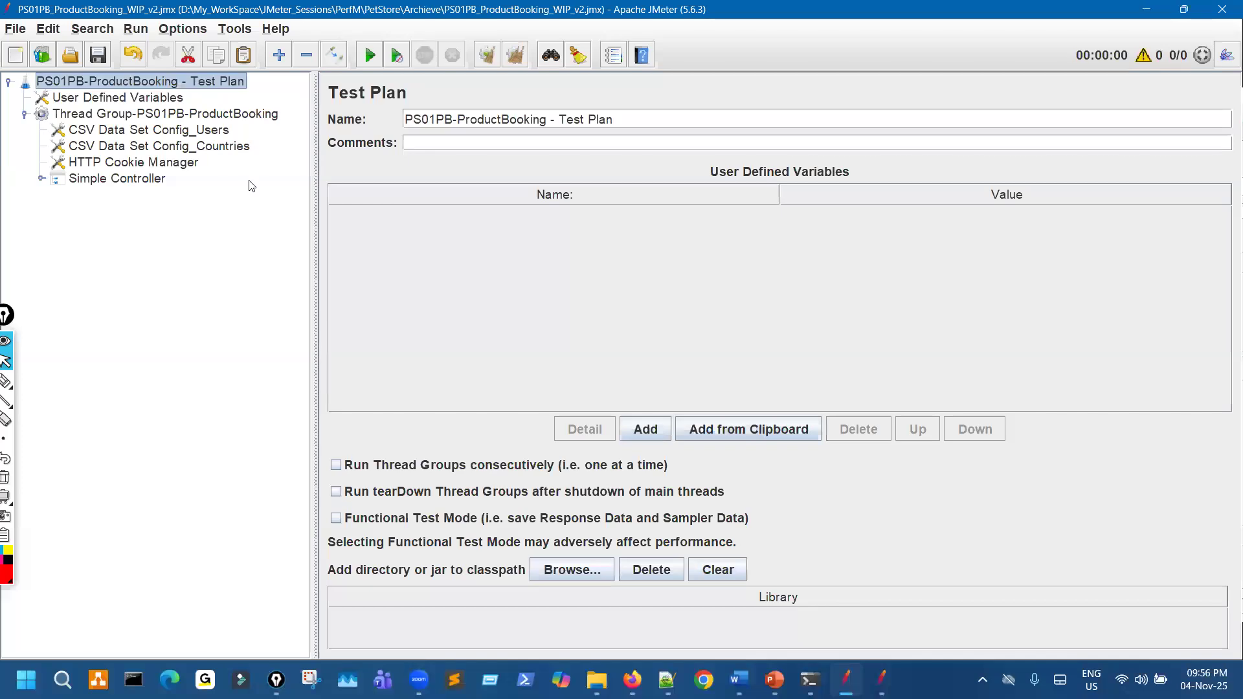
key("ctrl+v")
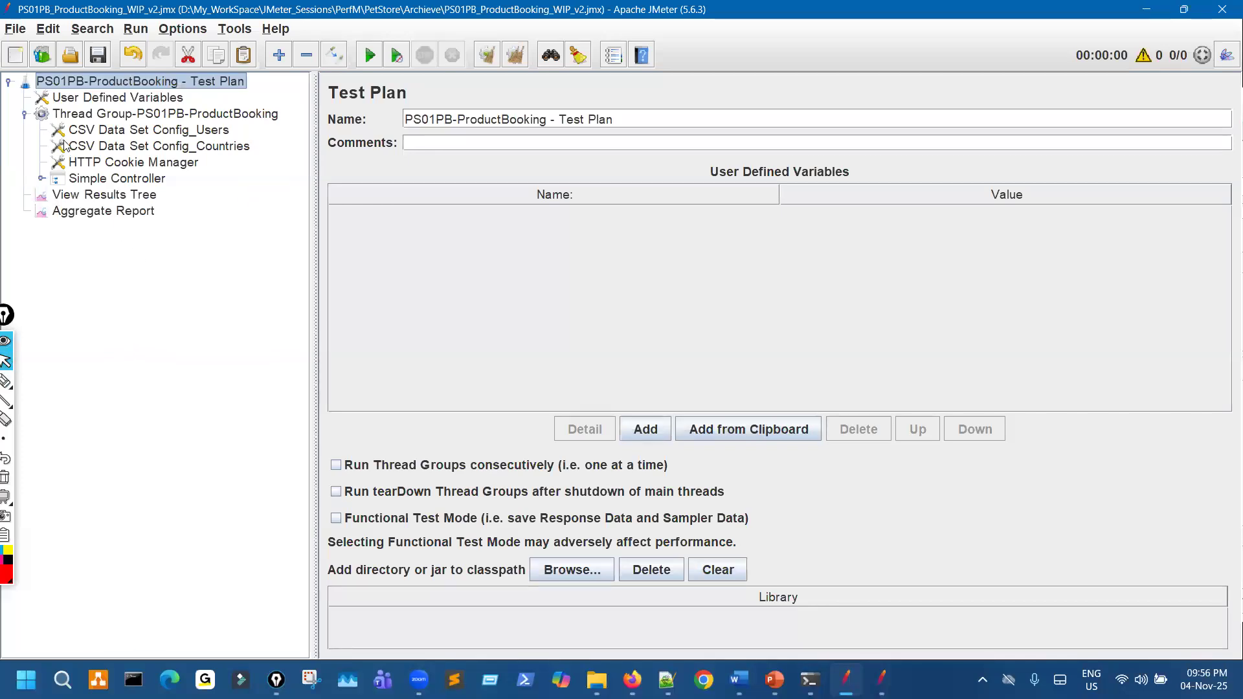
Step: Collapse the thread group, mark the two listeners' link to the test plan with the pen, and clear the markings
left_click(25, 115)
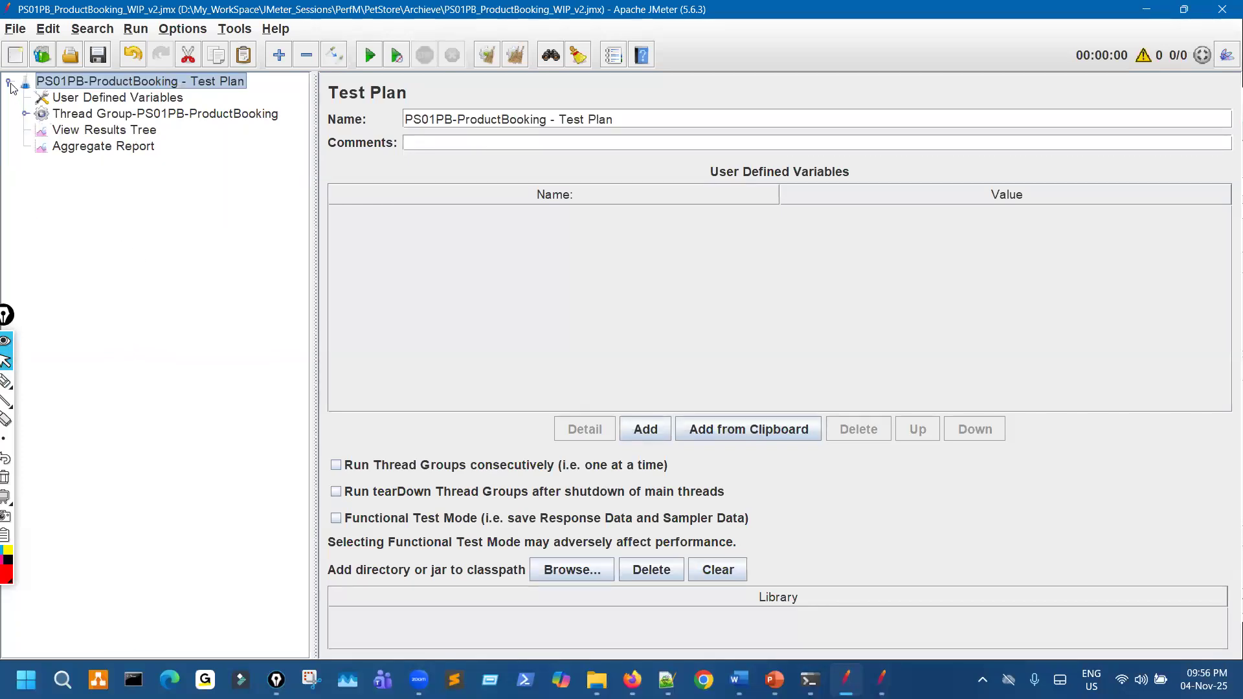
left_click(10, 82)
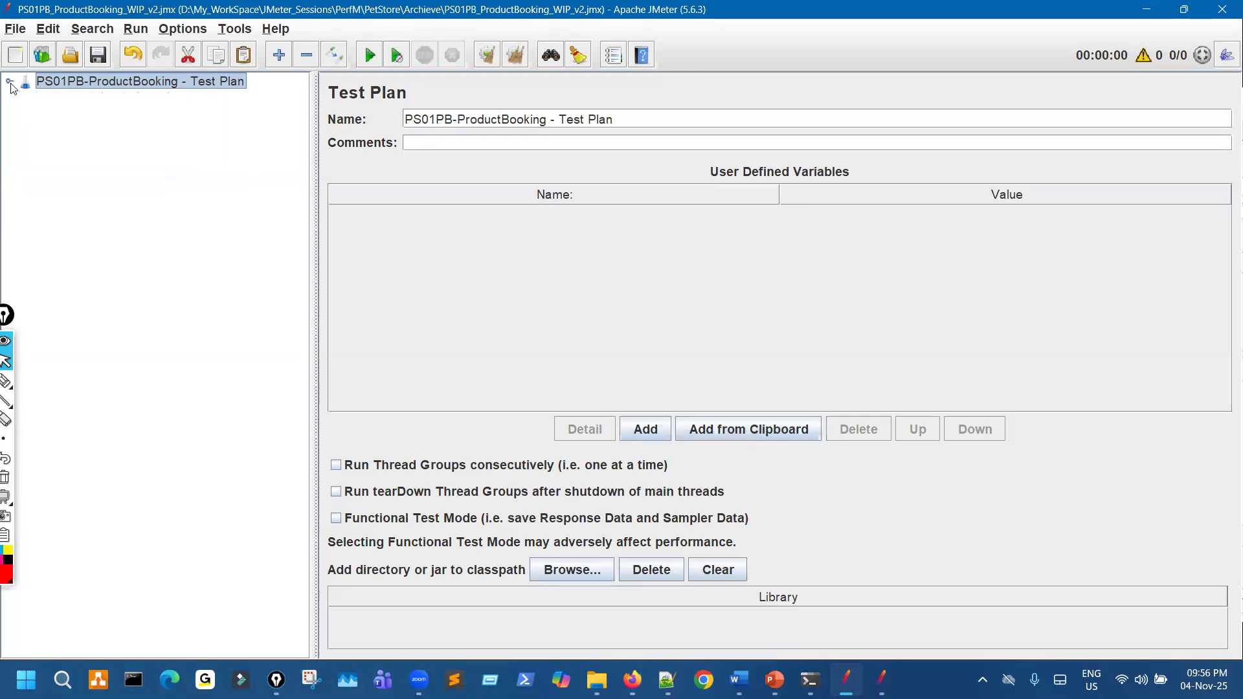
left_click(10, 83)
key("ctrl+shift+3")
mouse_move(25, 86)
left_mouse_down()
mouse_move(30, 150)
mouse_move(104, 161)
left_mouse_up()
left_click_drag(164, 123, 171, 170)
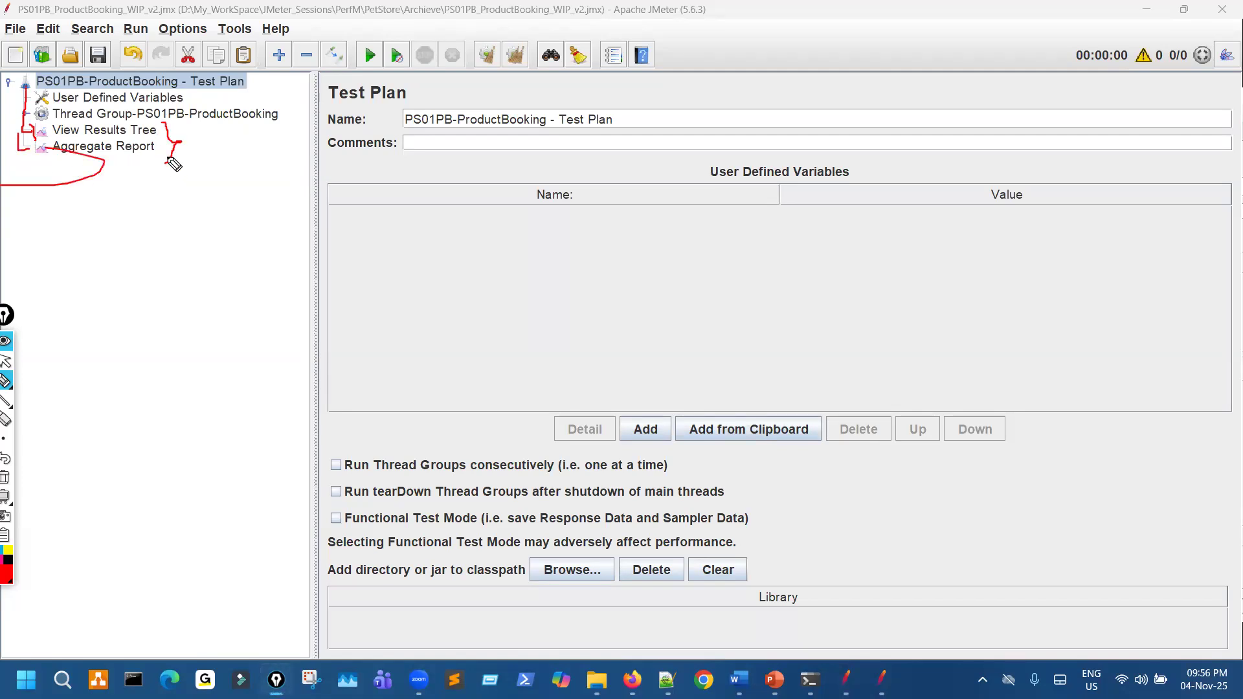
key("ctrl+shift+c")
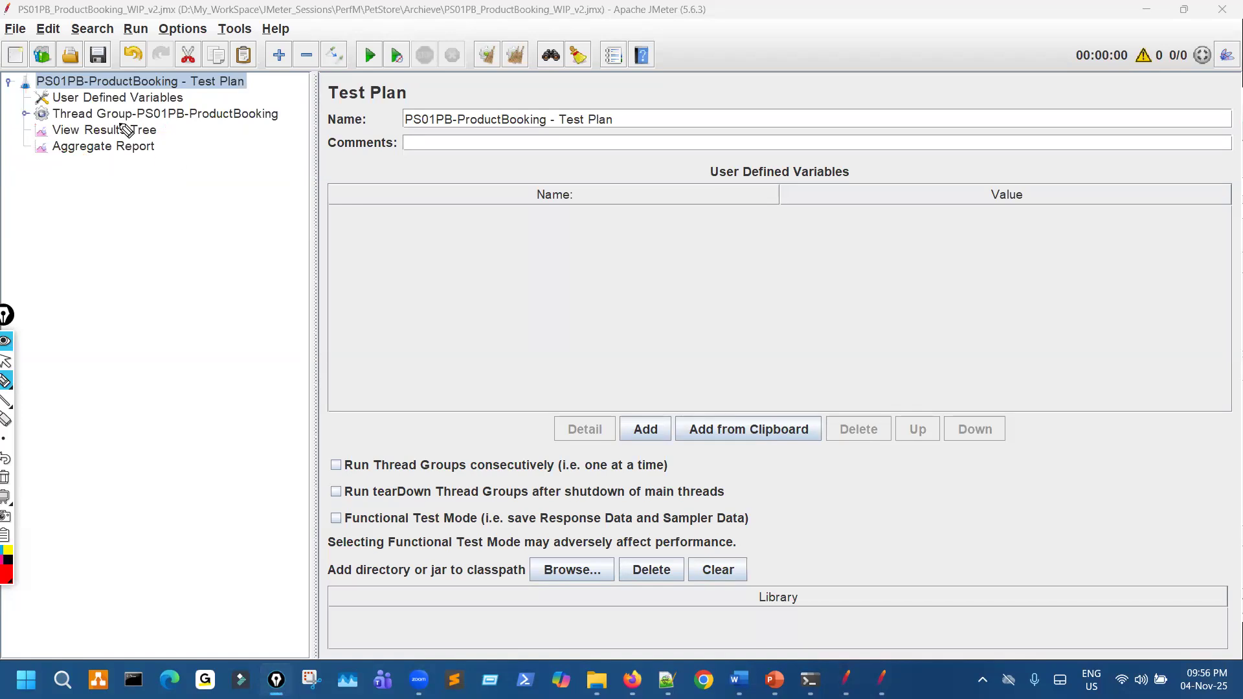
Step: Close the product booking plan and start a new, empty test plan
left_click(15, 55)
left_click(618, 355)
Step: Go back to the PetStore folder in File Explorer, and shrink the JMeter window so the folder's files are visible beside it
left_click(597, 680)
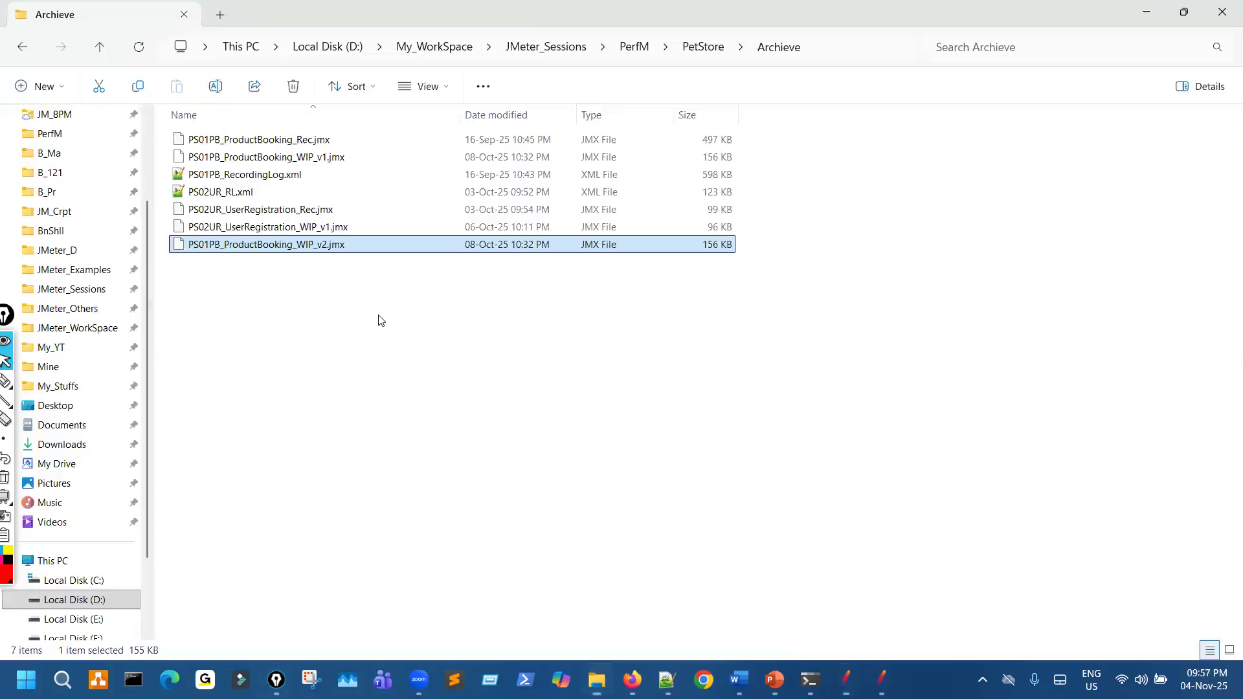
key("BackSpace")
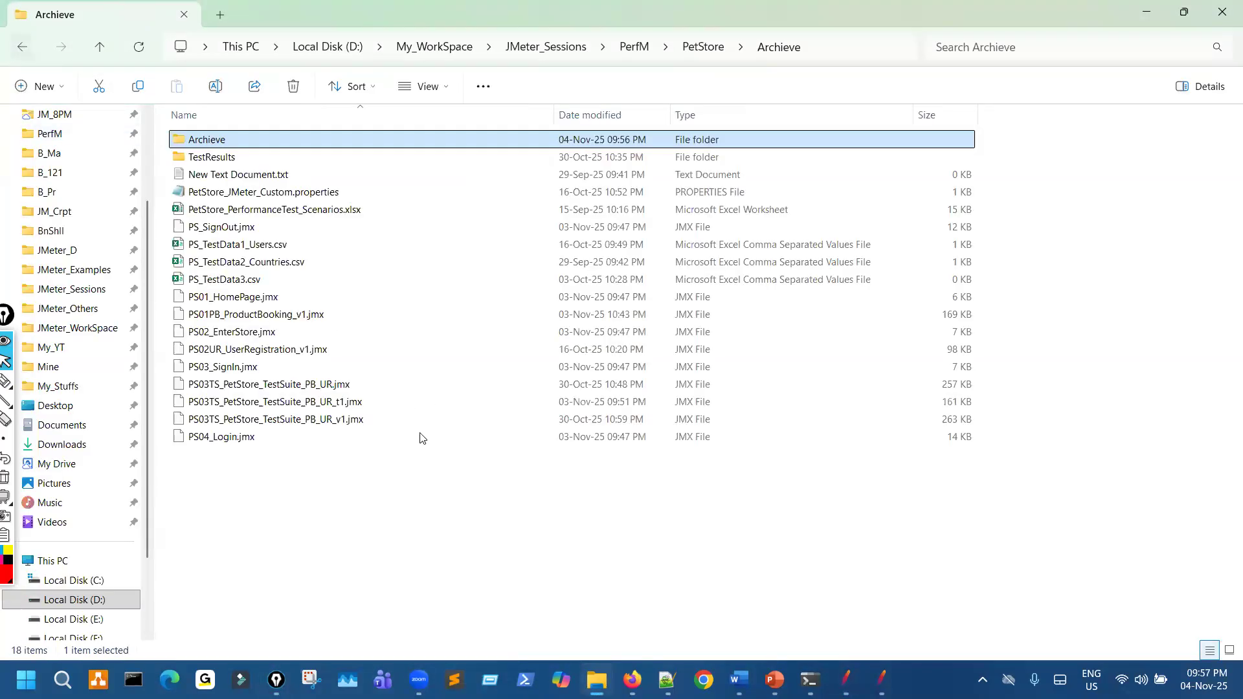
key("alt+Tab")
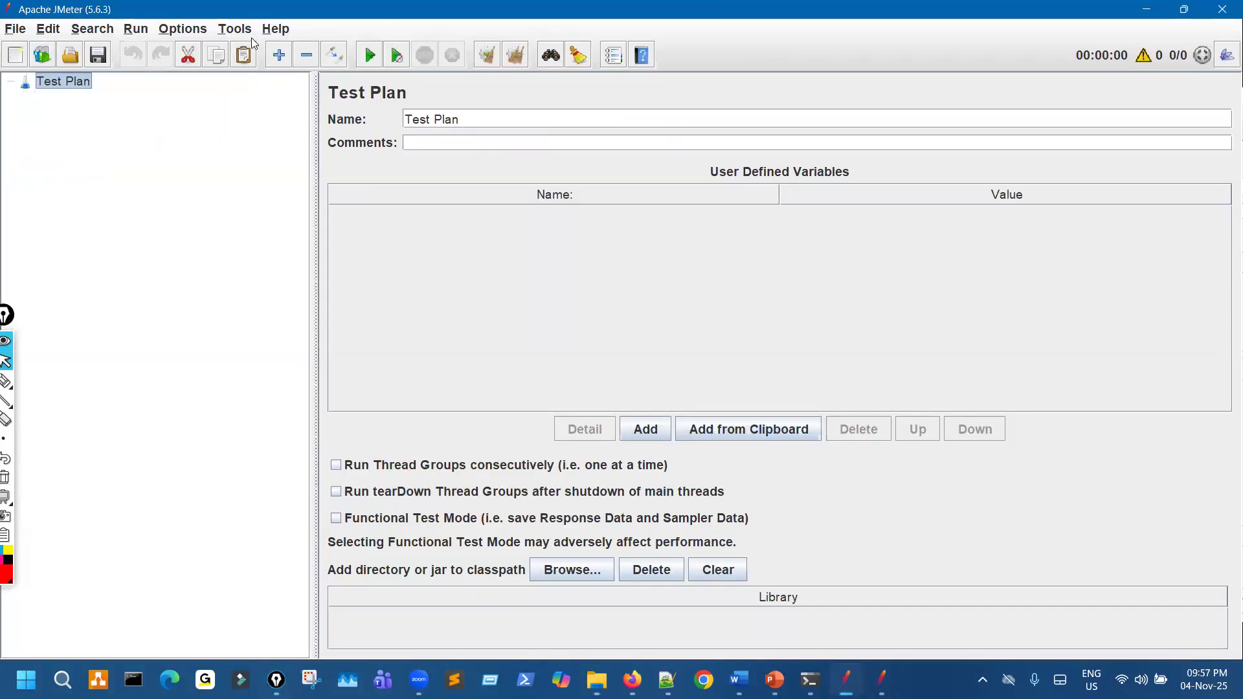
key("super+Down")
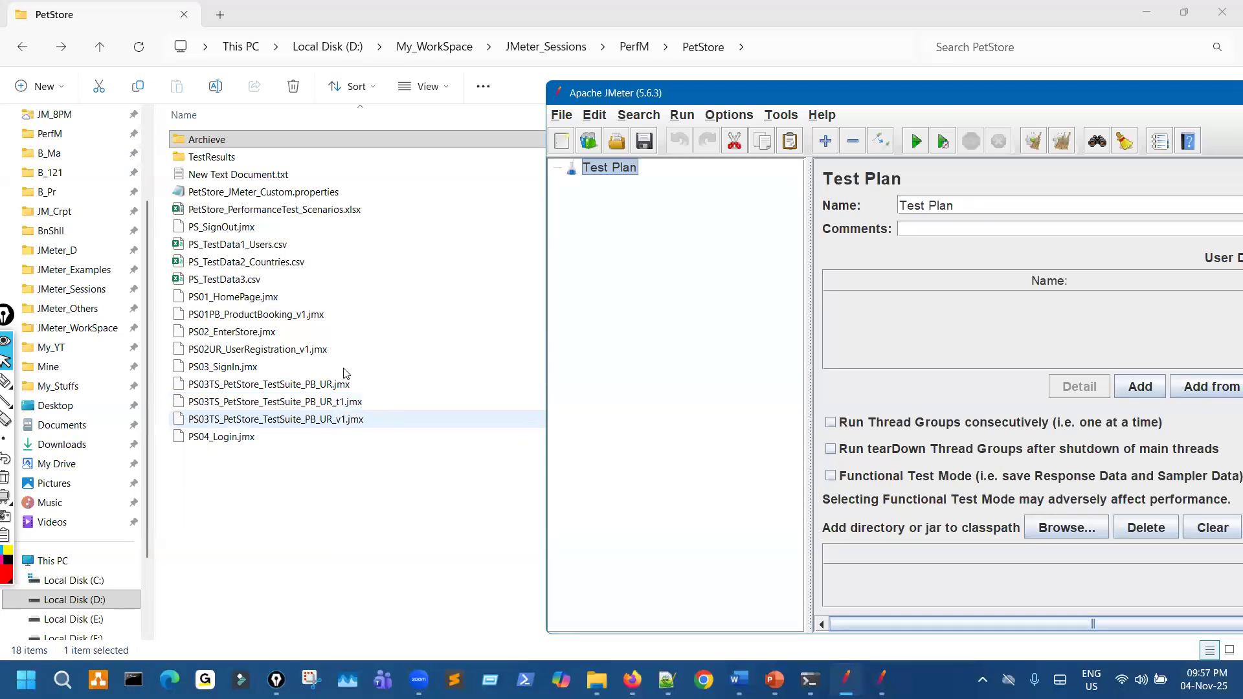
Step: Open PS03TS_PetStore_TestSuite_PB_UR_t1.jmx in JMeter and remove the User Defined Variables, both Simple Data Writers and the tearDown Thread Group
left_click_drag(334, 404, 641, 376)
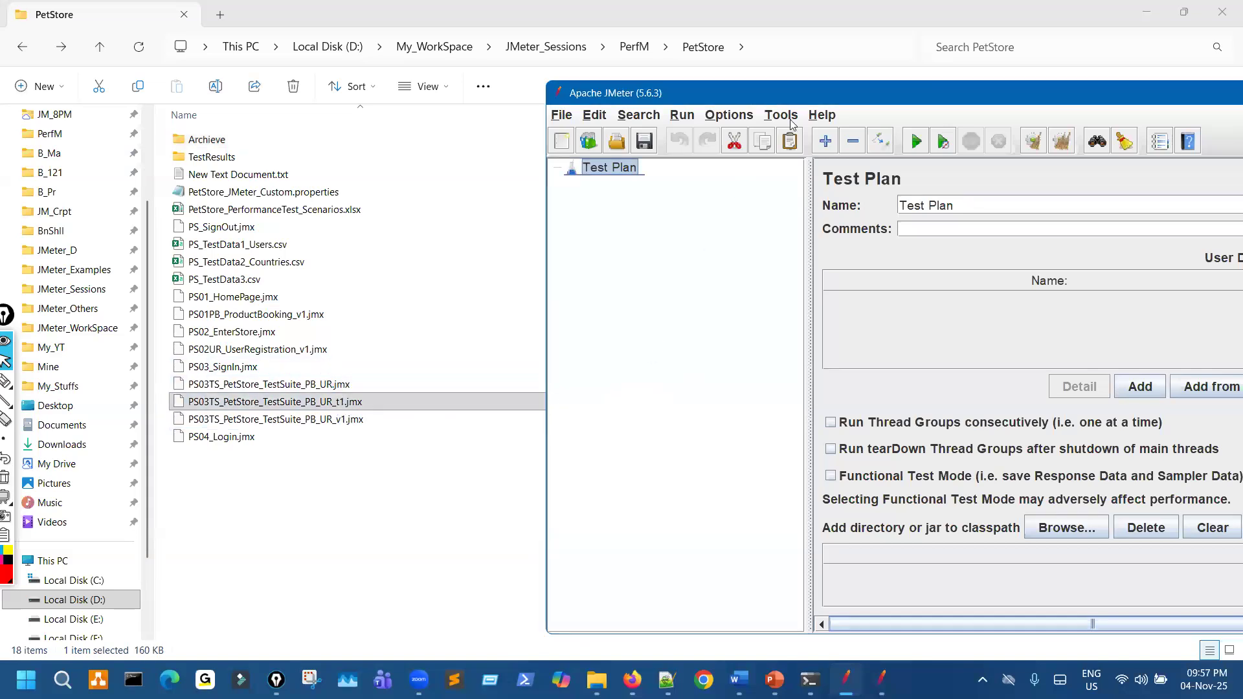
double_click(801, 101)
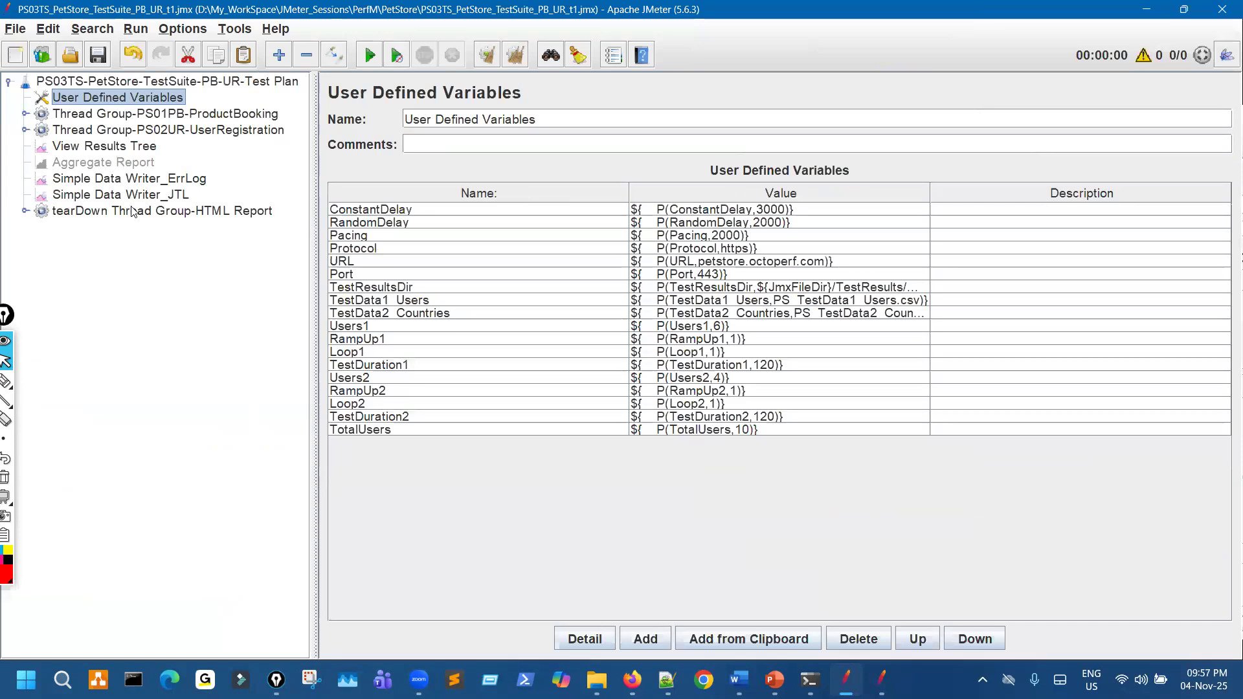
left_click(158, 179, "ctrl")
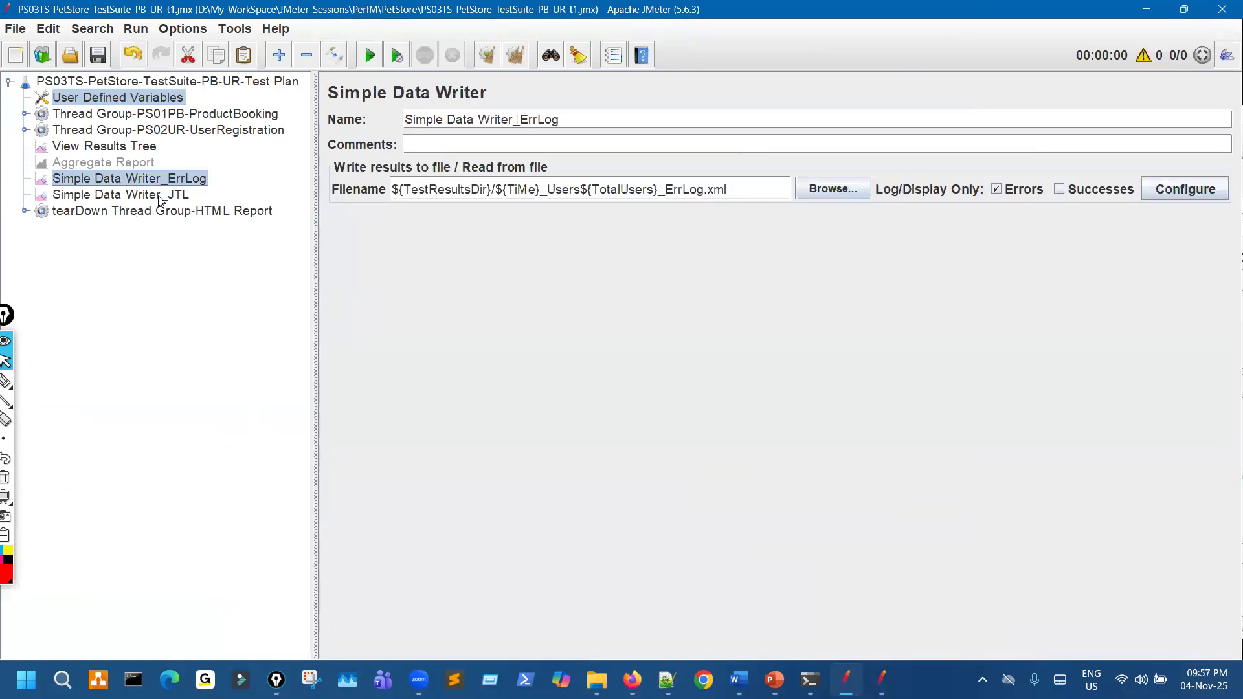
left_click(160, 194, "ctrl")
left_click(161, 211, "ctrl")
left_click(188, 57)
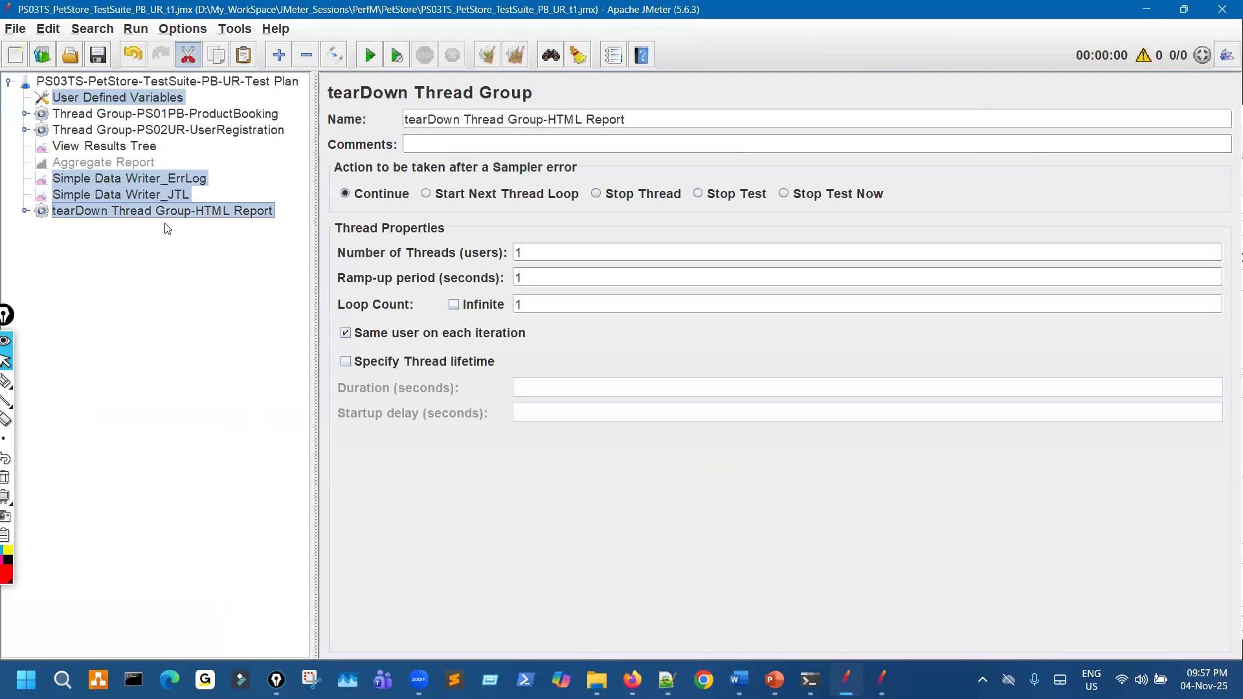
Step: Enable the Aggregate Report listener and keep View Results Tree enabled under the test plan
key("Up")
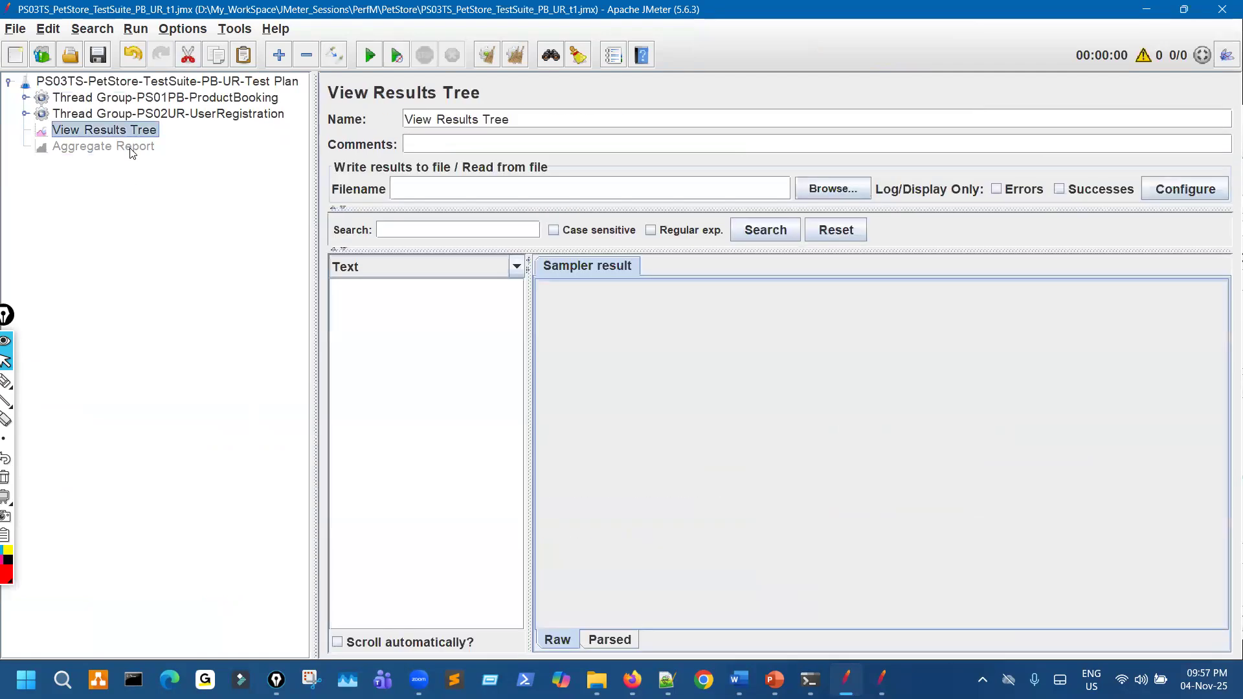
left_click(131, 148)
left_click(121, 116)
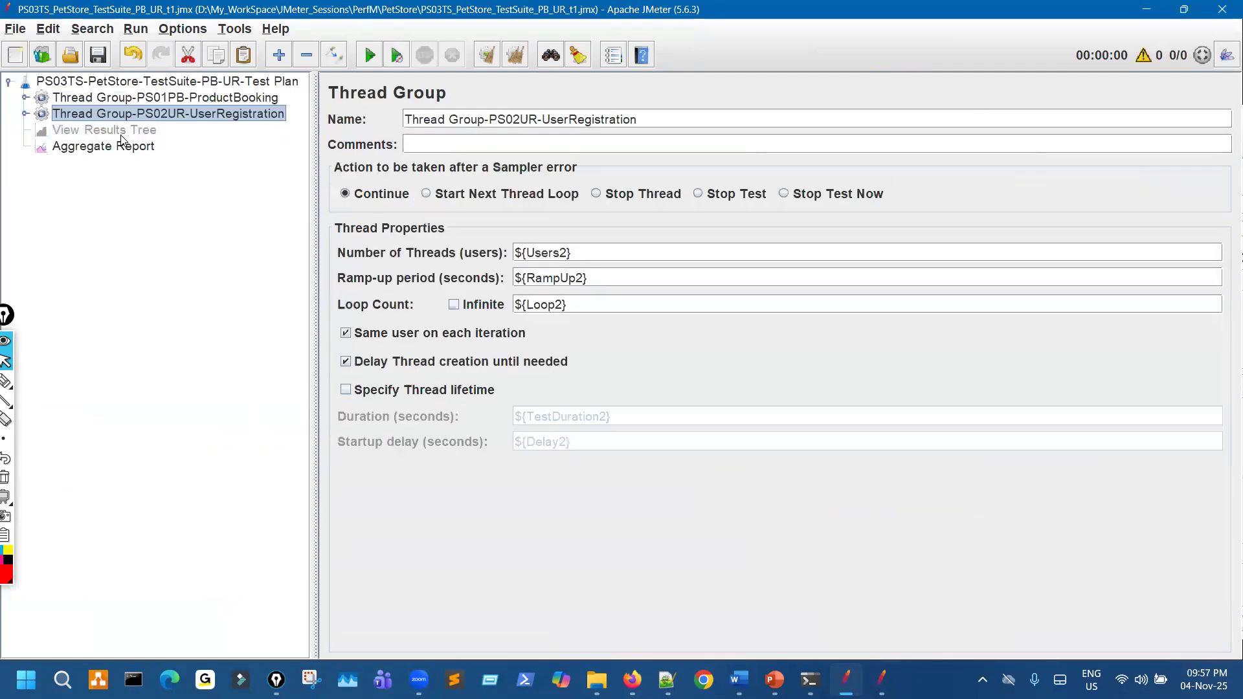
left_click(122, 133)
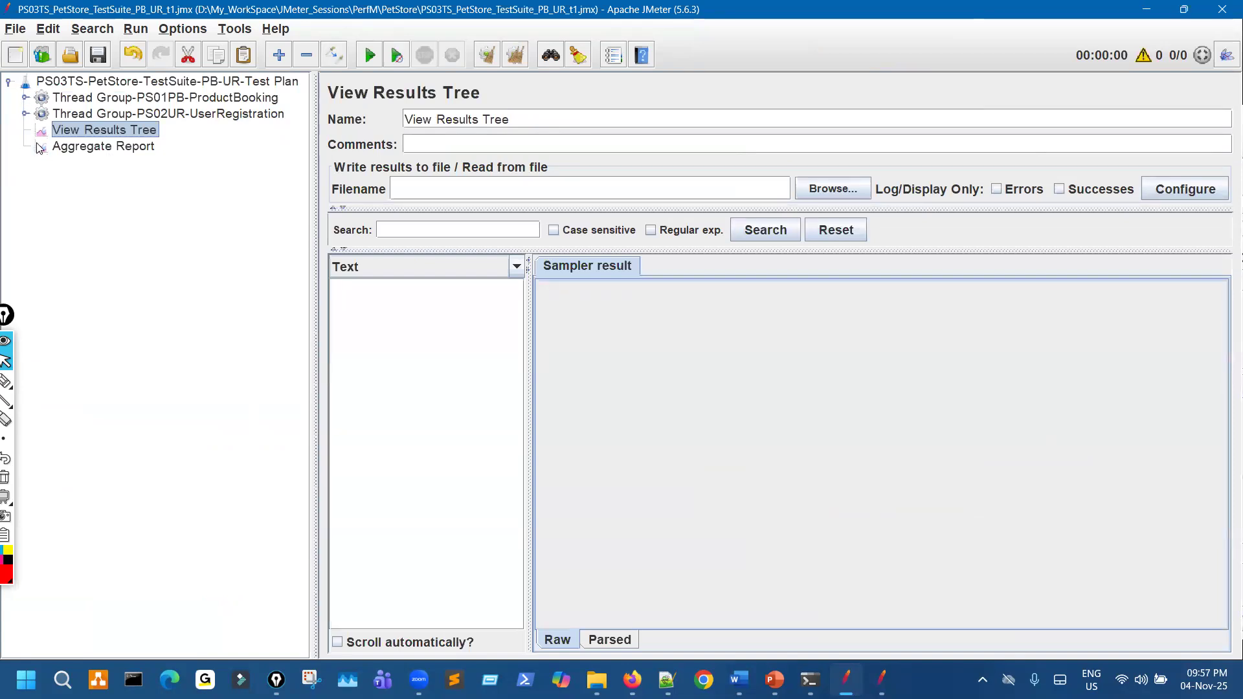
Step: Mark the listeners' link to the PS03TS test plan with the pen, collapsing and re-expanding the plan in between, and clear the markings
key("ctrl+shift+h")
mouse_move(28, 140)
left_mouse_down()
mouse_move(56, 146)
mouse_move(71, 134)
mouse_move(97, 162)
left_mouse_up()
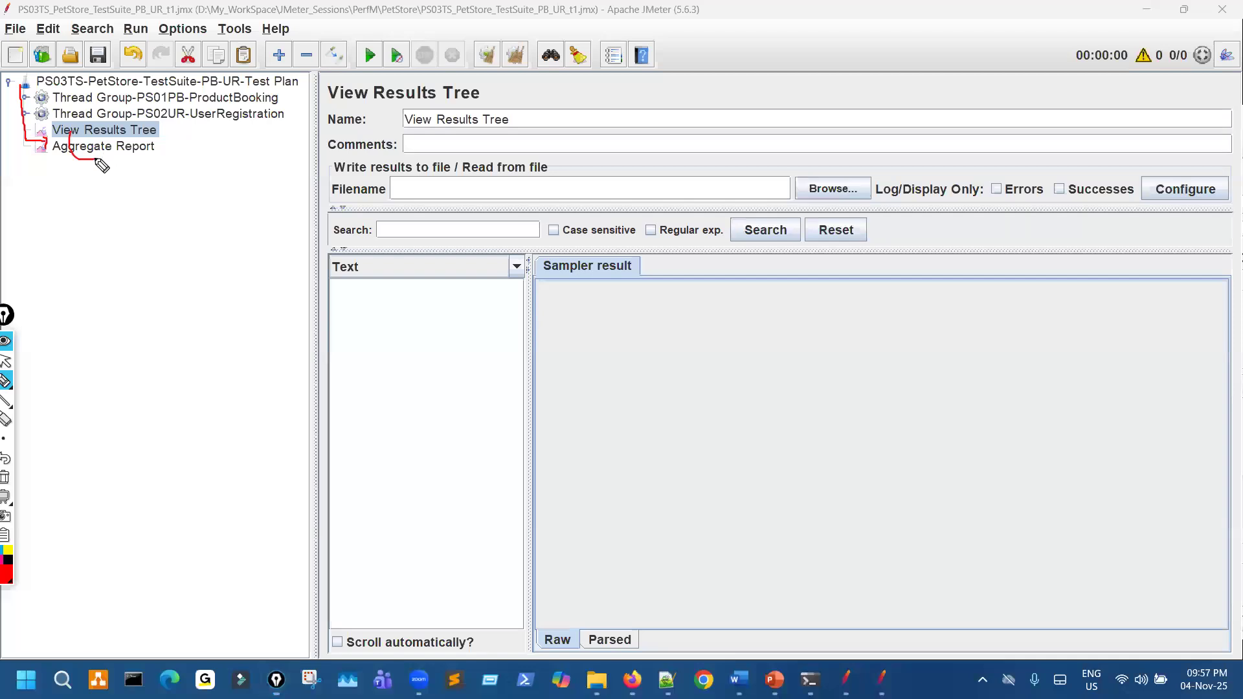
key("Escape")
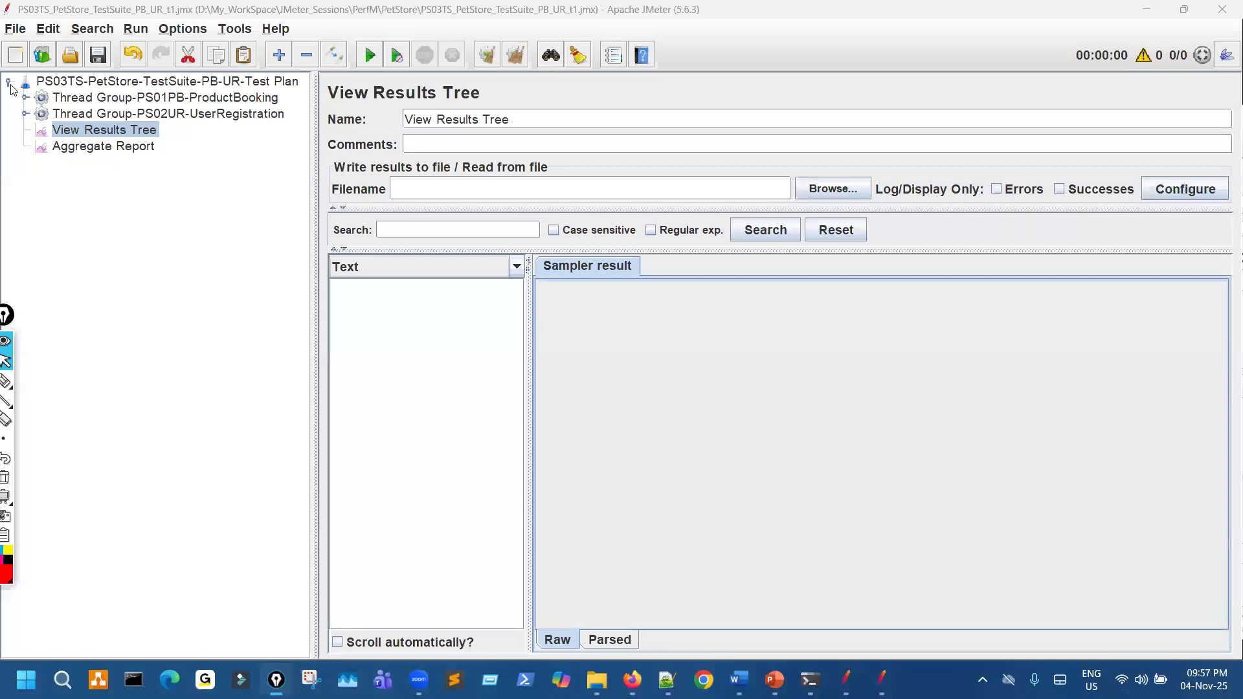
left_click(10, 84)
left_click(10, 84)
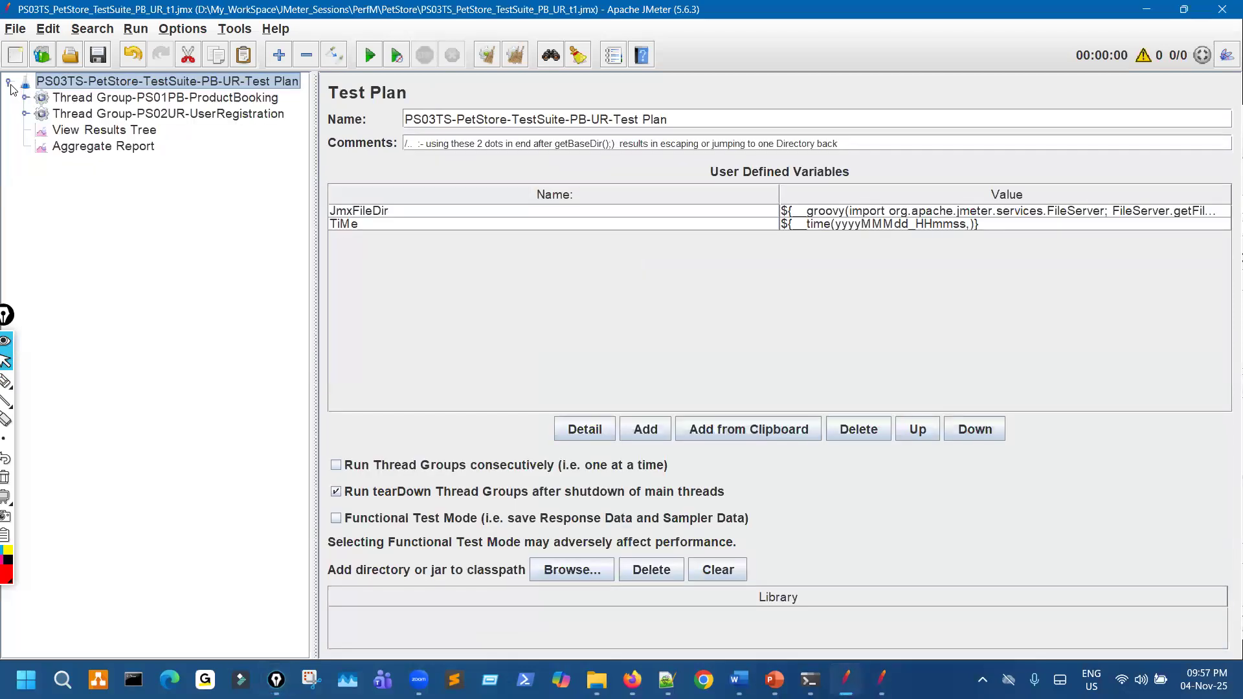
key("p")
mouse_move(64, 137)
left_mouse_down()
mouse_move(36, 167)
mouse_move(130, 98)
mouse_move(81, 133)
left_mouse_up()
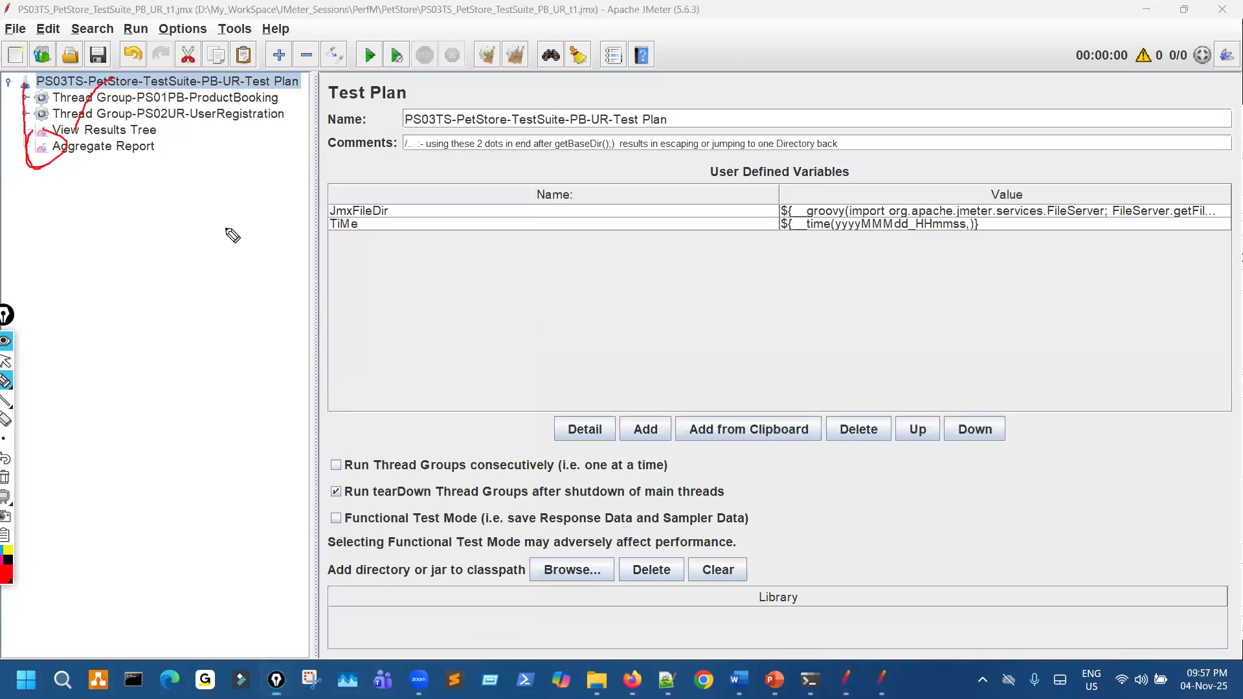
key("Delete")
key("Escape")
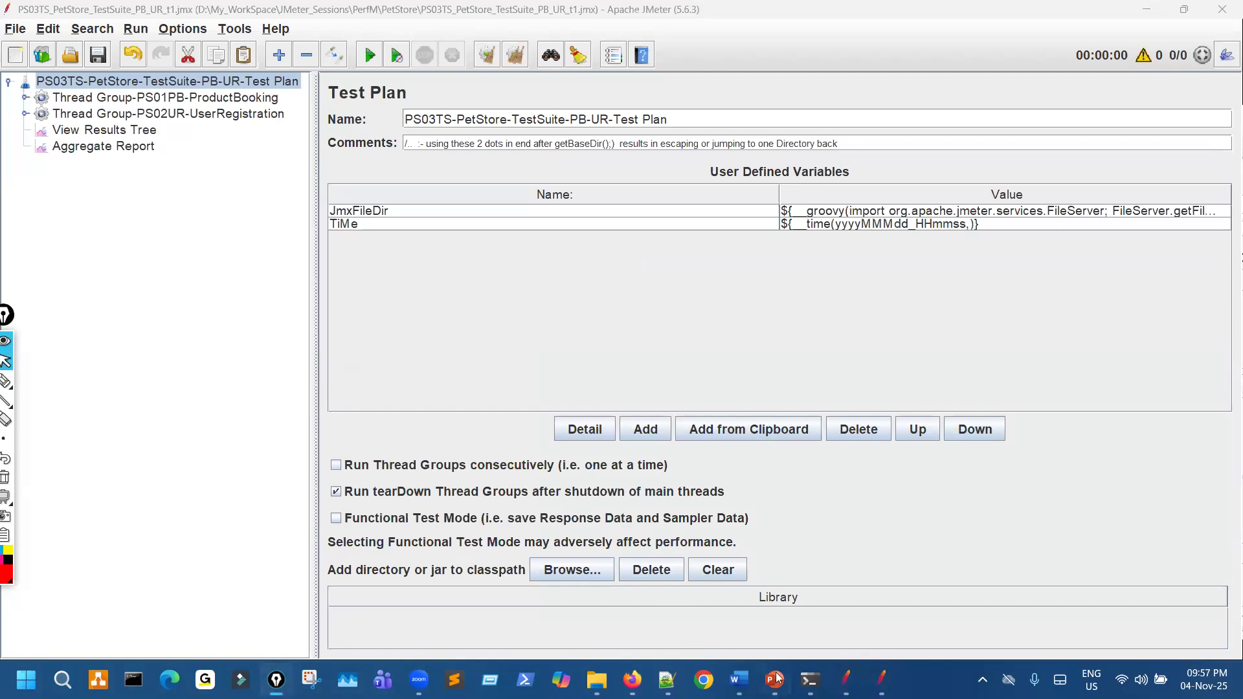
Step: Switch to the PowerPoint slide on element scope, underline "at Test Plan Level" with the pen, and clear the marking
key("alt+Tab")
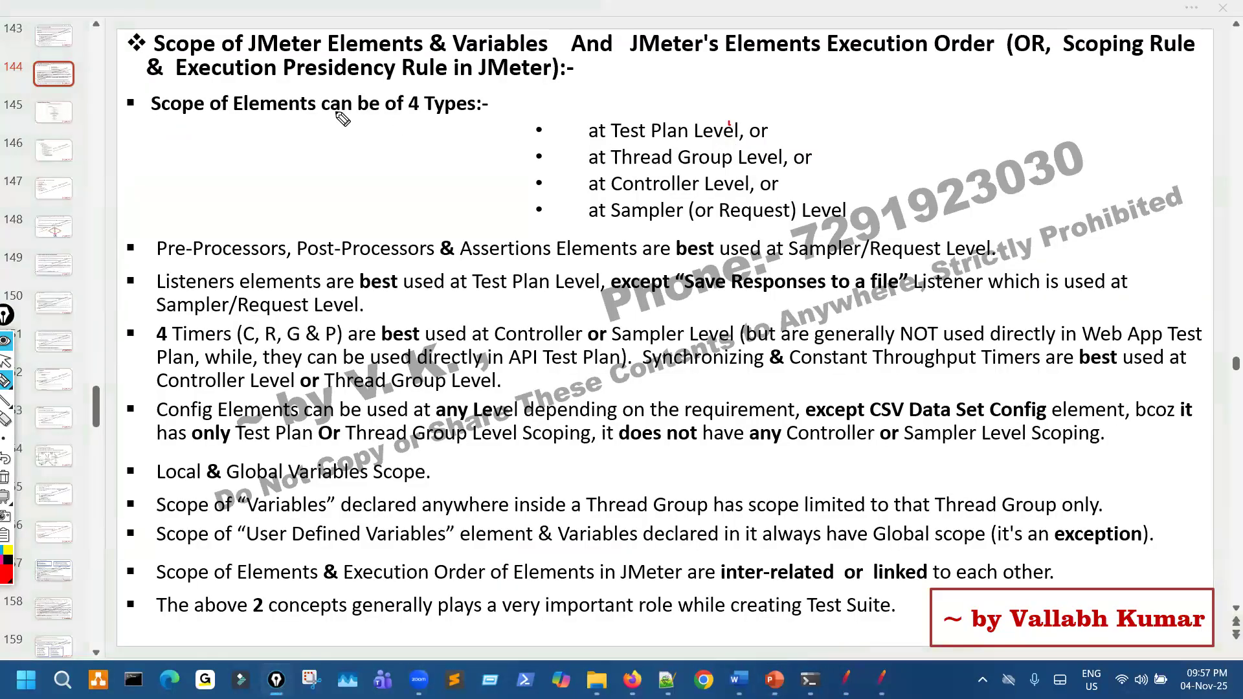
left_click_drag(680, 138, 740, 136)
key("Delete")
key("Escape")
Step: Return to JMeter and circle the listeners and the whole test plan tree with the pen, then remove the circles
key("alt+Tab")
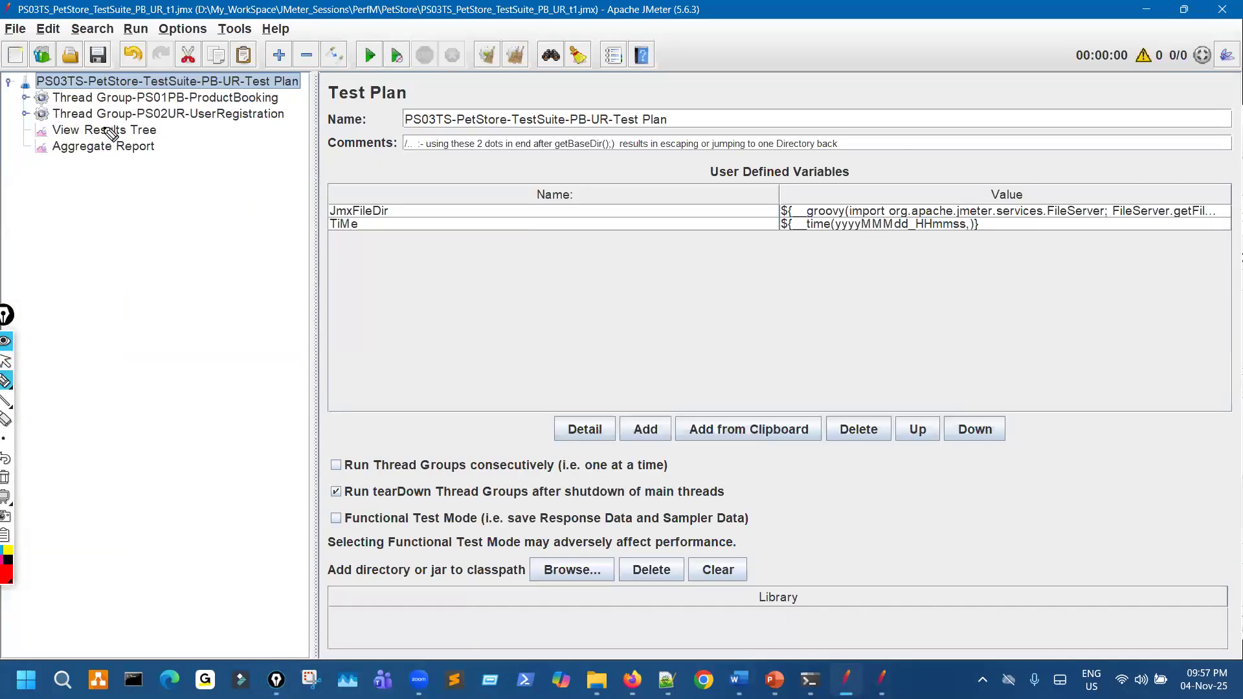
left_click_drag(103, 123, 140, 143)
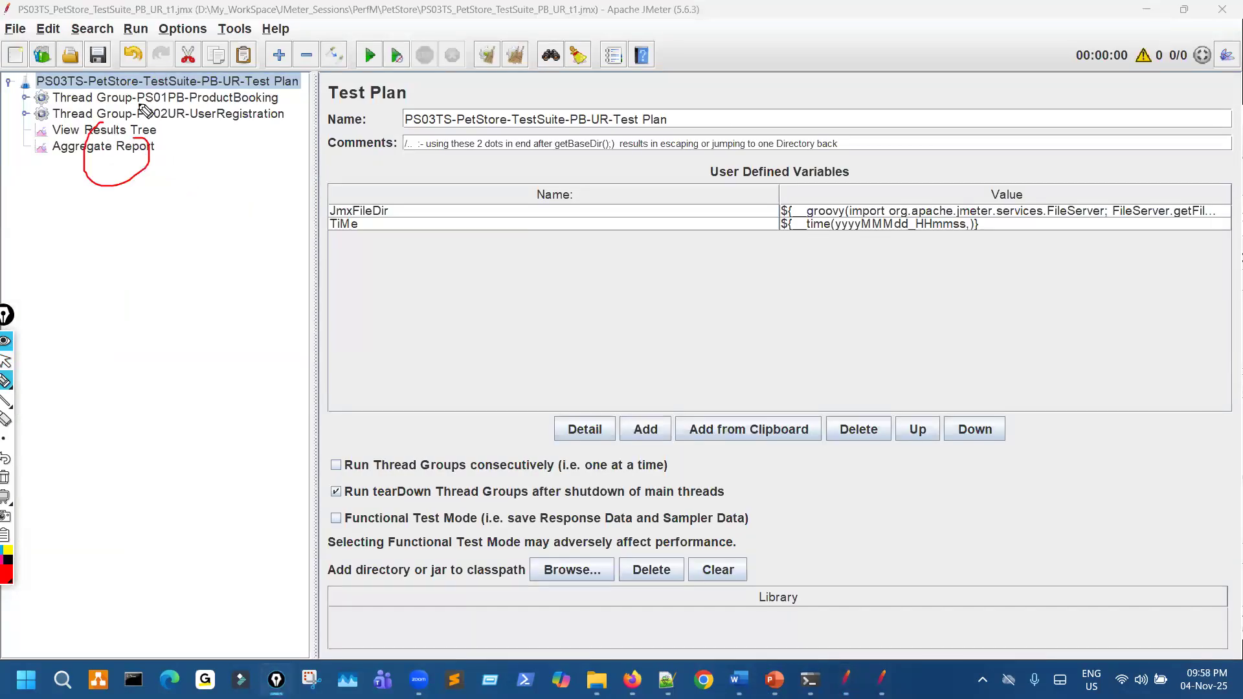
mouse_move(138, 68)
left_mouse_down()
mouse_move(68, 87)
mouse_move(214, 237)
mouse_move(139, 53)
mouse_move(107, 243)
mouse_move(187, 99)
left_mouse_up()
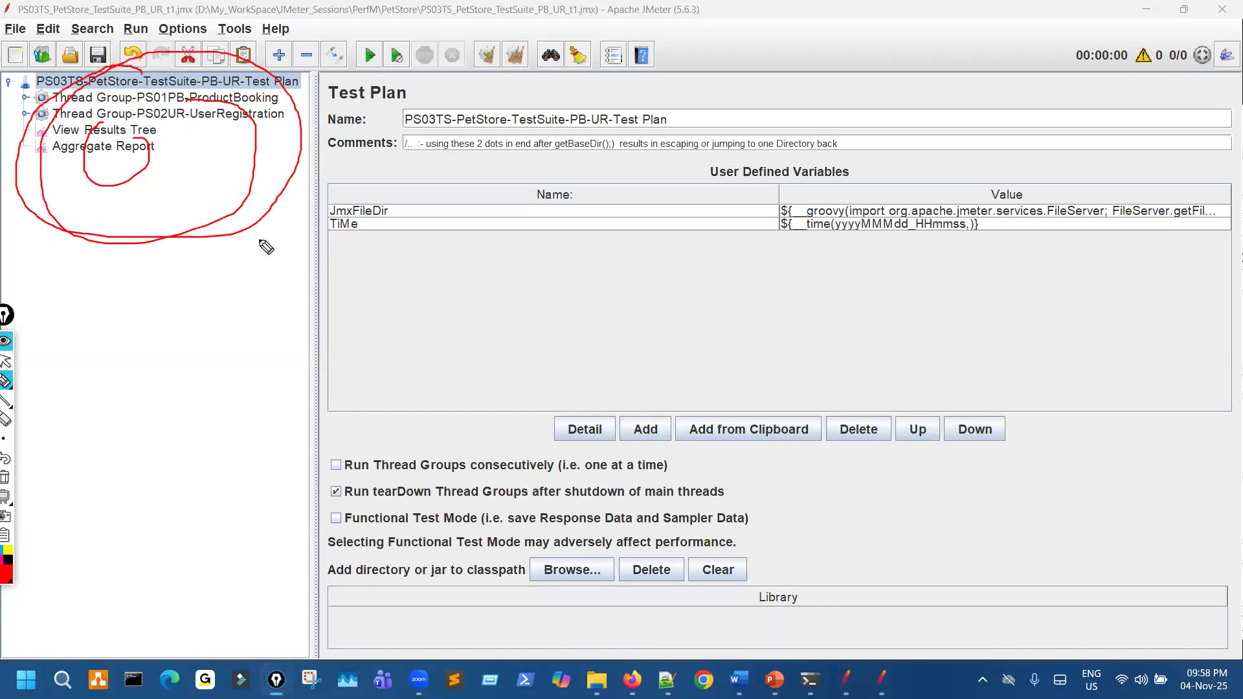
left_click_drag(265, 246, 150, 181)
Step: Examine View Results Tree, Aggregate Report, both thread groups and the test plan's own settings
left_click(140, 132)
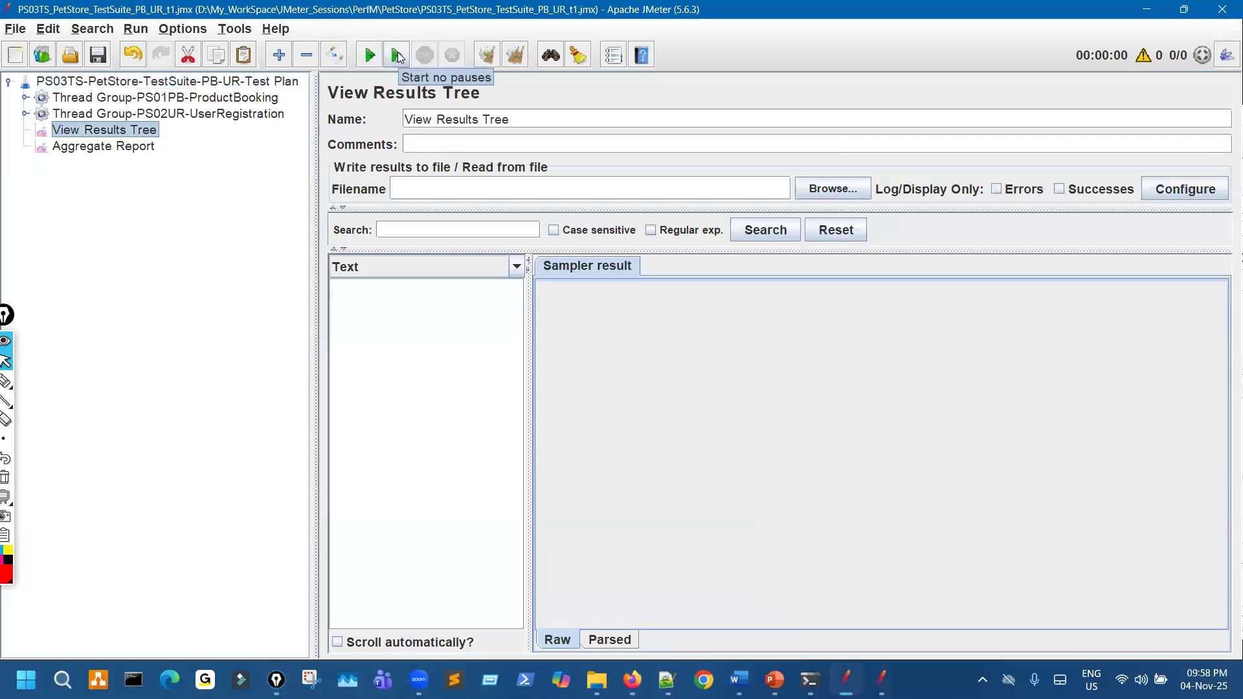
left_click(127, 145)
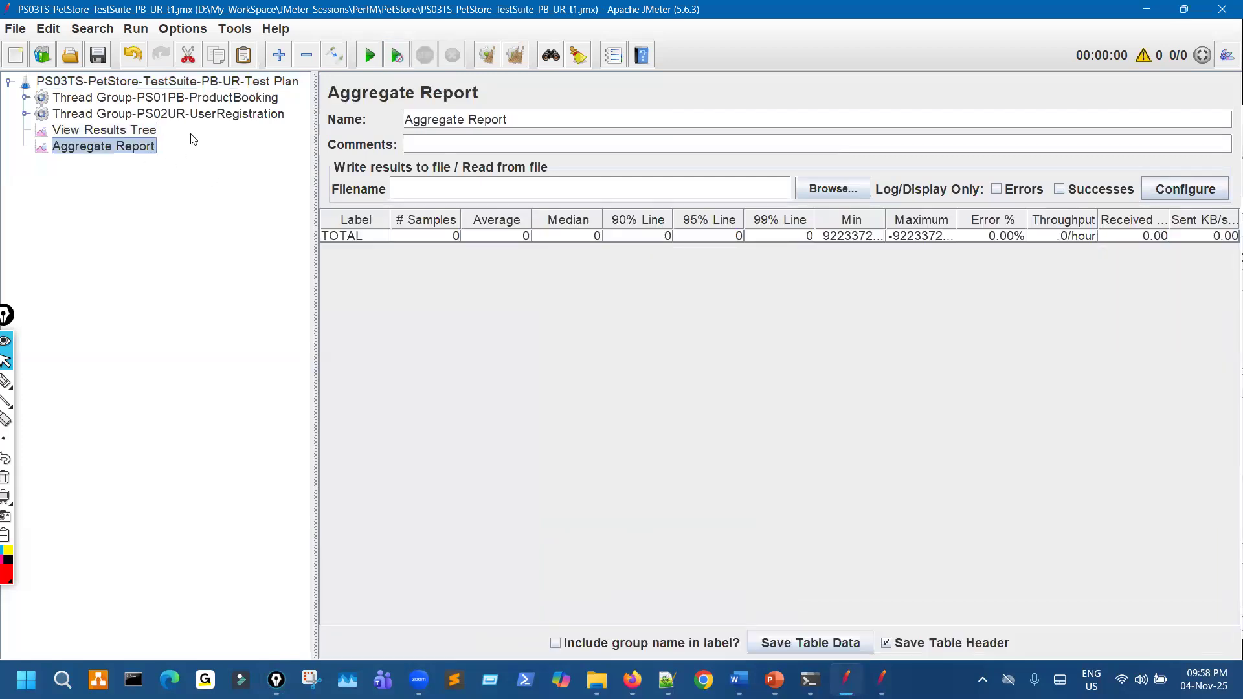
left_click(214, 97)
left_click(219, 114)
left_click(248, 81)
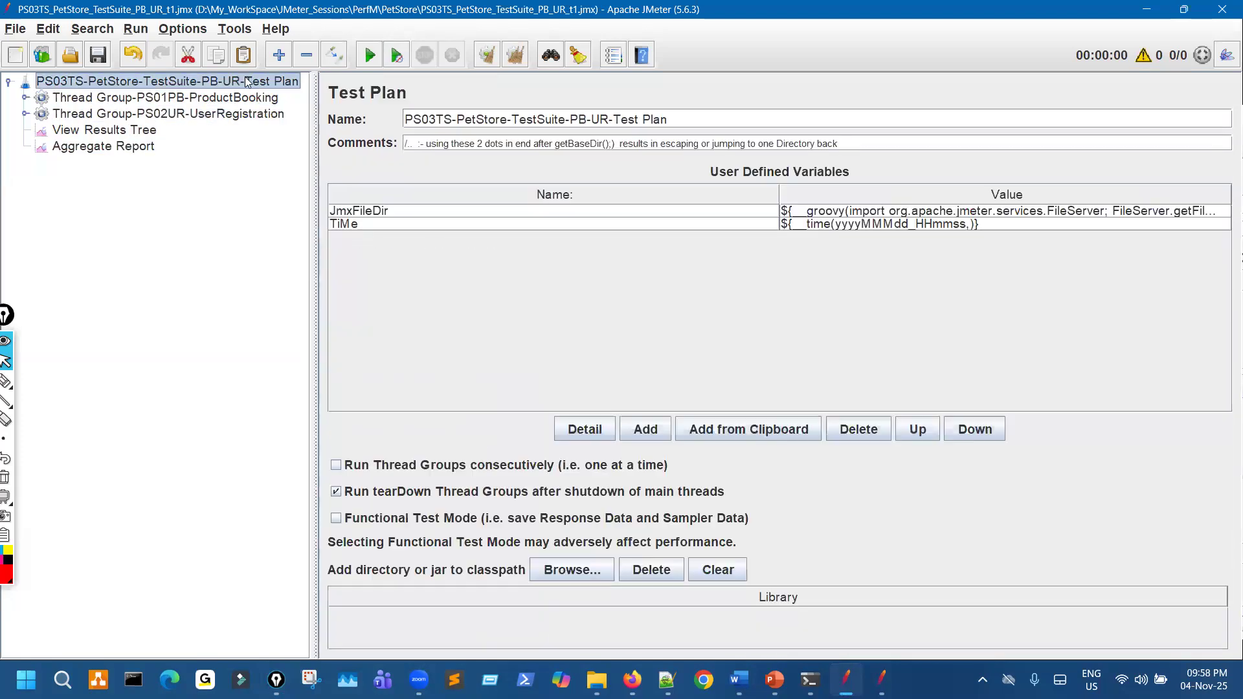
Step: Expand the PS01PB-ProductBooking thread group and try to undo the removal of the test plan's elements
left_click(25, 98)
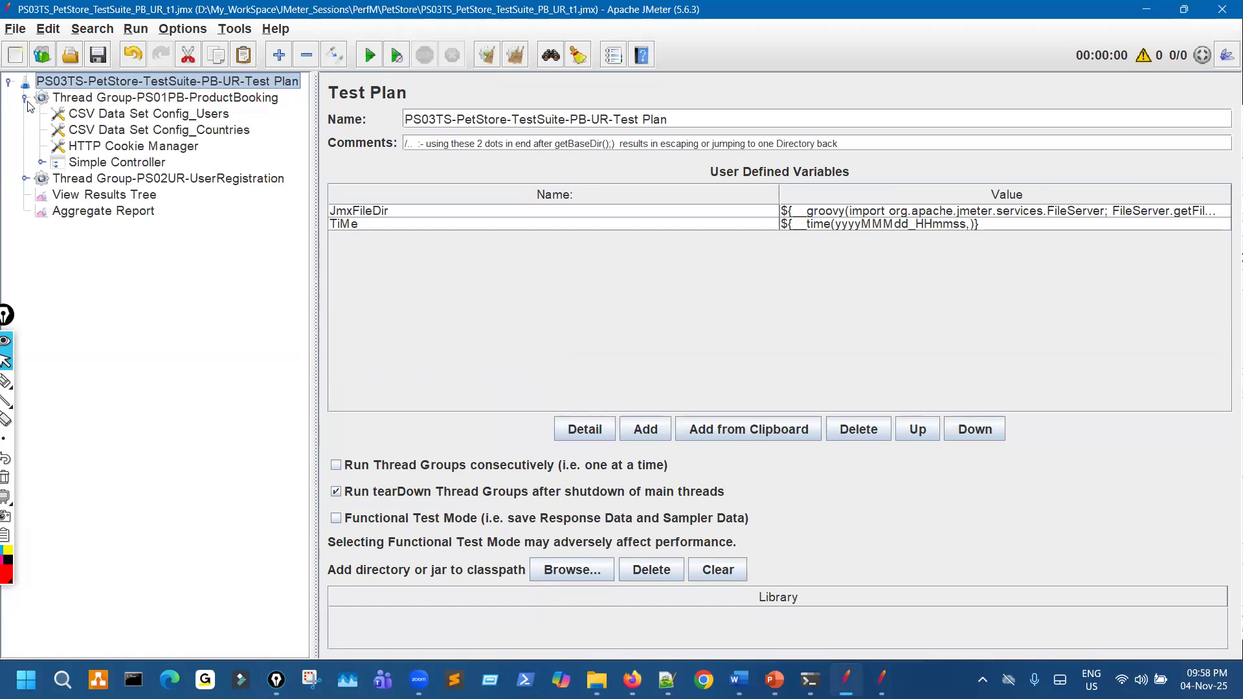
left_click(136, 60)
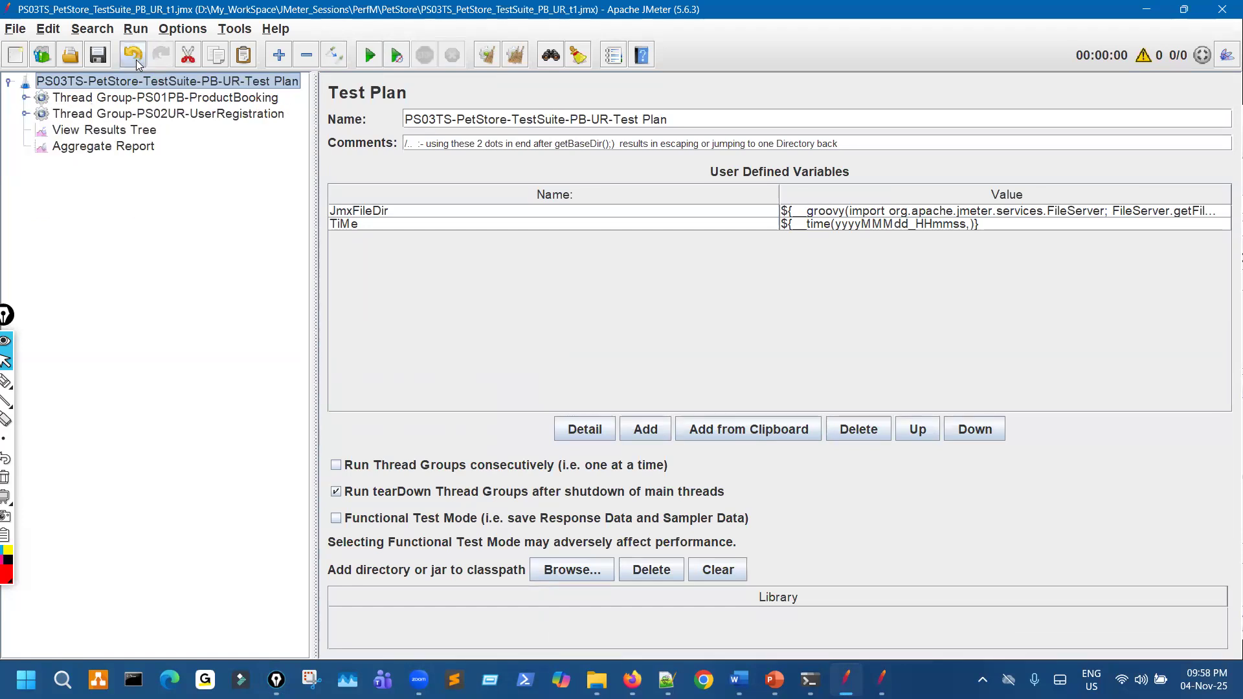
left_click(136, 60)
left_click(136, 61)
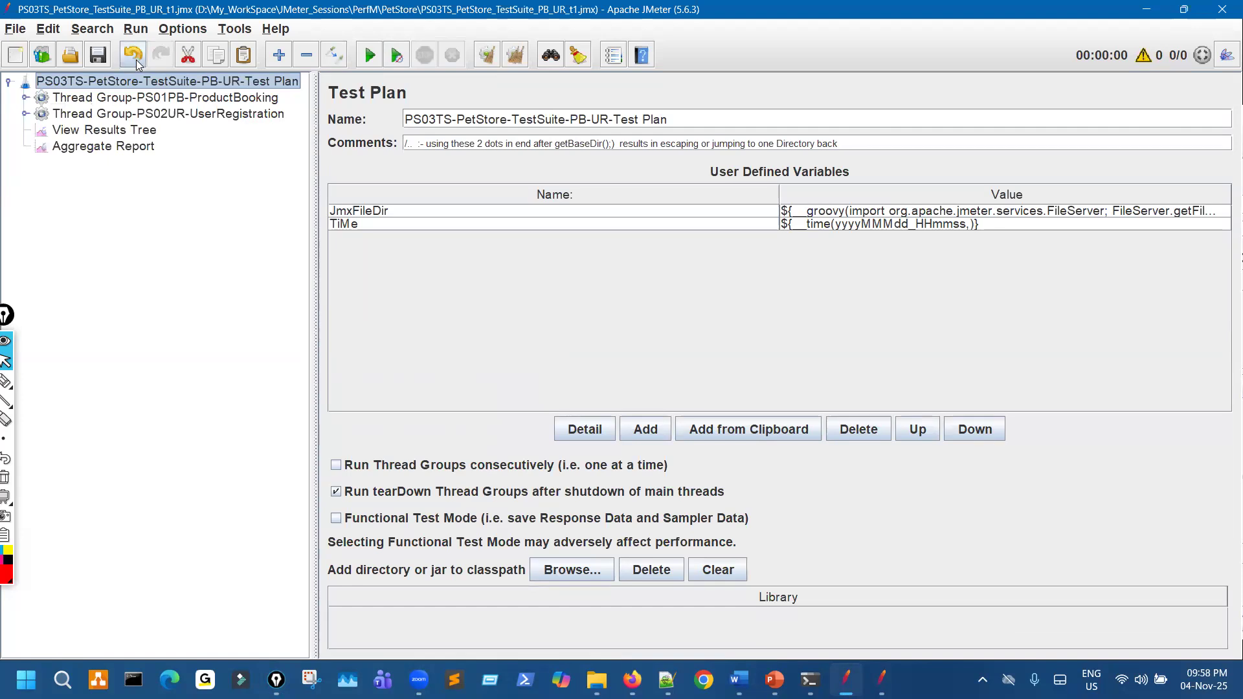
Step: Start a new test plan without saving and delete PS03TS_PetStore_TestSuite_PB_UR_t1.jmx from the PetStore folder in File Explorer
left_click(19, 57)
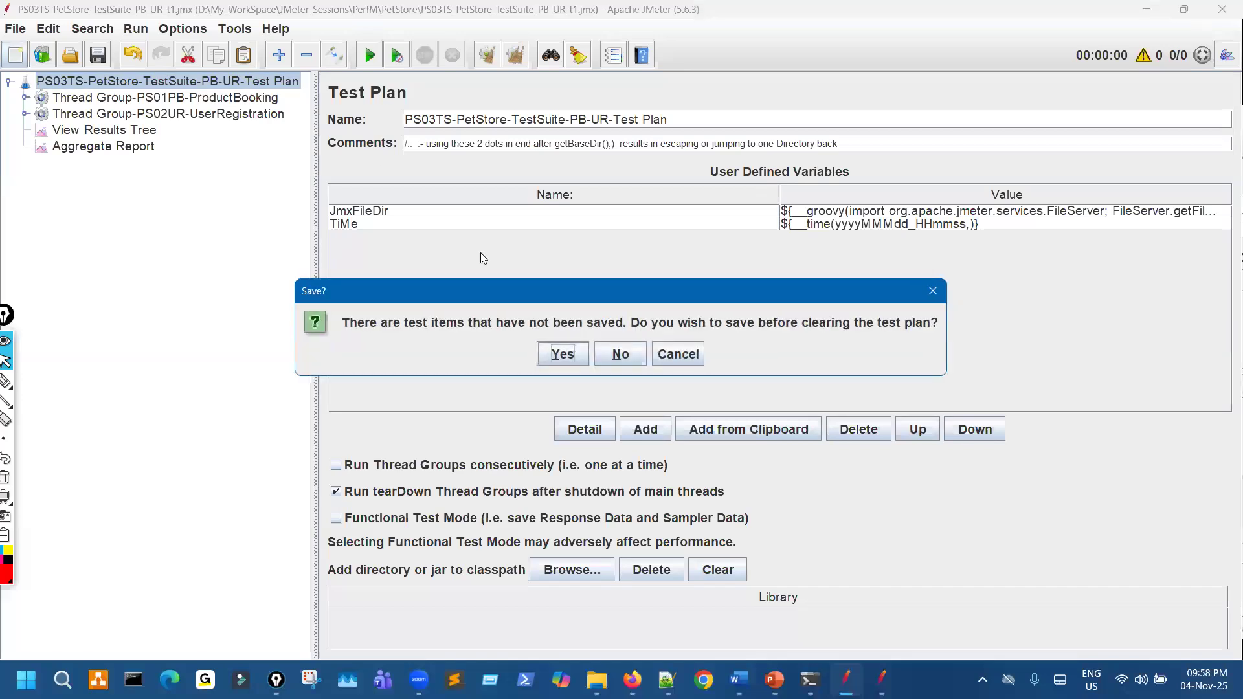
left_click(617, 357)
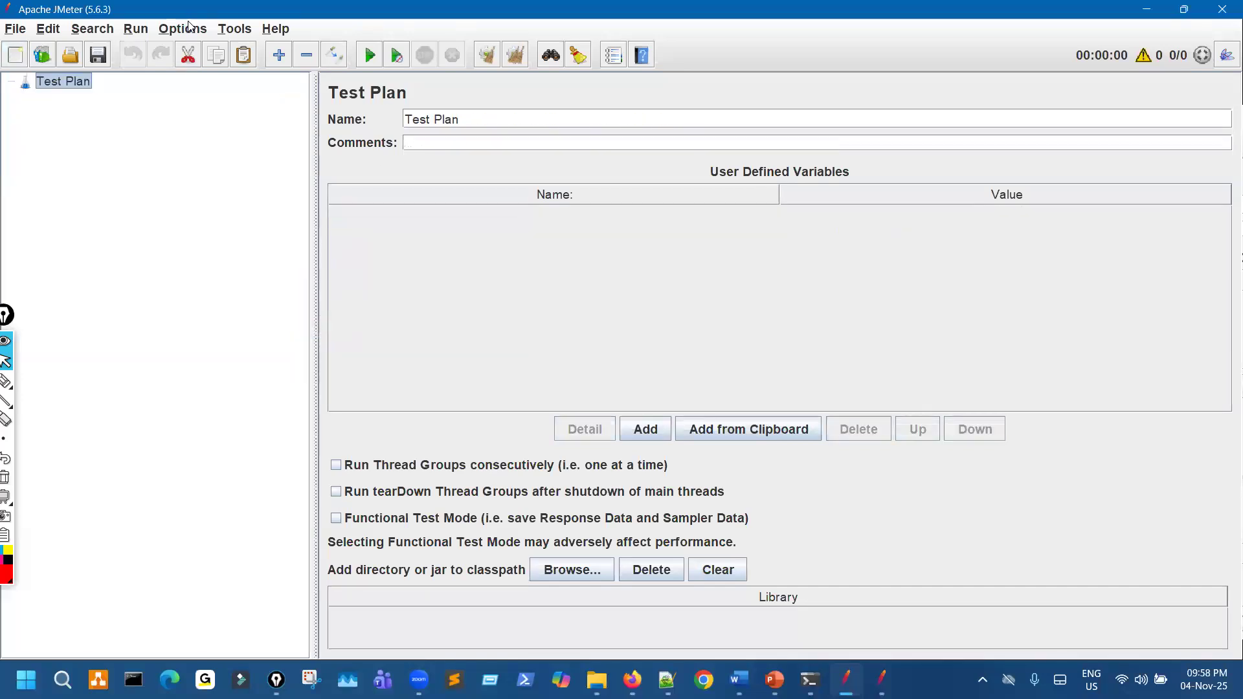
left_click(1146, 9)
left_click(596, 673)
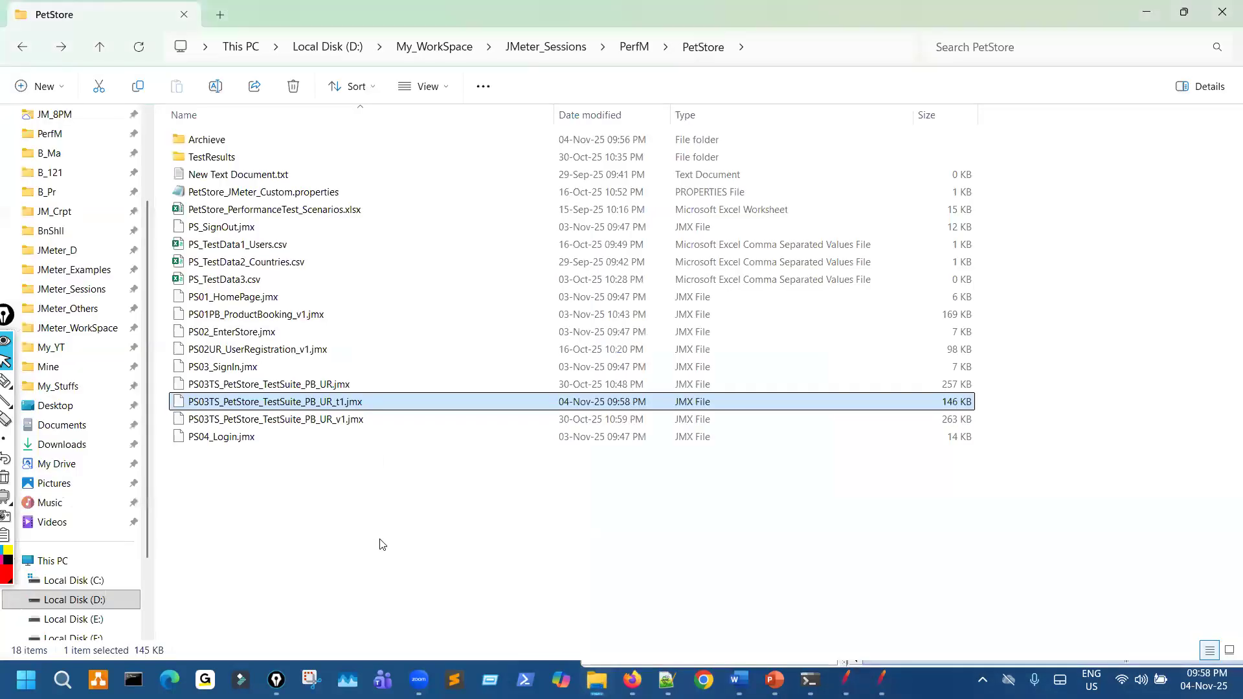
left_click(332, 417)
left_click(334, 405)
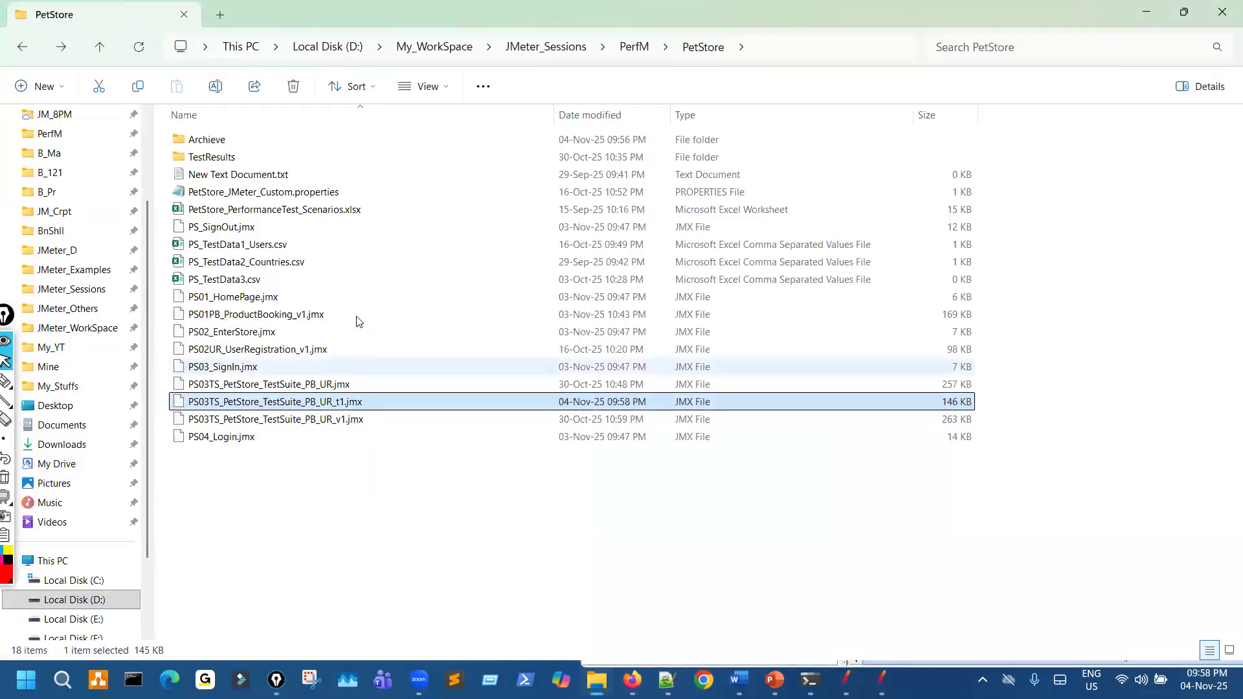
left_click(296, 86)
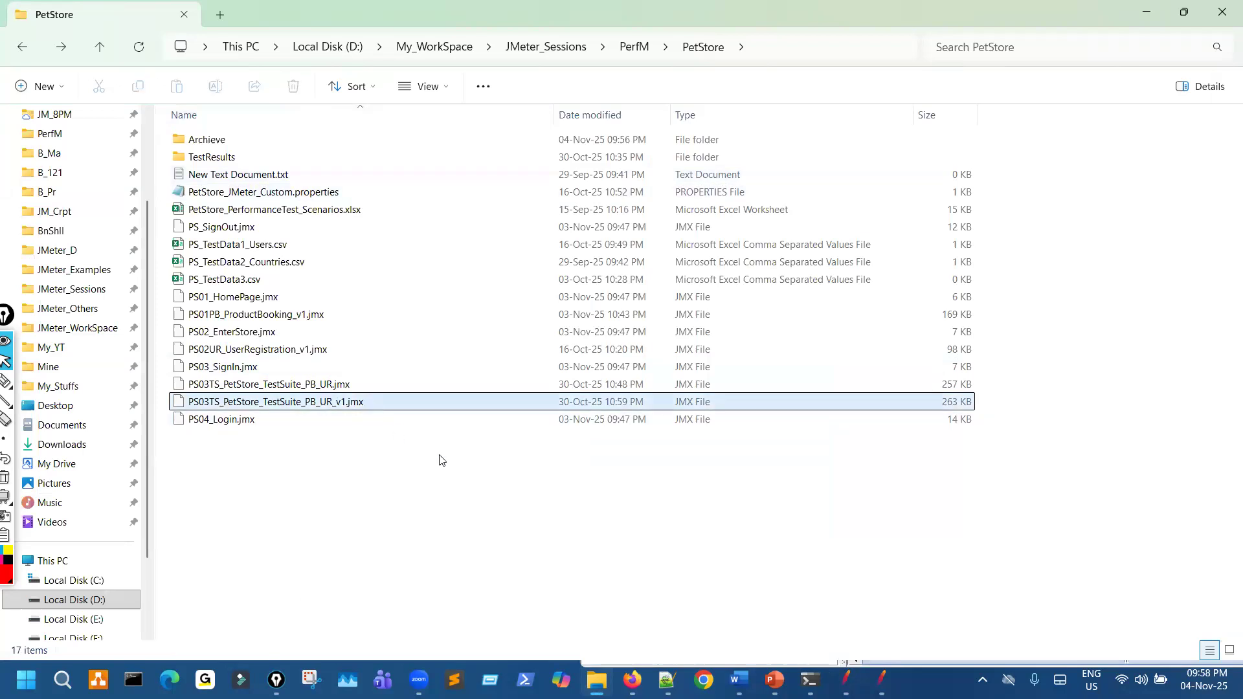
Step: Duplicate PS03TS_PetStore_TestSuite_PB_UR_v1.jmx in the PetStore folder and open the copy in a maximized JMeter window
left_click(398, 478)
key("ctrl+v")
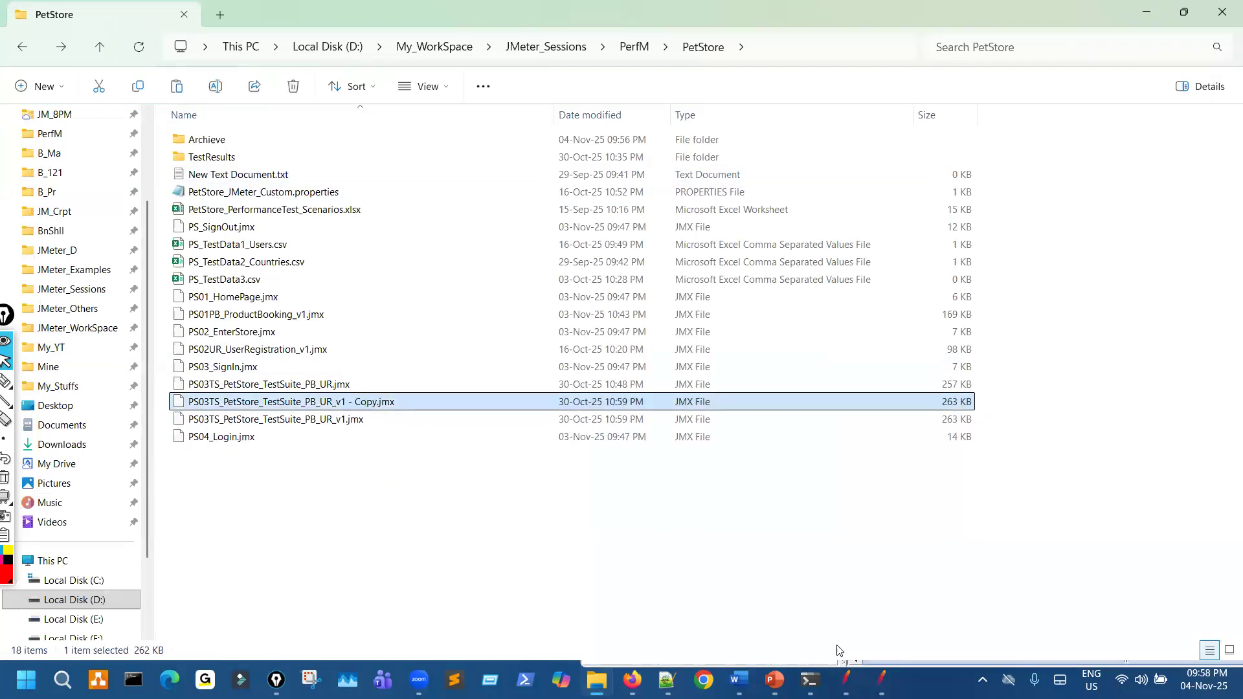
key("alt+Tab")
left_click_drag(382, 403, 742, 361)
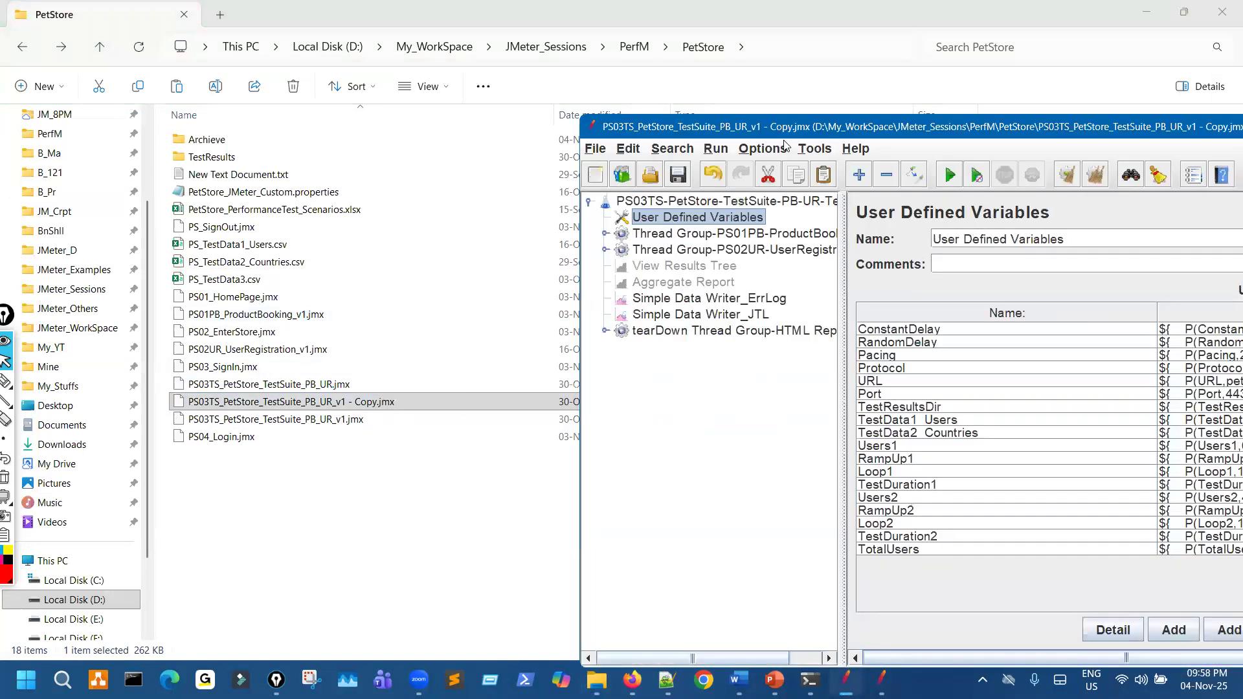
key("super+Up")
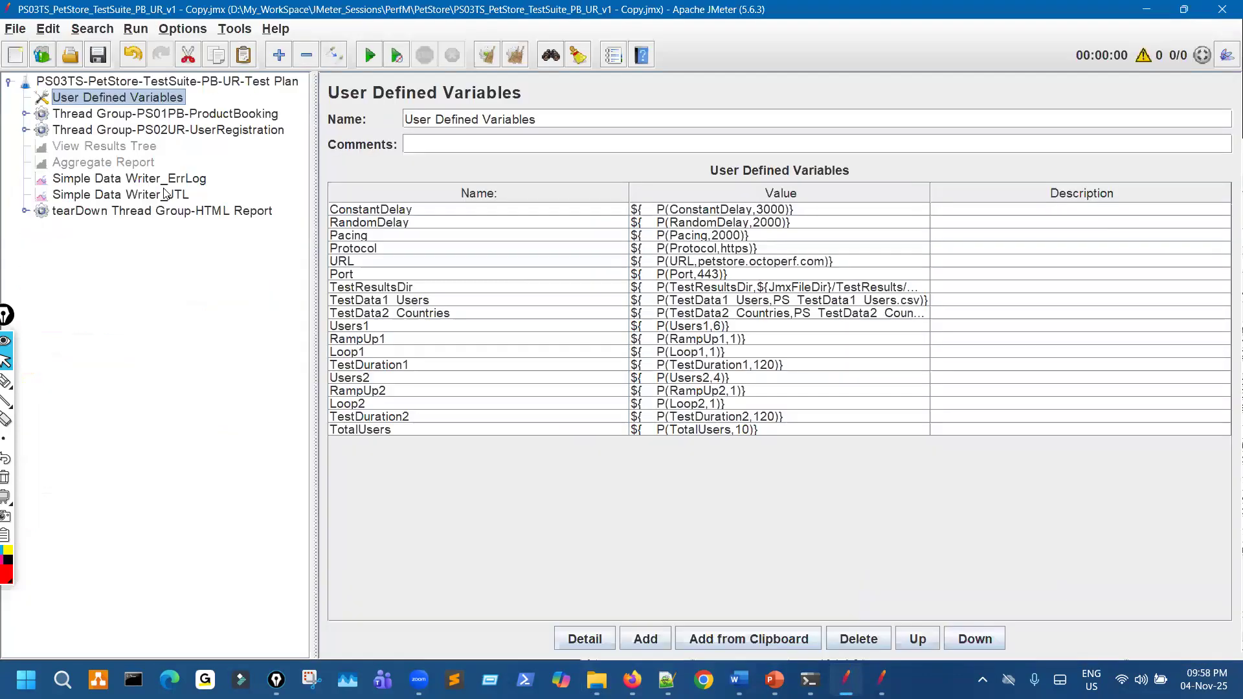
Step: Disable and cut Simple Data Writer_ErrLog, Simple Data Writer_JTL and the tearDown Thread Group-HTML Report from the test plan
left_click(170, 182)
left_click(170, 197, "ctrl")
left_click(169, 209, "ctrl")
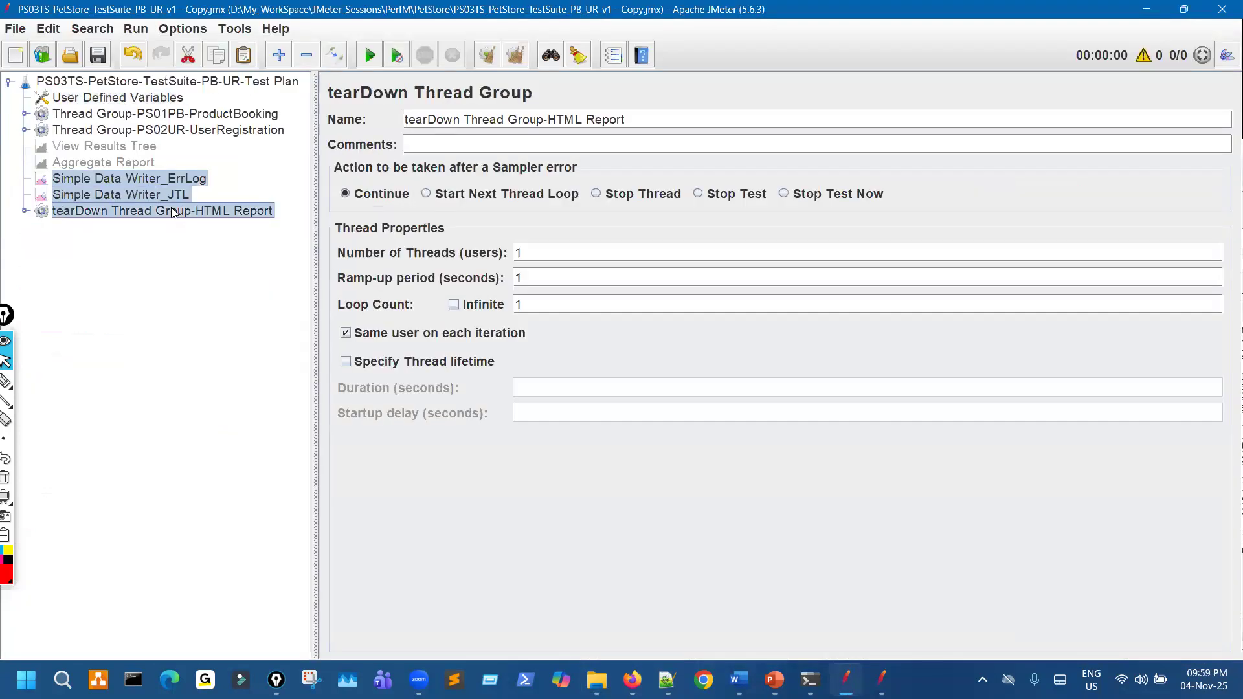
key("ctrl+t")
left_click(188, 57)
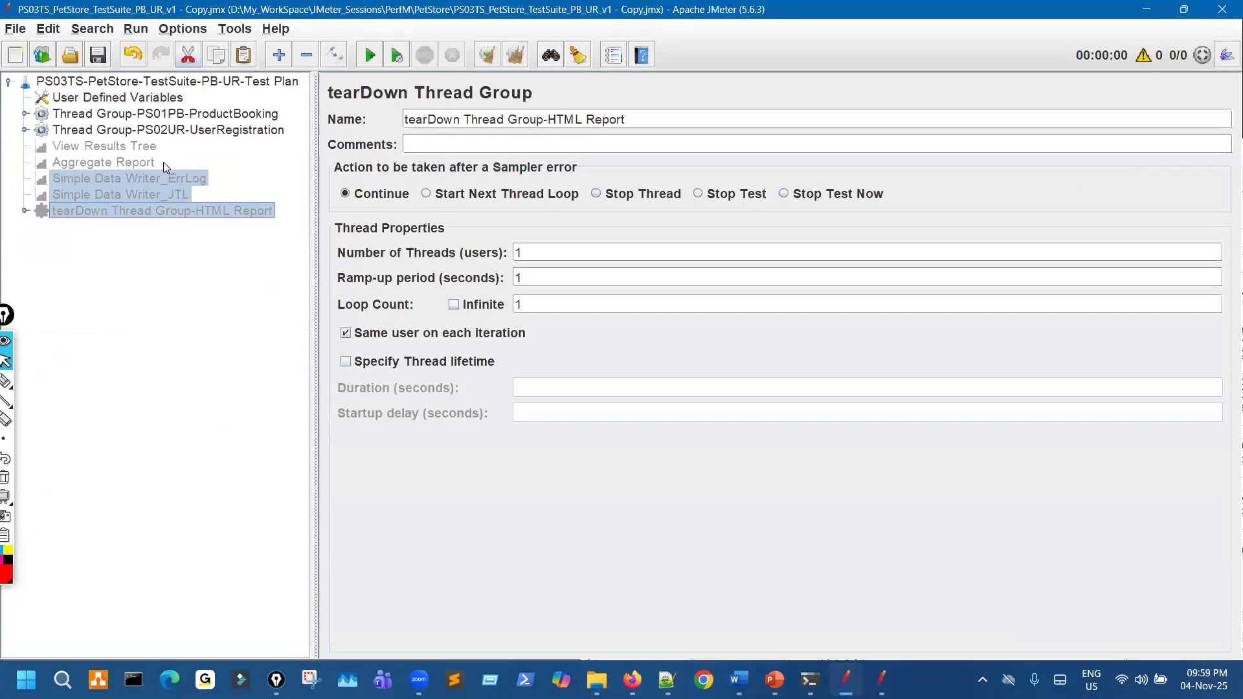
Step: Enable the disabled View Results Tree and Aggregate Report listeners at test plan level
left_click(153, 147)
left_click(153, 169, "shift")
key("ctrl+t")
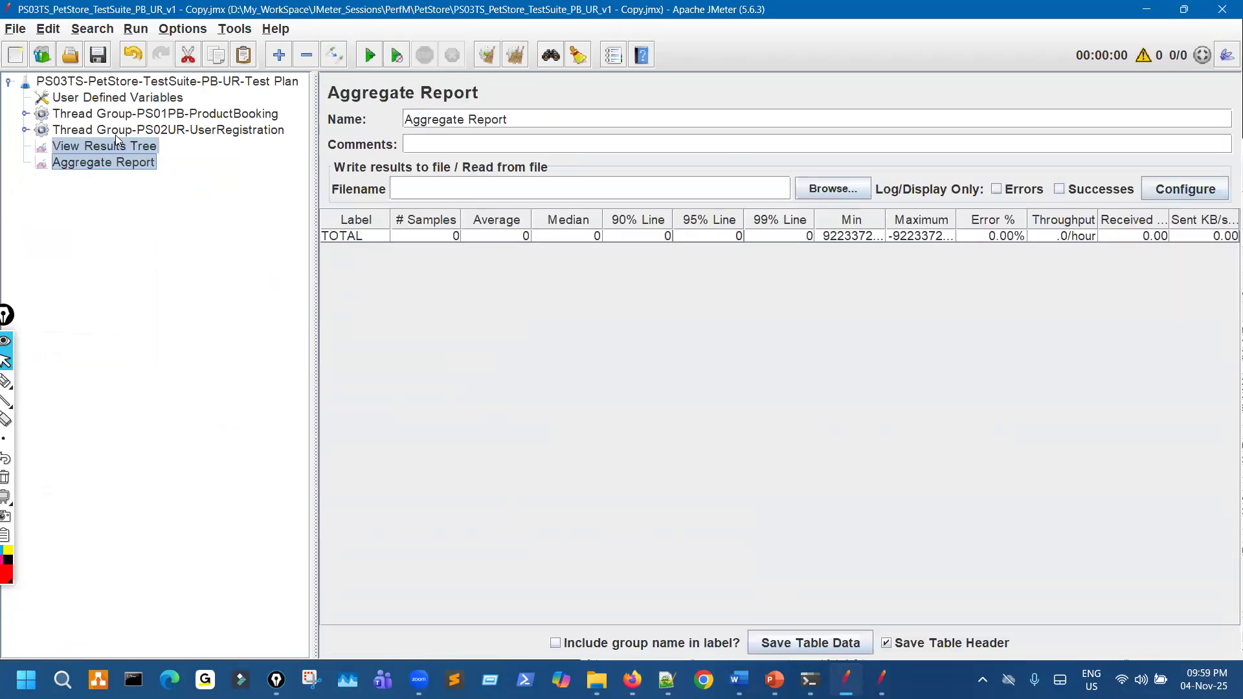
Step: Examine the ProductBooking and UserRegistration thread groups and the User Defined Variables element
left_click(196, 115)
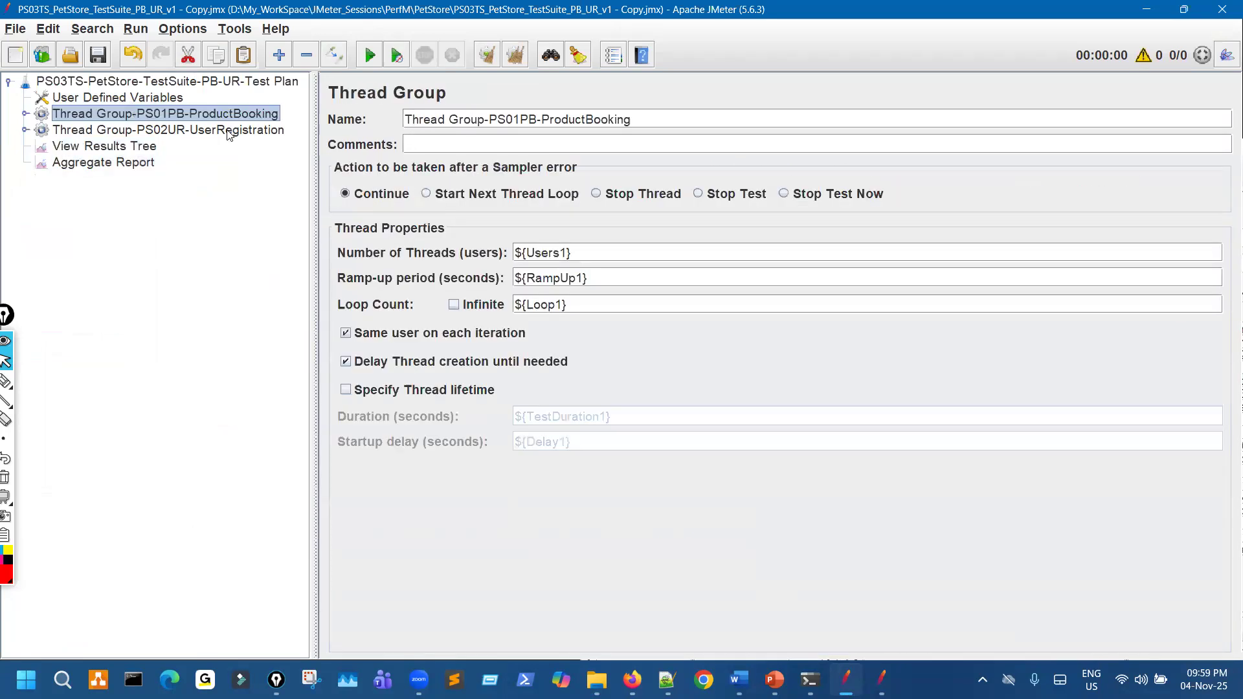
left_click(229, 131)
left_click(171, 99)
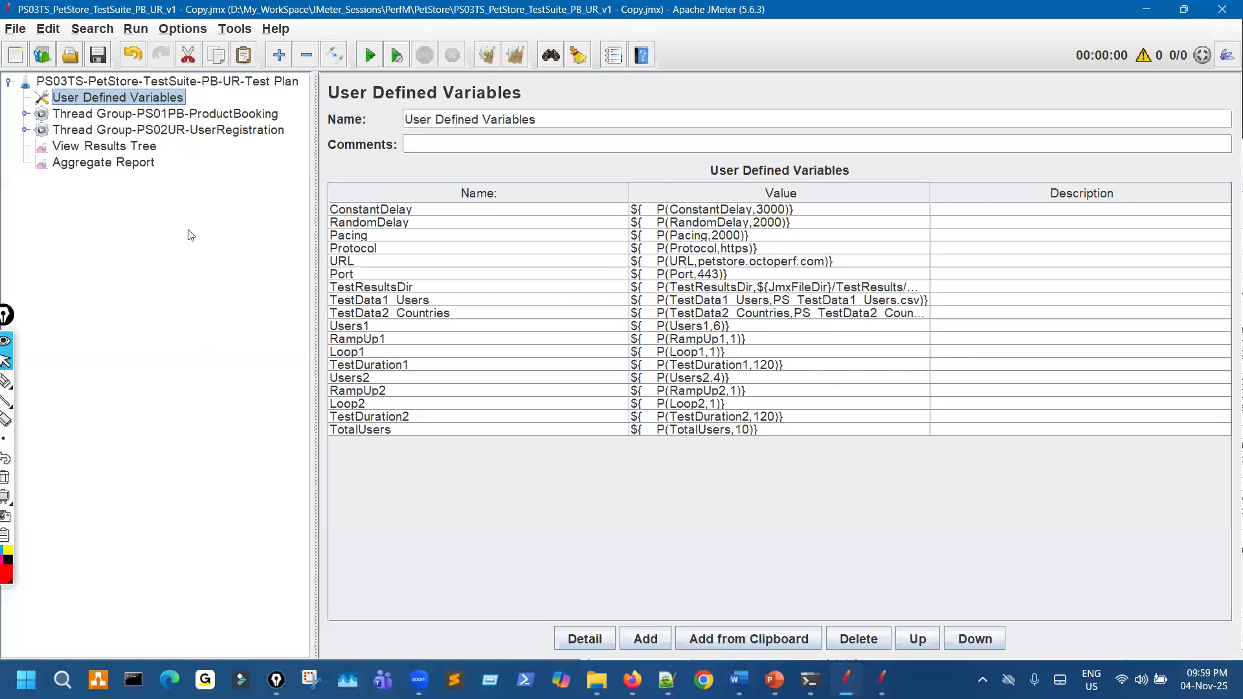
Step: Run the test plan with the test-plan-level View Results Tree open, and point out the thread groups above it
key("Down")
key("Down")
key("Down")
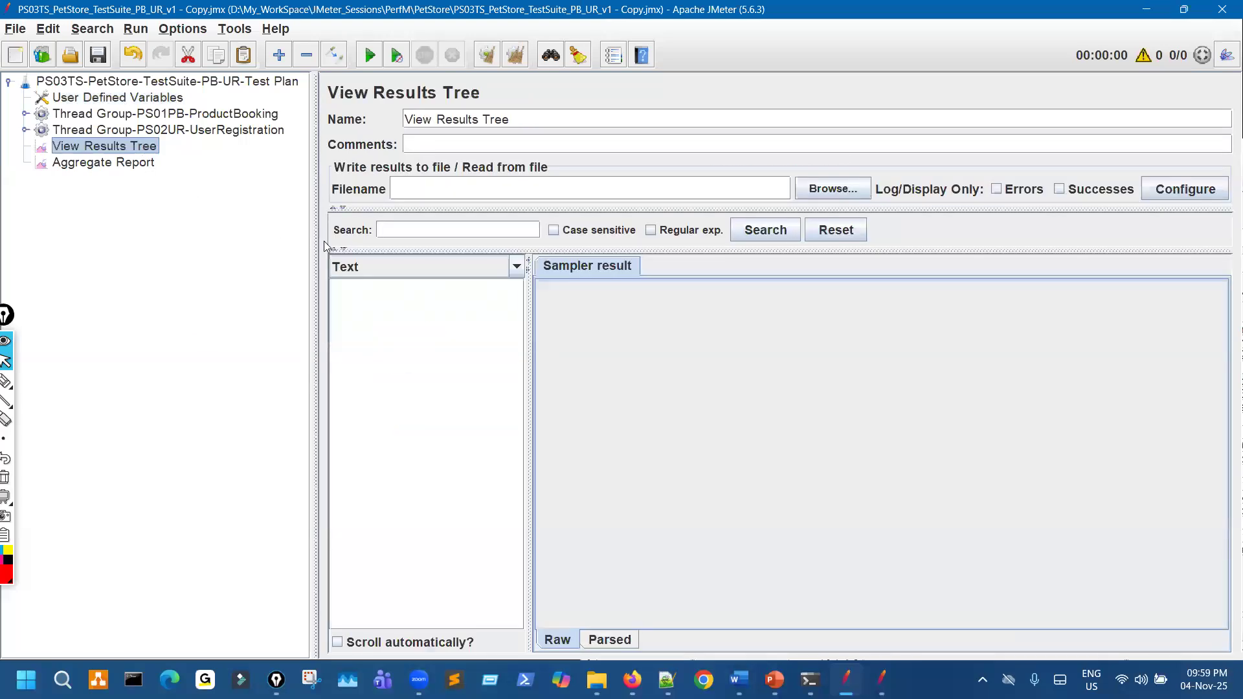
left_click(370, 56)
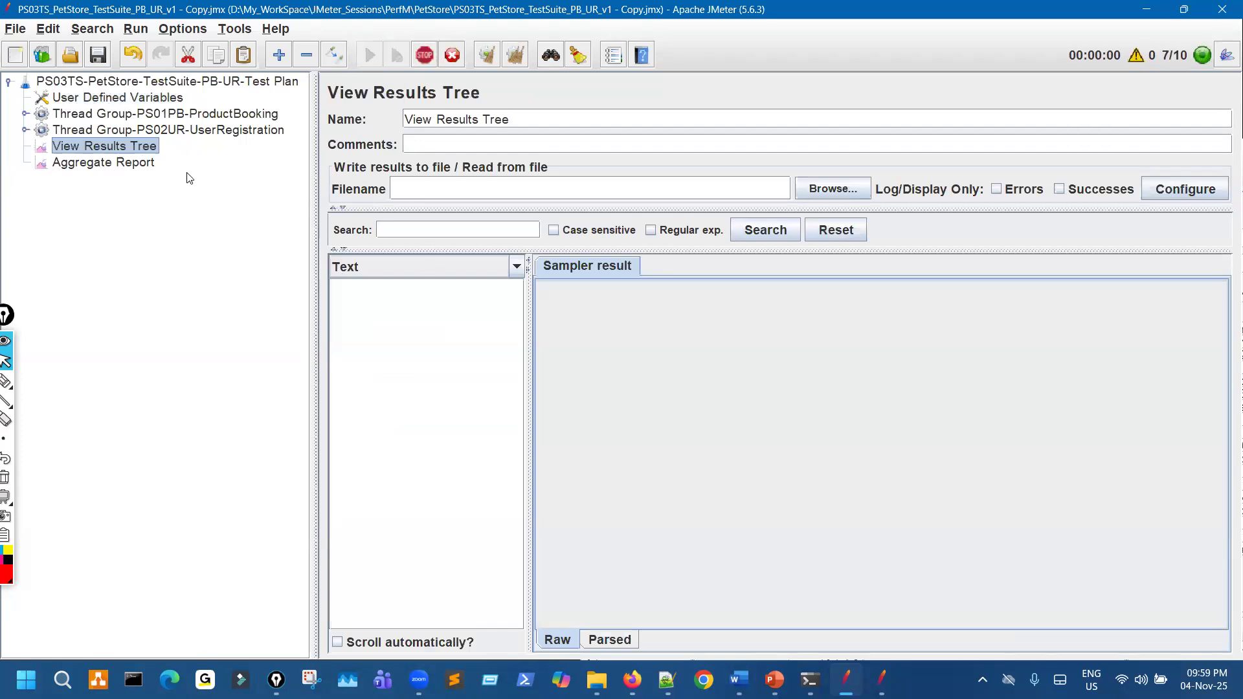
key("ctrl+shift+3")
mouse_move(163, 146)
left_mouse_down()
mouse_move(262, 102)
mouse_move(260, 130)
left_mouse_up()
key("ctrl+shift+7")
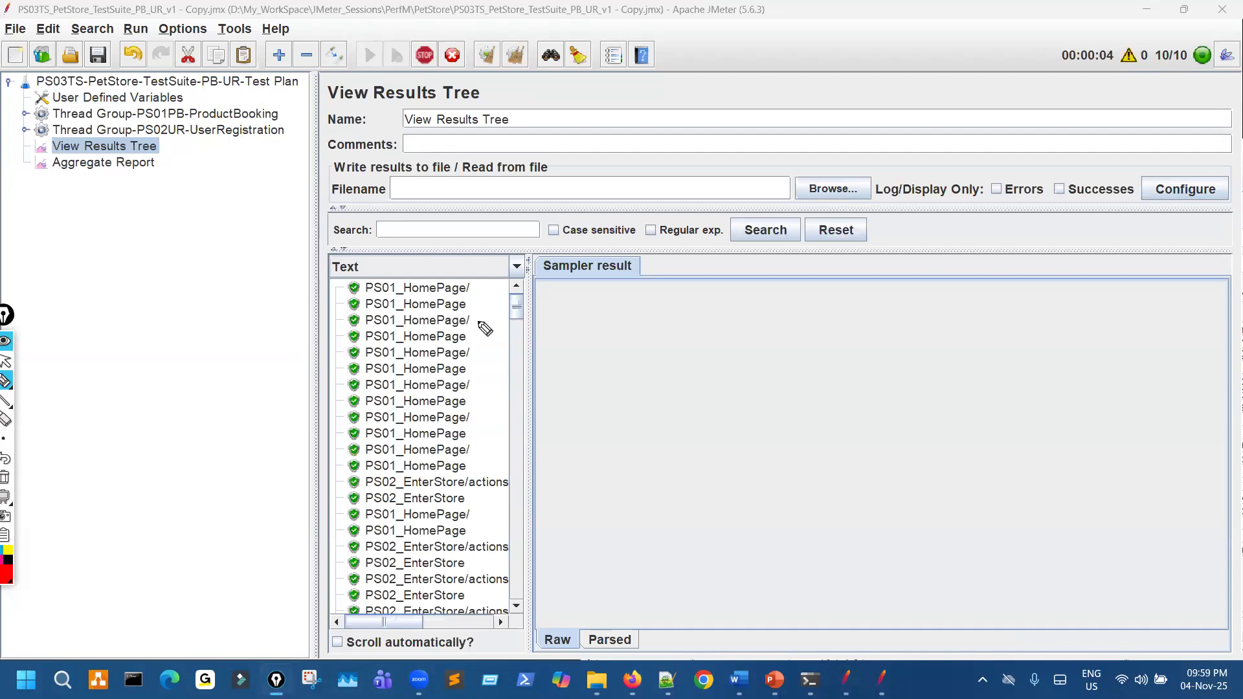
Step: Inspect several PS01_HomePage/ samples in the results tree, underlining the thread group in each sampler's thread name
left_click(458, 289)
left_click_drag(759, 301, 817, 299)
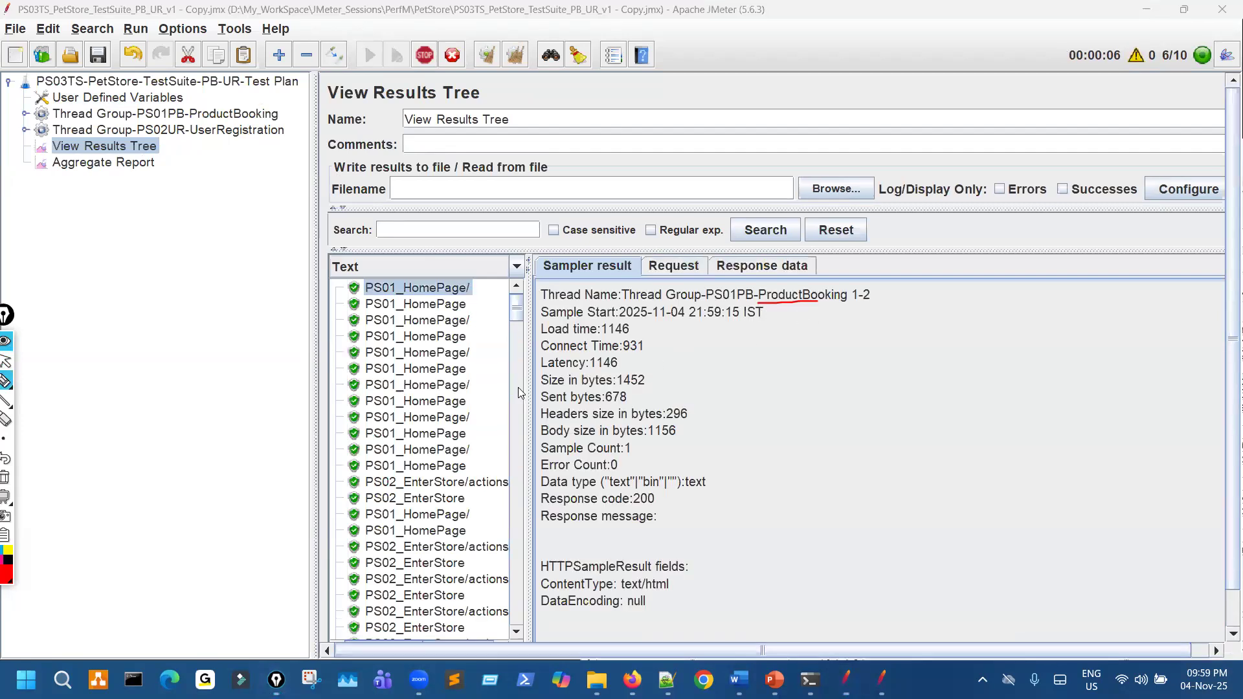
left_click(414, 353)
scroll(457, 420, "down", 3)
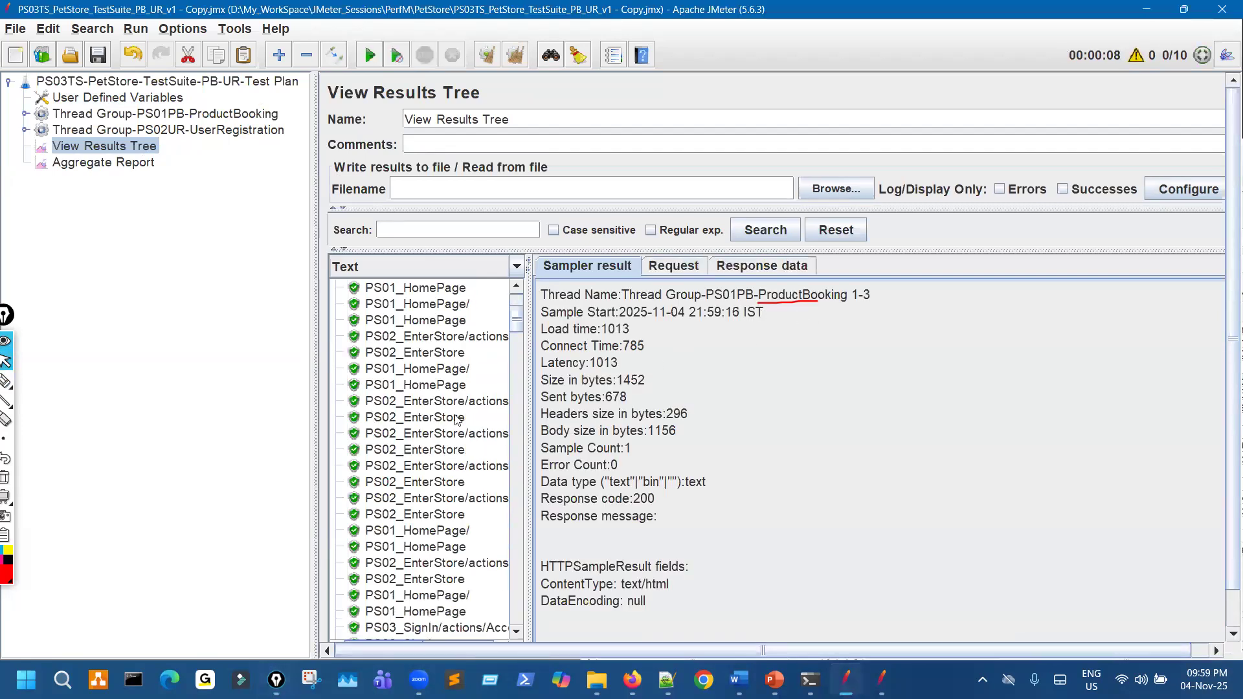
scroll(457, 420, "down", 3)
left_click(453, 451)
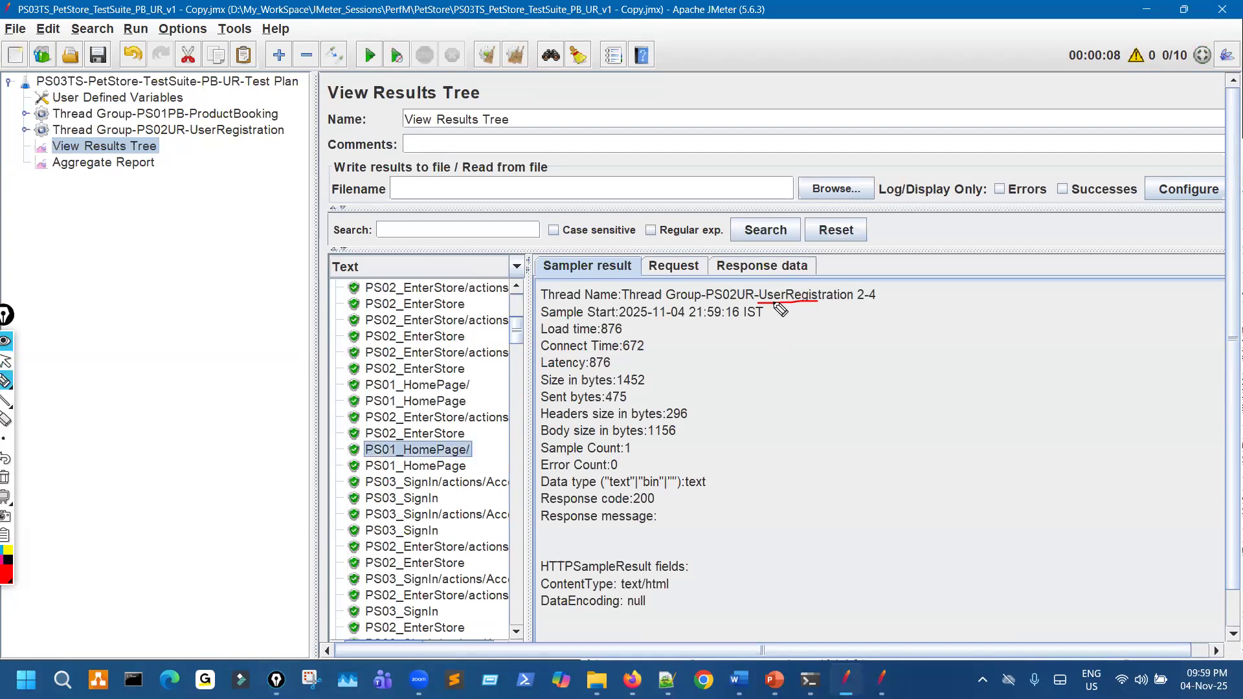
left_click_drag(766, 303, 775, 316)
Step: Circle the thread groups and test-plan-level listeners in the test tree in red, and erase the marks
mouse_move(221, 103)
left_mouse_down()
mouse_move(243, 108)
mouse_move(215, 141)
left_mouse_up()
key("ctrl+shift+7")
mouse_move(138, 67)
left_mouse_down()
mouse_move(61, 85)
mouse_move(43, 143)
mouse_move(109, 186)
mouse_move(168, 187)
left_mouse_up()
mouse_move(253, 134)
left_mouse_down()
mouse_move(177, 58)
mouse_move(30, 133)
mouse_move(173, 190)
mouse_move(210, 76)
mouse_move(65, 139)
mouse_move(200, 171)
mouse_move(171, 75)
mouse_move(155, 150)
left_mouse_up()
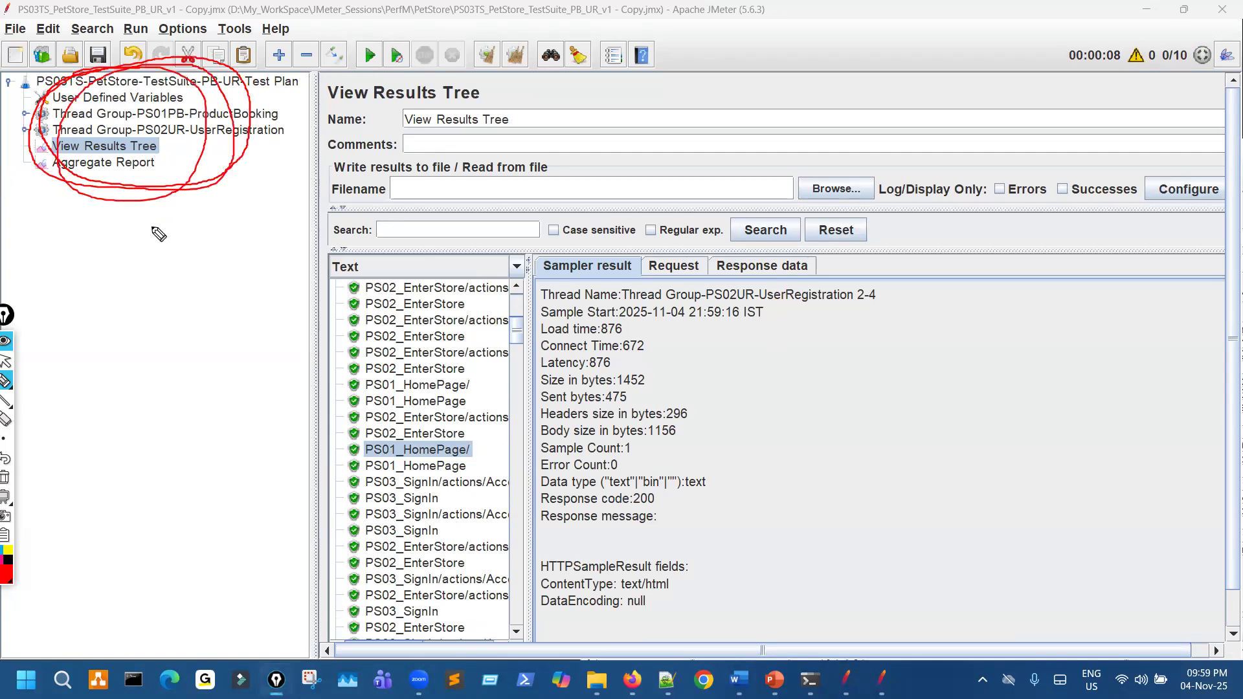
key("Escape")
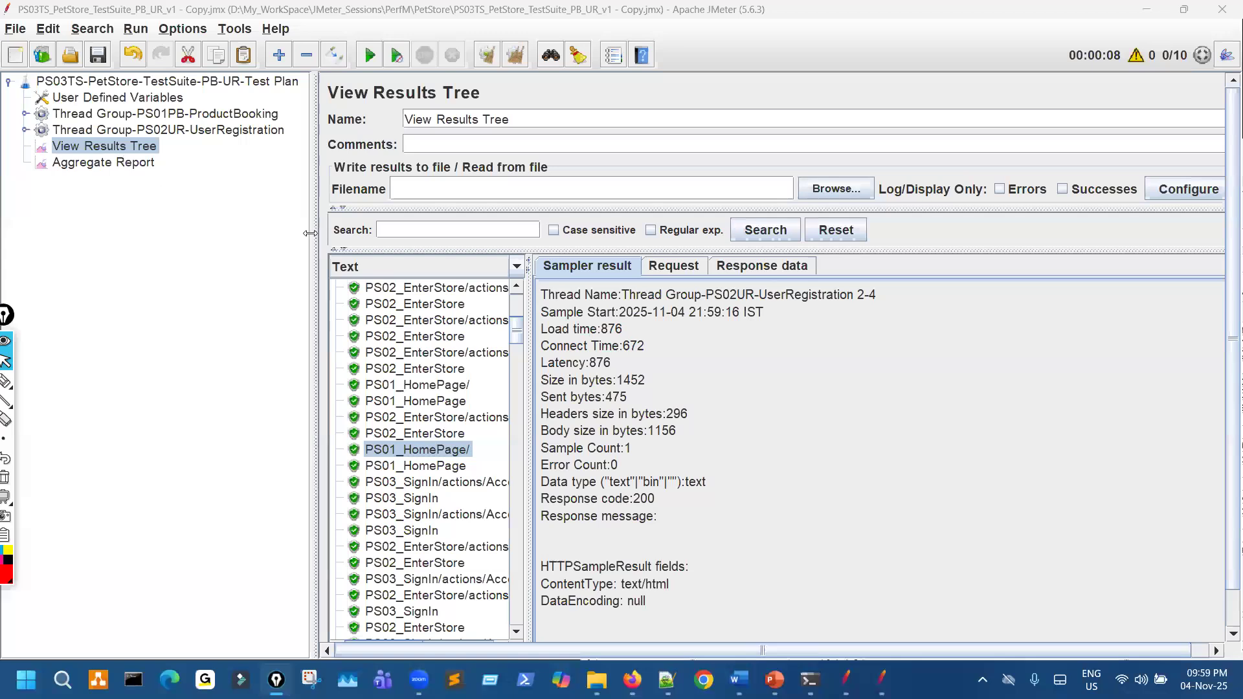
Step: Check the Aggregate Report, and move it and View Results Tree from test plan level into Thread Group-PS01PB-ProductBooking
key("Down")
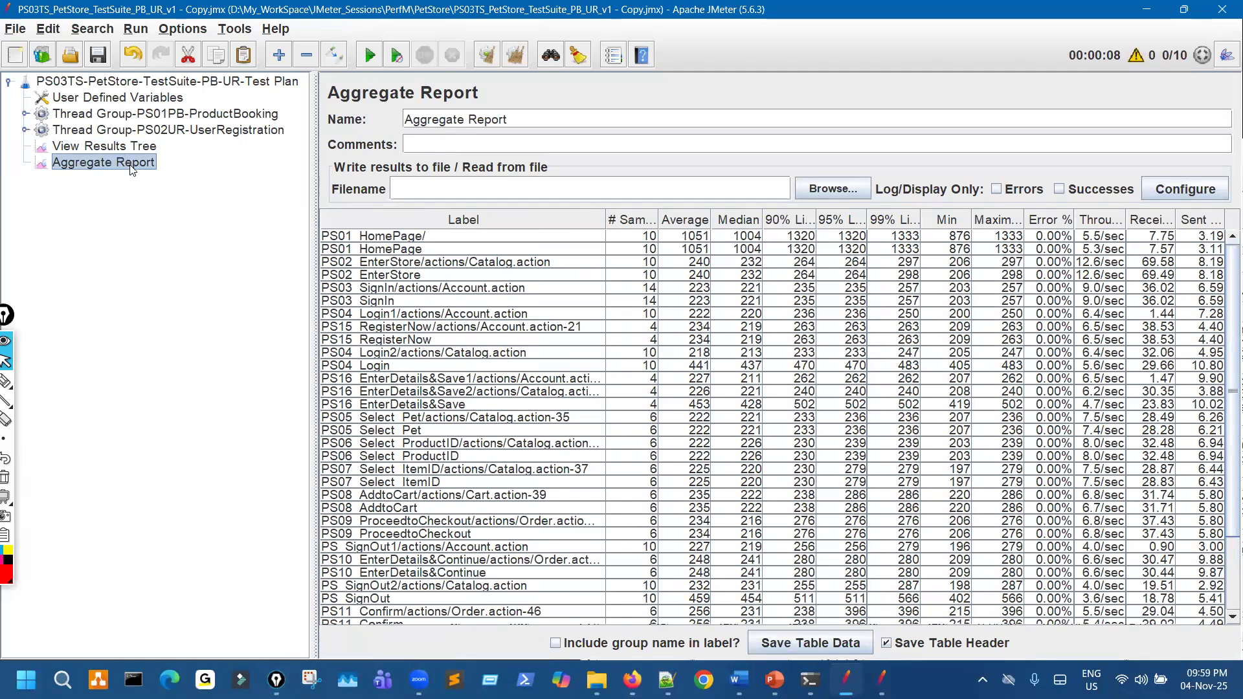
key("shift+Up")
key("Delete")
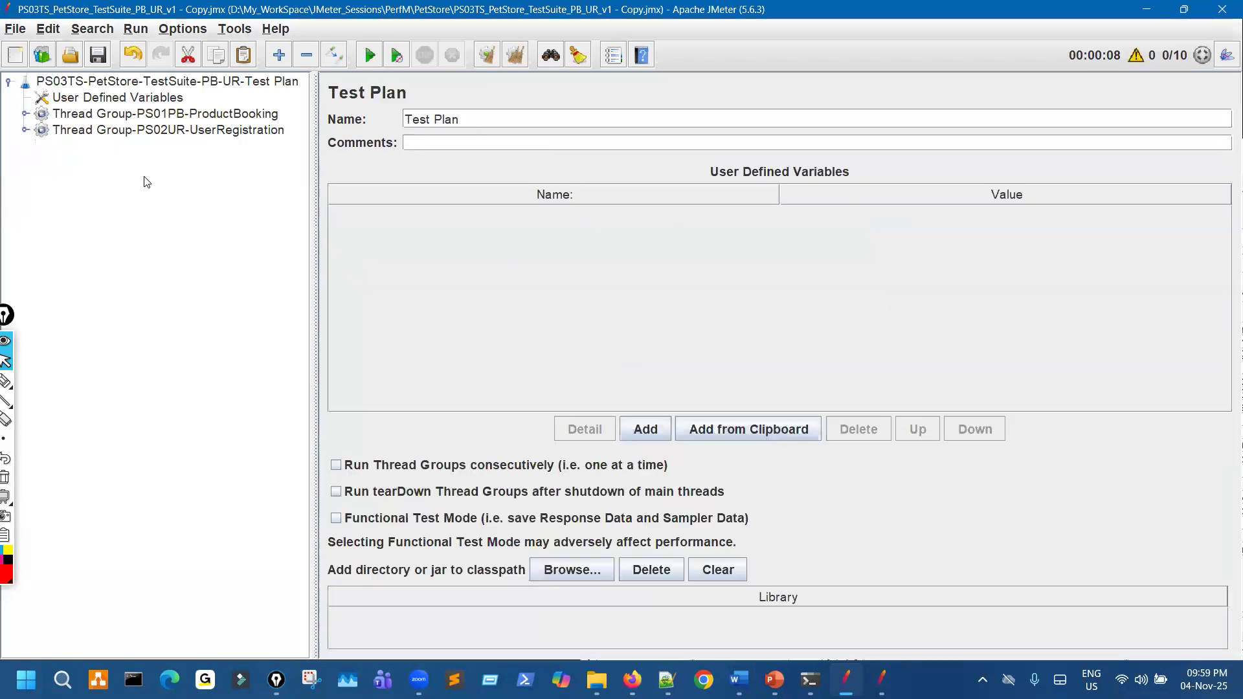
left_click(25, 114)
left_click(186, 120)
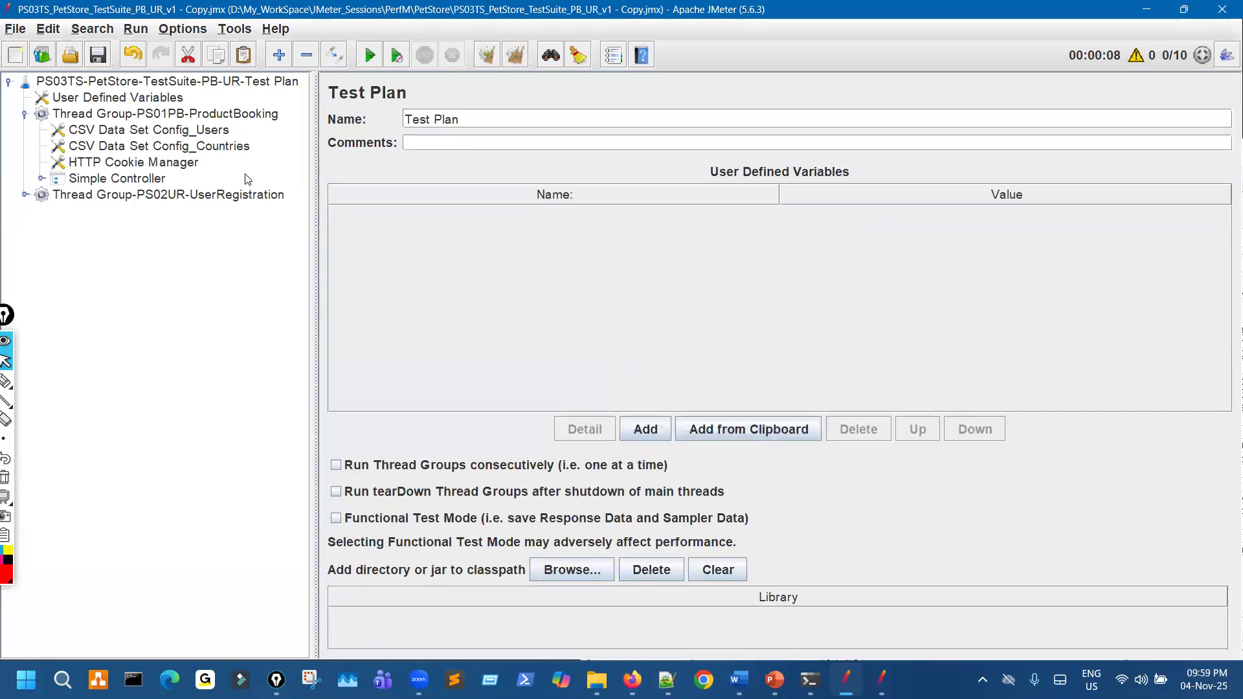
key("ctrl+v")
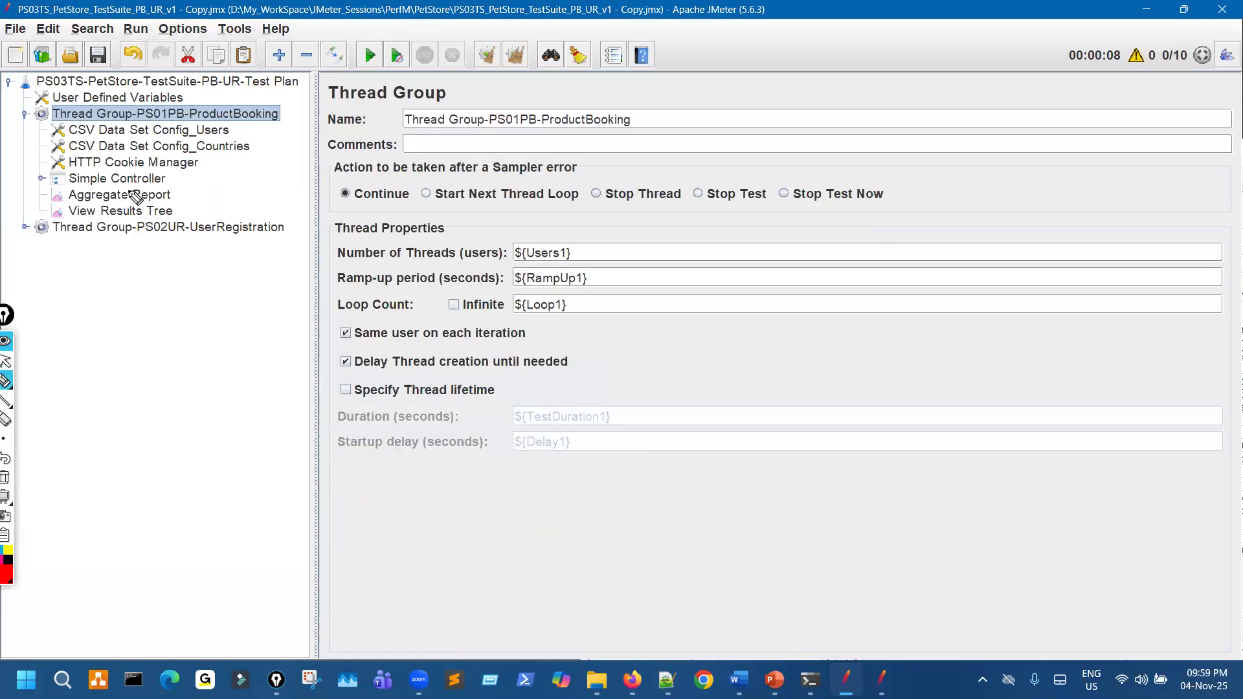
Step: Link the ProductBooking thread group to its two listeners in red, and replace that mark with a circle around the whole group
left_click_drag(260, 118, 238, 122)
mouse_move(42, 118)
left_mouse_down()
mouse_move(44, 189)
mouse_move(63, 195)
mouse_move(47, 199)
mouse_move(60, 211)
left_mouse_up()
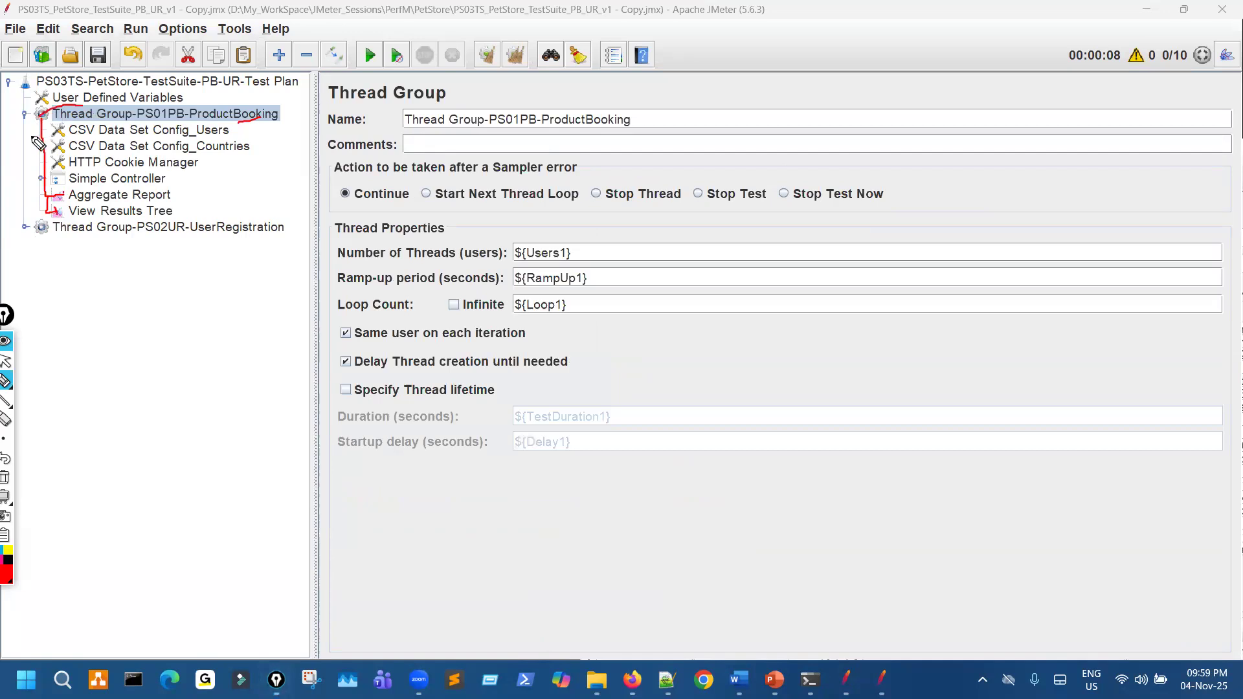
key("ctrl+shift+c")
mouse_move(105, 110)
left_mouse_down()
mouse_move(65, 106)
mouse_move(133, 217)
mouse_move(228, 154)
mouse_move(158, 111)
mouse_move(98, 111)
left_mouse_up()
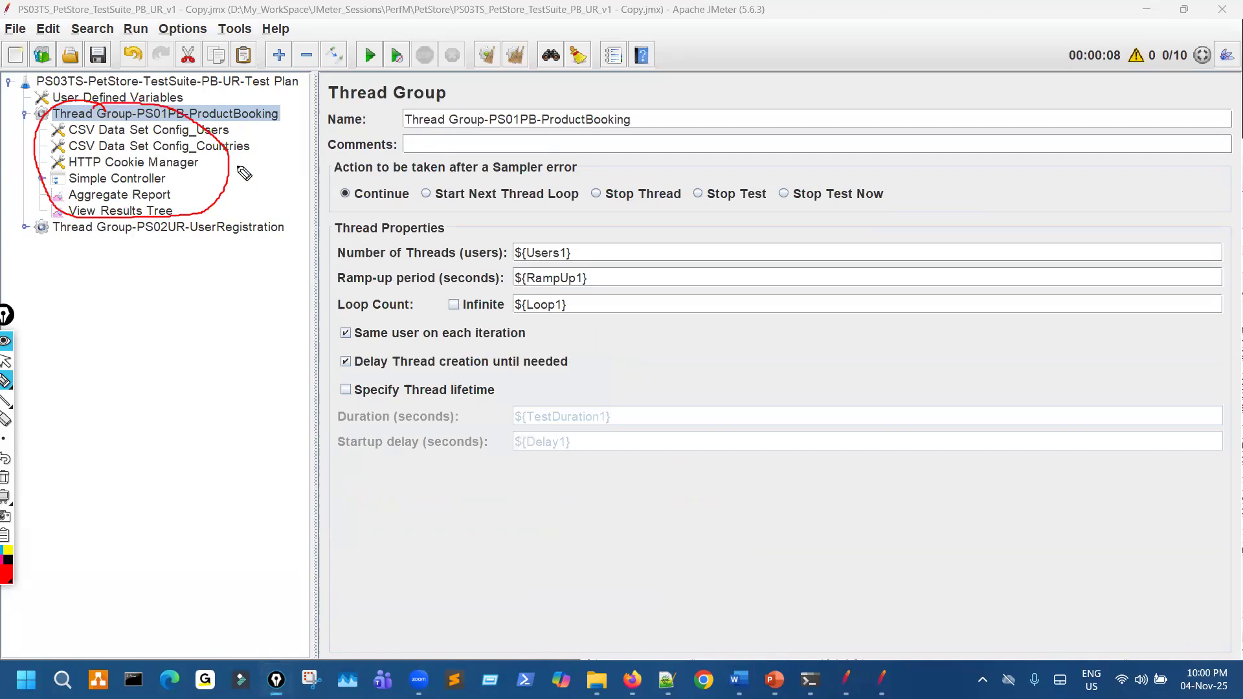
key("ctrl+z")
mouse_move(103, 105)
left_mouse_down()
mouse_move(45, 126)
mouse_move(40, 160)
mouse_move(149, 217)
mouse_move(283, 152)
mouse_move(163, 107)
mouse_move(113, 114)
left_mouse_up()
key("ctrl+shift+c")
Step: Expand Thread Group-PS02UR-UserRegistration and cross its elements out in red as outside the scope of the ProductBooking listeners
left_click(24, 227)
key("ctrl+shift+p")
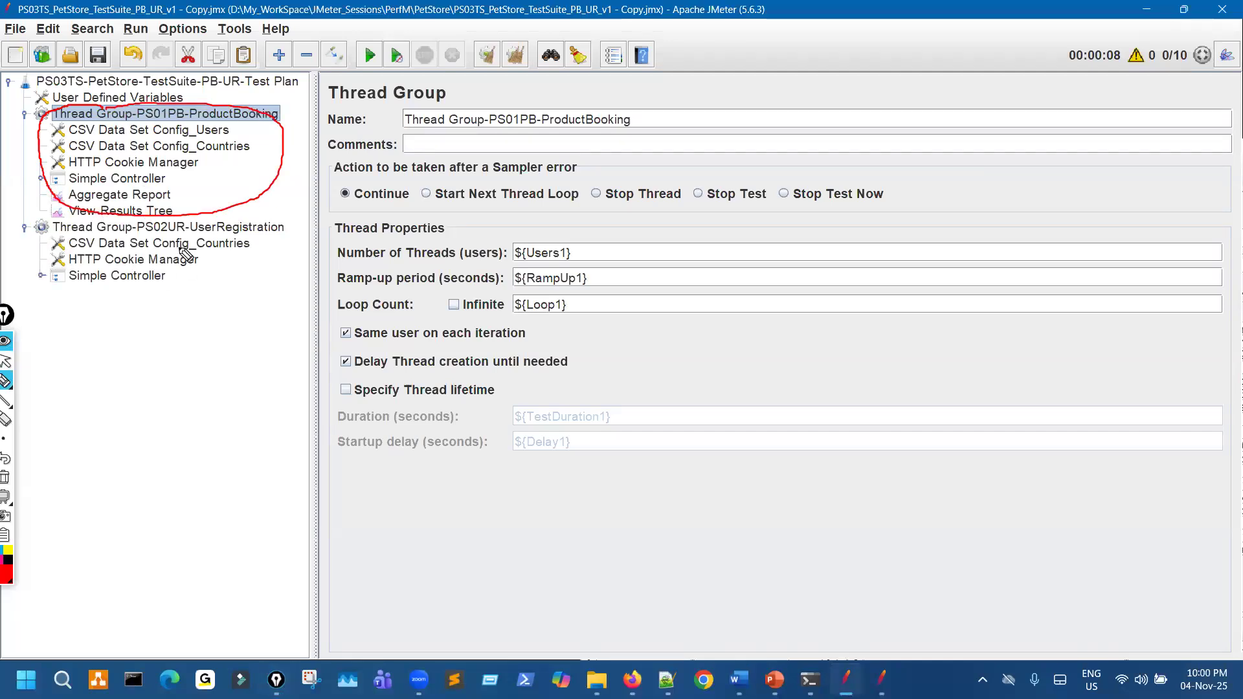
left_click_drag(176, 244, 198, 278)
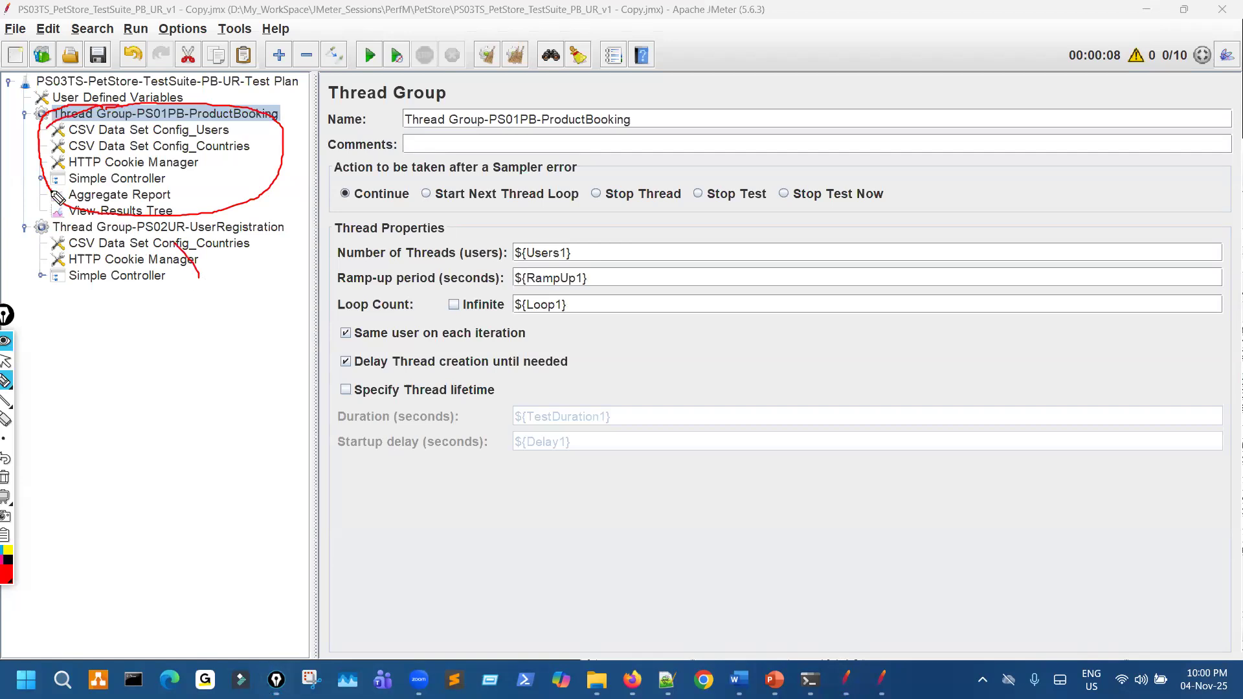
left_click_drag(145, 215, 233, 199)
left_click_drag(259, 126, 188, 104)
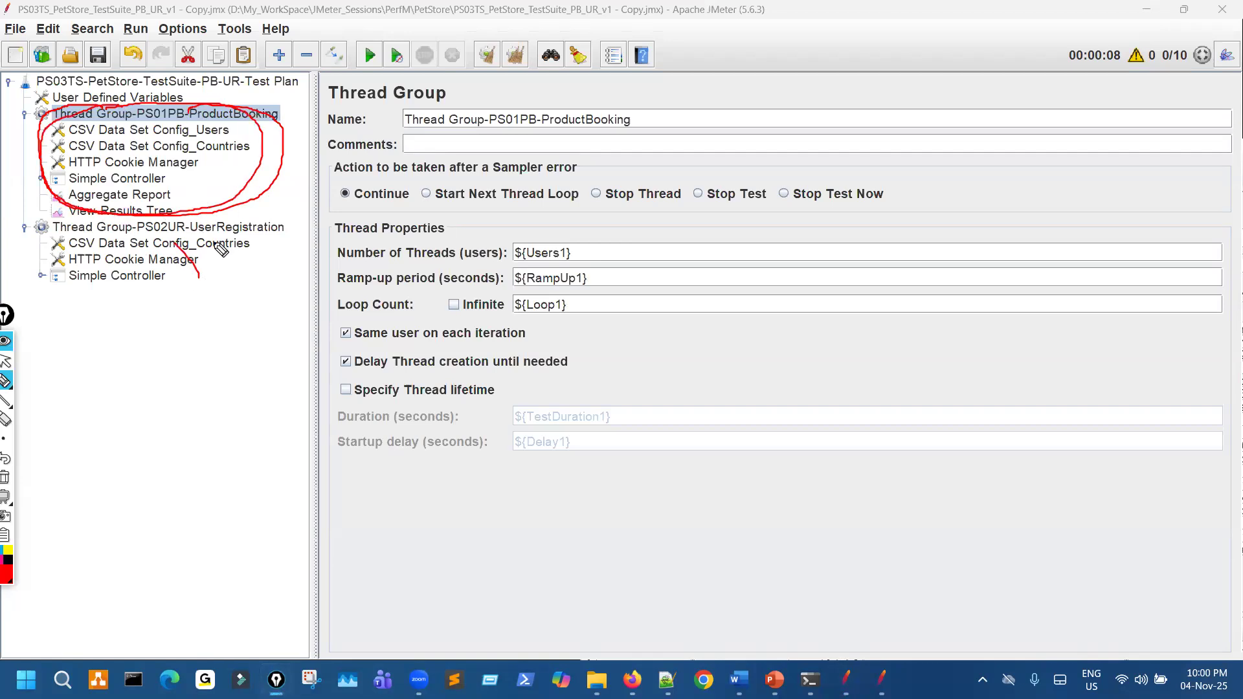
mouse_move(216, 246)
left_mouse_down()
mouse_move(254, 255)
mouse_move(234, 266)
left_mouse_up()
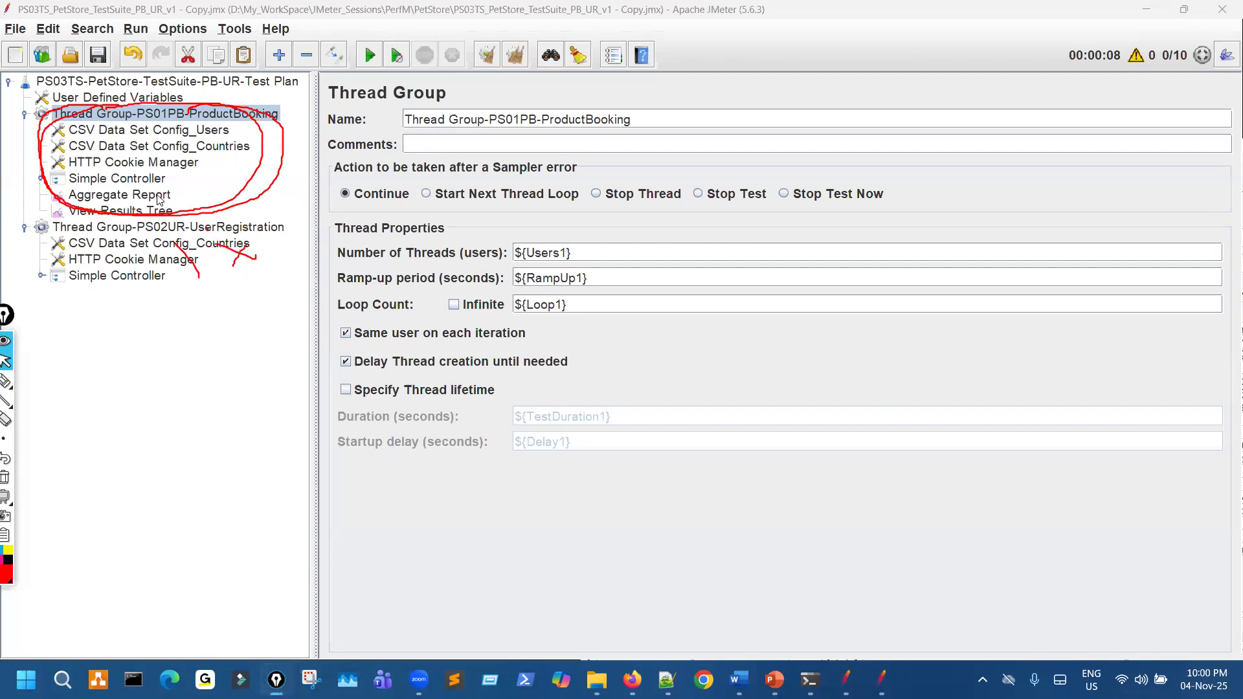
Step: Open the ProductBooking group's View Results Tree and mark both thread groups, the thread counter and the Aggregate Report in red
left_click(160, 195)
left_click(167, 209)
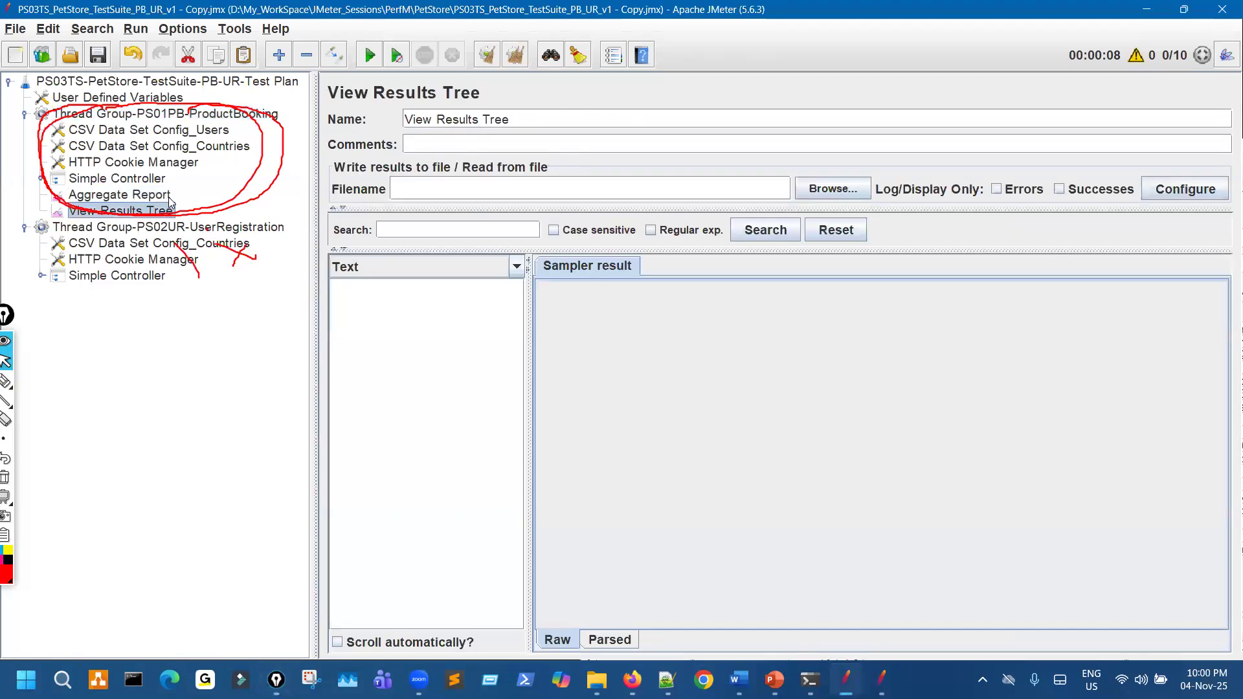
key("ctrl+shift+p")
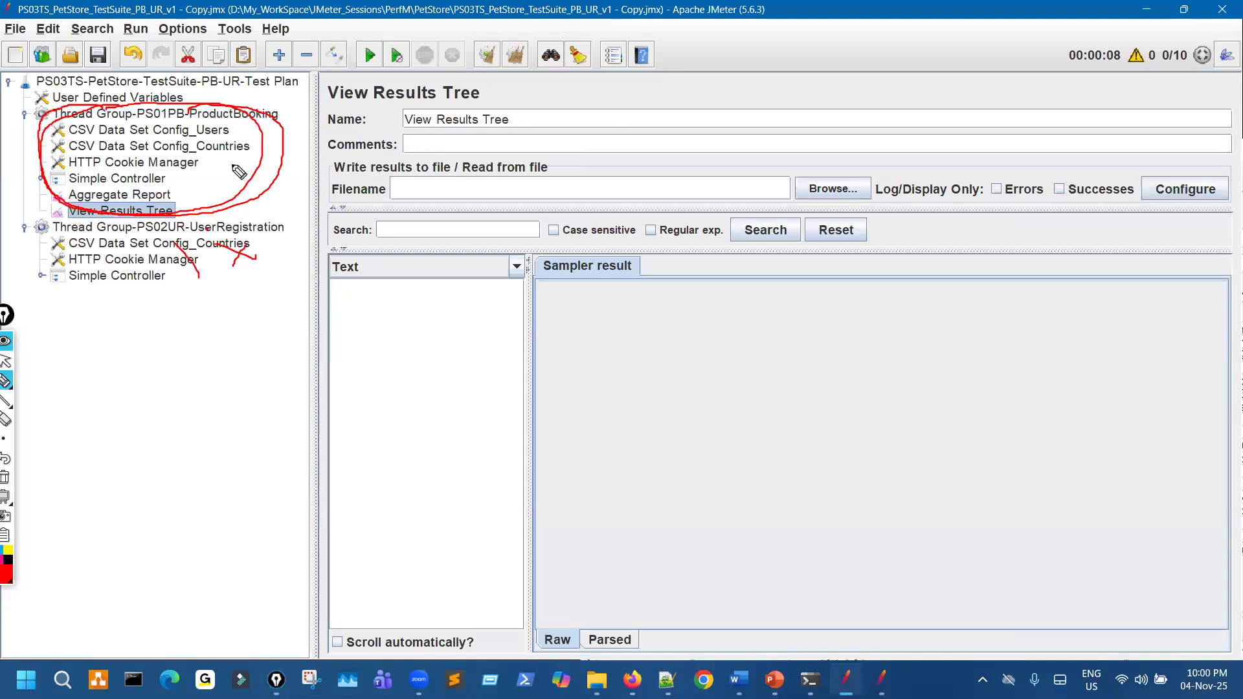
mouse_move(226, 117)
left_mouse_down()
mouse_move(211, 136)
mouse_move(317, 91)
left_mouse_up()
left_click_drag(277, 240, 291, 236)
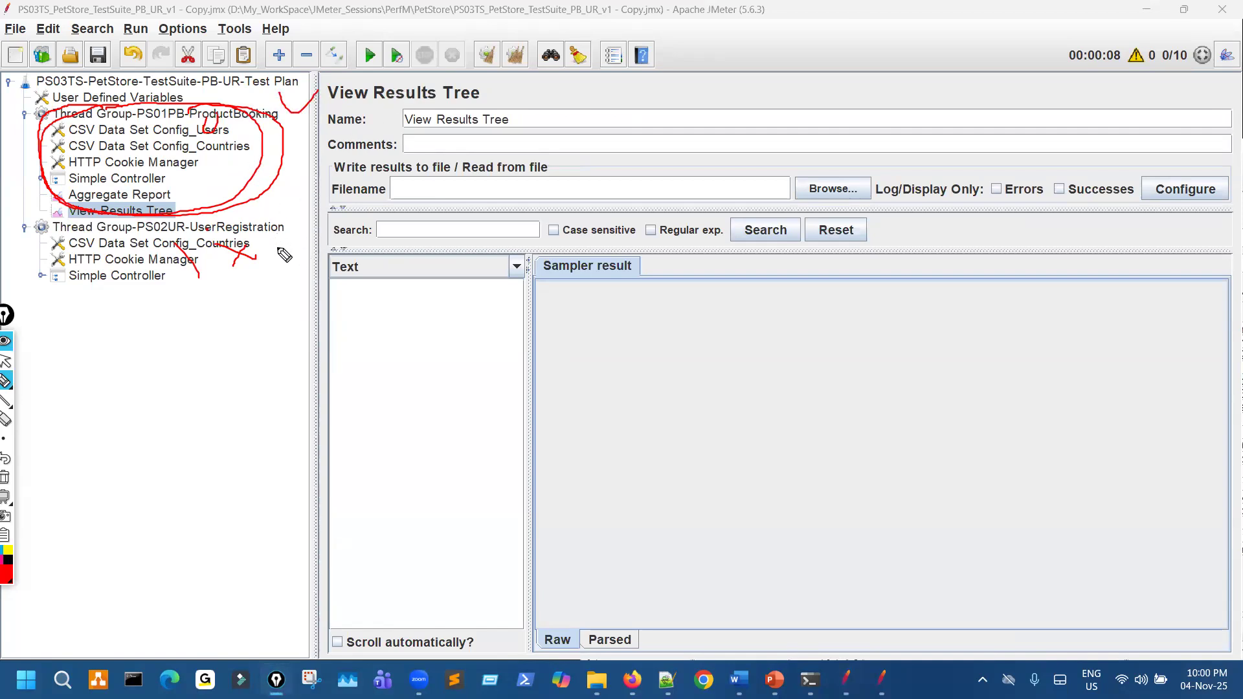
mouse_move(1189, 19)
left_mouse_down()
mouse_move(1172, 65)
mouse_move(1179, 107)
left_mouse_up()
left_click_drag(1184, 82, 1202, 83)
mouse_move(159, 194)
left_mouse_down()
mouse_move(142, 195)
mouse_move(164, 194)
left_mouse_up()
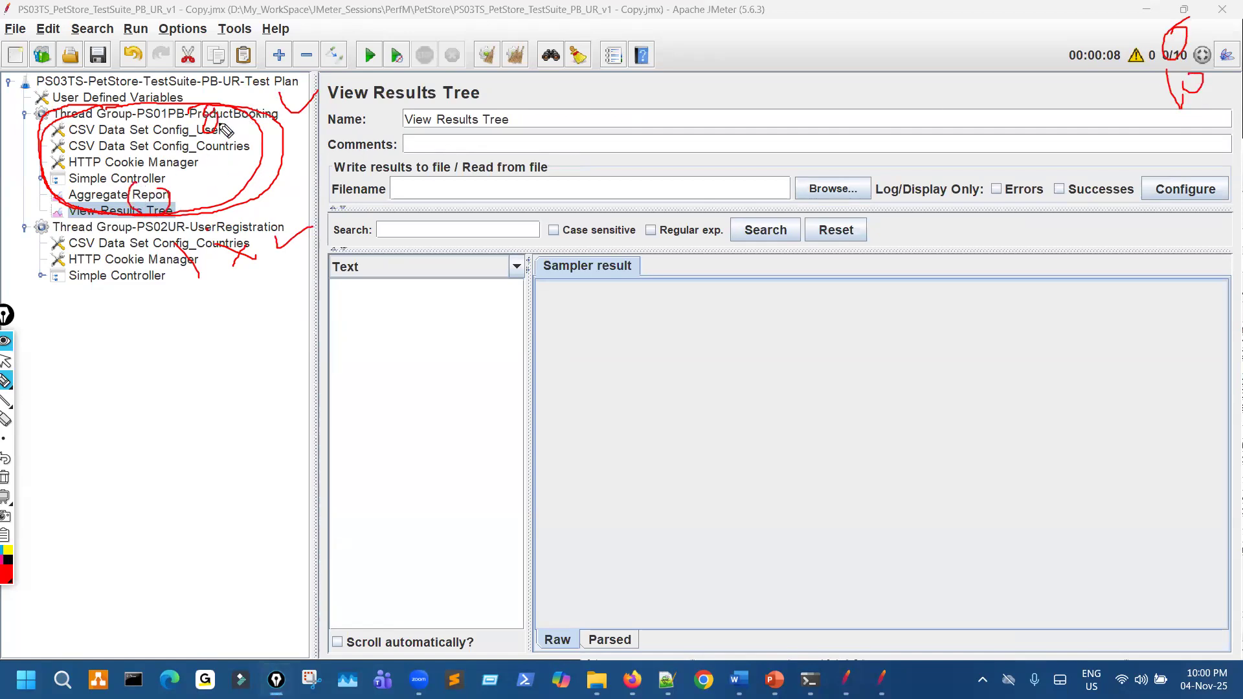
Step: Run the test, open the Aggregate Report under ProductBooking and stop the run
key("Escape")
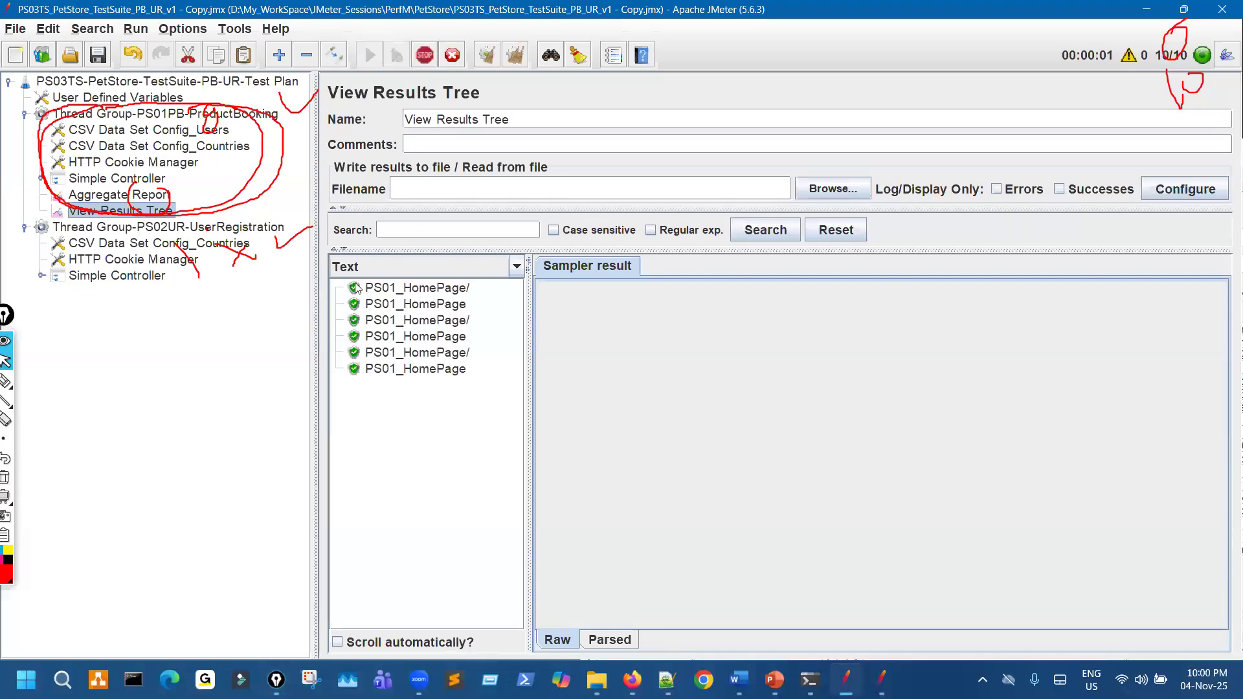
left_click(156, 196)
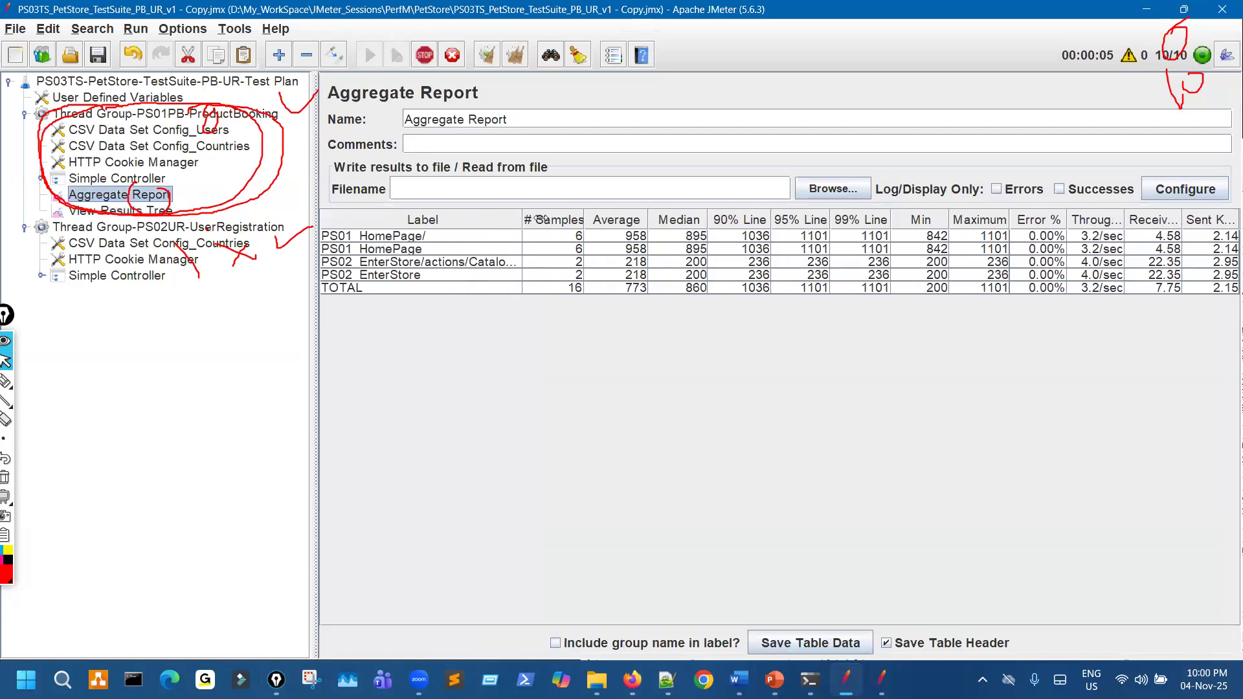
left_click(432, 59)
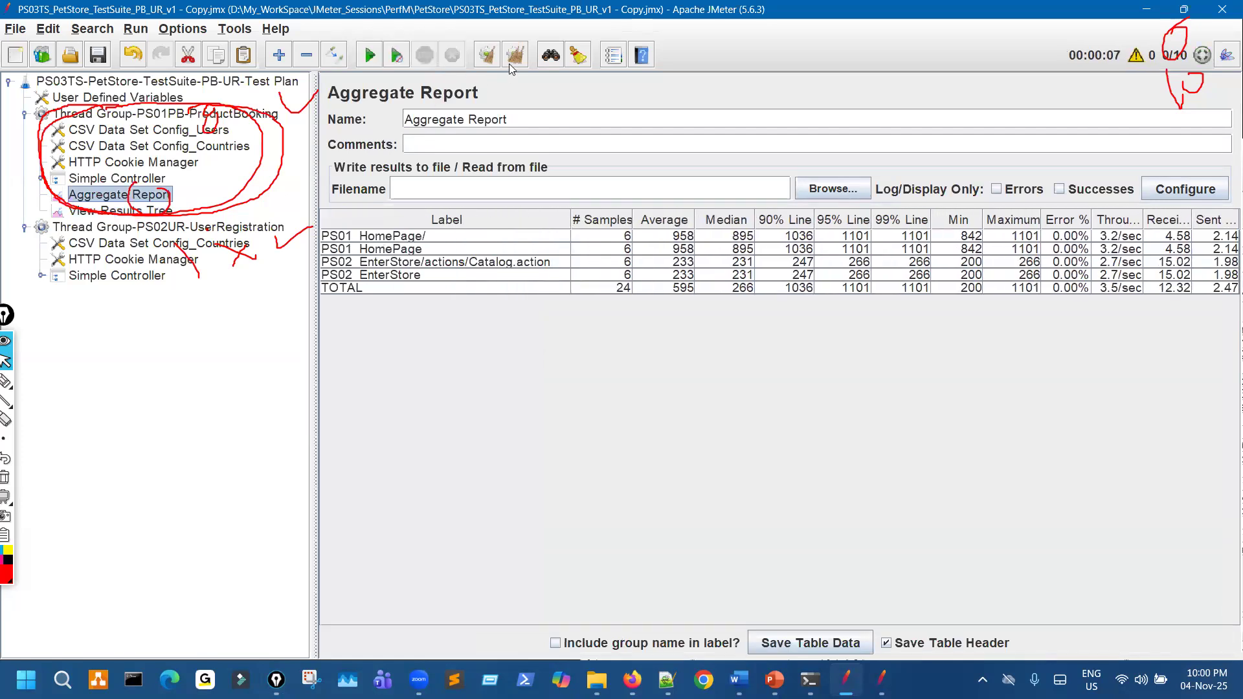
Step: Rerun the test, circle the # Samples column and the thread counter in red, and erase all drawn marks
left_click(396, 58)
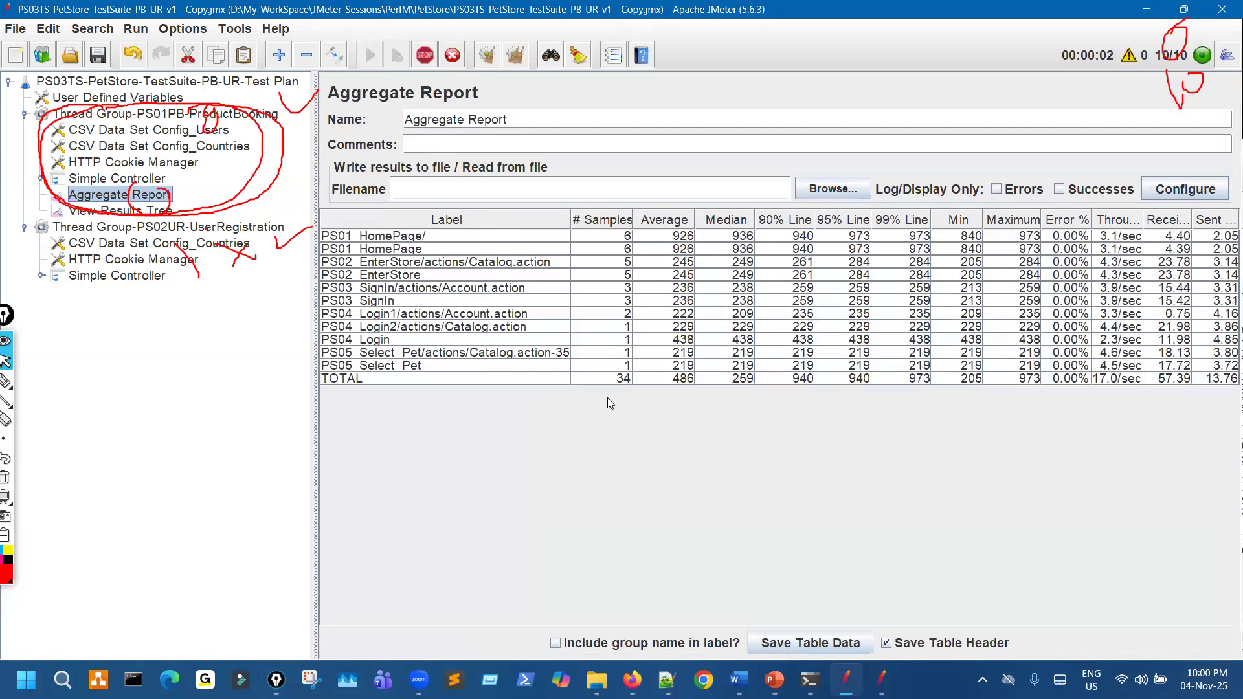
mouse_move(536, 240)
left_mouse_down()
mouse_move(567, 479)
mouse_move(596, 539)
left_mouse_up()
left_click_drag(717, 429, 667, 246)
key("ctrl+alt+c")
left_click_drag(1153, 47, 1162, 65)
key("ctrl+alt+c")
key("ctrl+alt+1")
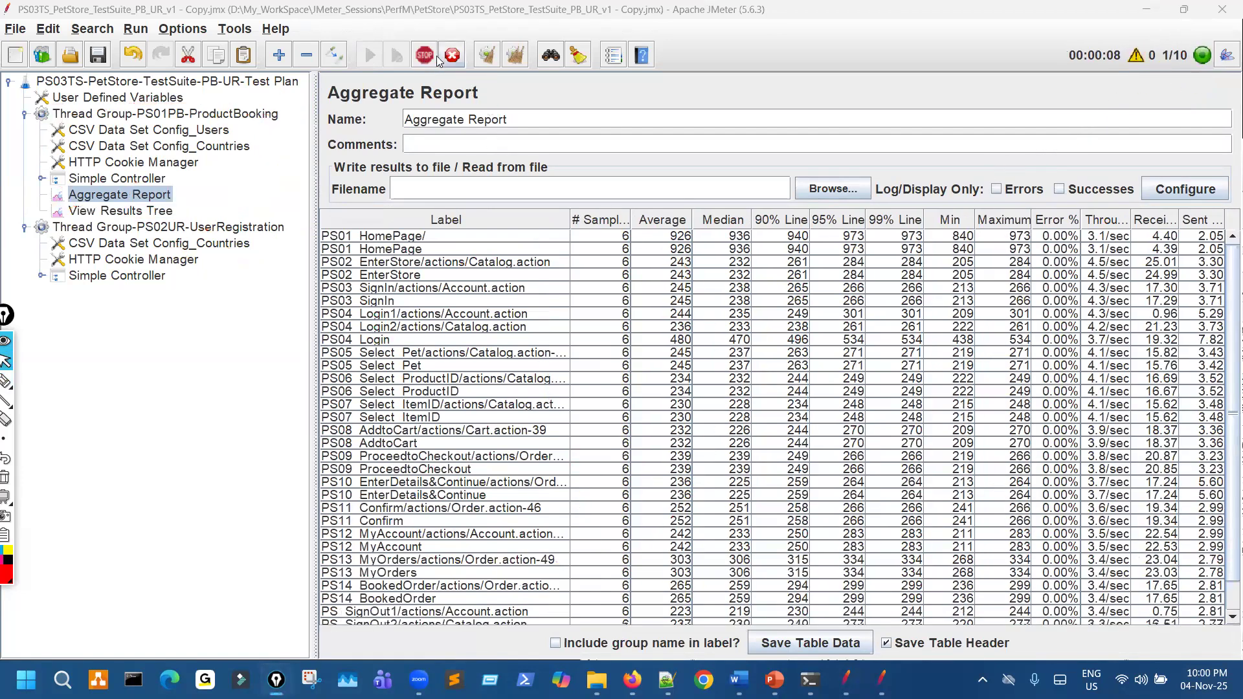
Step: Clear all listener results and restart the test run with the ProductBooking Aggregate Report open
left_click(521, 62)
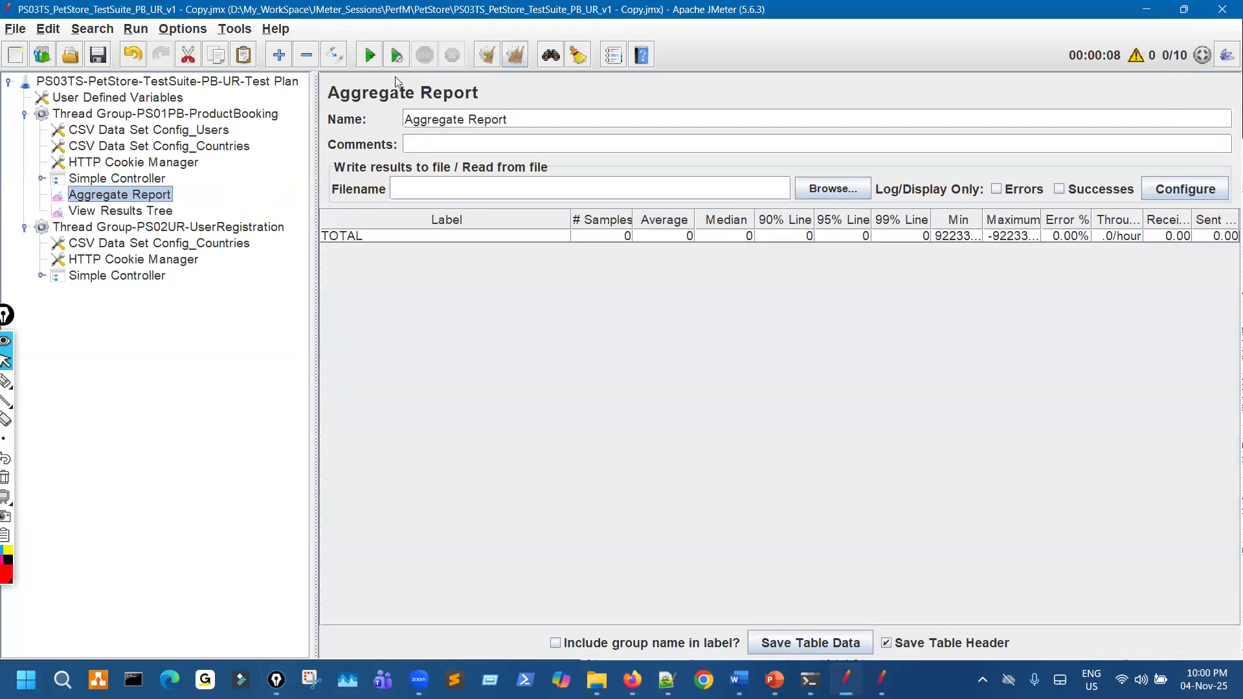
left_click(370, 60)
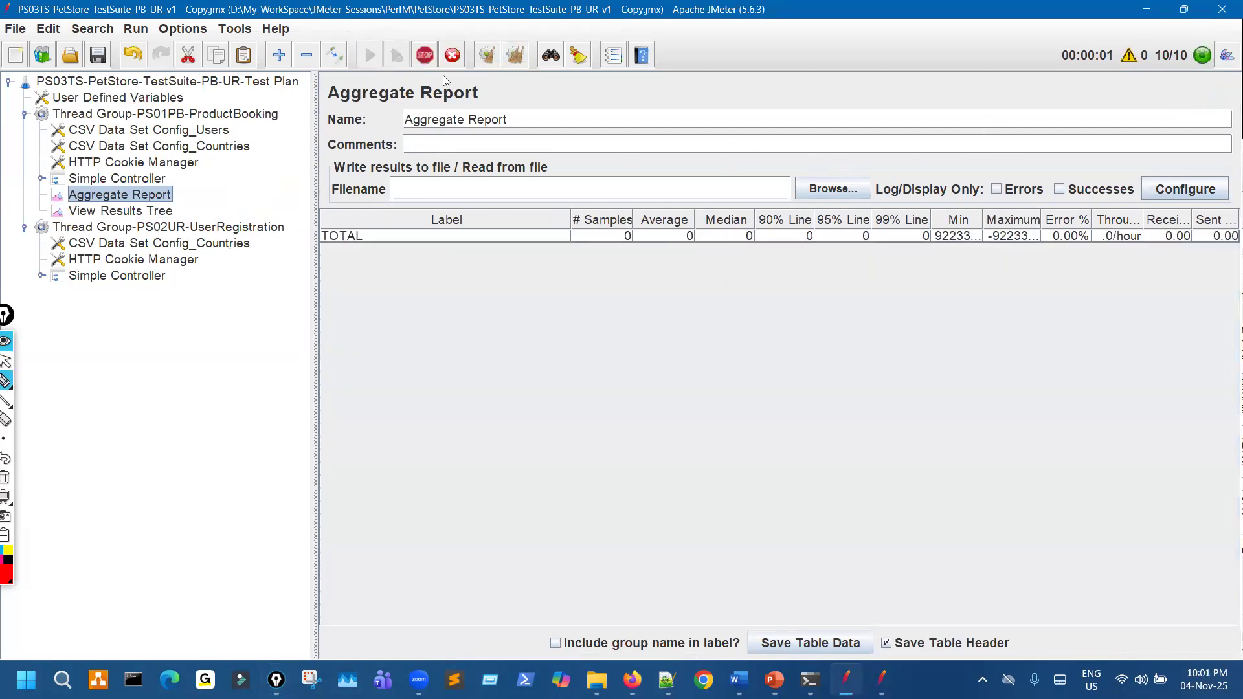
left_click(516, 60)
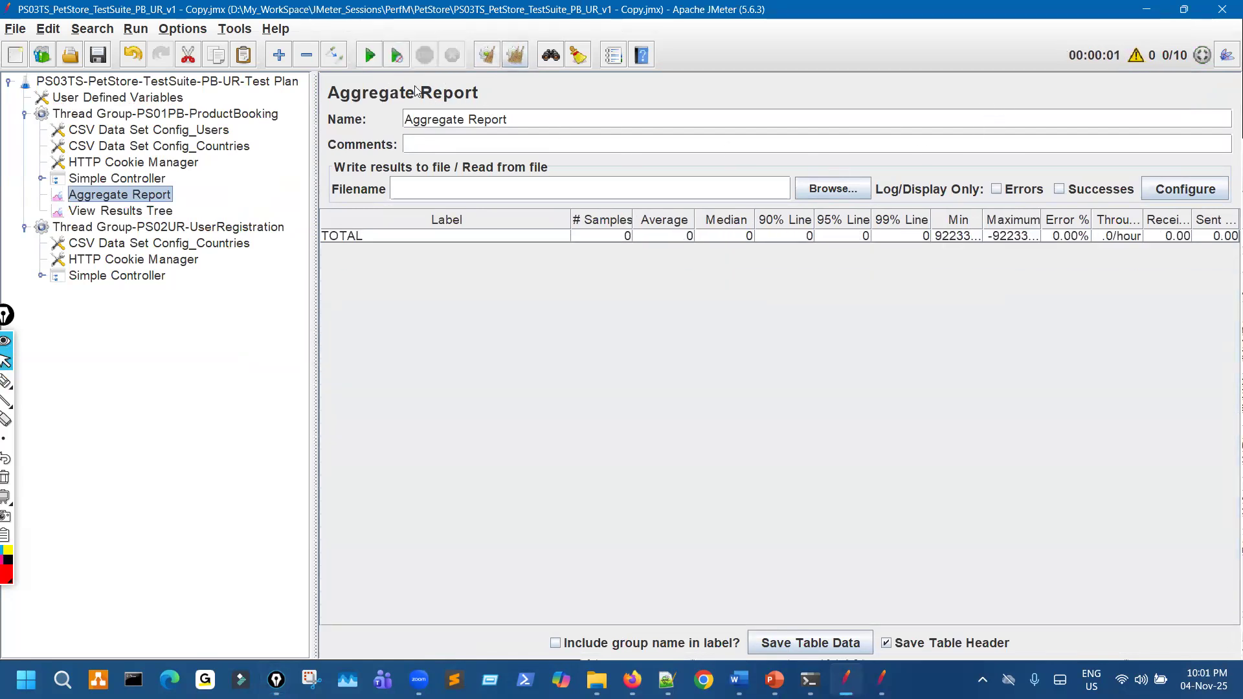
left_click(370, 58)
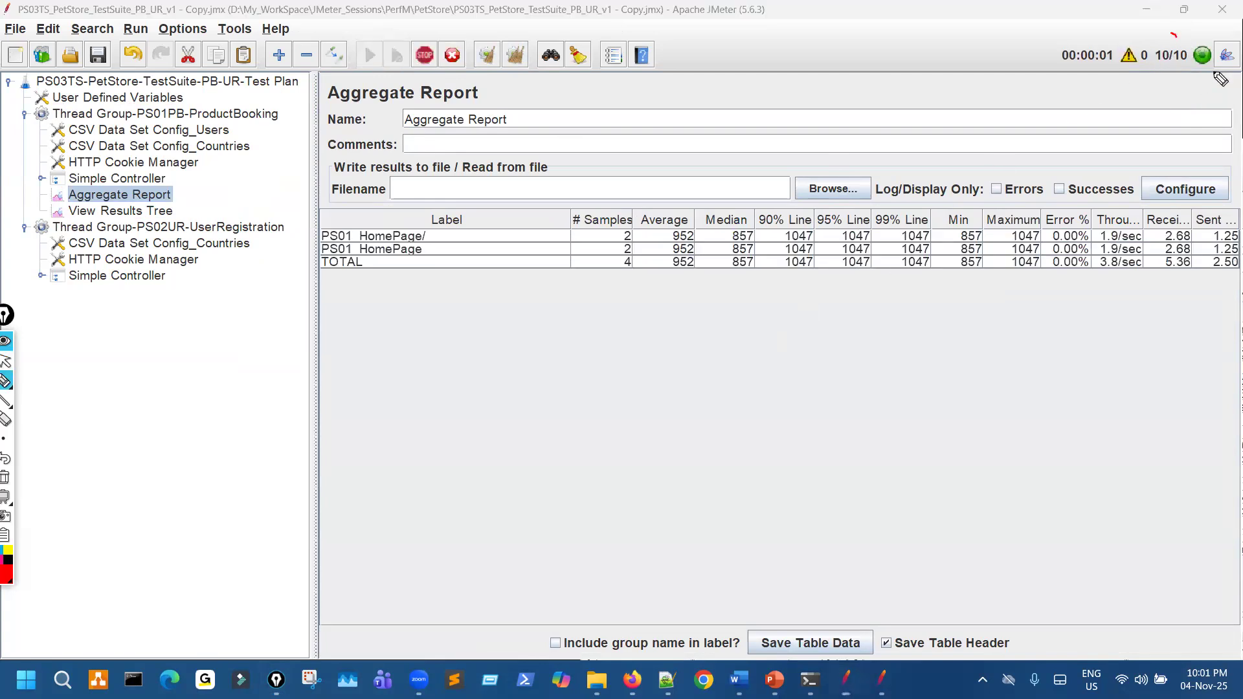
Step: Mark the thread counter, the # Samples column and the ProductBooking listeners in red for comparison, and erase the marks
left_click_drag(1174, 29, 1194, 29)
mouse_move(1094, 149)
left_mouse_down()
mouse_move(1166, 74)
mouse_move(1164, 94)
left_mouse_up()
mouse_move(597, 225)
left_mouse_down()
mouse_move(622, 479)
mouse_move(683, 395)
left_mouse_up()
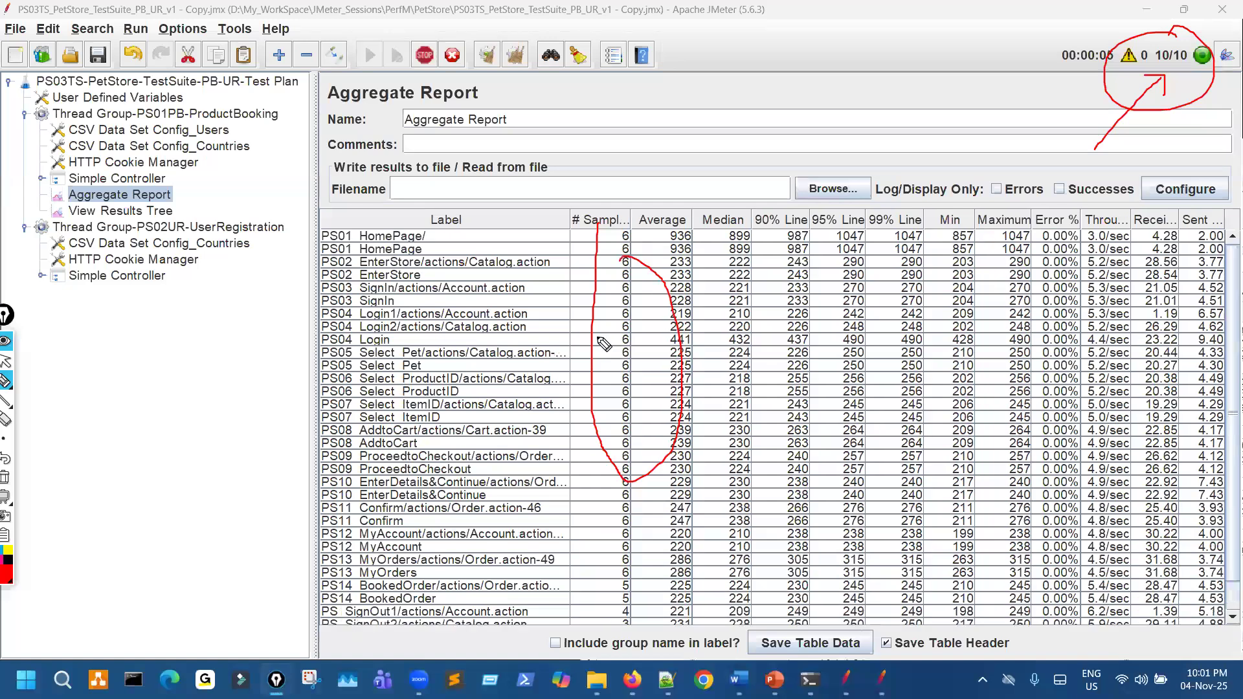
left_click_drag(441, 246, 476, 209)
mouse_move(202, 242)
left_mouse_down()
mouse_move(226, 238)
mouse_move(188, 278)
mouse_move(214, 200)
mouse_move(168, 185)
mouse_move(171, 220)
mouse_move(189, 182)
left_mouse_up()
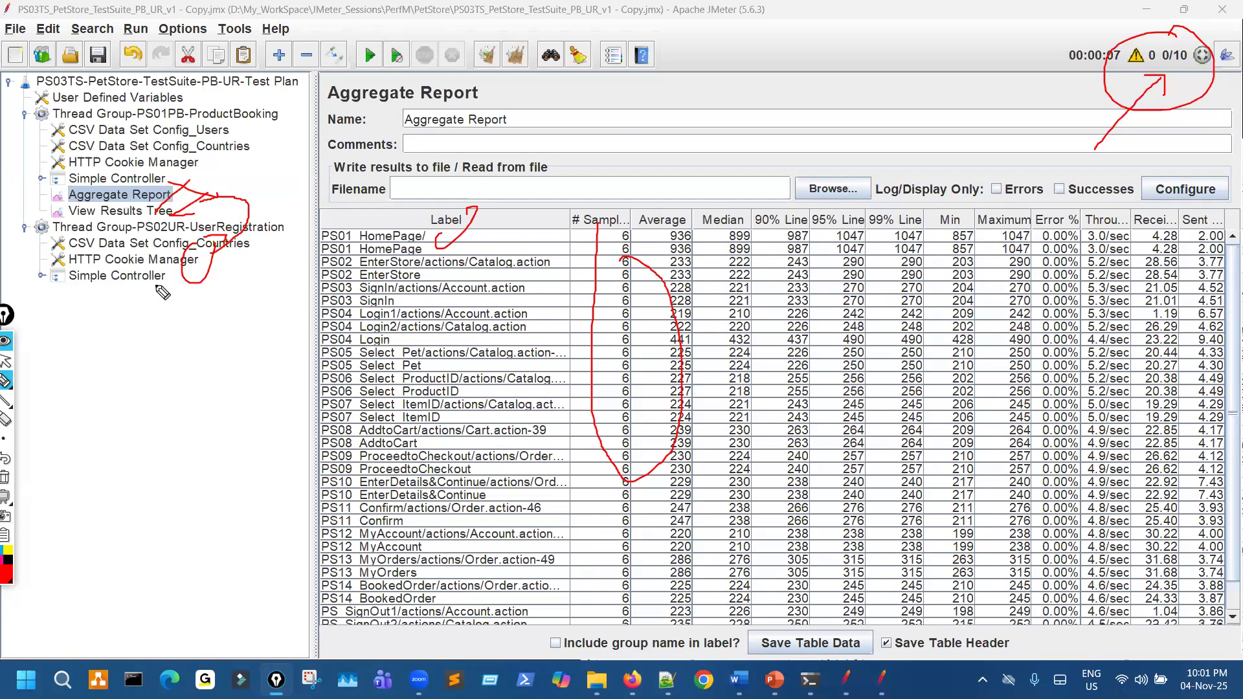
key("ctrl+shift+c")
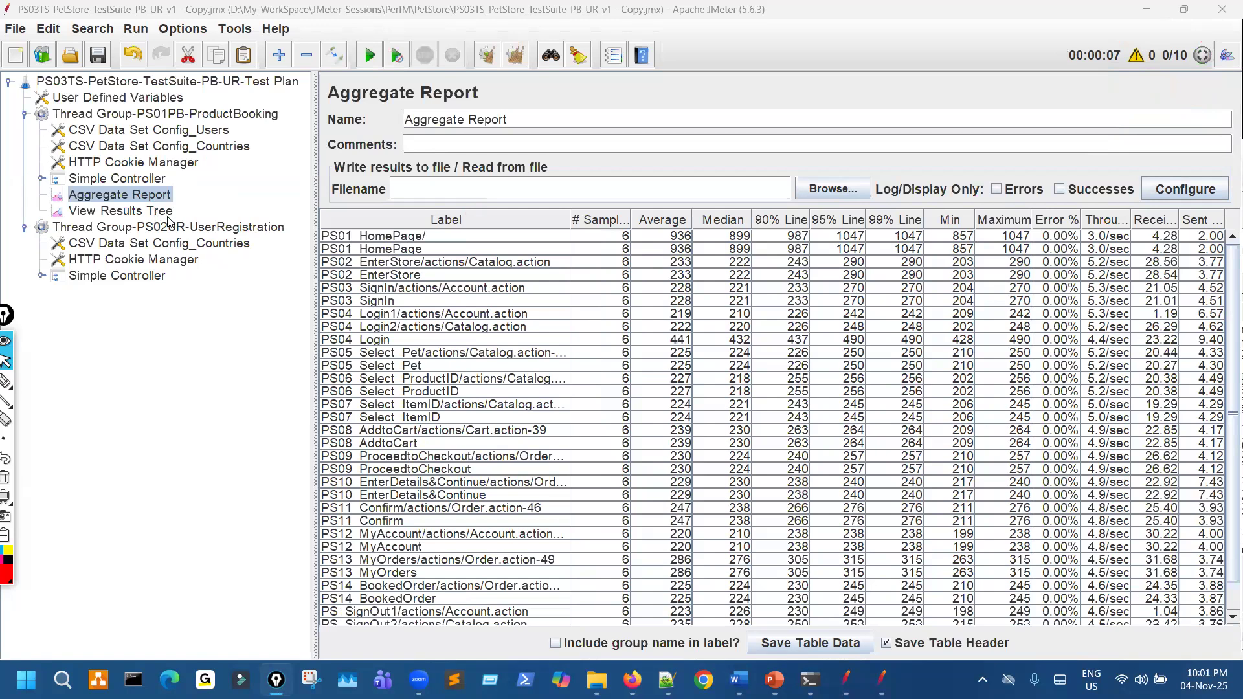
Step: Cut the Aggregate Report and View Results Tree out of Thread Group-PS01PB-ProductBooking
left_click(167, 214)
key("Delete")
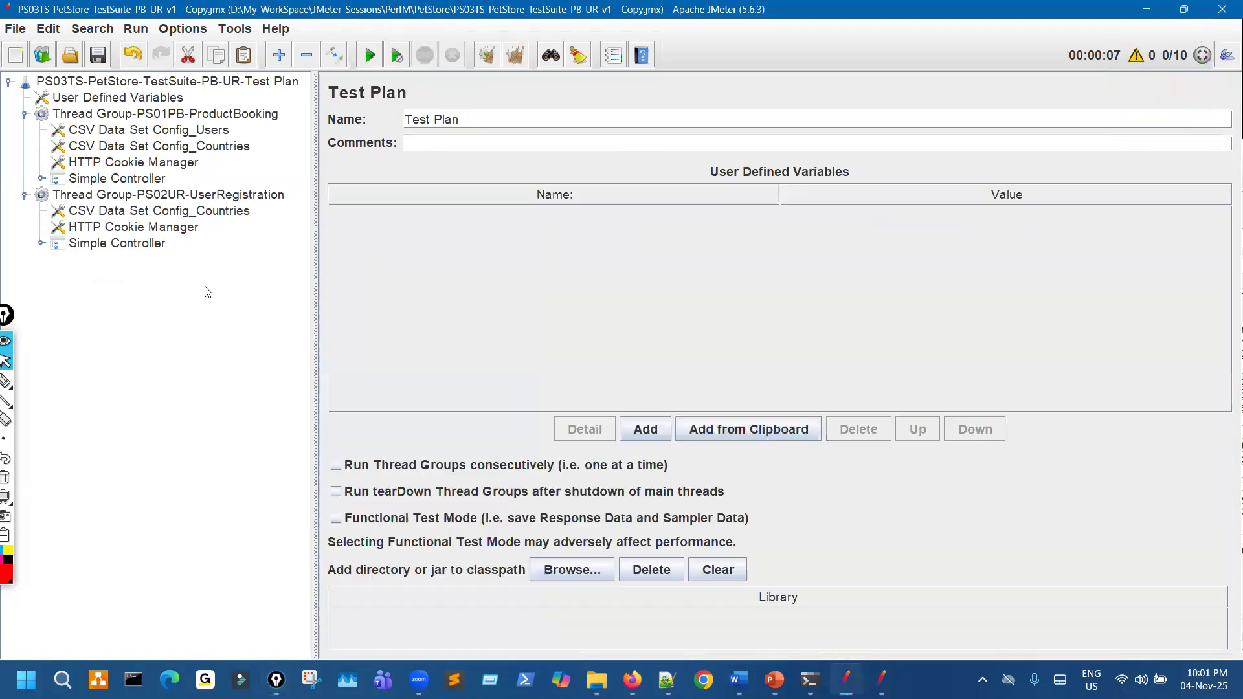
Step: Paste the Aggregate Report and View Results Tree into Thread Group-PS02UR-UserRegistration, and mark the listeners and the group in red
left_click(228, 195)
key("ctrl+z")
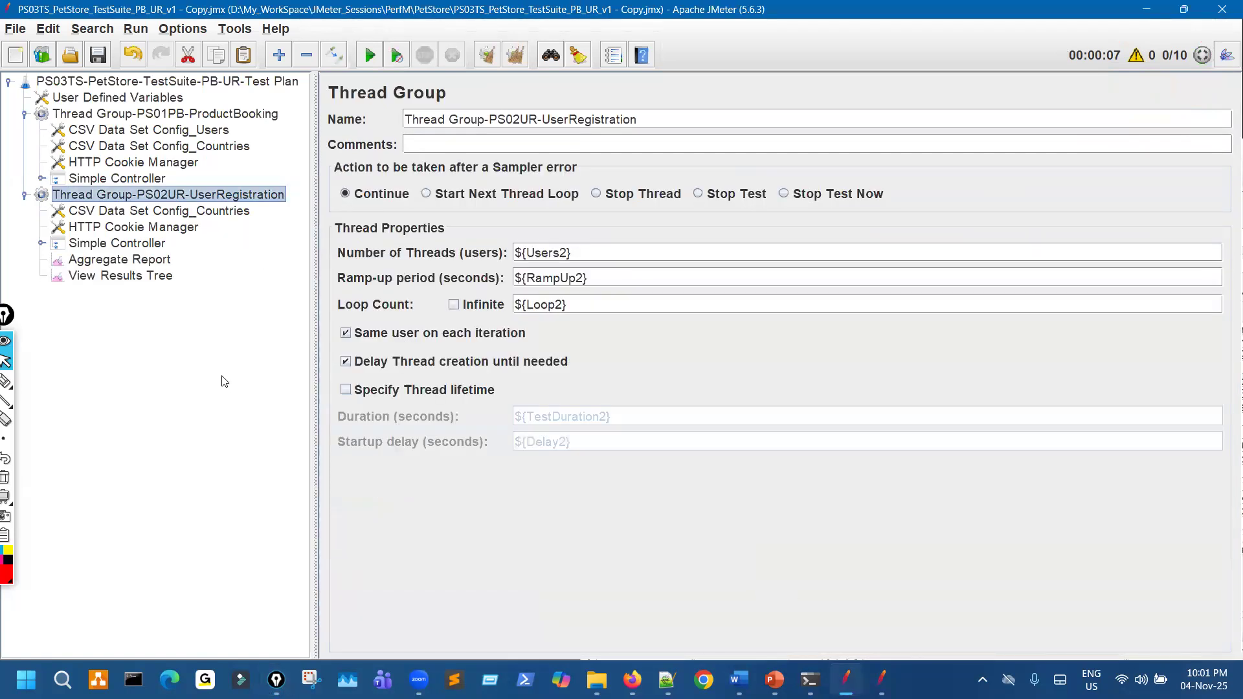
left_click_drag(120, 256, 172, 275)
left_click_drag(214, 206, 244, 185)
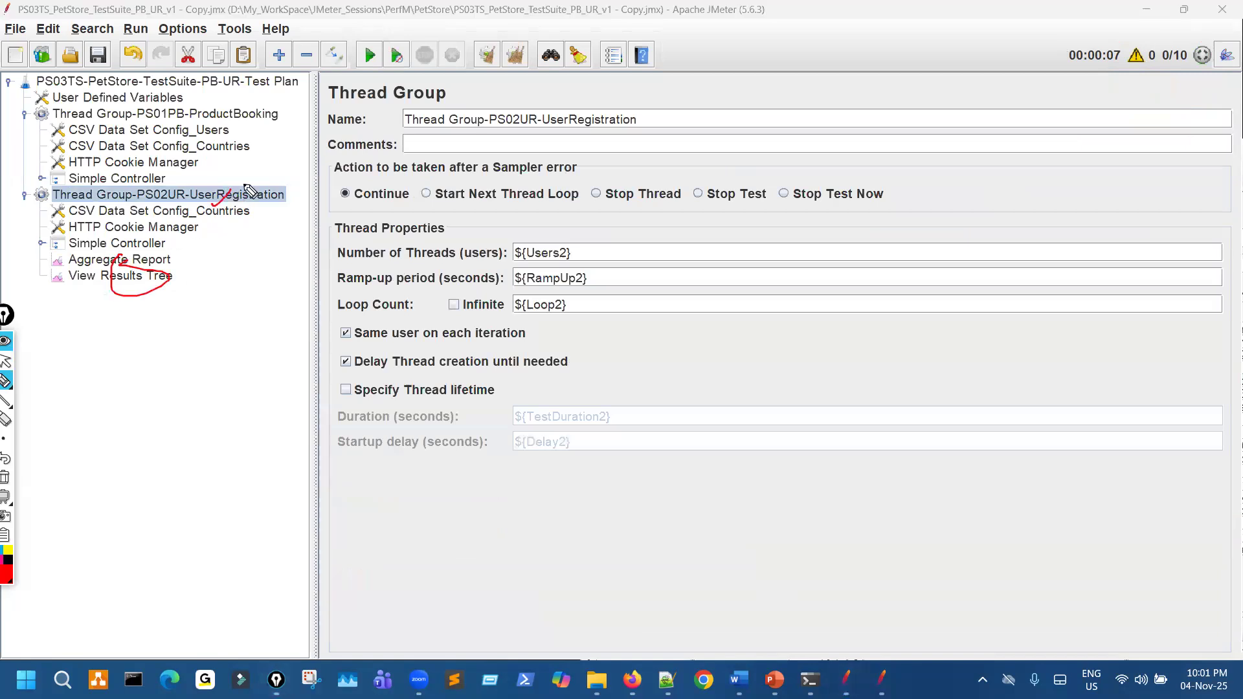
Step: Circle the UserRegistration group's elements, mark the ProductBooking group and the thread counter in red, and erase all marks
mouse_move(127, 188)
left_mouse_down()
mouse_move(57, 251)
mouse_move(217, 294)
mouse_move(220, 200)
mouse_move(266, 234)
left_mouse_up()
mouse_move(187, 106)
left_mouse_down()
mouse_move(147, 162)
mouse_move(180, 130)
left_mouse_up()
left_click_drag(196, 229, 201, 189)
left_click_drag(220, 136, 200, 154)
mouse_move(1118, 44)
left_mouse_down()
mouse_move(1151, 95)
mouse_move(1156, 46)
left_mouse_up()
left_click_drag(1146, 94, 1098, 158)
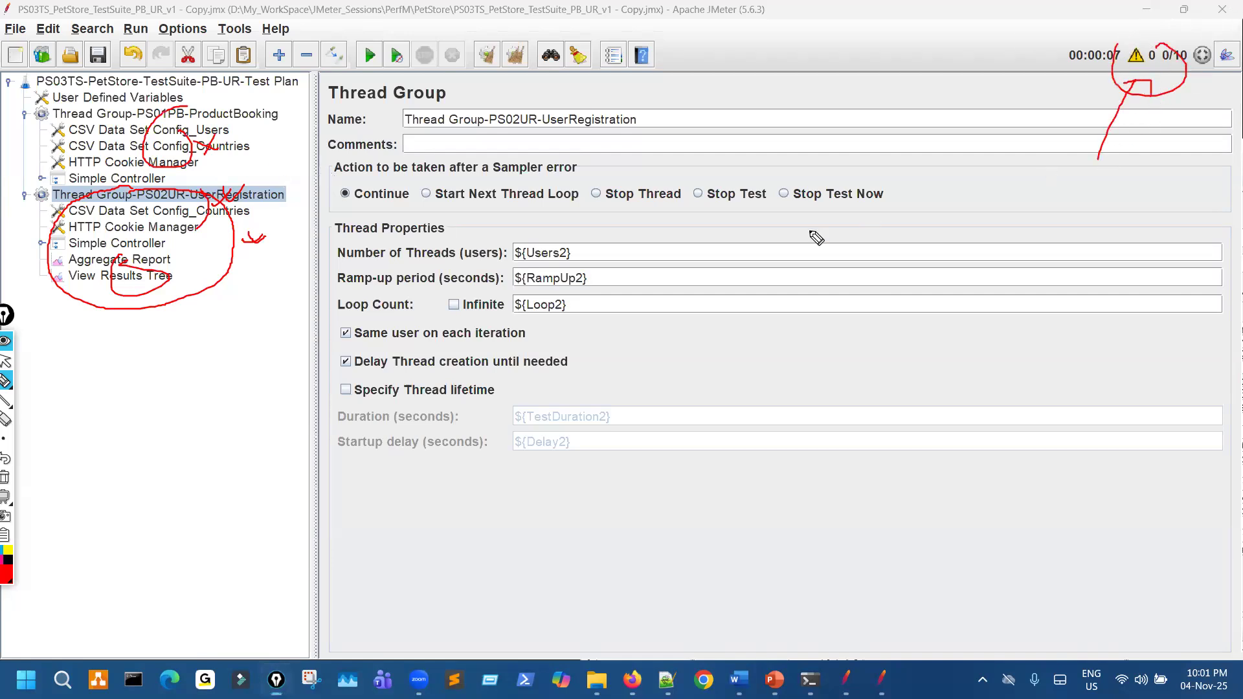
key("ctrl+shift+c")
Step: Run the test with the UserRegistration Aggregate Report open, and circle the thread counter with an arrow pointing to it
left_click(162, 262)
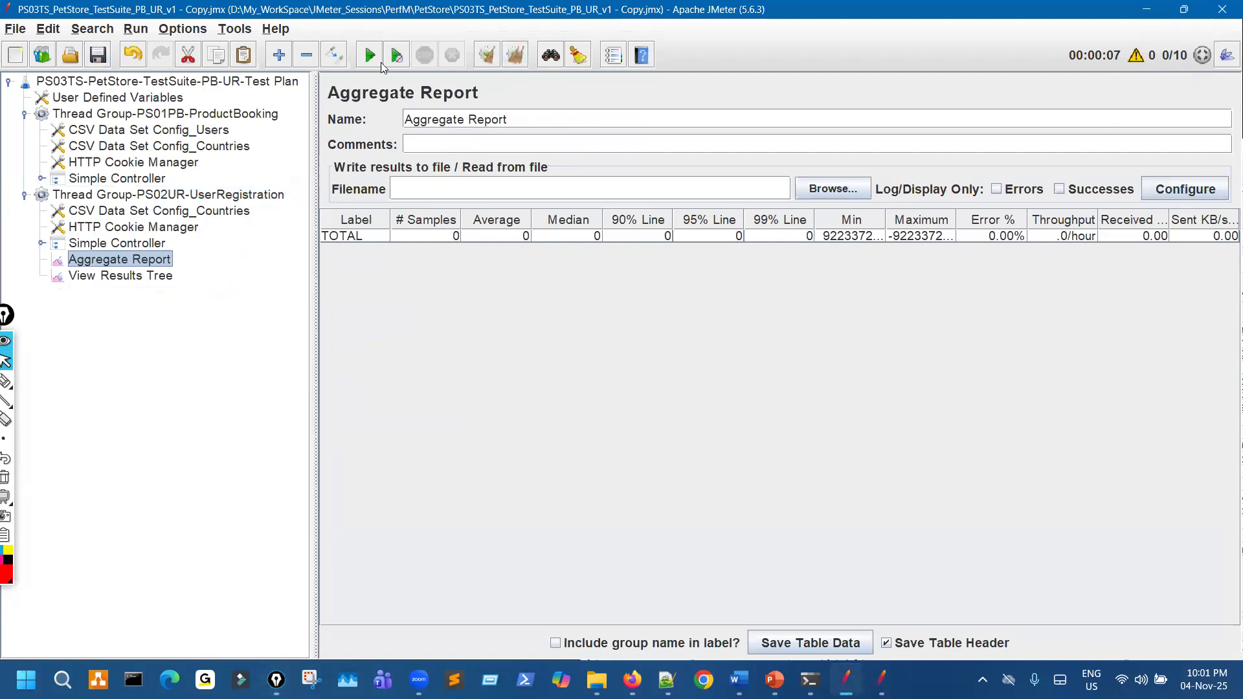
left_click(398, 57)
key("ctrl+shift+p")
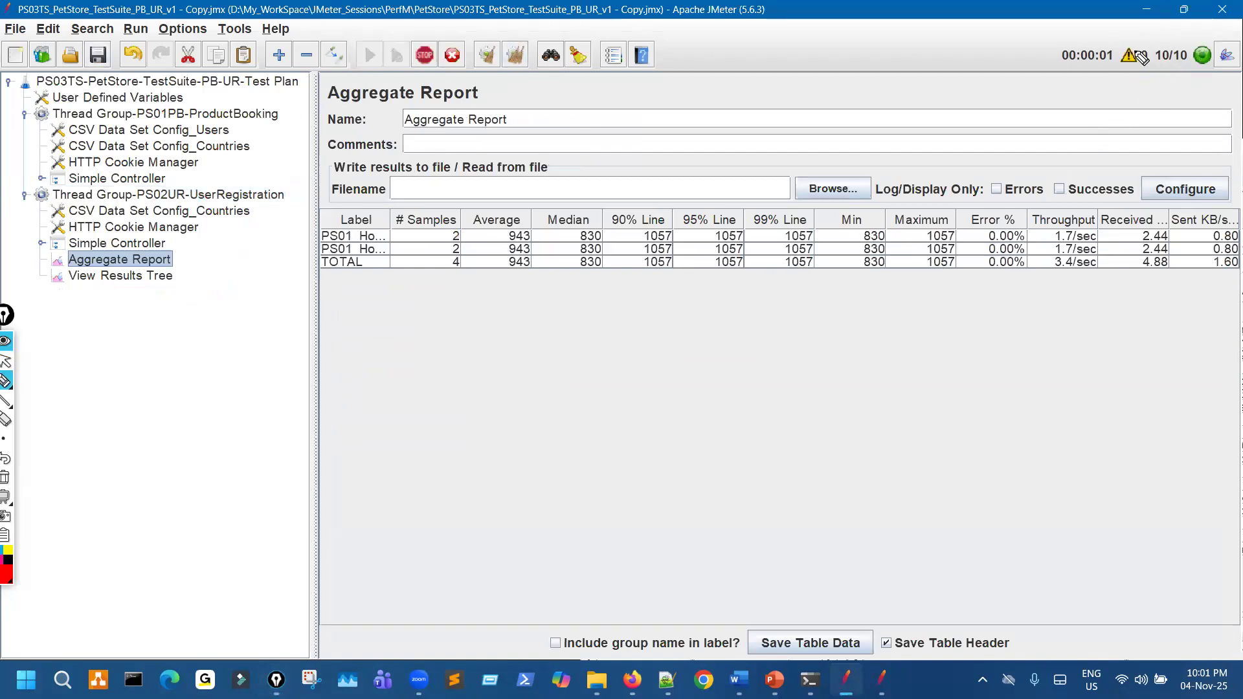
left_click_drag(1162, 36, 1153, 97)
left_click_drag(1125, 149, 1171, 78)
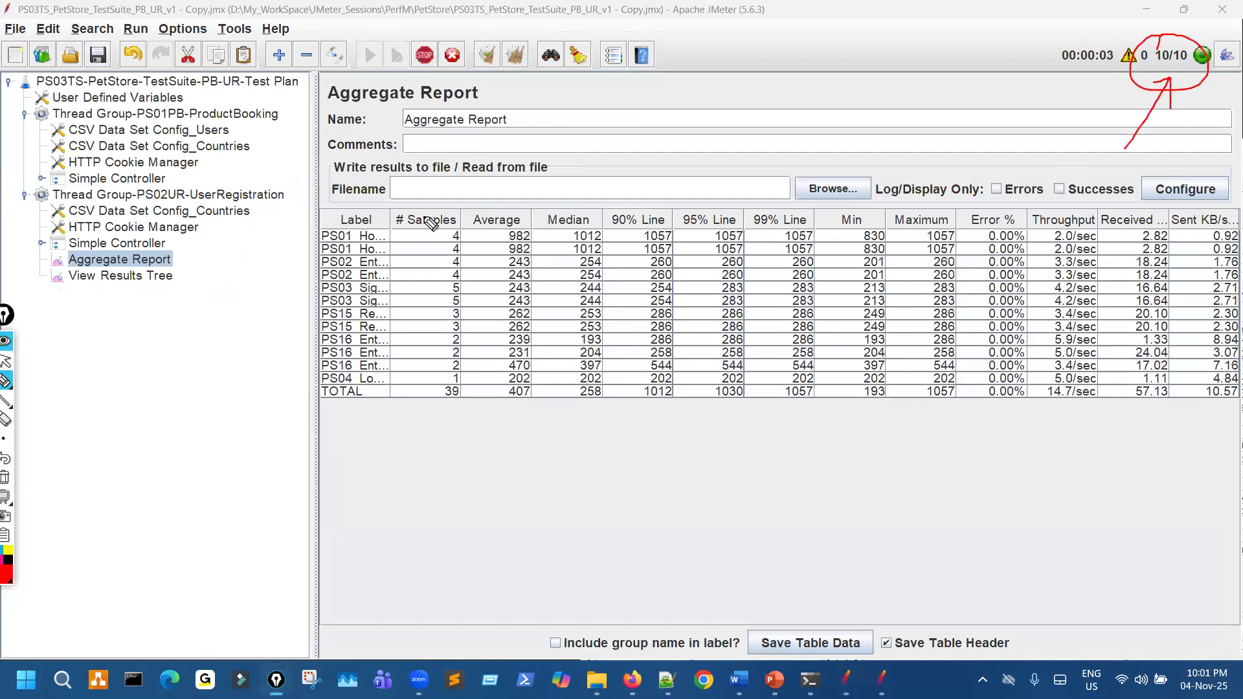
Step: Circle the # Samples column, annotate the two thread groups and the UserRegistration listeners in red, and erase the marks
left_click_drag(424, 219, 423, 270)
mouse_move(446, 445)
left_mouse_down()
mouse_move(487, 237)
mouse_move(453, 231)
left_mouse_up()
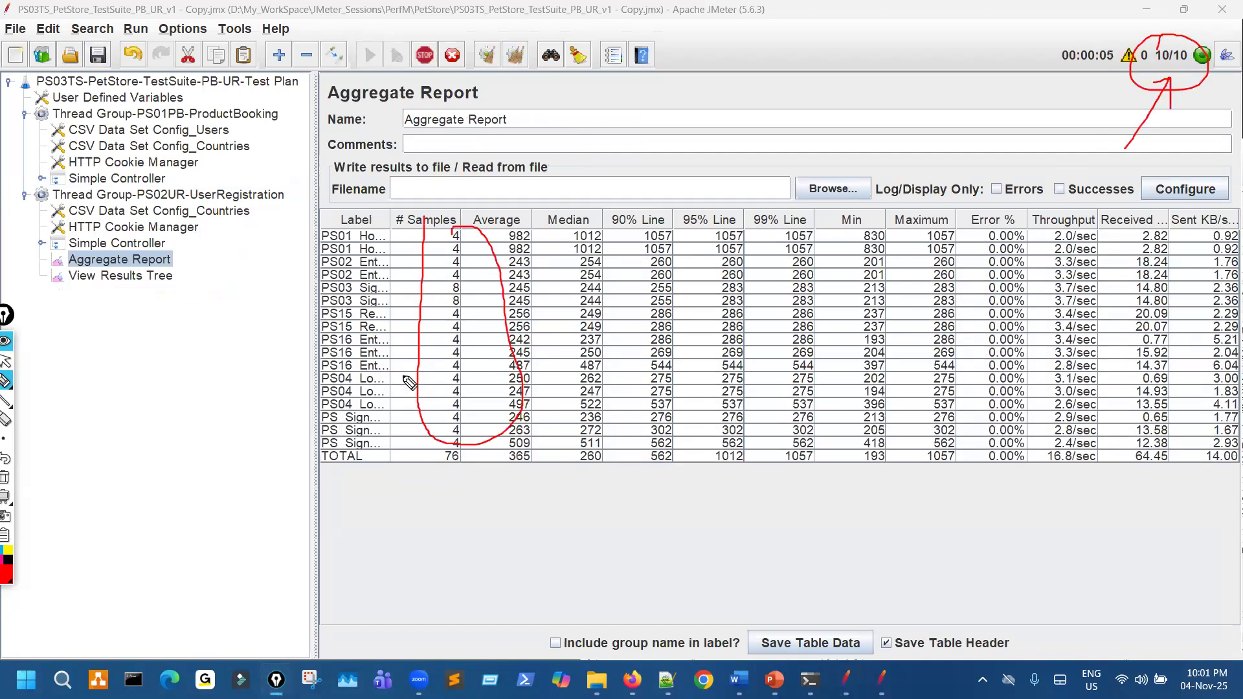
mouse_move(270, 181)
left_mouse_down()
mouse_move(225, 205)
mouse_move(266, 224)
left_mouse_up()
left_click_drag(278, 105, 274, 135)
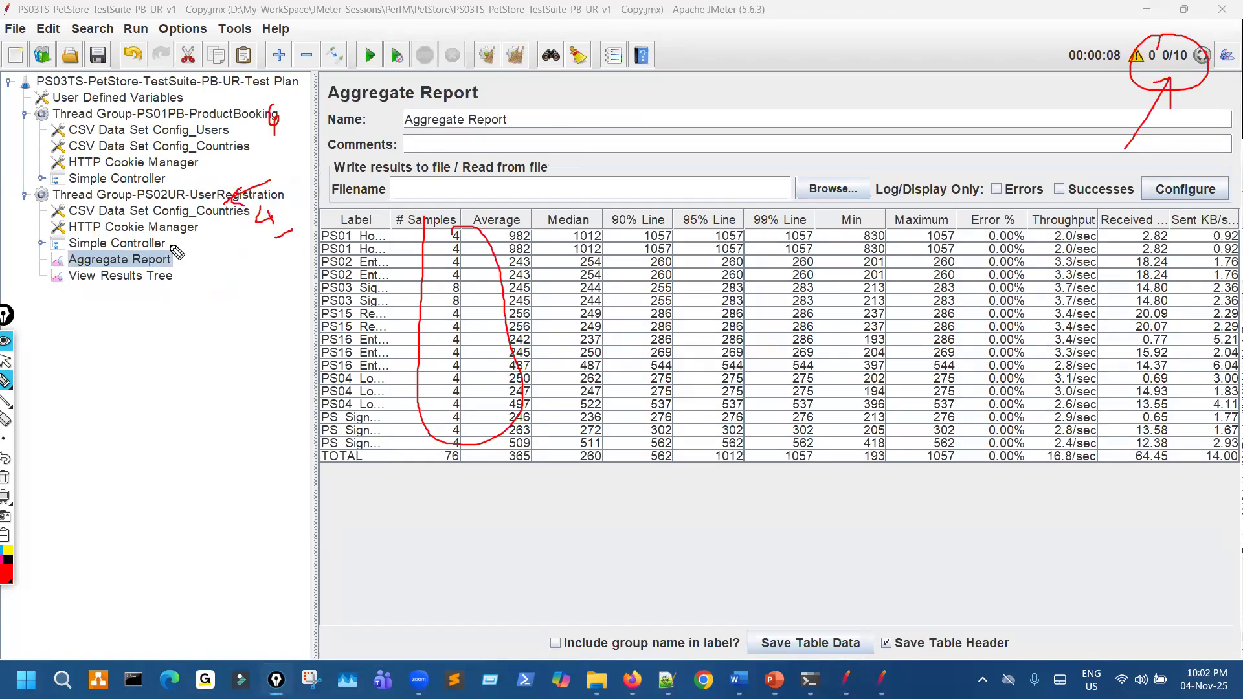
mouse_move(152, 237)
left_mouse_down()
mouse_move(208, 196)
mouse_move(186, 224)
mouse_move(176, 272)
left_mouse_up()
left_click(5, 477)
left_click(5, 361)
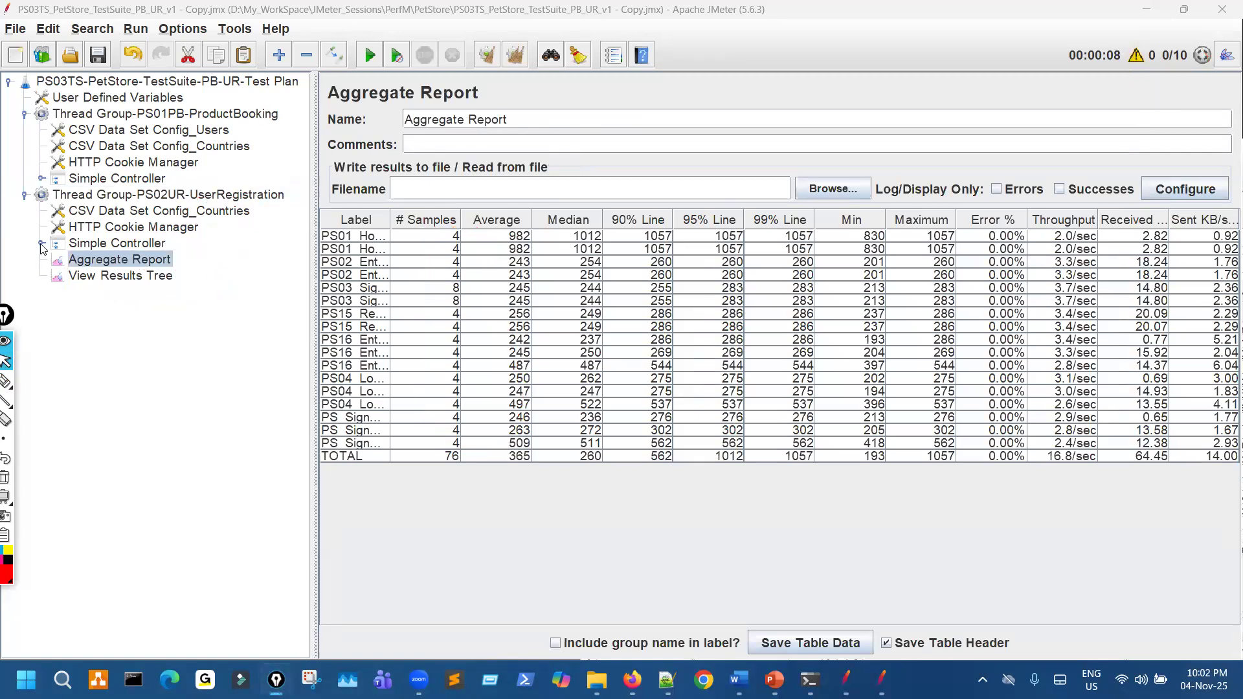
Step: Review the transactions under UserRegistration's Simple Controller, and compare them with the Aggregate Report's labels using a temporary mark
left_click(41, 245)
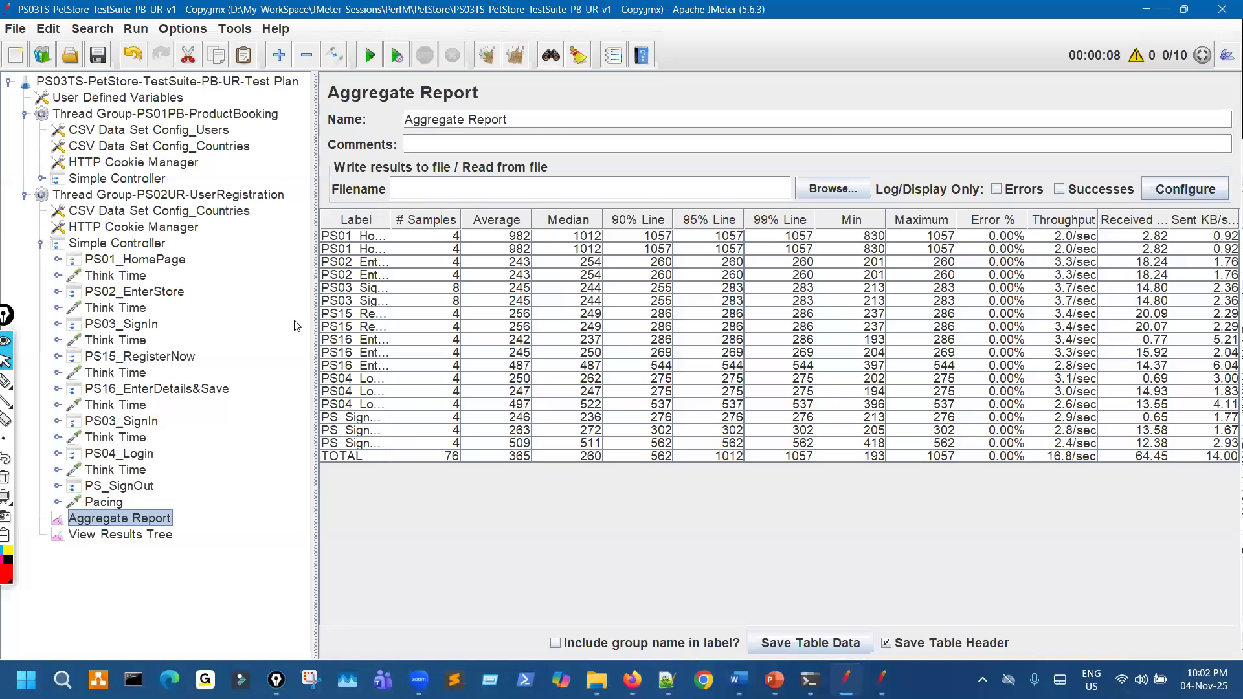
left_click(40, 245)
mouse_move(366, 254)
left_mouse_down()
mouse_move(387, 355)
mouse_move(363, 332)
left_mouse_up()
key("ctrl+shift+7")
key("ctrl+shift+2")
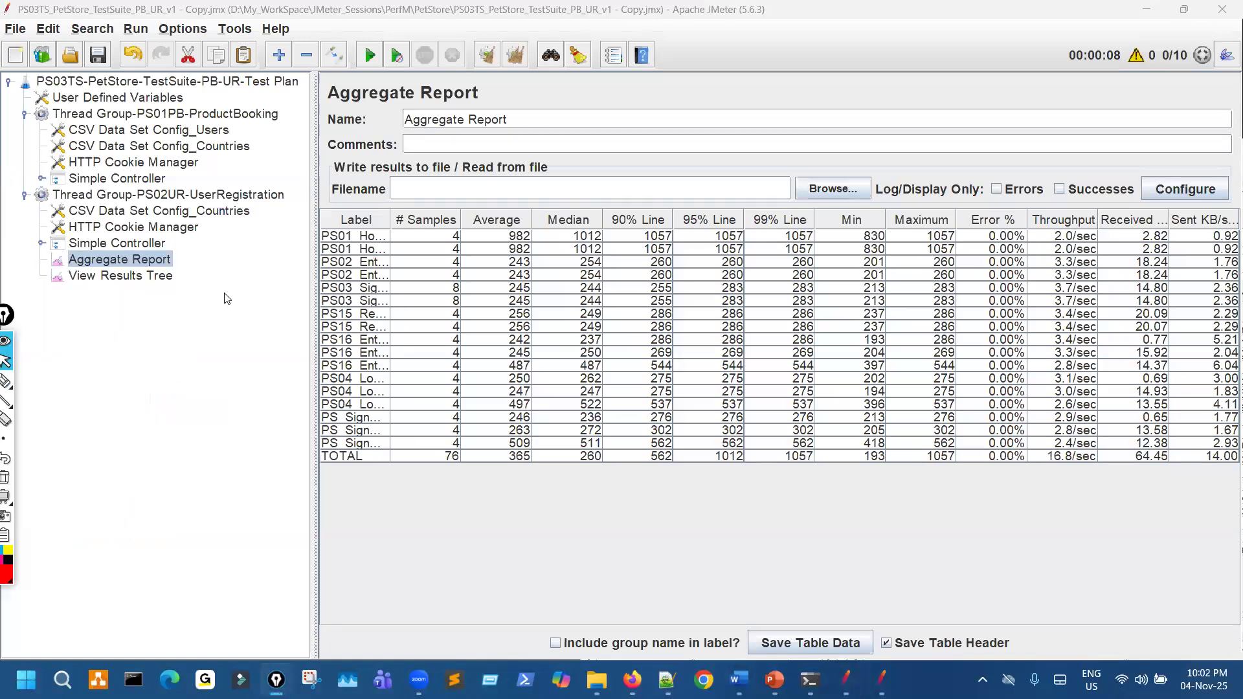
Step: Move the Aggregate Report and View Results Tree from the UserRegistration group into ProductBooking's PS04_Login transaction controller
left_click(172, 276)
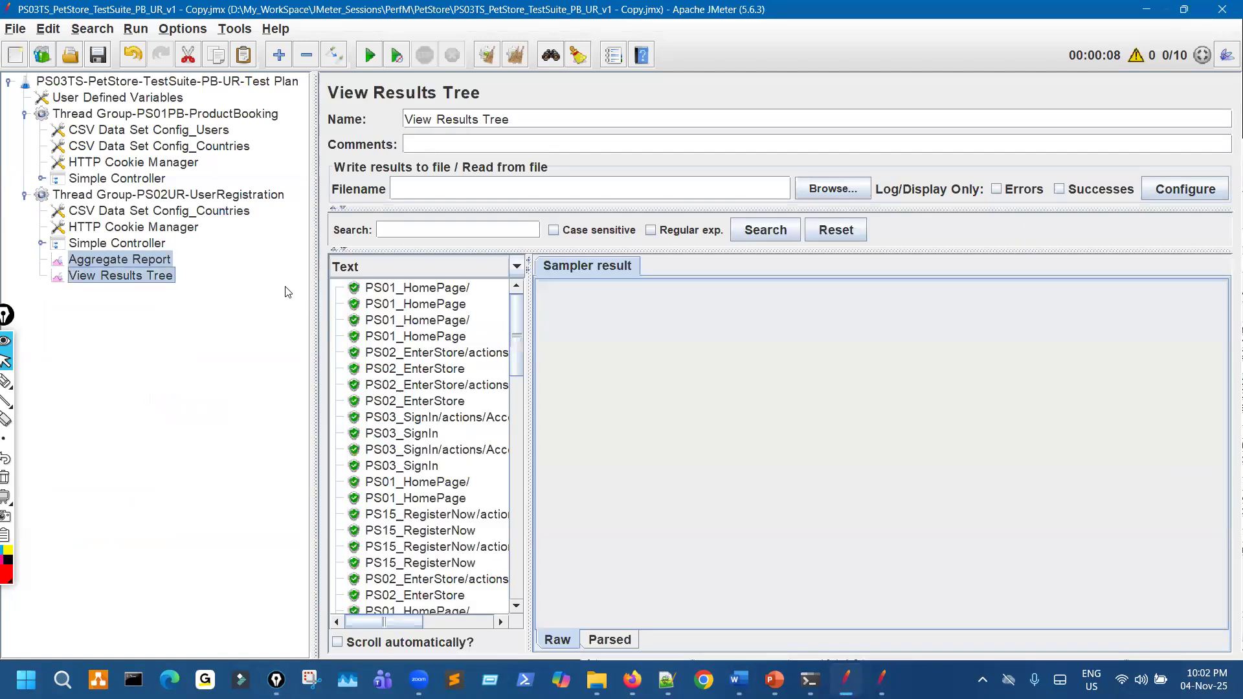
key("Delete")
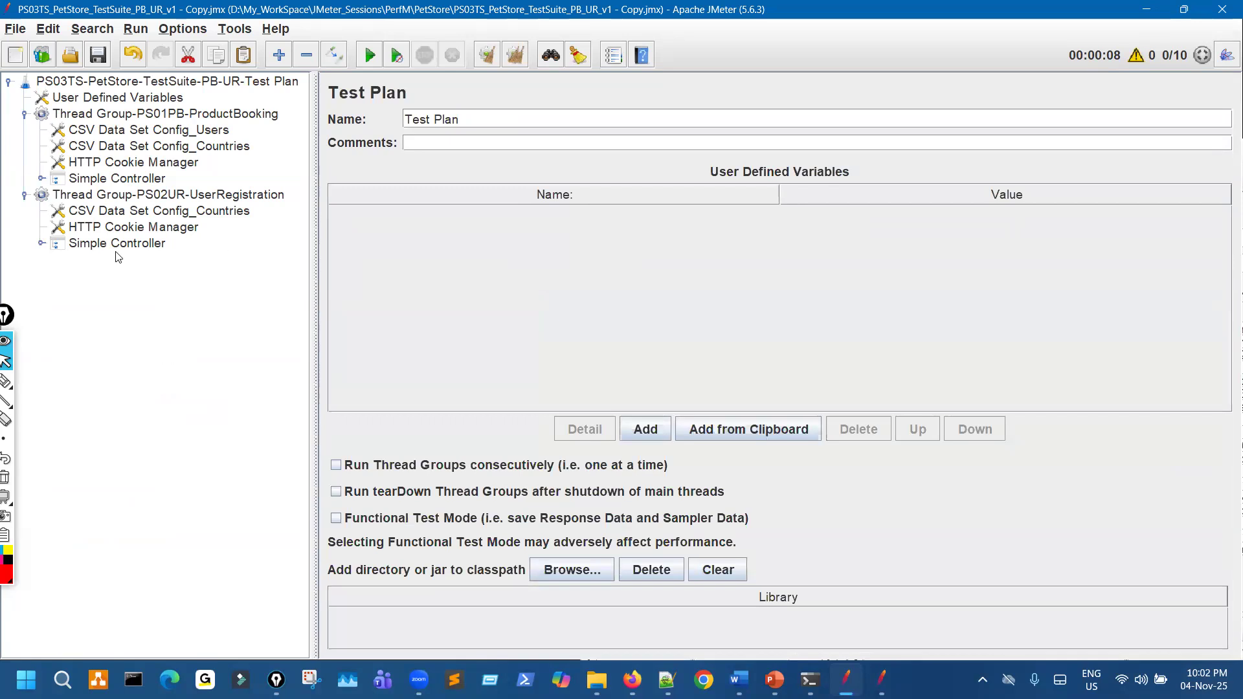
left_click(41, 179)
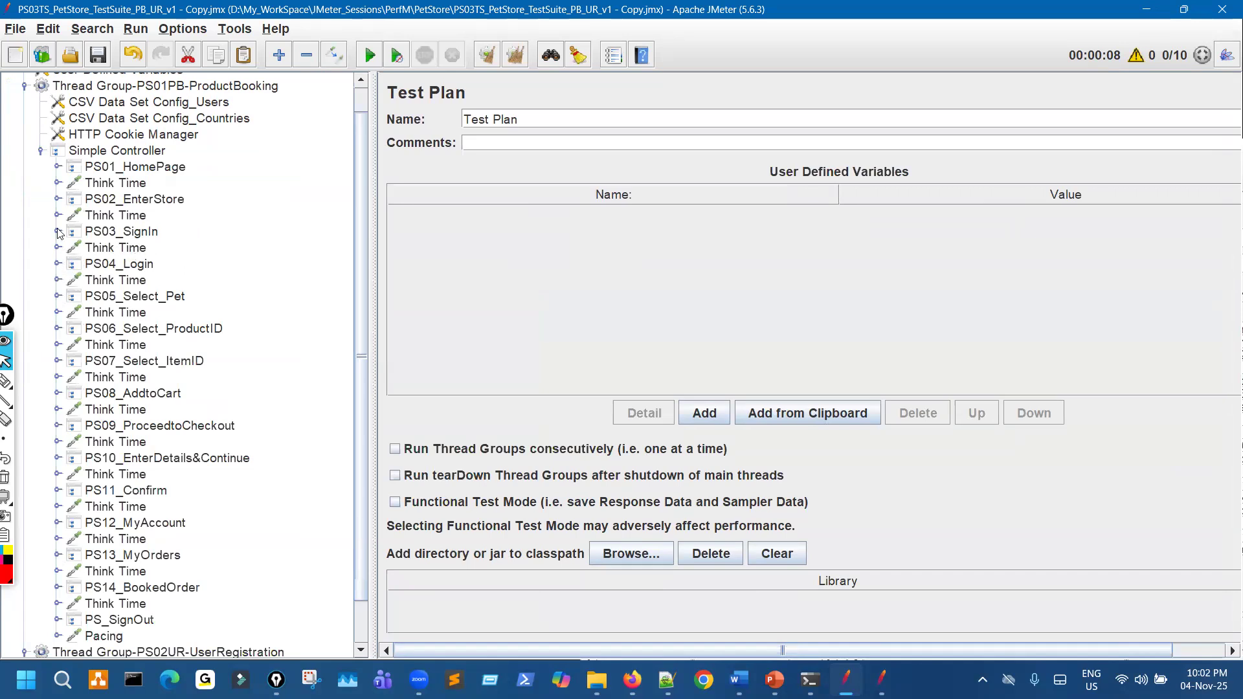
left_click(57, 264)
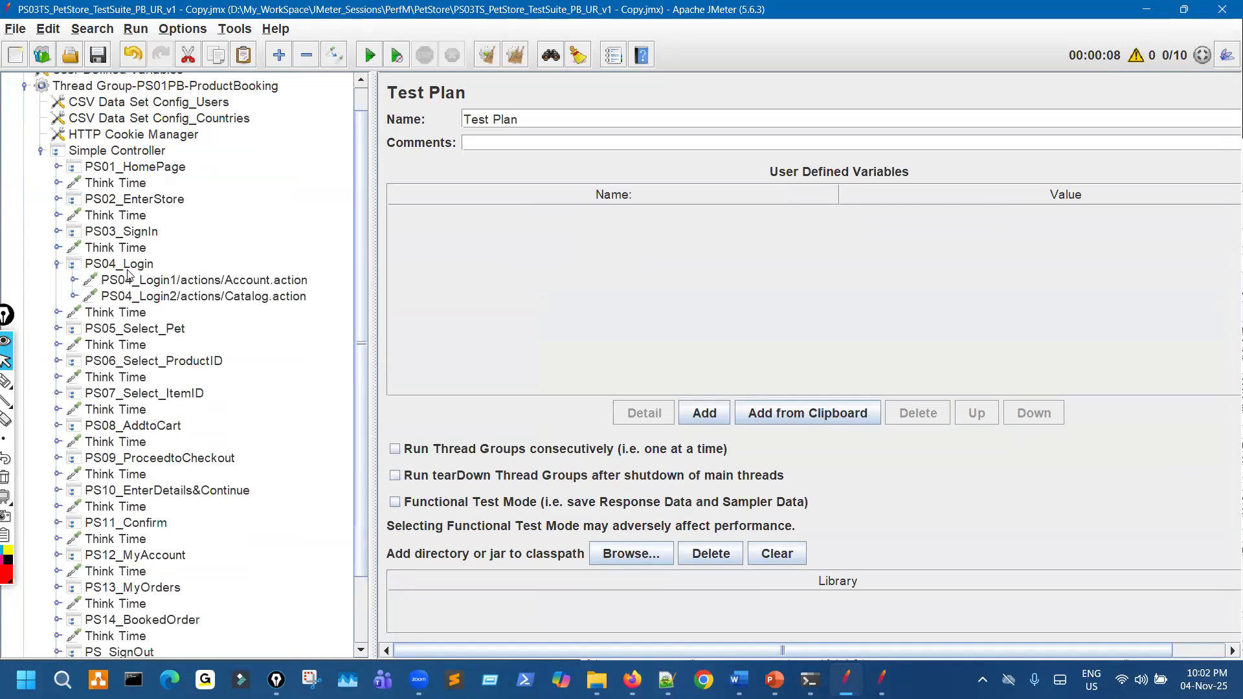
left_click(143, 267)
key("ctrl+v")
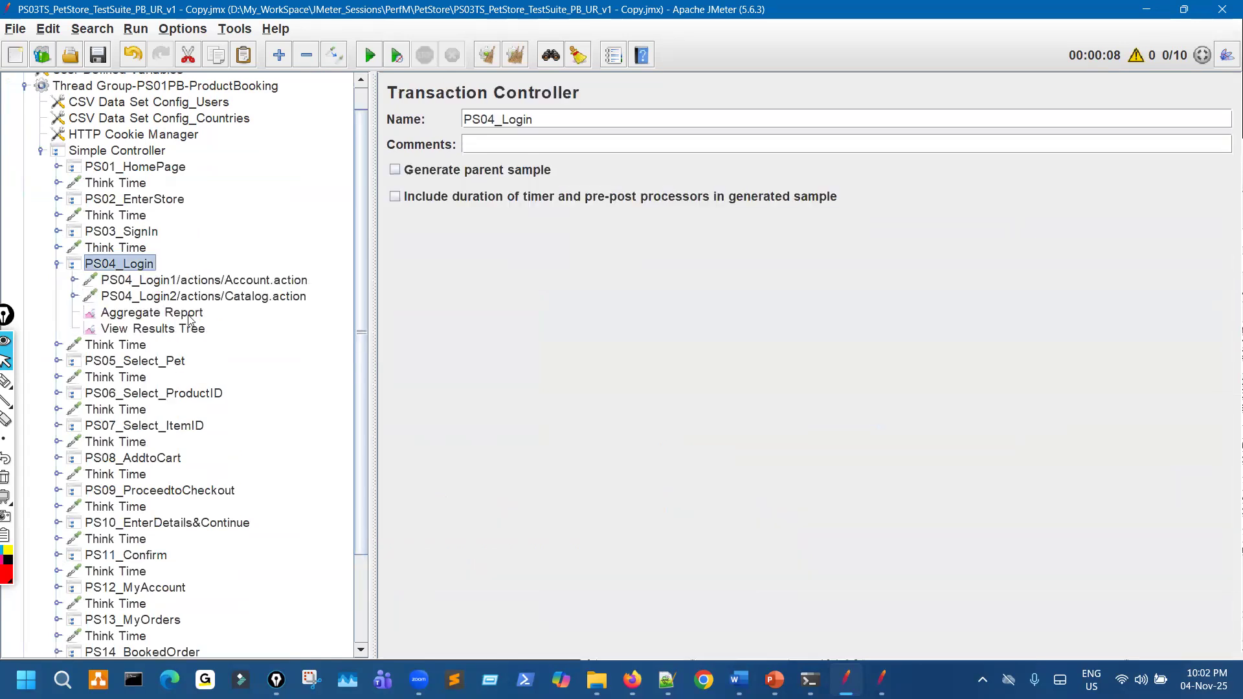
Step: Mark PS04_Login and its two listeners in red, and check the scope-levels slide in PowerPoint before returning to JMeter
left_click_drag(157, 261, 203, 233)
mouse_move(107, 317)
left_mouse_down()
mouse_move(90, 335)
mouse_move(209, 321)
mouse_move(97, 316)
left_mouse_up()
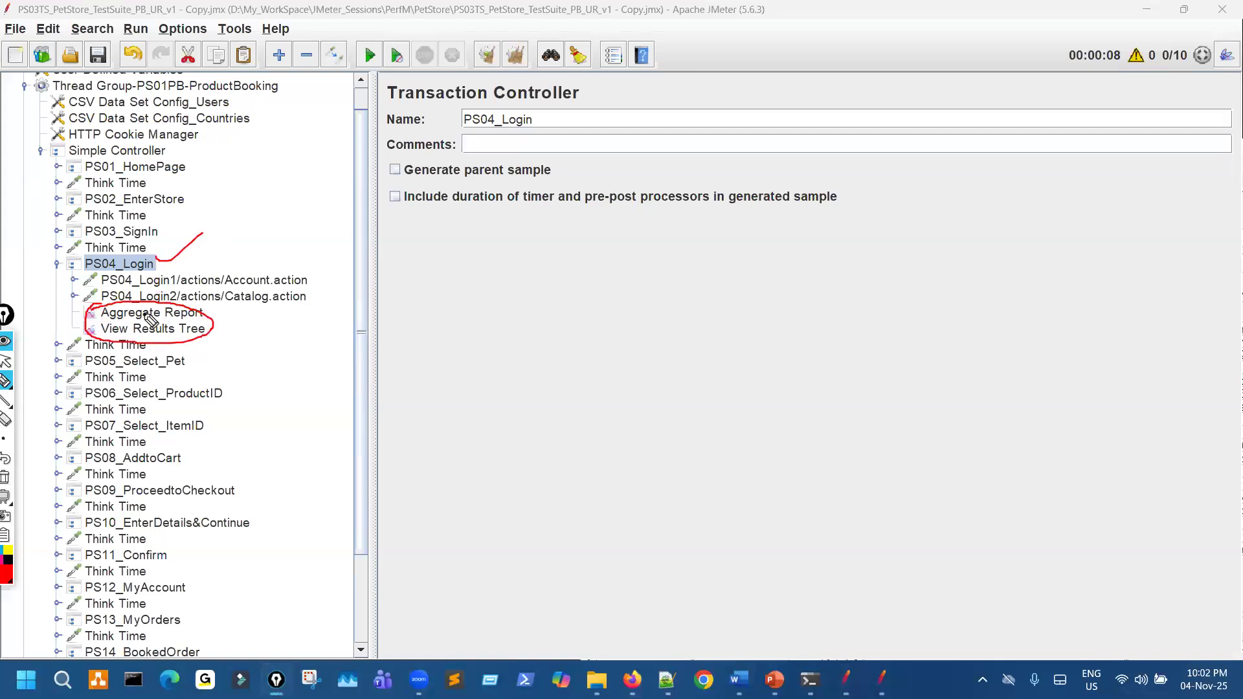
key("ctrl+shift+7")
left_click_drag(156, 258, 197, 239)
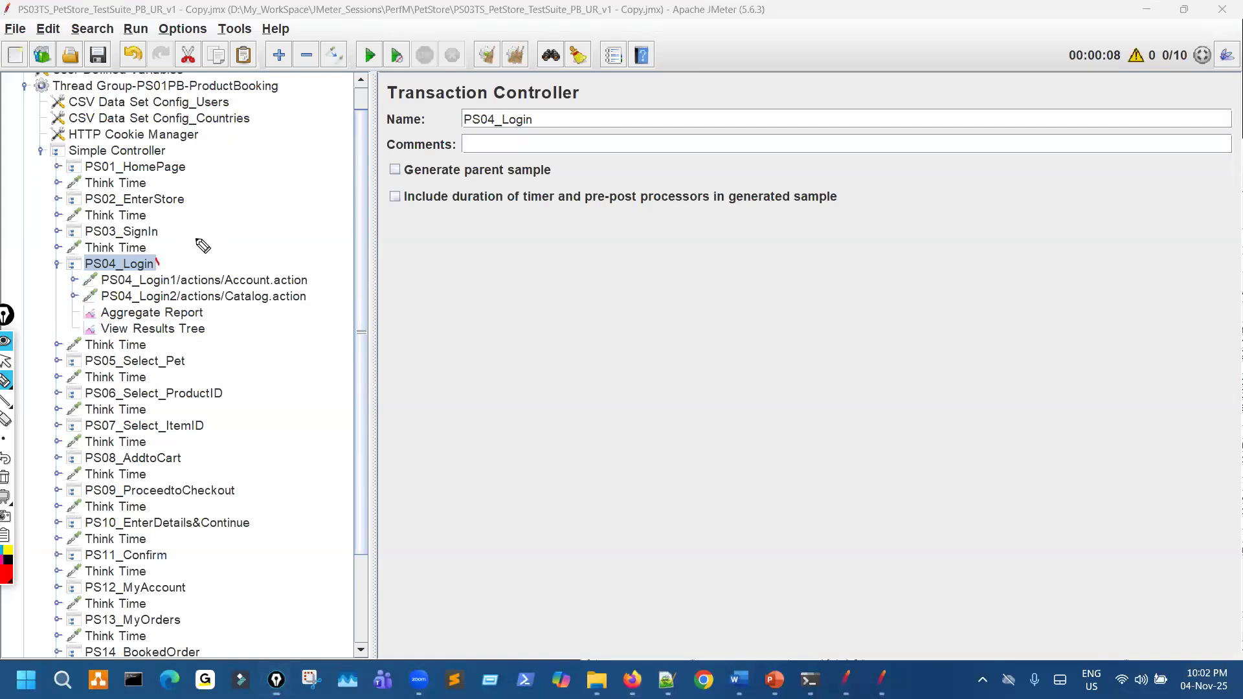
key("ctrl+shift+1")
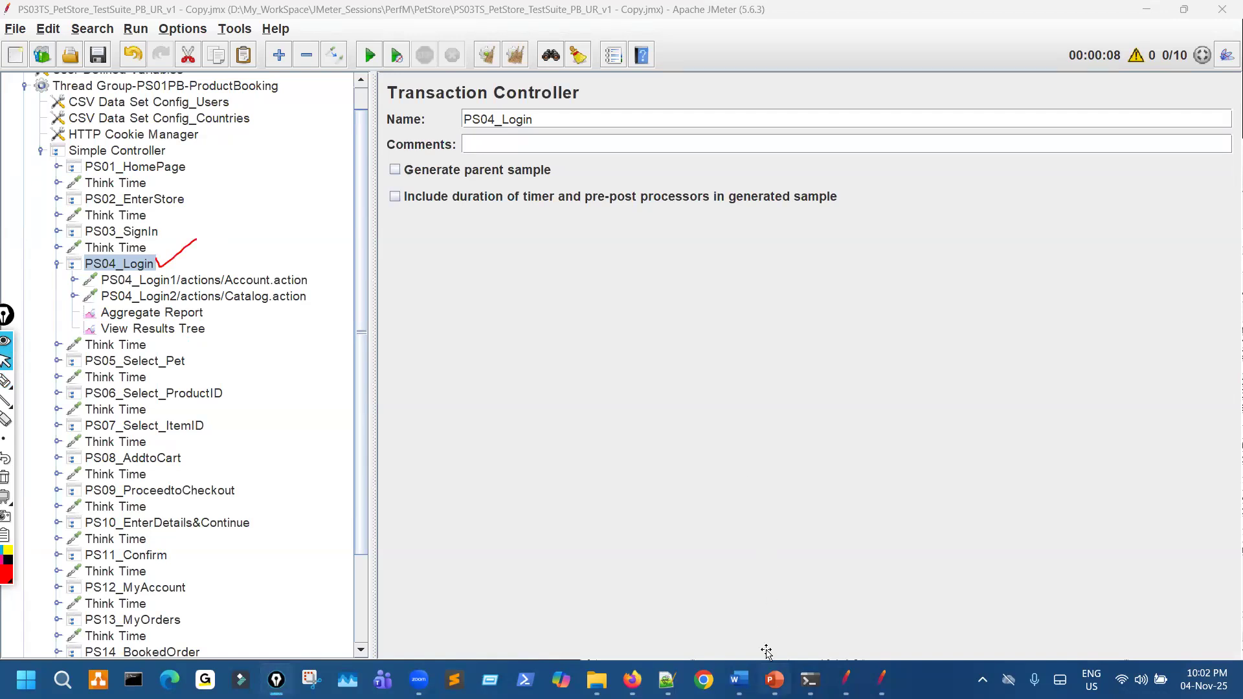
left_click(774, 680)
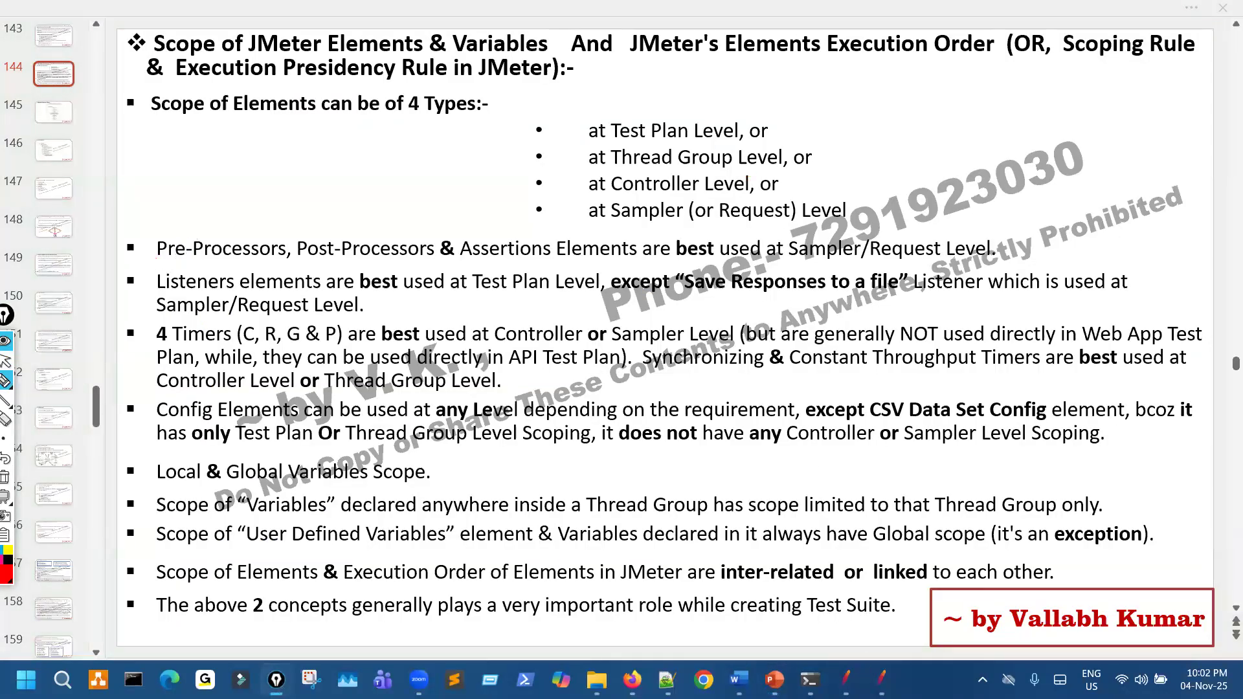
left_click(847, 680)
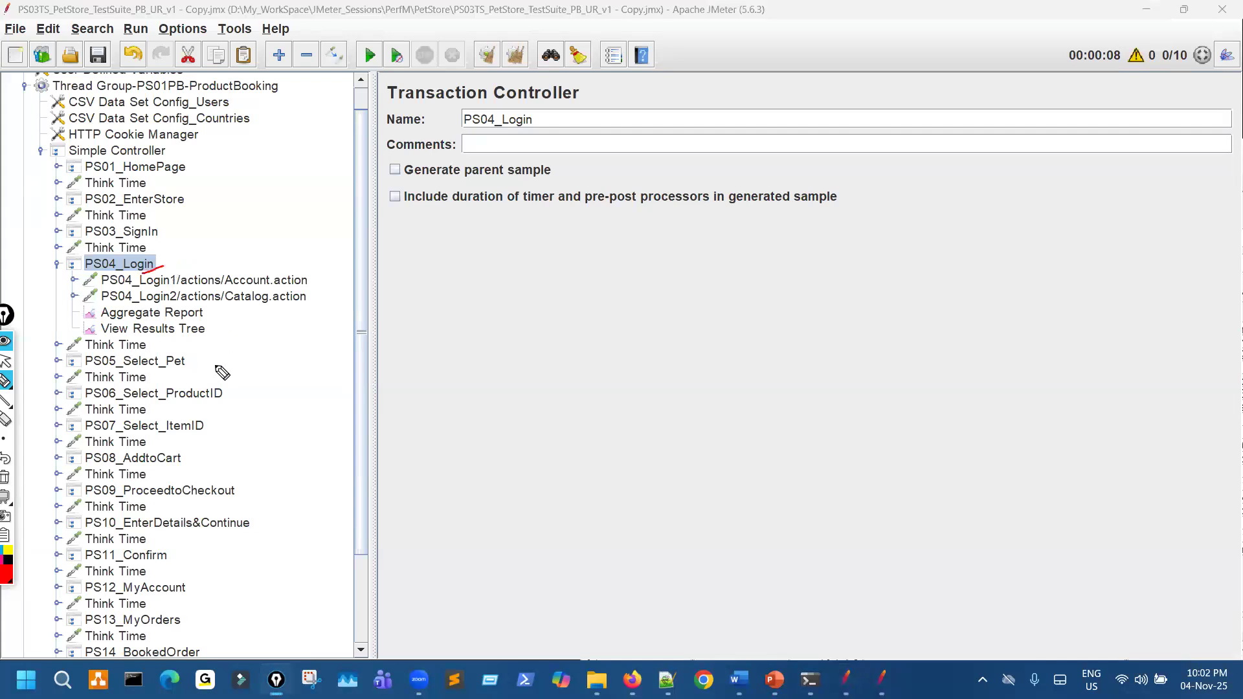
Step: Circle PS04_Login's child elements, its listeners and the thread counter in red, and erase all marks
mouse_move(156, 259)
left_mouse_down()
mouse_move(104, 263)
mouse_move(79, 317)
mouse_move(216, 333)
mouse_move(322, 272)
mouse_move(150, 263)
left_mouse_up()
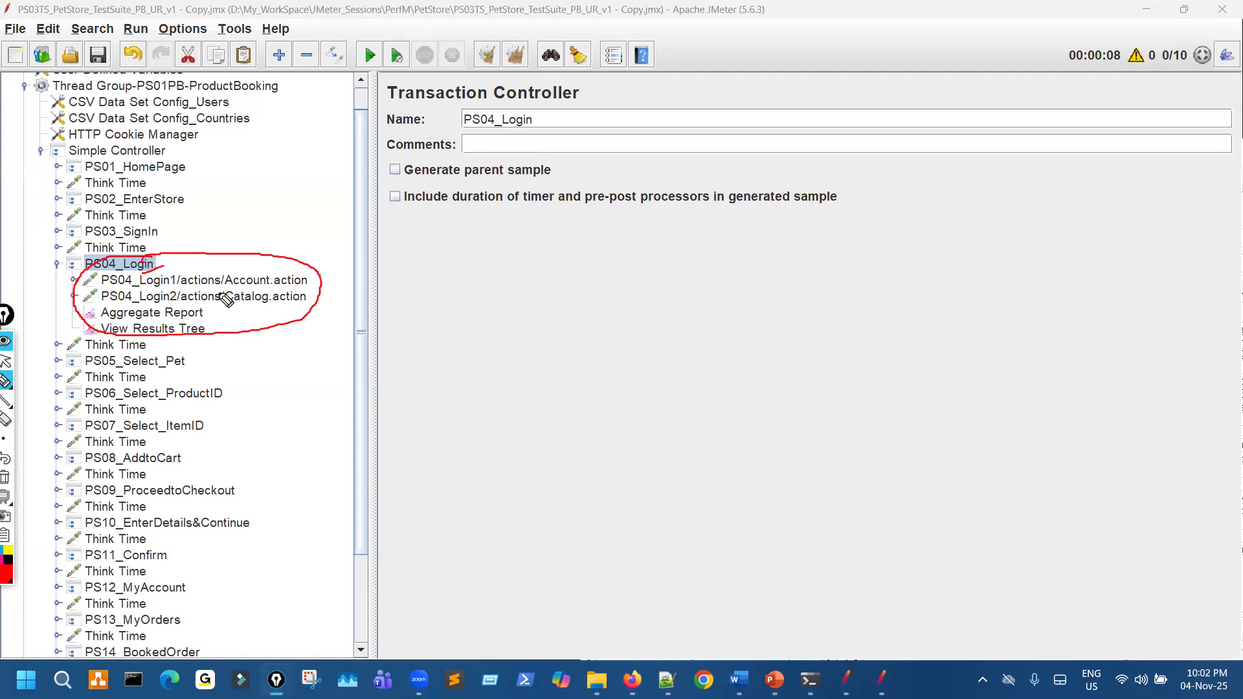
left_click_drag(207, 307, 224, 334)
left_click_drag(1158, 29, 1142, 40)
mouse_move(1082, 204)
left_mouse_down()
mouse_move(1157, 87)
mouse_move(1168, 104)
left_mouse_up()
mouse_move(197, 326)
left_mouse_down()
mouse_move(195, 346)
mouse_move(251, 287)
left_mouse_up()
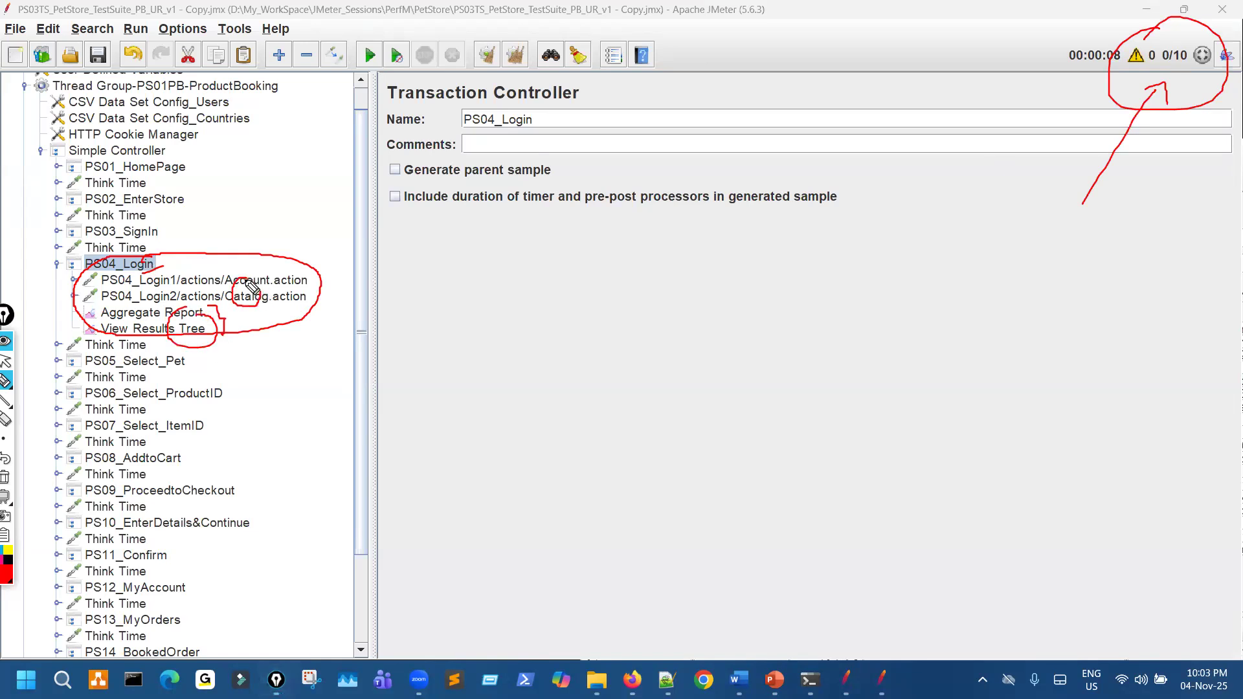
key("Escape")
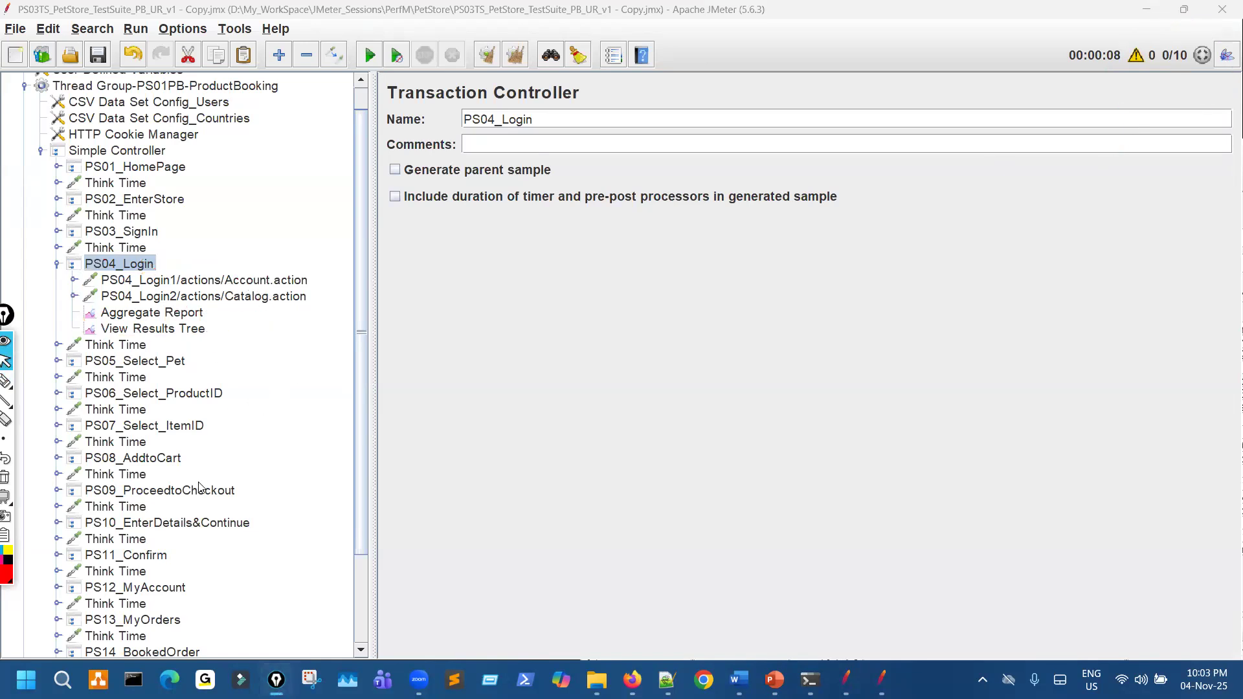
Step: Rerun the test with PS04_Login's View Results Tree open, and widen its results list to show full sample names
scroll(199, 484, "down", 3)
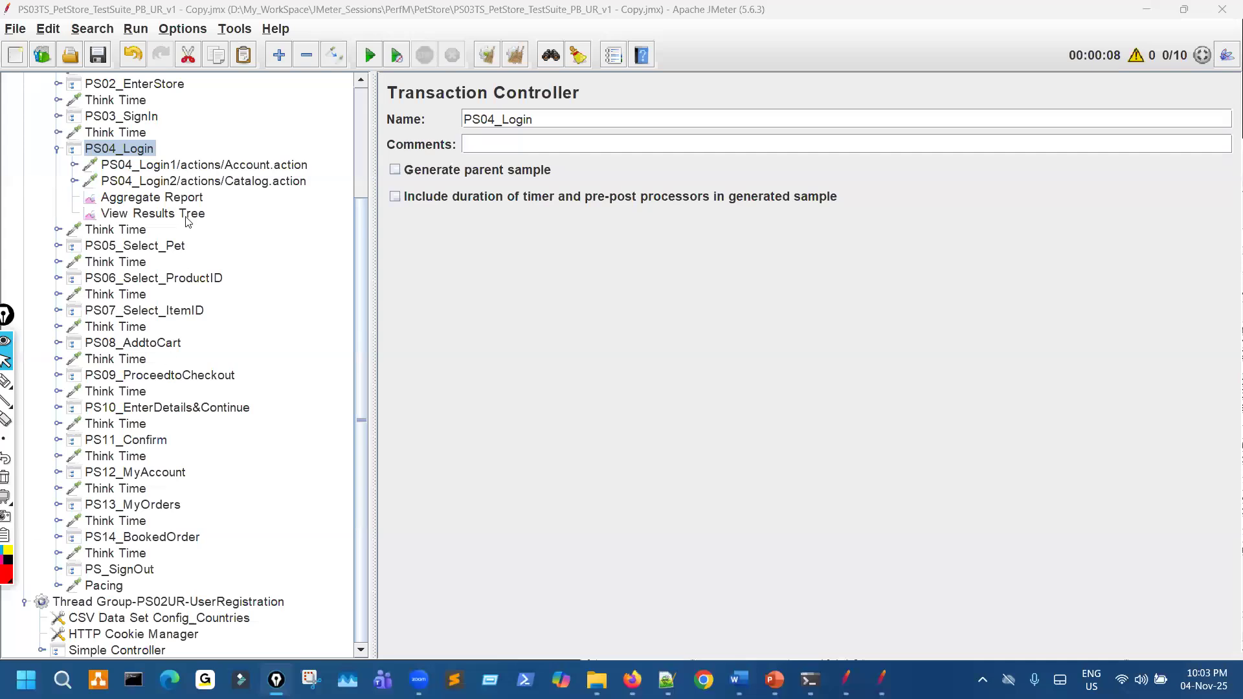
left_click(191, 201)
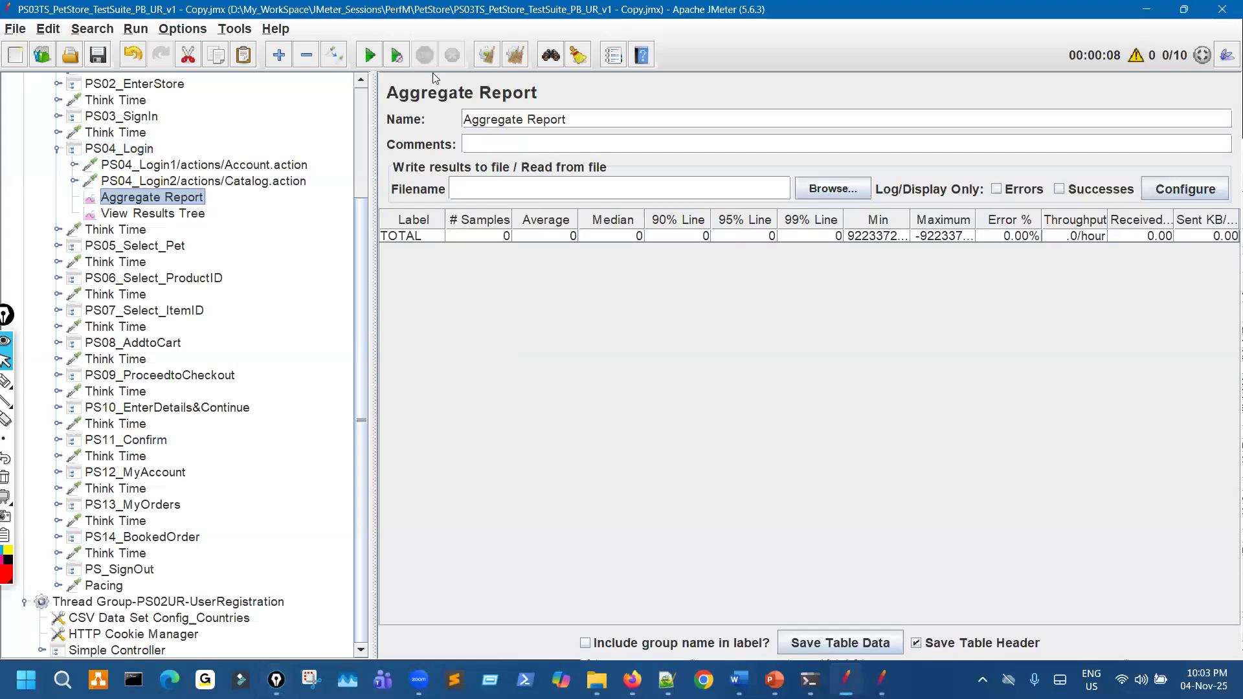
key("Down")
key("ctrl+r")
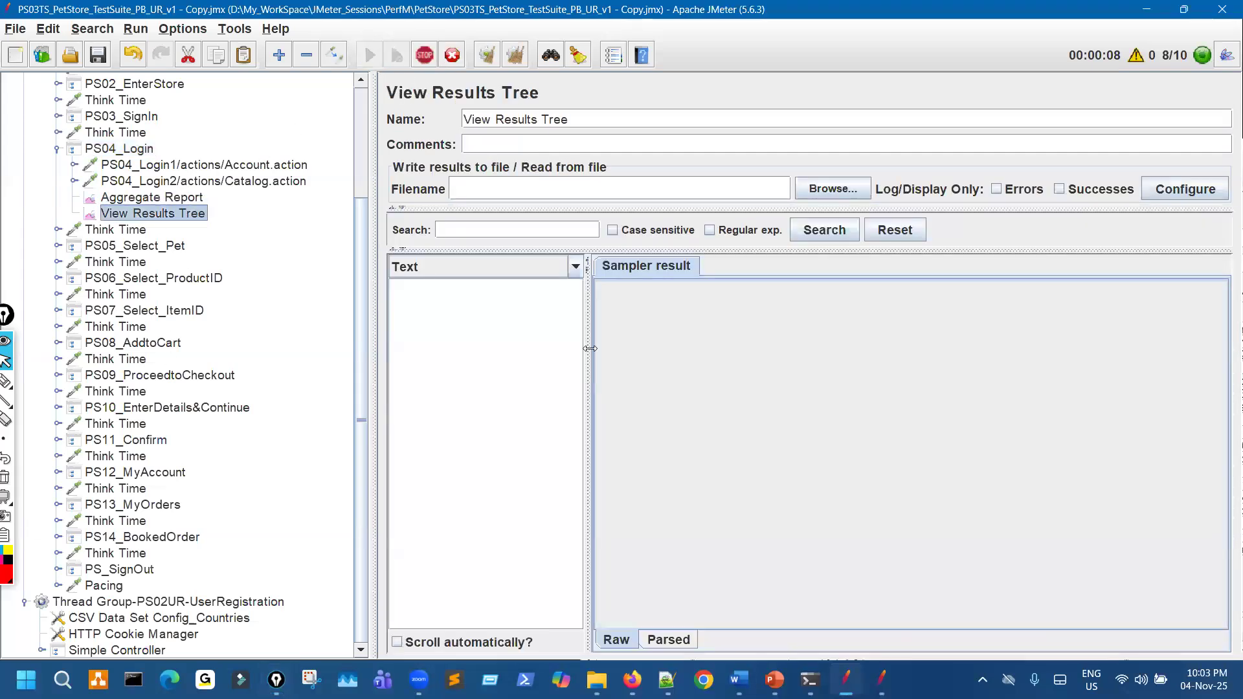
left_click_drag(590, 349, 718, 349)
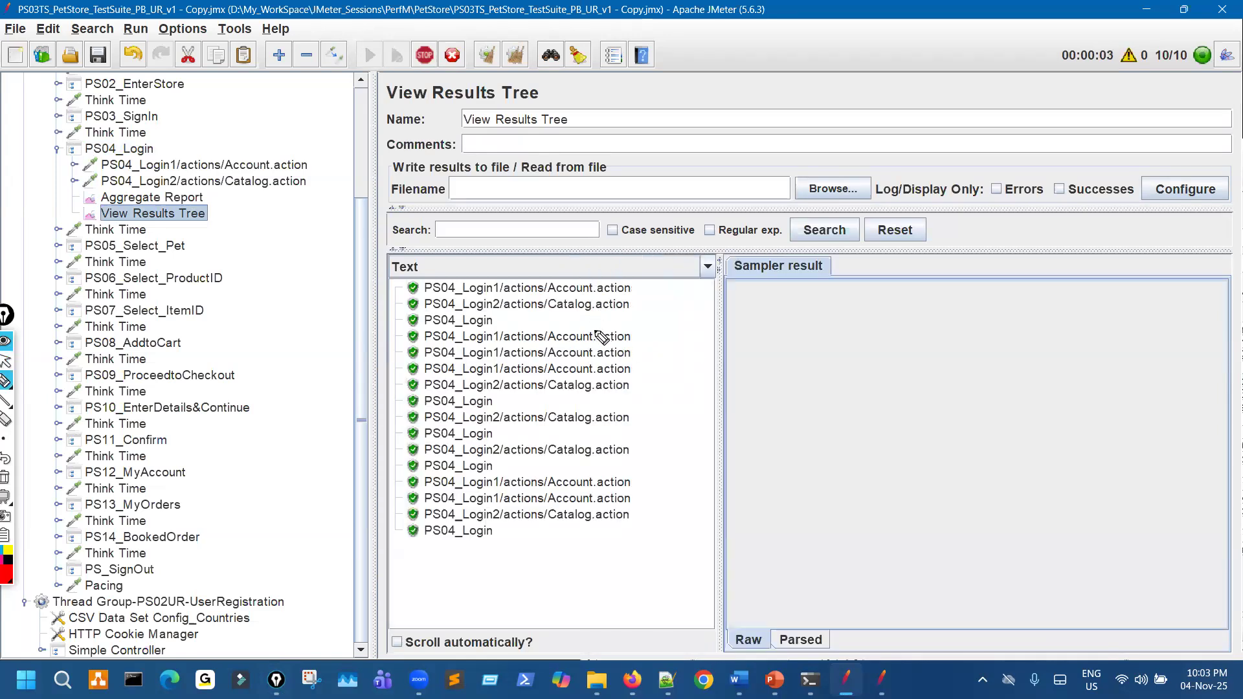
Step: Mark the PS04_Login samples in the results list in red, and erase the drawings
left_click_drag(578, 280, 602, 575)
mouse_move(839, 392)
left_mouse_down()
mouse_move(858, 359)
mouse_move(853, 398)
left_mouse_up()
left_click_drag(861, 342, 823, 401)
key("ctrl+shift+c")
key("ctrl+shift+1")
Step: Open PS04_Login's Aggregate Report, mark its # Samples column and the PS04_Login controller in red, and erase the marks
key("Up")
key("ctrl+shift+2")
left_click_drag(496, 228, 511, 219)
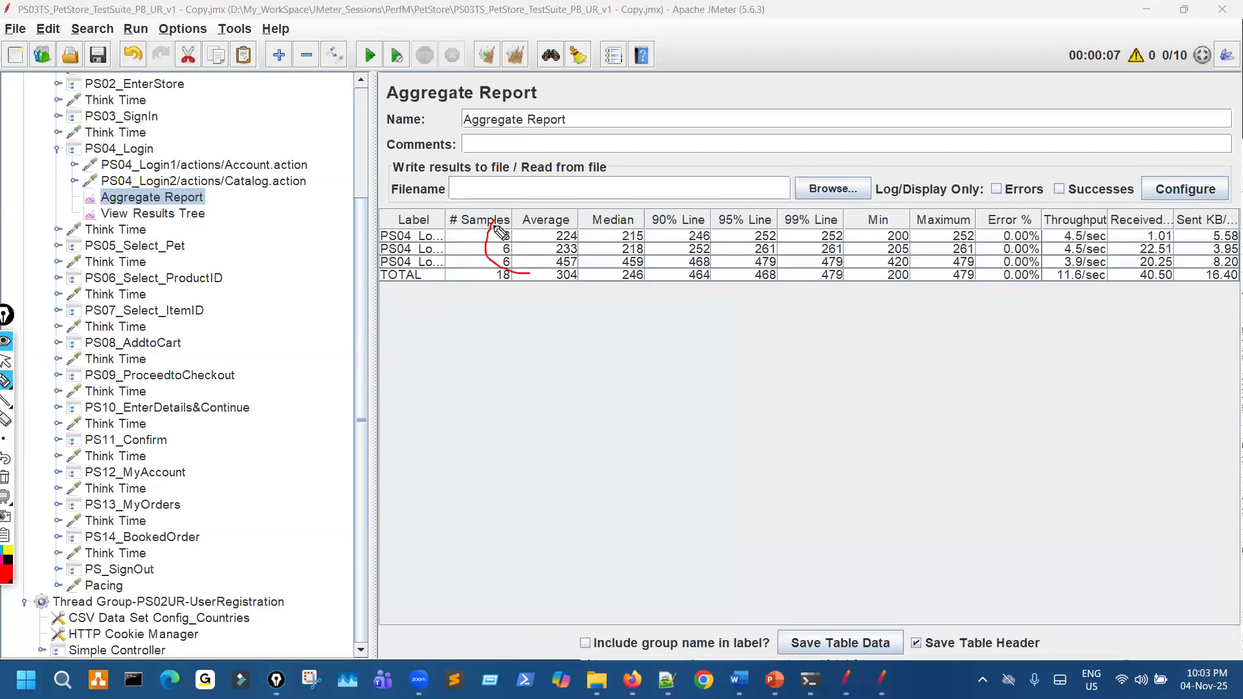
left_click_drag(298, 110, 285, 176)
key("ctrl+shift+c")
Step: Reopen PS04_Login's View Results Tree, mark its samples against the controllers in the test plan tree, and erase the marks
left_click(204, 215)
key("ctrl+shift+2")
left_click_drag(549, 283, 571, 482)
left_click_drag(193, 85, 140, 138)
left_click_drag(179, 427, 178, 382)
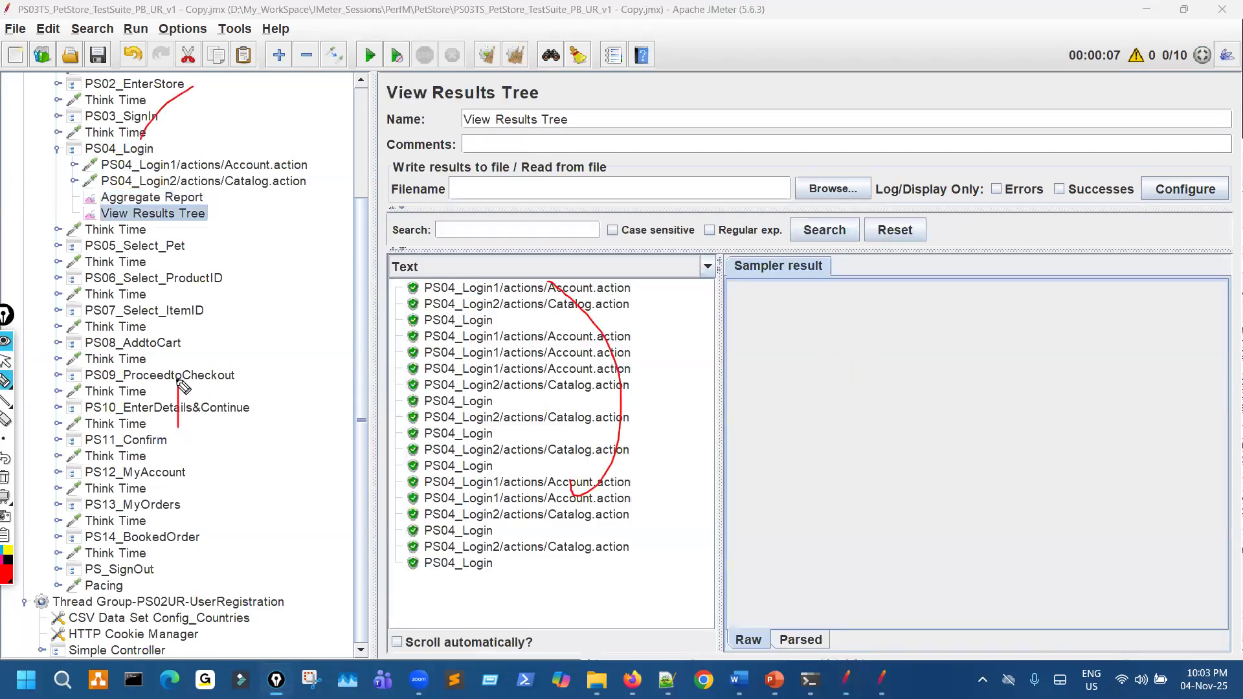
mouse_move(187, 152)
left_mouse_down()
mouse_move(226, 172)
mouse_move(221, 212)
left_mouse_up()
key("ctrl+shift+c")
key("ctrl+shift+1")
Step: Move the Aggregate Report and View Results Tree from PS04_Login into its PS04_Login2/actions/Catalog.action sampler
left_click(185, 200)
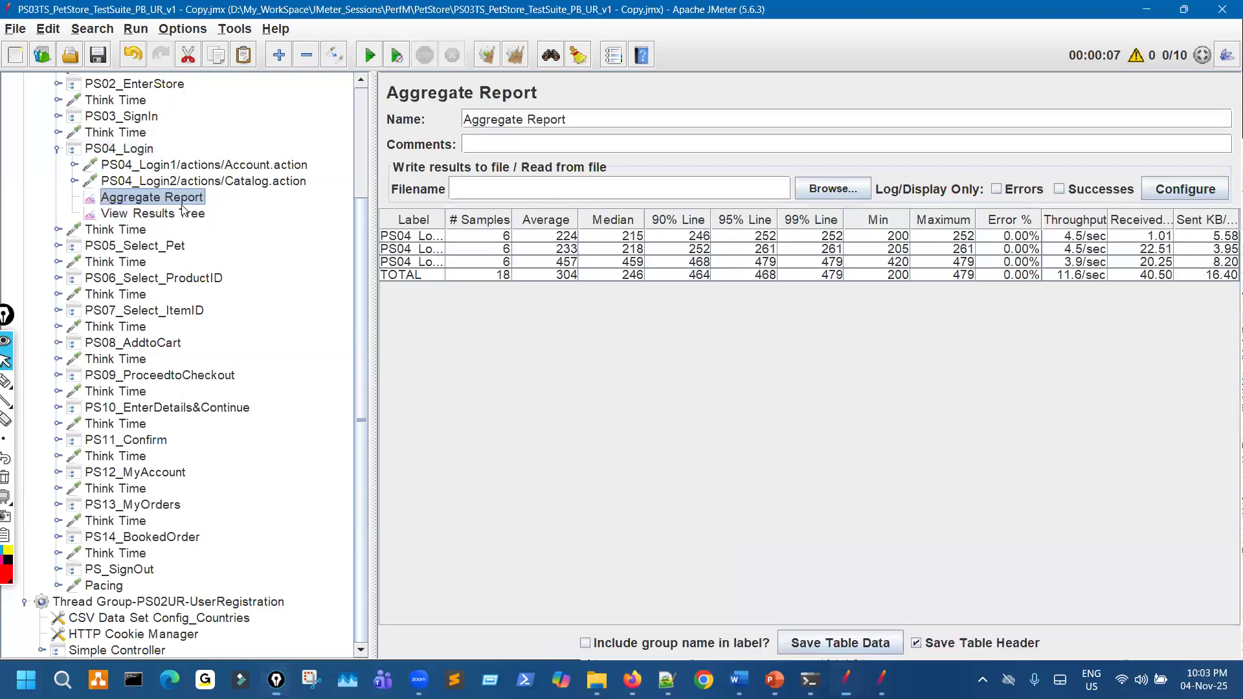
key("ctrl+z")
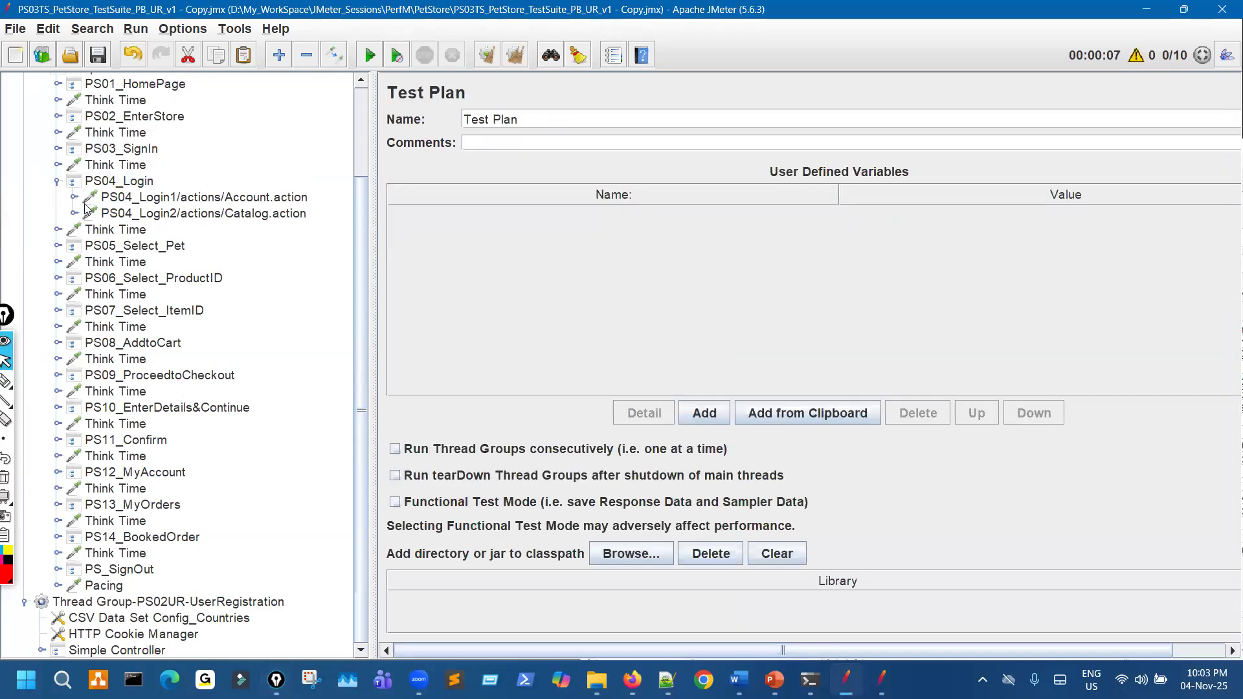
double_click(220, 215)
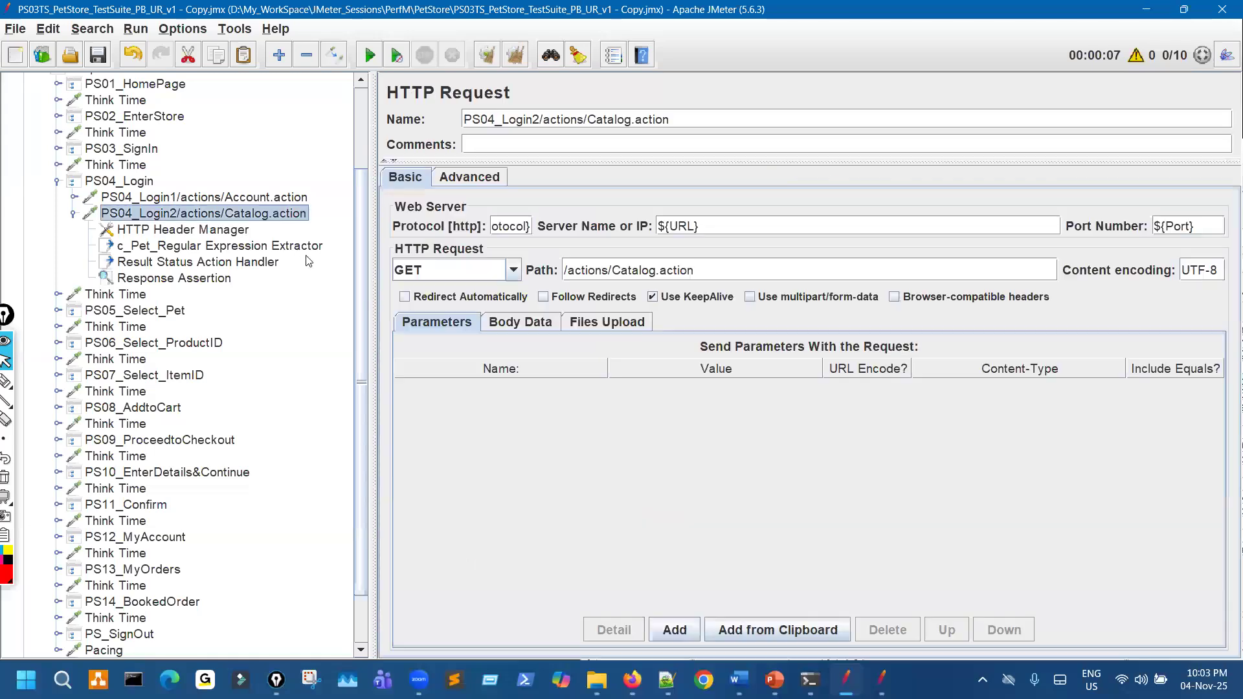
key("ctrl+shift+z")
key("ctrl+shift+h")
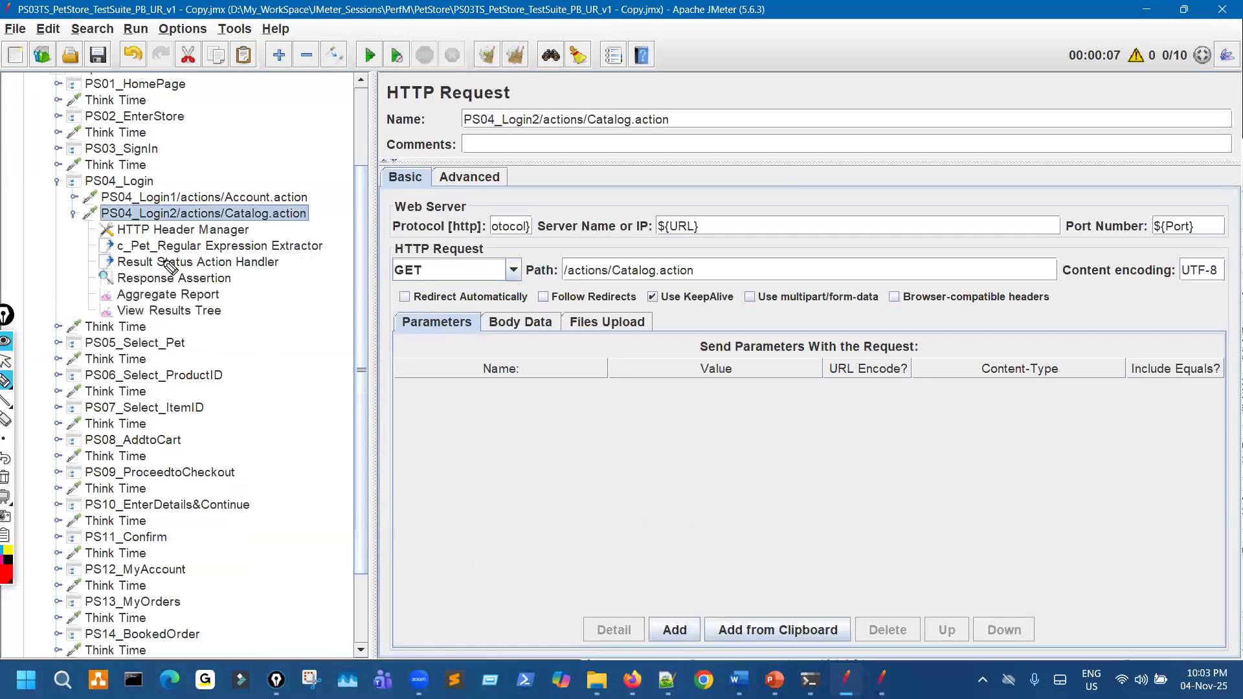
Step: Circle the PS04_Login2/actions/Catalog.action sampler together with its child elements and listeners in red
mouse_move(88, 219)
left_mouse_down()
mouse_move(82, 307)
mouse_move(128, 313)
left_mouse_up()
mouse_move(166, 223)
left_mouse_down()
mouse_move(186, 231)
mouse_move(155, 208)
mouse_move(102, 216)
mouse_move(212, 323)
mouse_move(275, 229)
mouse_move(190, 210)
left_mouse_up()
key("ctrl+shift+c")
key("ctrl+shift+1")
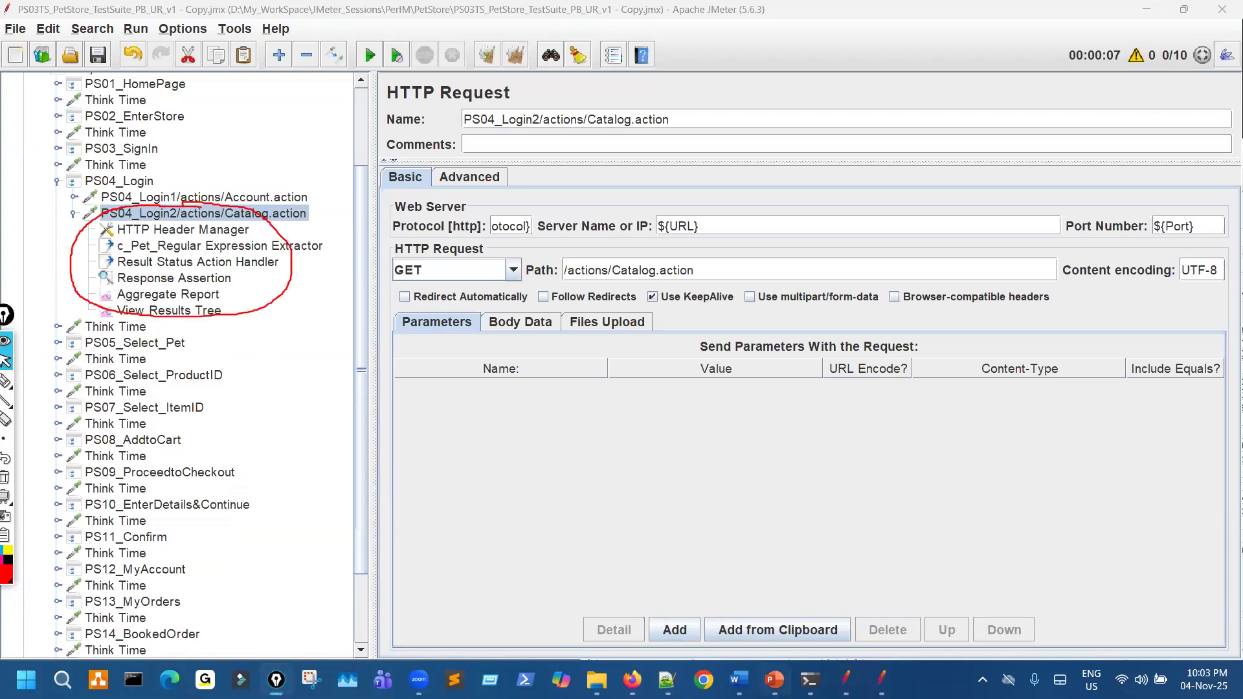
Step: Erase the circle, mark the PS04_Login2/actions/Catalog.action sampler, its child elements and PS04_Login in red, and erase the marks
key("alt+Tab")
key("ctrl+shift+c")
left_click(846, 680)
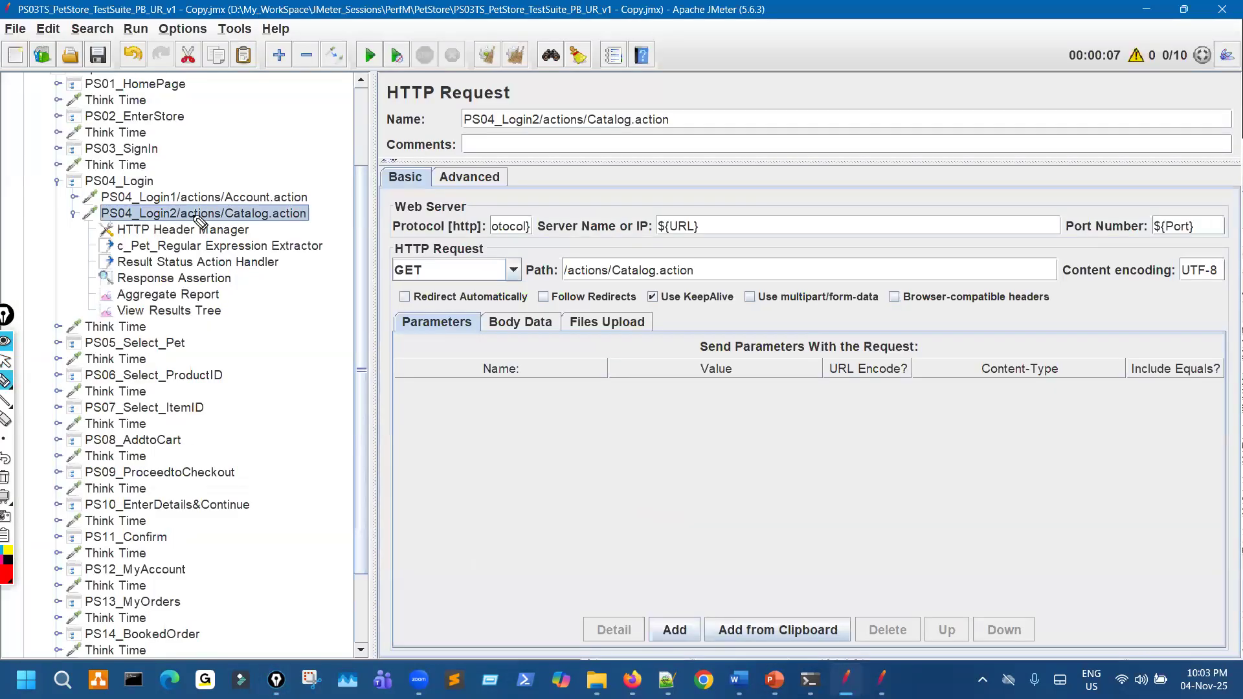
left_click_drag(178, 261, 215, 270)
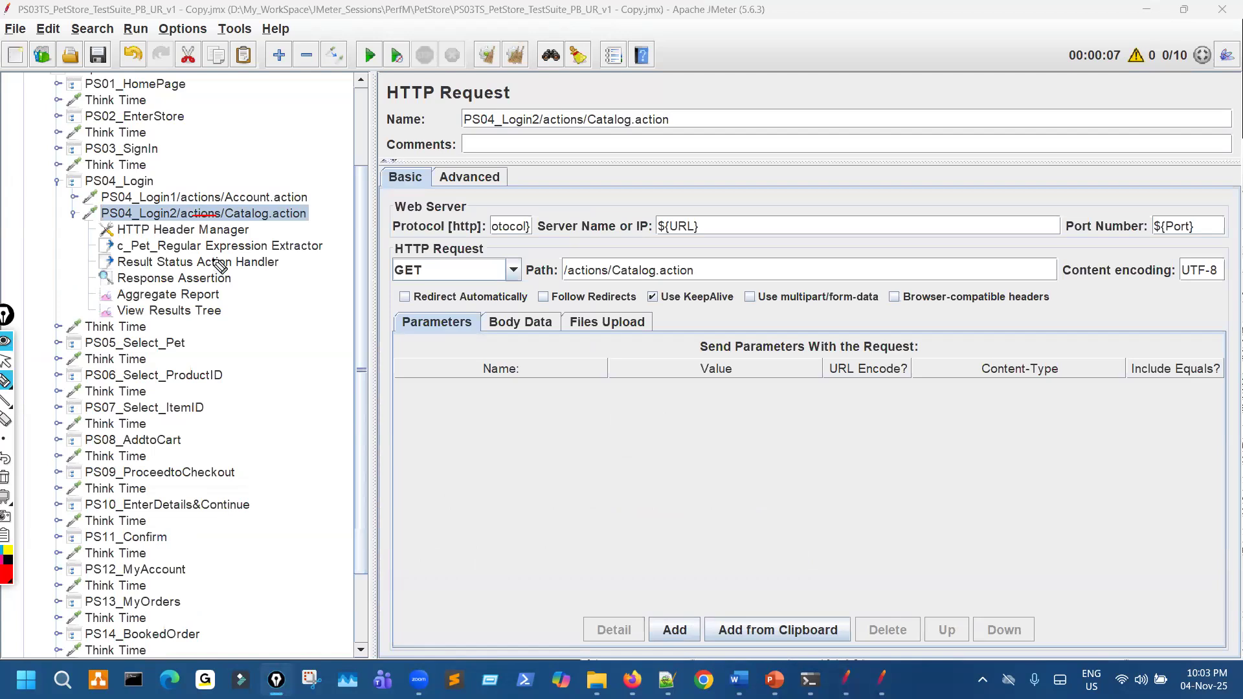
left_click_drag(193, 303, 233, 294)
mouse_move(195, 233)
left_mouse_down()
mouse_move(165, 220)
mouse_move(204, 206)
mouse_move(187, 234)
left_mouse_up()
left_click_drag(173, 184, 208, 139)
key("Escape")
Step: Open the sampler-level Aggregate Report and View Results Tree in turn and start the test run
left_click(204, 297)
left_click(209, 312)
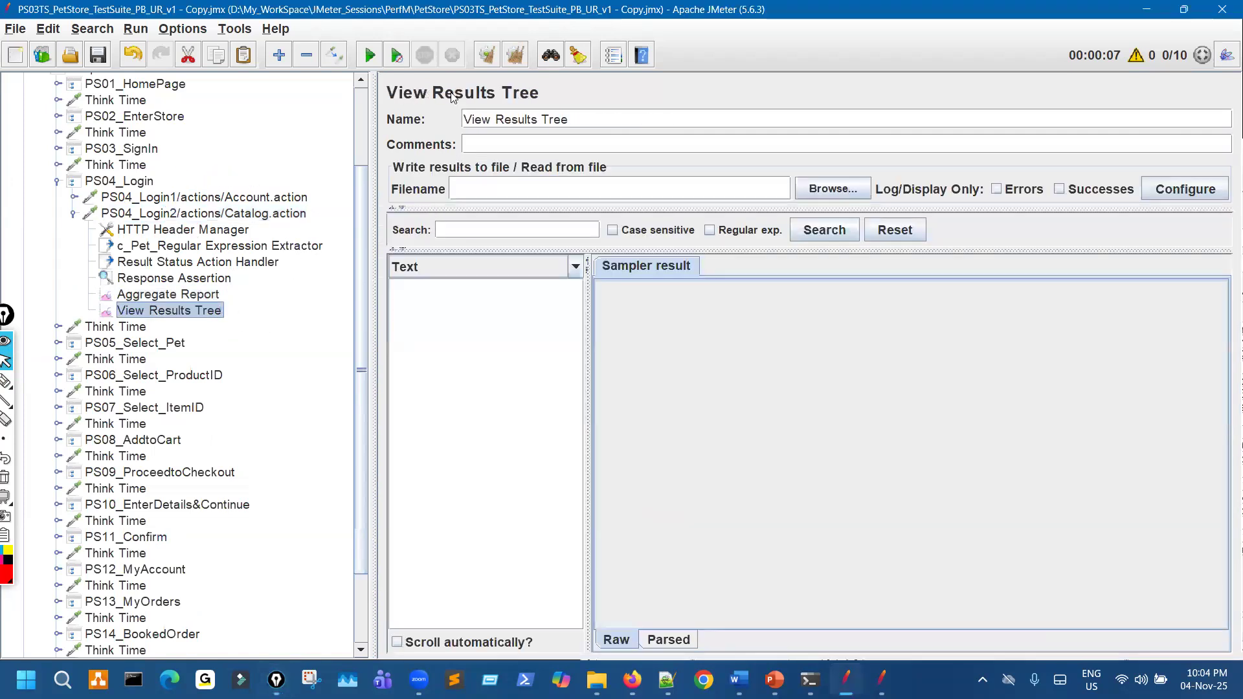
left_click(369, 55)
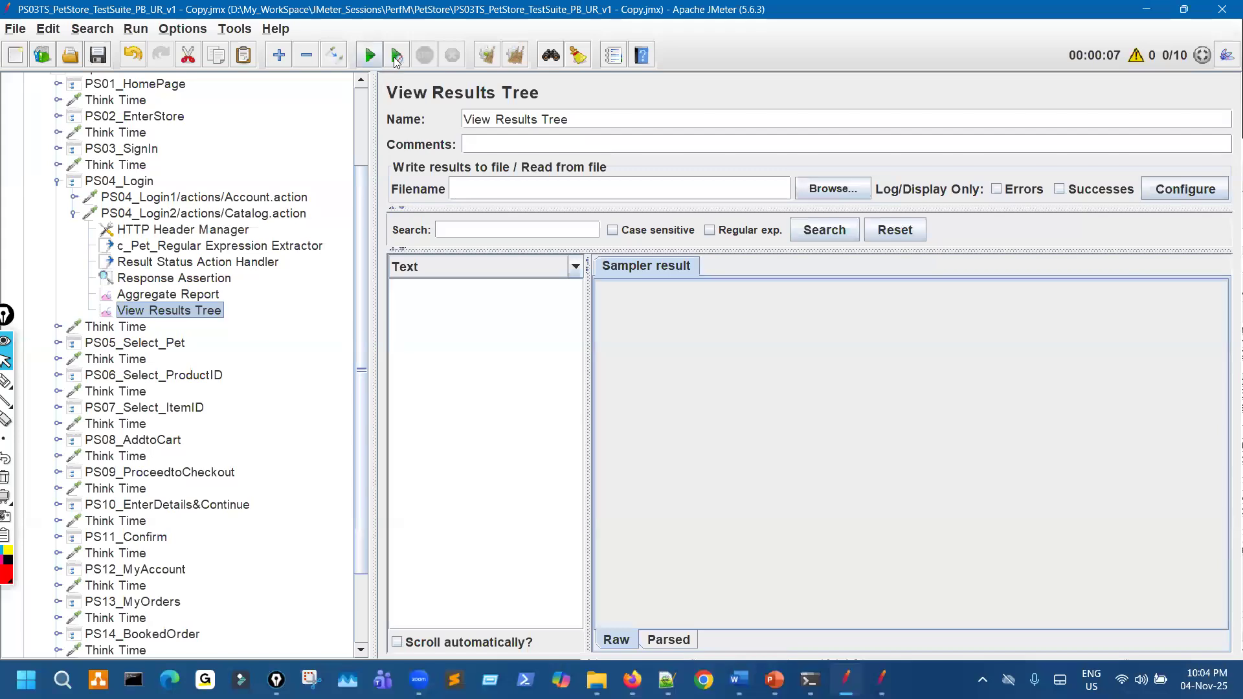
Step: Mark the PS04_Login controller and the incoming samples in View Results Tree in red
left_click_drag(182, 189, 192, 179)
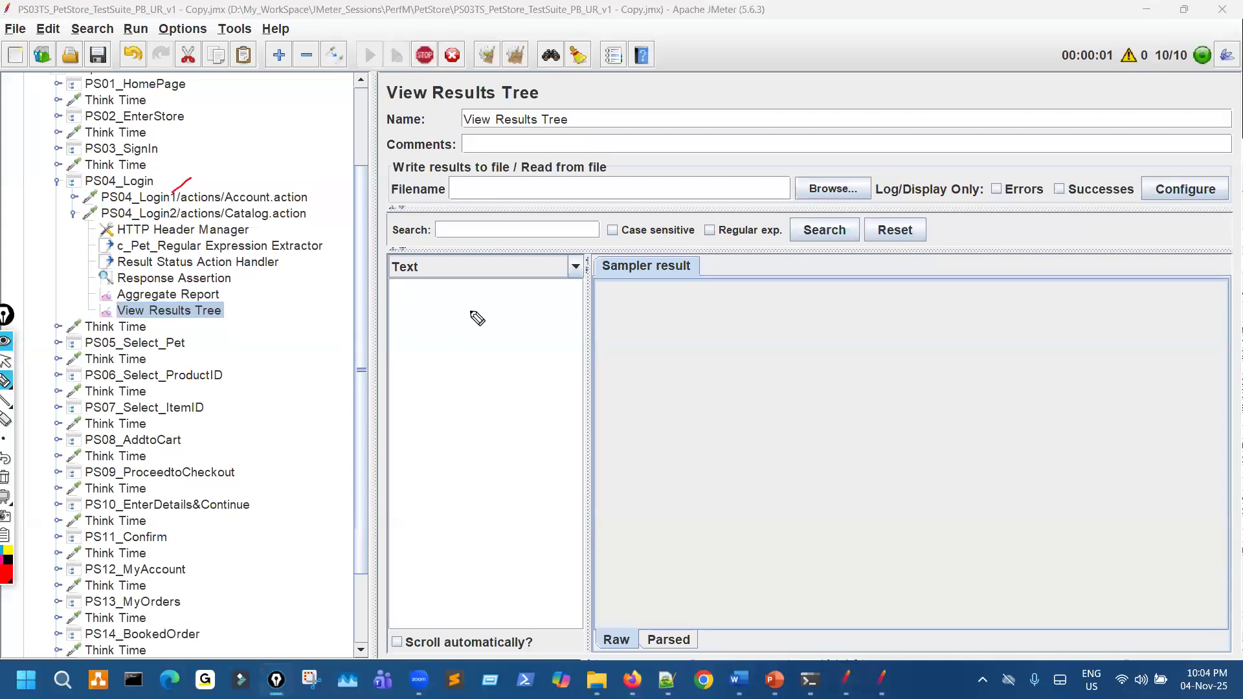
mouse_move(502, 299)
left_mouse_down()
mouse_move(533, 274)
mouse_move(536, 307)
left_mouse_up()
left_click_drag(519, 380, 556, 365)
left_click_drag(534, 426, 567, 414)
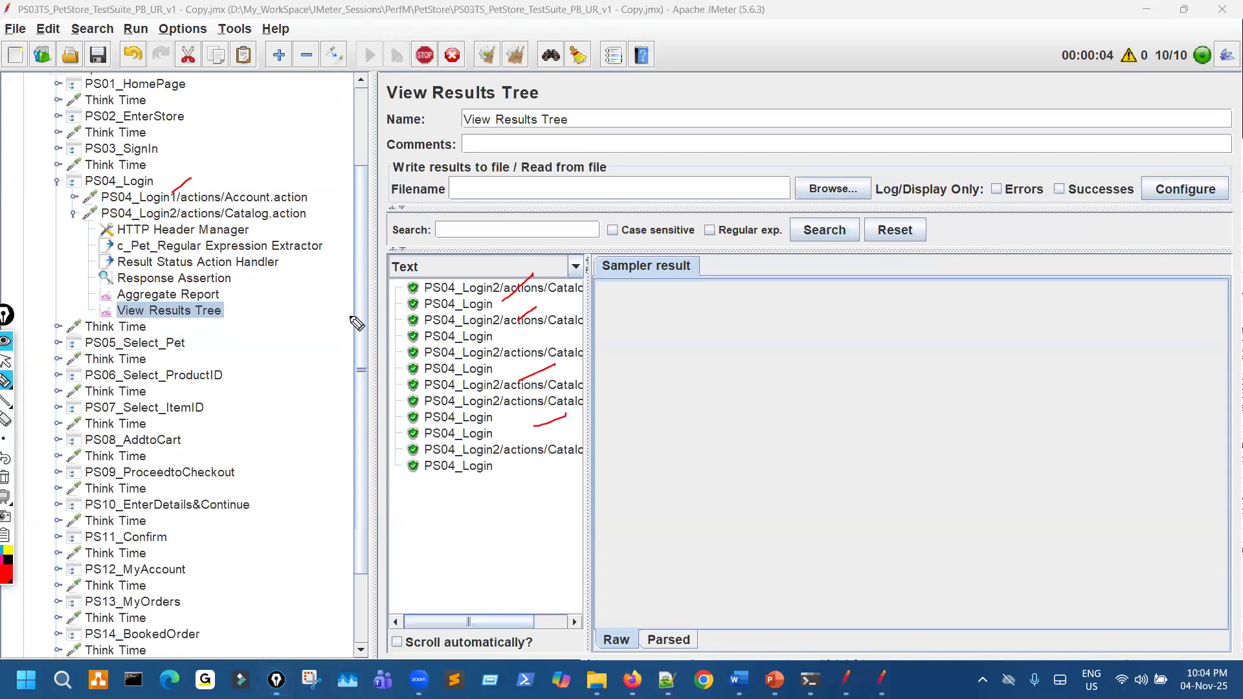
Step: Open the sampler's Aggregate Report, mark the PS04_Login2/actions/Catalog.action row in red, and erase all marks
left_click(202, 297)
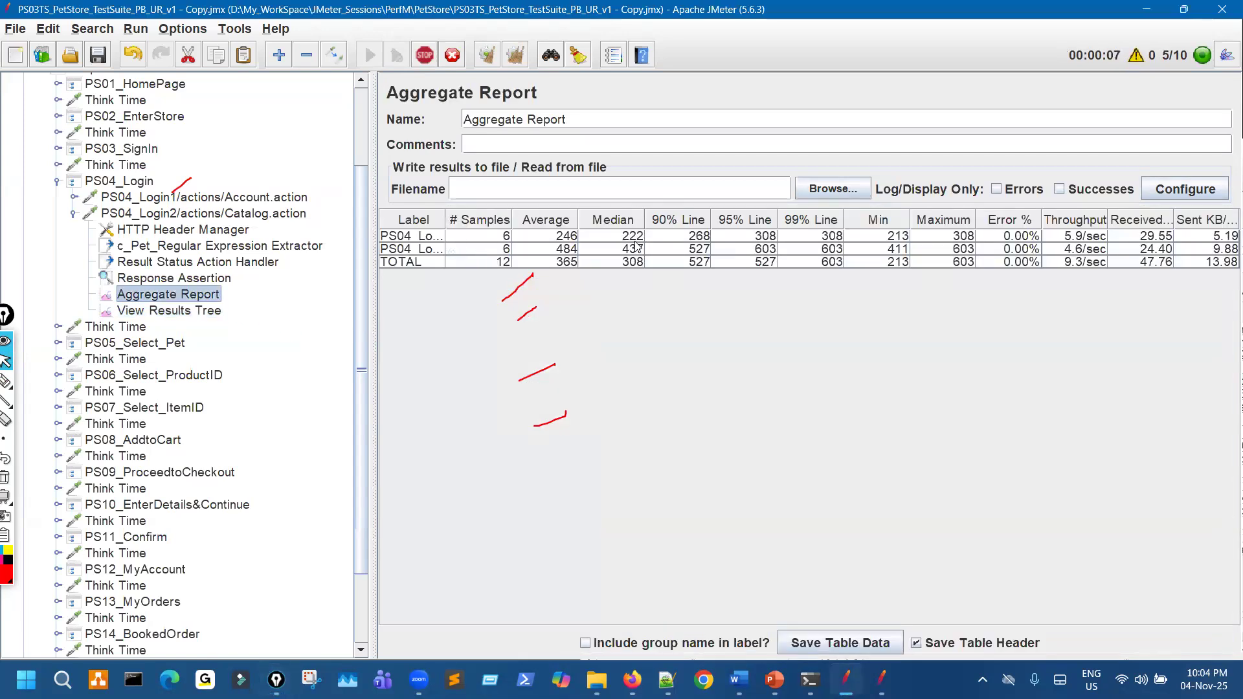
left_click_drag(504, 238, 580, 205)
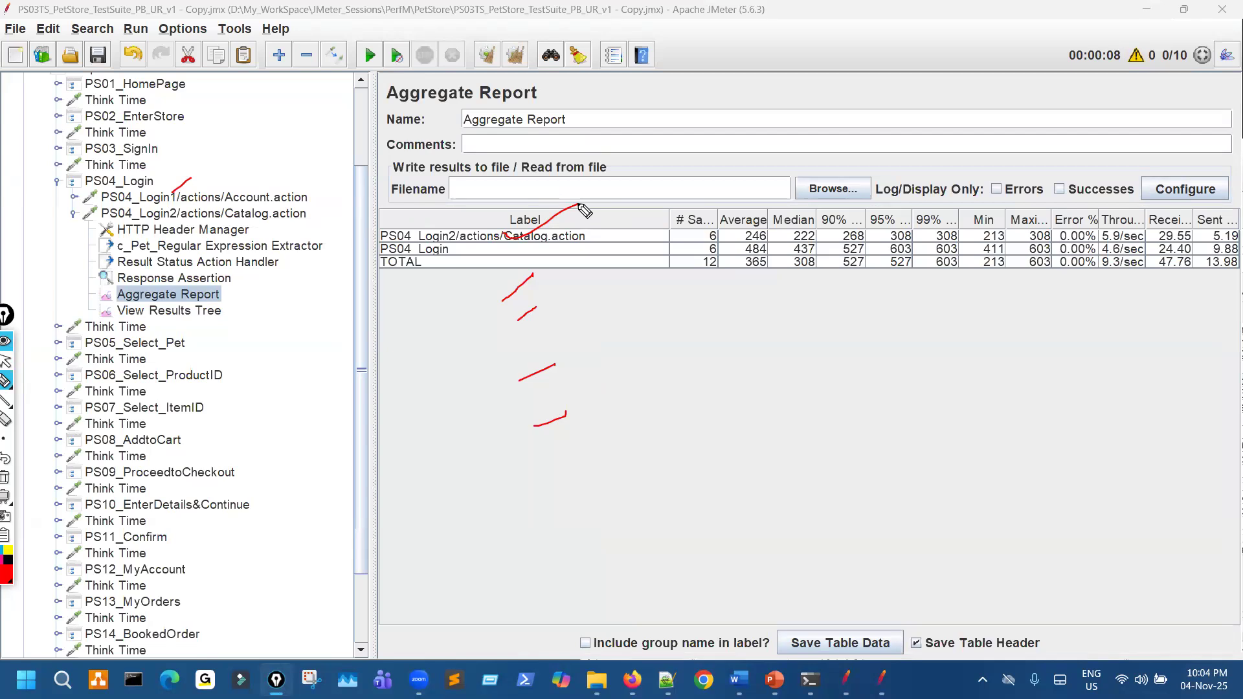
key("Escape")
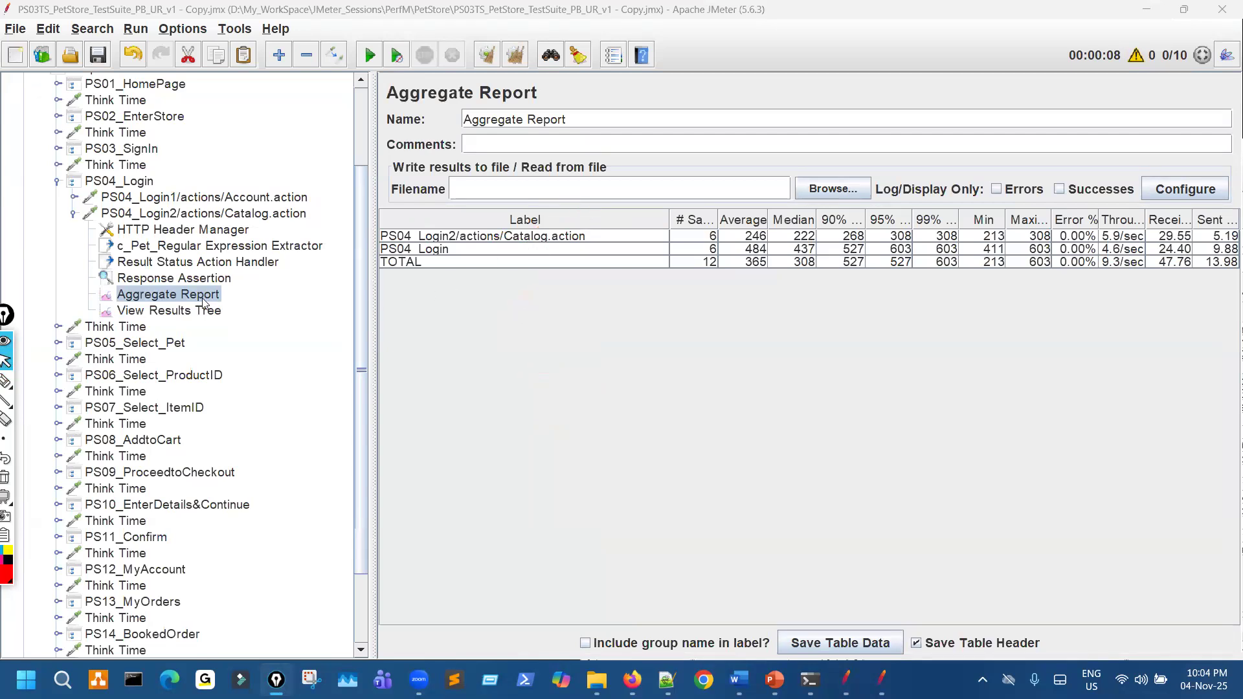
Step: Delete the Aggregate Report and View Results Tree from the PS04_Login2/actions/Catalog.action sampler and collapse the tree to its thread groups
left_click(169, 310, "shift")
key("Delete")
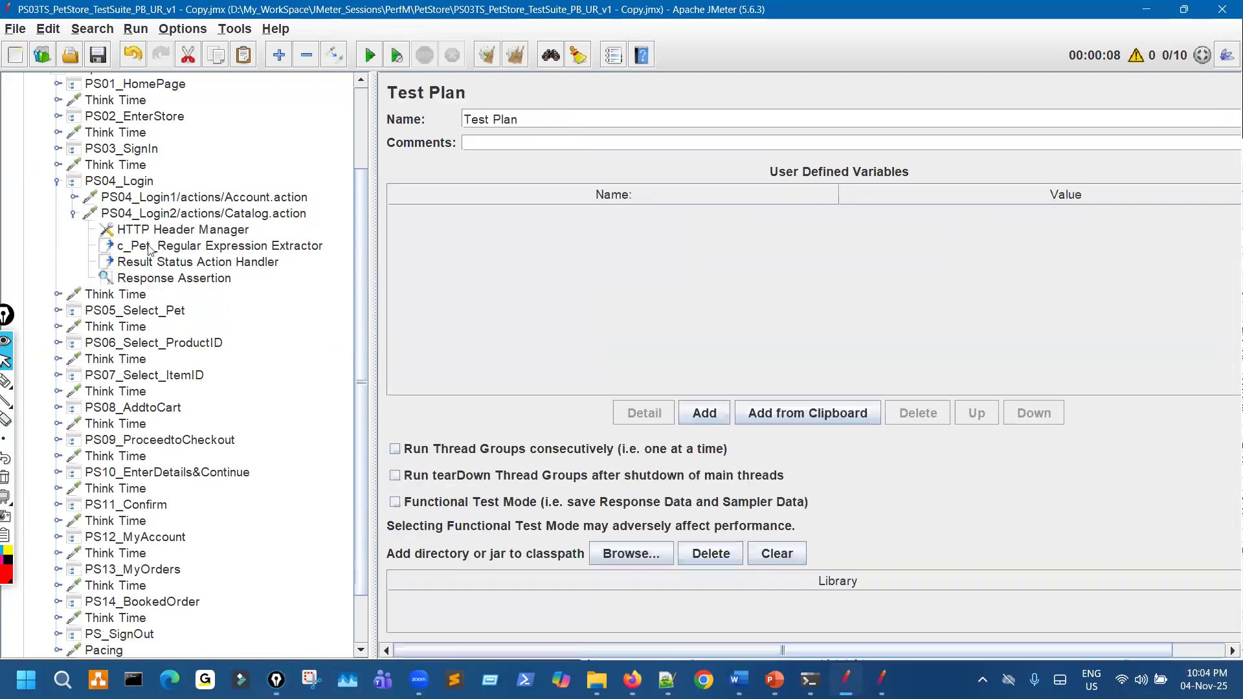
left_click(72, 213)
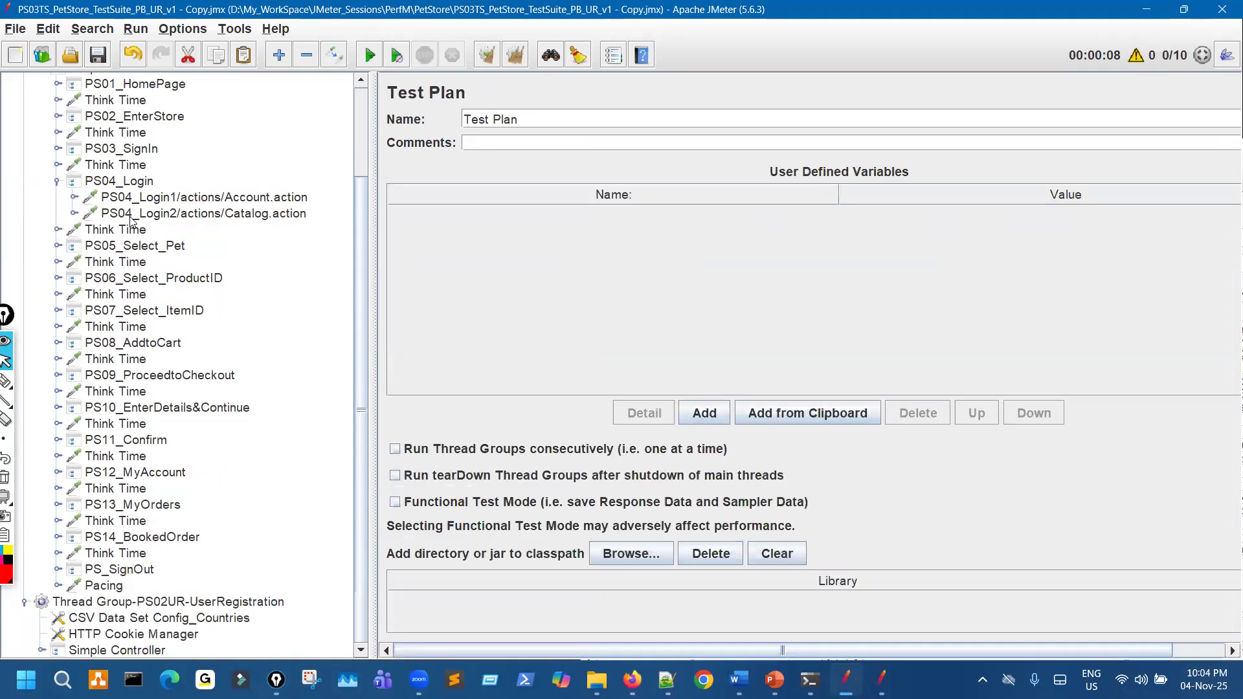
left_click(57, 181)
scroll(27, 194, "up", 3)
left_click(40, 181)
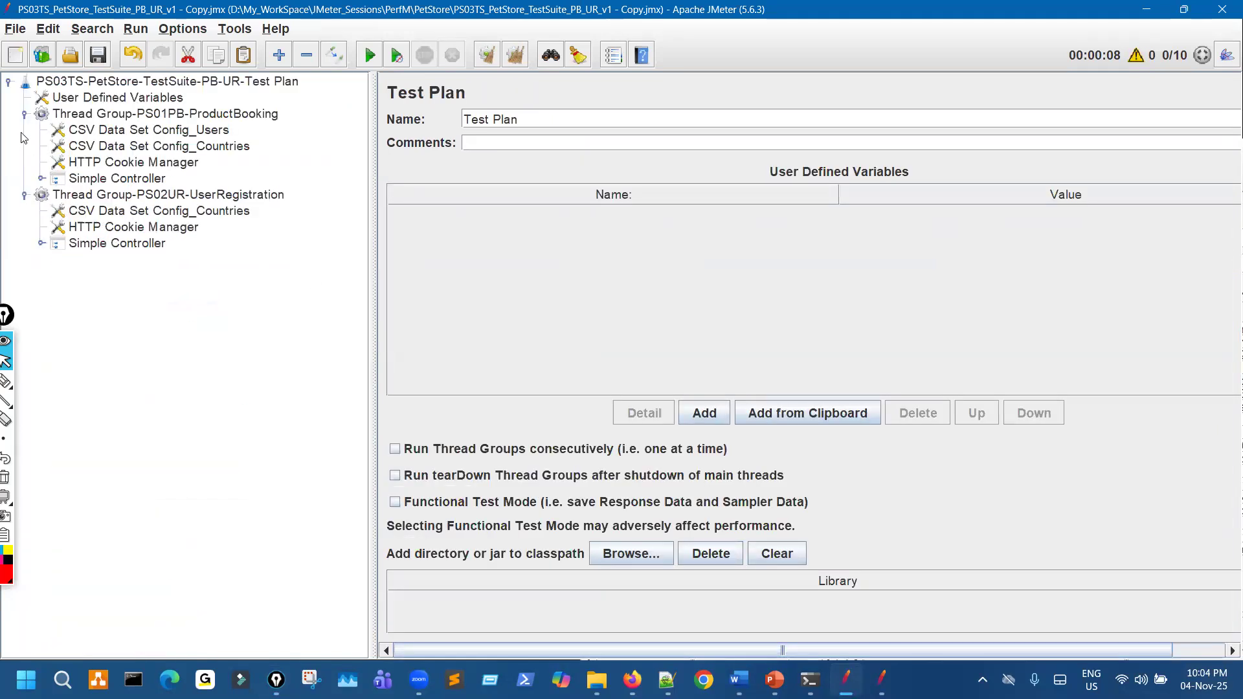
left_click(23, 114)
left_click(24, 130)
Step: Add an Aggregate Report and a View Results Tree at test plan level, with View Results Tree placed above Aggregate Report
left_click(169, 82)
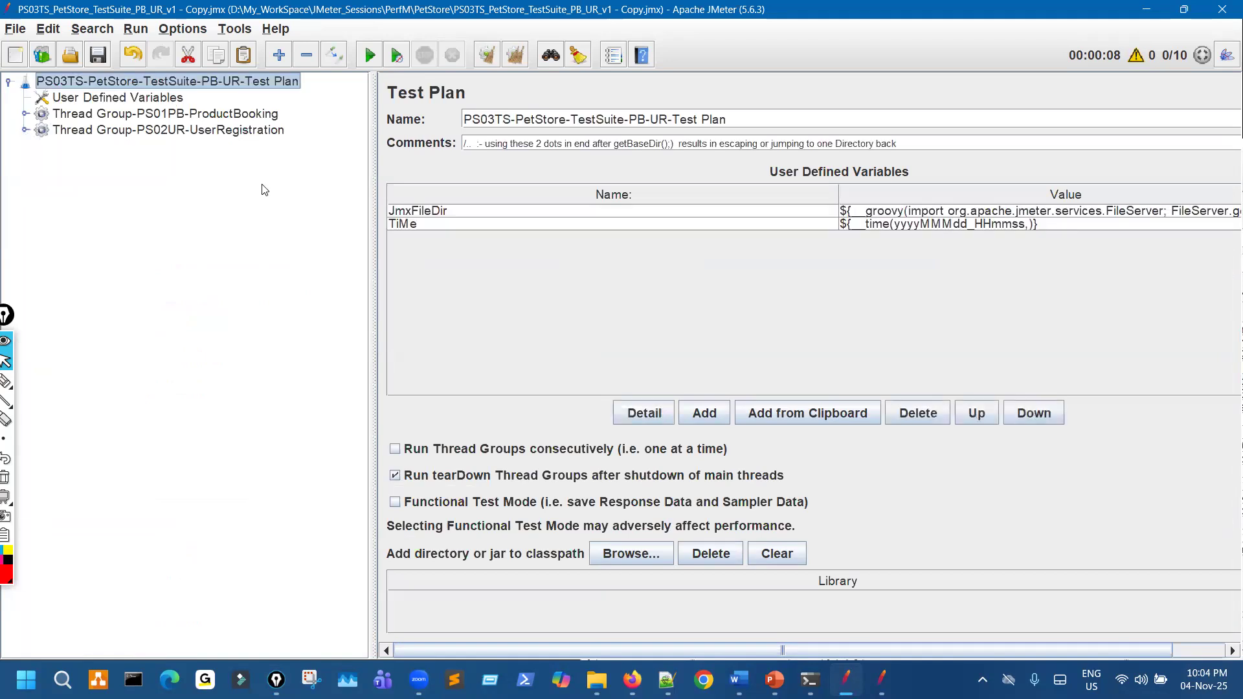
key("ctrl+shift+1")
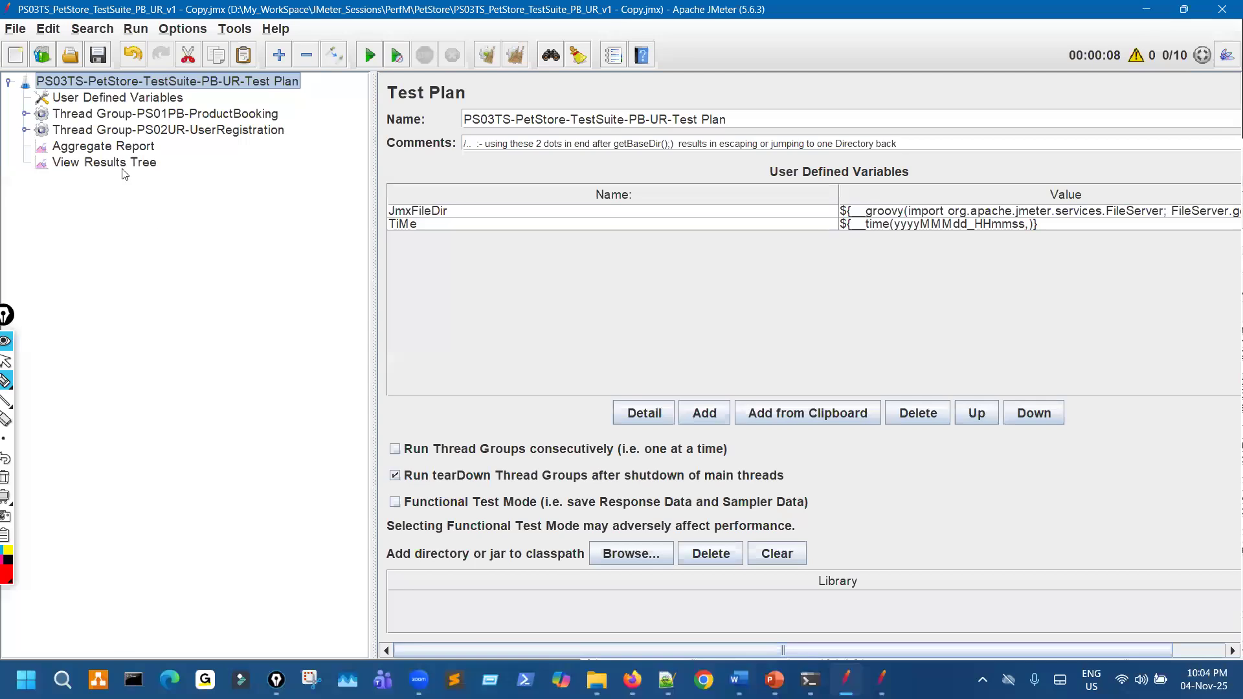
left_click_drag(123, 164, 103, 142)
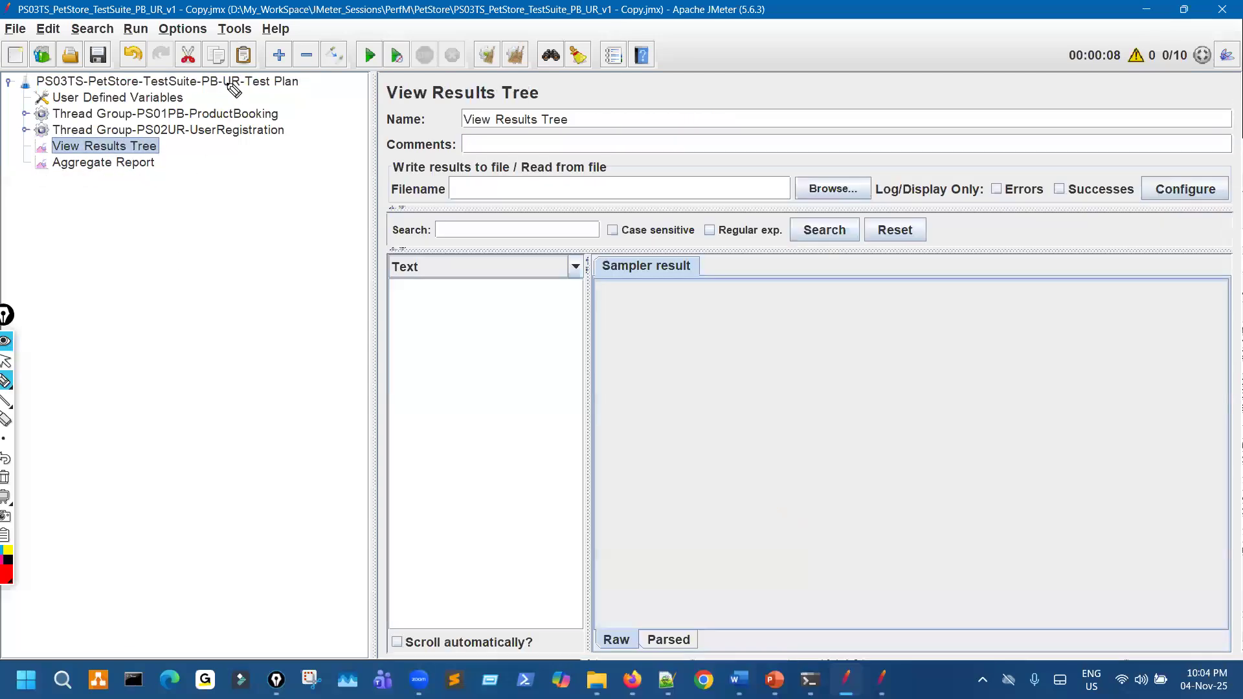
Step: Mark the test plan root and its two listeners in red to show their shared level, and erase the marks
left_click_drag(226, 82, 241, 72)
mouse_move(27, 86)
left_mouse_down()
mouse_move(20, 156)
mouse_move(44, 162)
left_mouse_up()
mouse_move(120, 140)
left_mouse_down()
mouse_move(130, 145)
mouse_move(107, 178)
mouse_move(136, 165)
left_mouse_up()
left_click_drag(175, 83, 226, 115)
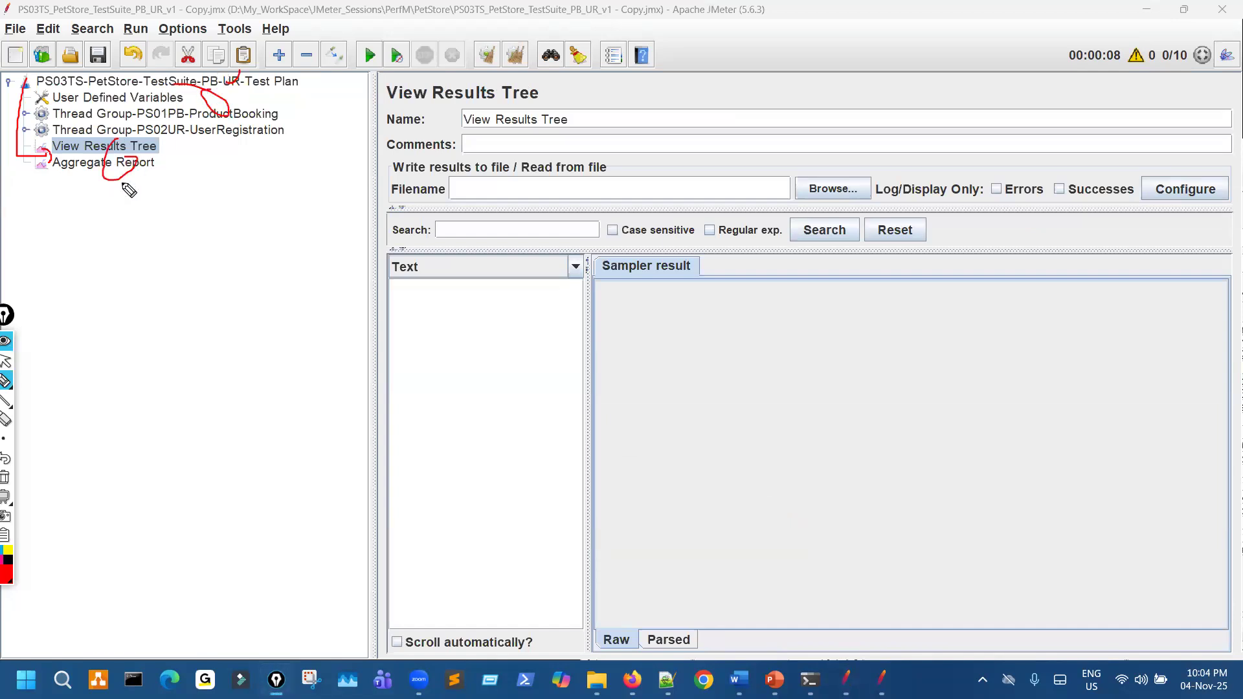
left_click_drag(26, 146, 33, 184)
key("Escape")
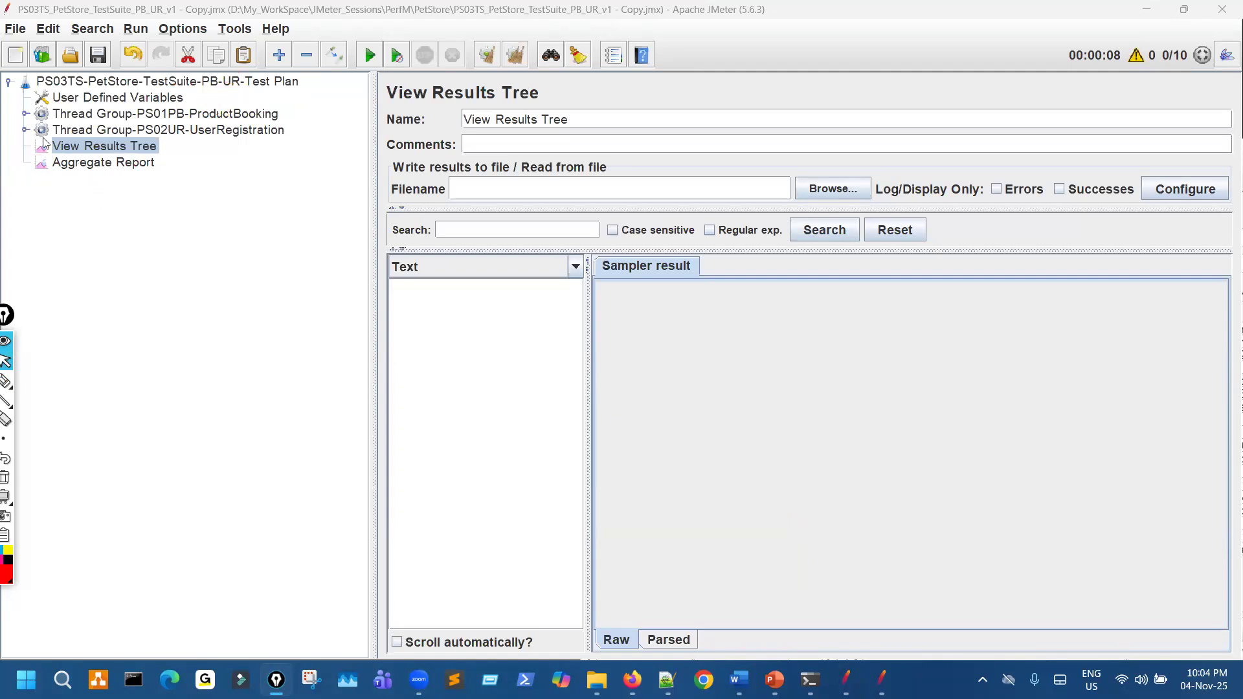
Step: Open User Defined Variables, circle its variable names and values in red, and tick both thread groups
left_click(175, 99)
key("ctrl+shift+2")
left_click_drag(192, 101, 210, 95)
left_click_drag(466, 200, 472, 205)
mouse_move(499, 405)
left_mouse_down()
mouse_move(421, 454)
mouse_move(414, 217)
left_mouse_up()
mouse_move(702, 173)
left_mouse_down()
mouse_move(711, 466)
mouse_move(902, 439)
mouse_move(813, 221)
left_mouse_up()
mouse_move(276, 104)
left_mouse_down()
mouse_move(321, 97)
mouse_move(342, 123)
left_mouse_up()
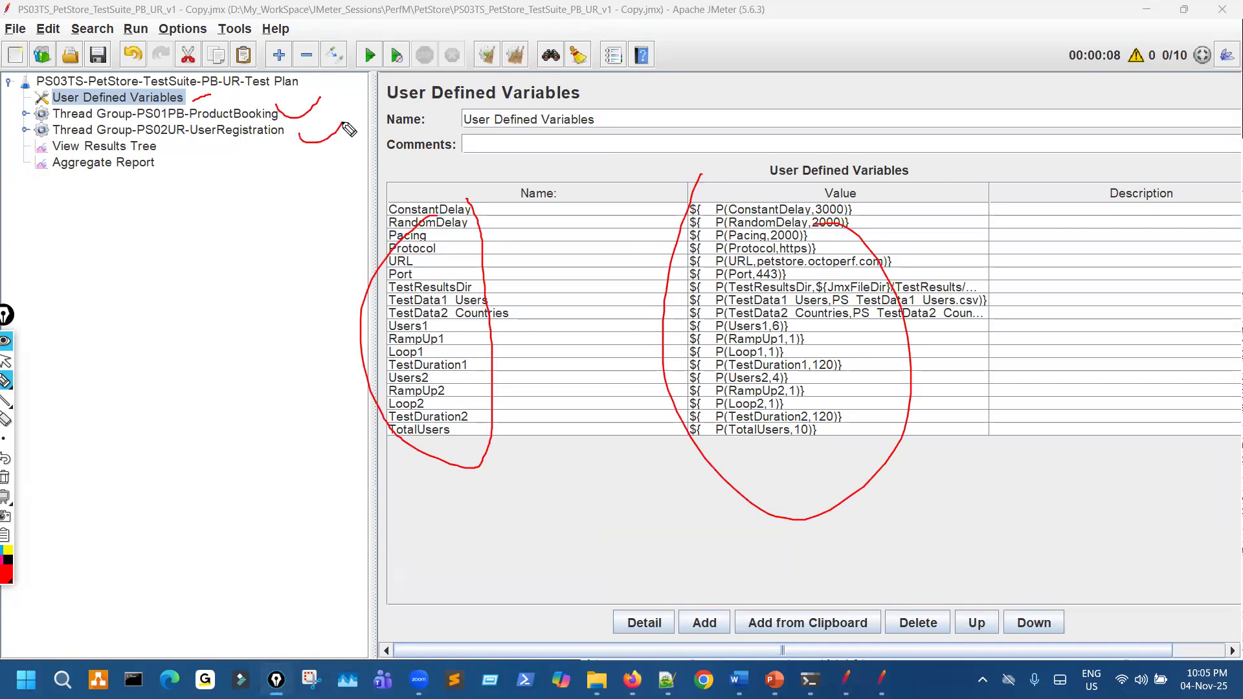
Step: Add red marks around the variable values, the User Defined Variables icon and the thread groups, and erase all marks
left_click_drag(662, 206, 660, 233)
mouse_move(27, 92)
left_mouse_down()
mouse_move(39, 82)
mouse_move(45, 98)
left_mouse_up()
mouse_move(712, 219)
left_mouse_down()
mouse_move(777, 272)
mouse_move(667, 249)
left_mouse_up()
mouse_move(160, 111)
left_mouse_down()
mouse_move(174, 210)
mouse_move(186, 136)
left_mouse_up()
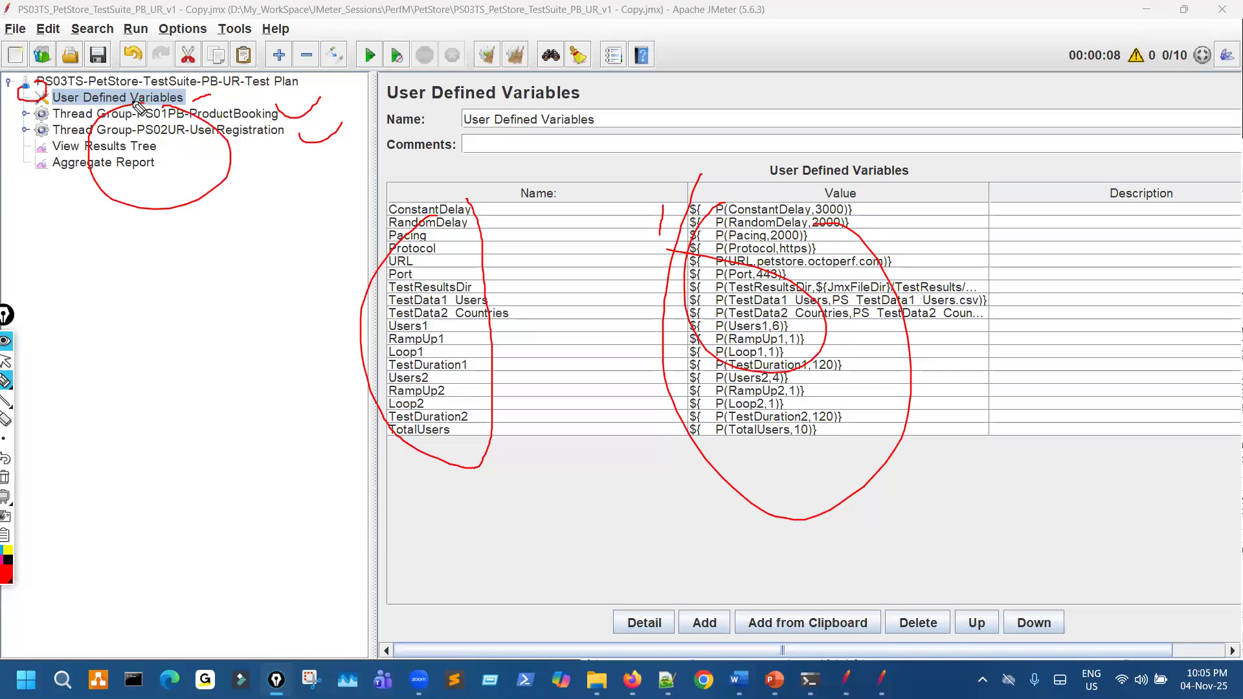
key("ctrl+shift+7")
key("ctrl+shift+2")
Step: Expand Thread Group-PS01PB-ProductBooking, open its HTTP Cookie Manager, and mark its config elements in red
left_click(25, 114)
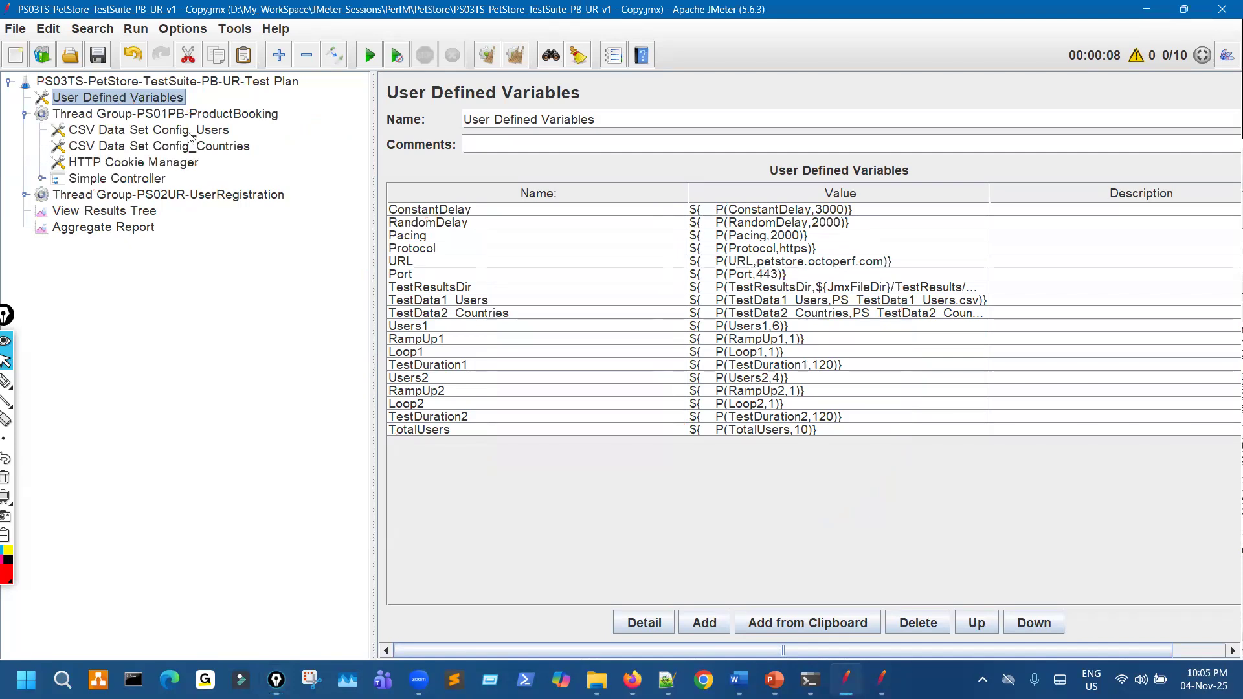
left_click(196, 153)
left_click(186, 165)
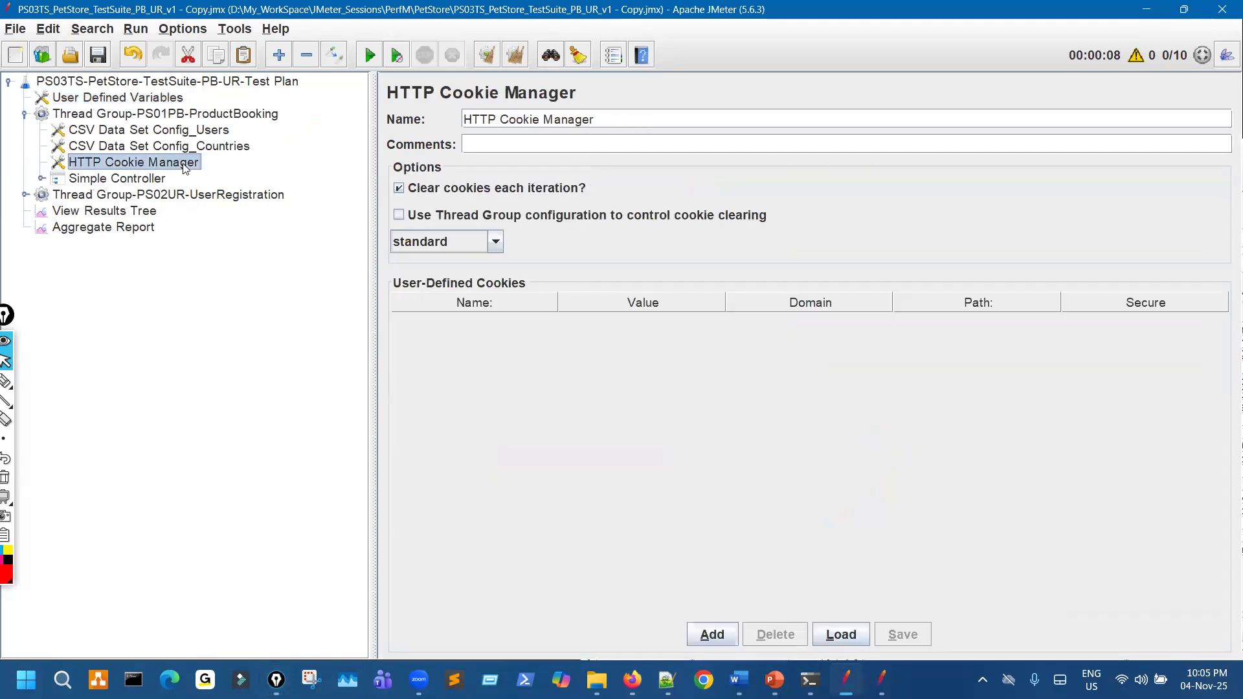
key("ctrl+shift+3")
mouse_move(193, 114)
left_mouse_down()
mouse_move(140, 120)
mouse_move(120, 155)
mouse_move(205, 130)
mouse_move(184, 120)
mouse_move(220, 120)
mouse_move(232, 155)
left_mouse_up()
left_click_drag(153, 158, 184, 152)
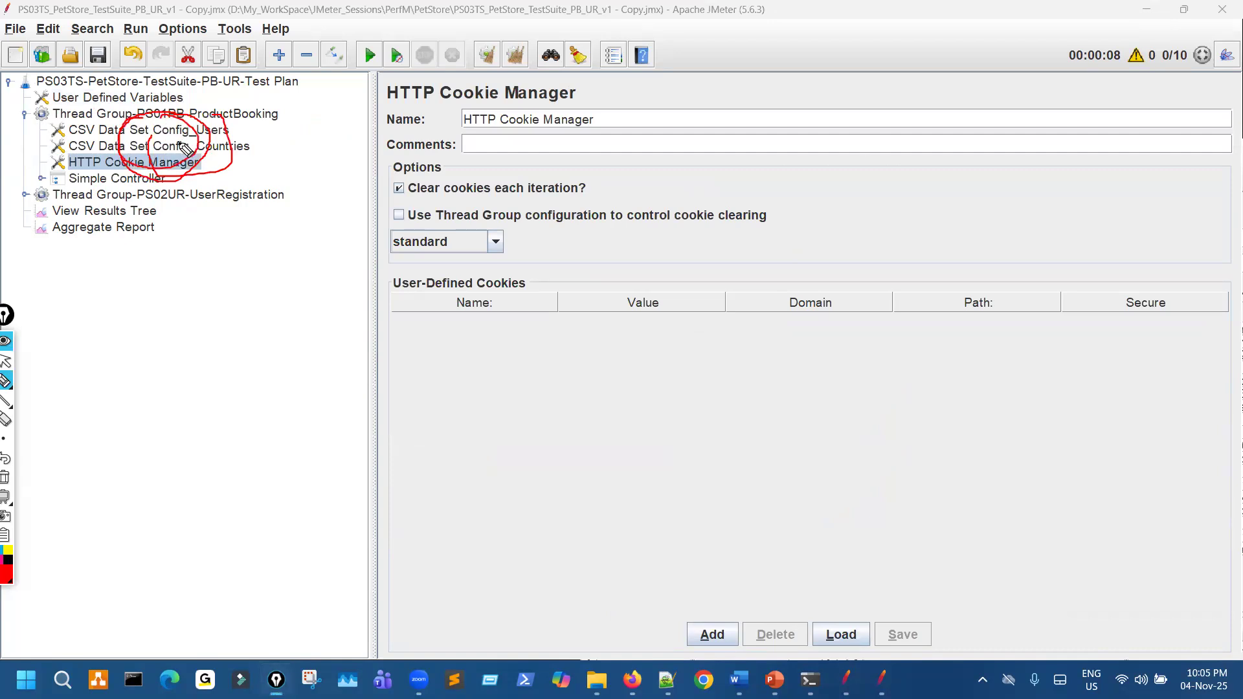
left_click_drag(167, 170, 194, 158)
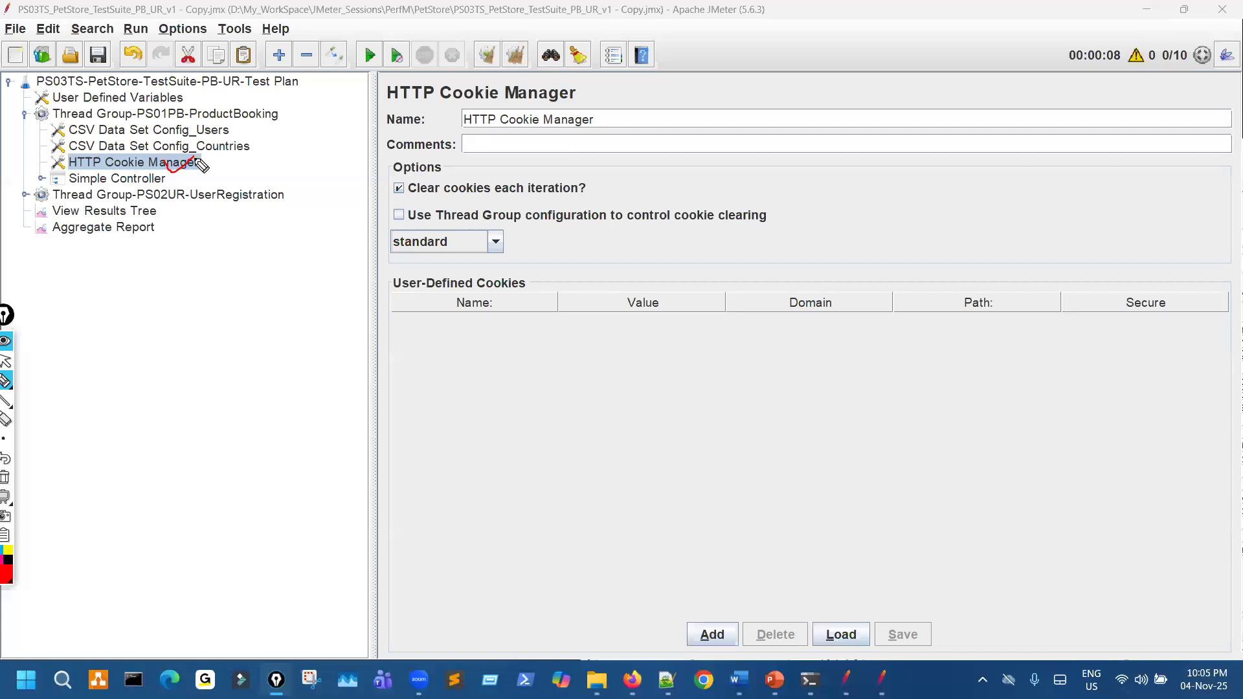
Step: Expand Thread Group-PS02UR-UserRegistration, mark the config elements of both thread groups in red, and erase the marks
left_click(25, 194)
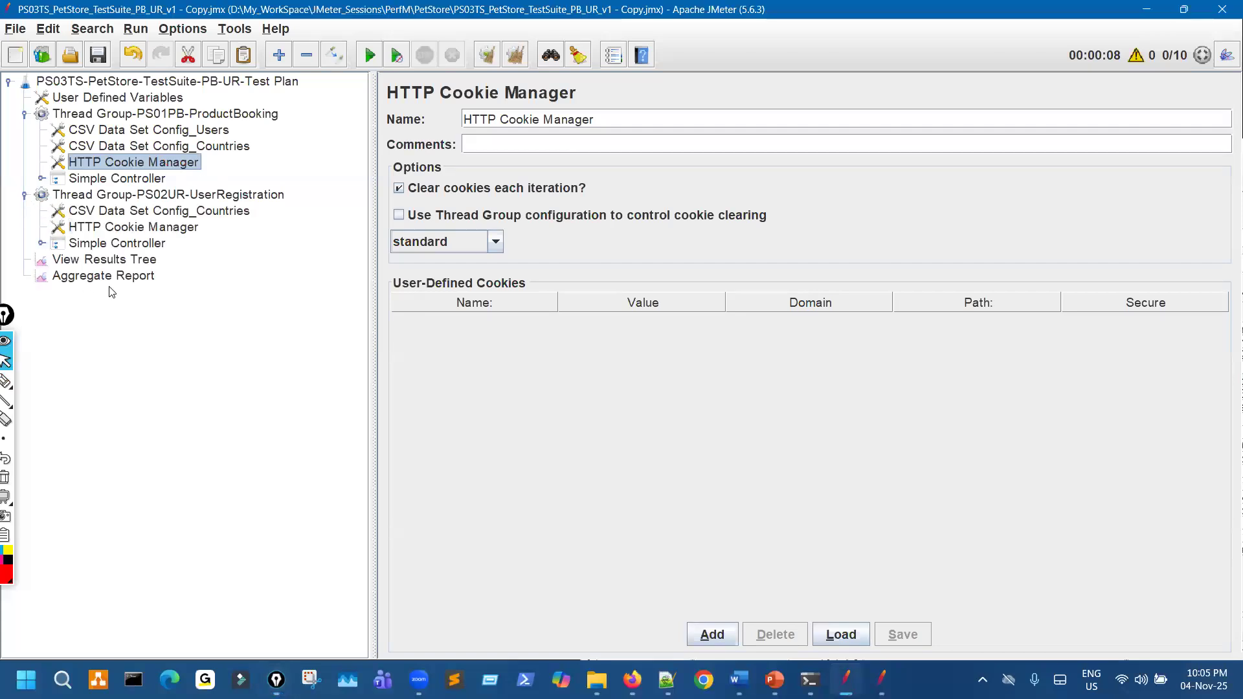
left_click_drag(173, 228, 217, 209)
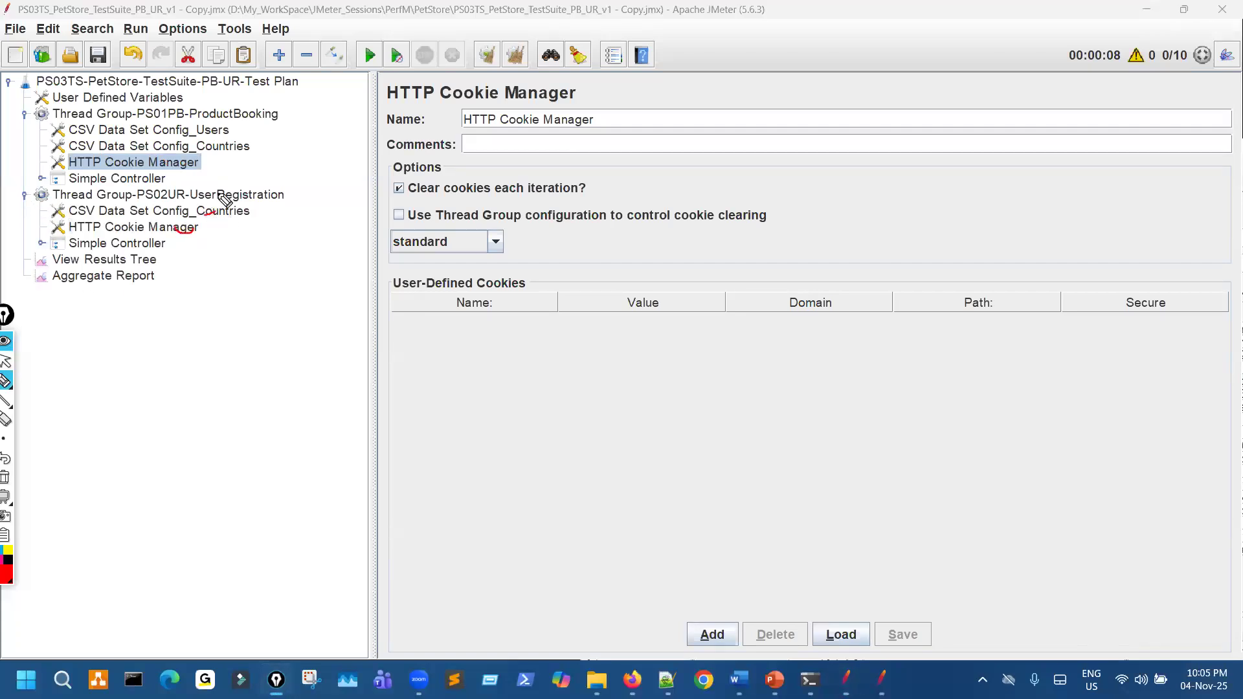
mouse_move(204, 125)
left_mouse_down()
mouse_move(208, 161)
mouse_move(114, 139)
mouse_move(174, 109)
left_mouse_up()
left_click_drag(193, 204, 150, 220)
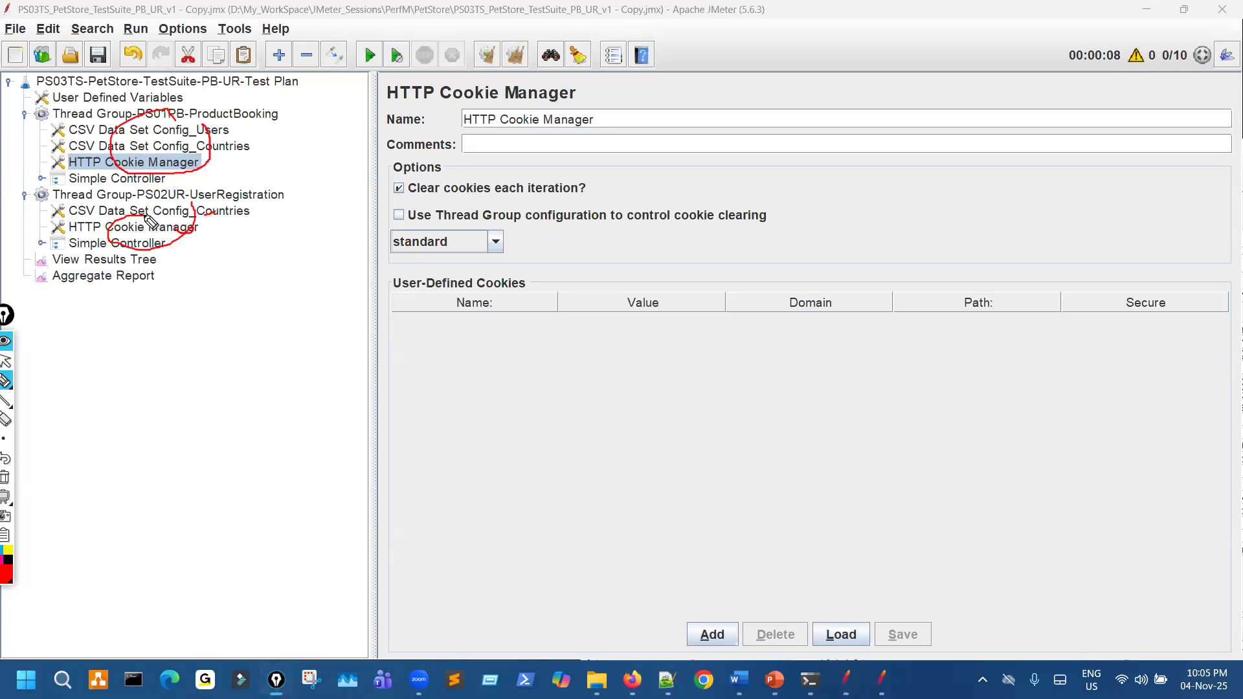
key("ctrl+shift+7")
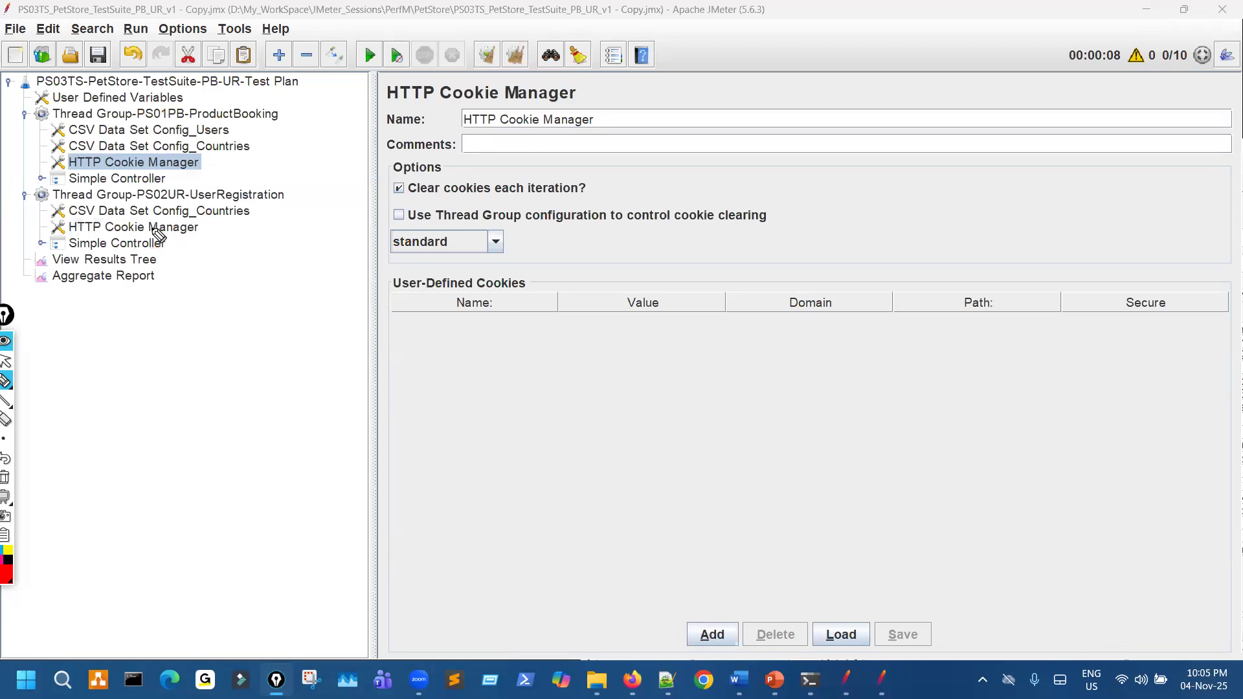
Step: Mark Thread Group-PS01PB-ProductBooking and circle its CSV Data Set Config and HTTP Cookie Manager elements in red
key("ctrl+shift+2")
key("ctrl+shift+1")
left_click_drag(201, 214, 223, 193)
left_click_drag(203, 130, 221, 136)
left_click_drag(202, 77, 204, 86)
key("ctrl+shift+c")
mouse_move(196, 123)
left_mouse_down()
mouse_move(194, 167)
mouse_move(258, 113)
left_mouse_up()
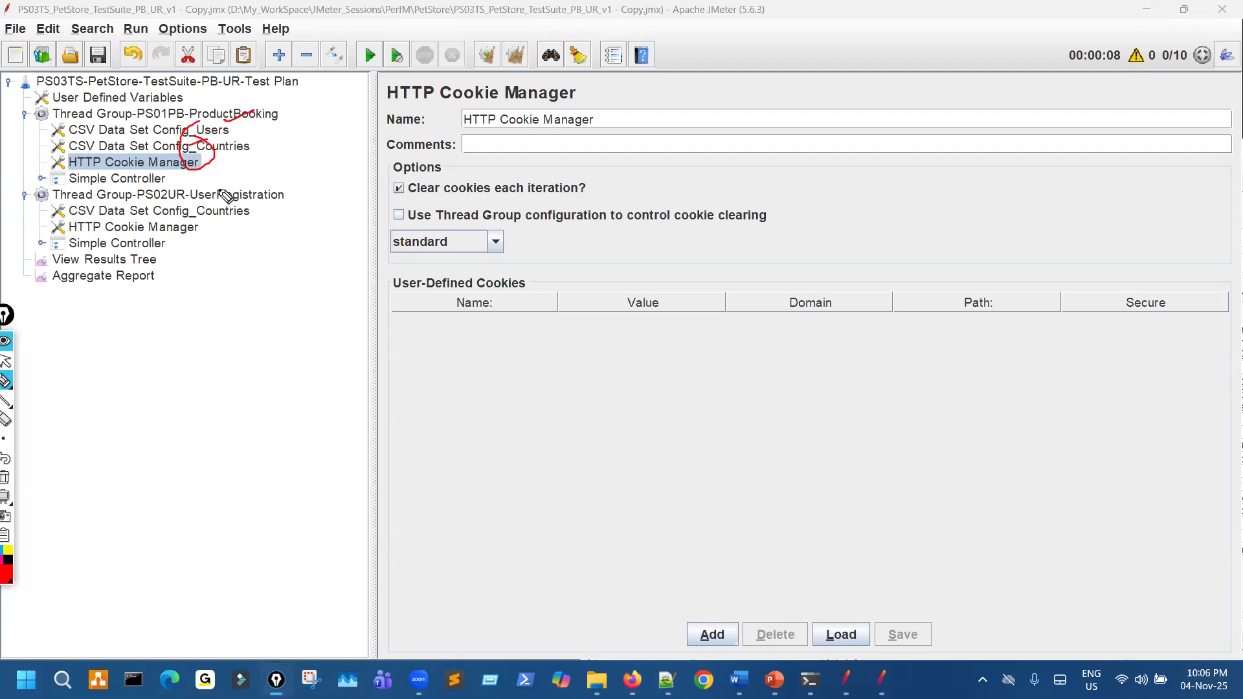
Step: Circle the config elements' scope under Thread Group-PS02UR-UserRegistration, tick that thread group, and erase all marks
left_click_drag(213, 223, 211, 236)
left_click_drag(218, 132, 197, 162)
left_click_drag(216, 219, 226, 224)
mouse_move(266, 203)
left_mouse_down()
mouse_move(280, 211)
mouse_move(302, 196)
left_mouse_up()
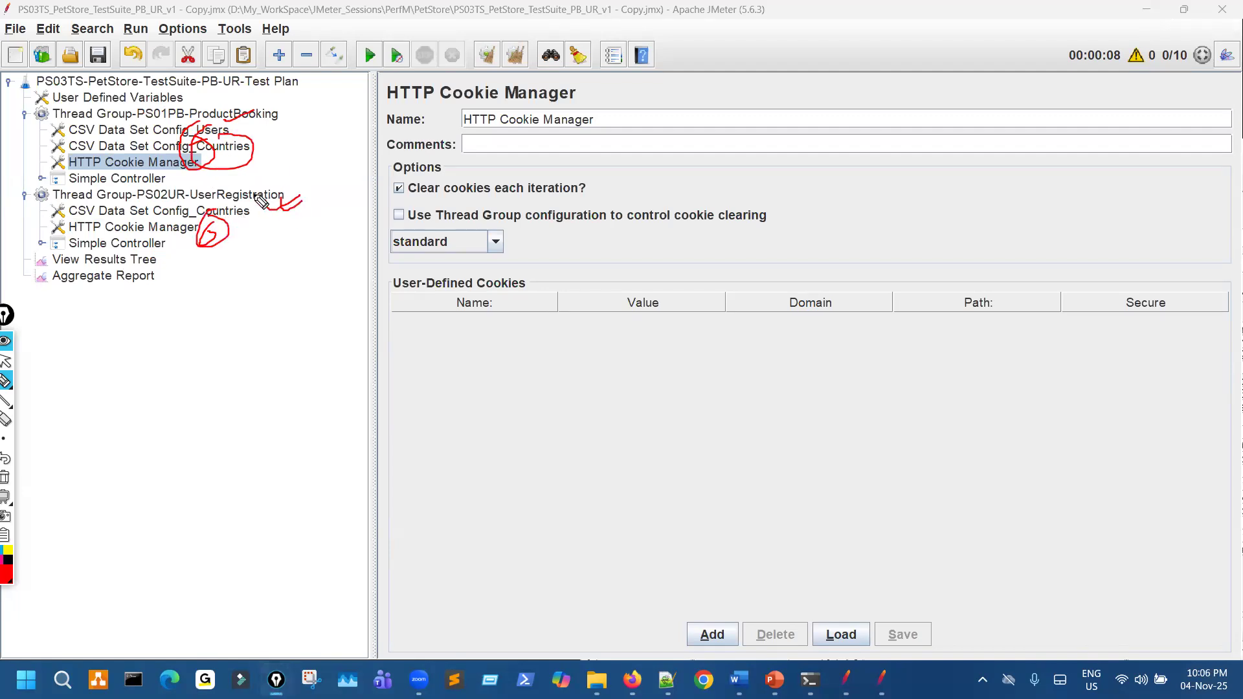
key("ctrl+shift+7")
key("ctrl+shift+2")
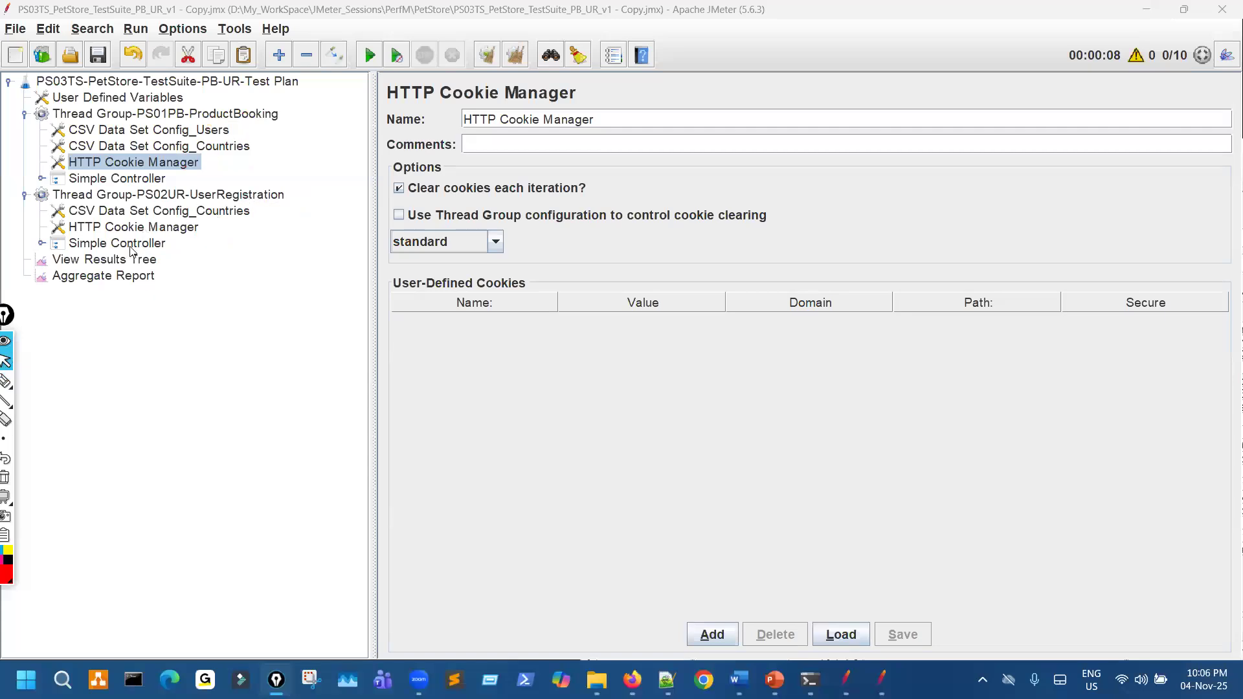
Step: Expand ProductBooking's Simple Controller down to the PS02_EnterStore/actions/Catalog.action sampler's child elements and widen the test plan tree
left_click(41, 179)
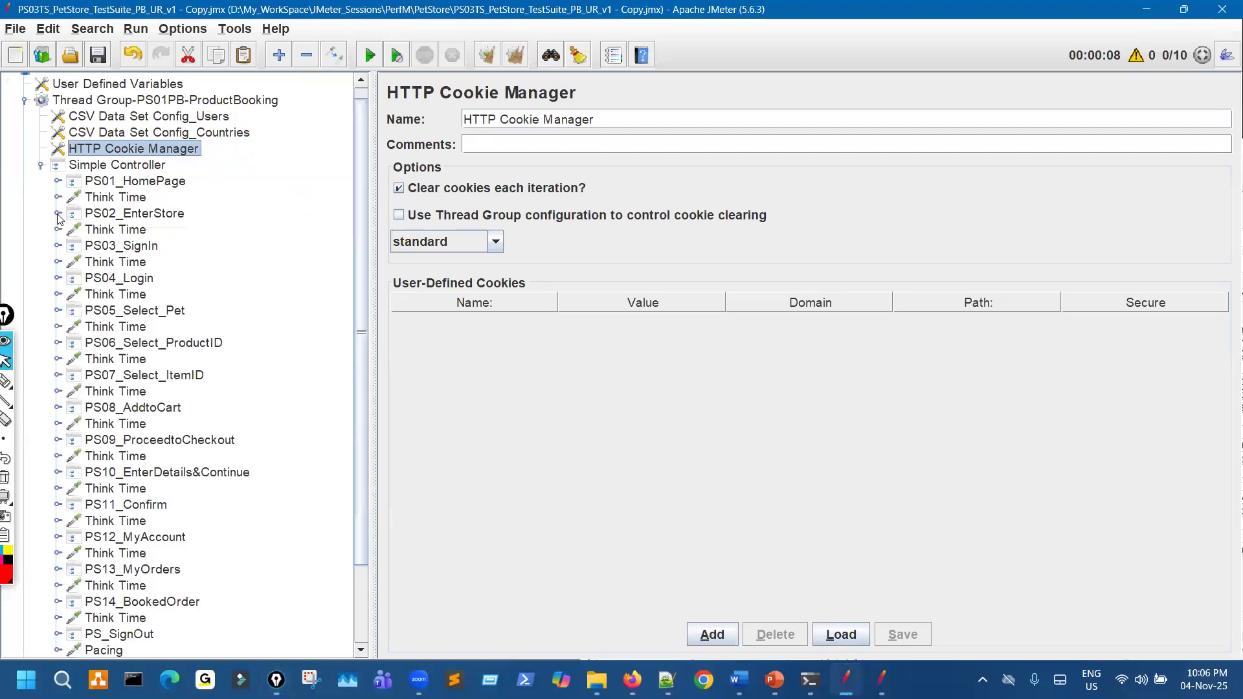
left_click(58, 213)
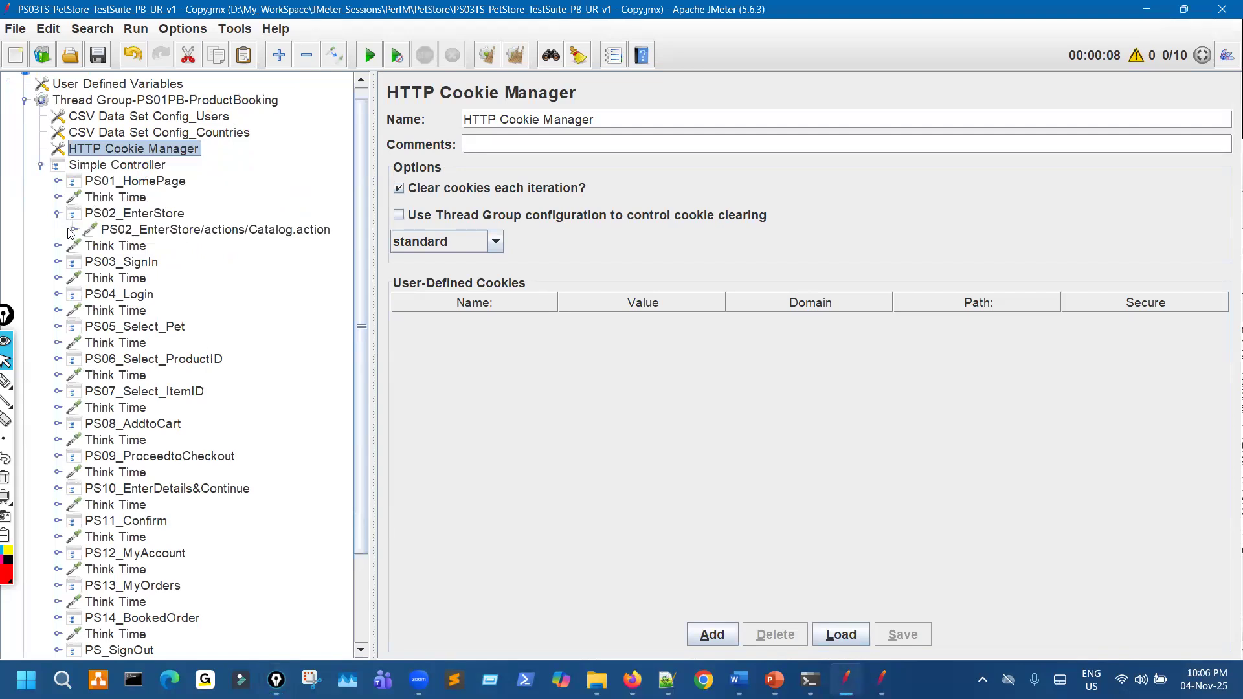
left_click(72, 230)
left_click_drag(360, 244, 505, 245)
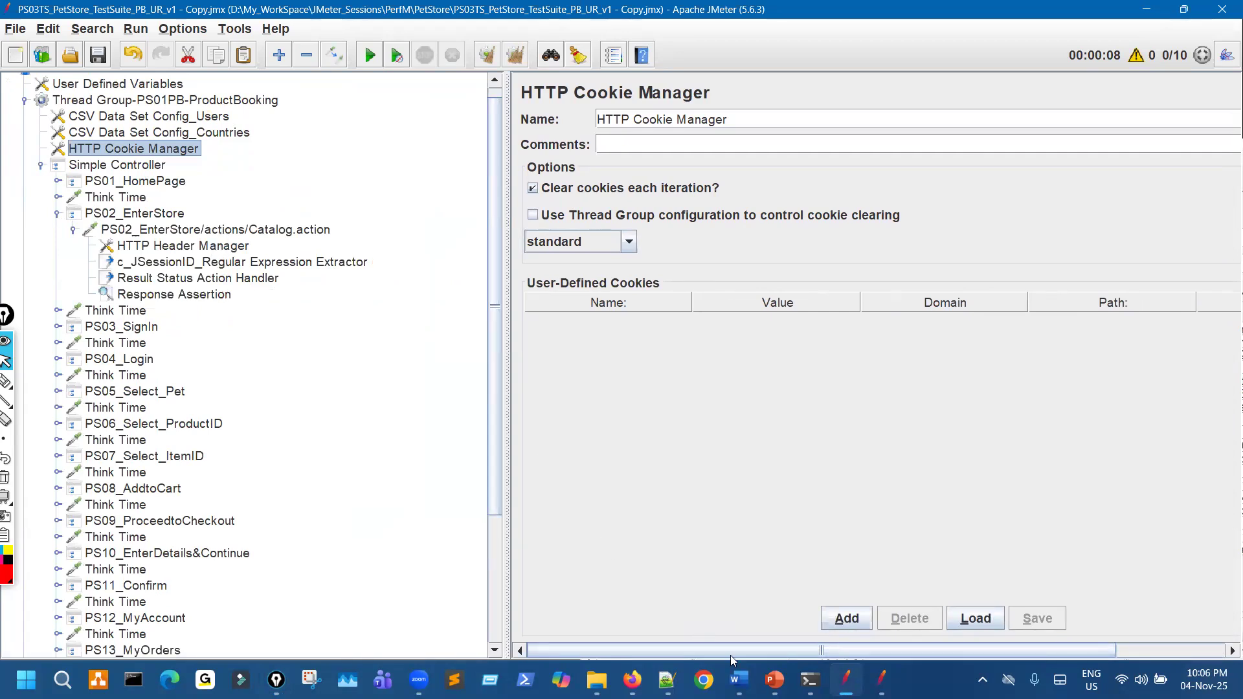
Step: Switch to the PowerPoint slide on JMeter element scope and mark the Post-Processors wording in red
key("alt+Tab")
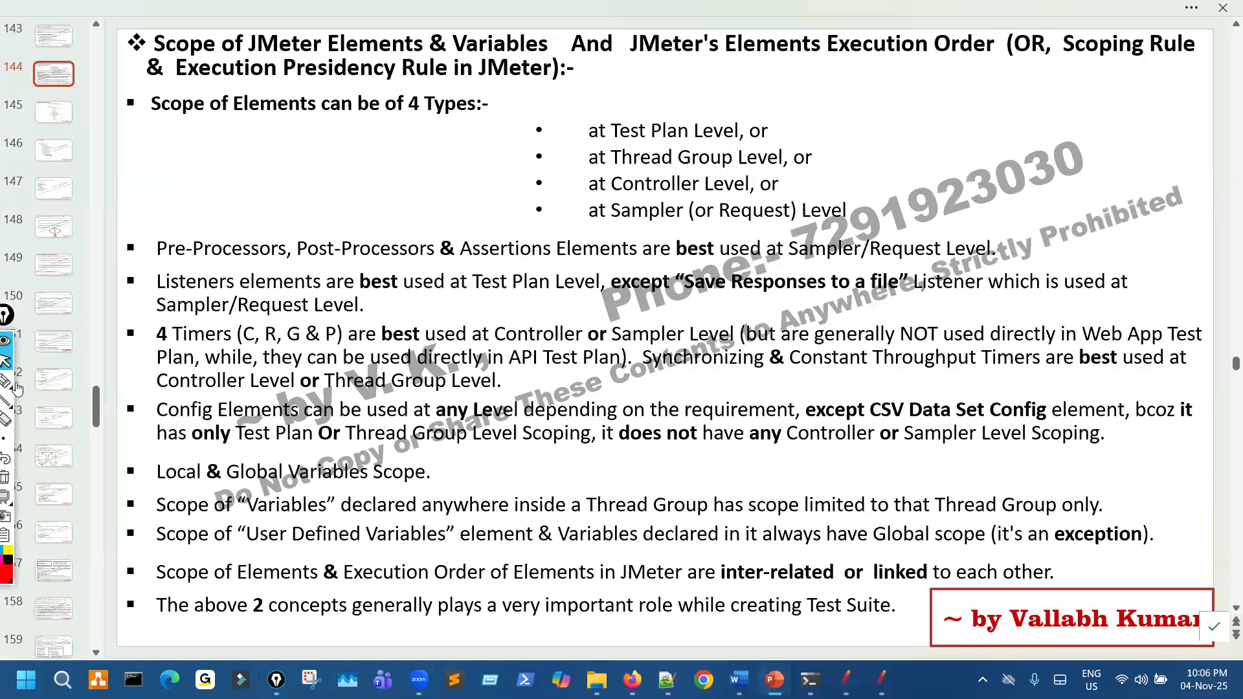
left_click_drag(321, 275, 376, 263)
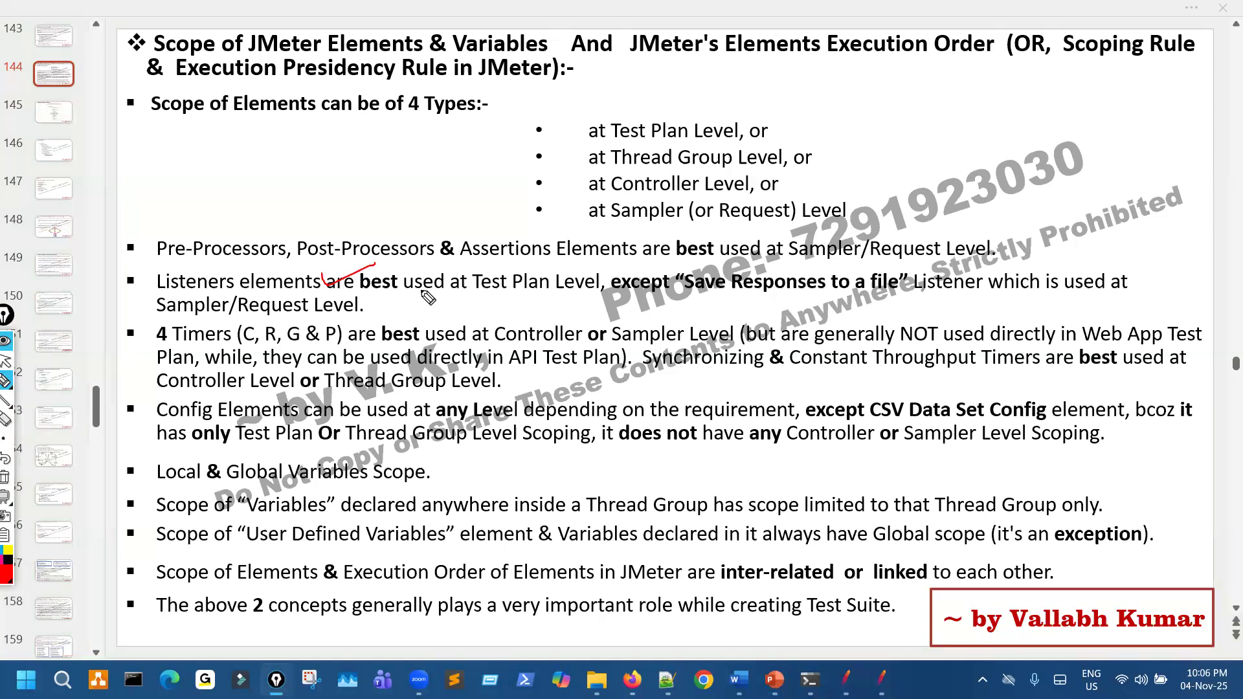
Step: Leave drawing mode and move the Pre-Processors, Post-Processors & Assertions bullet directly below the Listeners bullet
key("Escape")
left_click_drag(192, 250, 1014, 248)
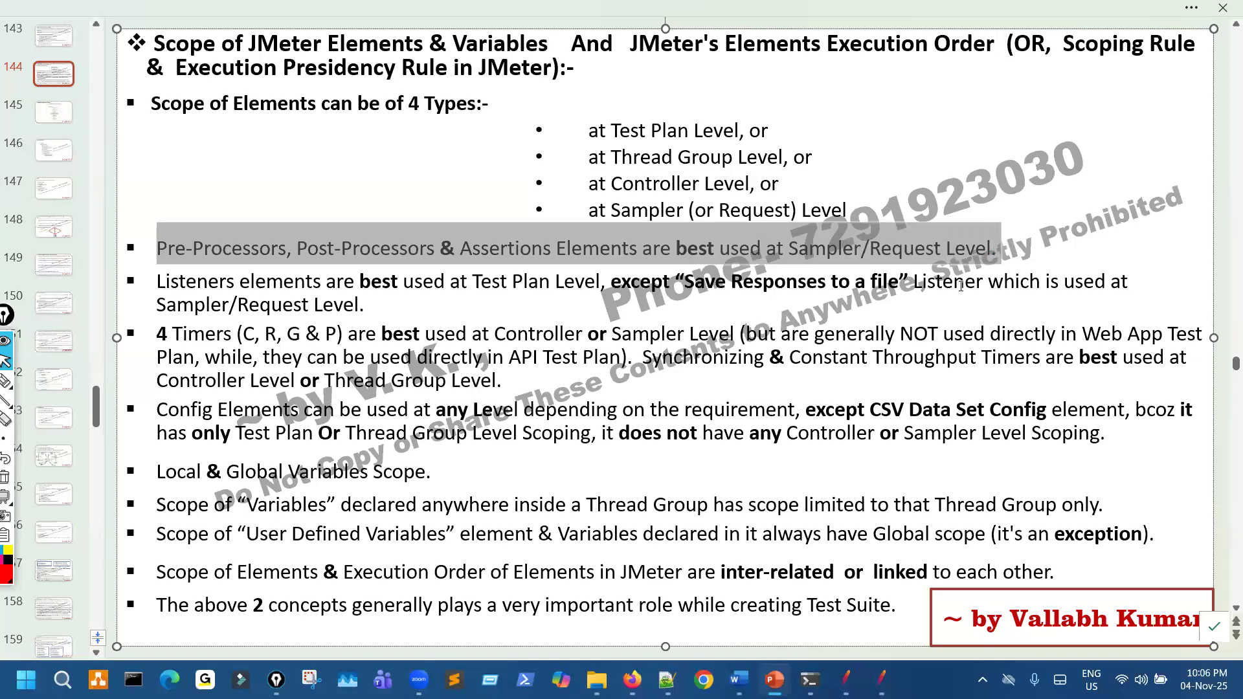
key("Delete")
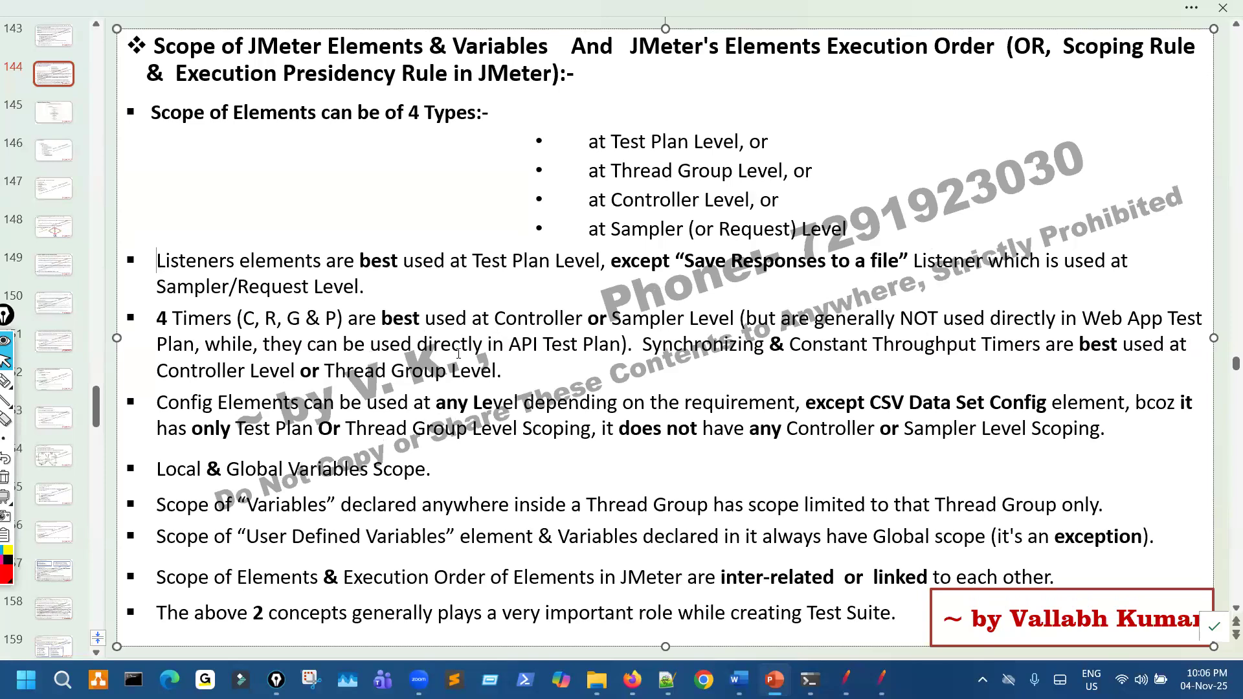
left_click(379, 286)
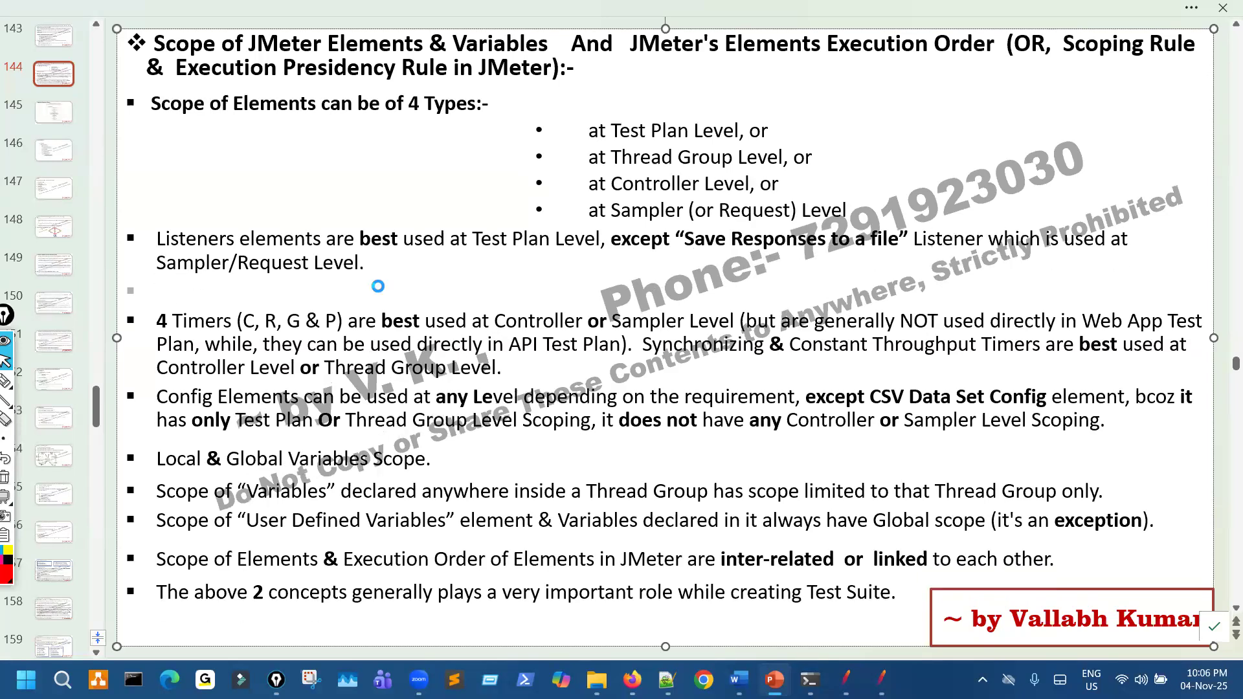
key("Return")
key("ctrl+v")
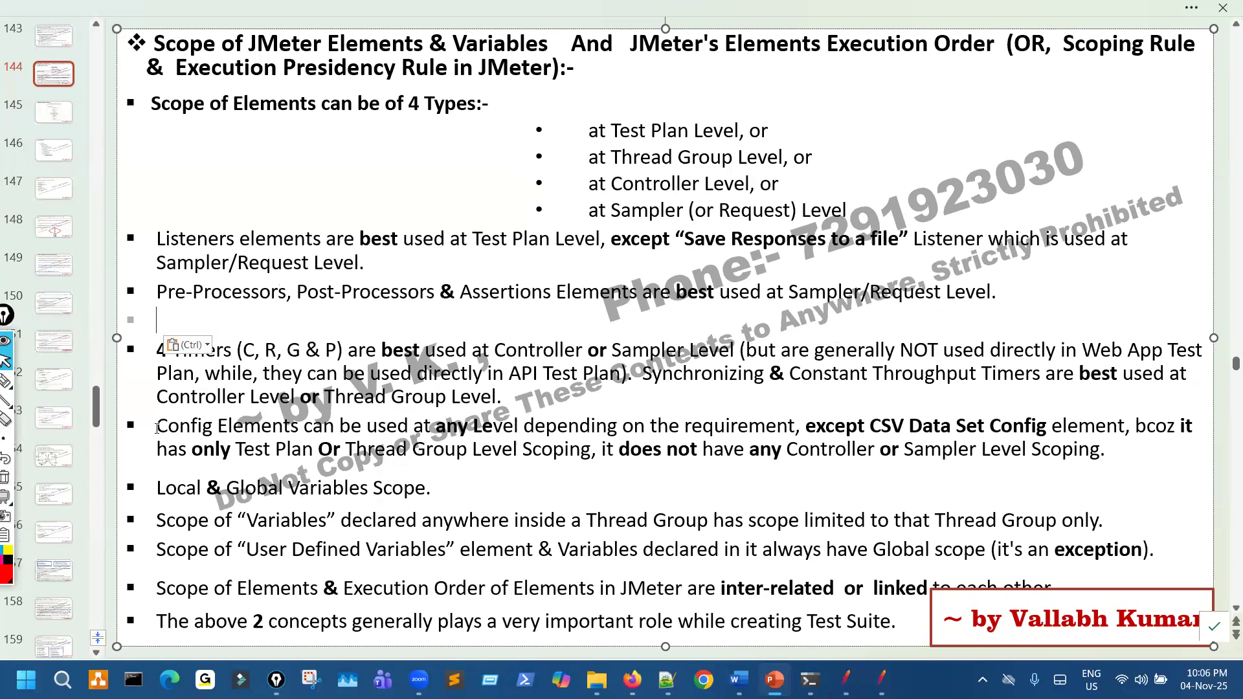
Step: Move the Config Elements bullet between the Listeners bullet and the Pre-Processors bullet, removing the leftover blank bullets
left_click_drag(160, 425, 1154, 457)
key("ctrl+x")
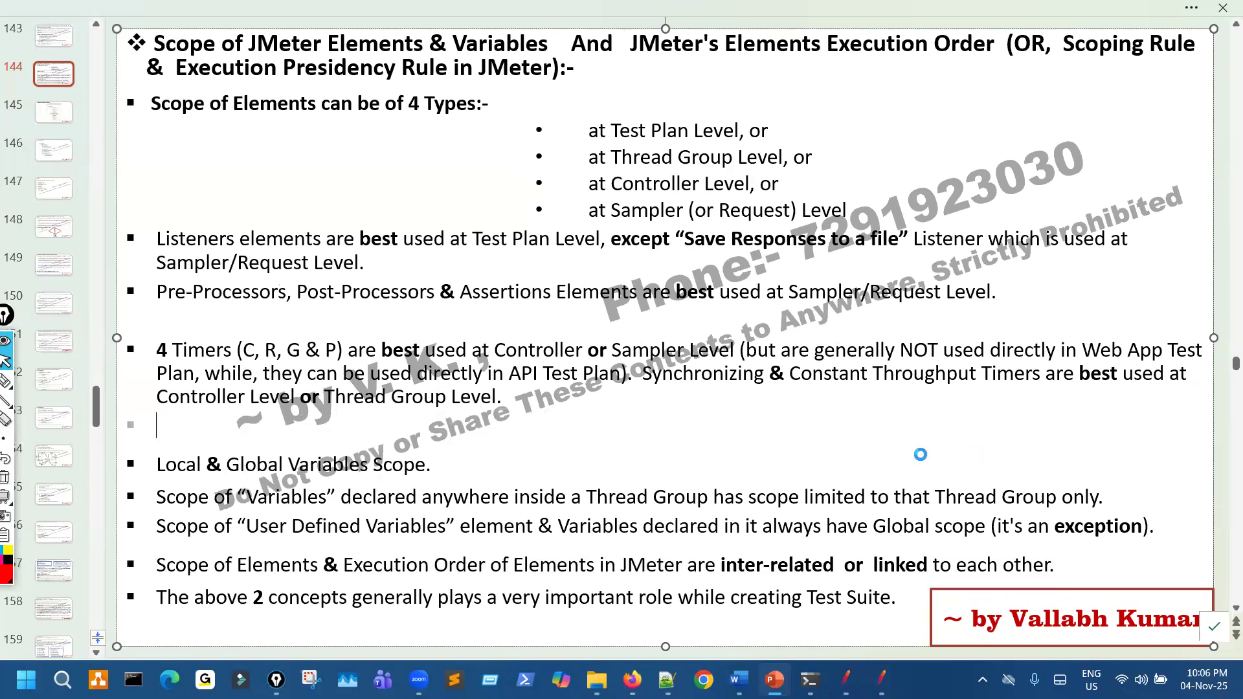
key("BackSpace")
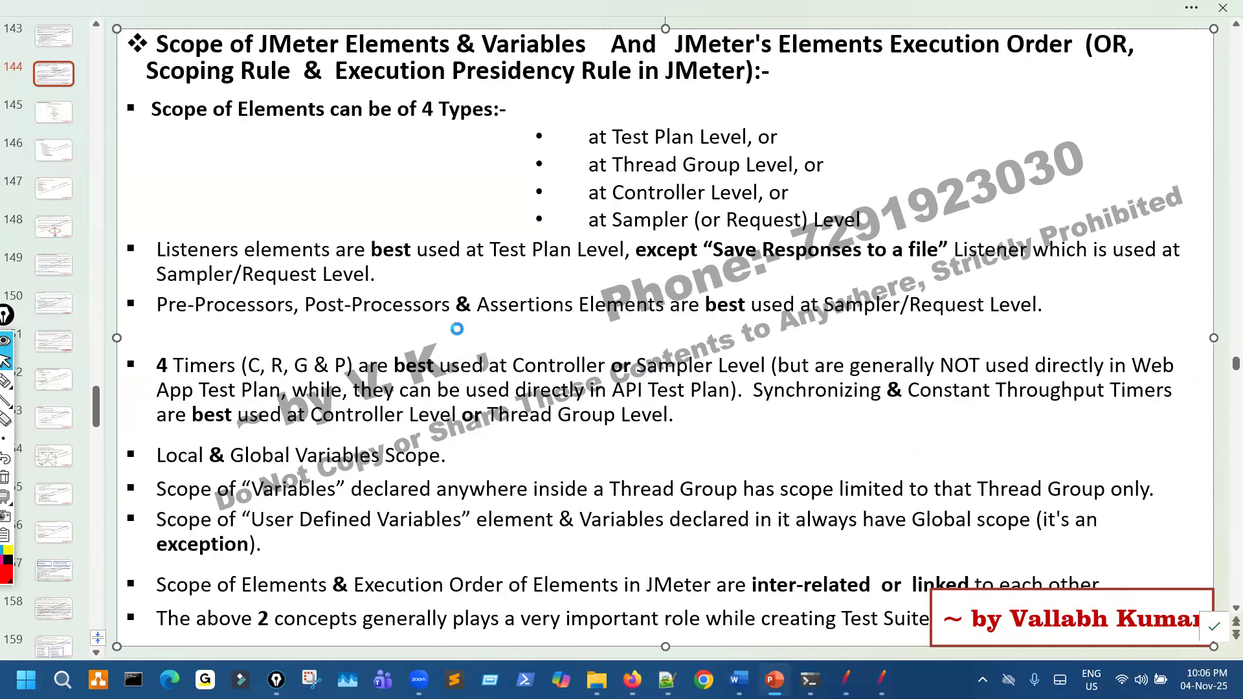
key("BackSpace")
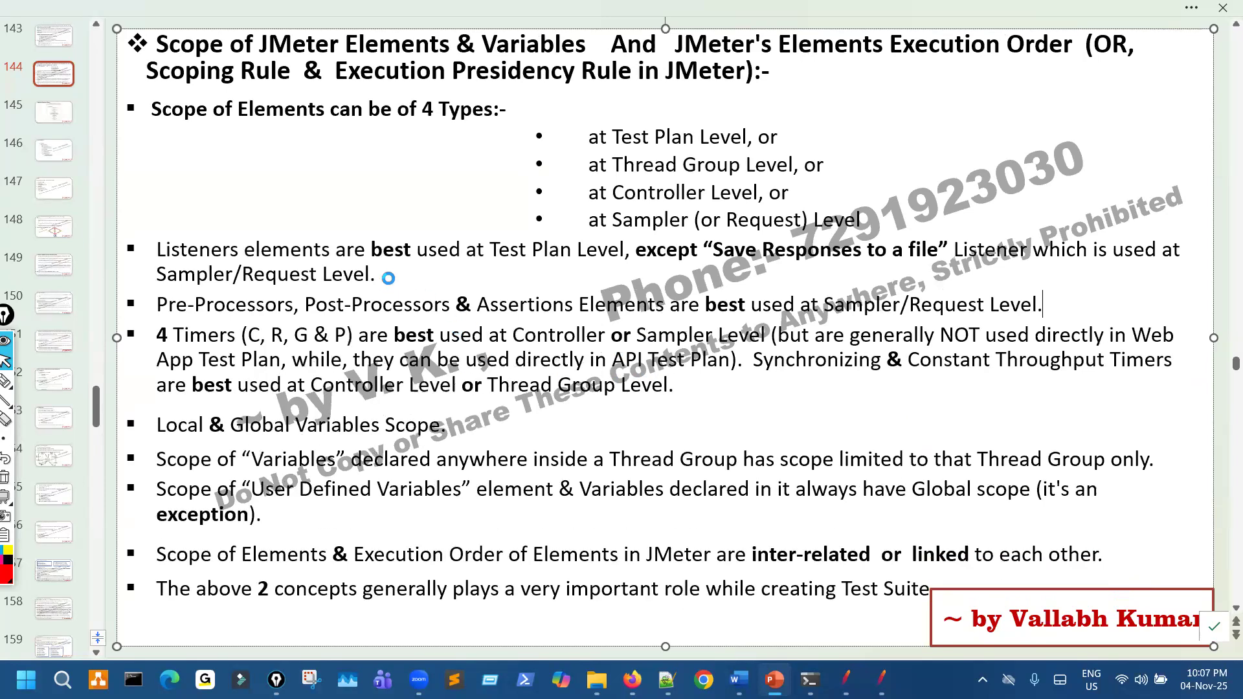
key("Return")
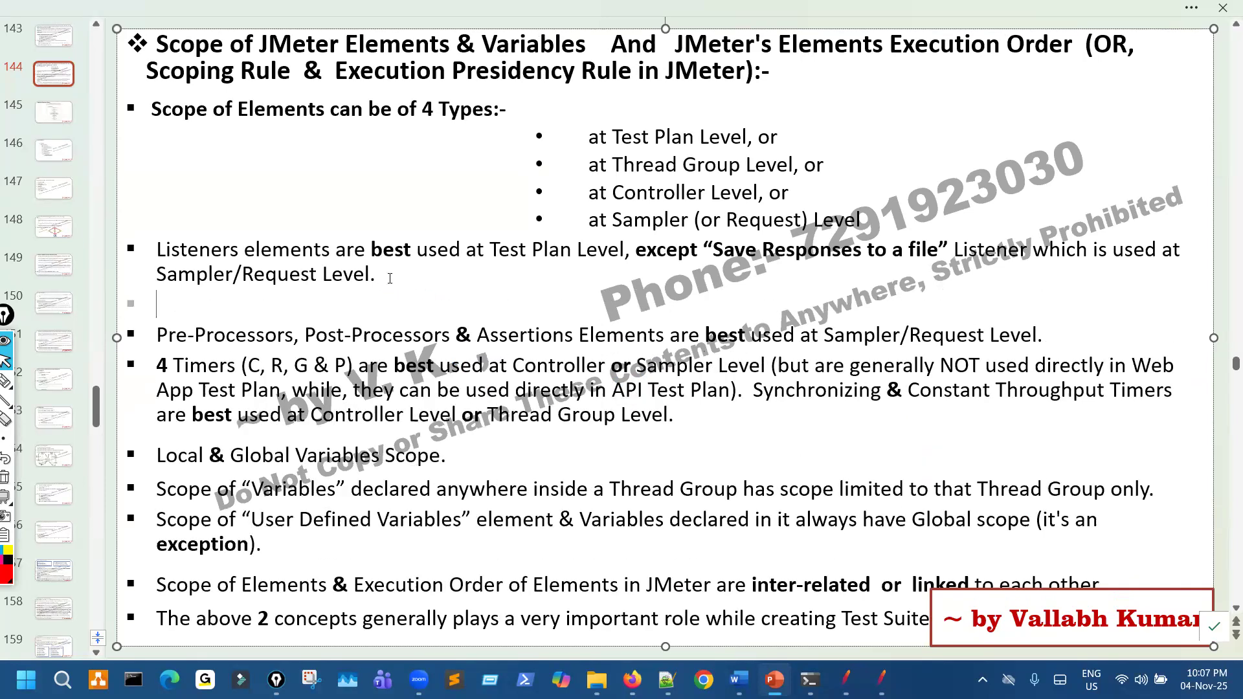
key("ctrl+v")
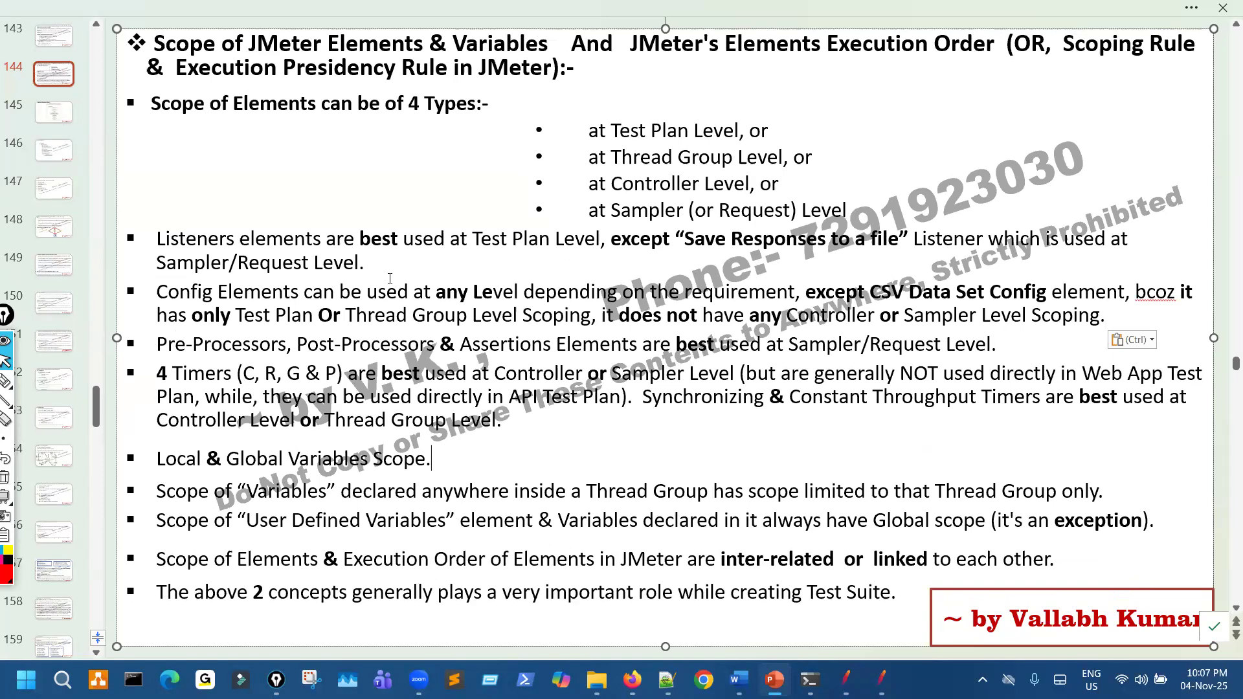
Step: Undo and redo the bullet moves to compare the original and rearranged orders, ending on the rearranged order
key("ctrl+z")
key("ctrl+z")
key("ctrl+z")
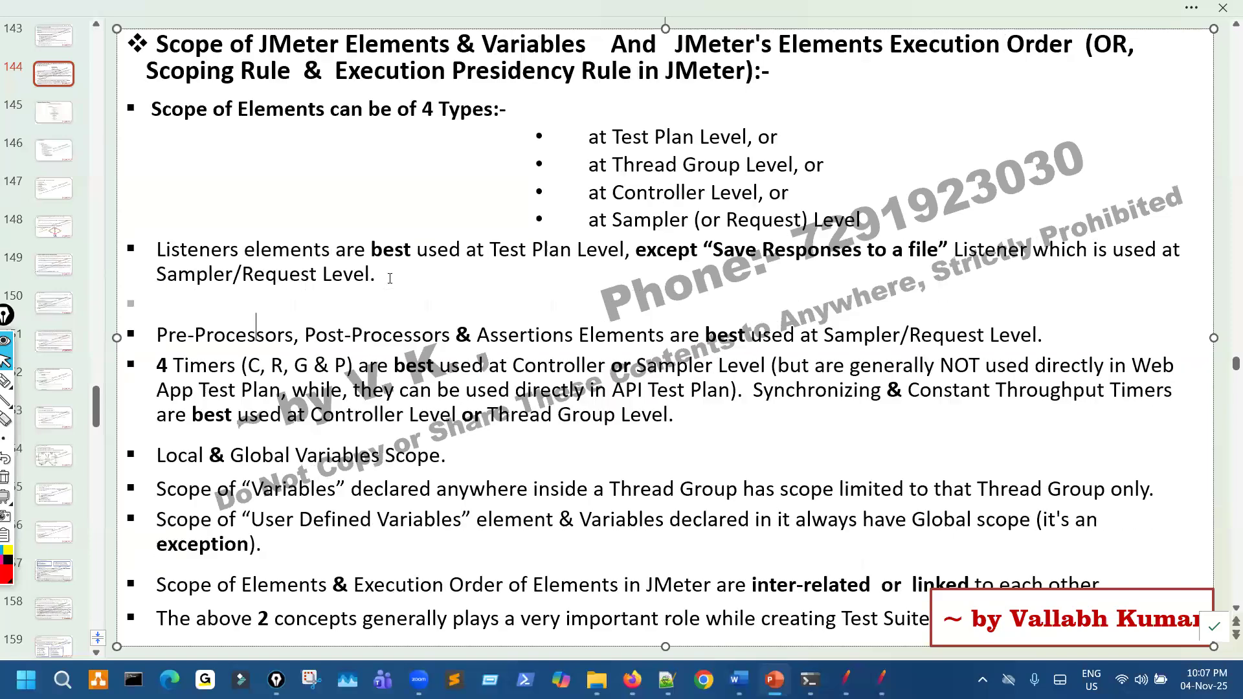
key("ctrl+y")
key("ctrl+y")
key("ctrl+y")
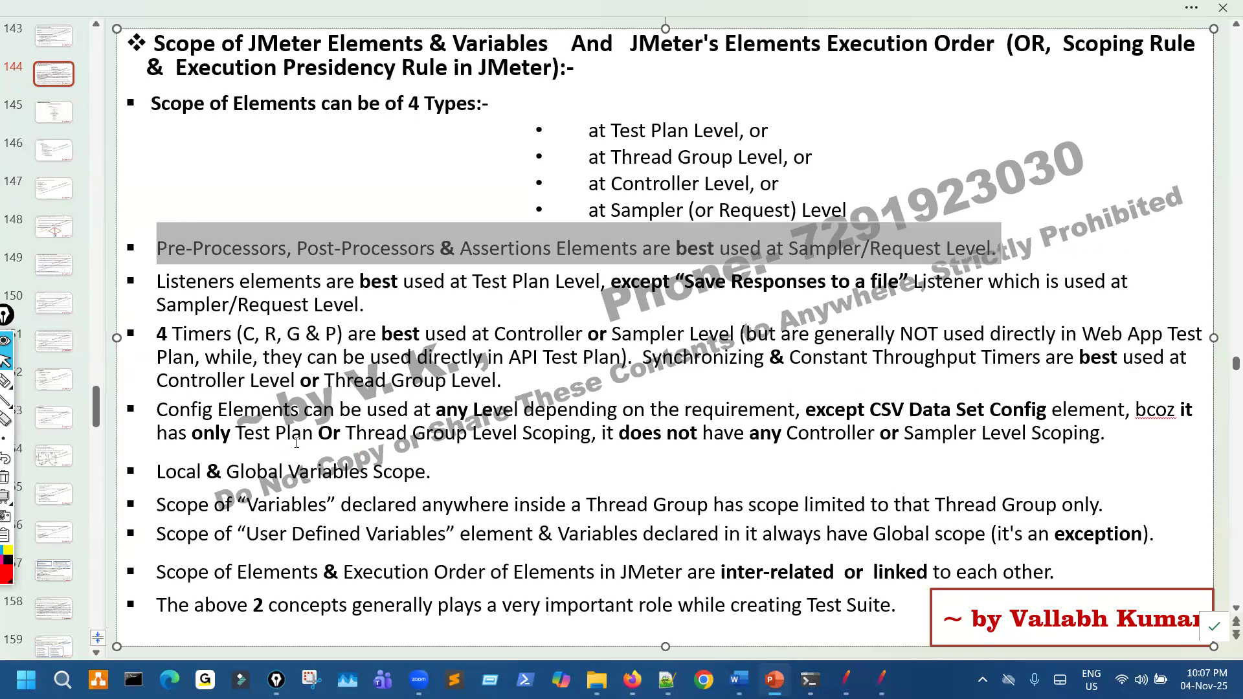
left_click(434, 384)
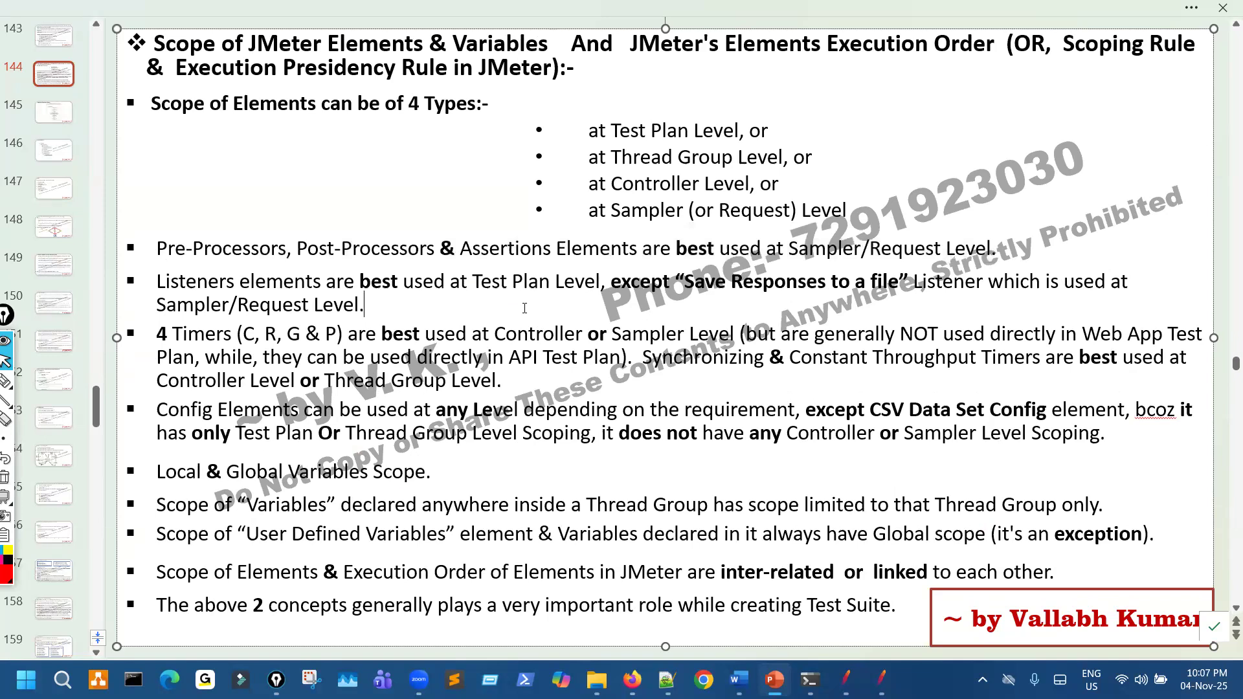
key("ctrl+z")
key("ctrl+z")
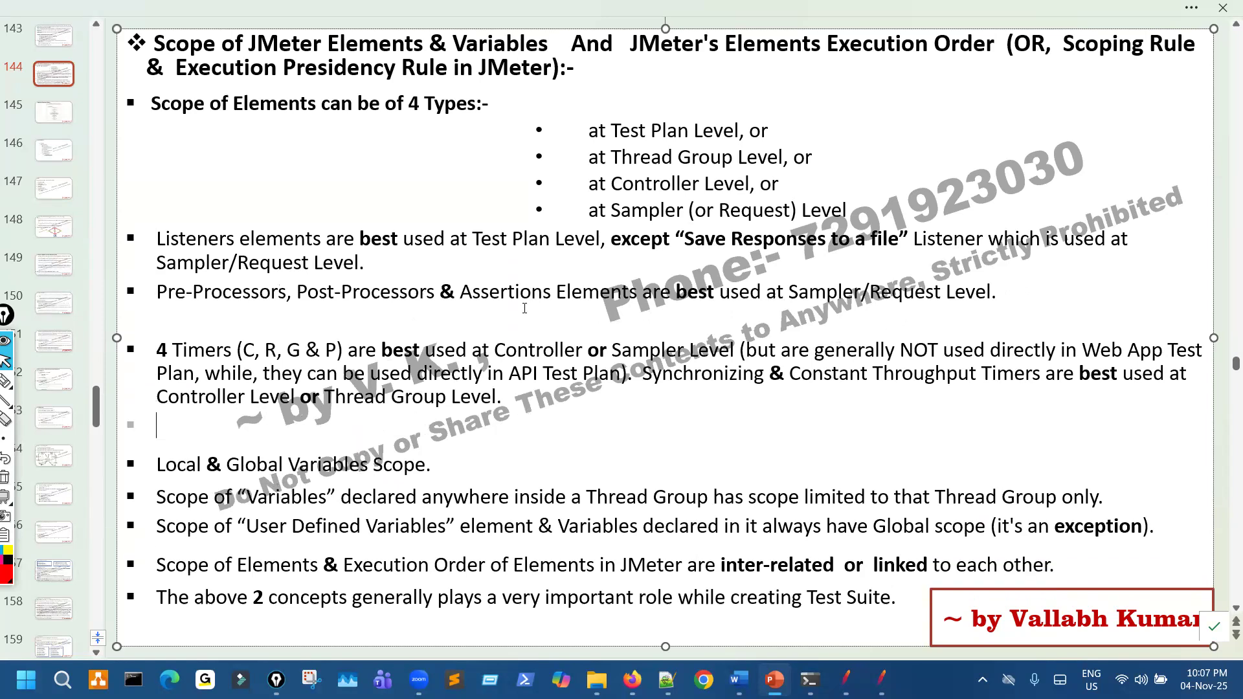
key("ctrl+z")
key("ctrl+z")
key("ctrl+z")
key("ctrl+z")
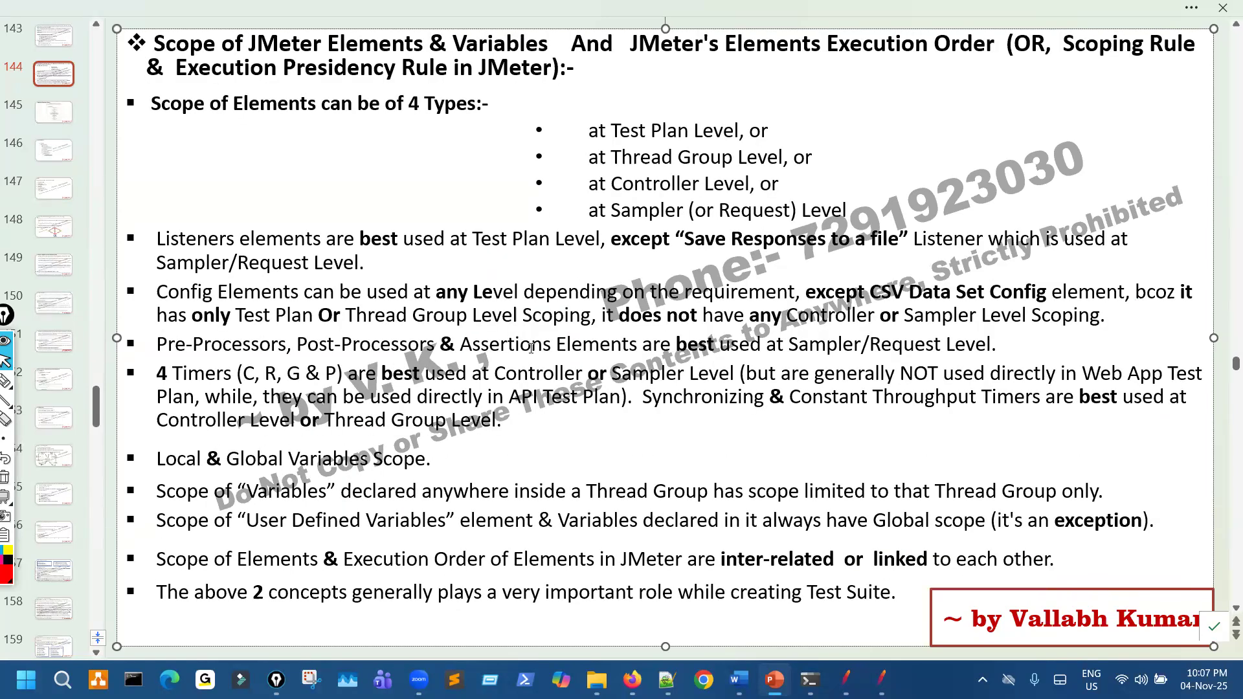
key("ctrl+y")
key("ctrl+y")
key("ctrl+y")
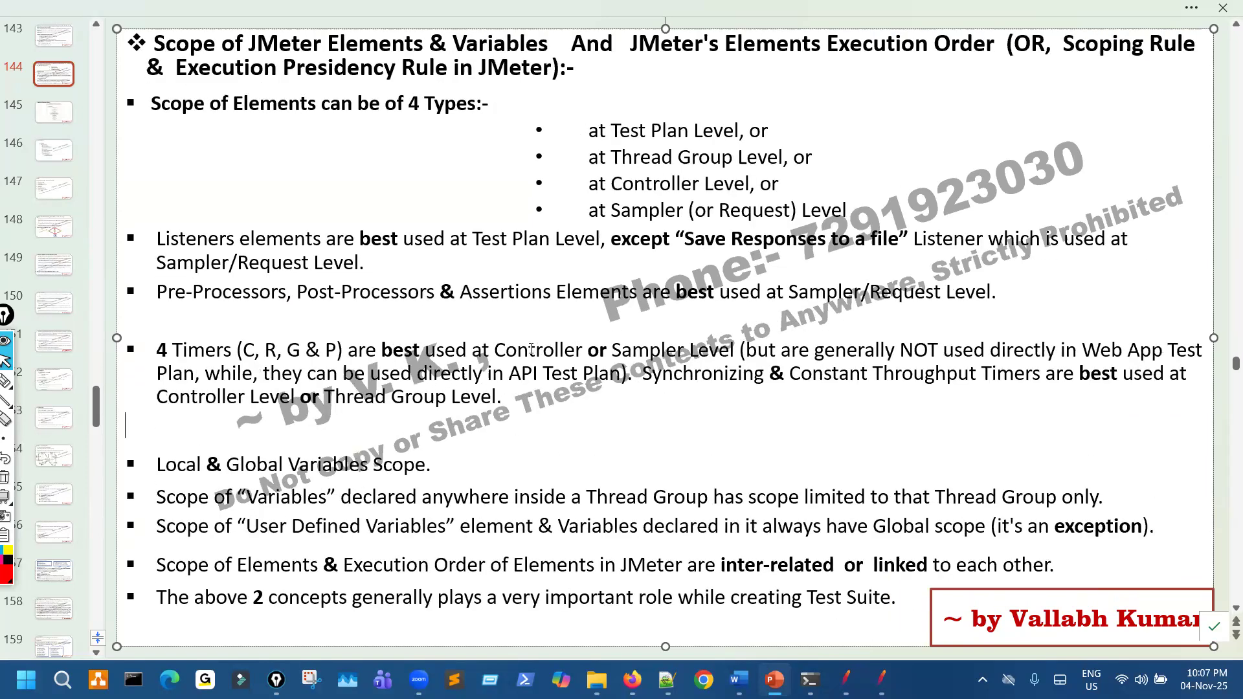
key("ctrl+y")
key("ctrl+y")
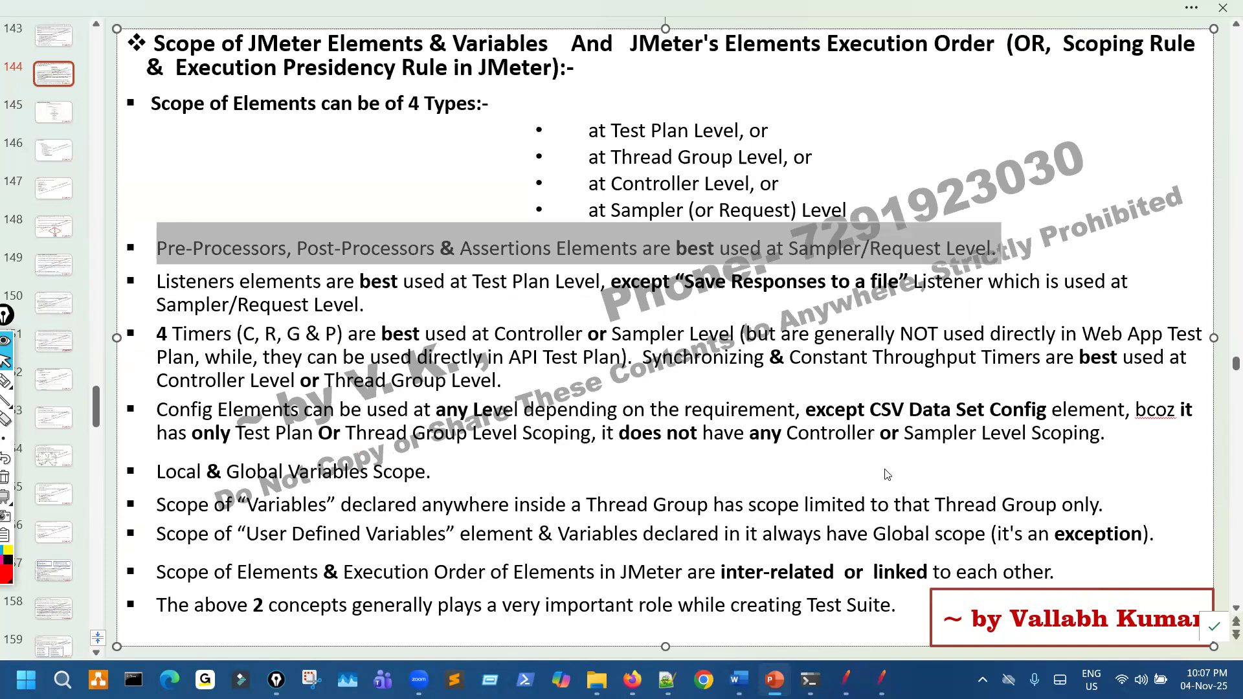
key("ctrl+z")
key("ctrl+z")
key("ctrl+z")
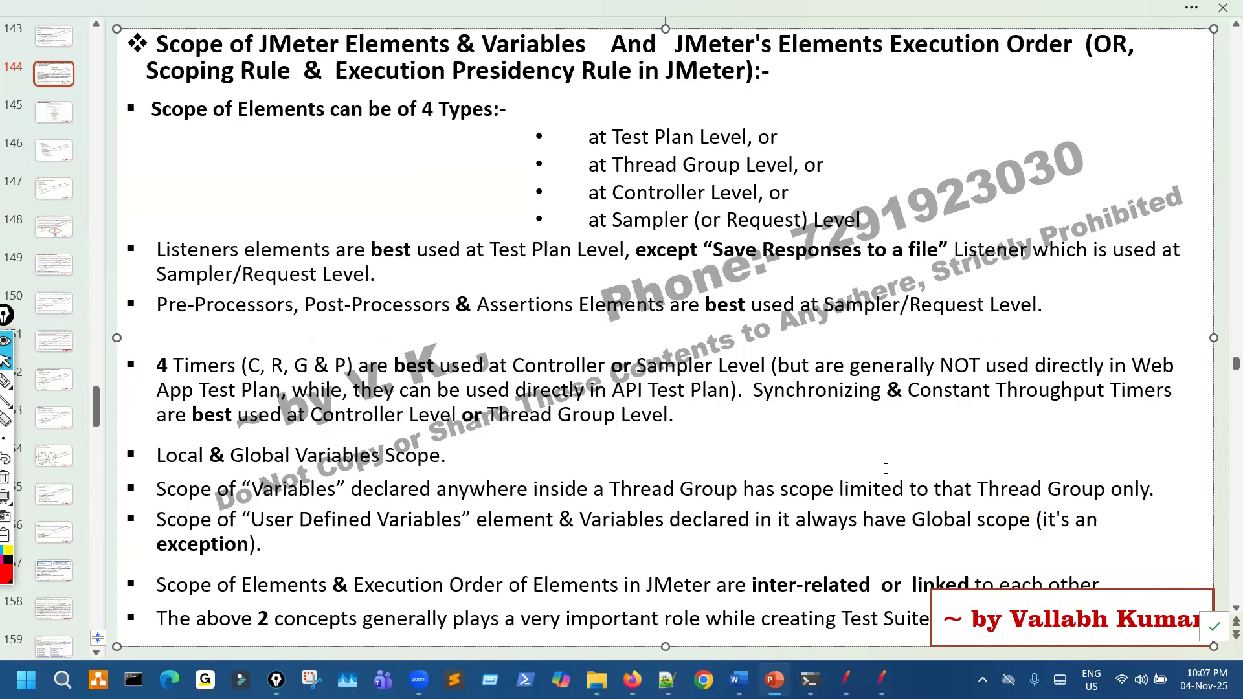
key("ctrl+z")
key("ctrl+z")
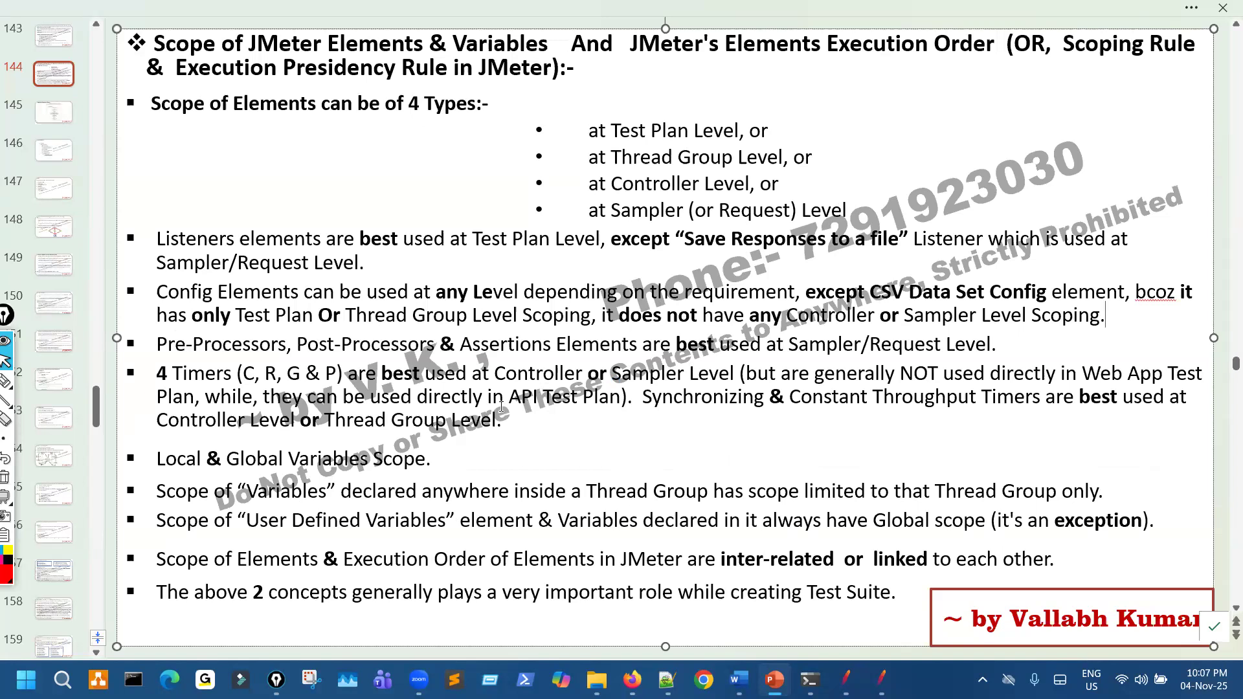
Step: Underline the Listeners' Test Plan usage in red, circle the "Save Responses to a file" exception and annotate its listener wording
left_click(5, 380)
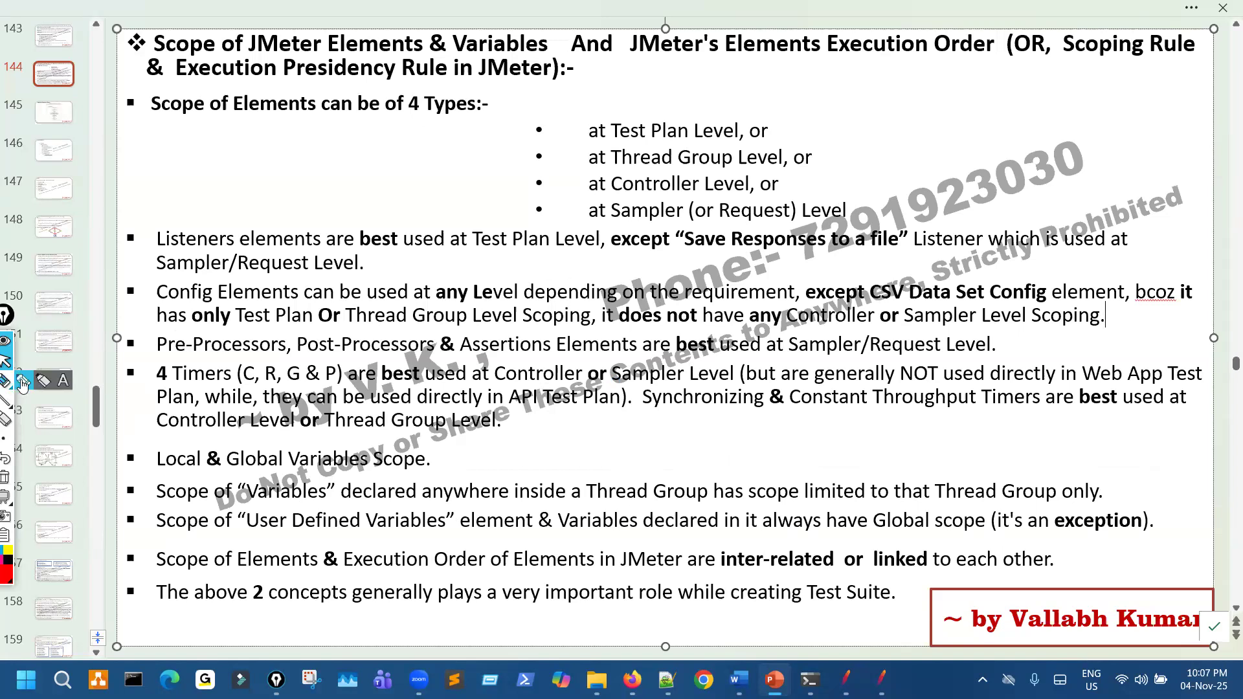
left_click_drag(383, 257, 554, 232)
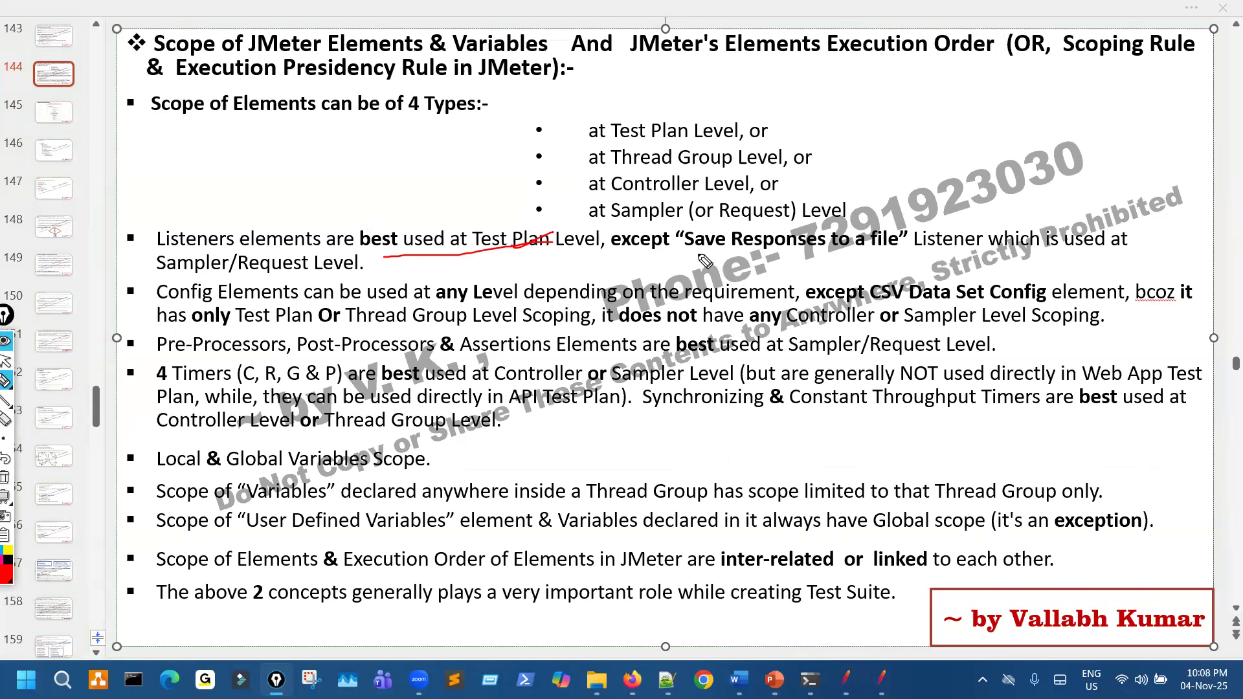
mouse_move(732, 228)
left_mouse_down()
mouse_move(906, 252)
mouse_move(754, 228)
mouse_move(730, 236)
left_mouse_up()
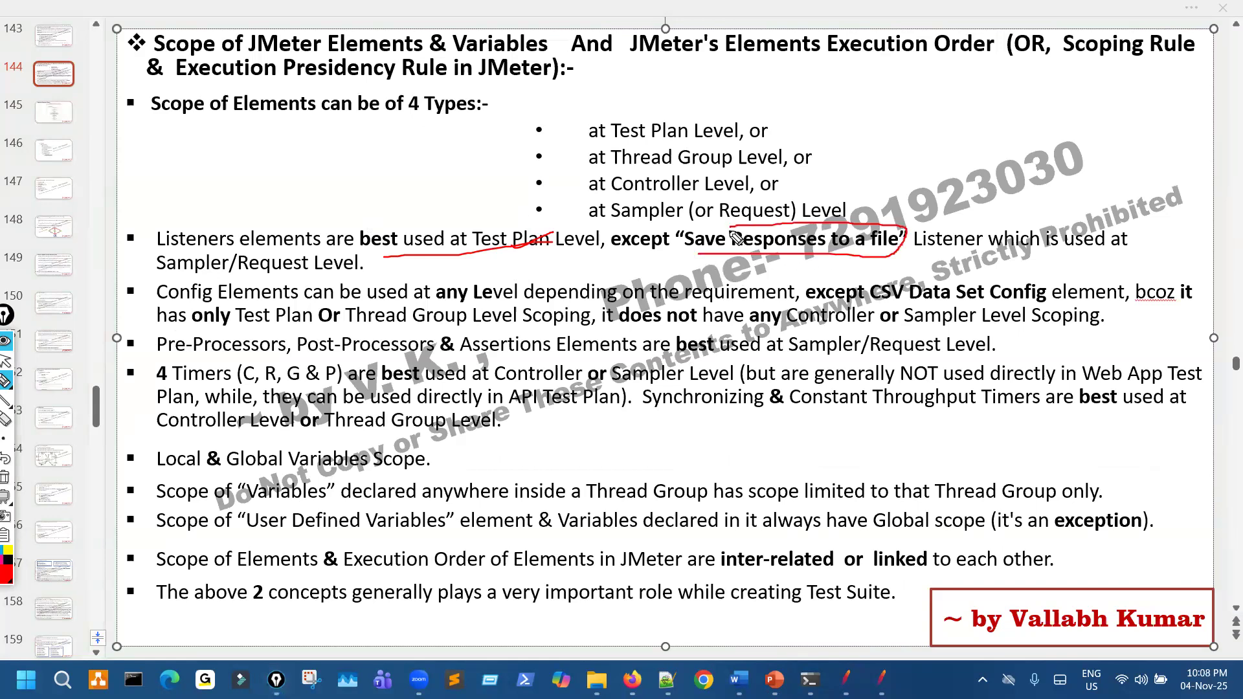
left_click_drag(949, 259, 1103, 248)
left_click_drag(989, 188, 1011, 259)
mouse_move(1126, 163)
left_mouse_down()
mouse_move(1168, 155)
mouse_move(1213, 111)
mouse_move(1225, 129)
left_mouse_up()
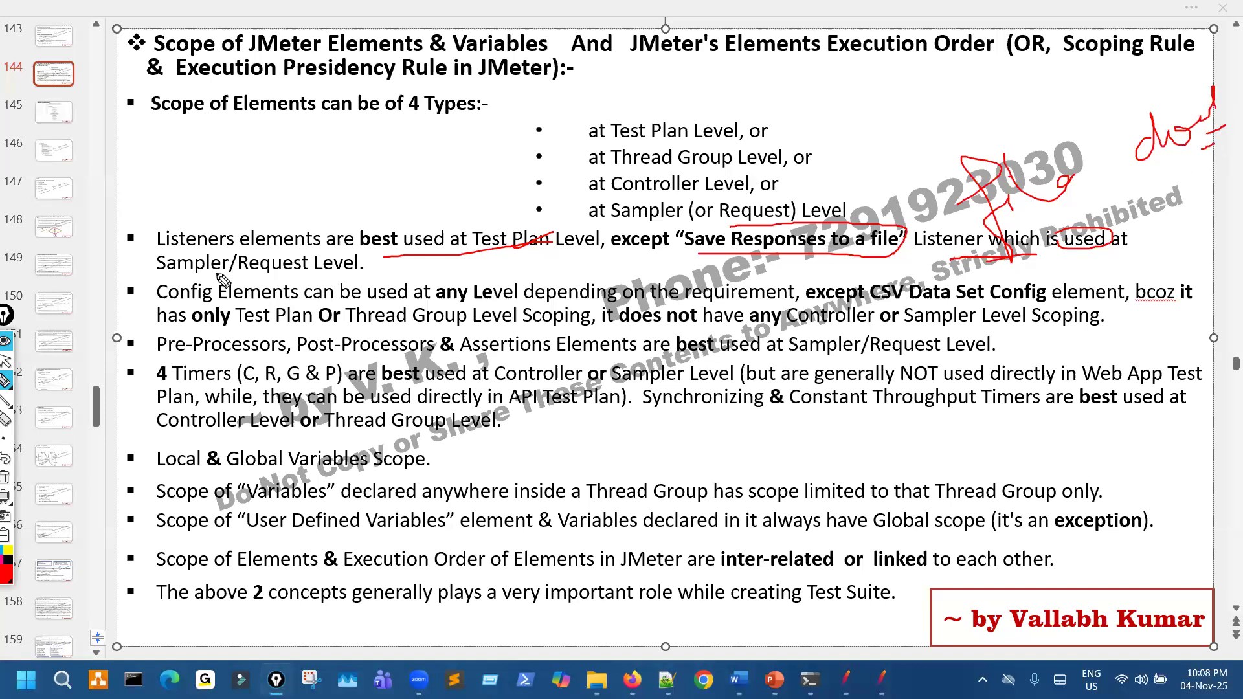
Step: Underline Sampler/Request Level, circle Sampler and tick Test Plan Level among the scope types, and erase all marks
left_click_drag(207, 274, 360, 273)
left_click_drag(628, 206, 639, 197)
left_click_drag(342, 270, 361, 259)
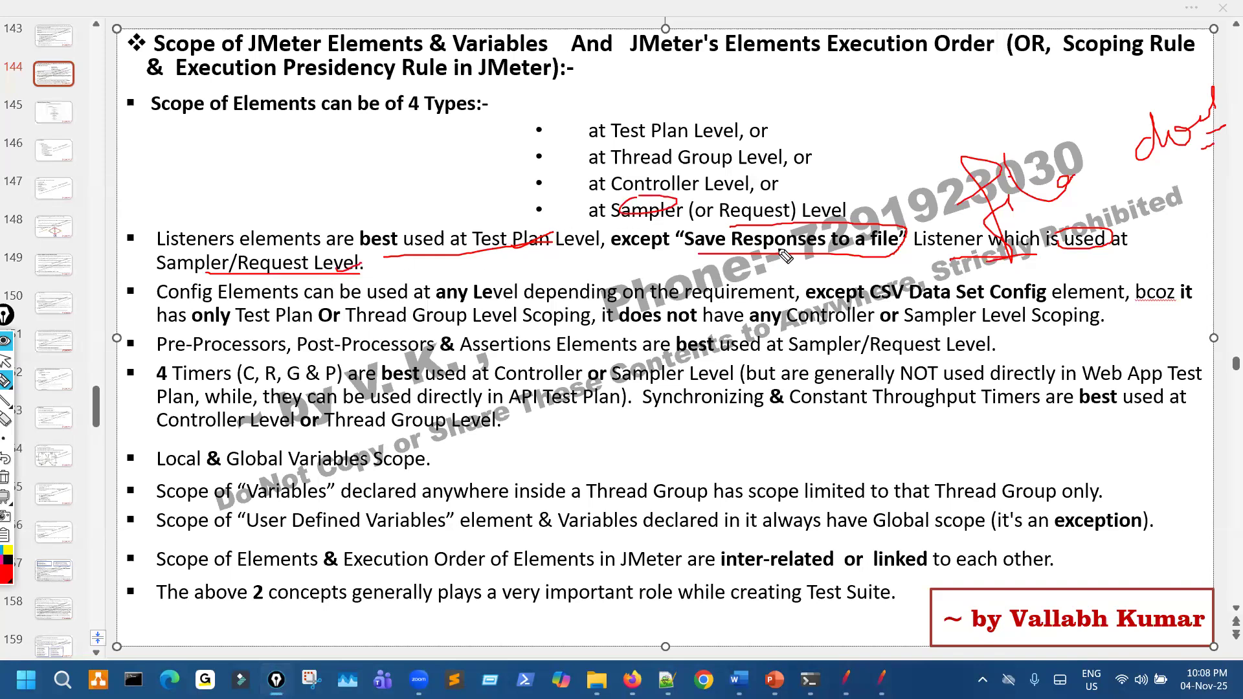
left_click_drag(321, 209, 333, 278)
left_click_drag(400, 247, 408, 259)
mouse_move(560, 121)
left_mouse_down()
mouse_move(569, 132)
mouse_move(628, 88)
mouse_move(798, 67)
left_mouse_up()
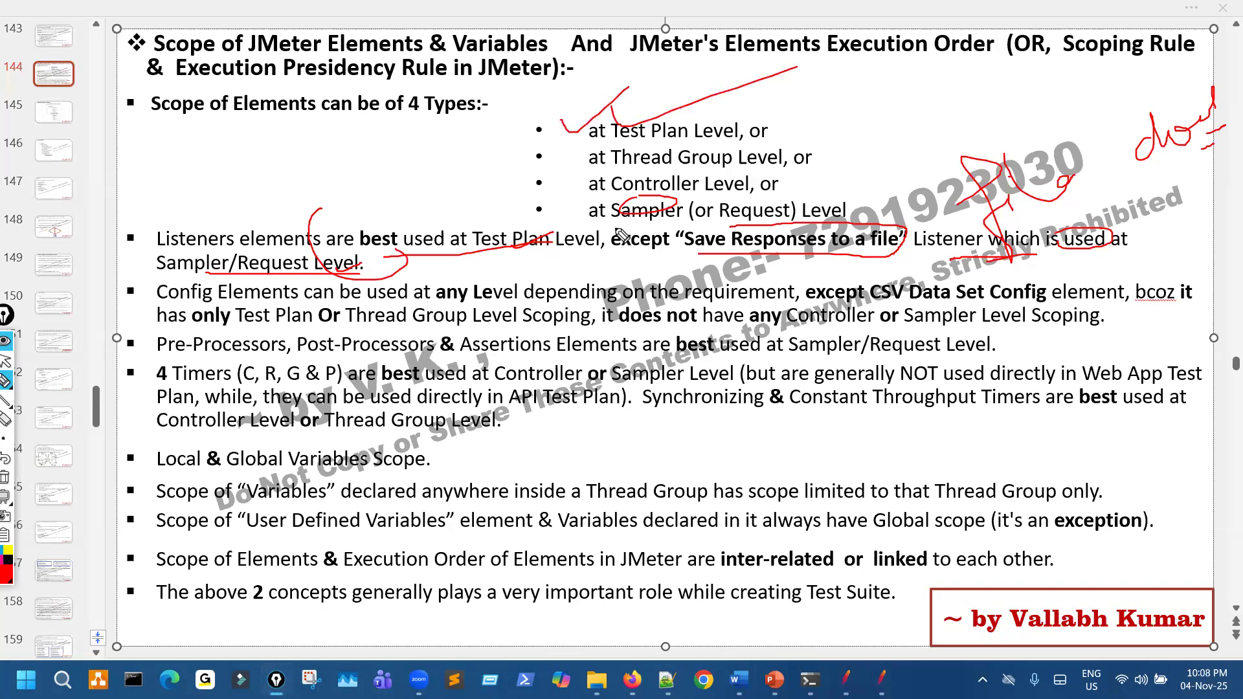
key("e")
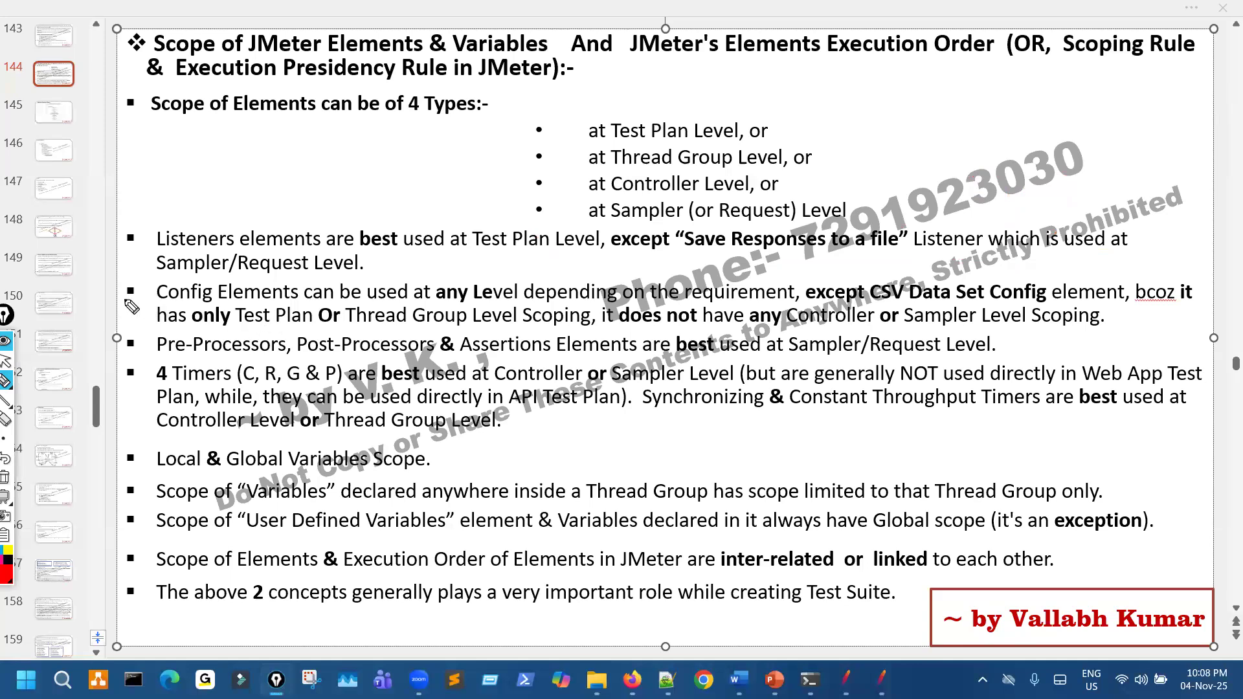
Step: Mark the start of the Config Elements bullet and its word "requirement" in red, erase the marks and leave drawing mode
left_click_drag(125, 298, 157, 287)
mouse_move(731, 284)
left_mouse_down()
mouse_move(689, 302)
mouse_move(728, 292)
left_mouse_up()
key("e")
key("ctrl+shift+2")
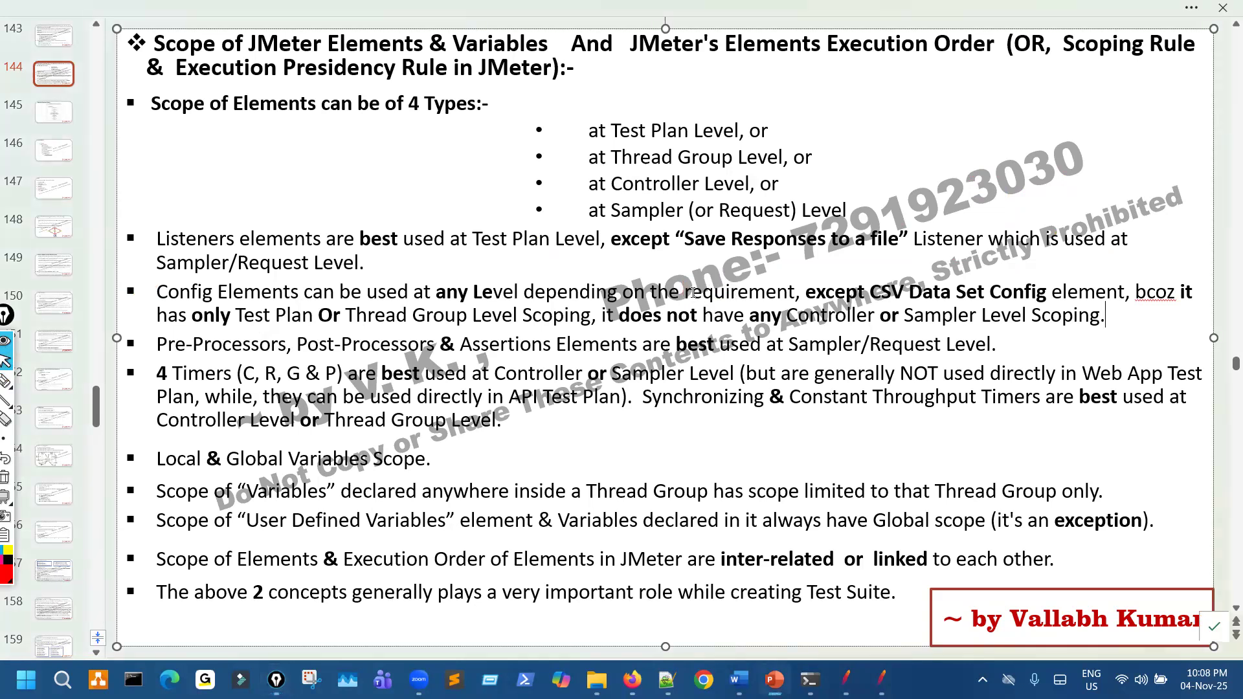
Step: Capitalise the word "requirement" as "Requirement" in the Config Elements bullet
left_click(694, 293)
key("BackSpace")
type("R")
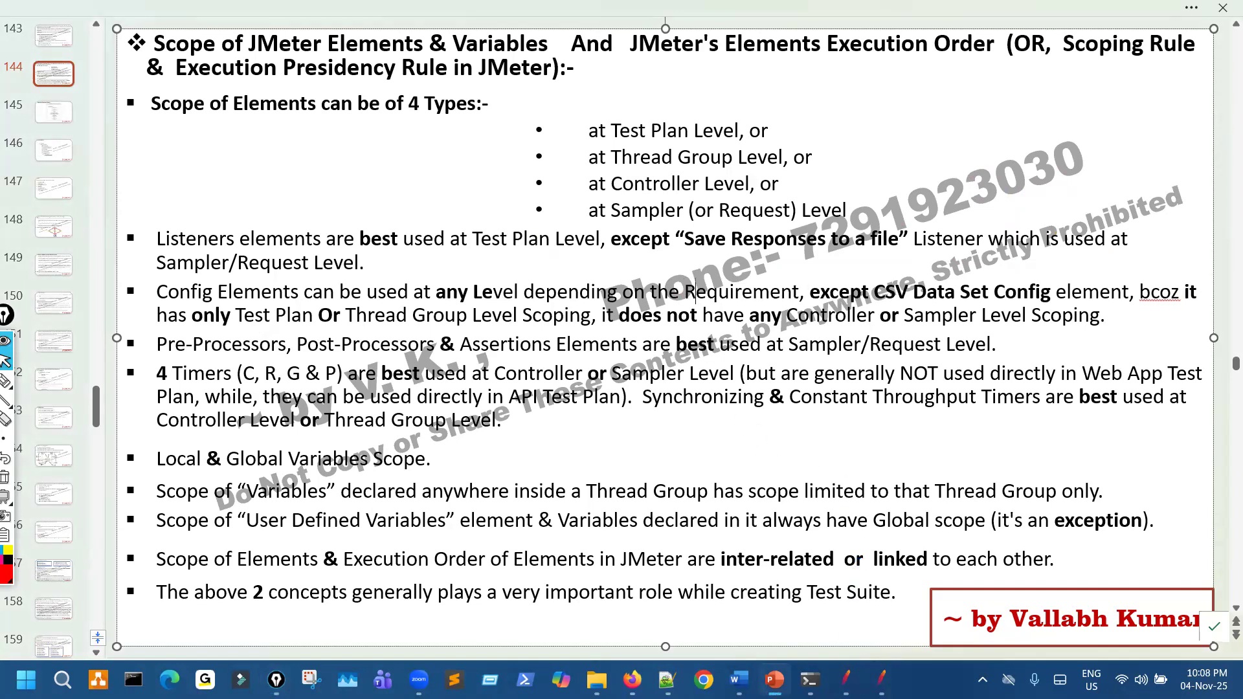
Step: Switch to JMeter and collapse PS02_EnterStore and the Simple Controller under Thread Group-PS01PB-ProductBooking
key("alt+Tab")
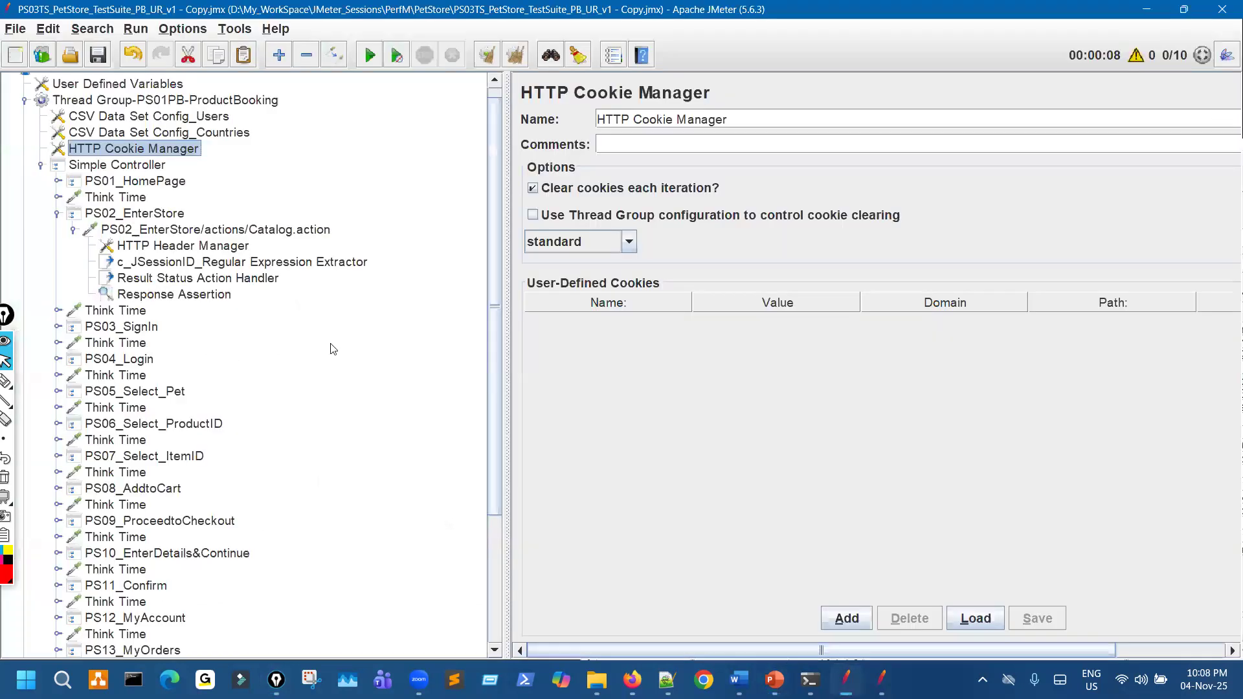
left_click(57, 213)
left_click(40, 164)
Step: Mark ProductBooking's CSV Data Set Config elements and the HTTP Cookie Manager under both thread groups in red
key("ctrl+shift+p")
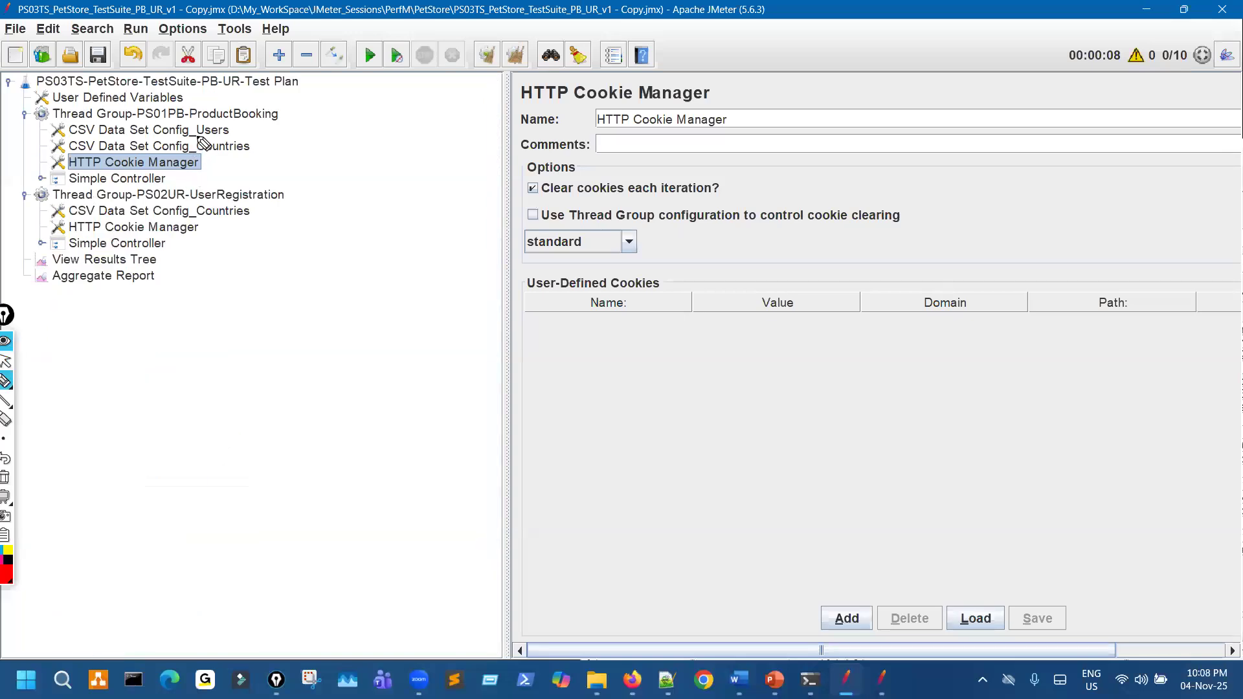
mouse_move(202, 147)
left_mouse_down()
mouse_move(219, 134)
mouse_move(170, 166)
left_mouse_up()
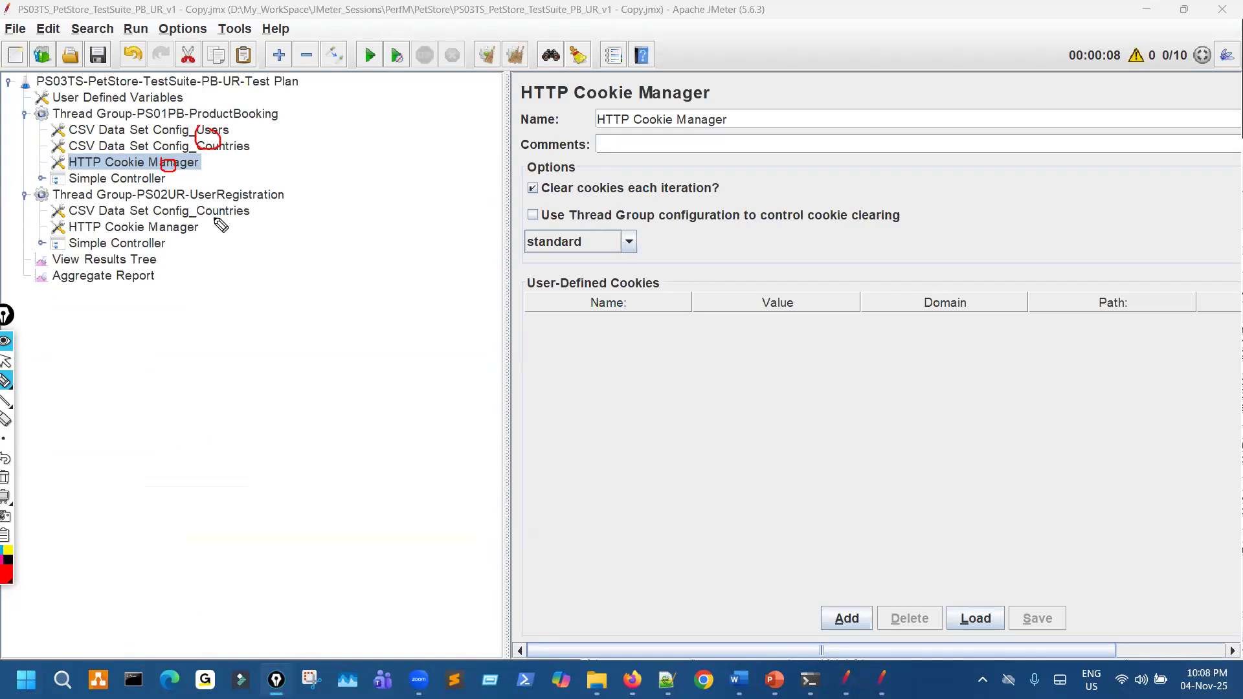
left_click_drag(184, 228, 202, 231)
left_click_drag(251, 106, 293, 133)
left_click_drag(202, 155, 205, 160)
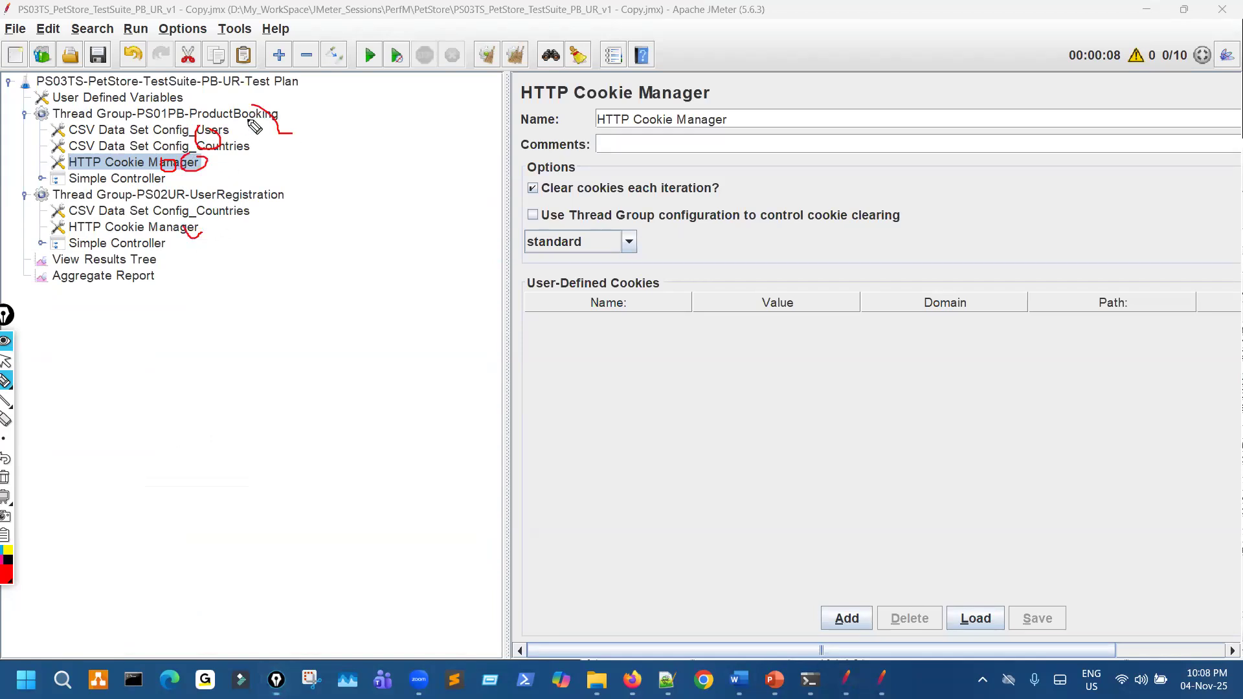
left_click_drag(198, 220, 198, 233)
Step: Mark the Test Plan root with a line down to the first thread group, cross its name and mark both cookie managers
left_click_drag(154, 65, 156, 83)
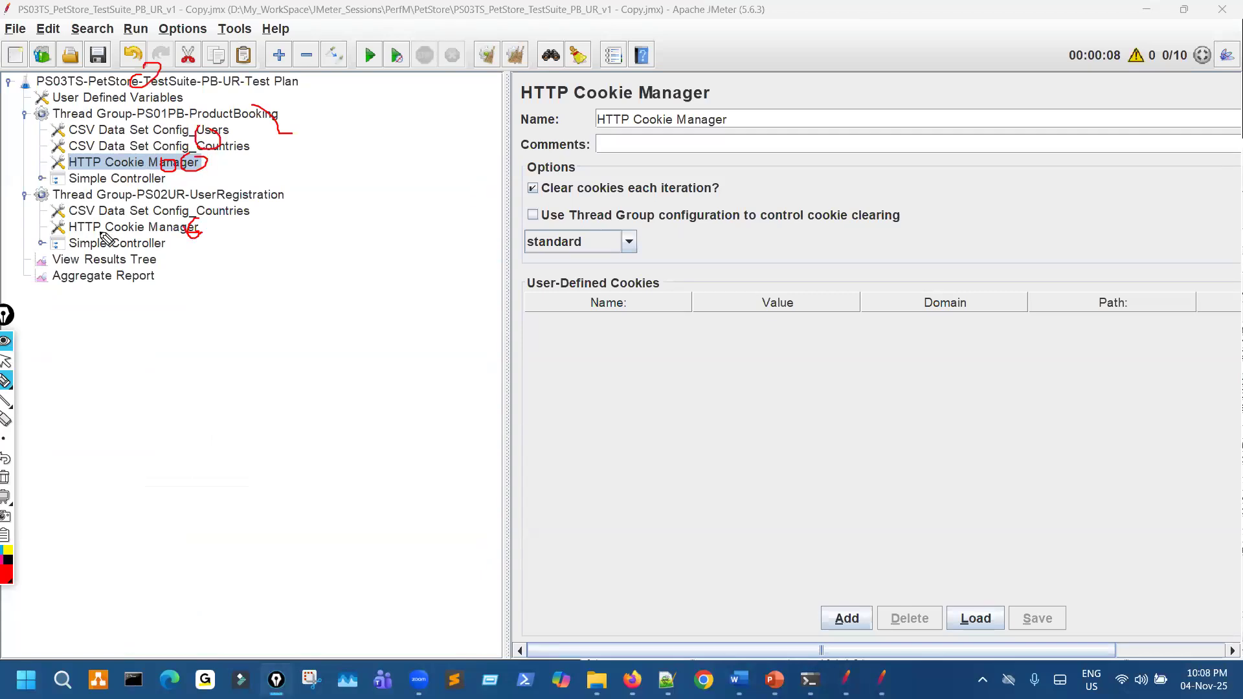
mouse_move(64, 69)
left_mouse_down()
mouse_move(105, 92)
mouse_move(129, 193)
left_mouse_up()
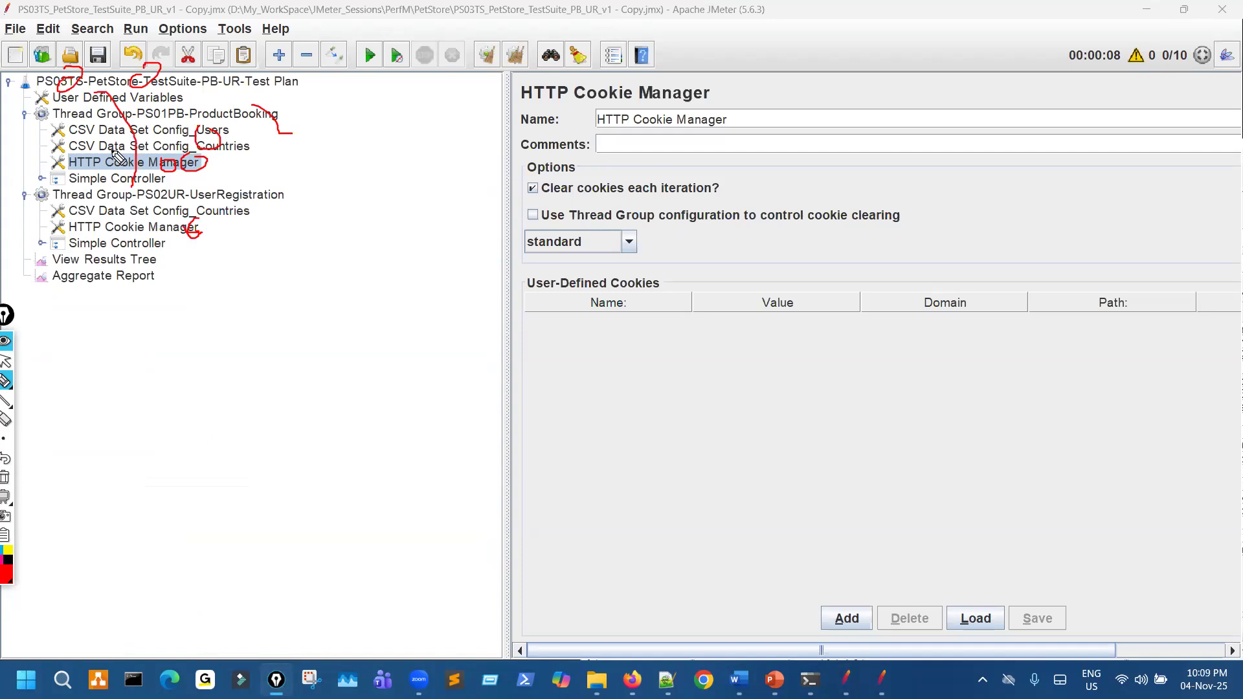
left_click_drag(243, 124, 288, 99)
left_click_drag(148, 157, 143, 159)
left_click_drag(159, 223, 140, 243)
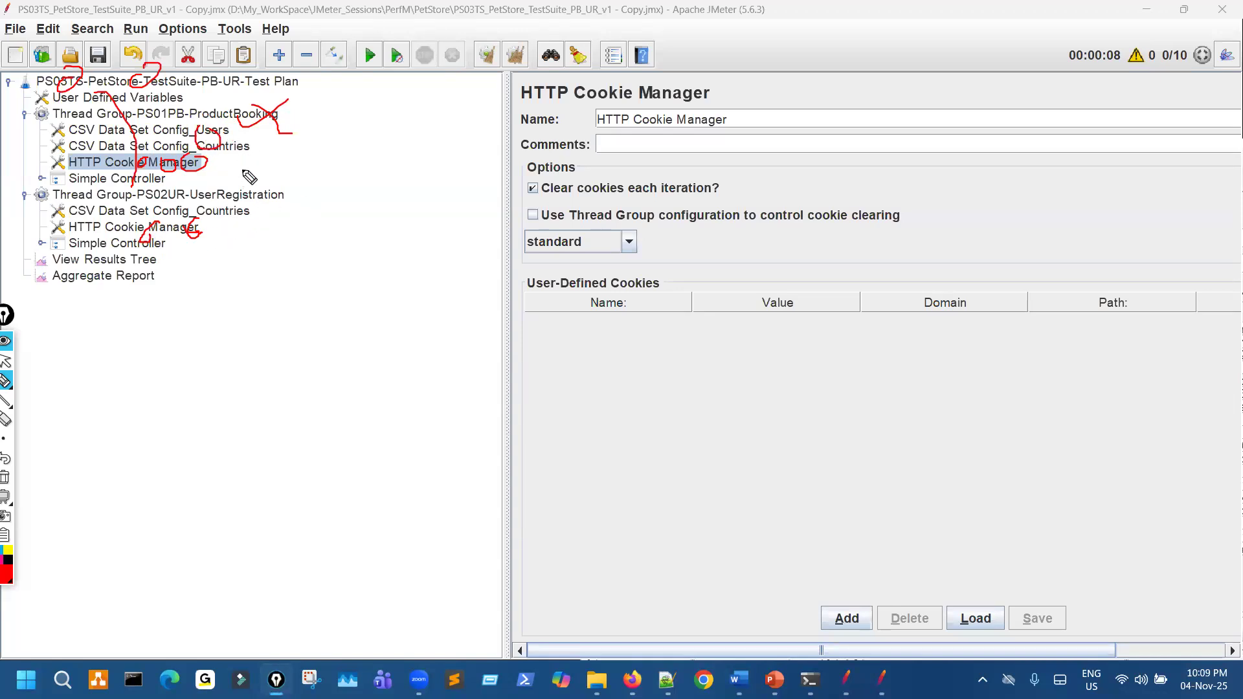
Step: Erase all marks, circle ProductBooking's CSV Data Set Config and tick its HTTP Cookie Manager, and circle UserRegistration's config elements
key("ctrl+shift+7")
mouse_move(181, 167)
left_mouse_down()
mouse_move(246, 161)
mouse_move(228, 133)
left_mouse_up()
left_click_drag(209, 205, 190, 237)
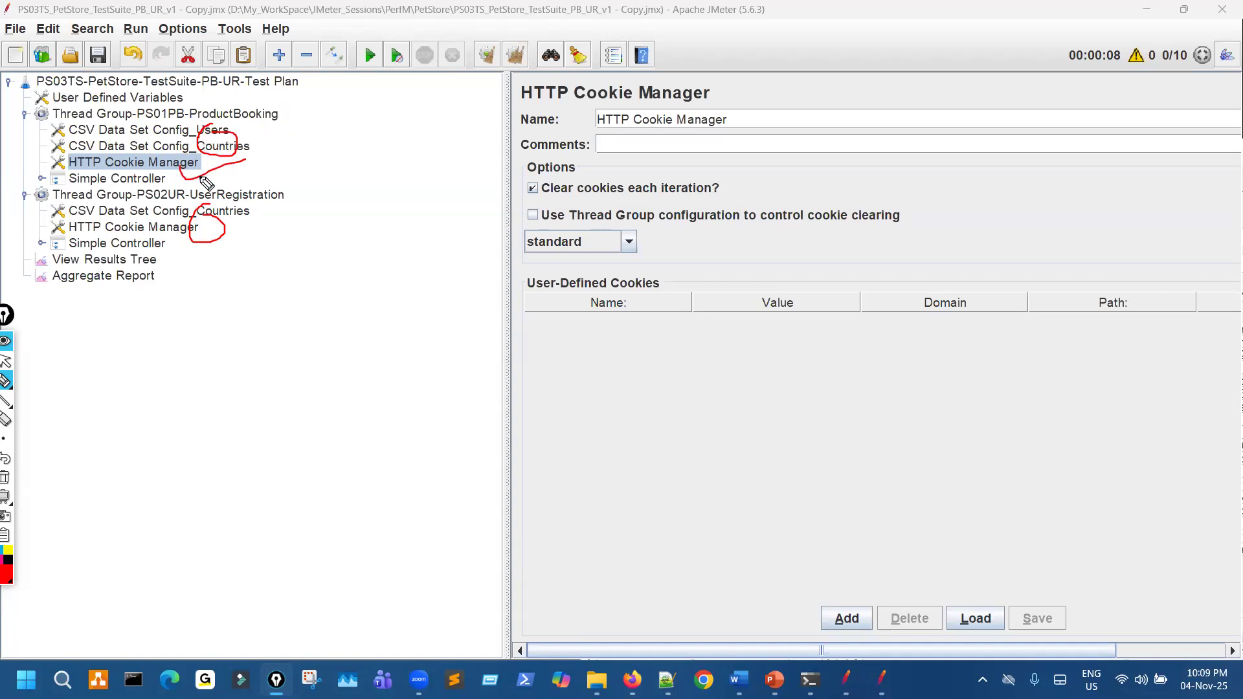
Step: Erase the marks, open User Defined Variables under the Test Plan, tick it in red and clear the tick
key("ctrl+shift+7")
key("ctrl+shift+2")
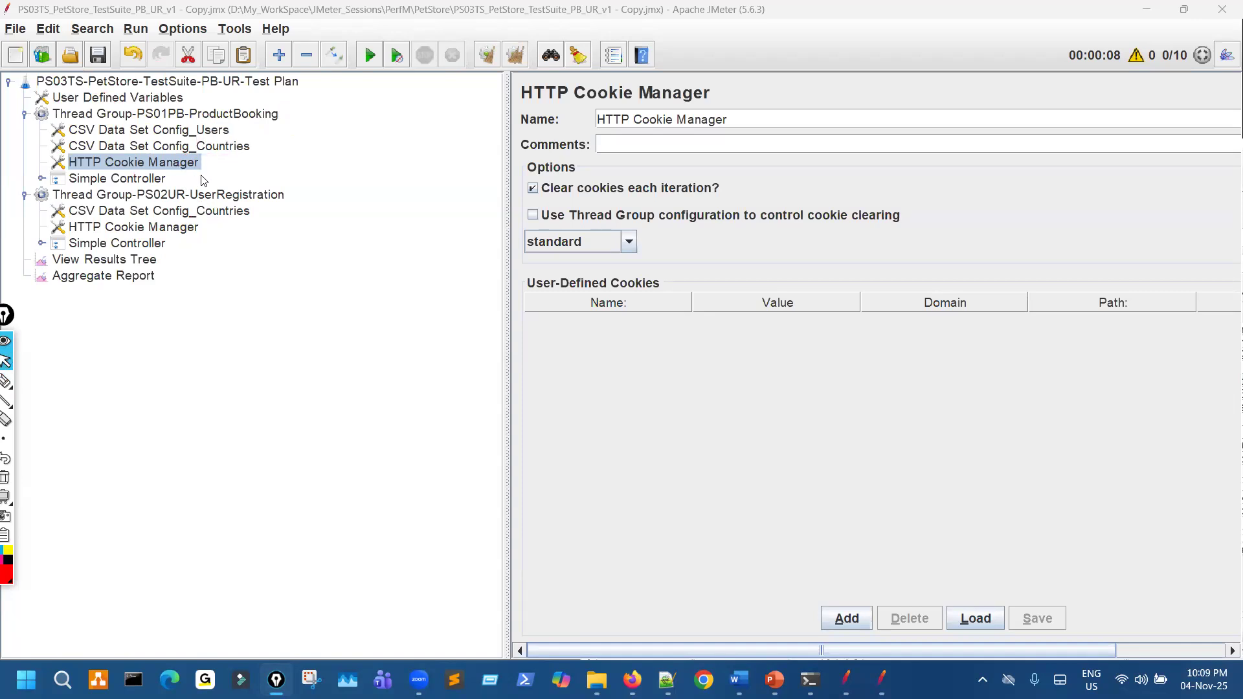
left_click(172, 100)
key("ctrl+shift+3")
left_click_drag(202, 101, 241, 82)
key("ctrl+shift+7")
key("ctrl+shift+2")
Step: Browse the config elements that can be added to Thread Group-PS01PB-ProductBooking
left_click(258, 116)
right_click(257, 117)
mouse_move(444, 126)
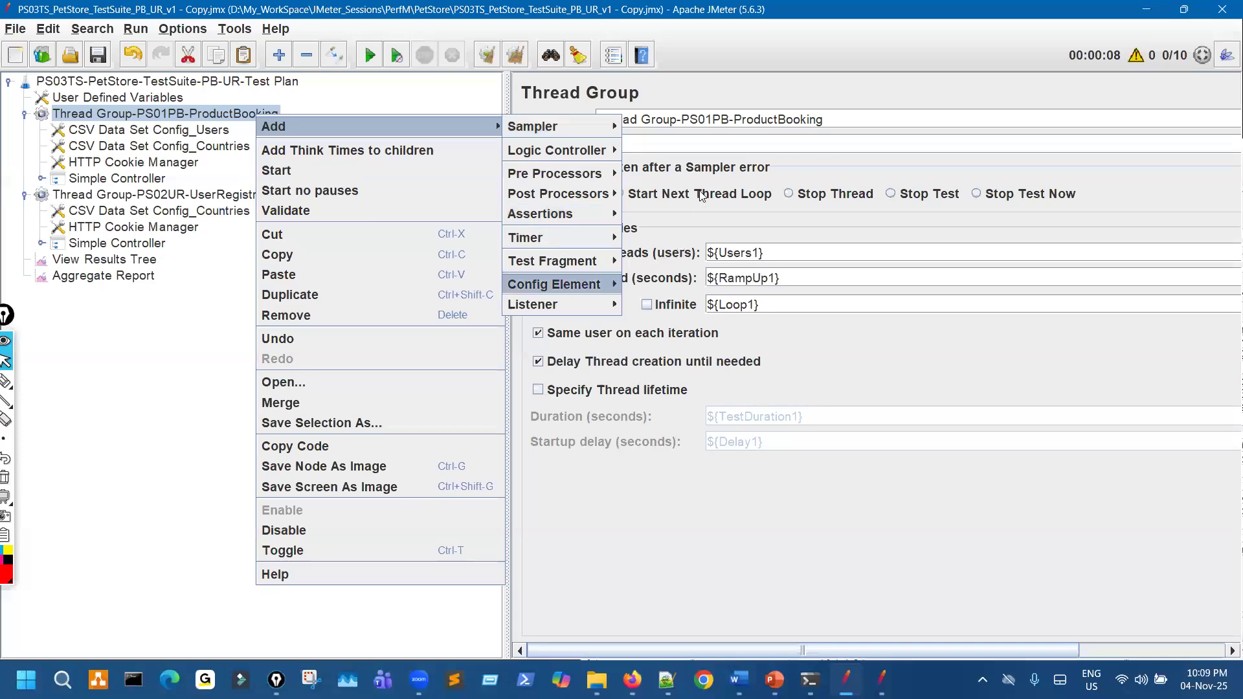
mouse_move(569, 285)
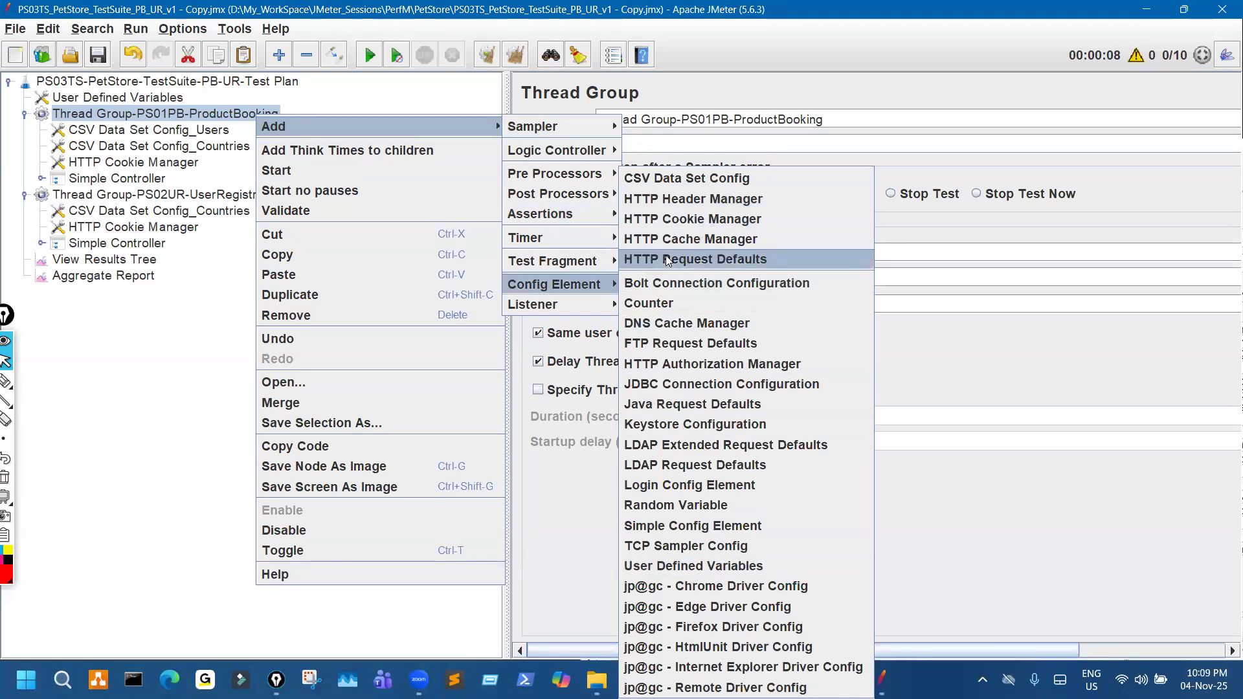
Step: Add HTTP Request Defaults at Test Plan level and move it directly below User Defined Variables
left_click(145, 81)
right_click(145, 81)
mouse_move(349, 91)
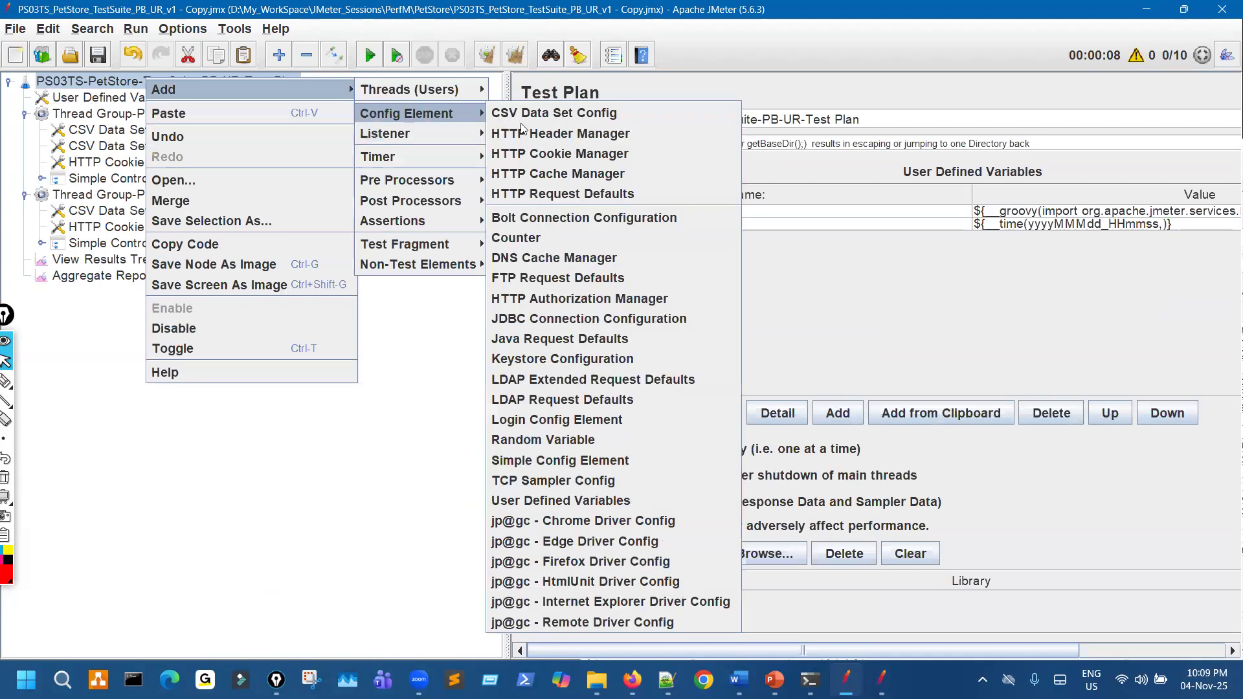
left_click(551, 191)
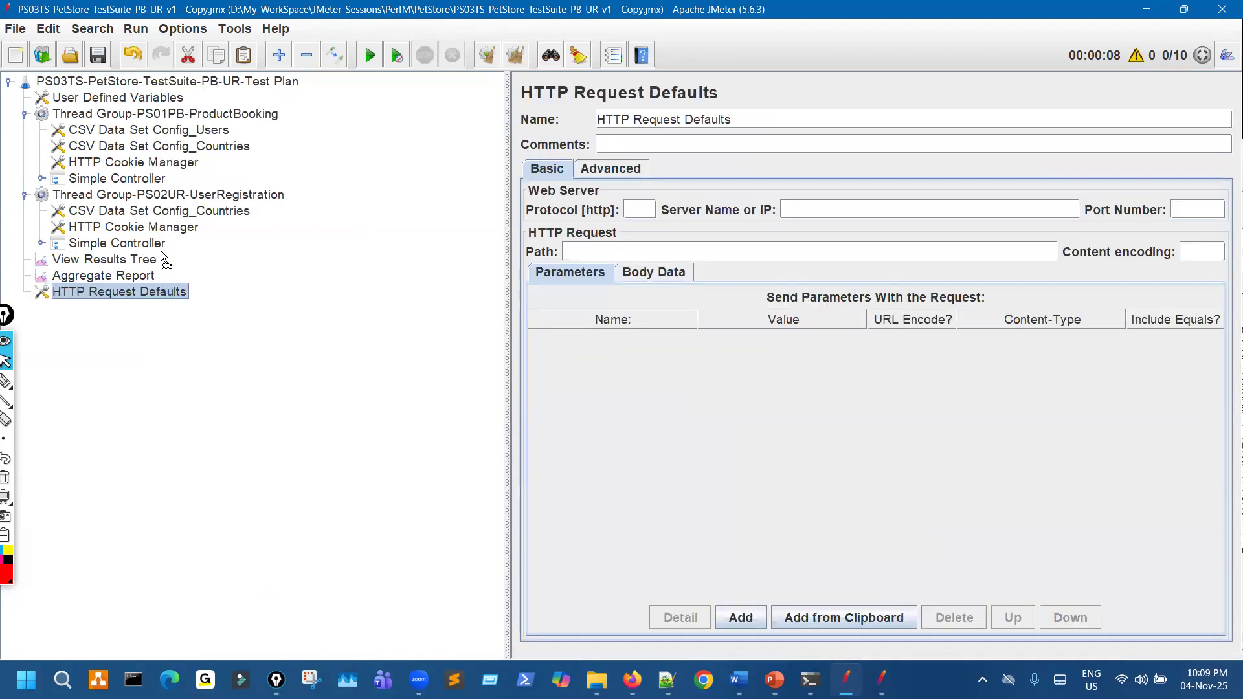
left_click_drag(210, 93, 208, 82)
left_click_drag(171, 289, 191, 108)
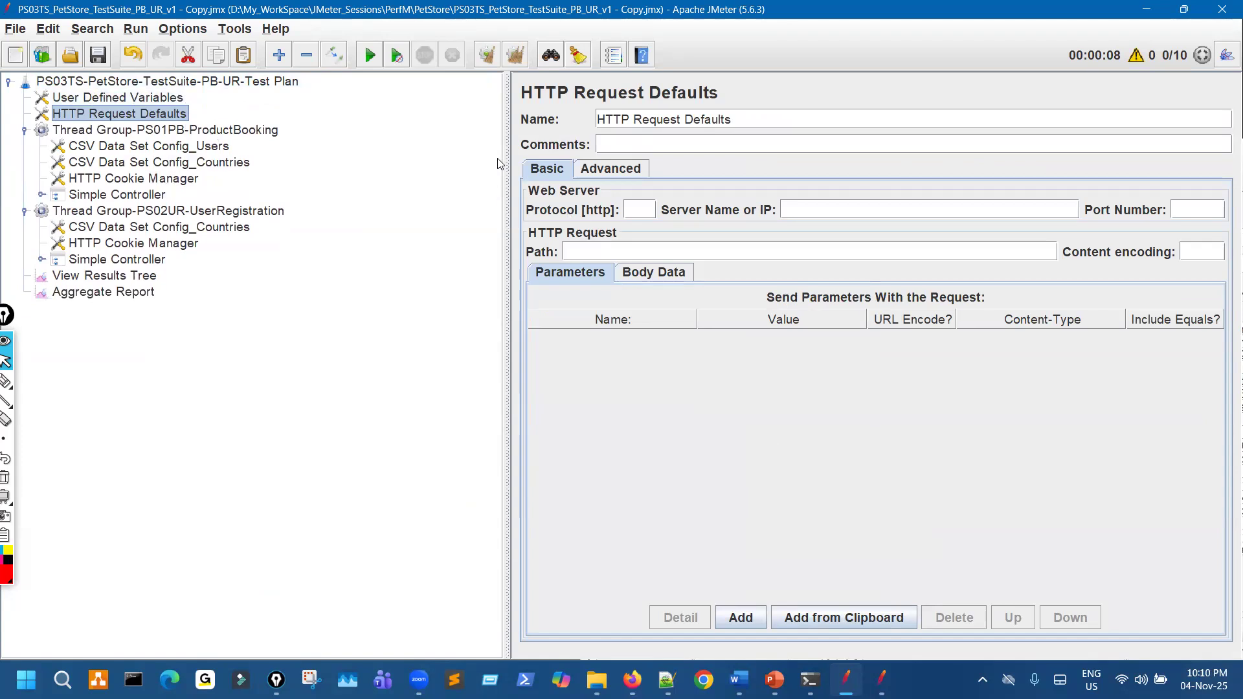
Step: Widen the settings area and enable Retrieve All Embedded Resources in HTTP Request Defaults' advanced settings
left_click_drag(506, 155, 330, 159)
left_click(435, 168)
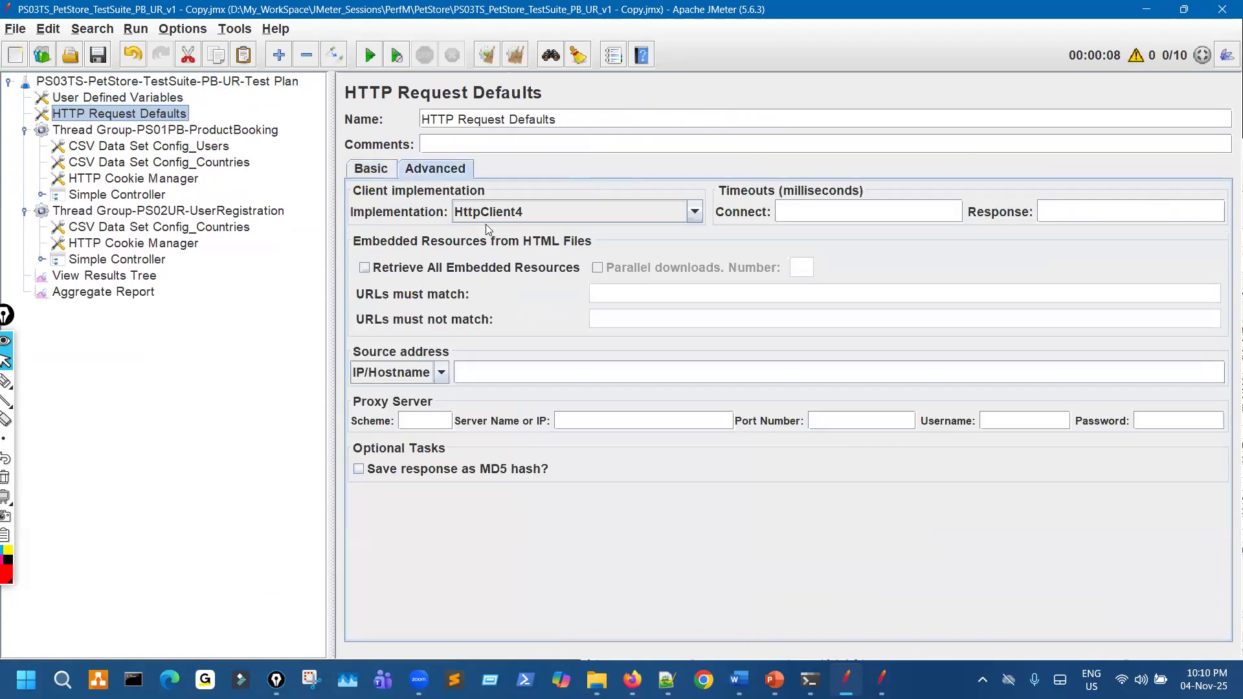
left_click(397, 267)
Step: Mark Retrieve All Embedded Resources and Parallel downloads in red, circle HTTP Request Defaults and tick both thread groups
left_click(5, 380)
left_click_drag(374, 270, 396, 287)
left_click_drag(651, 263, 575, 275)
mouse_move(473, 257)
left_mouse_down()
mouse_move(434, 253)
mouse_move(463, 261)
mouse_move(439, 285)
left_mouse_up()
mouse_move(76, 122)
left_mouse_down()
mouse_move(40, 120)
mouse_move(73, 116)
mouse_move(102, 74)
left_mouse_up()
mouse_move(188, 114)
left_mouse_down()
mouse_move(267, 217)
mouse_move(26, 295)
mouse_move(61, 129)
left_mouse_up()
left_click_drag(207, 137, 237, 121)
left_click_drag(220, 260, 262, 236)
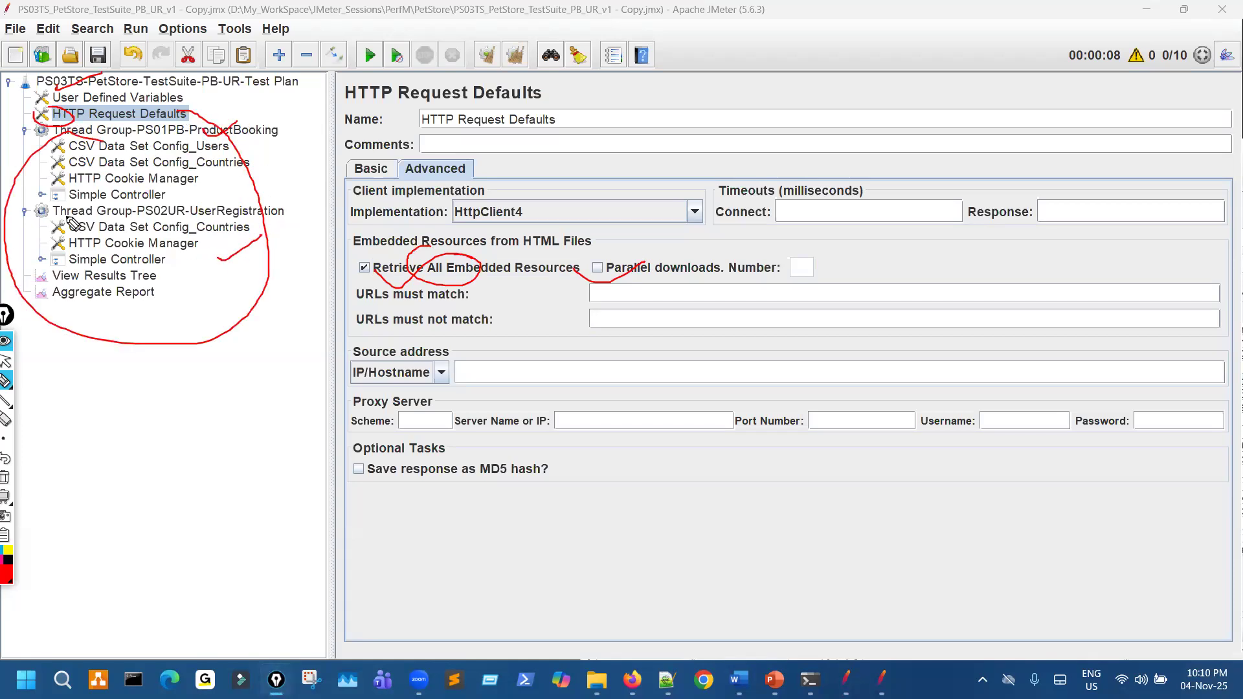
Step: Clear the red marks and look through the Simple Controller under Thread Group-PS02UR-UserRegistration, collapsing it again
left_click(42, 194)
left_click(234, 99)
left_click(41, 165)
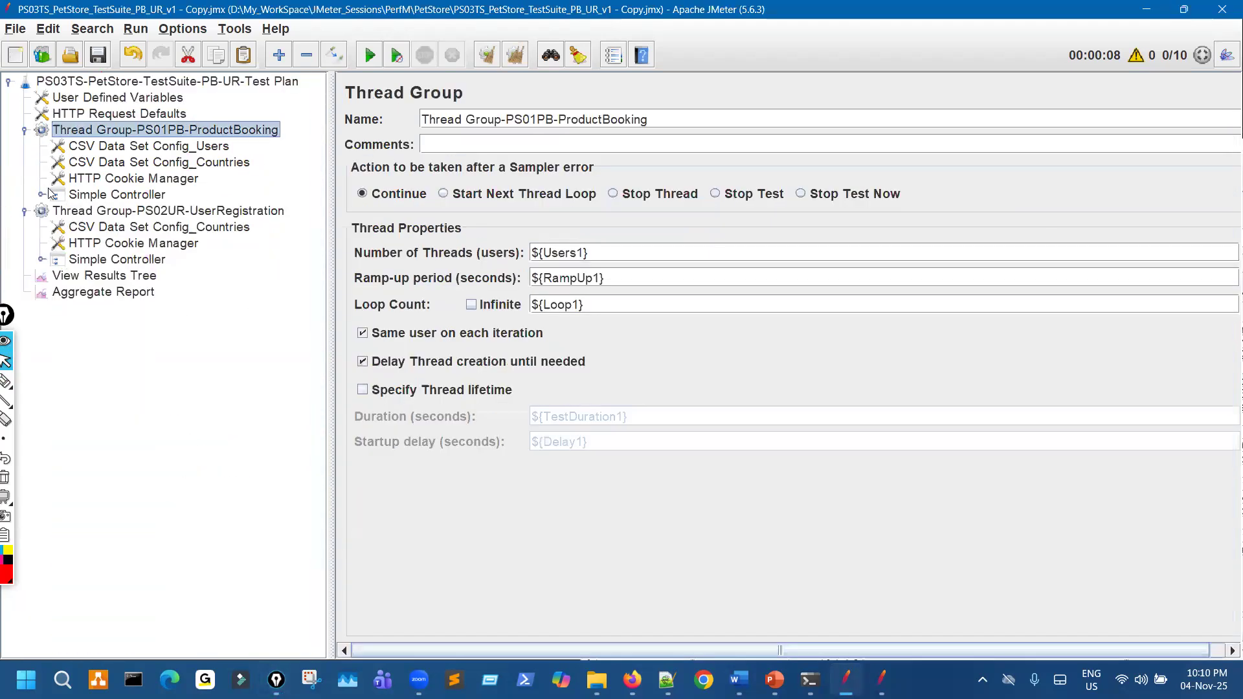
left_click(41, 259)
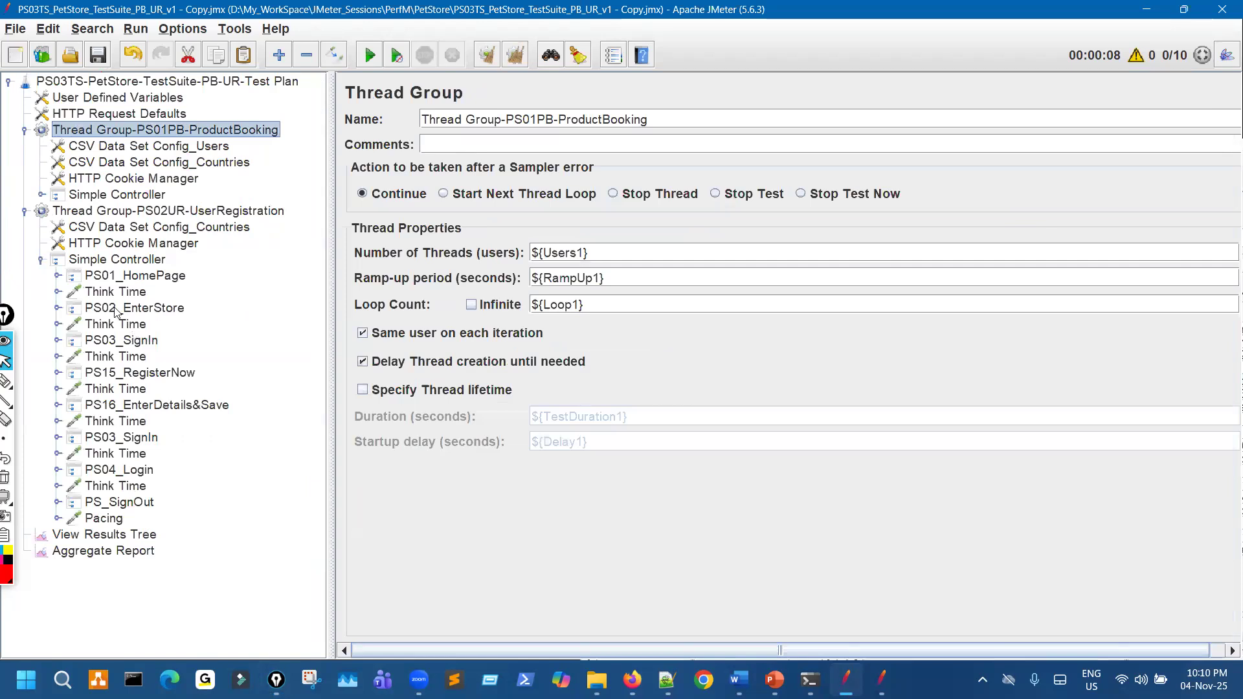
left_click(40, 259)
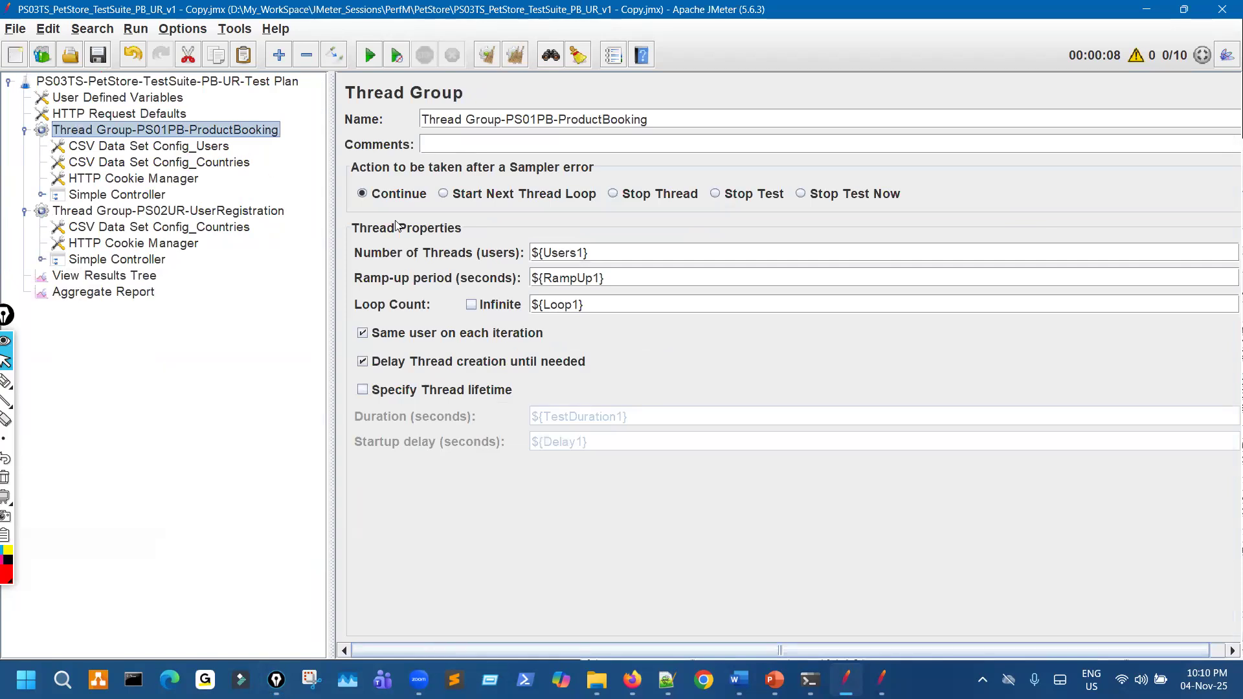
Step: Reopen HTTP Request Defaults and underline its Retrieve All Embedded Resources option in red
key("Up")
left_click_drag(441, 279, 530, 268)
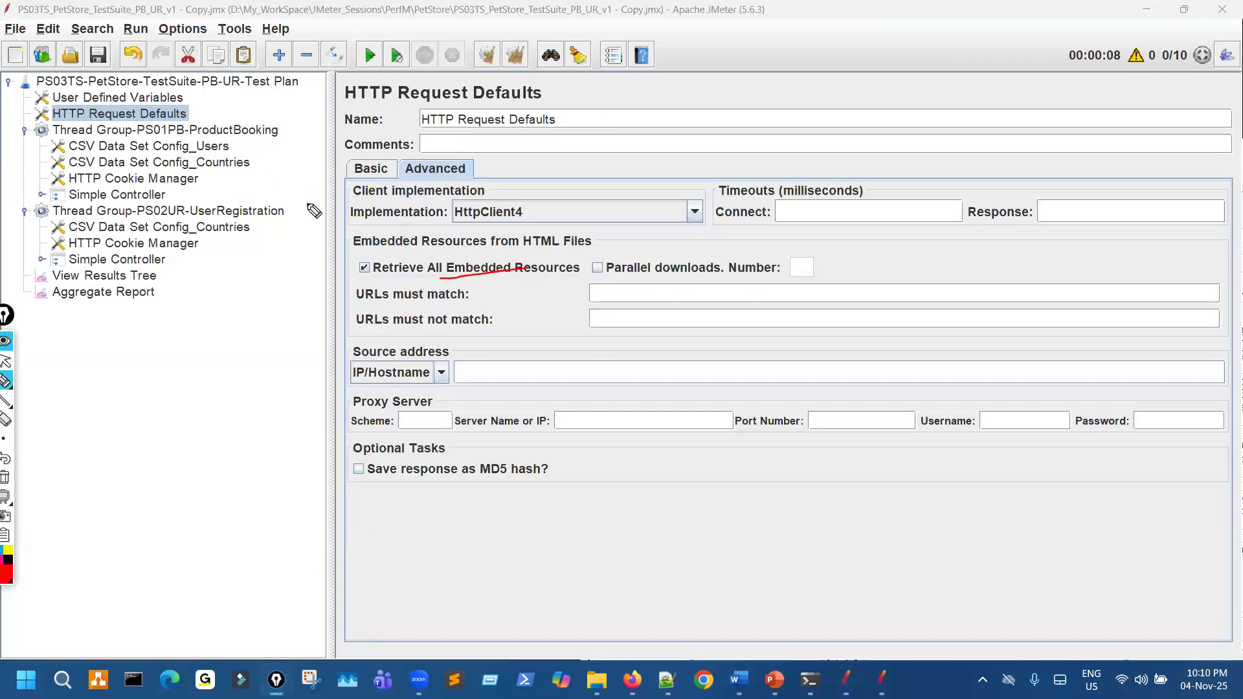
key("ctrl+F1")
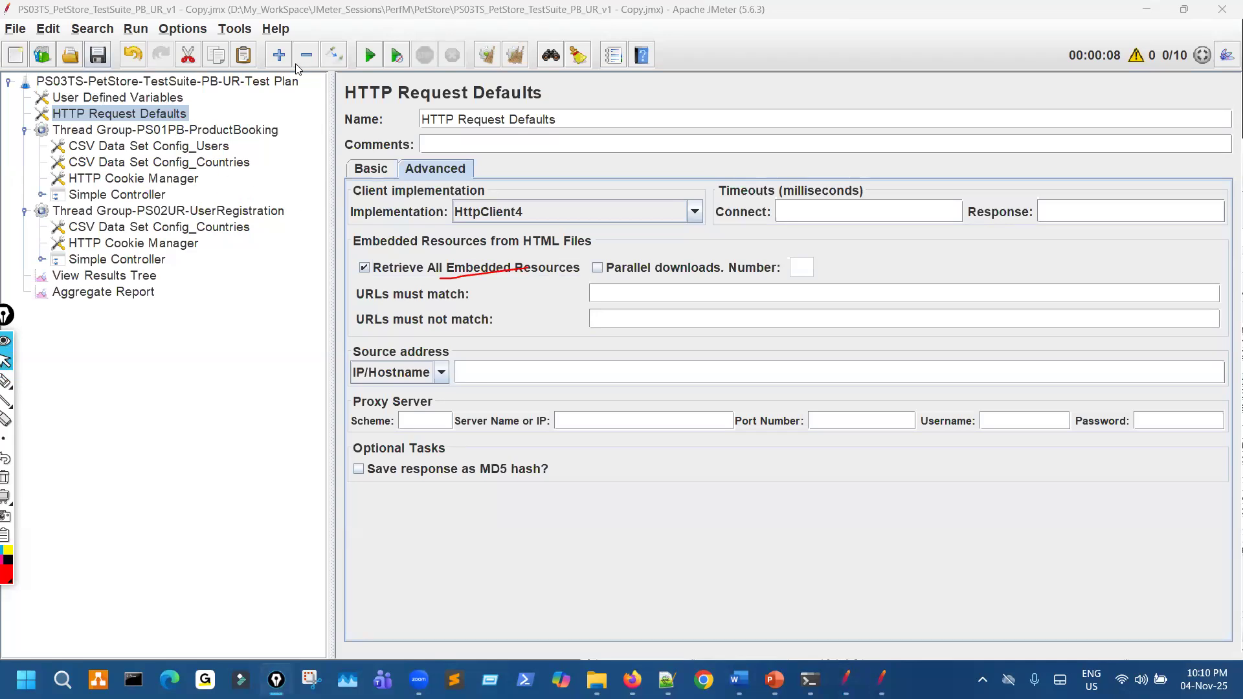
Step: Disable the HTTP Request Defaults element, clear the red marks and show its basic settings
left_click(227, 119)
key("ctrl+F2")
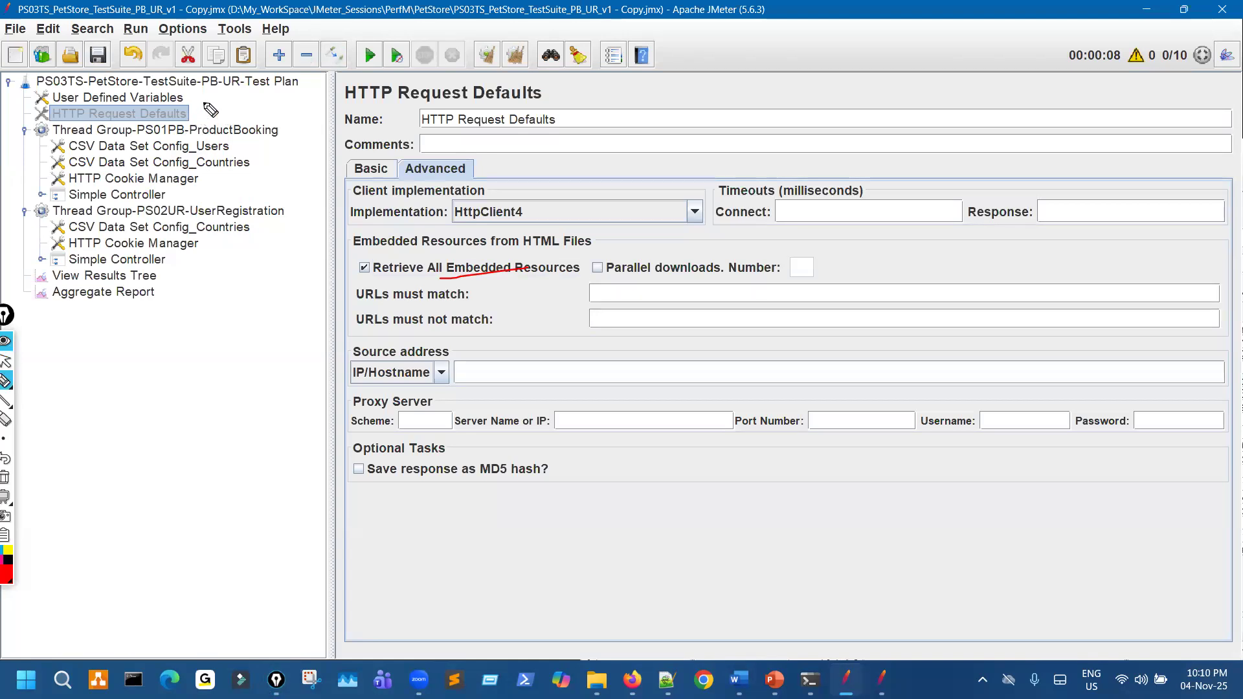
left_click_drag(203, 104, 236, 89)
key("ctrl+Delete")
key("ctrl+F1")
left_click(361, 170)
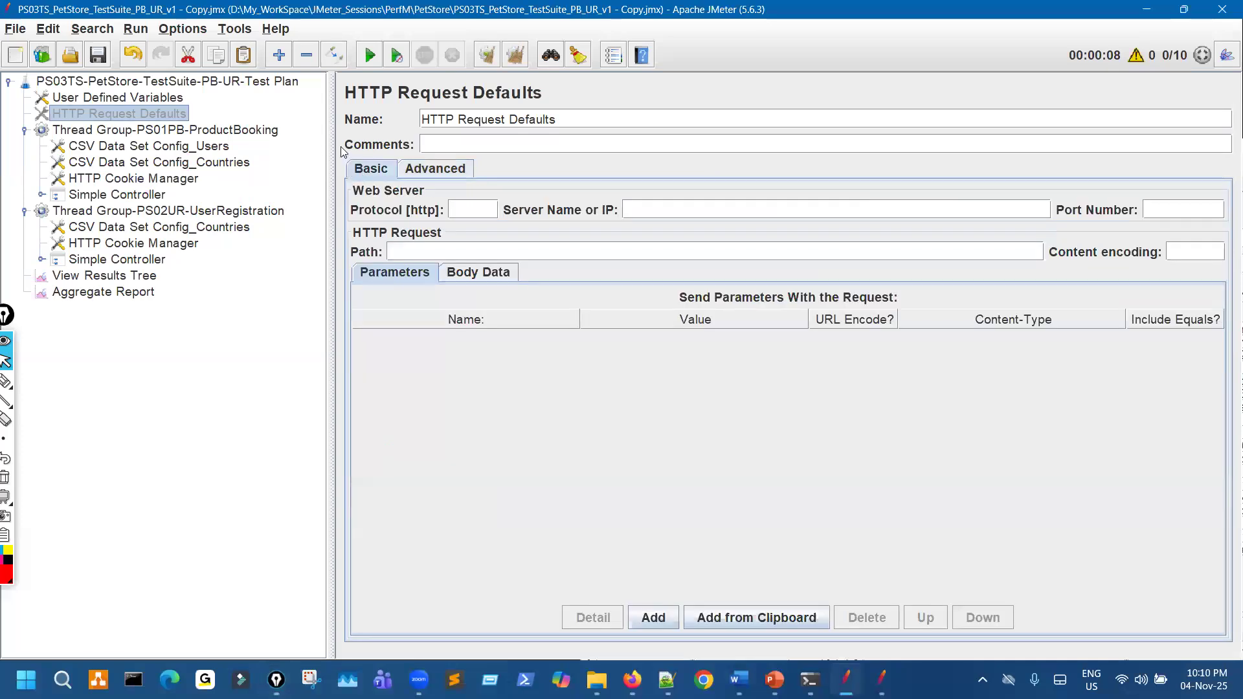
Step: Review ProductBooking's addable config elements down to User Defined Variables without adding any
left_click(256, 133)
right_click(253, 137)
mouse_move(401, 154)
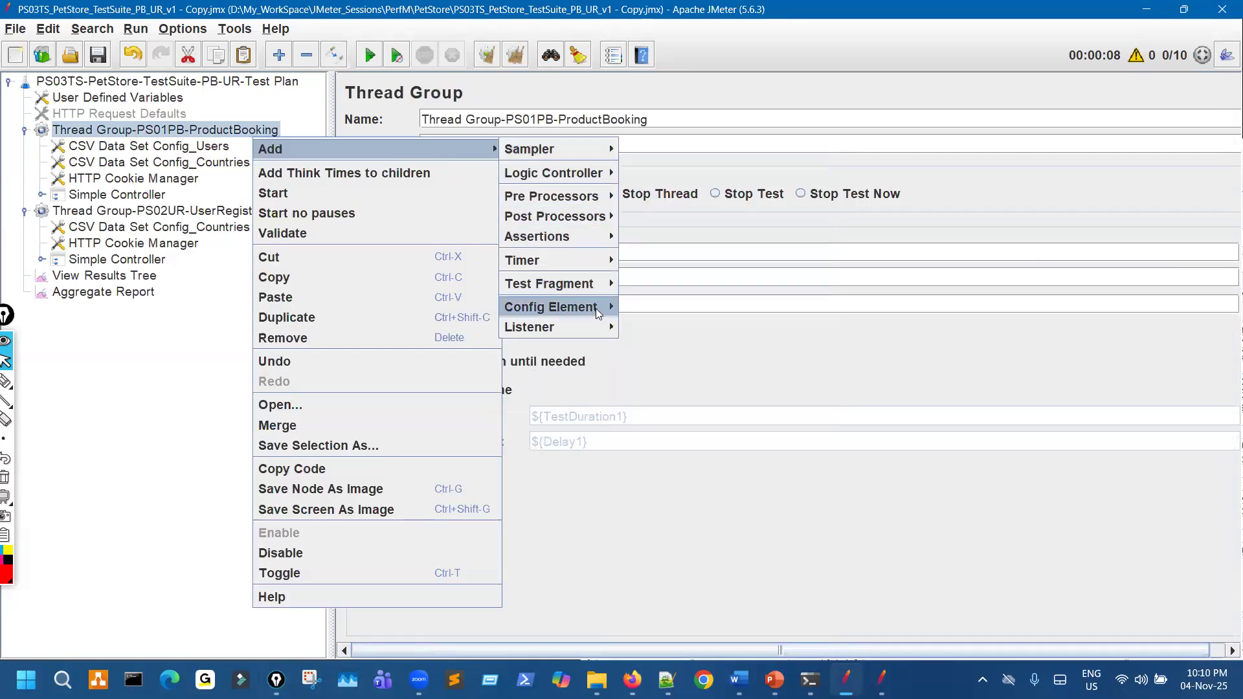
mouse_move(597, 313)
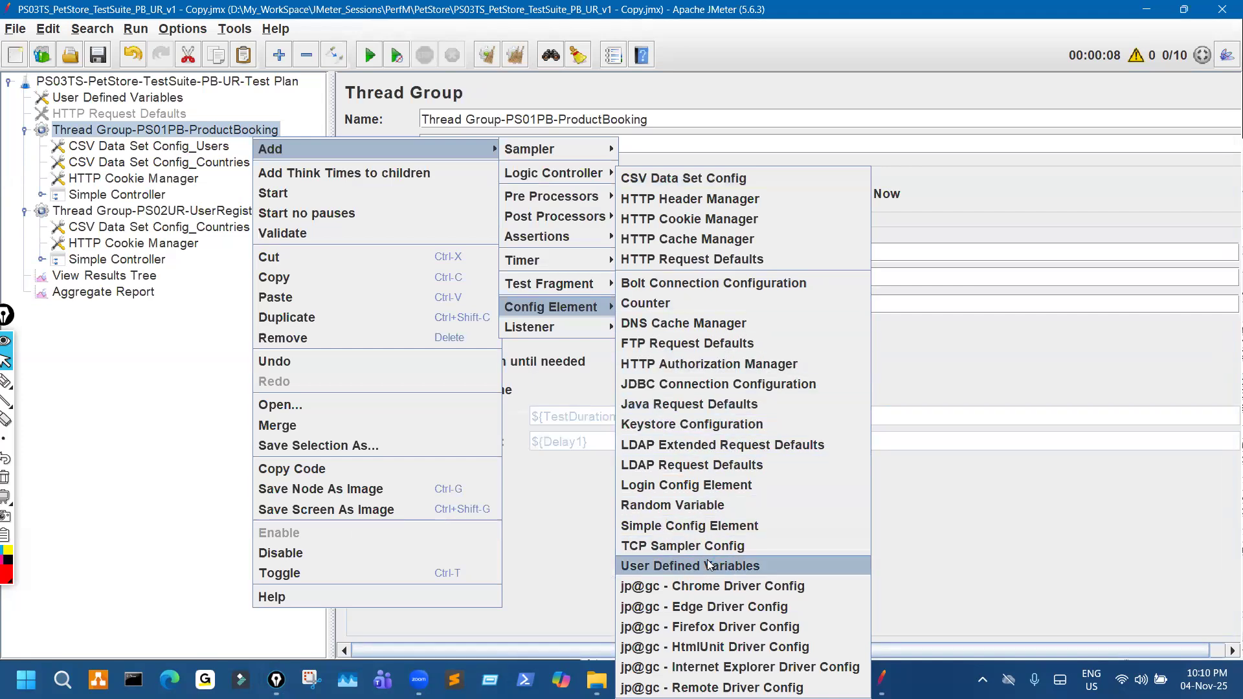
left_click(196, 300)
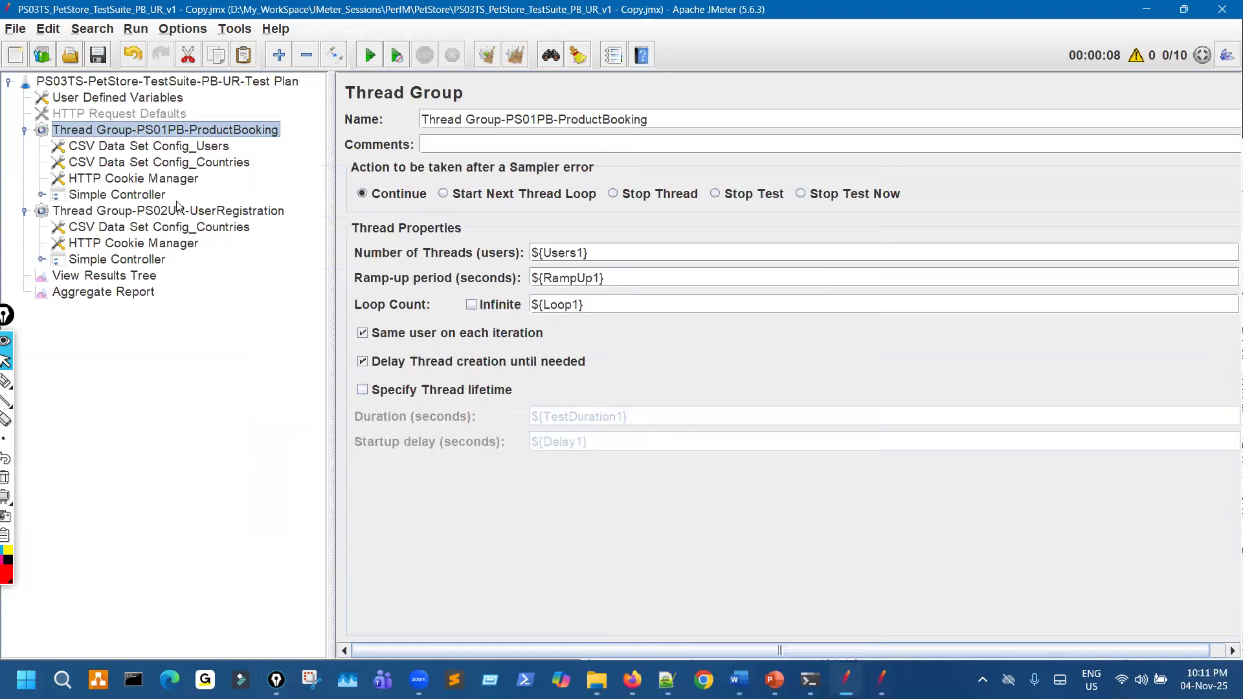
Step: Open User Defined Variables, encircle the thread groups in red to show its scope and mark ProductBooking's CSV Data Set Config elements
left_click(172, 98)
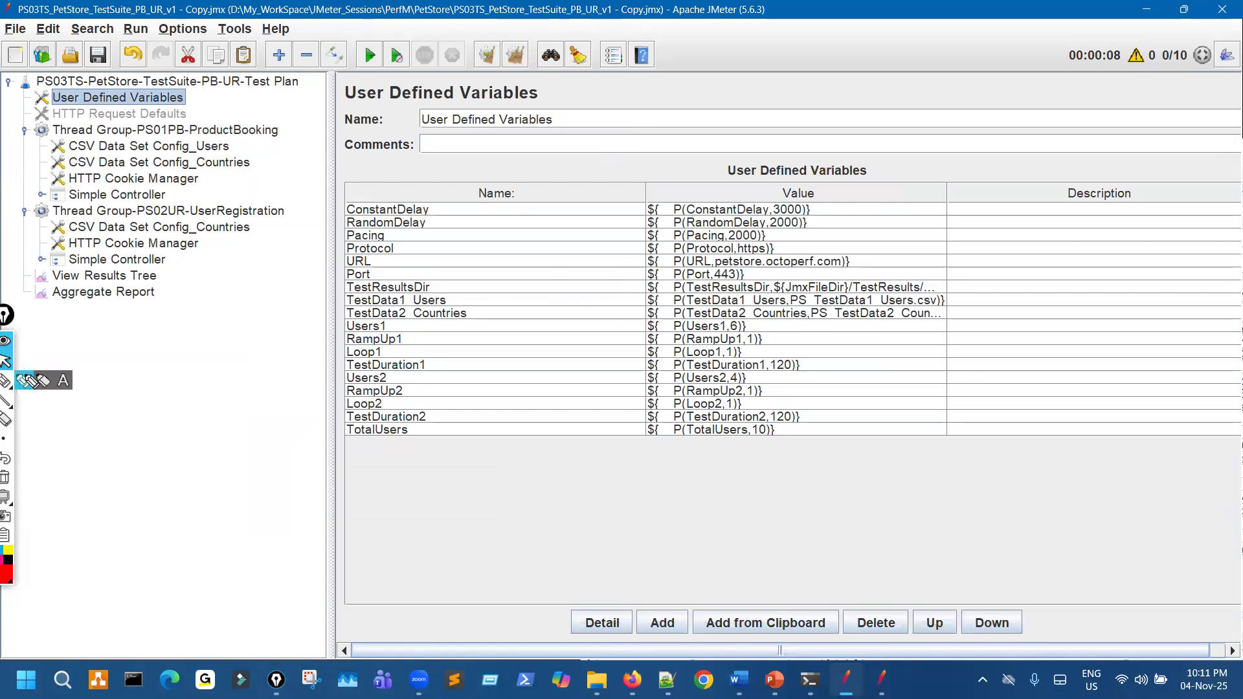
left_click(7, 382)
mouse_move(189, 144)
left_mouse_down()
mouse_move(141, 292)
mouse_move(191, 252)
left_mouse_up()
mouse_move(107, 79)
left_mouse_down()
mouse_move(208, 362)
mouse_move(227, 245)
left_mouse_up()
mouse_move(227, 97)
left_mouse_down()
mouse_move(271, 80)
mouse_move(280, 53)
mouse_move(466, 97)
left_mouse_up()
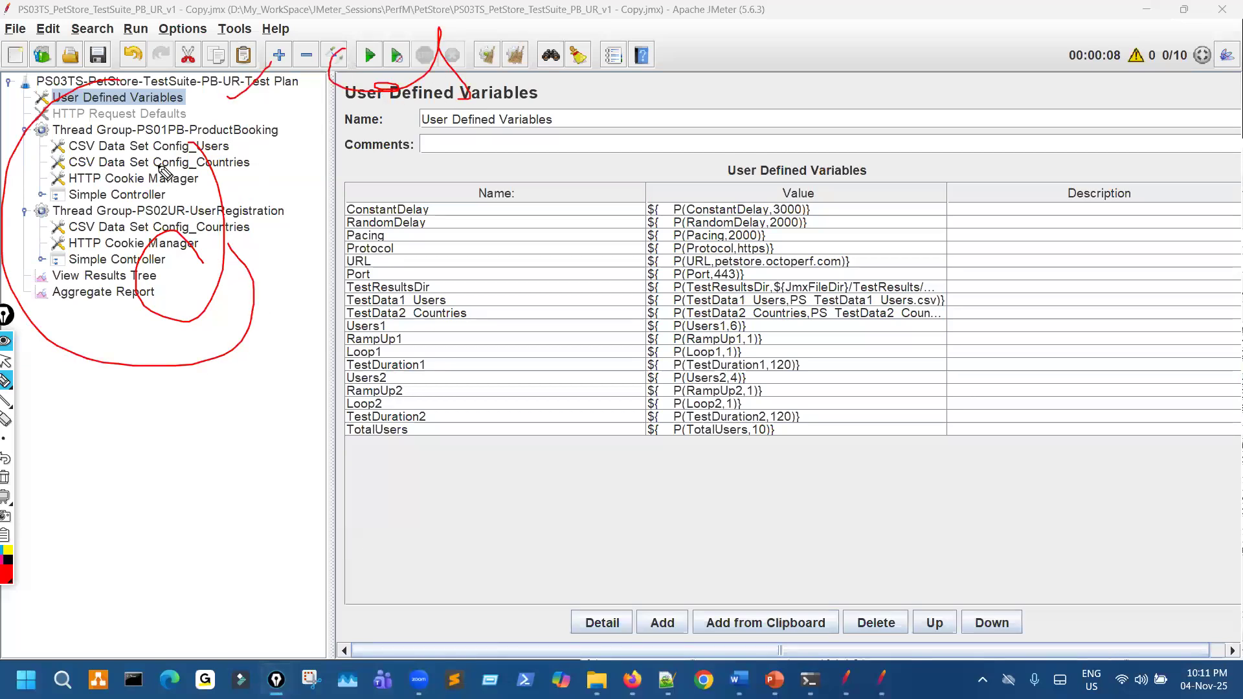
mouse_move(233, 165)
left_mouse_down()
mouse_move(221, 152)
mouse_move(223, 181)
mouse_move(198, 181)
mouse_move(220, 165)
mouse_move(246, 224)
left_mouse_up()
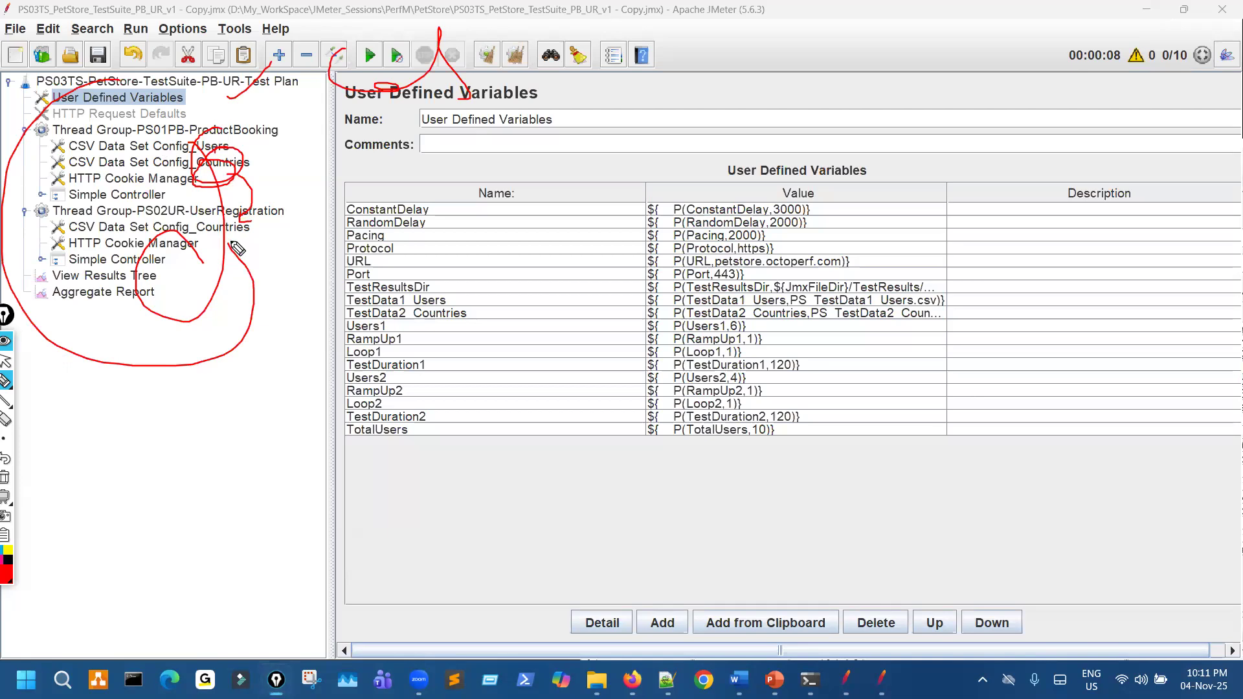
Step: Erase the marks, outline the Value column of User Defined Variables in red and clear that outline
key("e")
left_click_drag(647, 201, 768, 367)
left_click_drag(704, 266, 767, 366)
key("e")
Step: Expand ProductBooking's Simple Controller down to the PS01_HomePage/ sampler and open its HTTP Header Manager
left_click(127, 197)
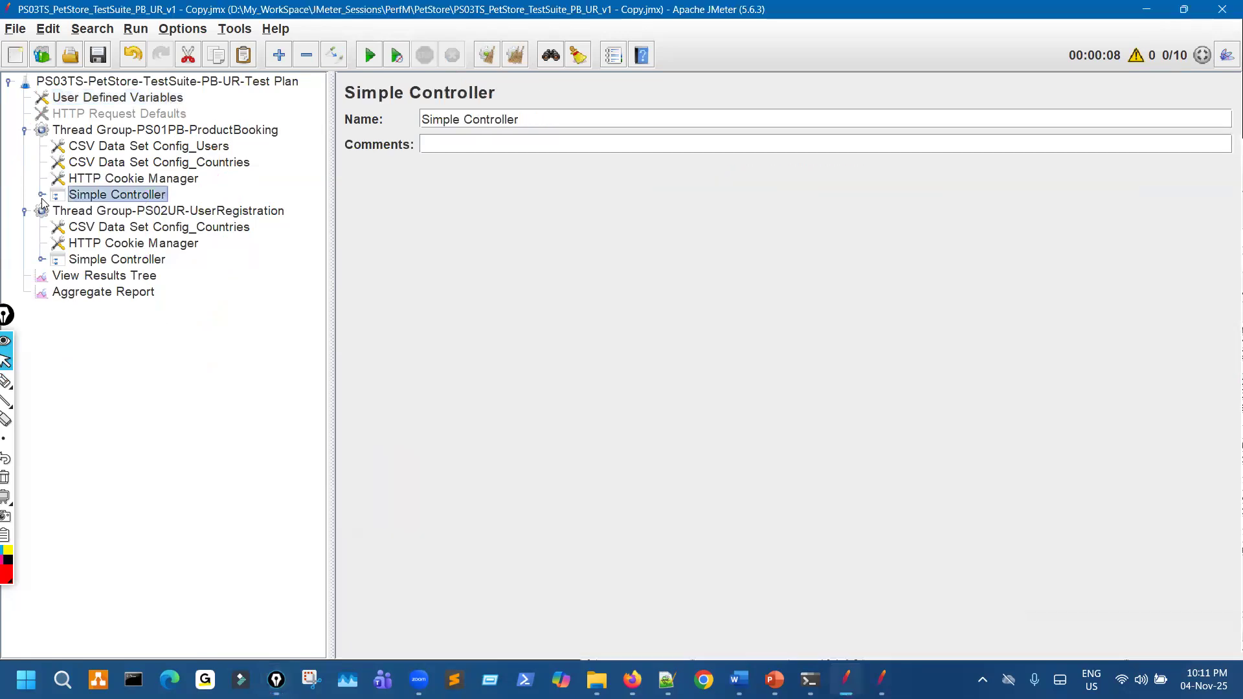
key("Right")
left_click(57, 180)
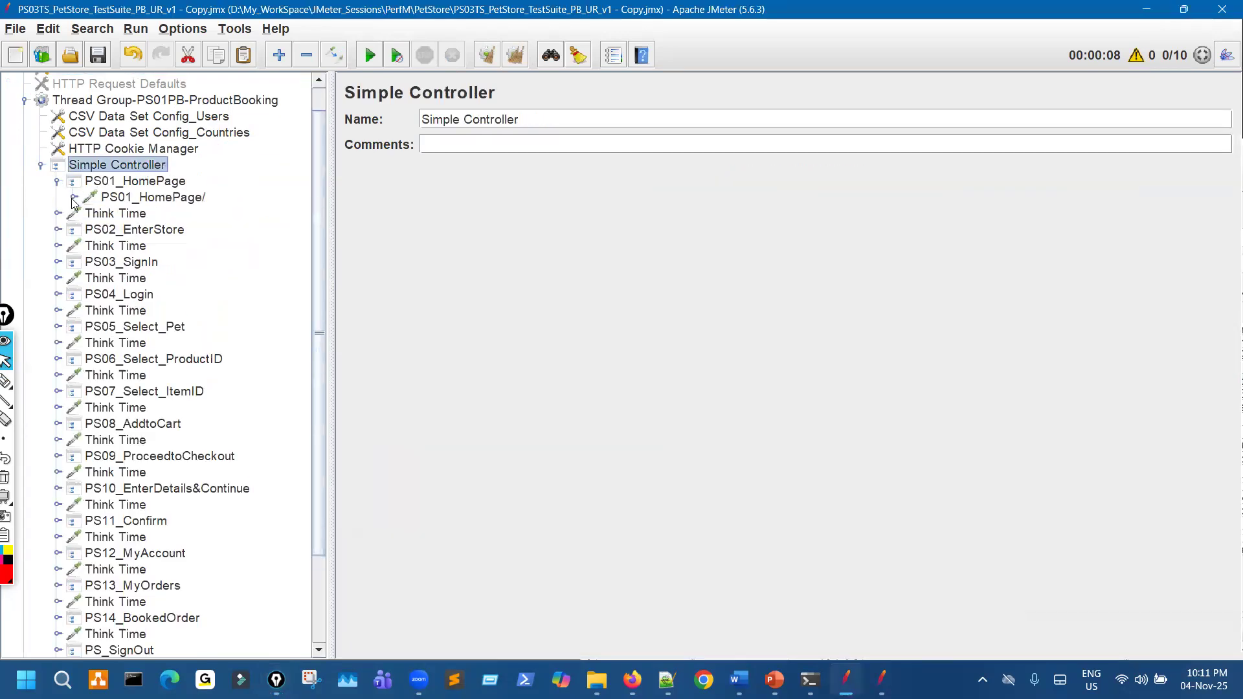
left_click(73, 197)
left_click(192, 215)
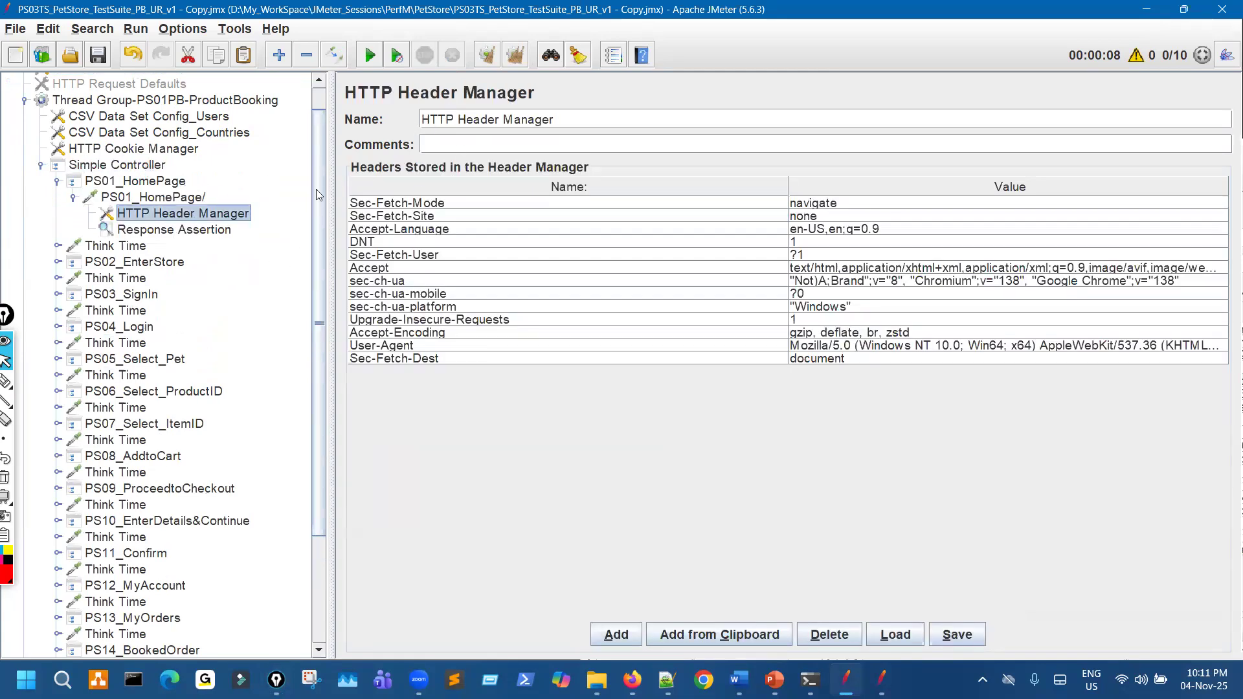
Step: Check which config elements the PS01_HomePage transaction controller accepts and return to the sampler's HTTP Header Manager
right_click(179, 183)
mouse_move(196, 192)
mouse_move(477, 331)
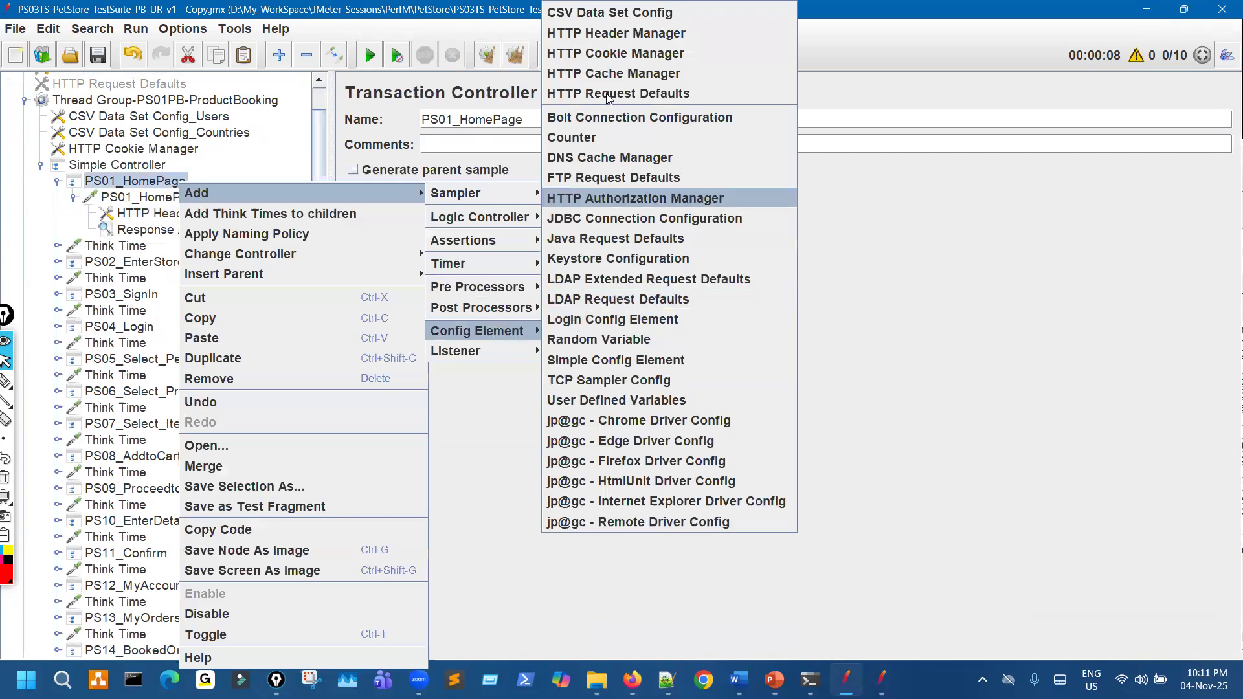
left_click(923, 281)
left_click(234, 215)
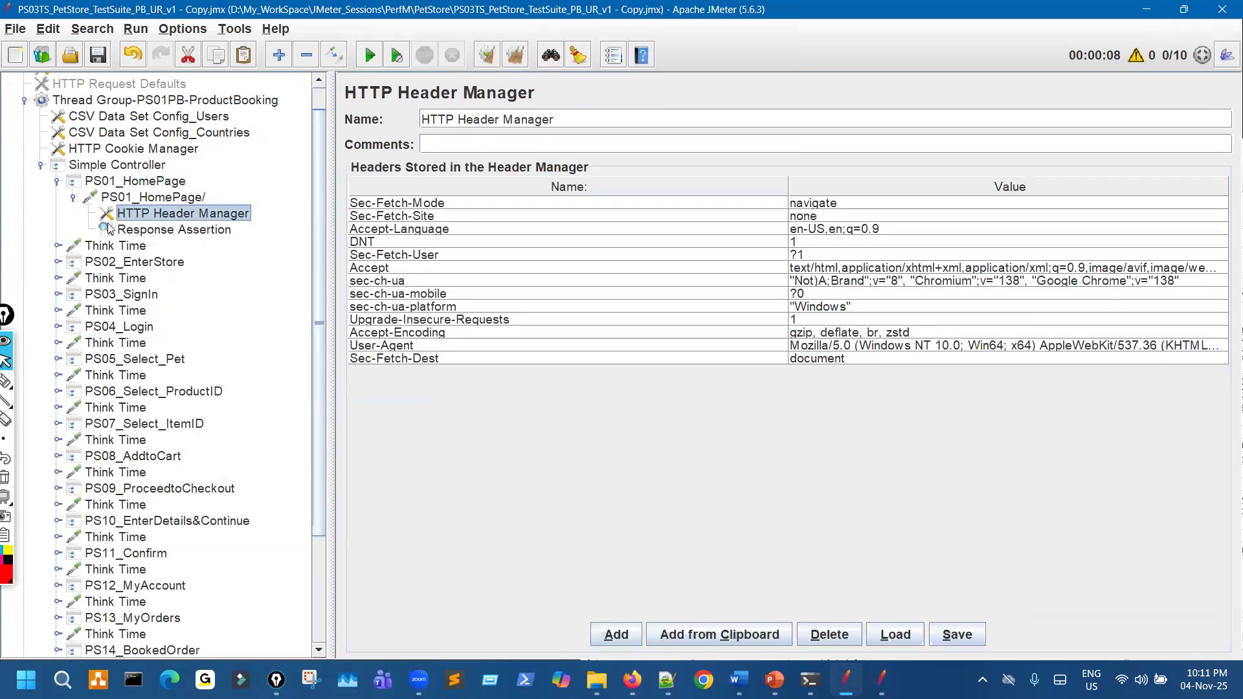
Step: Mark the PS01_HomePage/ sampler and its HTTP Header Manager, clear the marks, and collapse the sampler and PS01_HomePage
mouse_move(91, 202)
left_mouse_down()
mouse_move(132, 219)
mouse_move(270, 206)
left_mouse_up()
left_click_drag(484, 134, 531, 129)
left_click_drag(536, 138, 566, 138)
key("Escape")
left_click(74, 198)
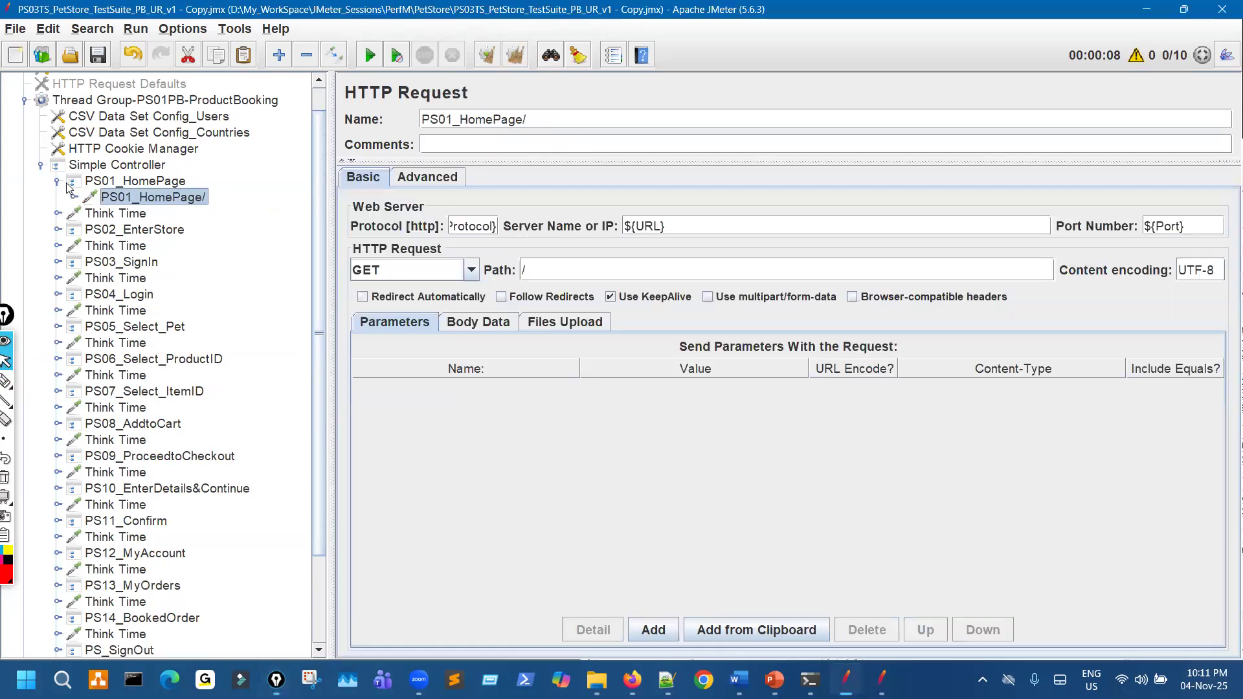
left_click(56, 183)
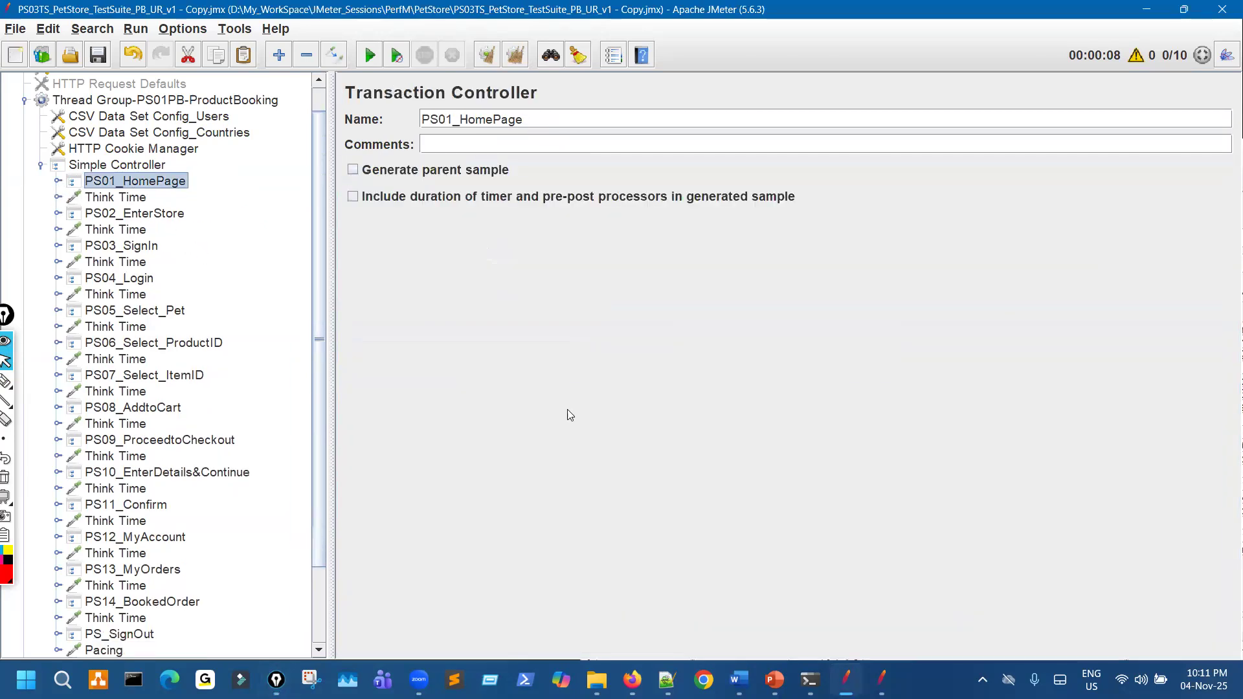
Step: Switch to PowerPoint and underline CSV Data Set Config in red in the Config Elements bullet
left_click(775, 680)
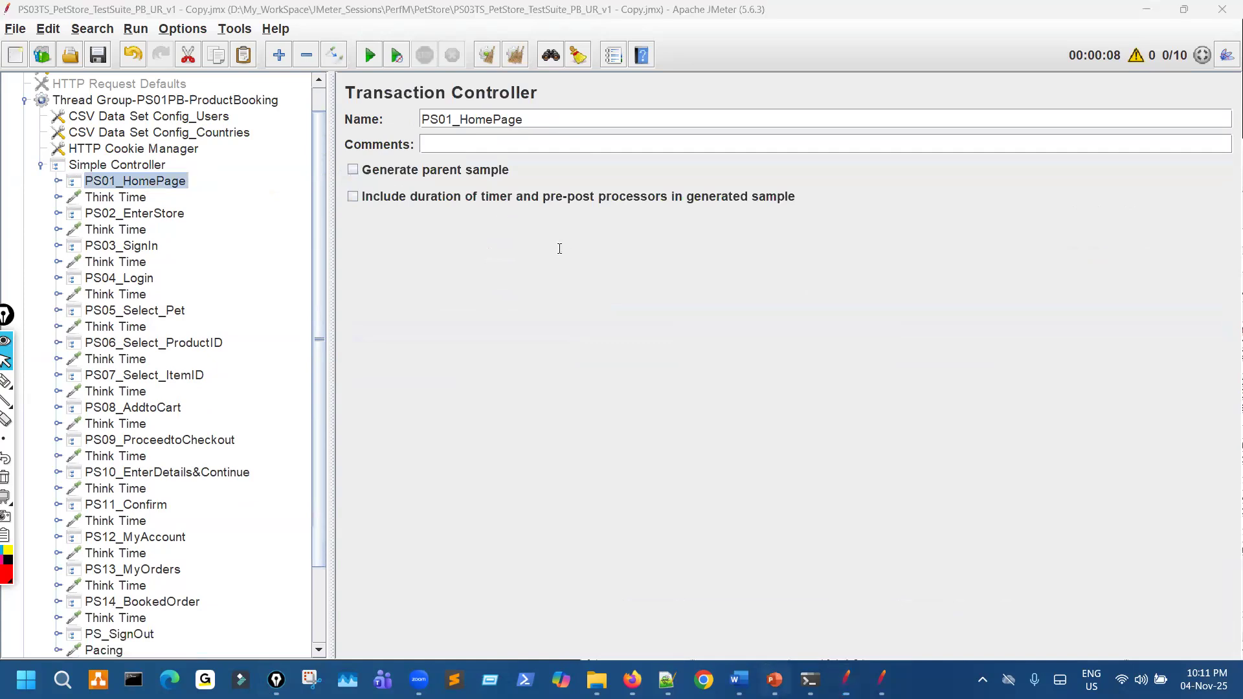
left_click_drag(686, 291, 714, 301)
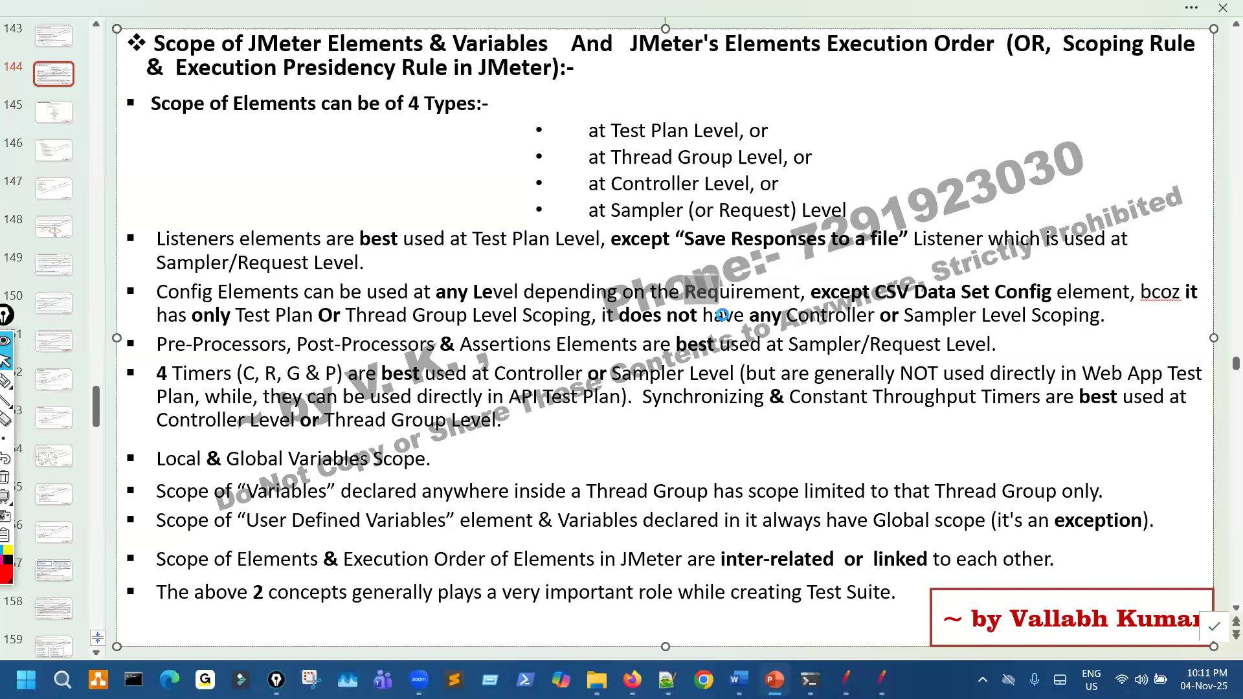
key("ctrl+shift+3")
left_click_drag(975, 295, 959, 296)
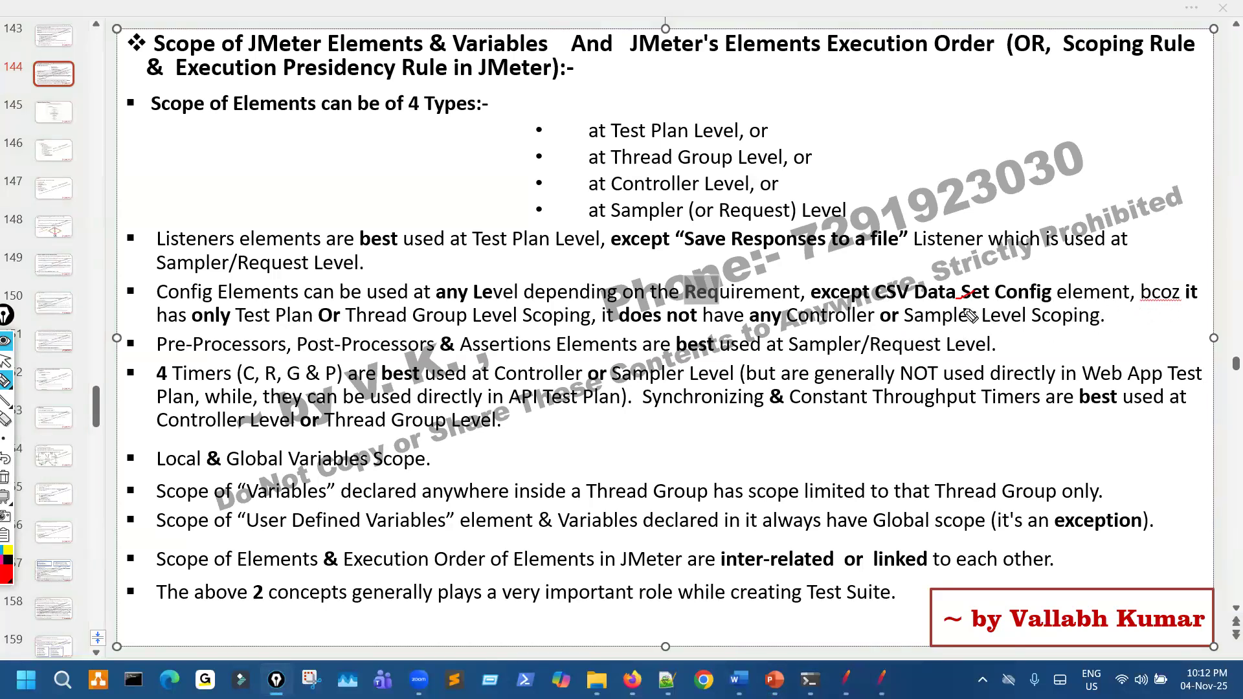
left_click_drag(965, 302, 1018, 302)
Step: Mark the four scope levels in red and underline "Level" and "any" in the Config Elements bullet
left_click_drag(712, 133, 745, 126)
mouse_move(705, 188)
left_mouse_down()
mouse_move(720, 182)
mouse_move(707, 158)
left_mouse_up()
left_click_drag(498, 327, 513, 327)
left_click_drag(757, 332, 772, 332)
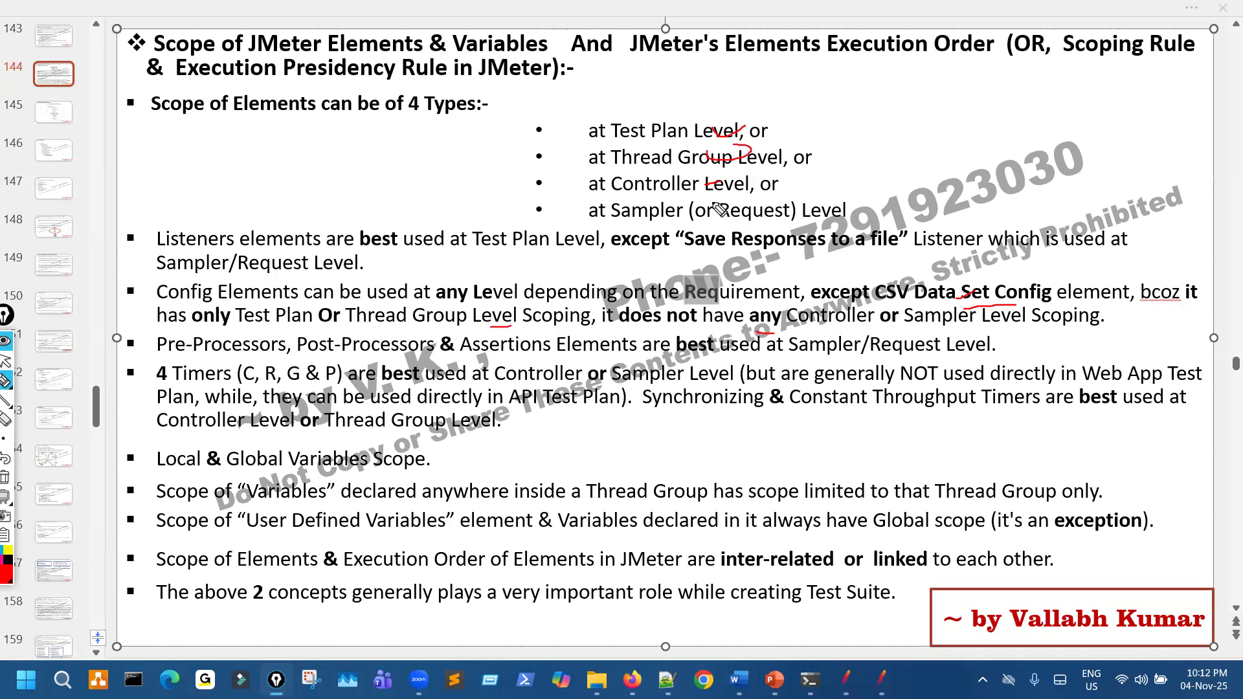
left_click_drag(732, 215, 742, 188)
left_click_drag(683, 159, 682, 165)
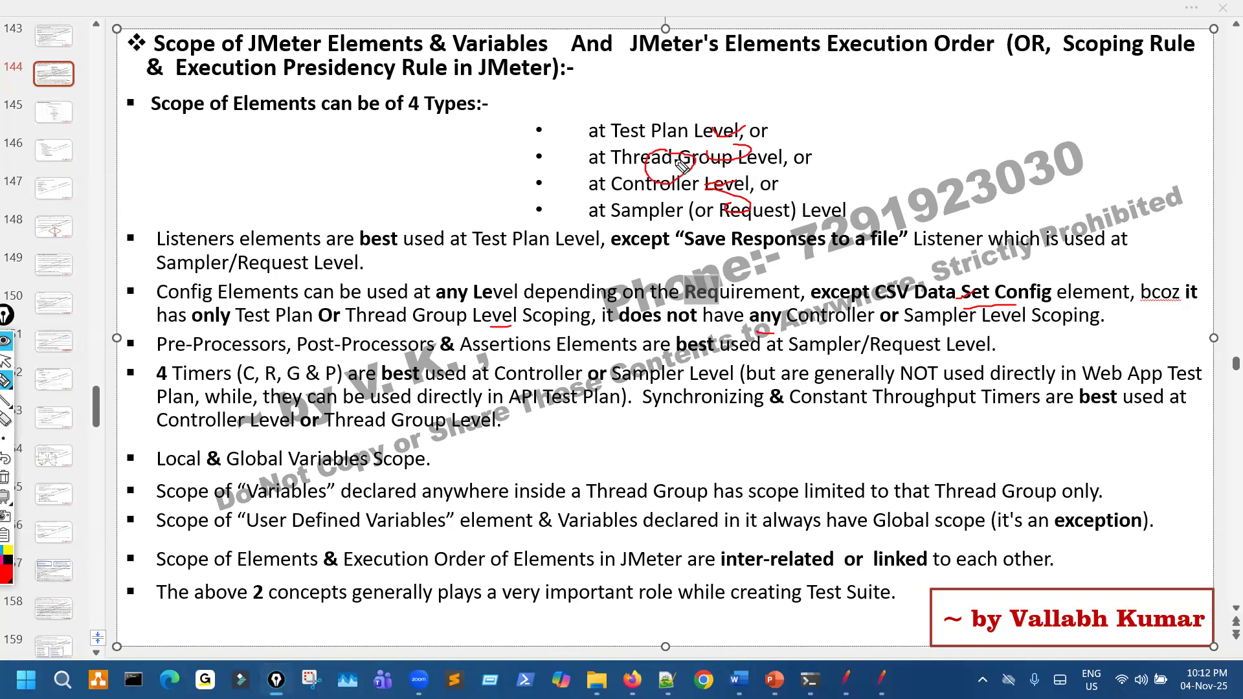
Step: Underline "have any Controller or", circle CSV Data Set Config in red, and erase all marks from the slide
left_click_drag(676, 333, 909, 329)
left_click_drag(935, 272, 940, 296)
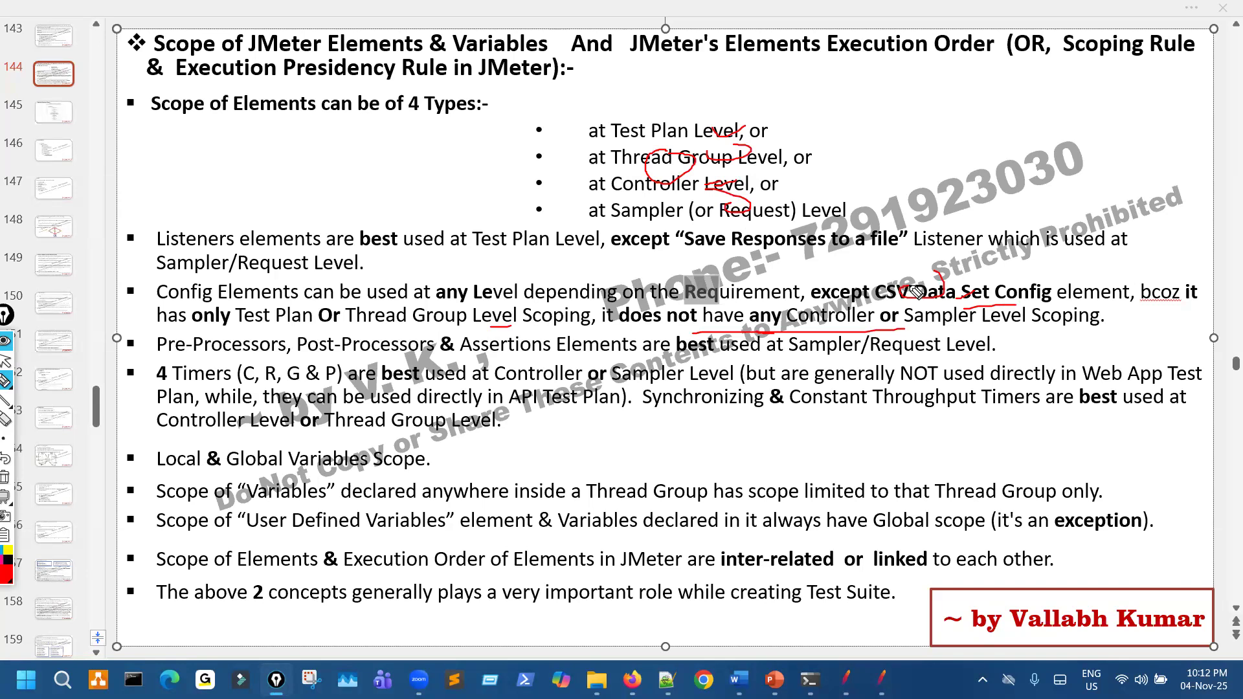
key("e")
key("Escape")
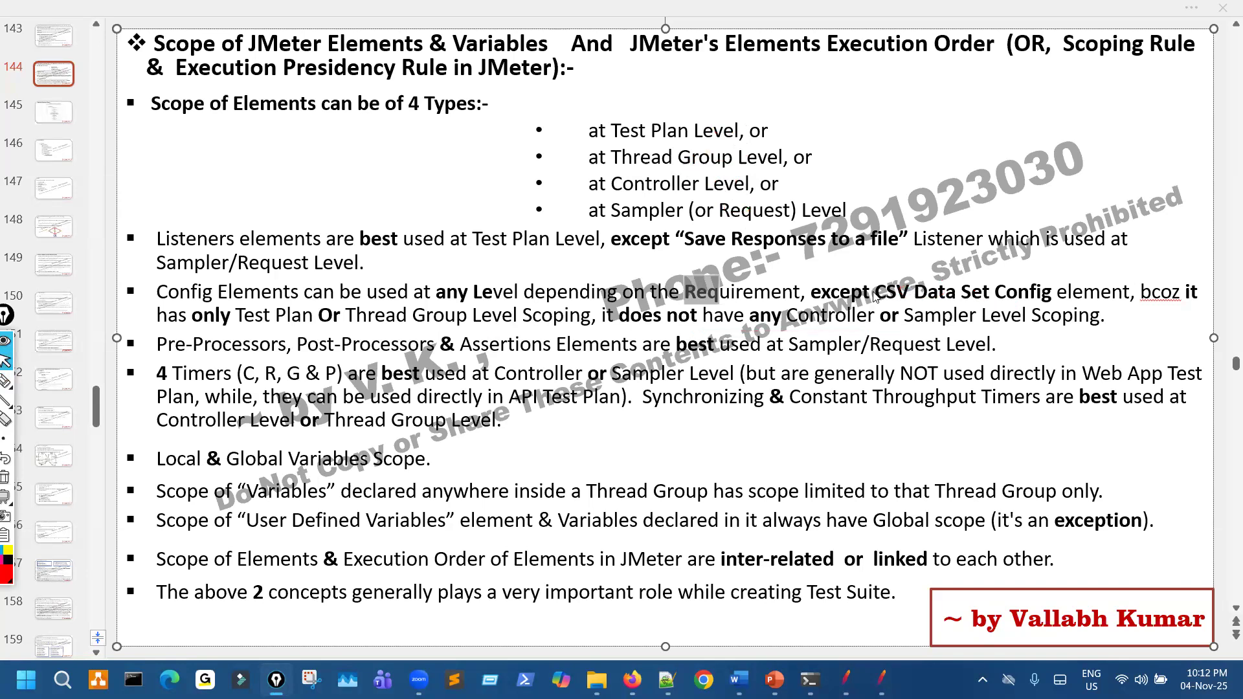
Step: Underline the Pre-Processors, Post-Processors & Assertions bullet in red, circle both Sampler/Request mentions, and erase the marks
key("p")
left_click_drag(384, 356, 724, 355)
mouse_move(853, 341)
left_mouse_down()
mouse_move(901, 382)
mouse_move(841, 337)
left_mouse_up()
left_click_drag(757, 195, 751, 197)
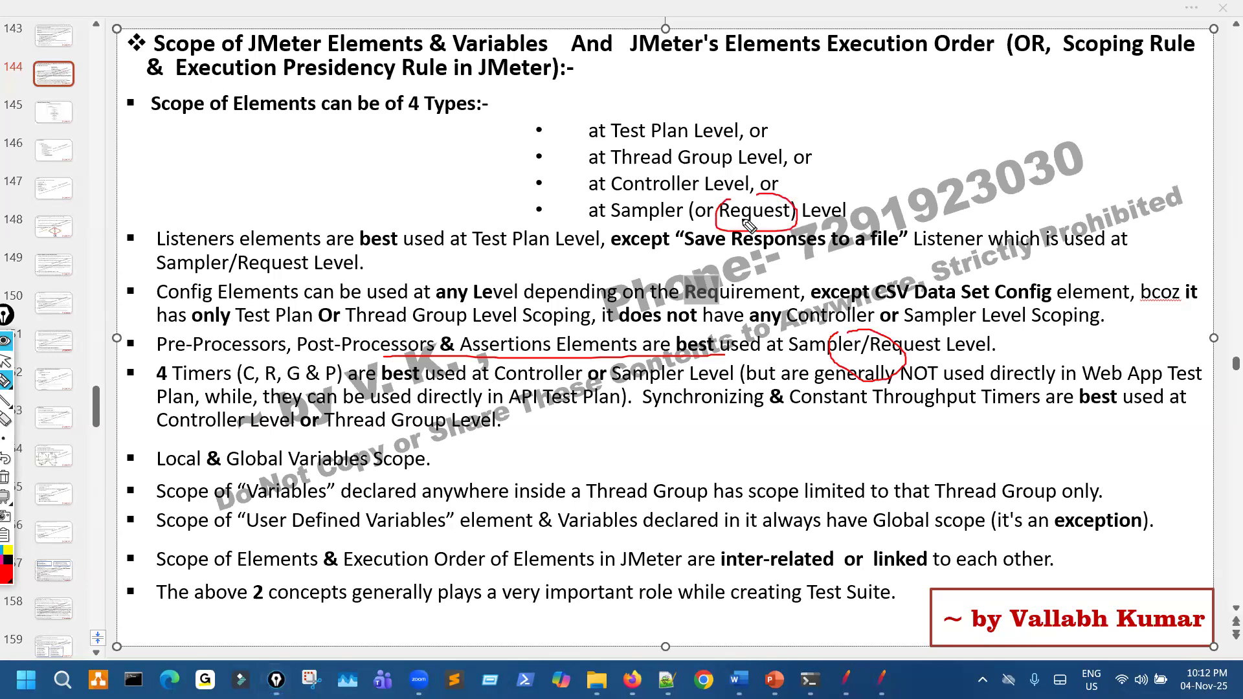
key("Escape")
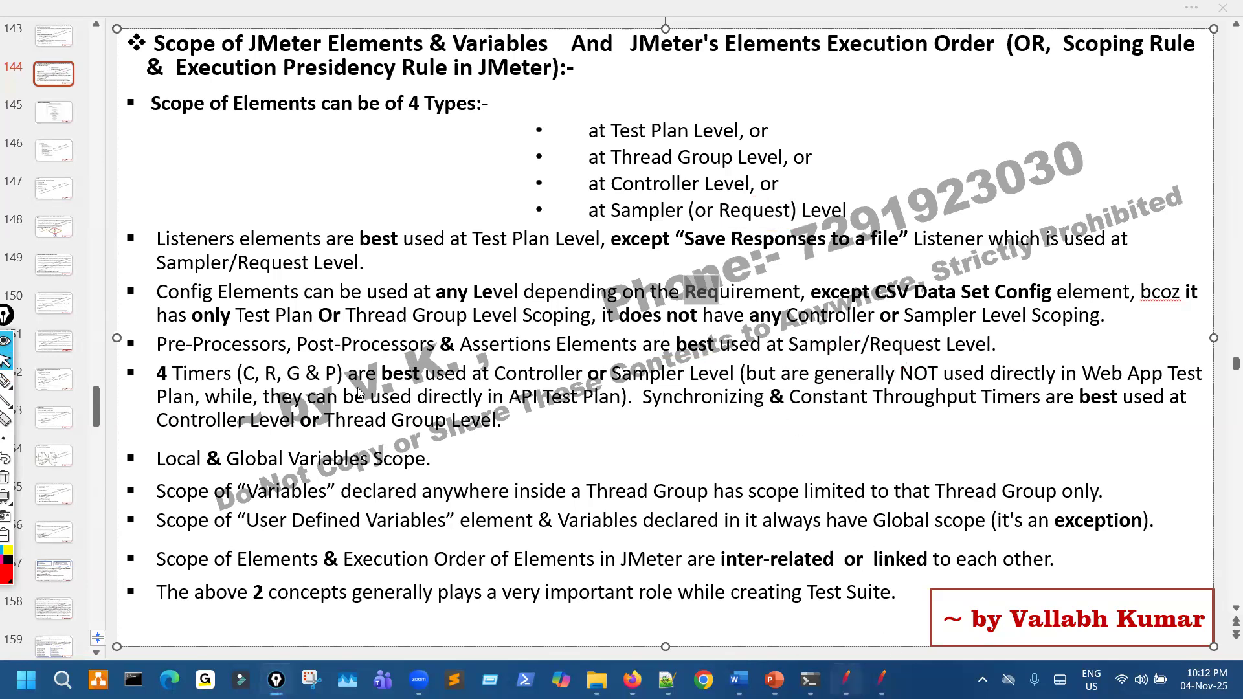
Step: Switch to JMeter, expand PS02_EnterStore, open c_JSessionID_Regular Expression Extractor, and mark it and its parent sampler in red
key("alt+Tab")
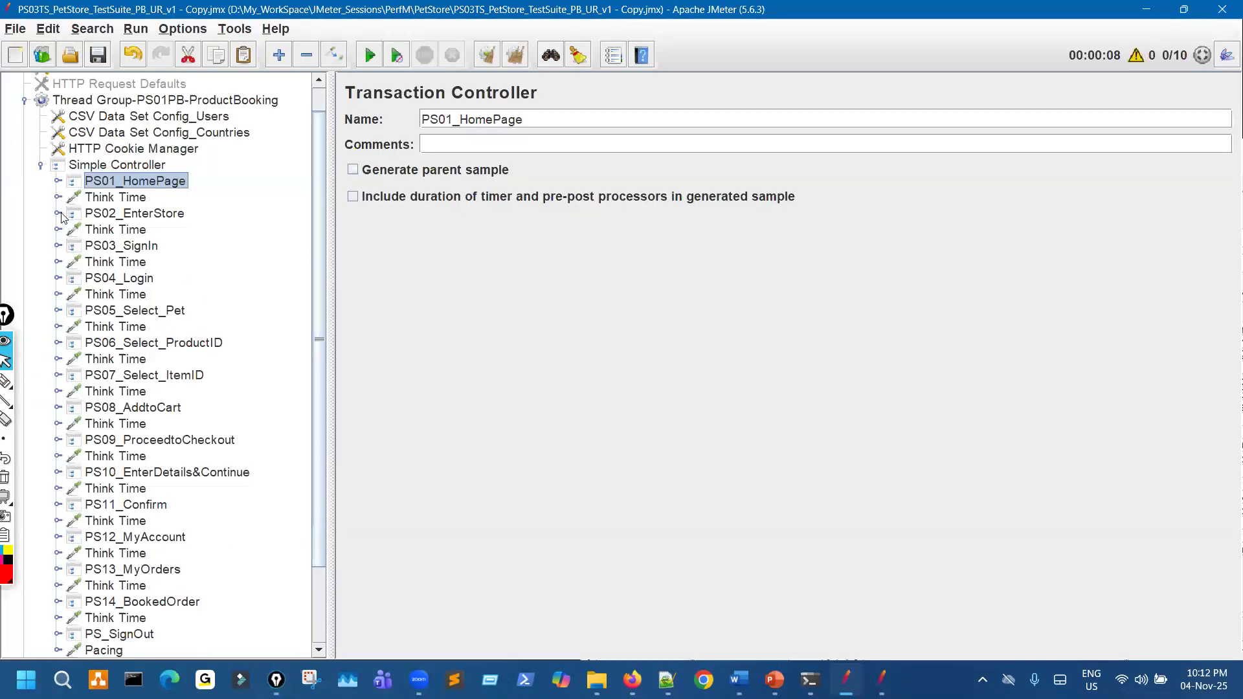
left_click(58, 214)
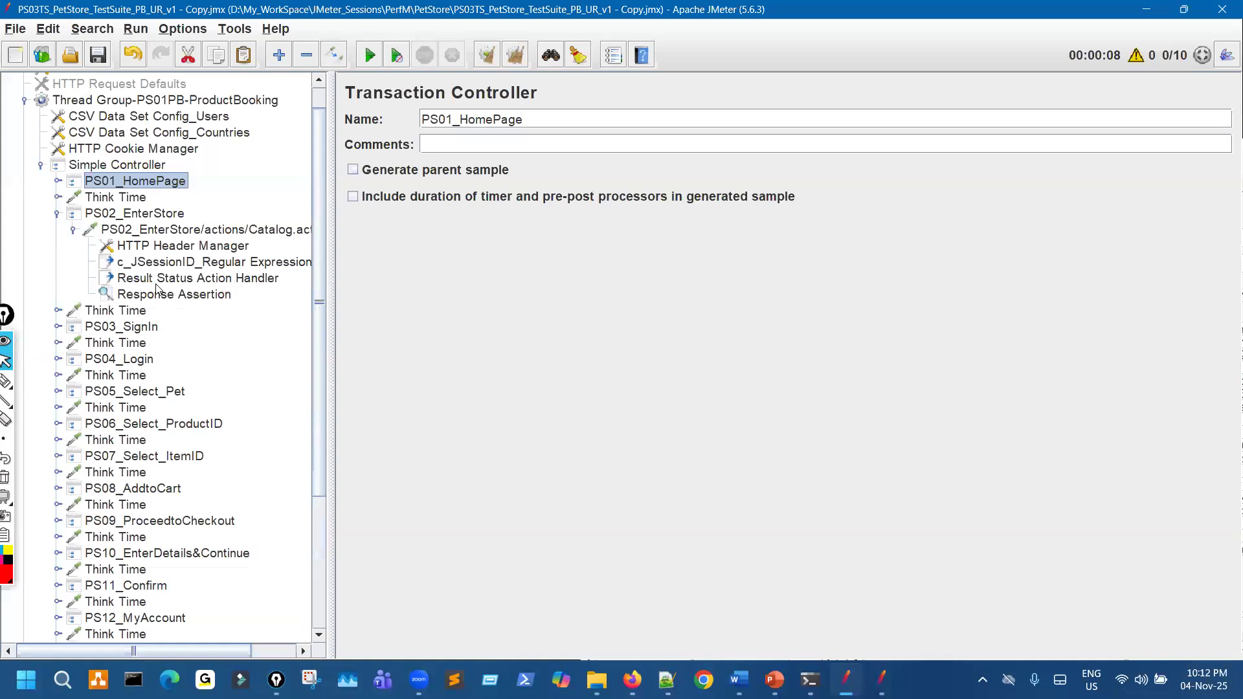
left_click(265, 263)
key("ctrl+alt+p")
left_click_drag(363, 255, 329, 258)
mouse_move(383, 193)
left_mouse_down()
mouse_move(311, 222)
mouse_move(360, 224)
left_mouse_up()
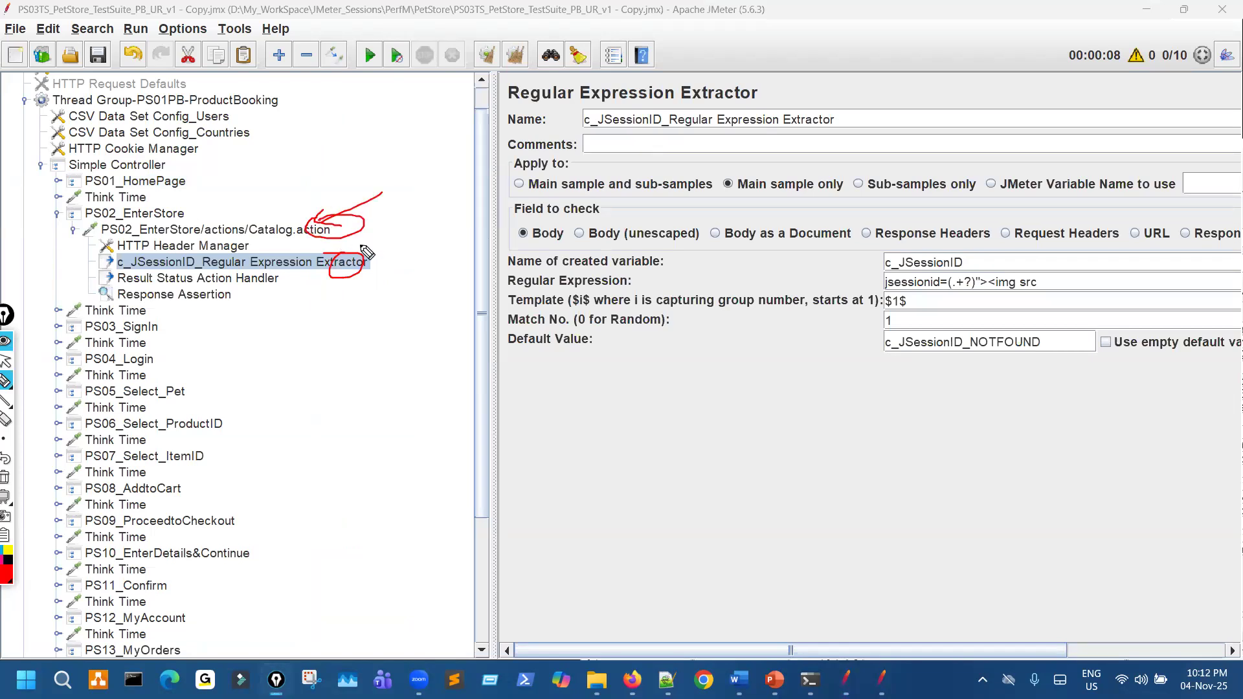
Step: Link the PS02_EnterStore sampler to its c_JSessionID extractor in red, circle the pair, and clear all marks
left_click_drag(80, 232, 111, 261)
left_click_drag(263, 220, 273, 217)
mouse_move(292, 269)
left_mouse_down()
mouse_move(267, 219)
mouse_move(314, 259)
left_mouse_up()
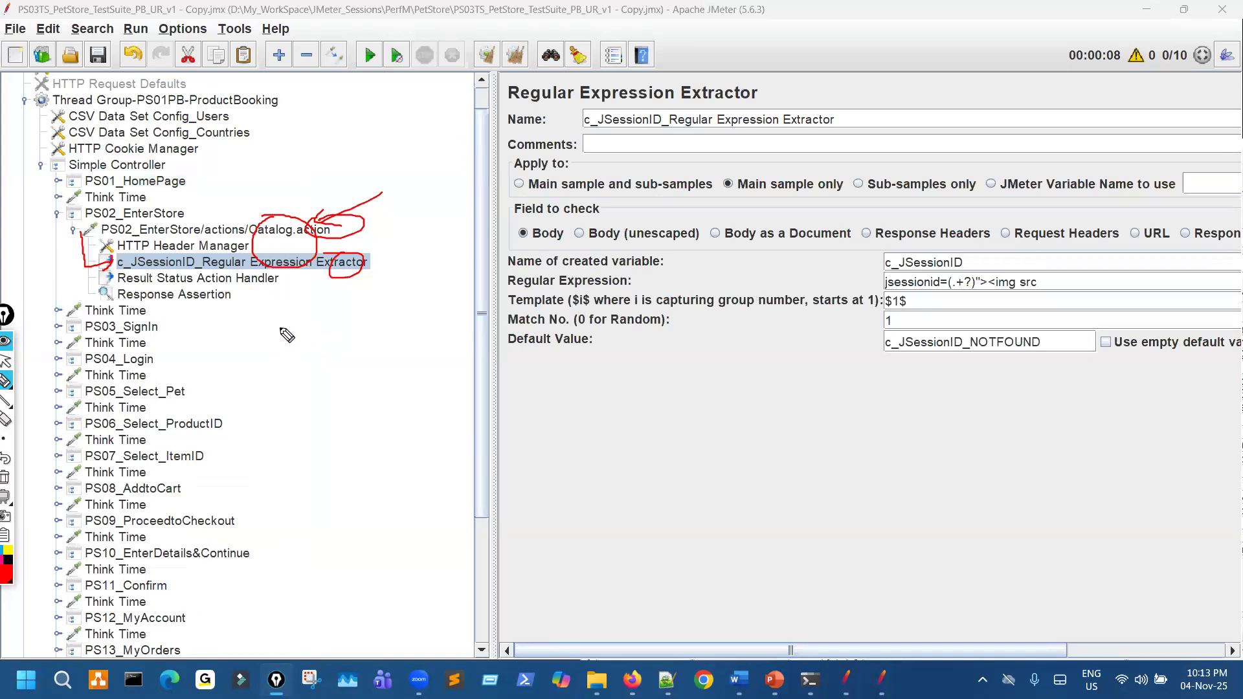
key("ctrl+shift+7")
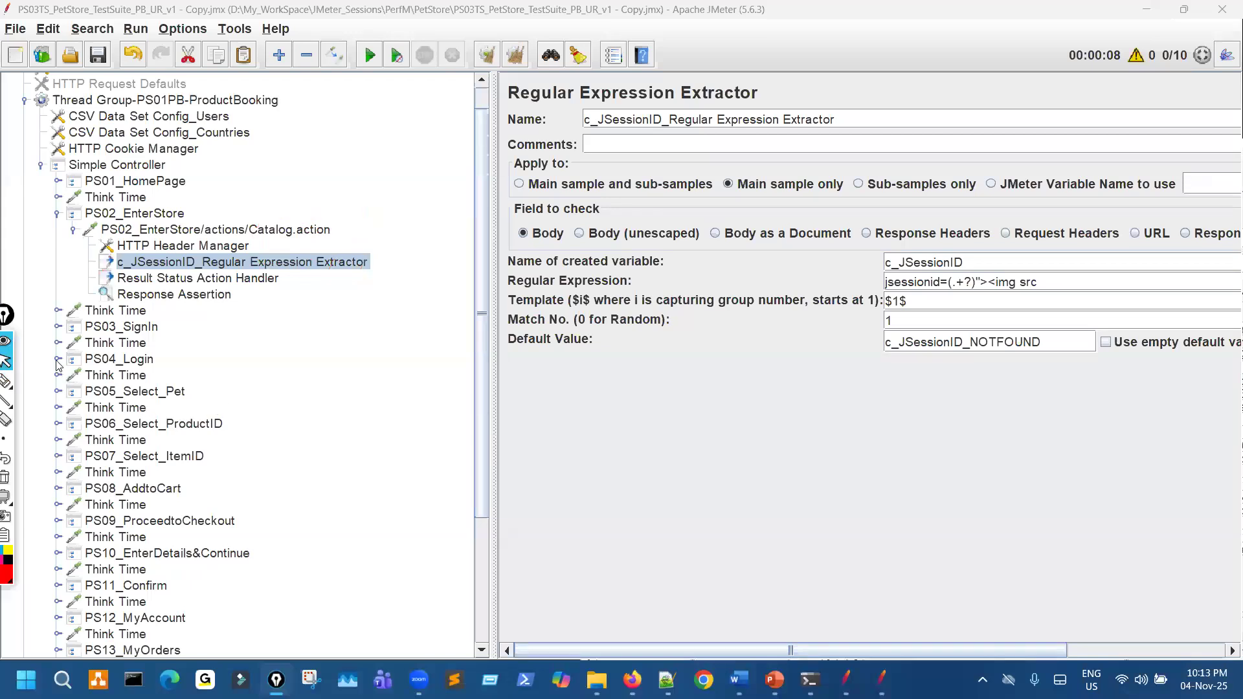
Step: Expand PS04_Login and its PS04_Login2/actions/Catalog.action sampler, and mark c_Pet_Regular Expression Extractor in red
left_click(58, 360)
left_click(75, 391)
key("ctrl+shift+3")
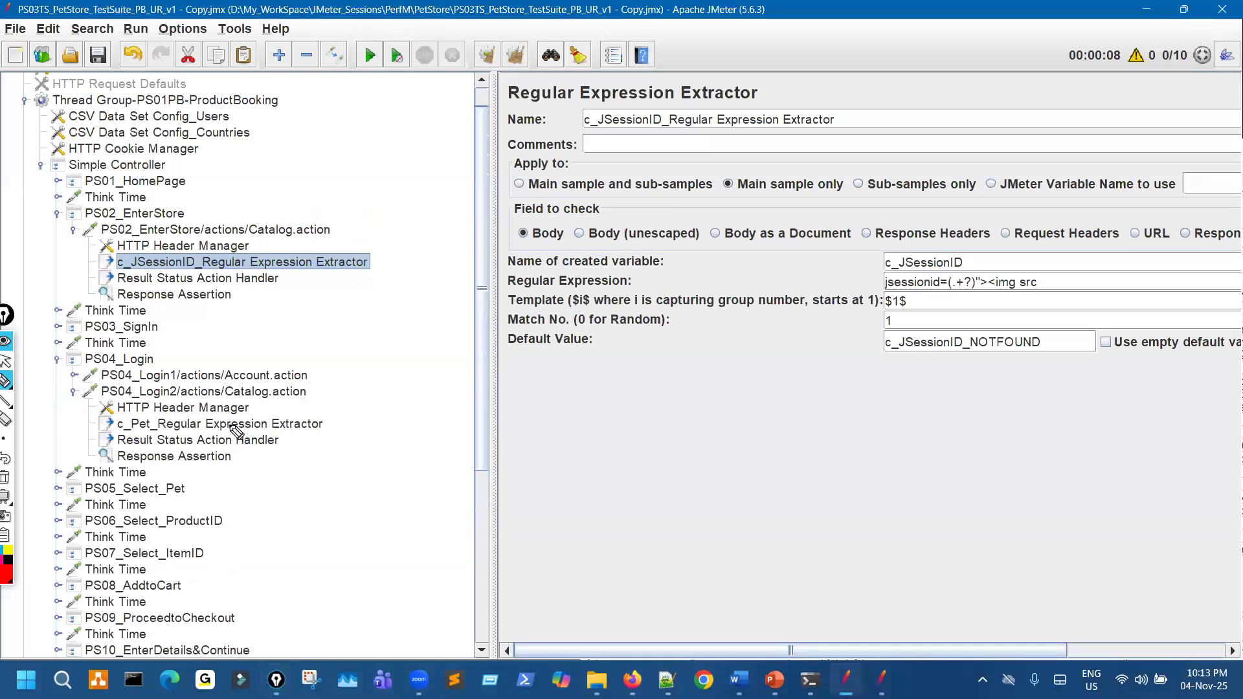
left_click(231, 425)
mouse_move(99, 413)
left_mouse_down()
mouse_move(150, 454)
mouse_move(138, 419)
left_mouse_up()
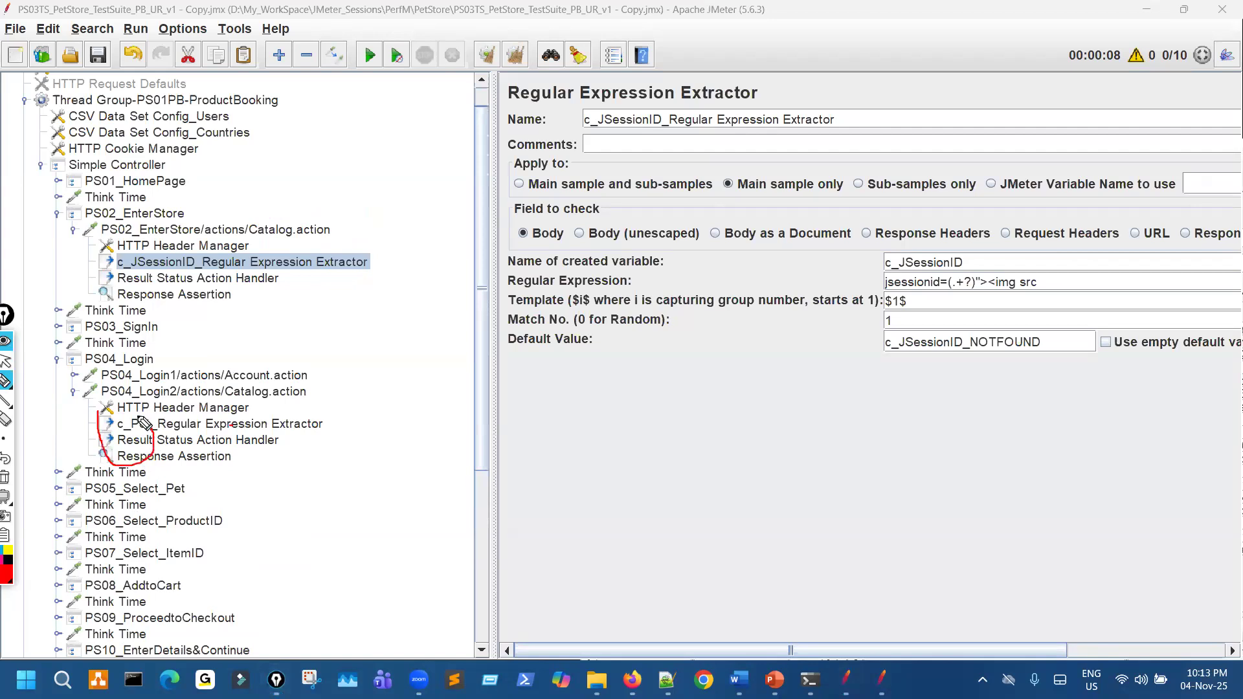
Step: Open the Response Assertion under the PS02_EnterStore sampler and mark its link to the parent sampler in red
left_click(226, 296)
left_click_drag(280, 239, 290, 234)
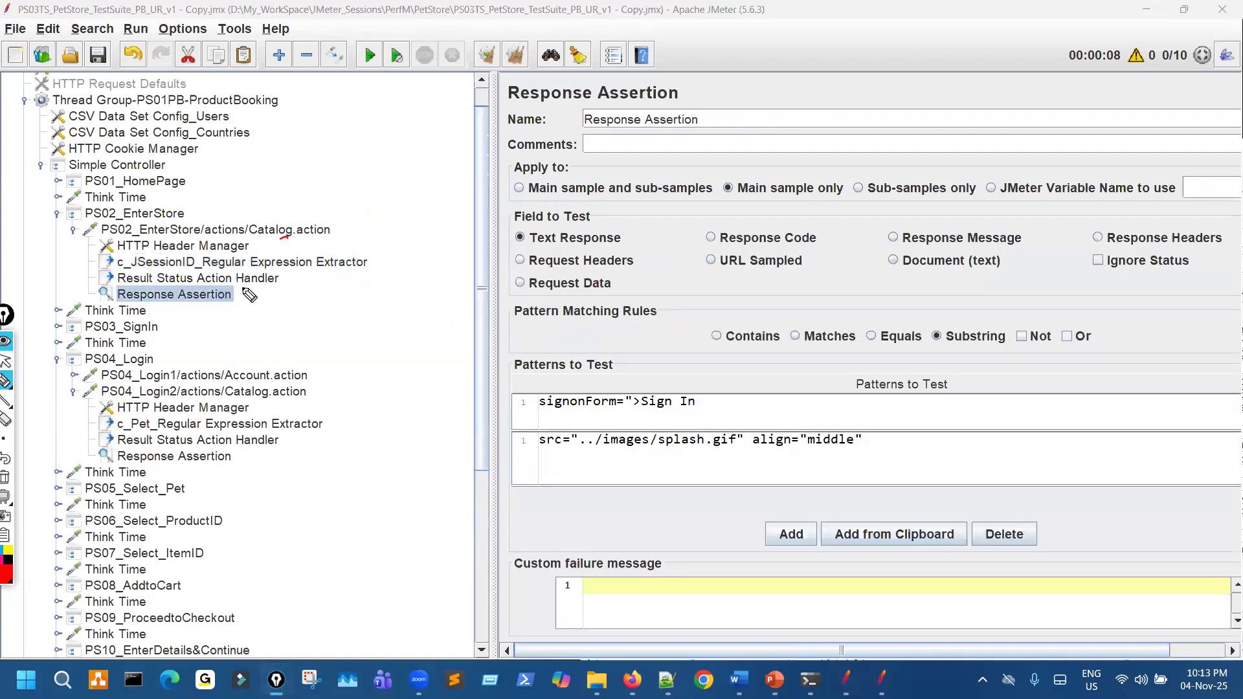
mouse_move(237, 285)
left_mouse_down()
mouse_move(278, 279)
mouse_move(261, 281)
left_mouse_up()
mouse_move(89, 245)
left_mouse_down()
mouse_move(126, 287)
mouse_move(175, 293)
left_mouse_up()
left_click_drag(91, 238, 123, 291)
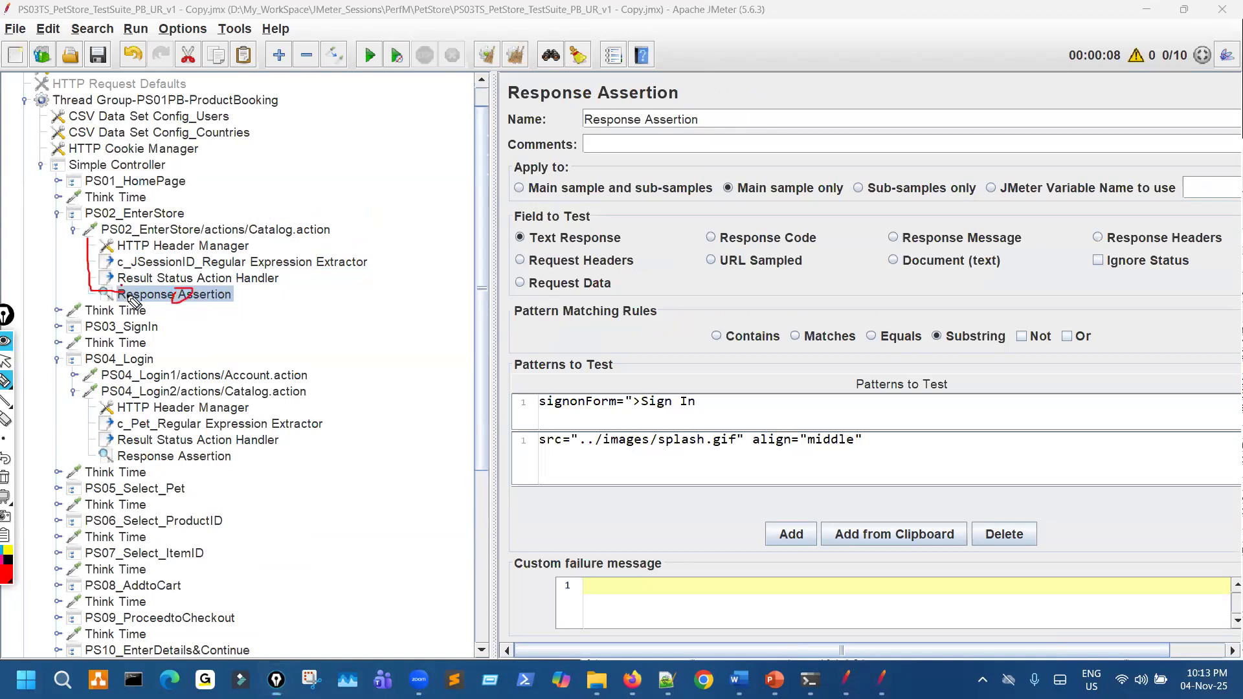
mouse_move(186, 235)
left_mouse_down()
mouse_move(170, 233)
mouse_move(150, 303)
mouse_move(259, 257)
mouse_move(213, 249)
left_mouse_up()
left_click_drag(228, 290, 217, 293)
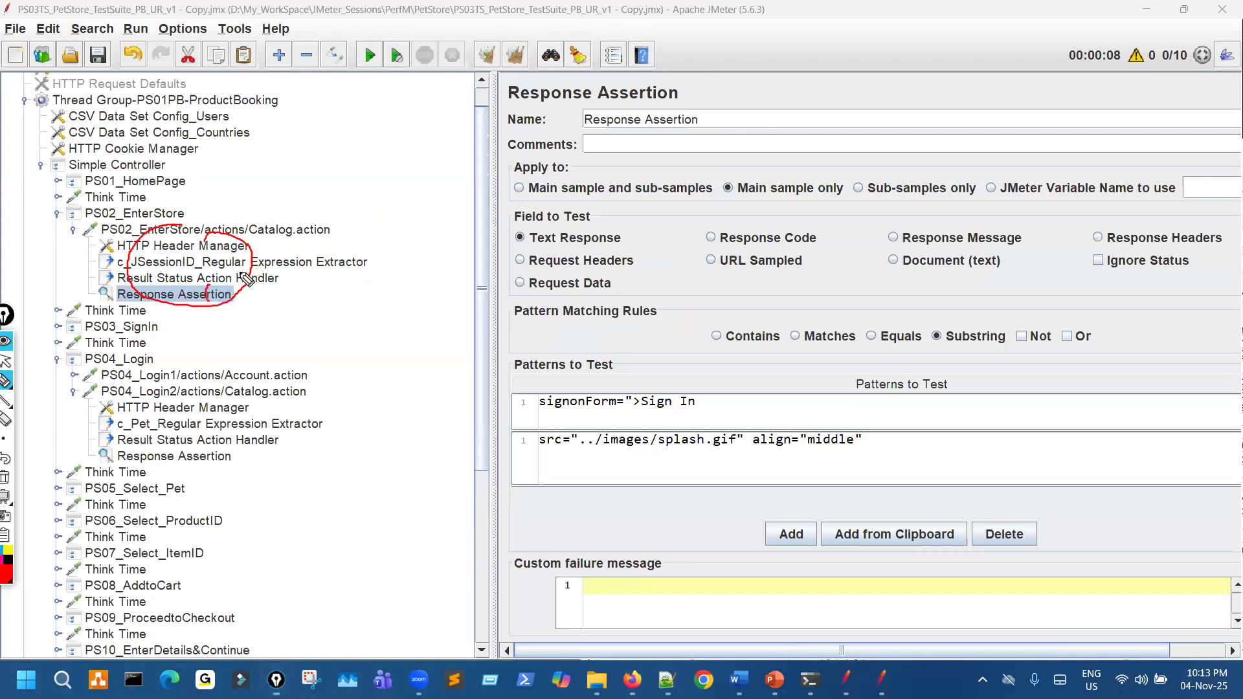
Step: Mark the PS02_EnterStore and PS04_Login2 samplers' child elements and Response Assertions in red, and erase all marks
mouse_move(297, 198)
left_mouse_down()
mouse_move(264, 225)
mouse_move(304, 243)
left_mouse_up()
mouse_move(217, 242)
left_mouse_down()
mouse_move(266, 285)
mouse_move(237, 303)
left_mouse_up()
mouse_move(192, 449)
left_mouse_down()
mouse_move(175, 463)
mouse_move(189, 446)
left_mouse_up()
mouse_move(192, 392)
left_mouse_down()
mouse_move(201, 447)
mouse_move(228, 438)
left_mouse_up()
left_click_drag(214, 279, 218, 304)
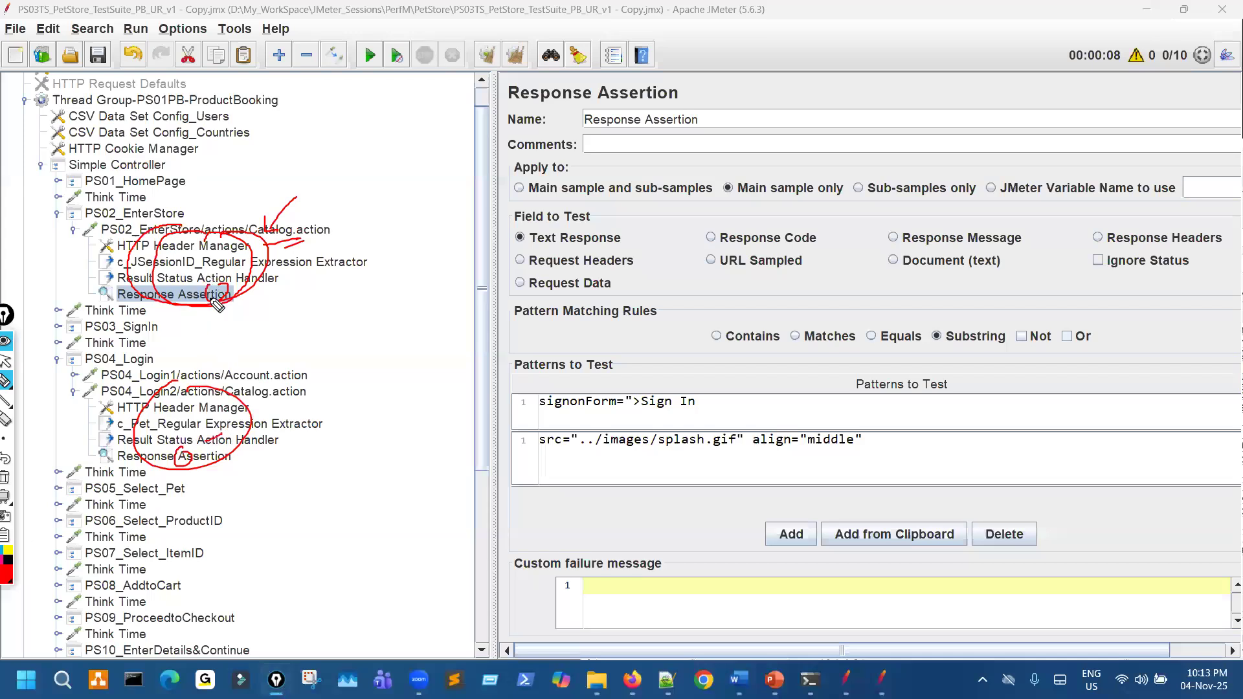
key("e")
key("Escape")
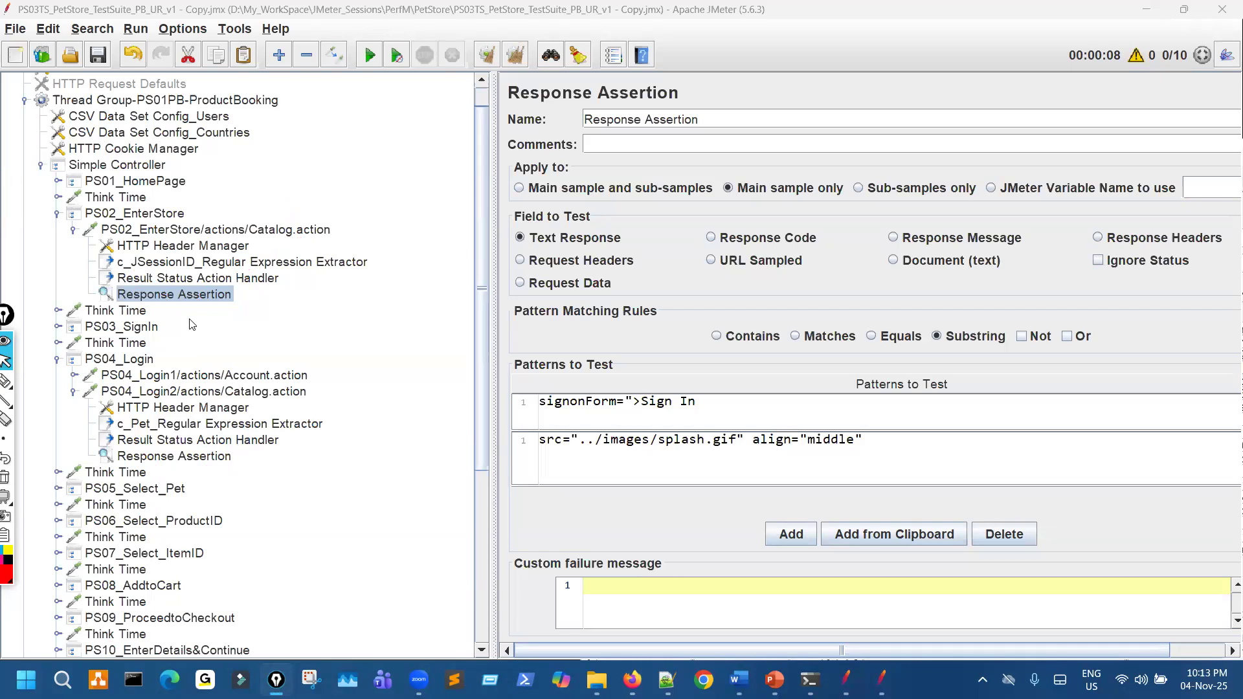
Step: Collapse PS02_EnterStore and its sampler, expand both again, and reopen the sampler's Response Assertion
left_click(72, 229)
left_click(57, 213)
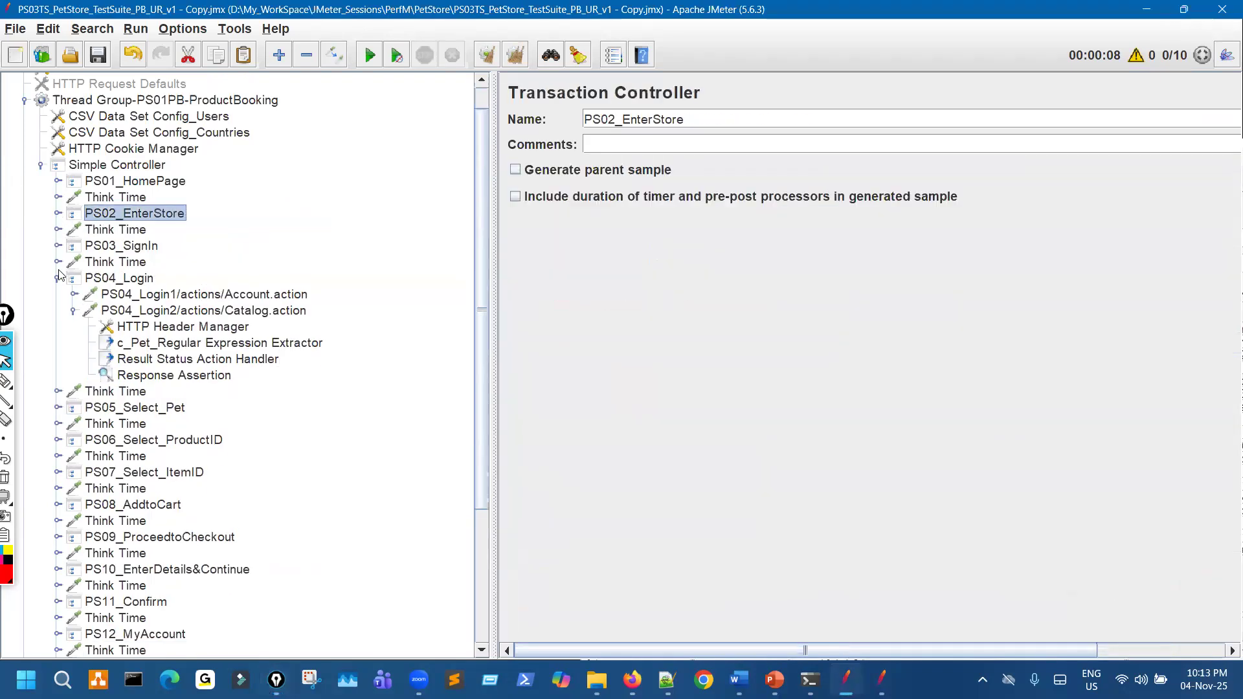
left_click(58, 214)
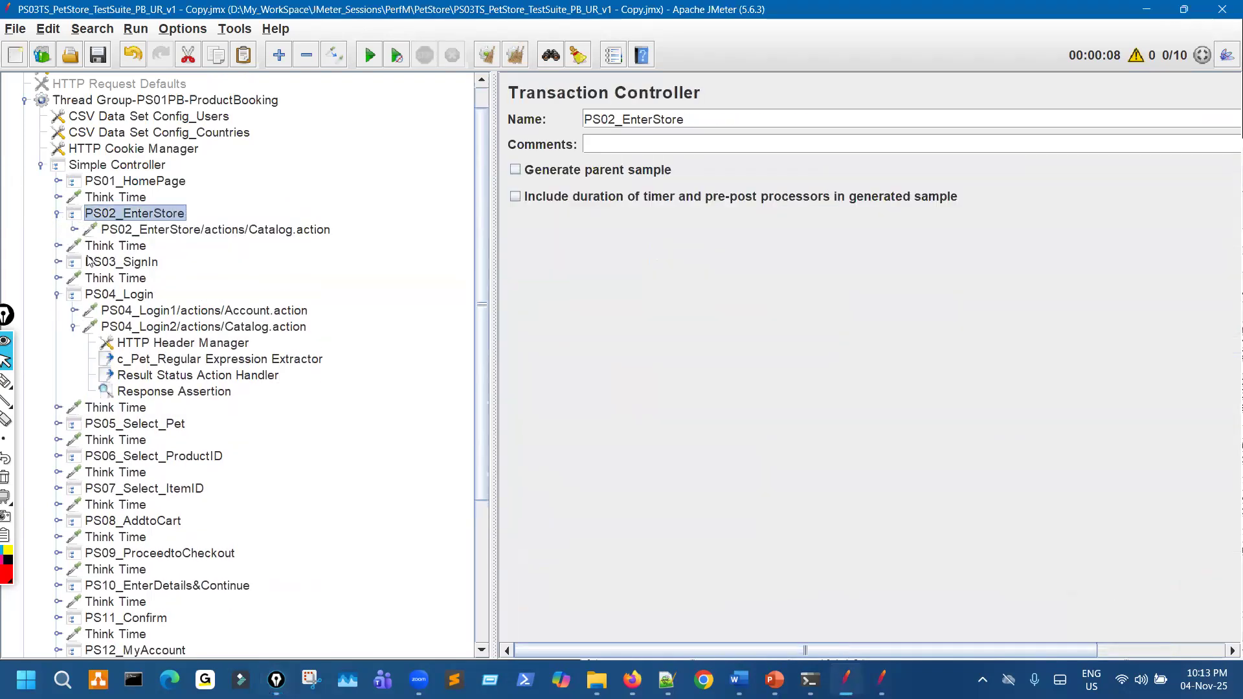
left_click(74, 229)
left_click(158, 295)
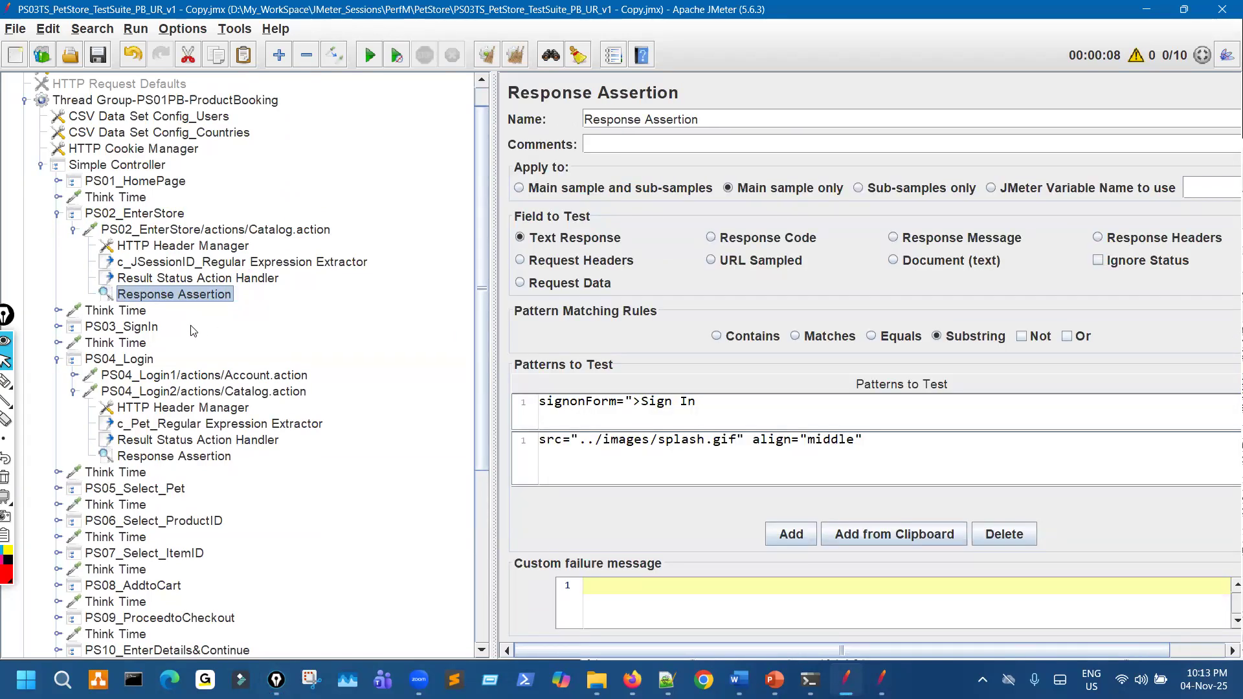
Step: Select the Simple Controller of the ProductBooking thread group and collapse PS02_EnterStore and PS04_Login
left_click(151, 167)
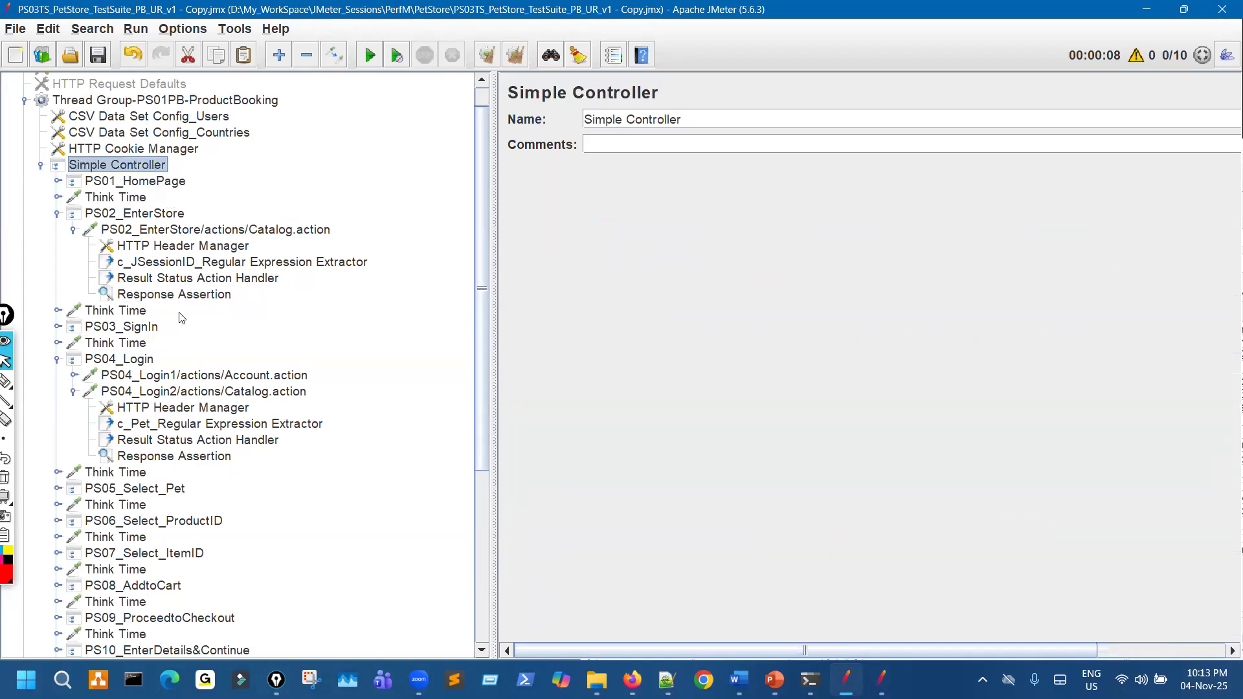
left_click(57, 214)
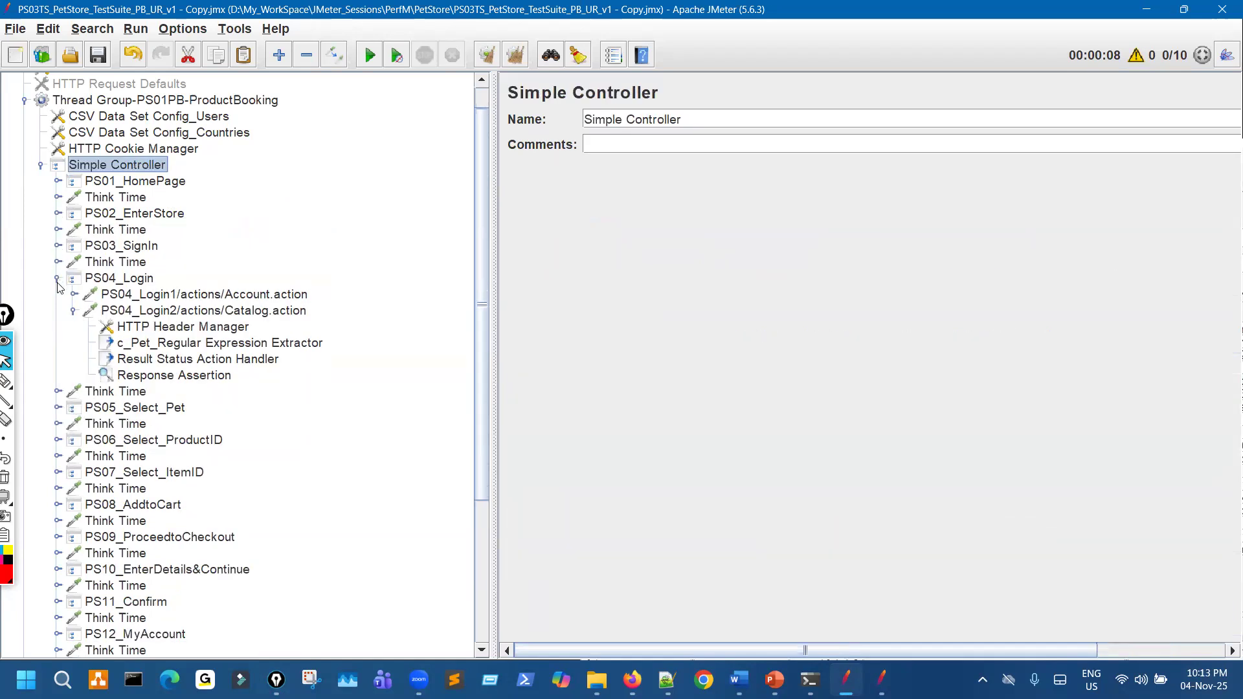
left_click(58, 279)
Step: Review the Simple Controller's children, outline them in red from the controller downward, and clear the marks
scroll(170, 486, "down", 3)
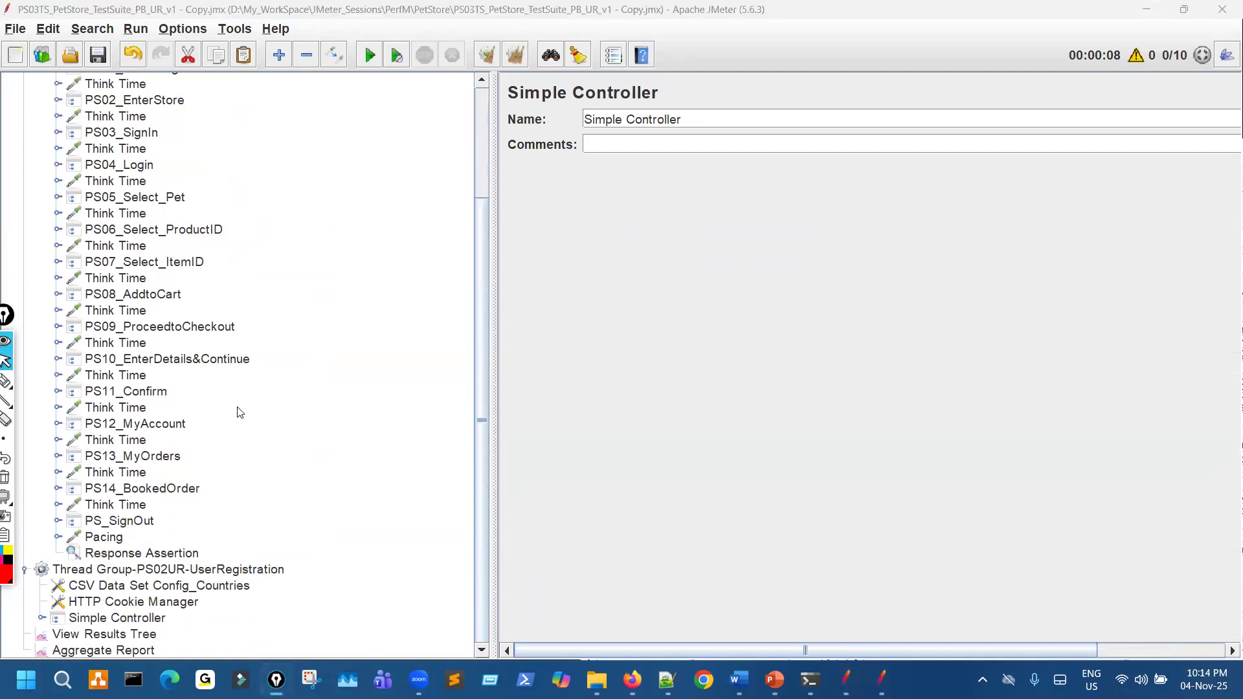
scroll(240, 411, "up", 4)
mouse_move(167, 192)
left_mouse_down()
mouse_move(114, 206)
mouse_move(92, 228)
mouse_move(49, 466)
mouse_move(99, 655)
left_mouse_up()
mouse_move(288, 657)
left_mouse_down()
mouse_move(291, 576)
mouse_move(174, 215)
mouse_move(127, 191)
left_mouse_up()
key("ctrl+shift+c")
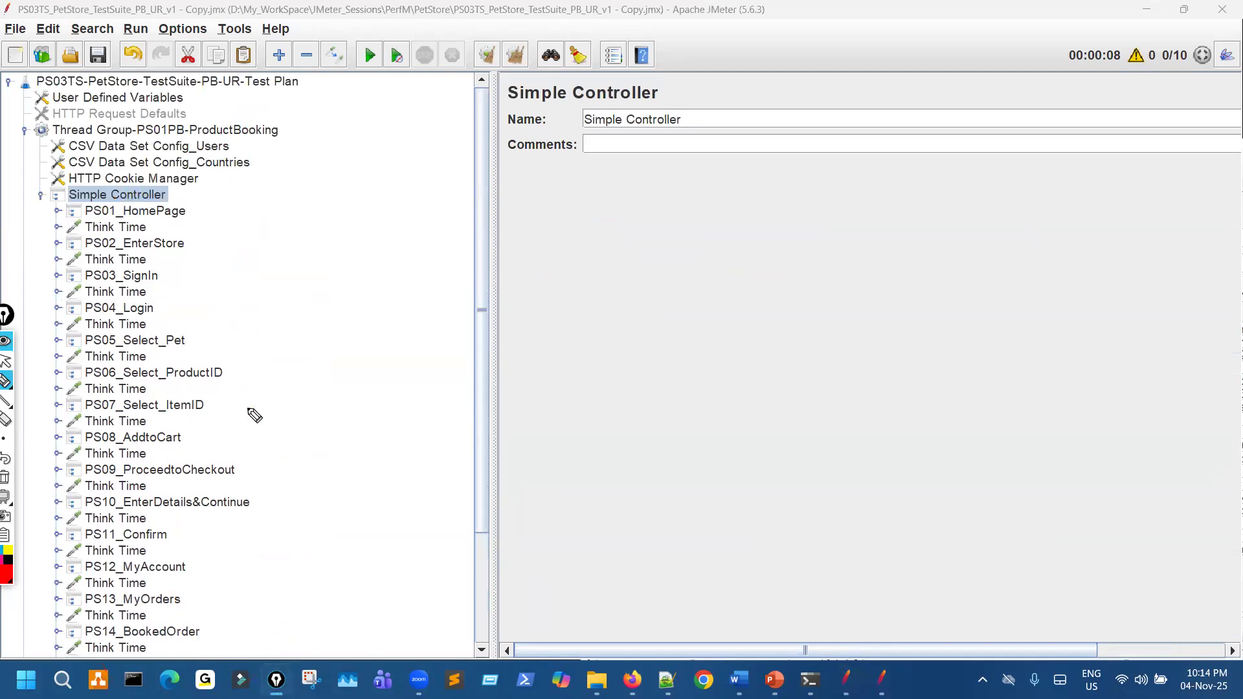
key("ctrl+shift+1")
Step: Disable Thread Group-PS02UR-UserRegistration and open the View Results Tree listener
scroll(216, 511, "down", 3)
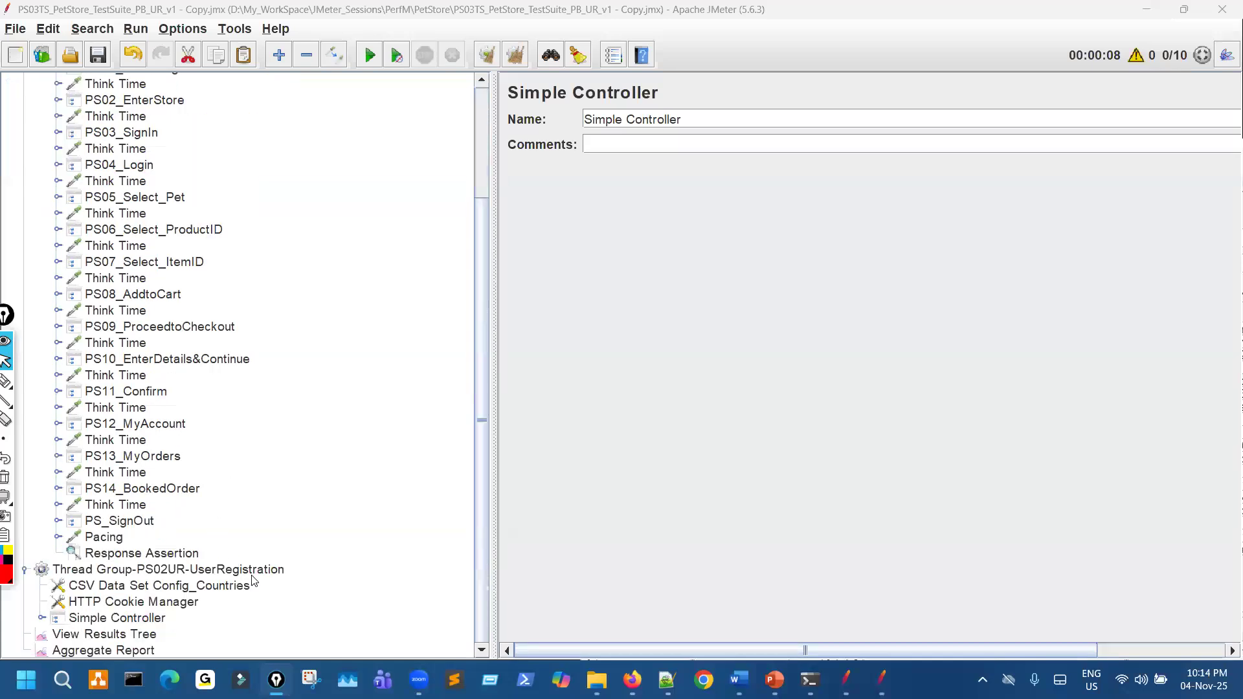
left_click(253, 571)
key("ctrl+t")
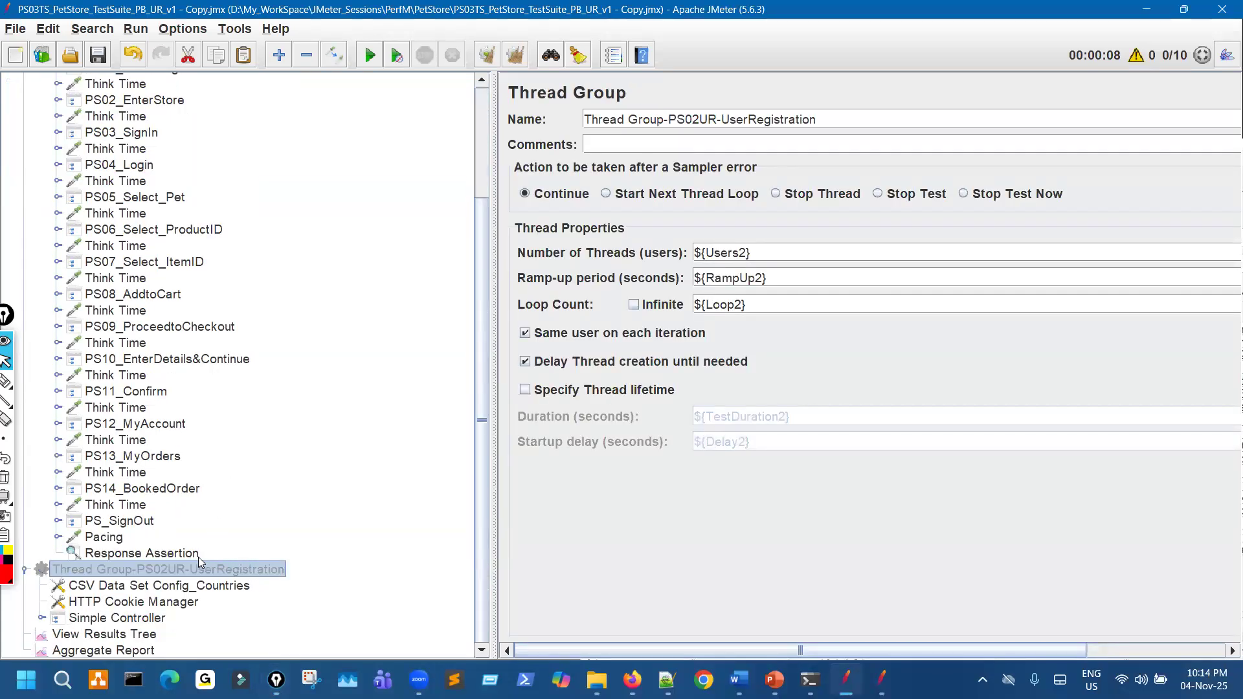
left_click(154, 637)
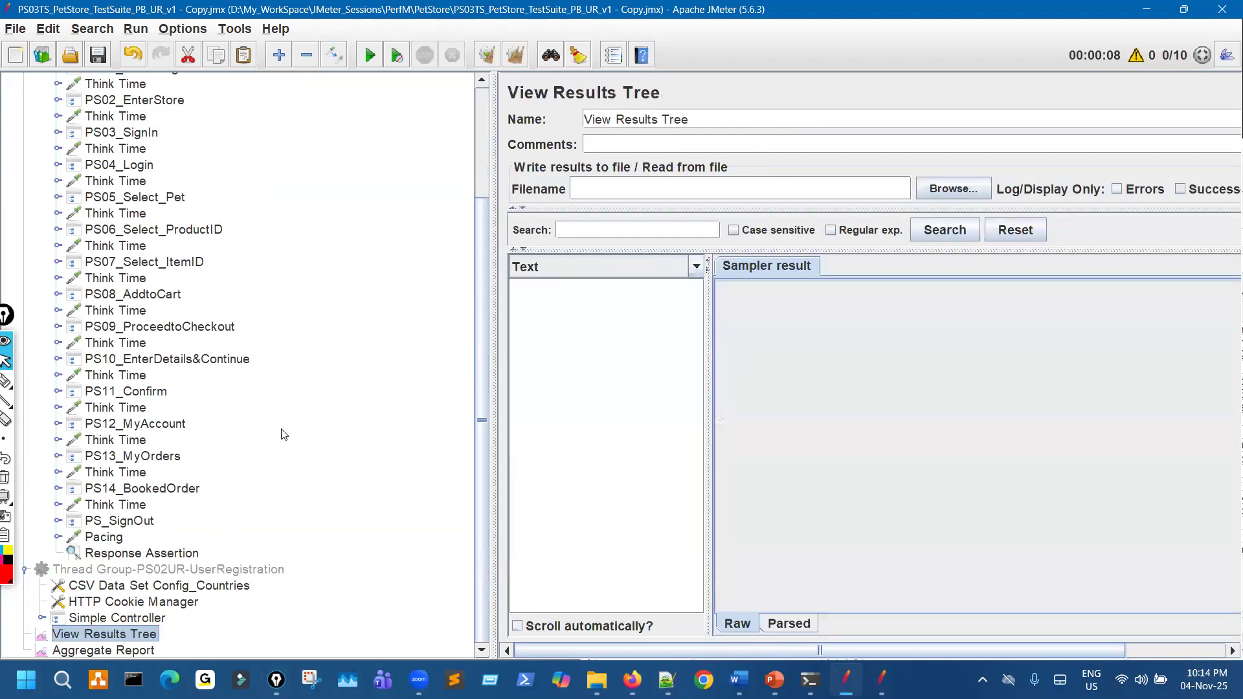
Step: Draw a red curve beside the transactions from PS04_Login to PS08_AddtoCart
scroll(308, 382, "up", 3)
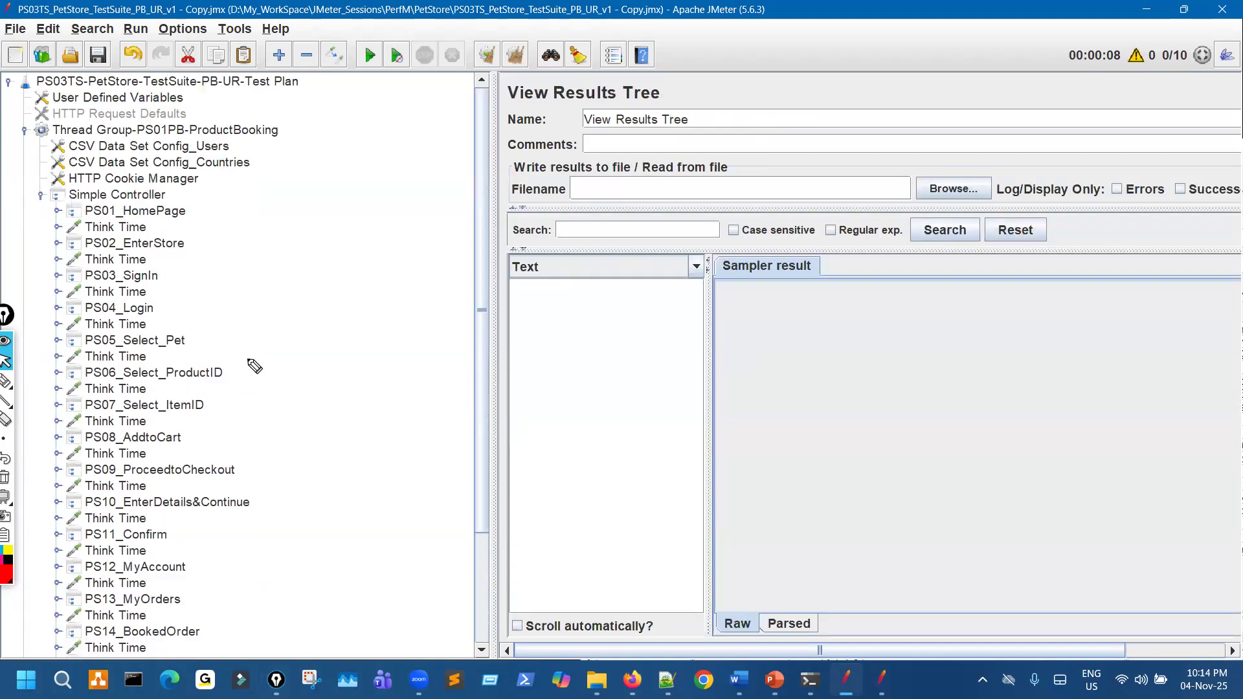
left_click_drag(164, 302, 218, 449)
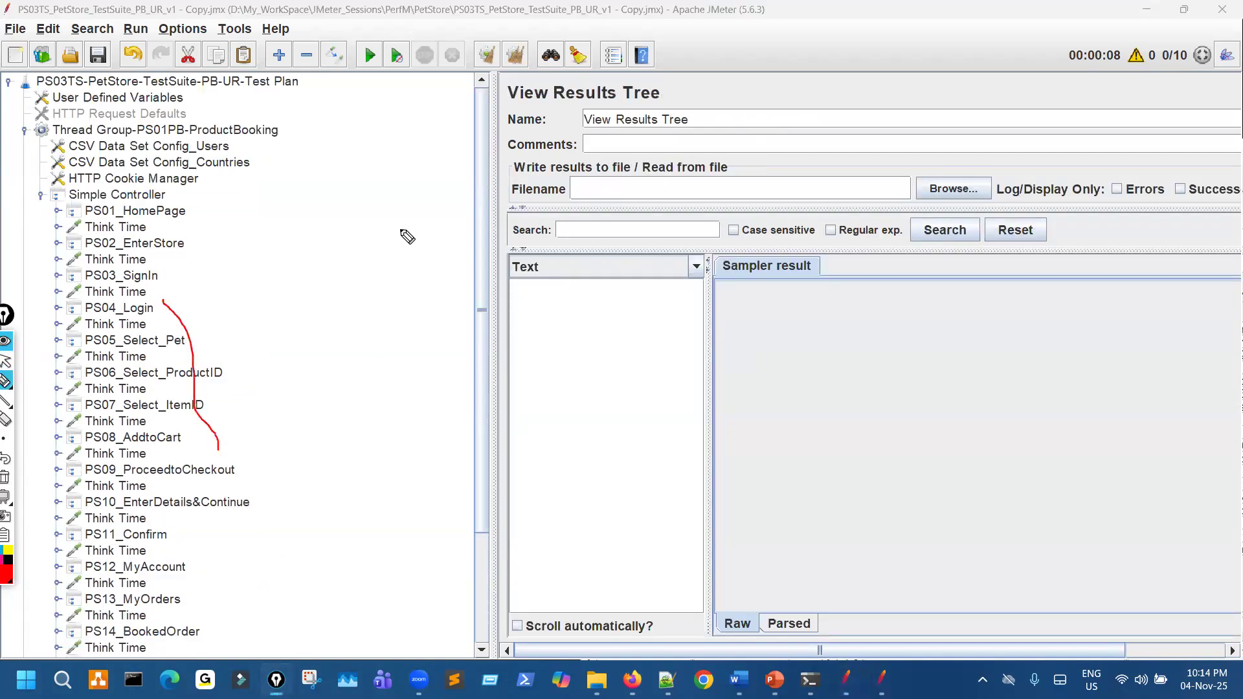
Step: Run the test plan without think-time pauses and widen the sample list in View Results Tree
key("Escape")
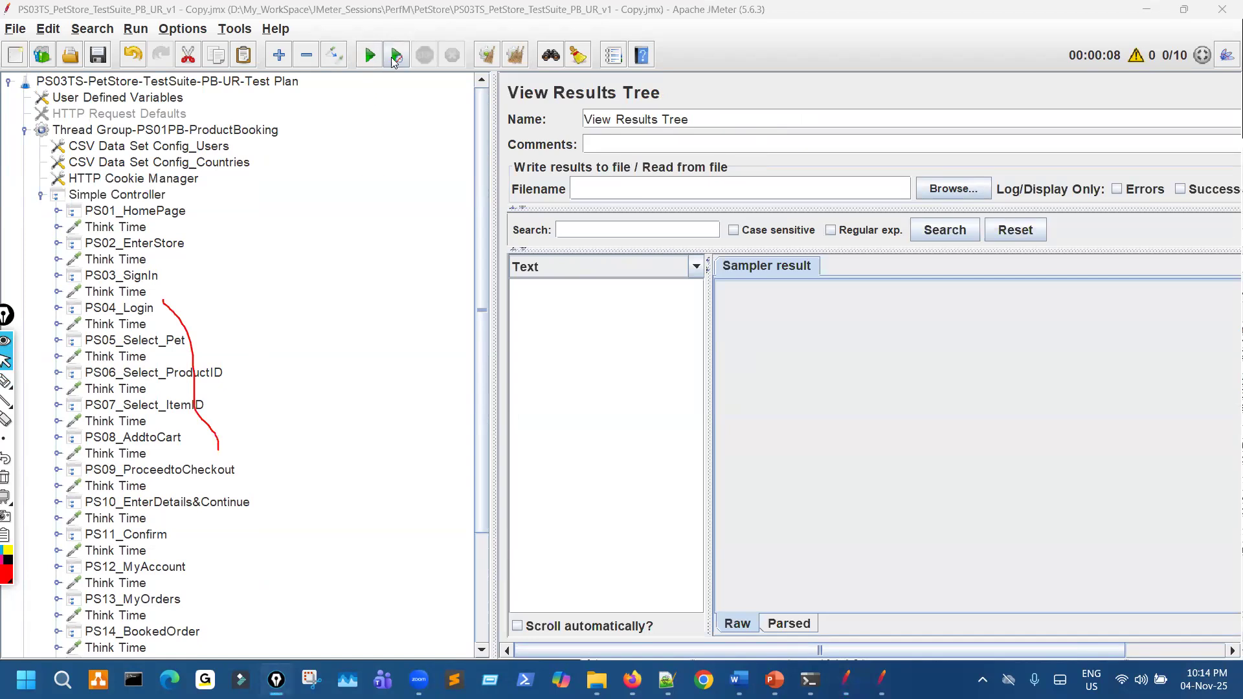
left_click(394, 56)
left_click_drag(492, 245, 307, 246)
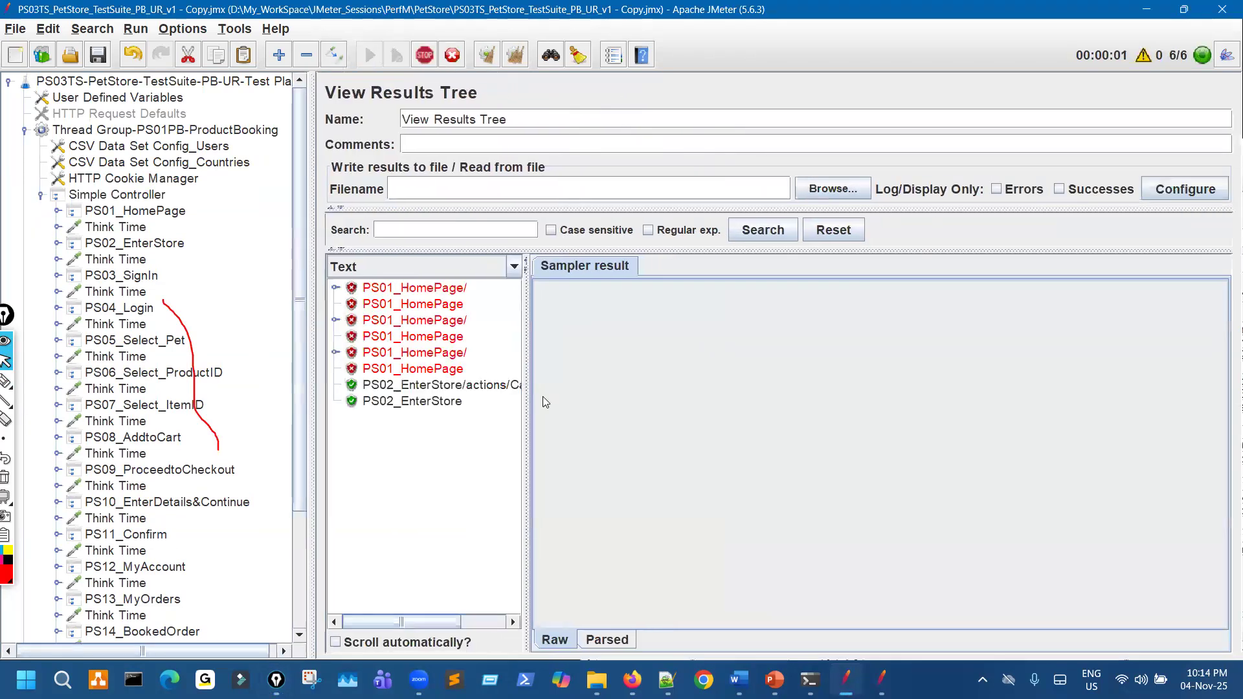
left_click_drag(533, 386, 676, 385)
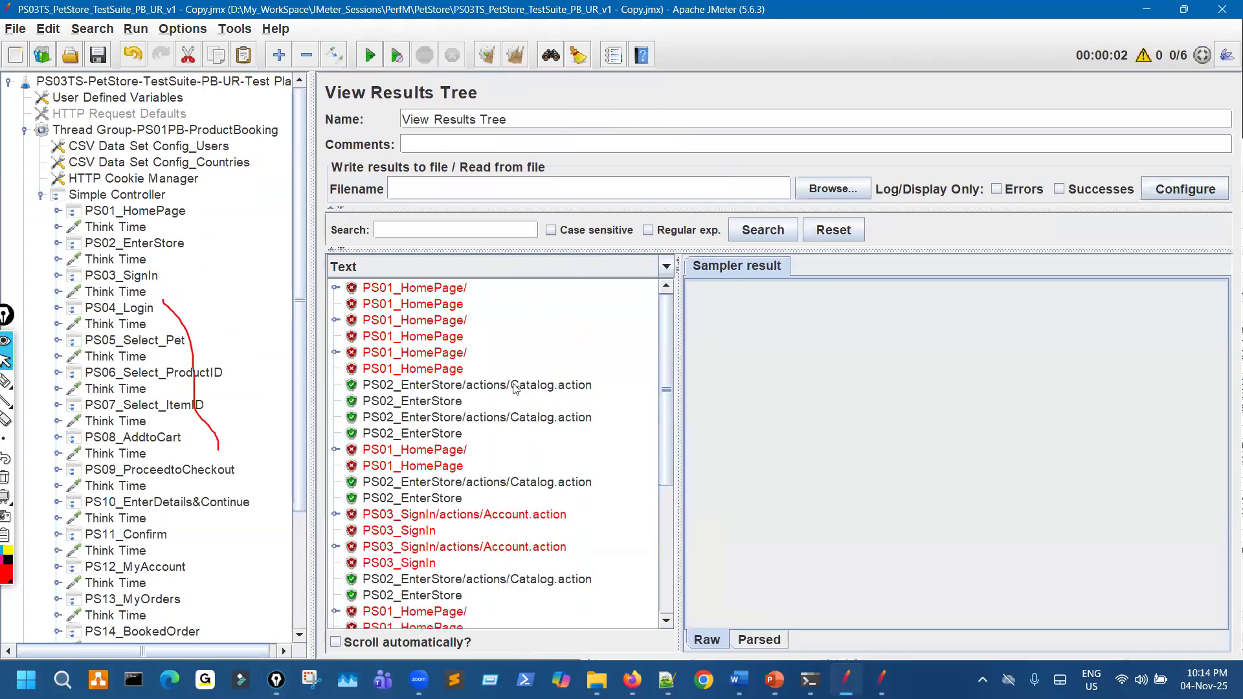
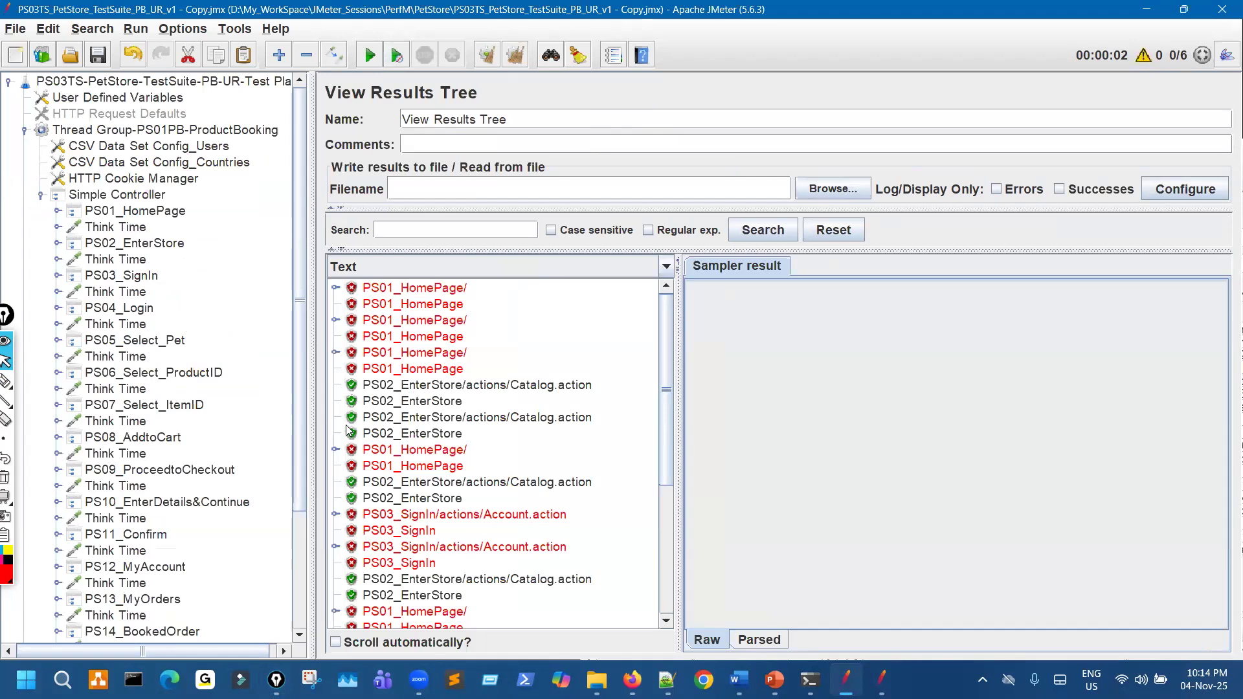
Step: Open the Response Assertion below Pacing in the ProductBooking thread group and mark its two test patterns
scroll(239, 426, "down", 2)
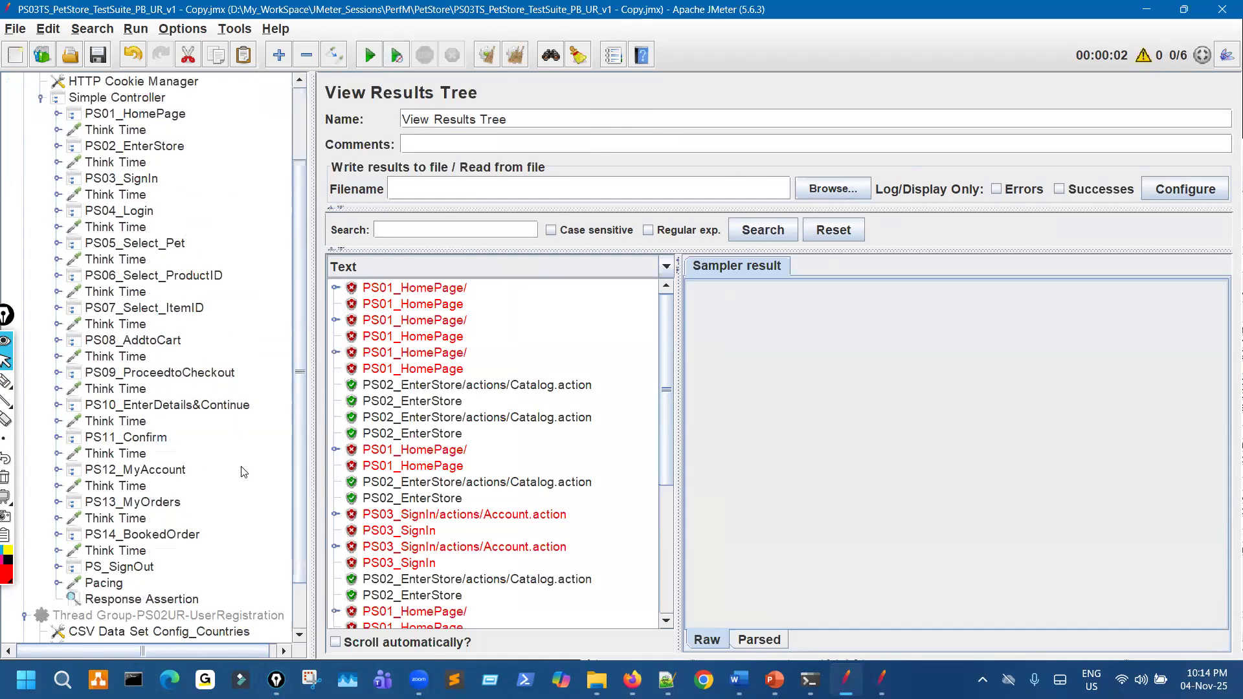
key("ctrl+shift+p")
left_click(177, 604)
left_click_drag(500, 411, 528, 394)
mouse_move(532, 449)
left_mouse_down()
mouse_move(555, 438)
mouse_move(518, 396)
left_mouse_up()
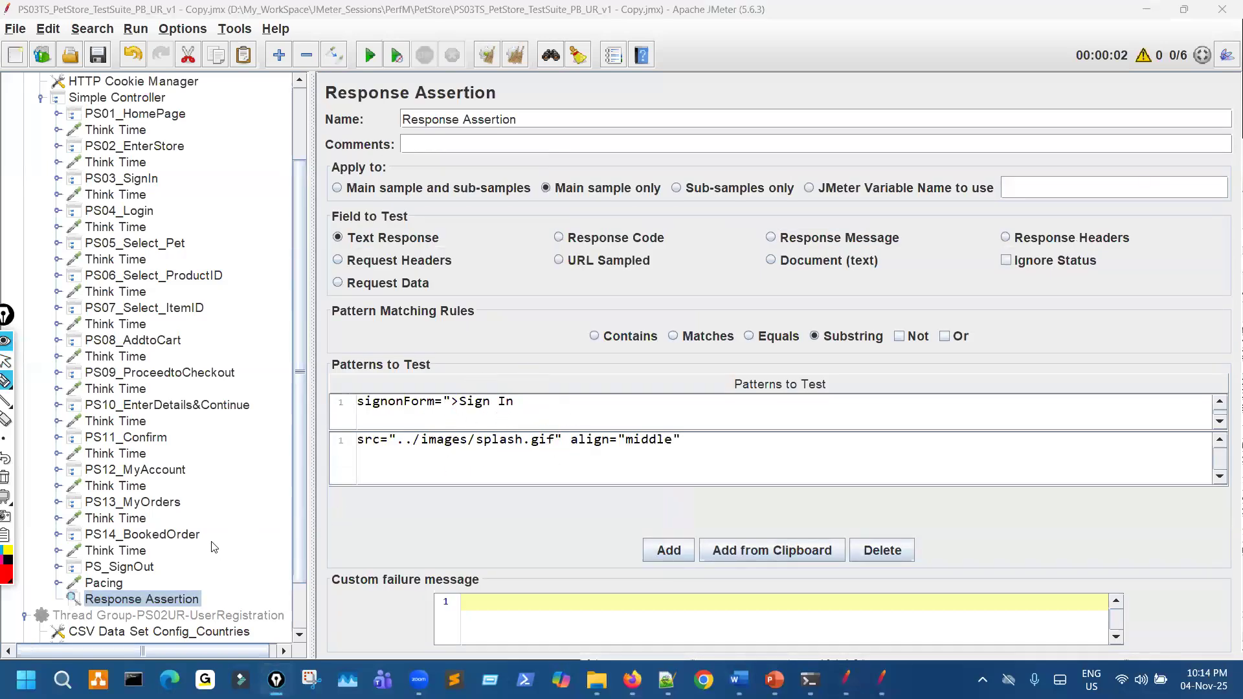
Step: Select the Simple Controller under ProductBooking and circle all of its child elements, including the Response Assertion
scroll(214, 547, "up", 2)
mouse_move(51, 195)
left_mouse_down()
mouse_move(82, 181)
mouse_move(41, 259)
mouse_move(30, 376)
left_mouse_up()
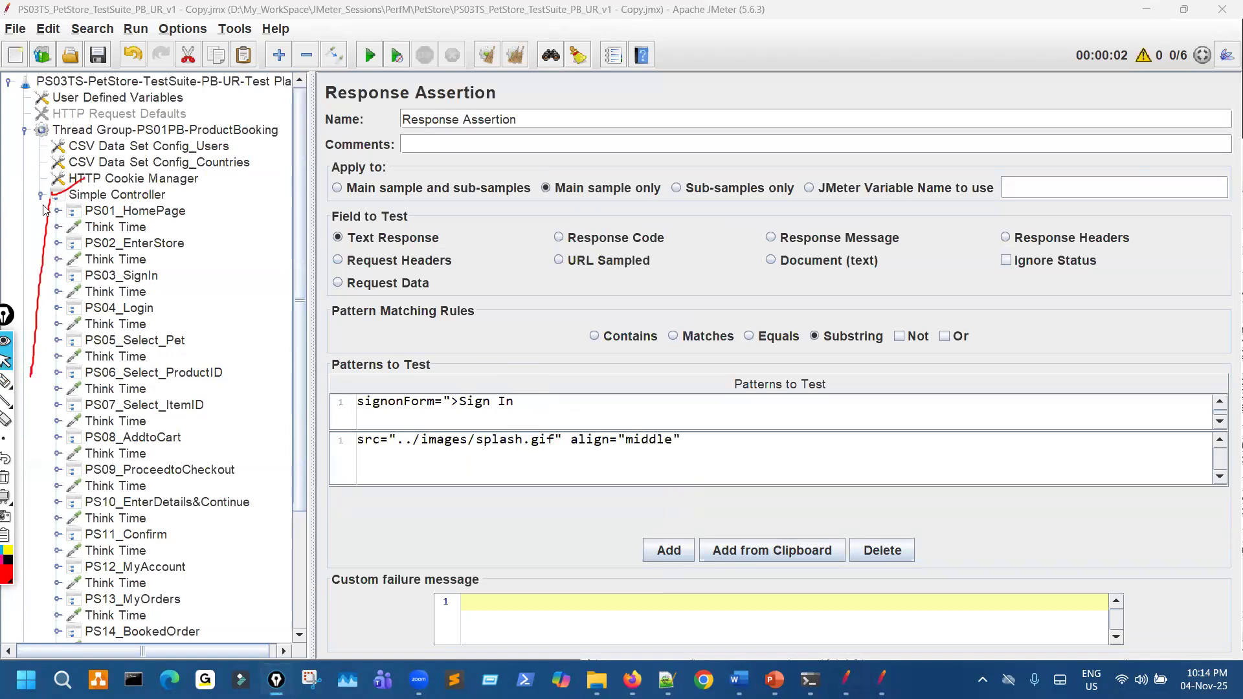
left_click(41, 196)
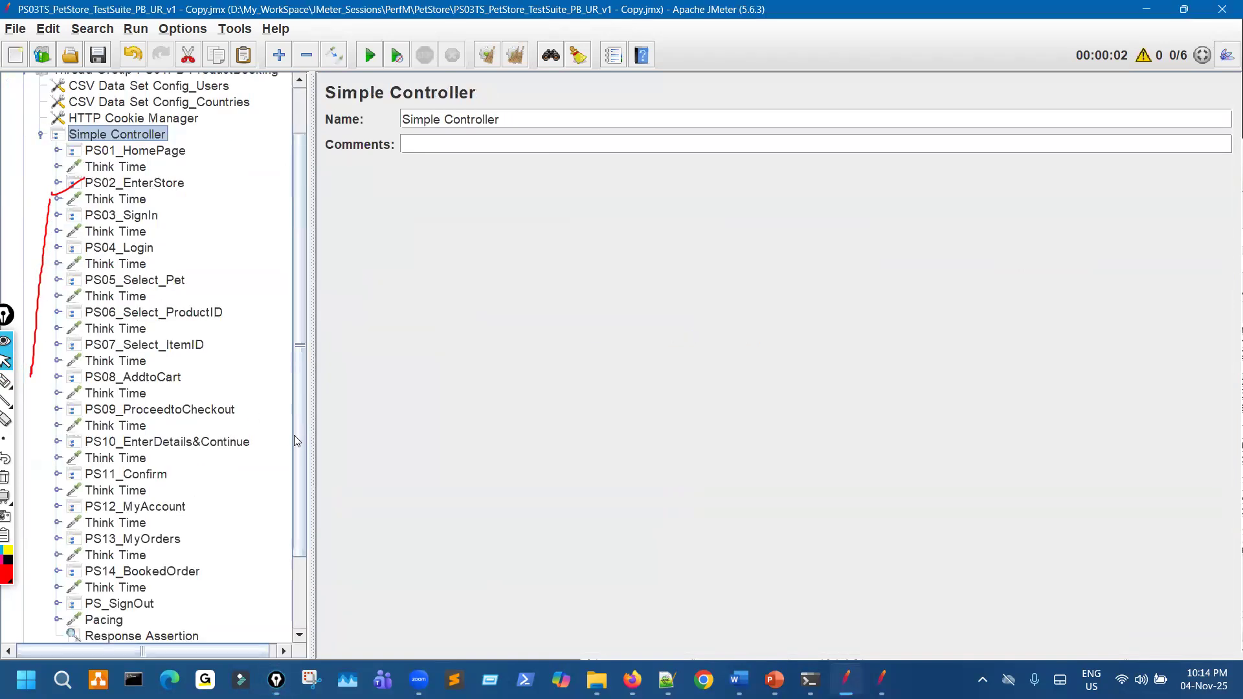
scroll(300, 462, "down", 2)
scroll(237, 387, "up", 1)
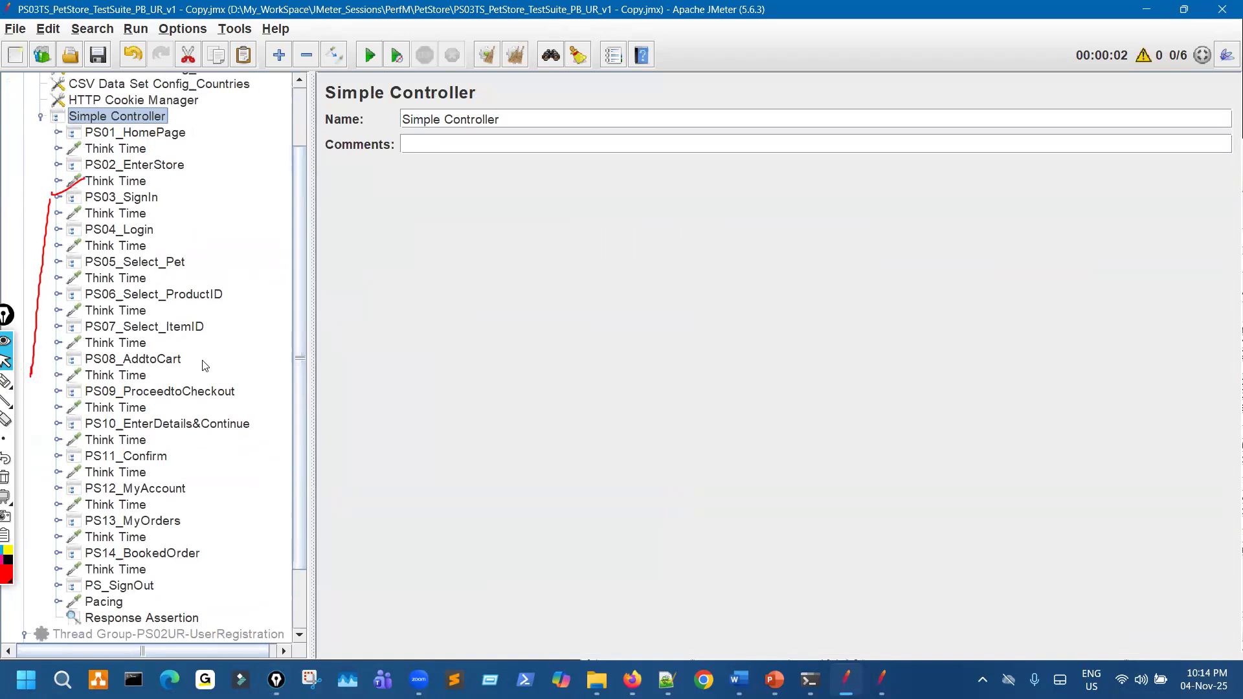
left_click_drag(53, 124, 71, 115)
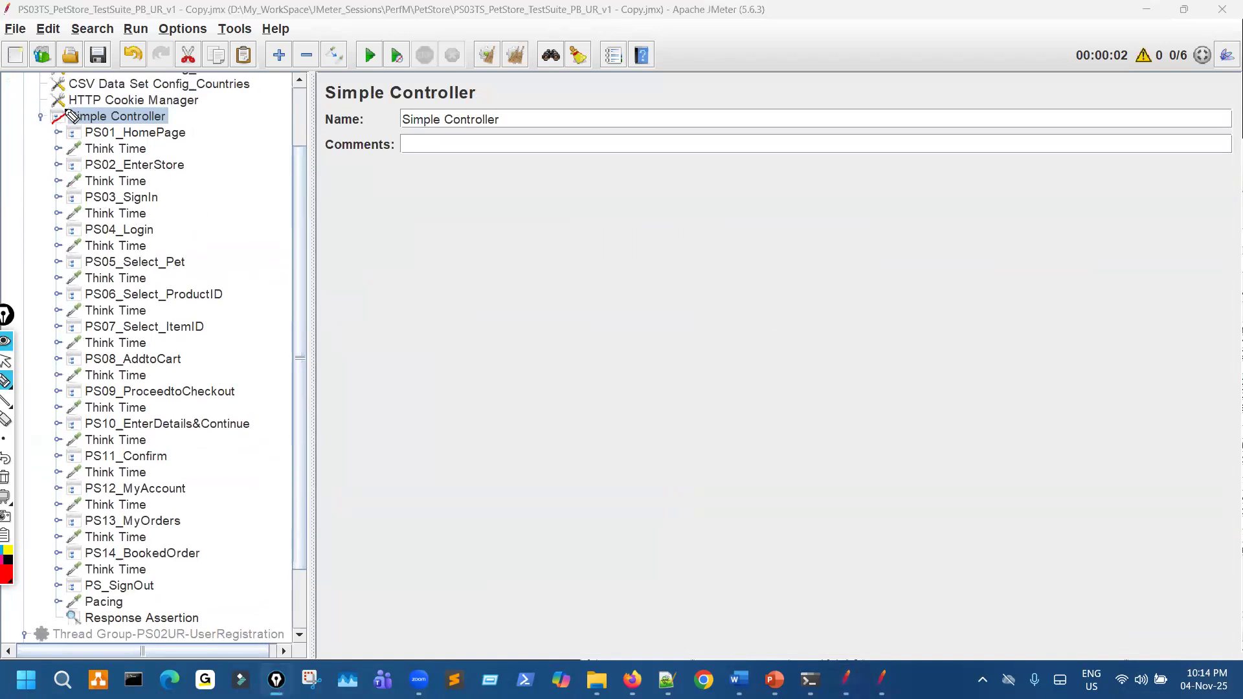
left_click_drag(112, 627, 128, 620)
mouse_move(82, 106)
left_mouse_down()
mouse_move(40, 148)
mouse_move(7, 301)
mouse_move(49, 625)
mouse_move(234, 589)
mouse_move(243, 162)
mouse_move(112, 105)
mouse_move(67, 110)
left_mouse_up()
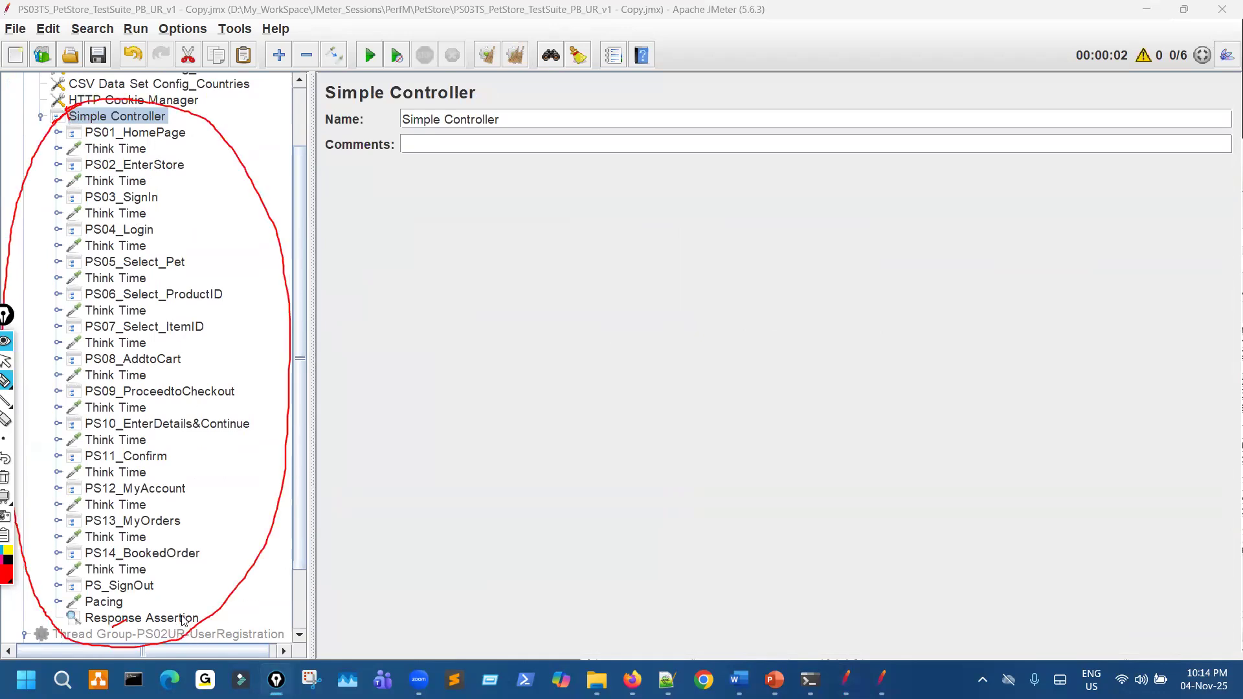
Step: Reopen the controller-level Response Assertion, mark both patterns and tick the first transactions, and clear the marks
left_click(188, 620)
left_click_drag(513, 385, 479, 411)
left_click_drag(494, 453, 541, 433)
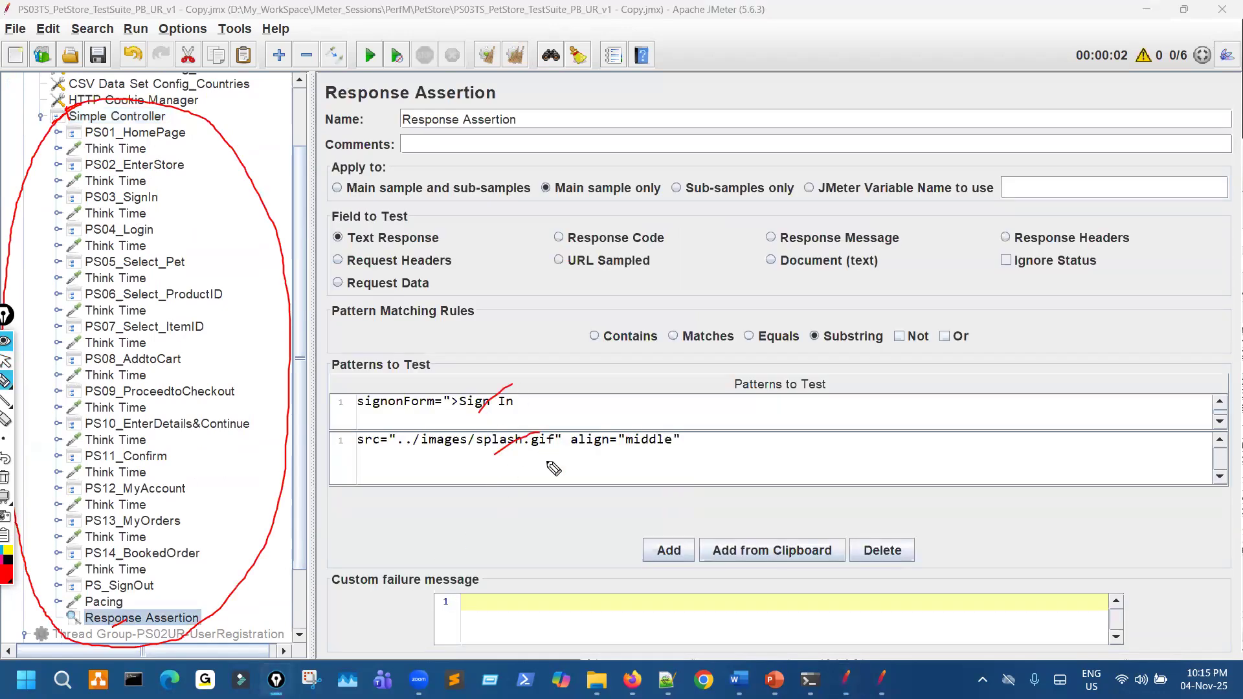
left_click_drag(173, 139, 193, 122)
left_click_drag(184, 172, 208, 156)
left_click_drag(184, 222, 209, 201)
key("Escape")
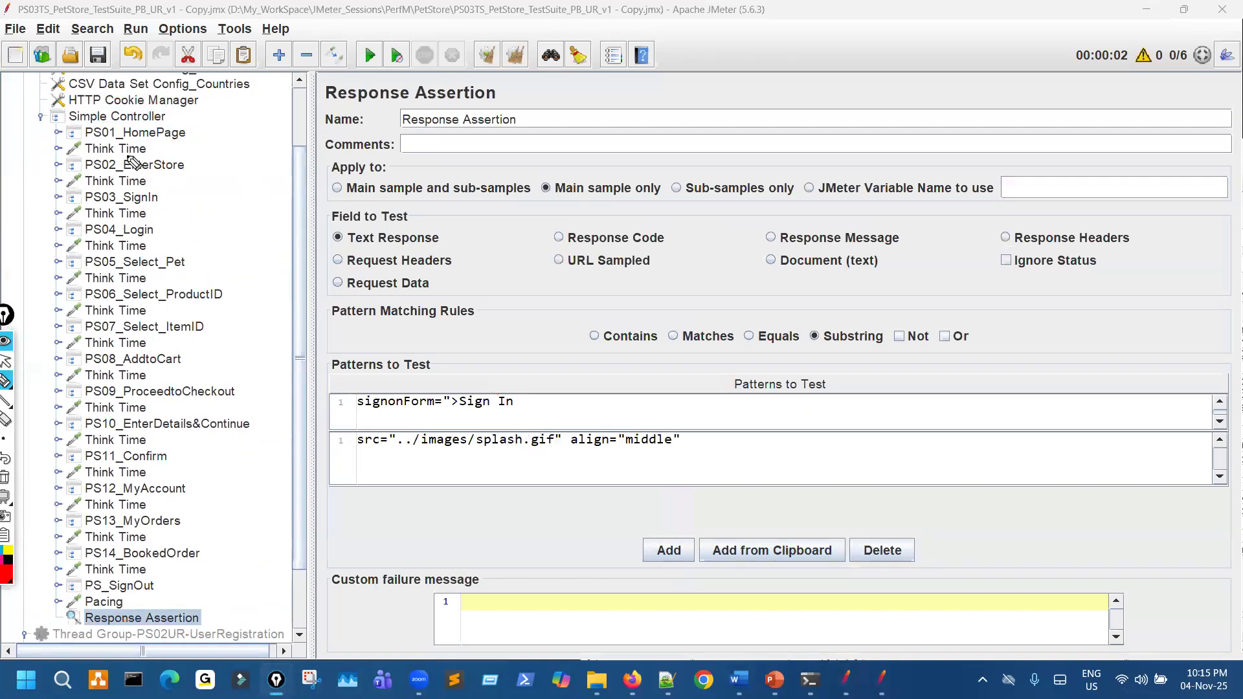
Step: Expand PS01_HomePage and its HTTP request and view the request's own Response Assertion
left_click(59, 132)
left_click(74, 148)
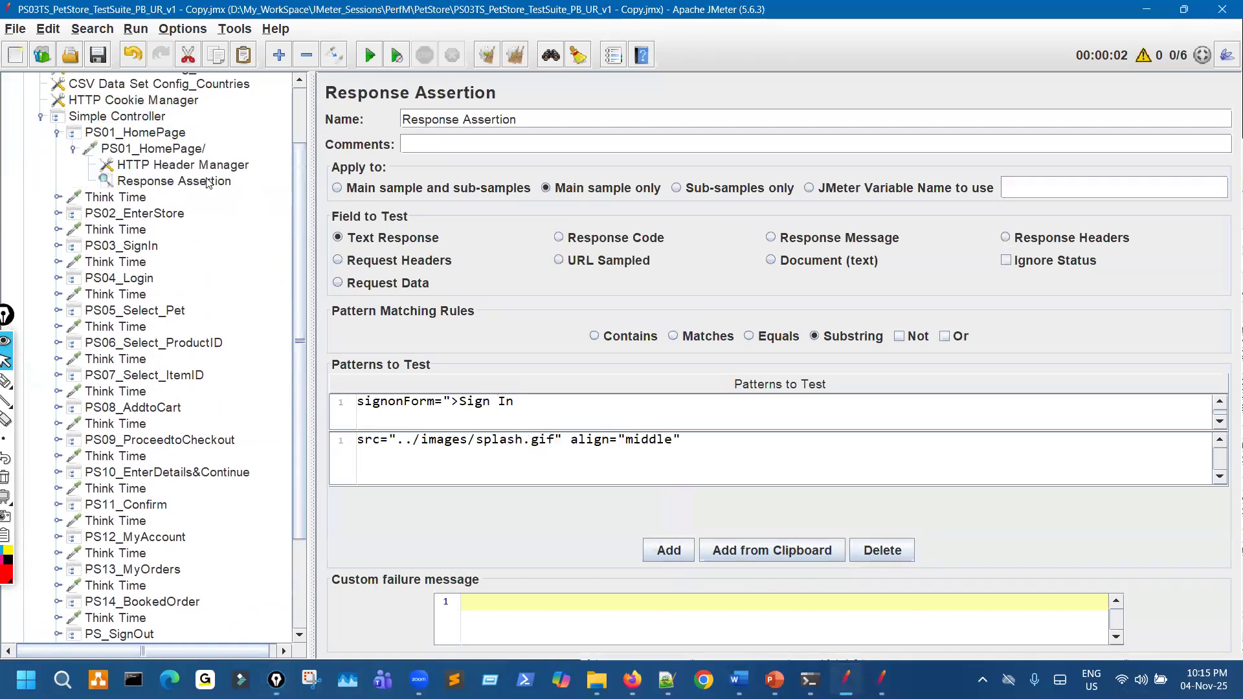
left_click(214, 183)
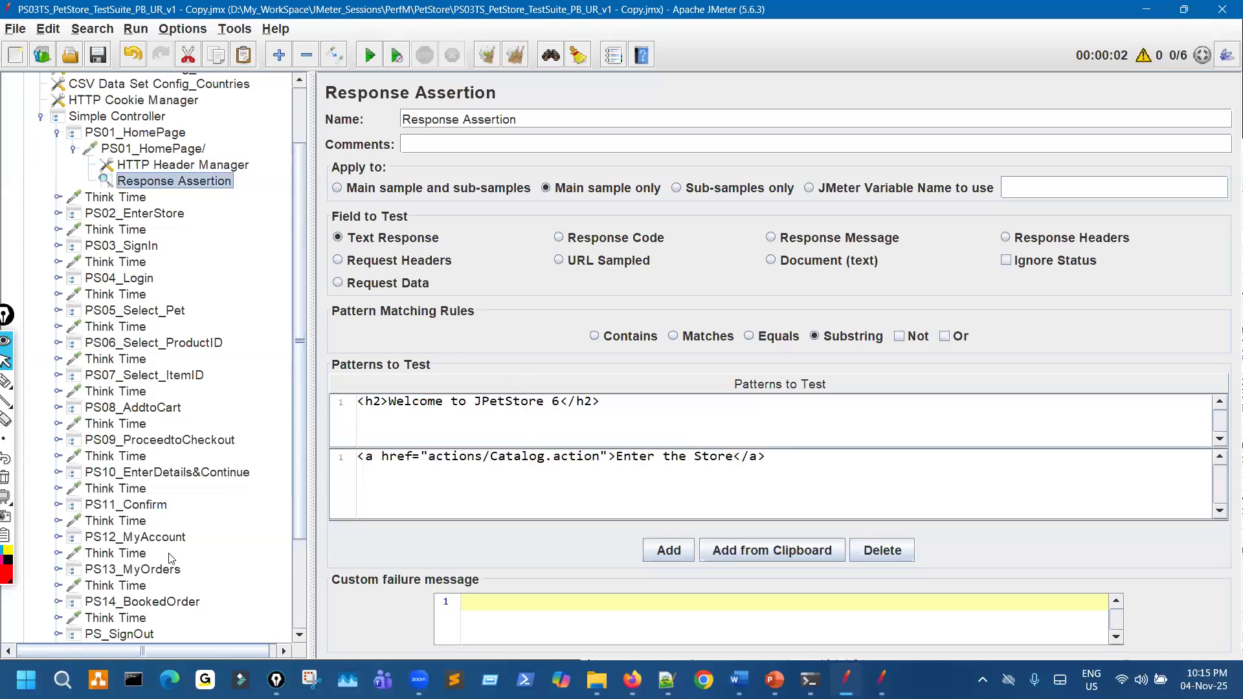
Step: Go back to the Response Assertion below Pacing, mark its two patterns for comparison, and clear the marks
scroll(160, 641, "down", 1)
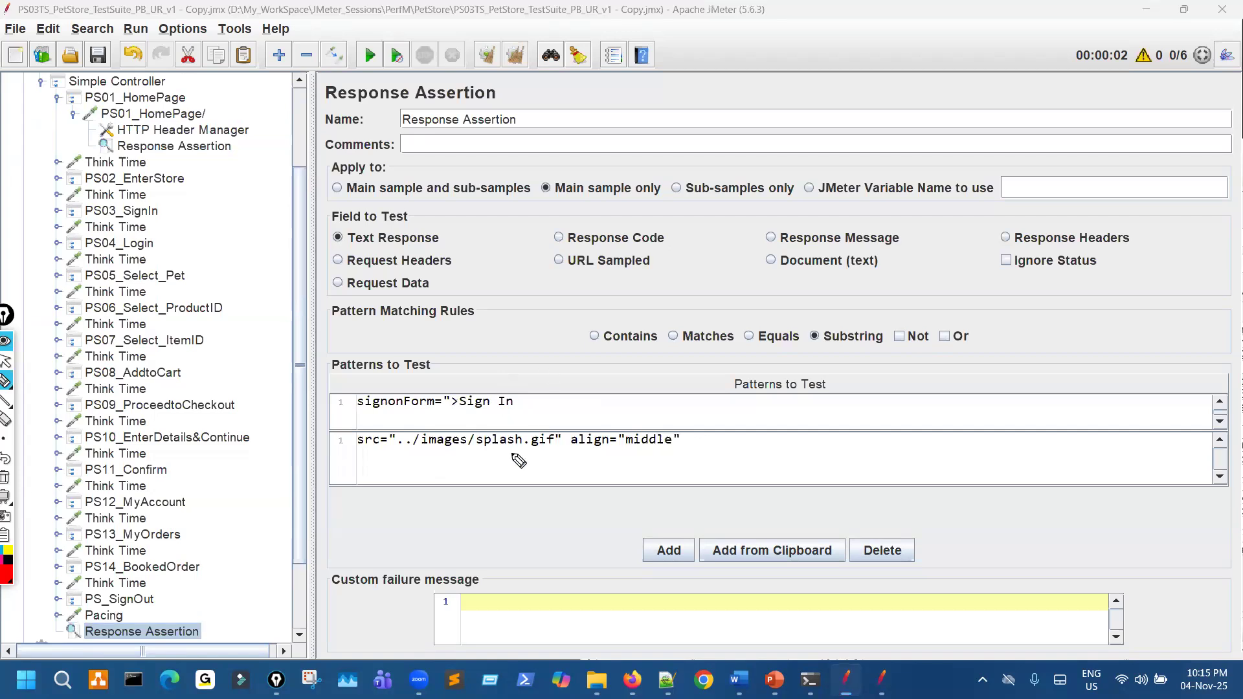
left_click_drag(499, 404, 542, 371)
left_click_drag(511, 457, 558, 424)
key("Escape")
Step: In View Results Tree, view the assertion result of the first PS01_HomePage/ sample and circle the expected text
scroll(164, 626, "down", 3)
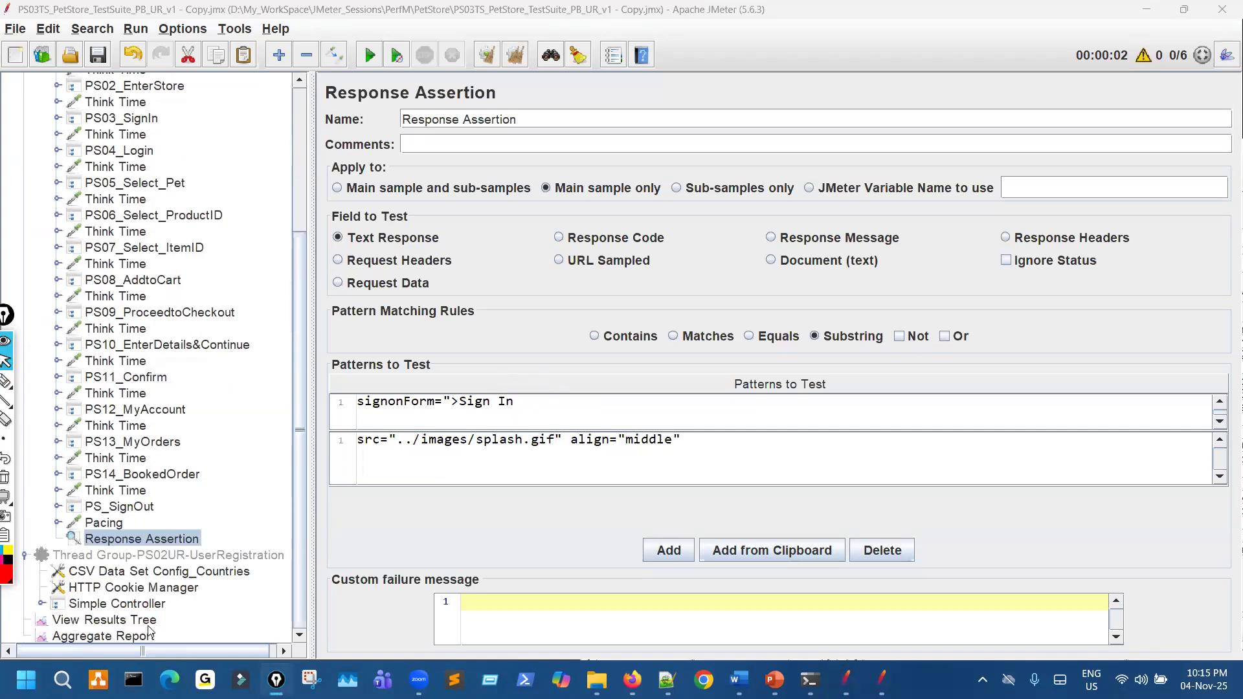
left_click(104, 620)
left_click(335, 287)
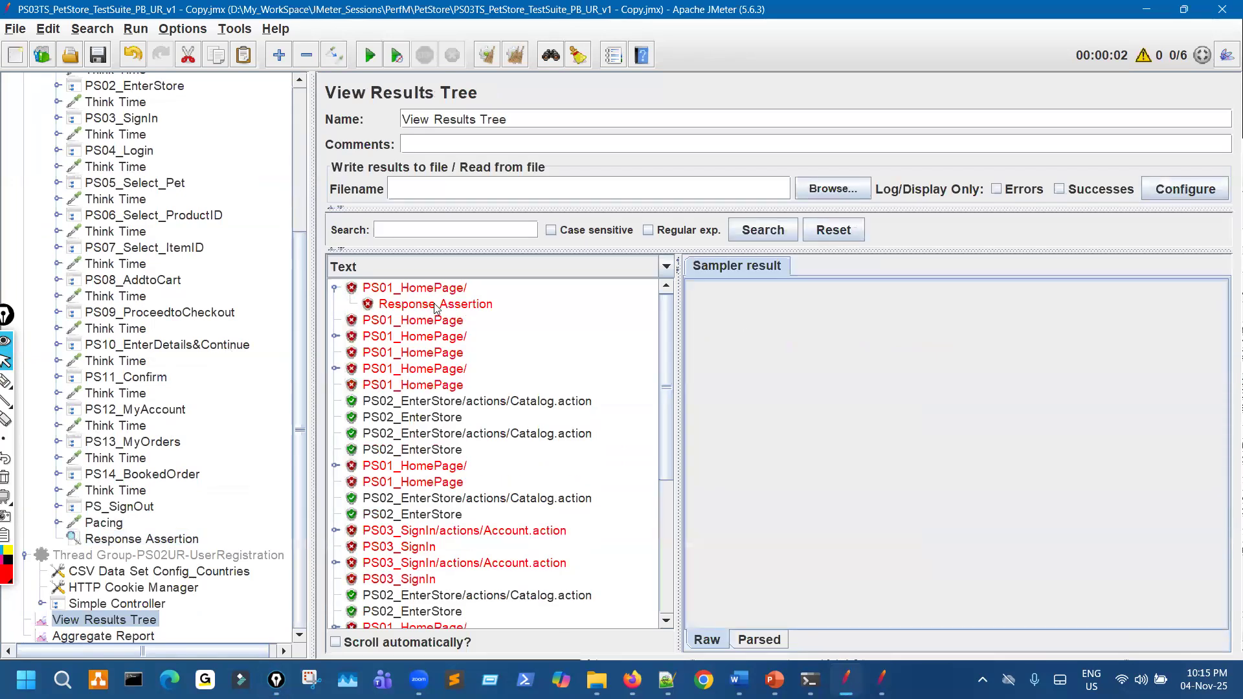
left_click(435, 303)
key("ctrl+shift+p")
mouse_move(1078, 353)
left_mouse_down()
mouse_move(1198, 334)
mouse_move(1073, 343)
left_mouse_up()
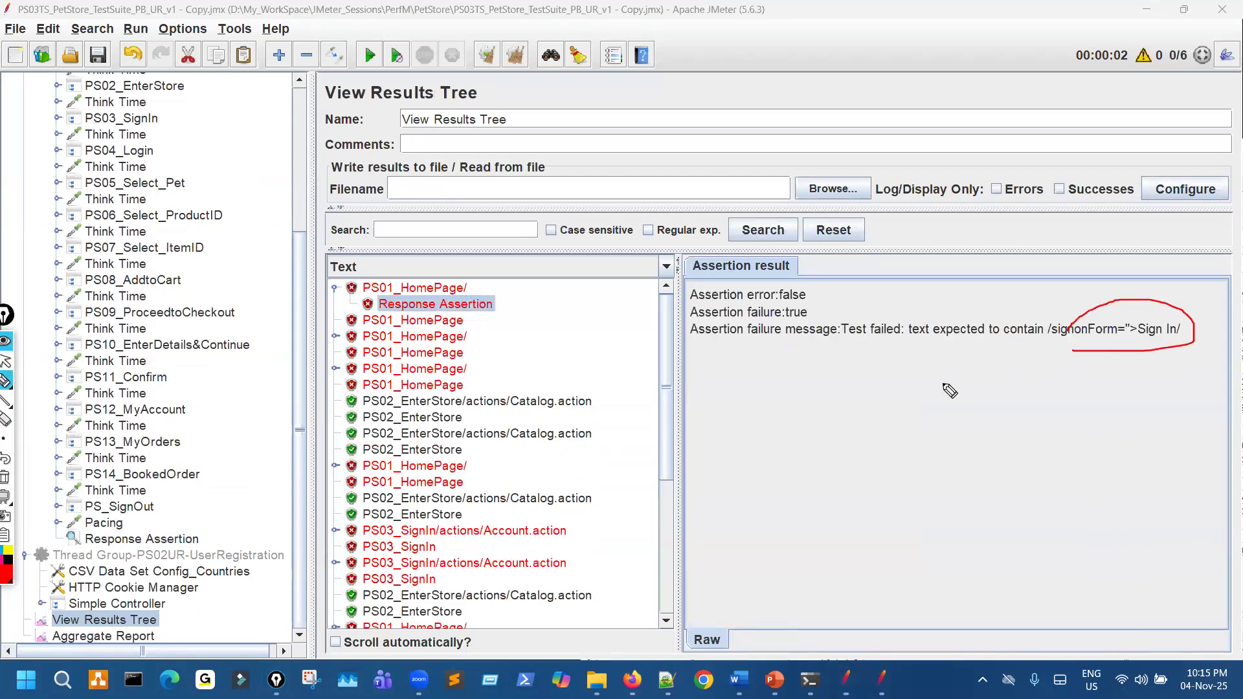
Step: Return to the controller-level Response Assertion, mark its Sign In pattern, and clear the mark
key("Escape")
left_click(174, 538)
key("ctrl+shift+3")
left_click_drag(490, 413, 547, 411)
key("Escape")
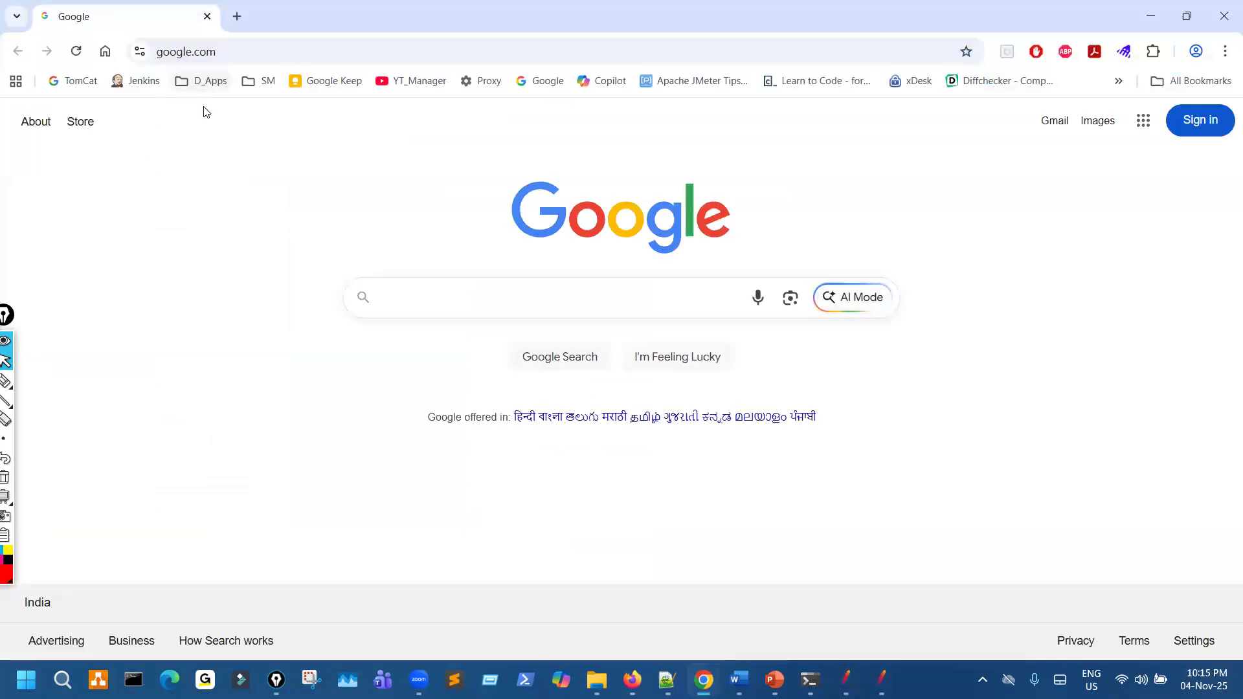
Step: In Chrome, load the JPetStore_OctoPerf home page from the D_Apps bookmarks, and switch back to JMeter
left_click(203, 81)
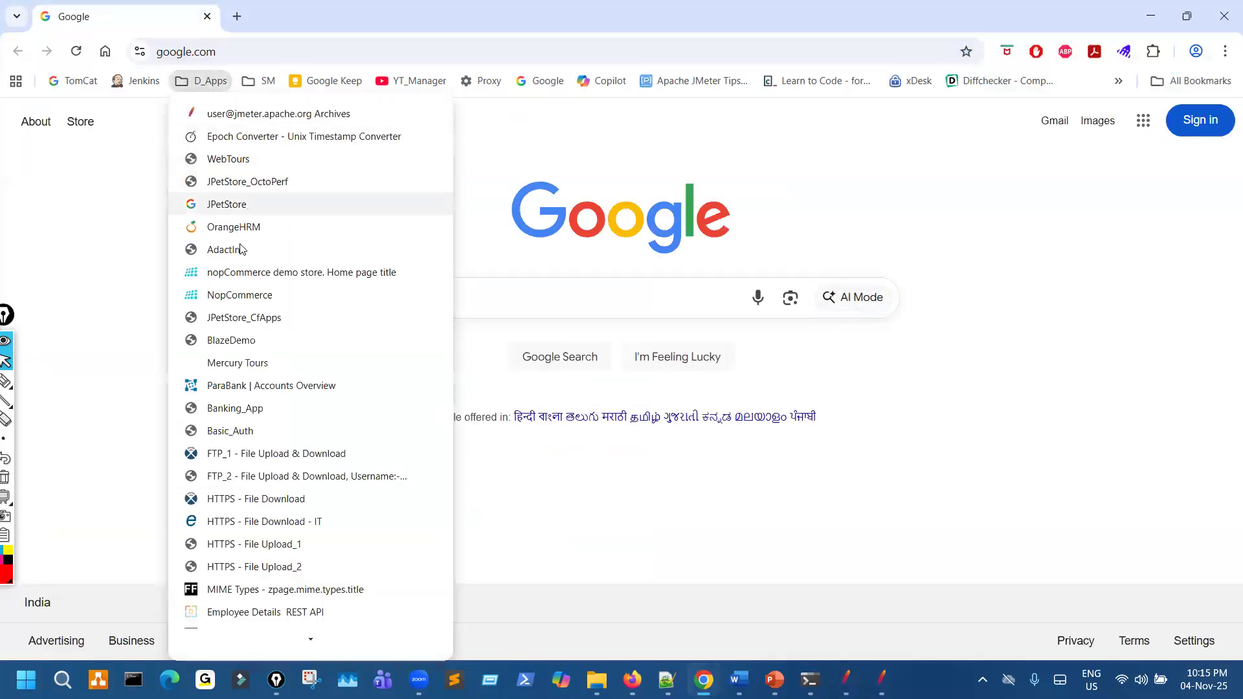
left_click(246, 186)
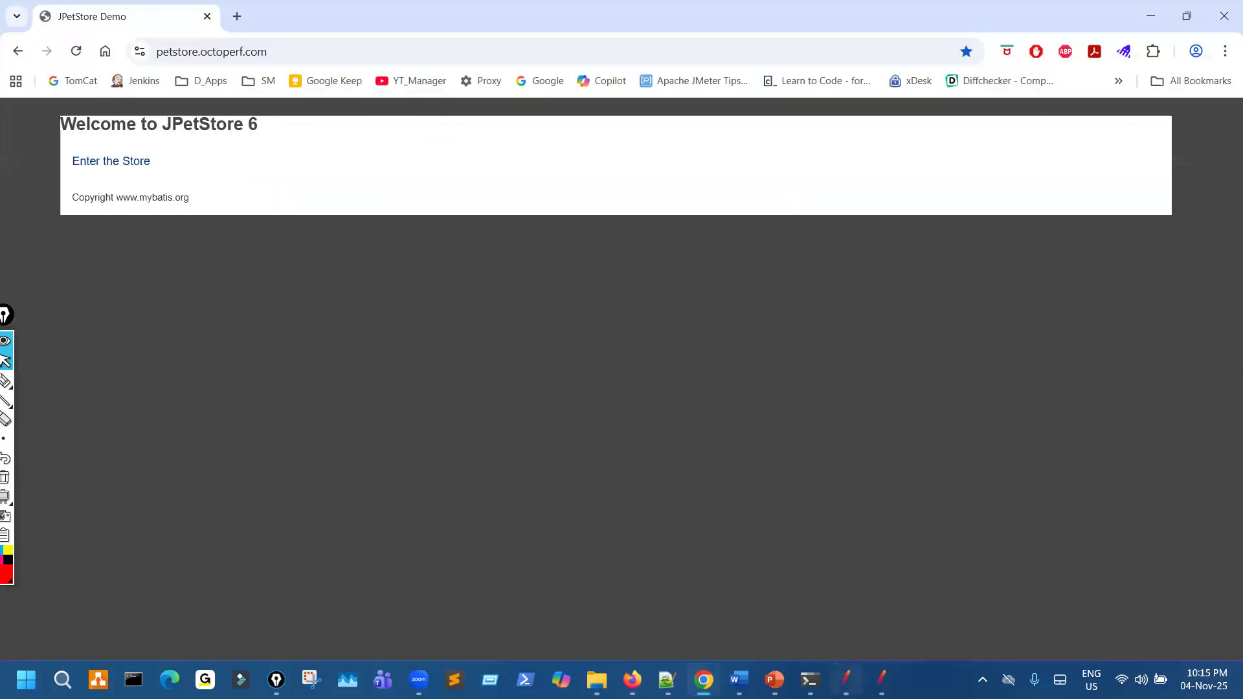
left_click(846, 680)
Step: Mark the controller-level Response Assertion, the transactions it covers and its two patterns, and clear all marks
key("ctrl+shift+3")
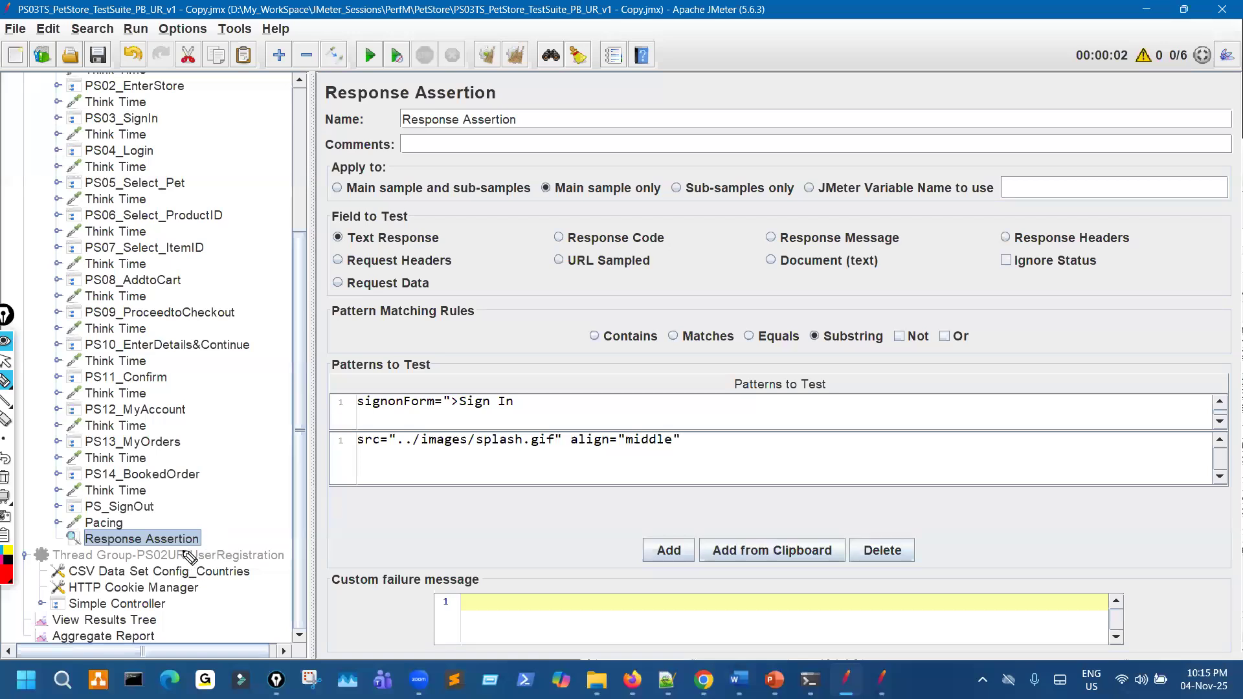
left_click_drag(149, 532, 172, 537)
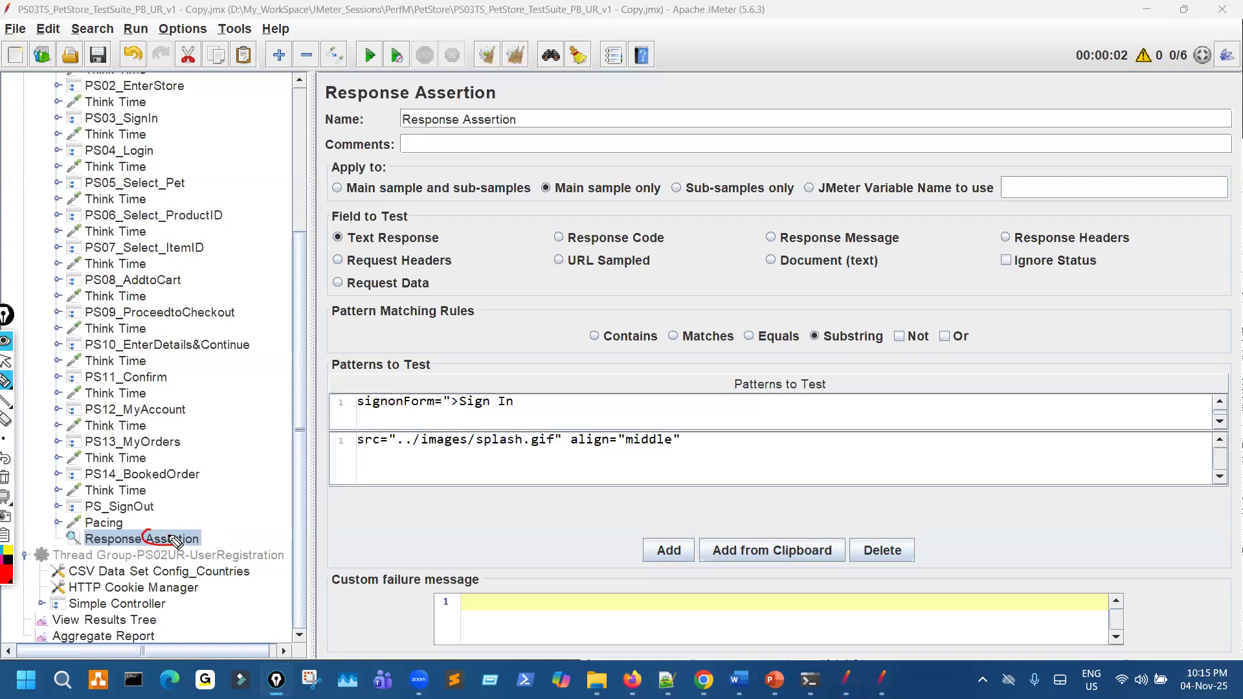
mouse_move(158, 202)
left_mouse_down()
mouse_move(206, 291)
mouse_move(165, 346)
left_mouse_up()
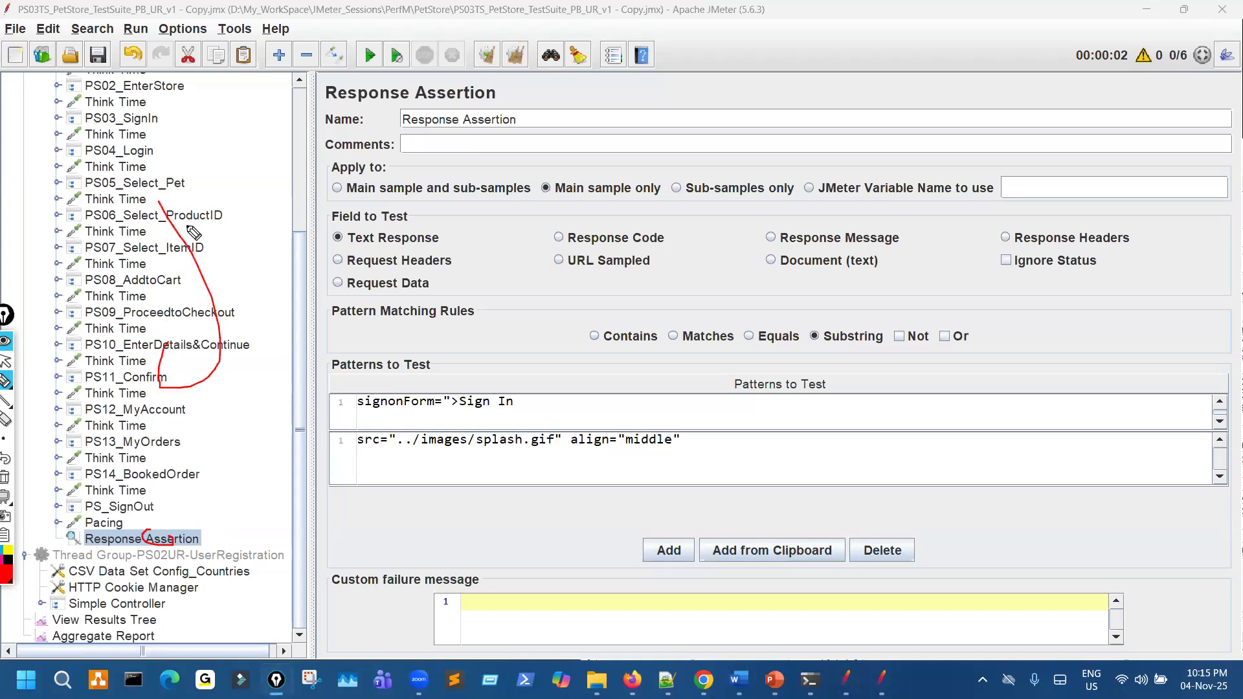
left_click_drag(479, 421, 503, 405)
left_click_drag(508, 473, 535, 456)
left_click_drag(192, 175, 239, 166)
key("Escape")
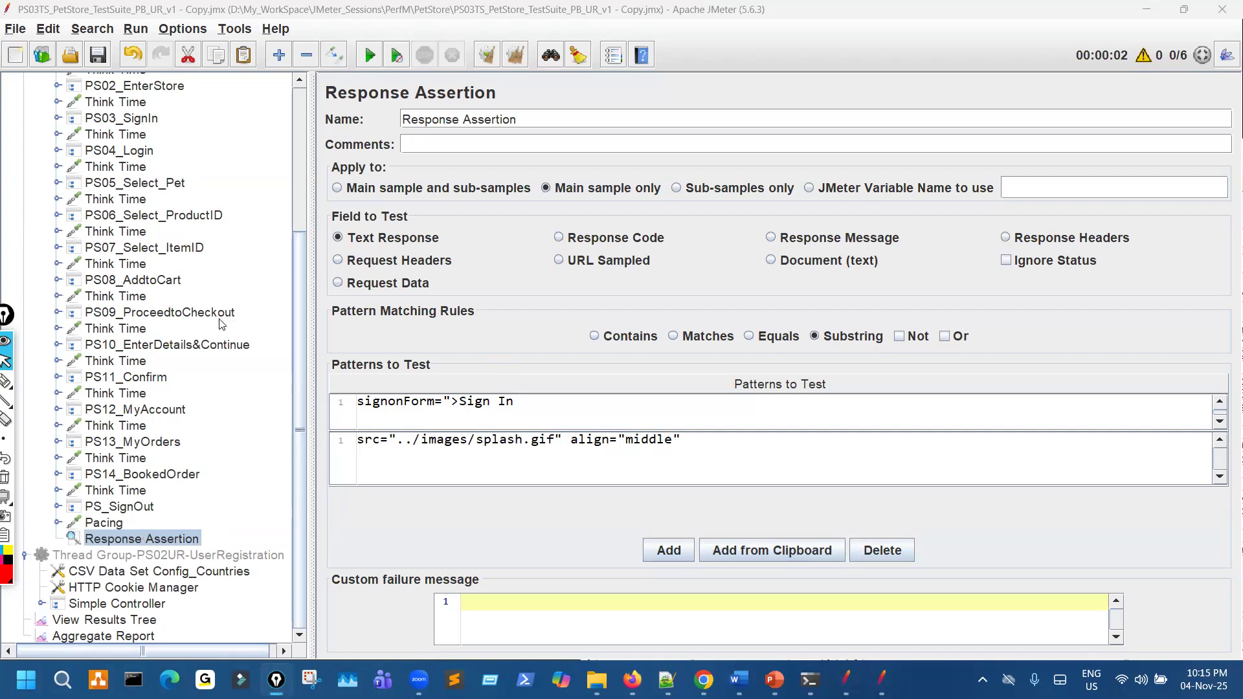
Step: Review the PS01_HomePage/ request and its Response Assertion, and open the Response Assertion under PS02_EnterStore
scroll(220, 324, "up", 5)
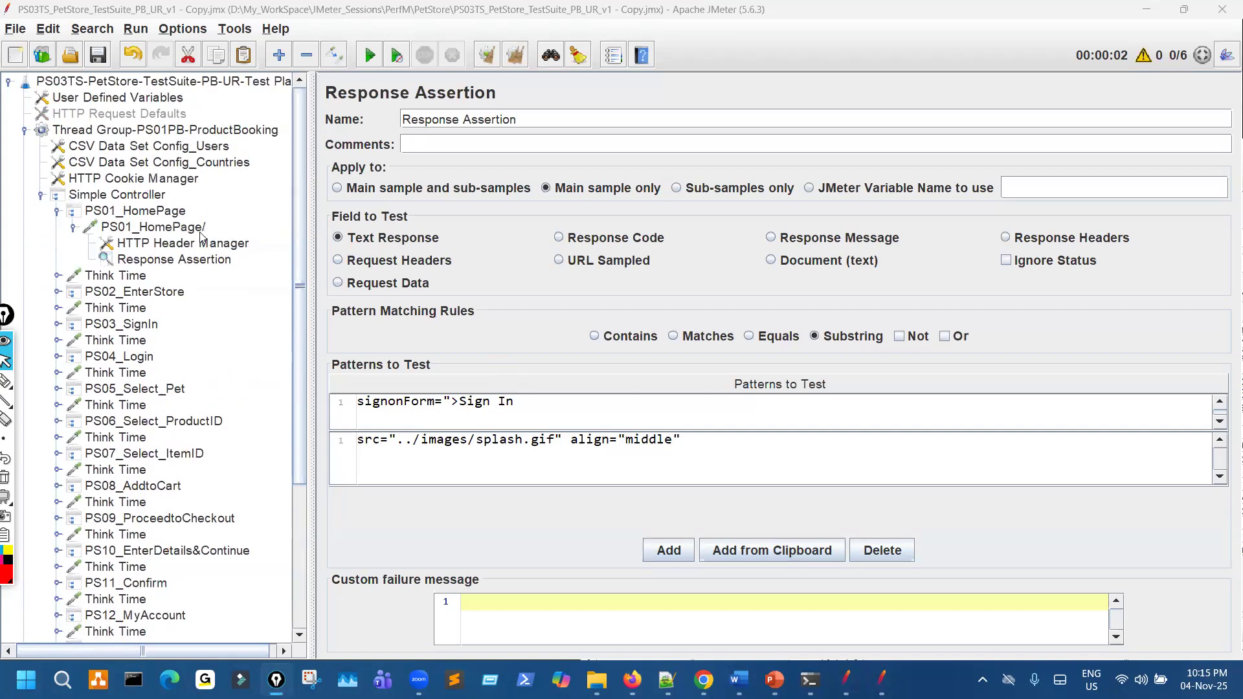
left_click(153, 226)
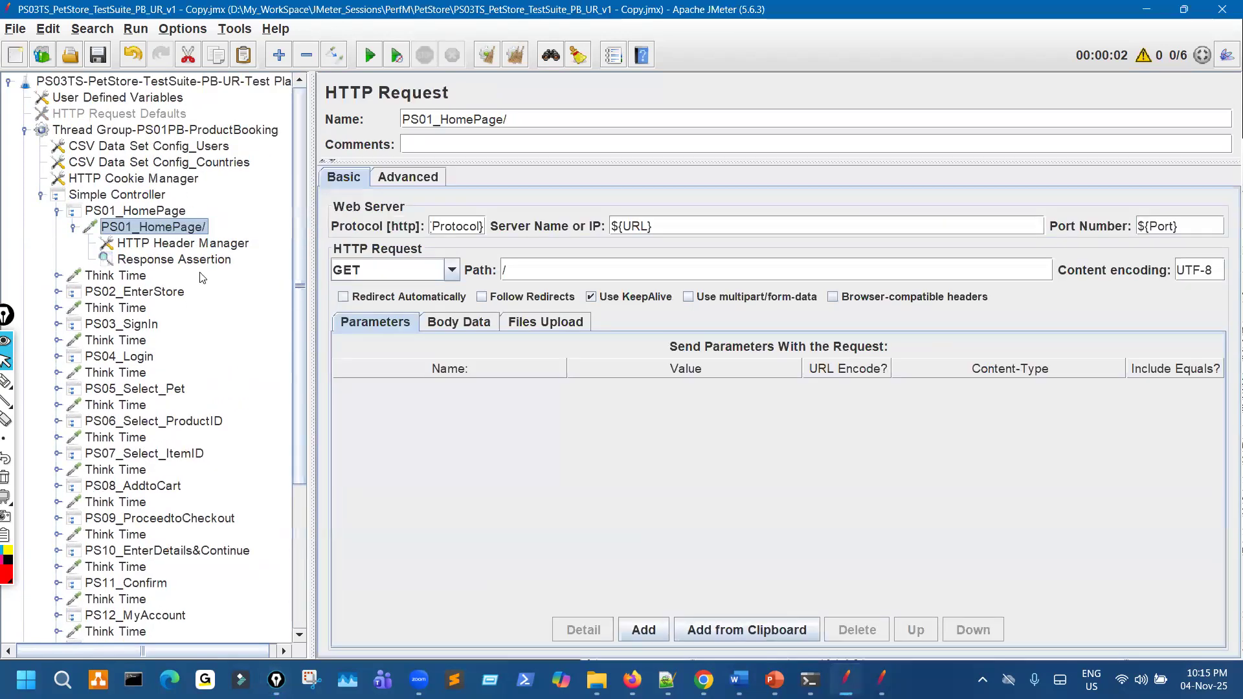
left_click(188, 260)
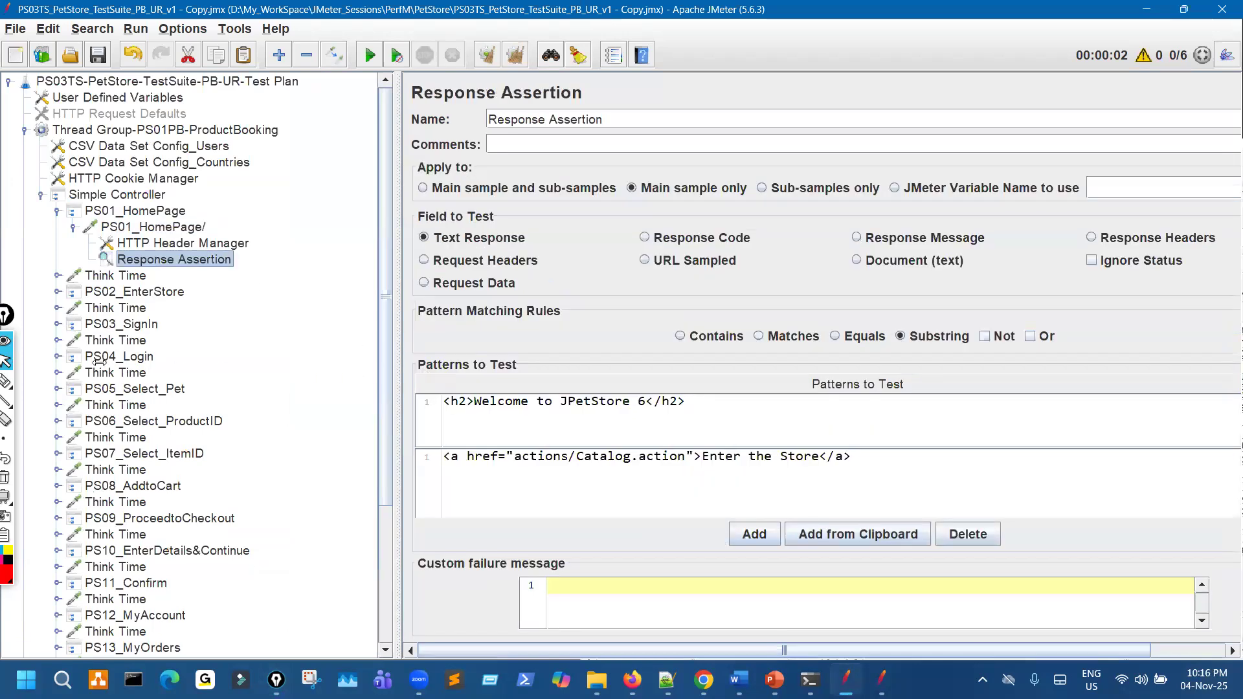
left_click(58, 292)
left_click(193, 373)
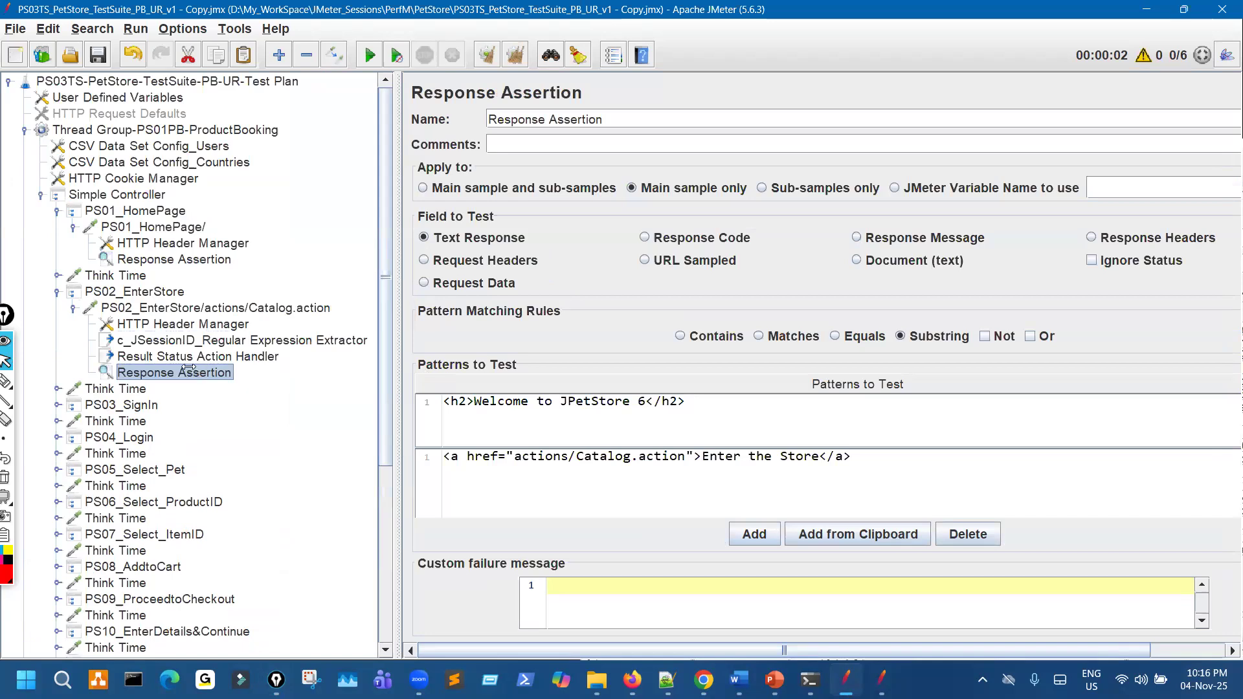
Step: Cut the Response Assertion below Pacing out of the ProductBooking Simple Controller
scroll(194, 453, "down", 6)
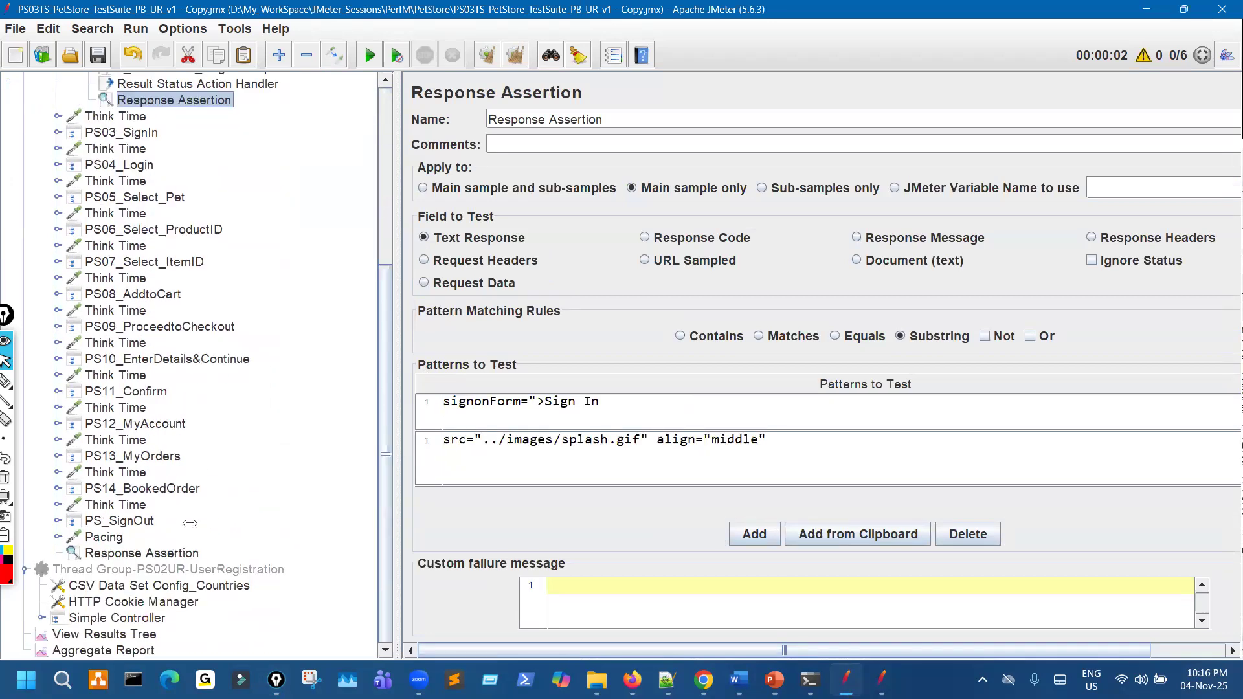
left_click(142, 553)
left_click(187, 54)
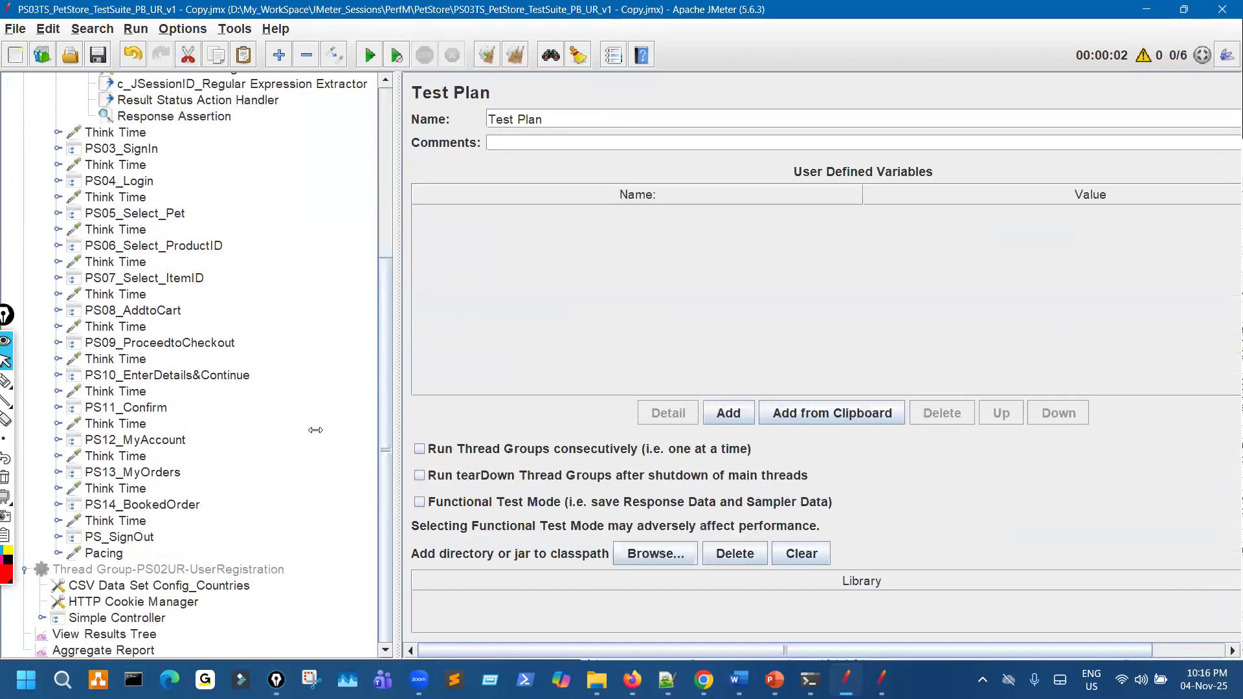
Step: Mark the PS02_EnterStore Response Assertion's parent request and patterns, clear the marks, and view the PS01_HomePage Response Assertion
left_click(220, 261)
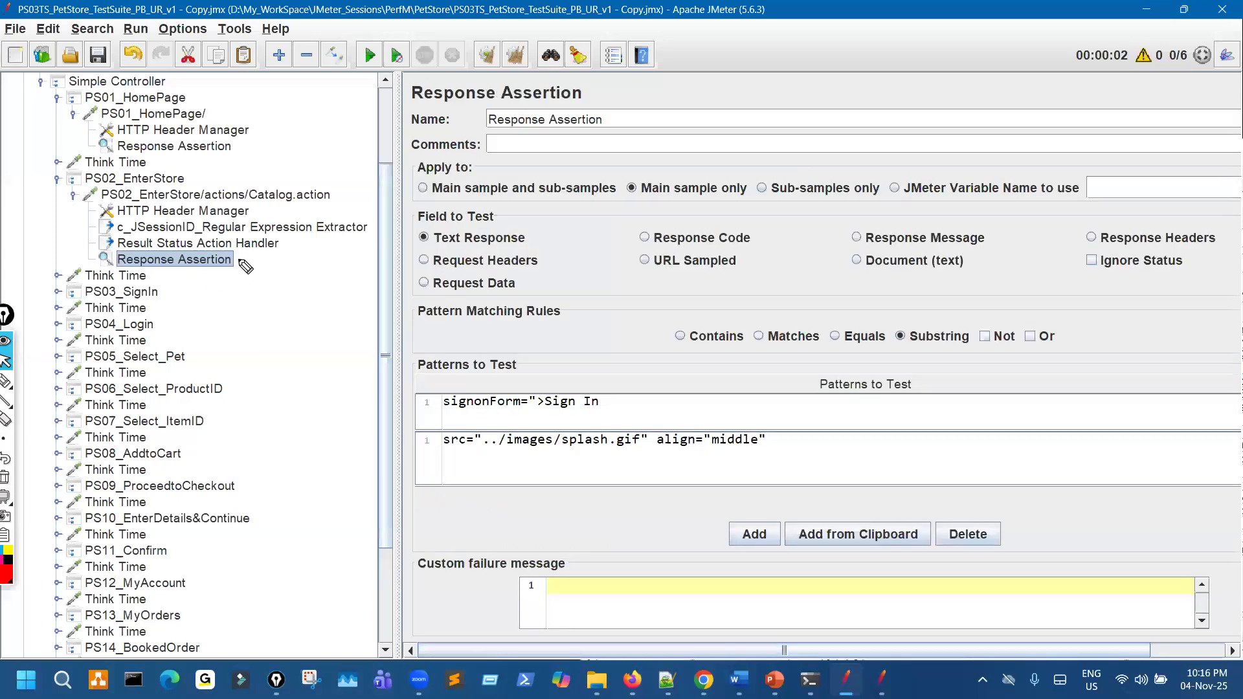
left_click_drag(259, 251, 223, 258)
left_click_drag(249, 181, 209, 202)
left_click_drag(266, 268, 249, 188)
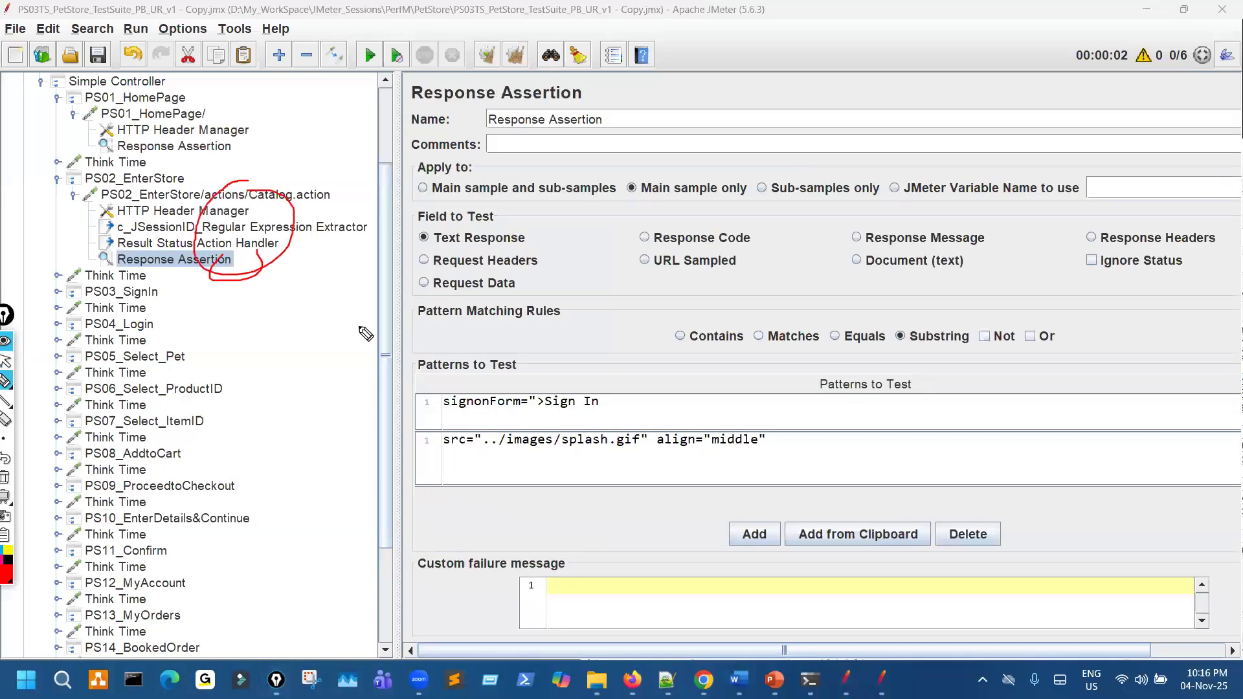
left_click_drag(518, 436, 483, 384)
mouse_move(413, 173)
left_mouse_down()
mouse_move(327, 201)
mouse_move(361, 218)
left_mouse_up()
key("Escape")
left_click(204, 148)
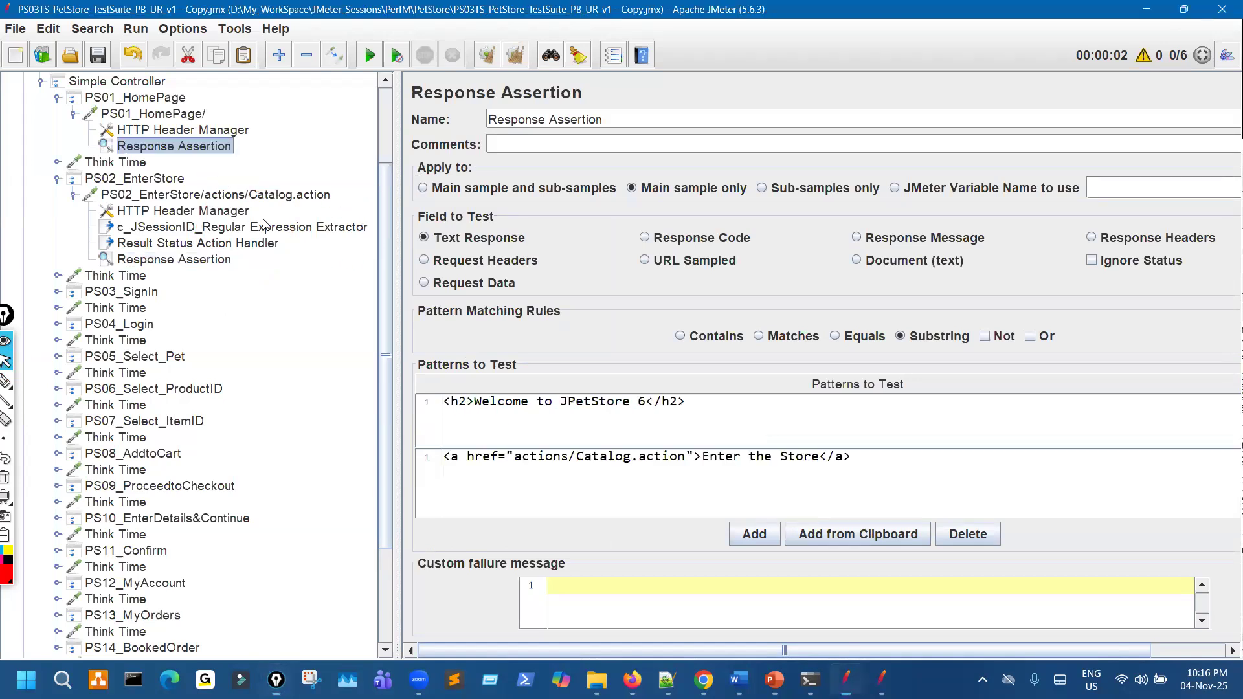
Step: Mark the PS01_HomePage Response Assertion, its parent request and its first test pattern, and clear all marks
scroll(220, 214, "up", 2)
mouse_move(227, 251)
left_mouse_down()
mouse_move(280, 242)
mouse_move(228, 253)
left_mouse_up()
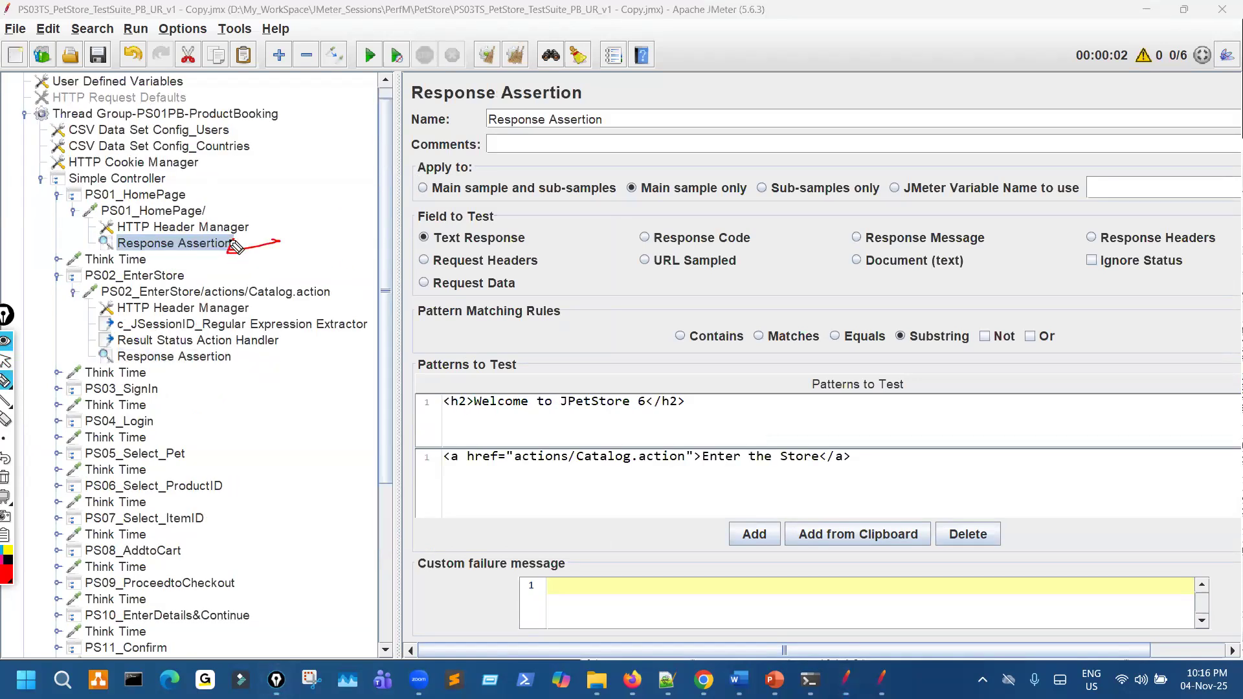
mouse_move(241, 194)
left_mouse_down()
mouse_move(165, 214)
mouse_move(189, 204)
left_mouse_up()
left_click_drag(443, 384, 425, 353)
left_click_drag(205, 210, 219, 220)
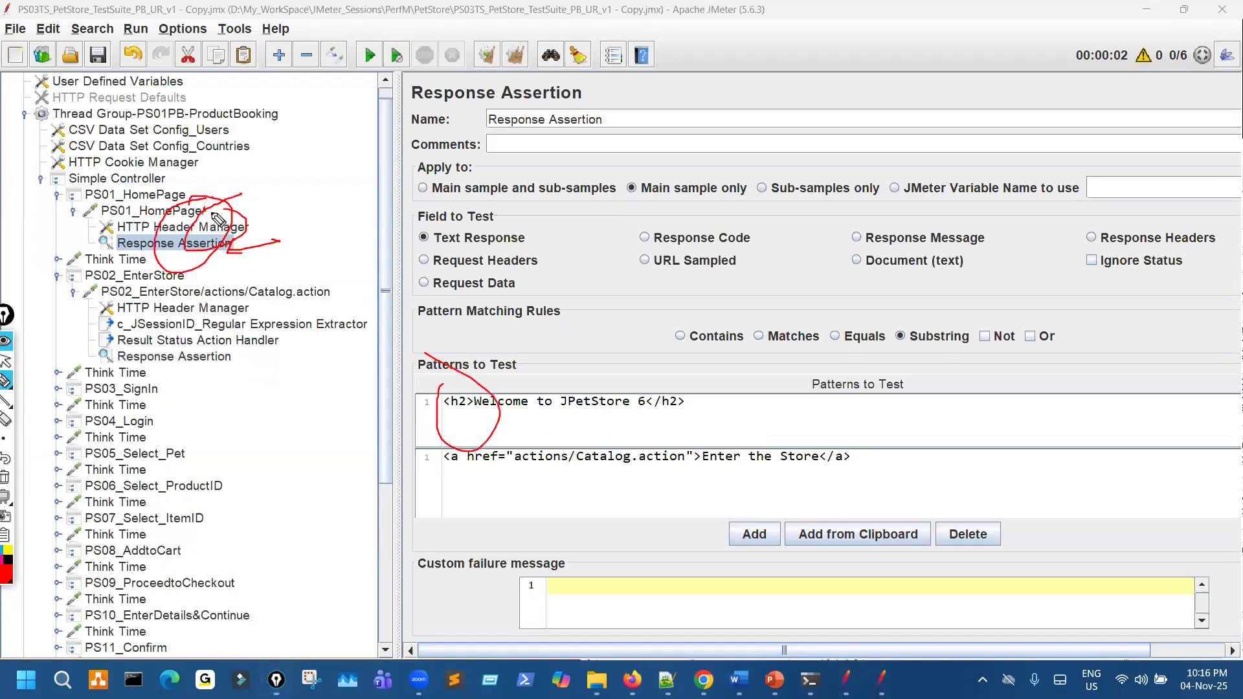
key("Escape")
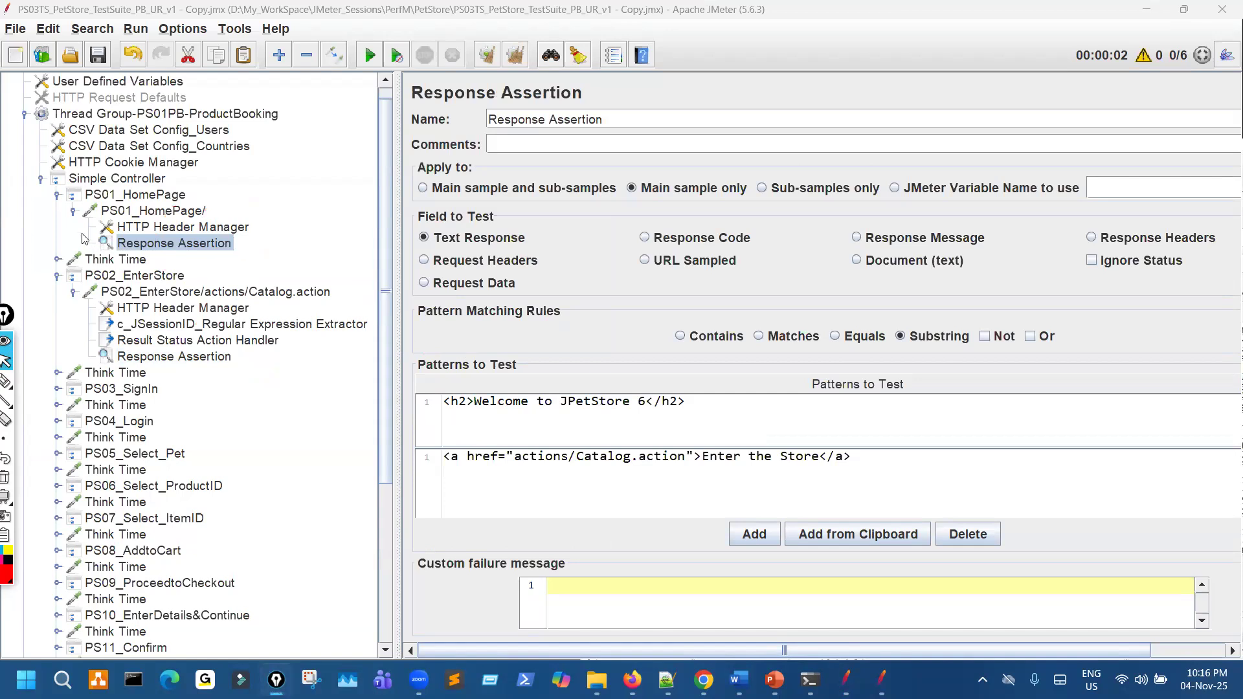
Step: Collapse the PS01_HomePage and PS02_EnterStore transaction controllers in the test plan tree
left_click(73, 211)
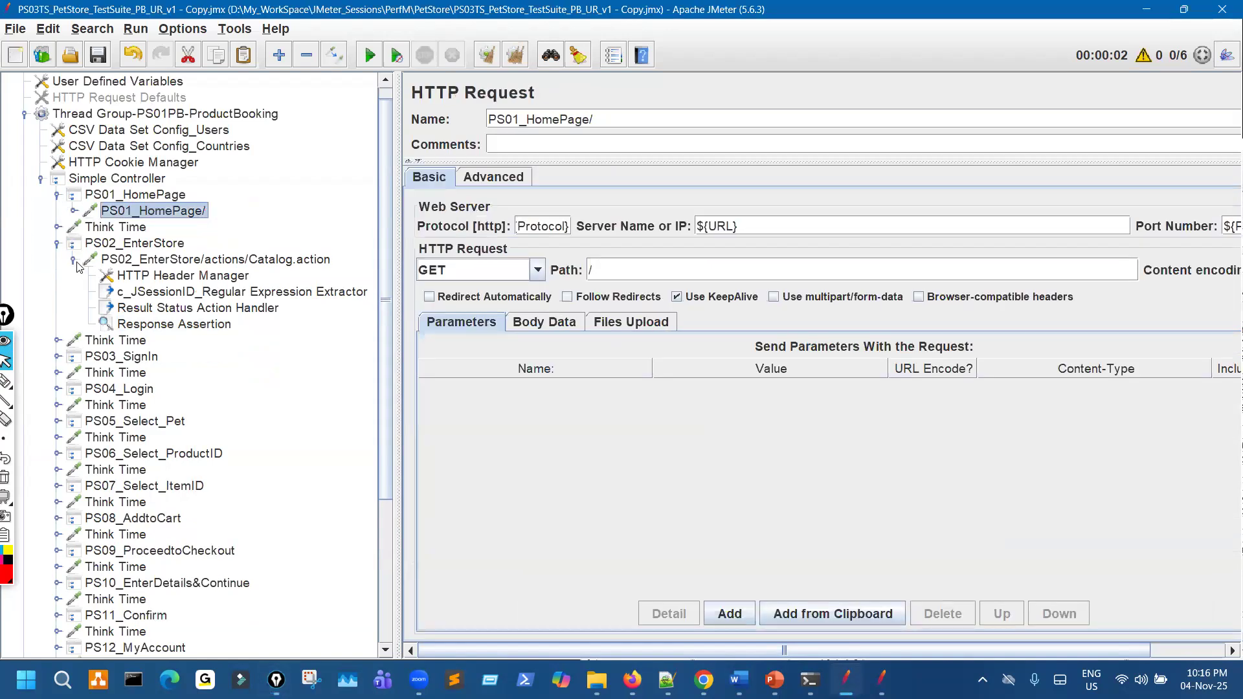
key("Left")
key("Left")
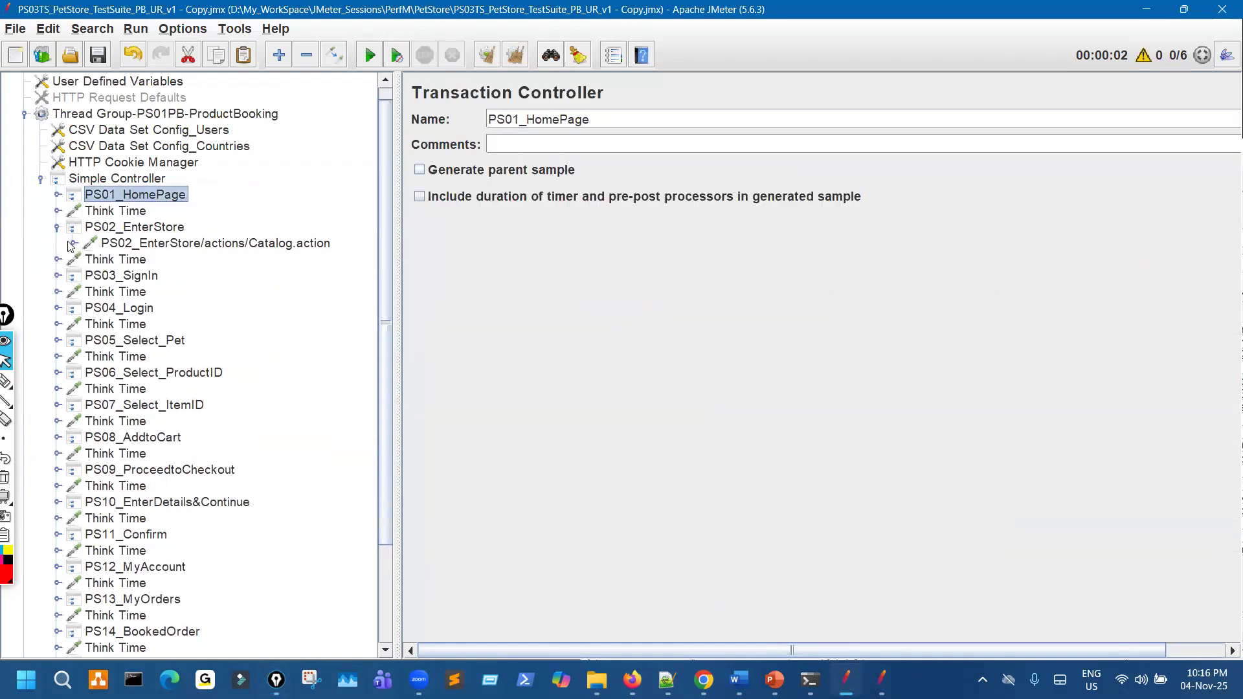
left_click(58, 228)
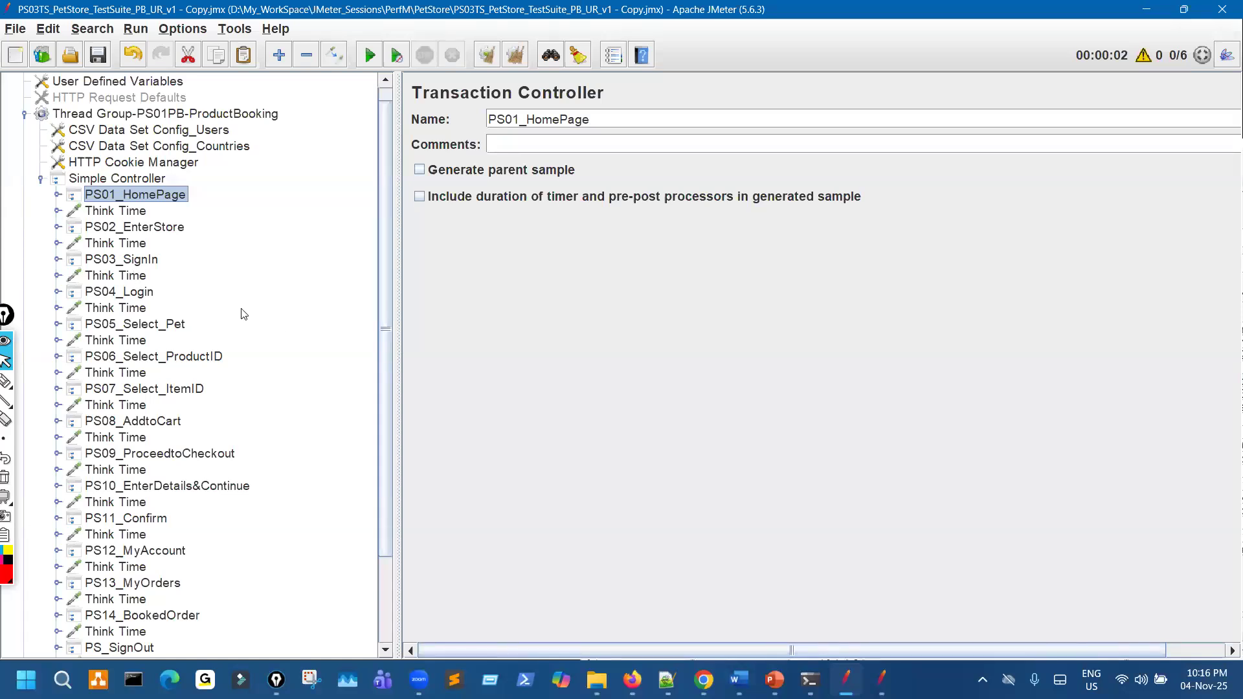
Step: Expand PS02_EnterStore, view its Regular Expression Extractor and Result Status Action Handler, underline the handler's title, and clear the mark
left_click(57, 227)
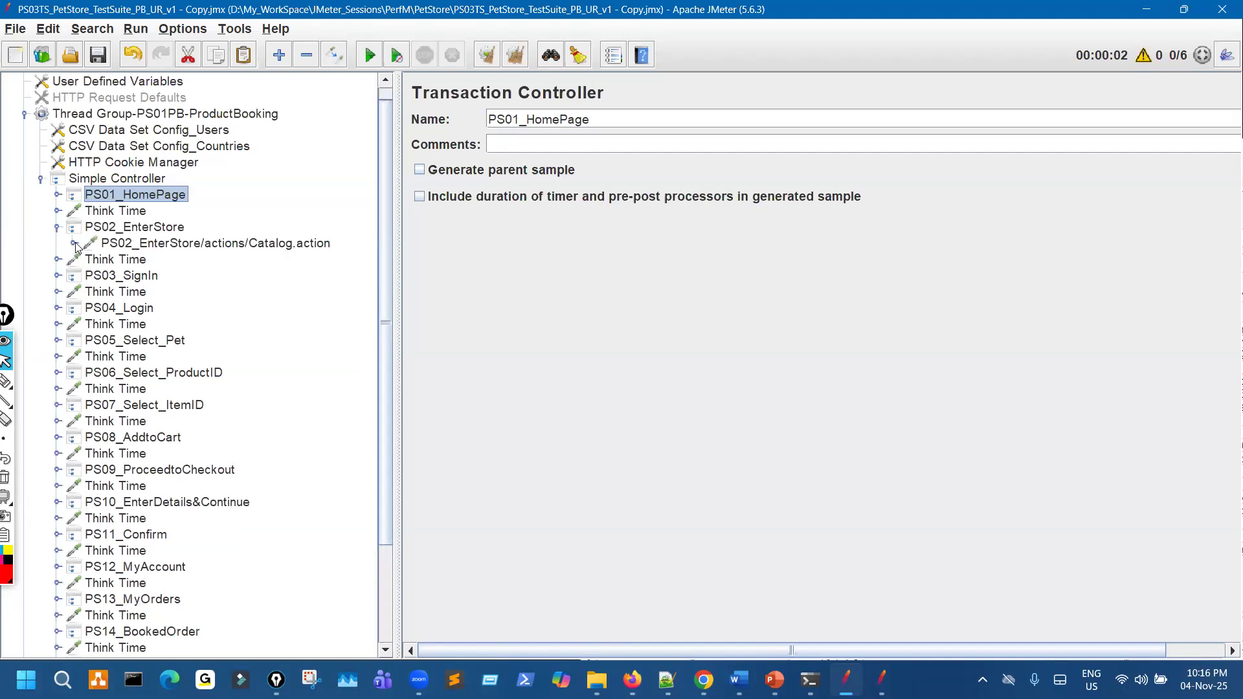
left_click(73, 243)
left_click(252, 278)
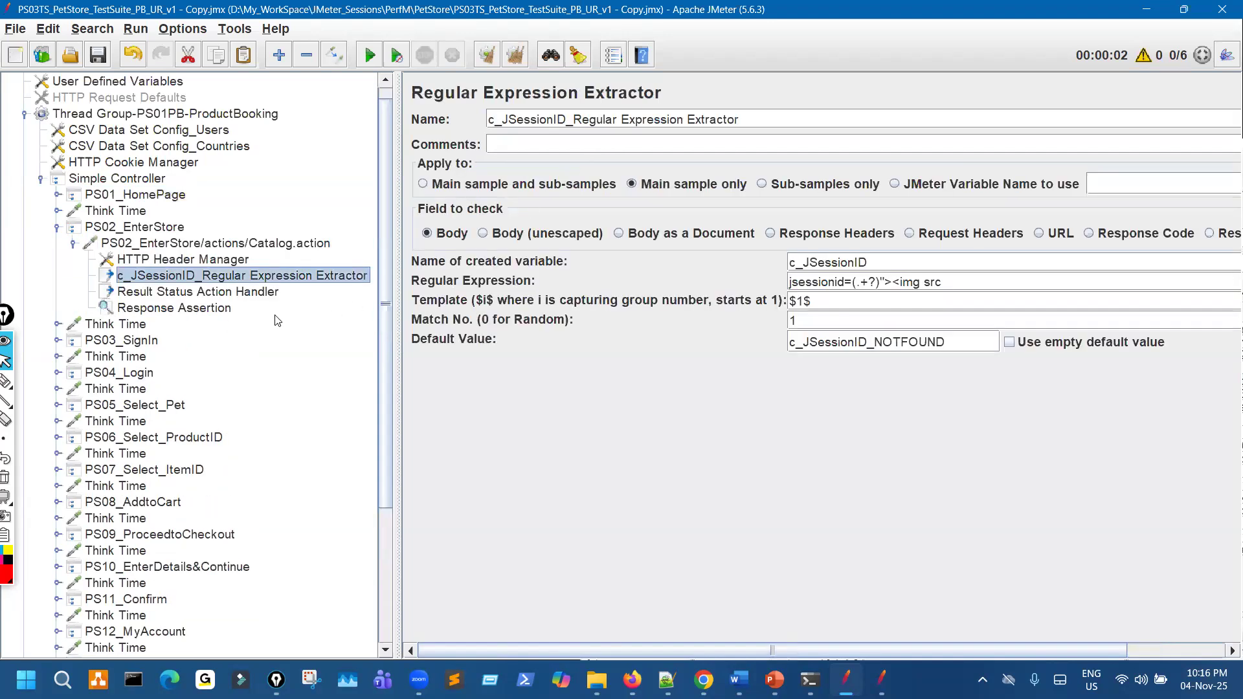
left_click(241, 294)
key("ctrl+shift+p")
left_click_drag(510, 107, 609, 99)
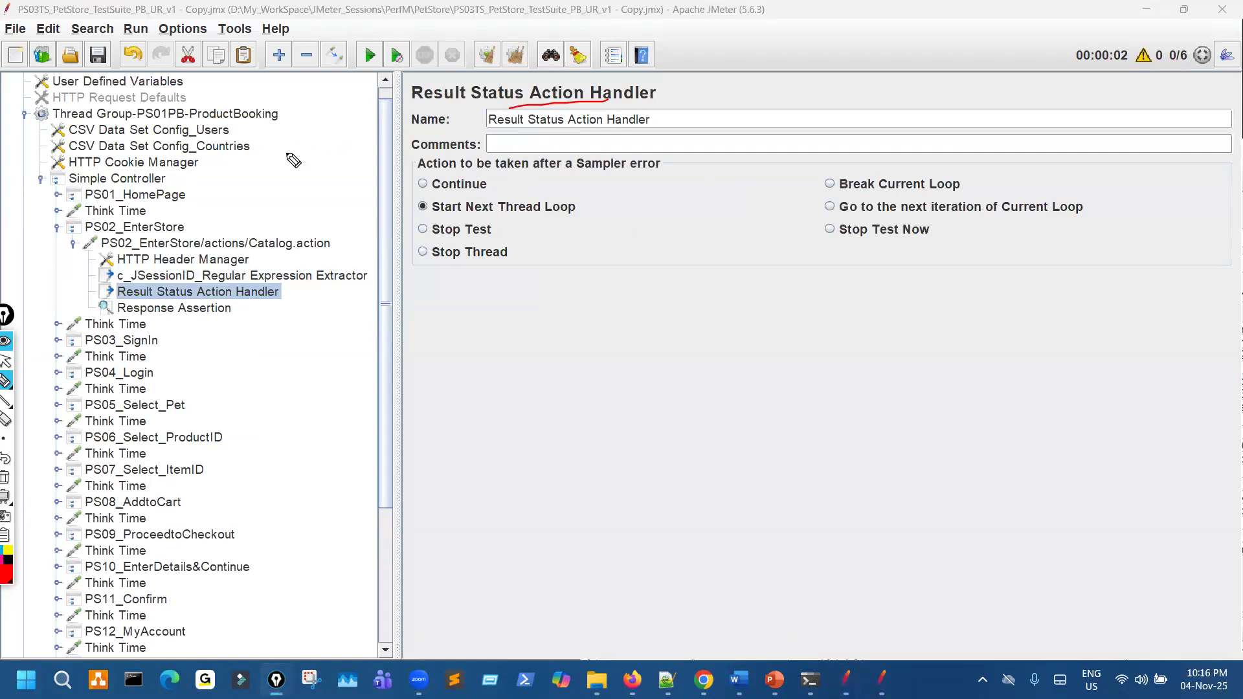
key("ctrl+shift+x")
key("ctrl+shift+c")
Step: Open Thread Group-PS01PB-ProductBooking, mark its sampler error action, the Start Next Thread Loop option and the transaction flow, and clear all marks
left_click(260, 114)
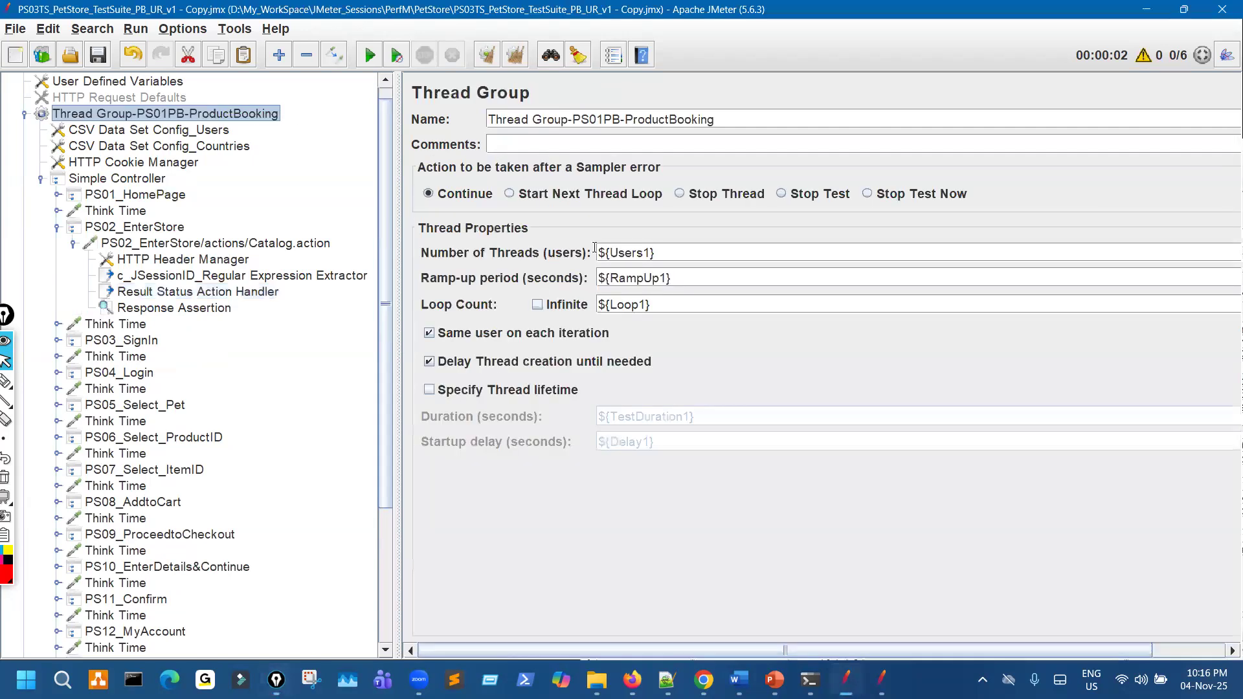
left_click(652, 195)
left_click(604, 150)
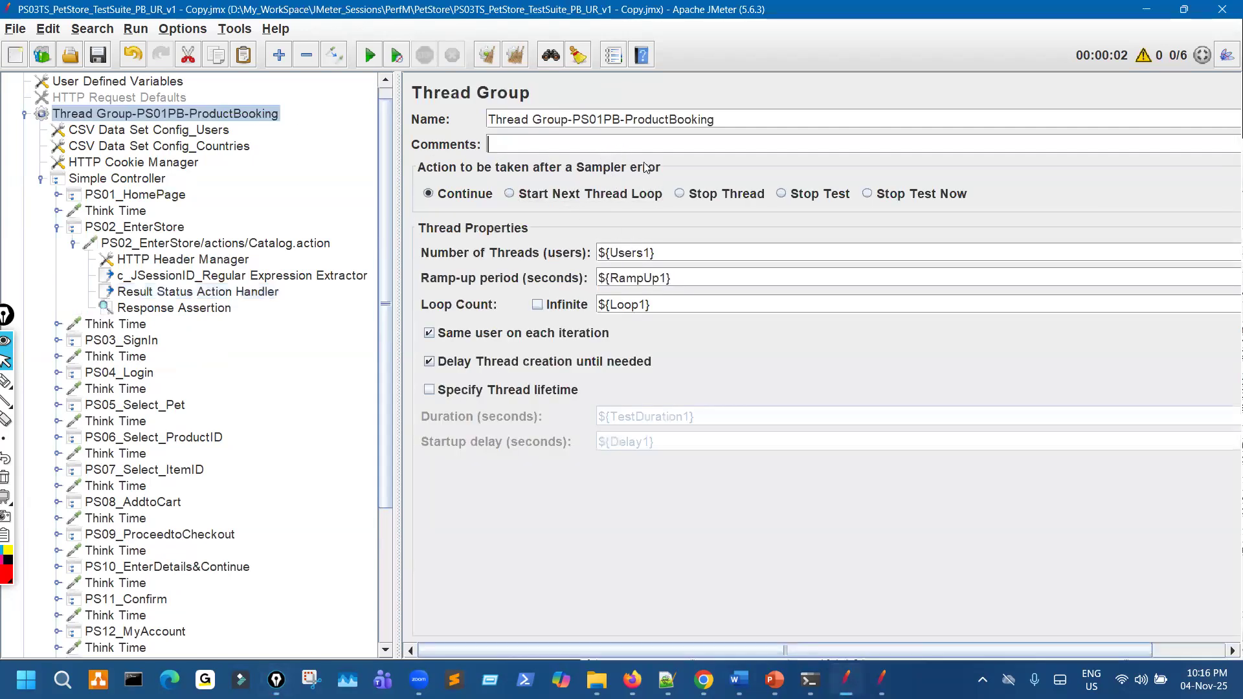
key("ctrl+shift+p")
left_click_drag(613, 174, 674, 156)
left_click_drag(597, 209, 650, 205)
mouse_move(579, 180)
left_mouse_down()
mouse_move(655, 195)
mouse_move(522, 208)
left_mouse_up()
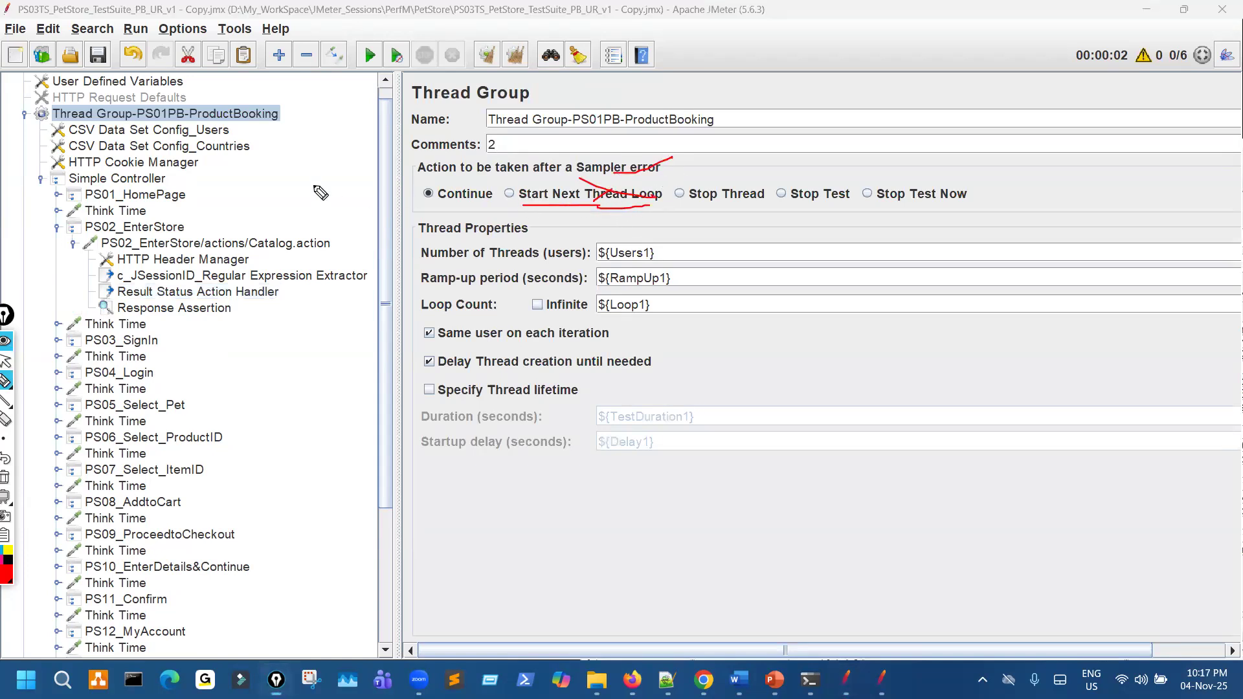
mouse_move(206, 167)
left_mouse_down()
mouse_move(187, 512)
mouse_move(116, 568)
left_mouse_up()
left_click_drag(109, 494, 118, 567)
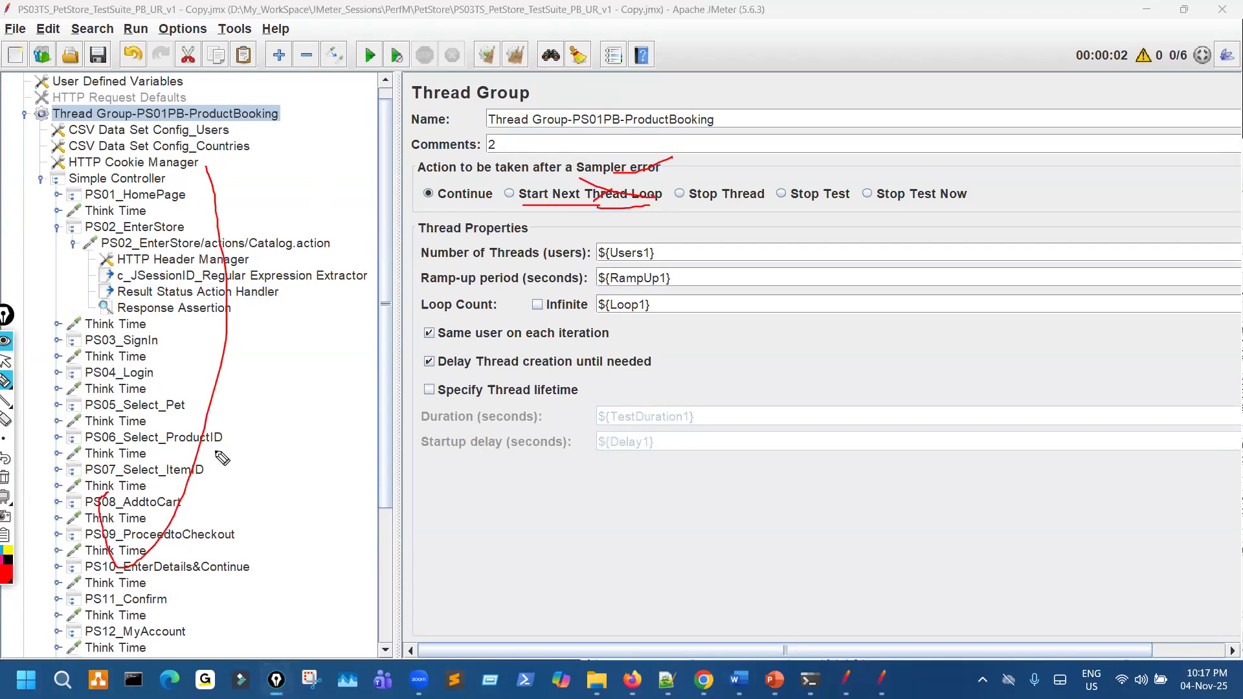
key("Escape")
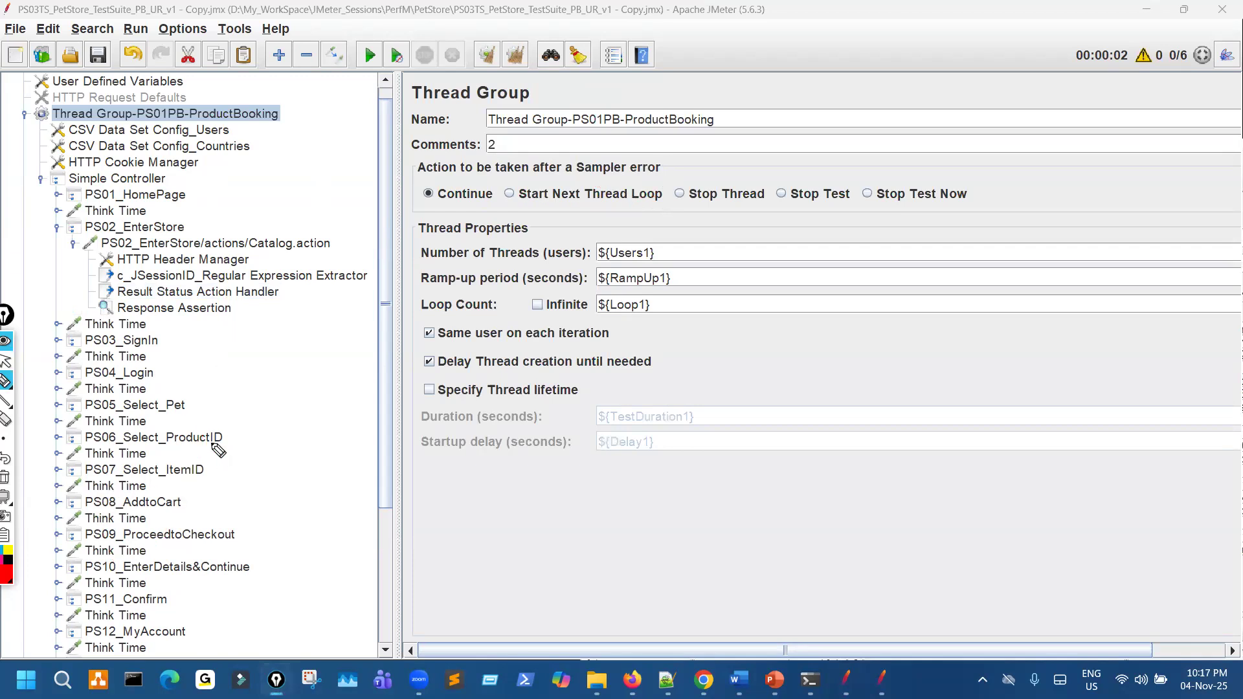
Step: Open the Result Status Action Handler again, mark its error action options, parent request and the following transactions, and clear all marks
left_click(226, 292)
left_click_drag(536, 193, 593, 174)
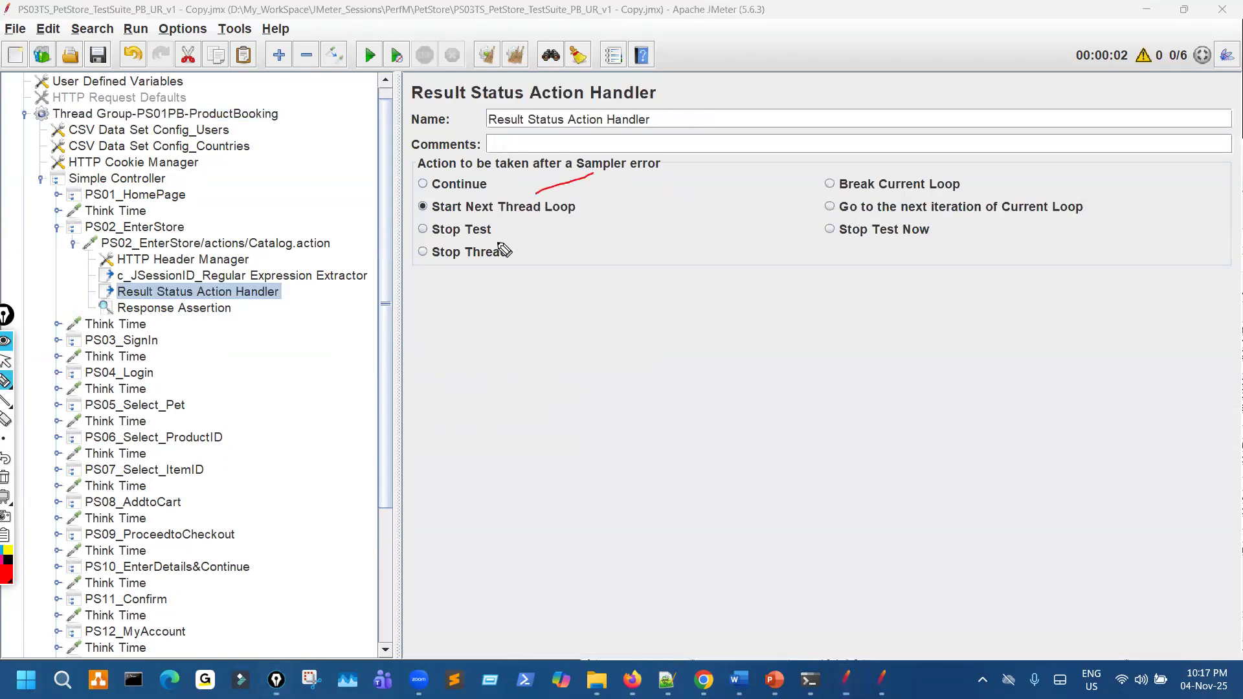
mouse_move(230, 255)
left_mouse_down()
mouse_move(198, 322)
mouse_move(237, 294)
mouse_move(262, 299)
left_mouse_up()
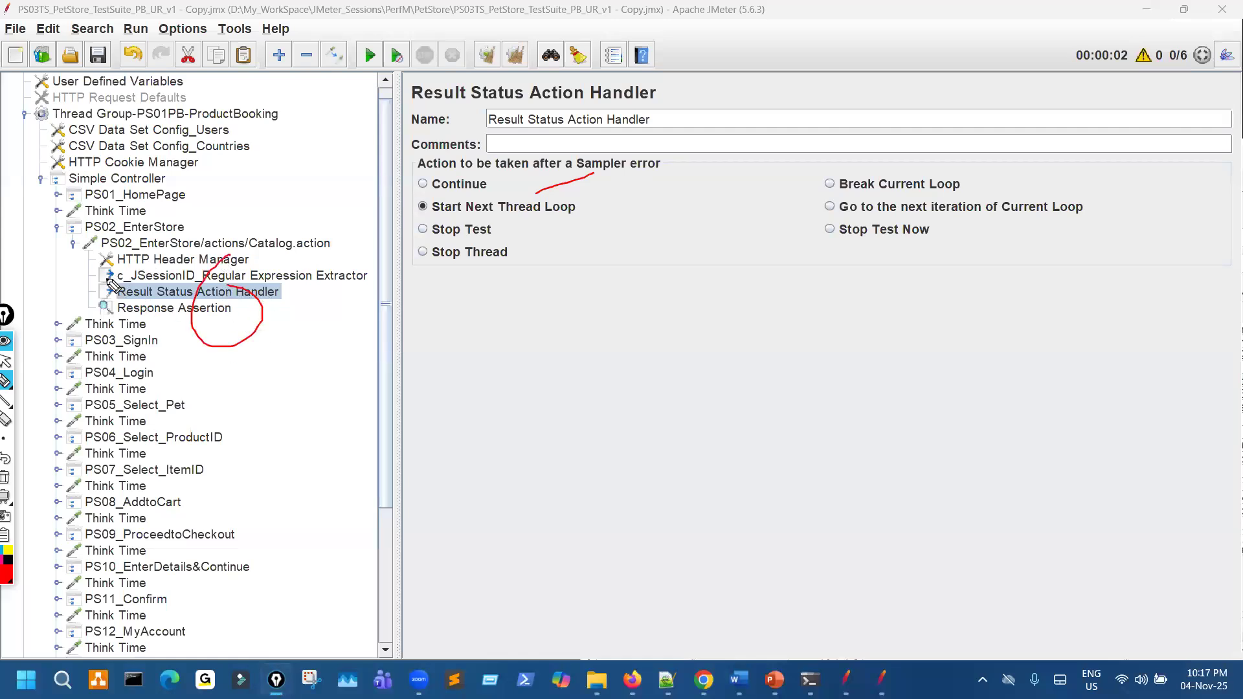
left_click_drag(110, 284, 144, 293)
mouse_move(285, 244)
left_mouse_down()
mouse_move(262, 257)
mouse_move(289, 240)
left_mouse_up()
left_click_drag(172, 288, 193, 292)
left_click_drag(433, 222, 494, 220)
left_click_drag(447, 245, 486, 240)
left_click_drag(40, 176, 71, 164)
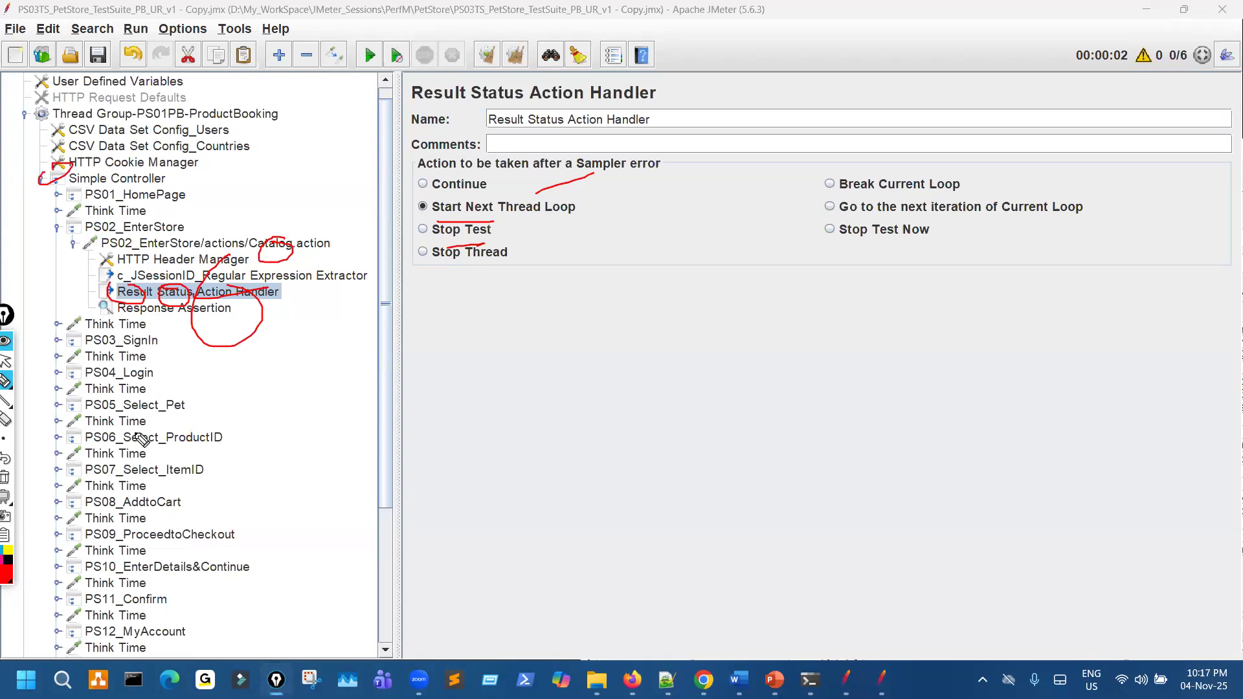
mouse_move(167, 213)
left_mouse_down()
mouse_move(307, 518)
mouse_move(106, 324)
mouse_move(168, 301)
left_mouse_up()
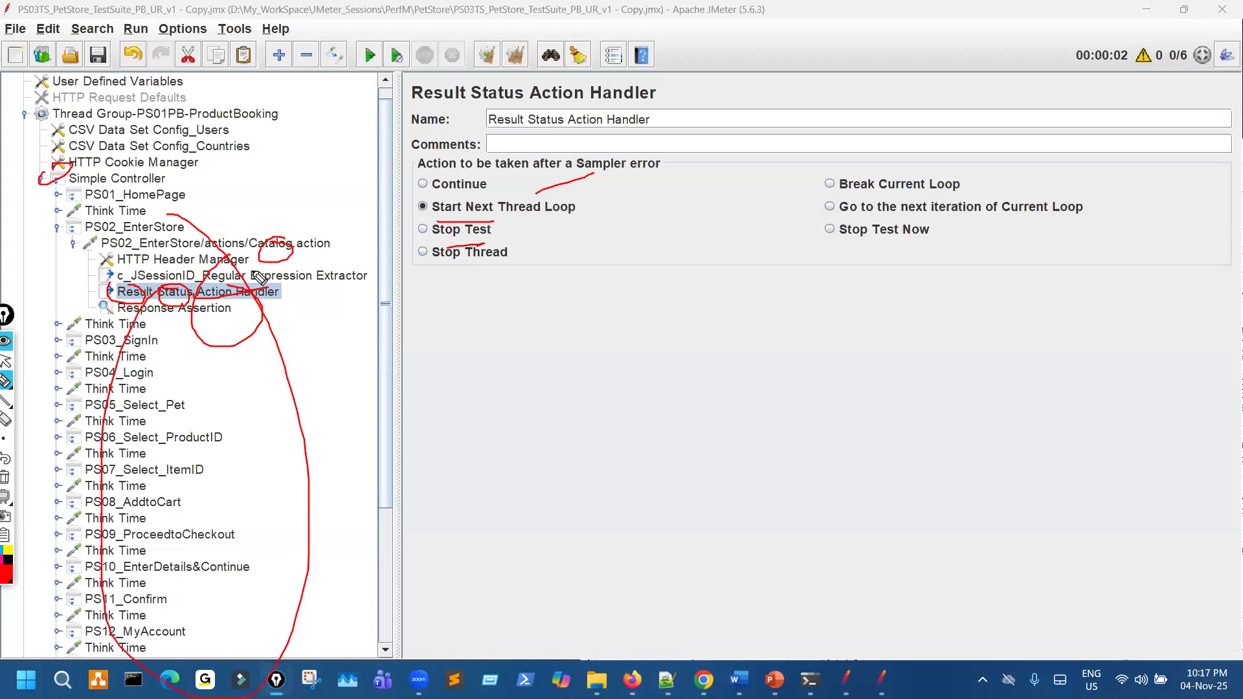
key("ctrl+shift+c")
Step: Mark the handler, its Start Next Thread Loop option and the parent request, clear the marks, and collapse PS02_EnterStore
left_click_drag(212, 297, 237, 295)
left_click_drag(417, 222, 483, 225)
key("ctrl+shift+c")
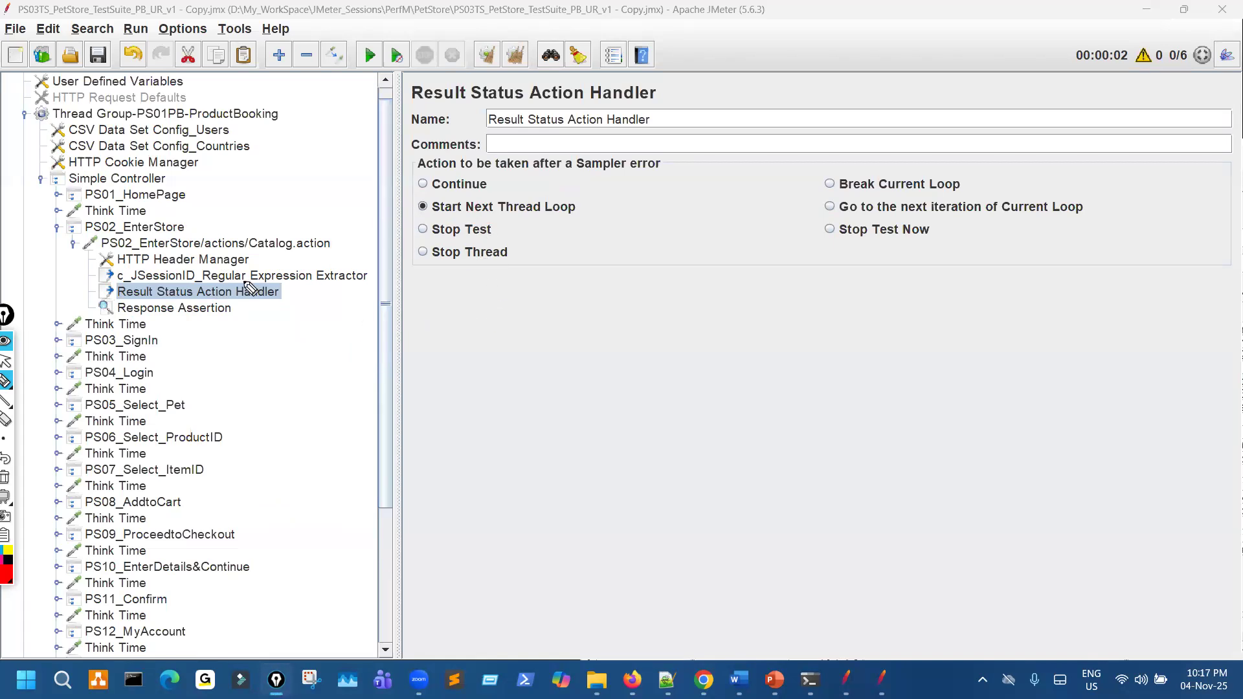
mouse_move(271, 231)
left_mouse_down()
mouse_move(237, 293)
mouse_move(275, 231)
left_mouse_up()
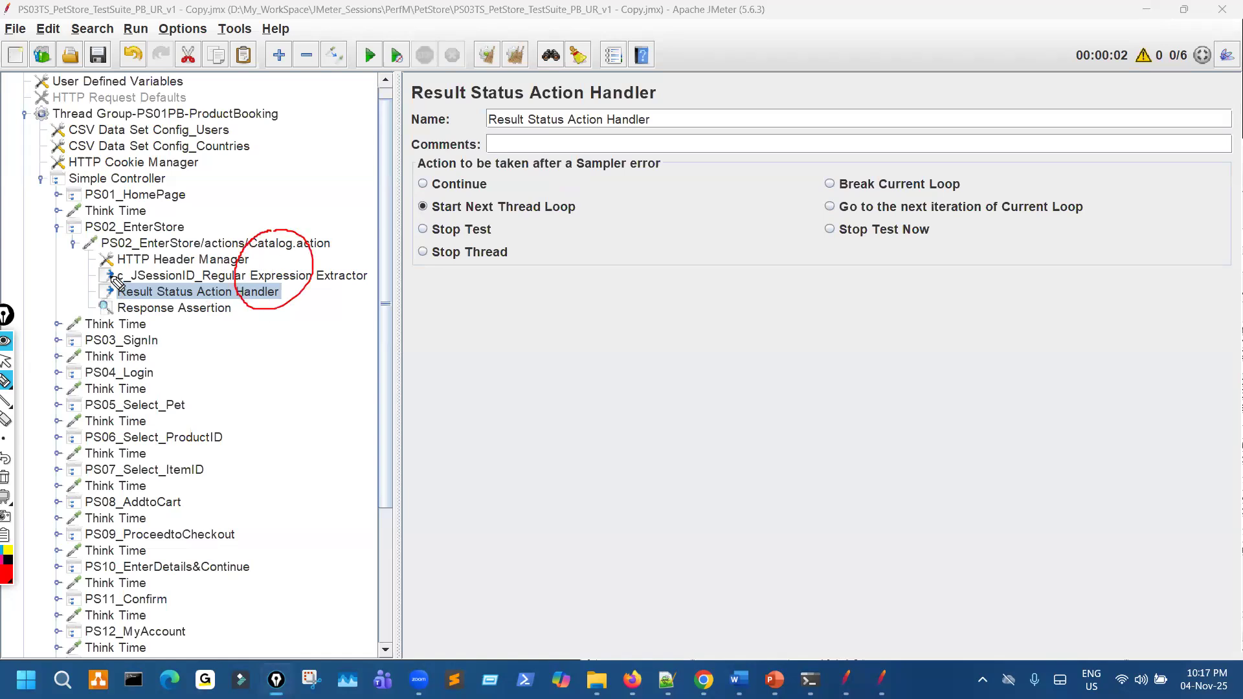
left_click_drag(99, 258, 96, 284)
key("Delete")
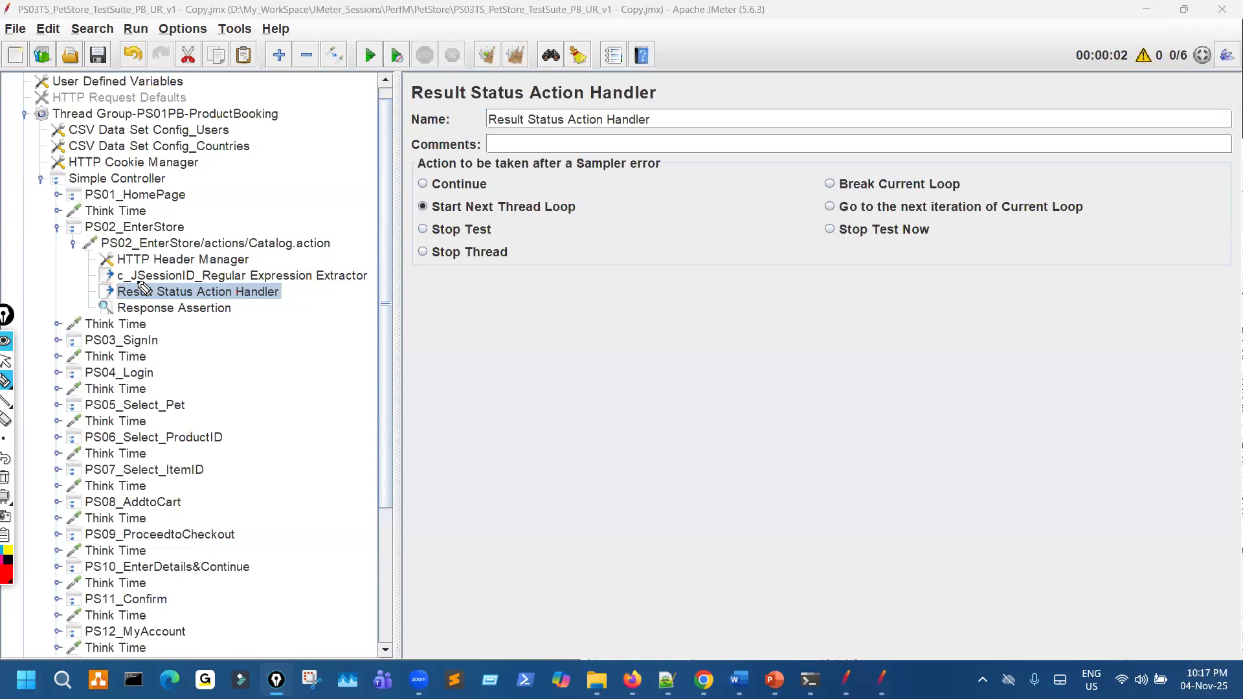
key("Escape")
left_click(57, 227)
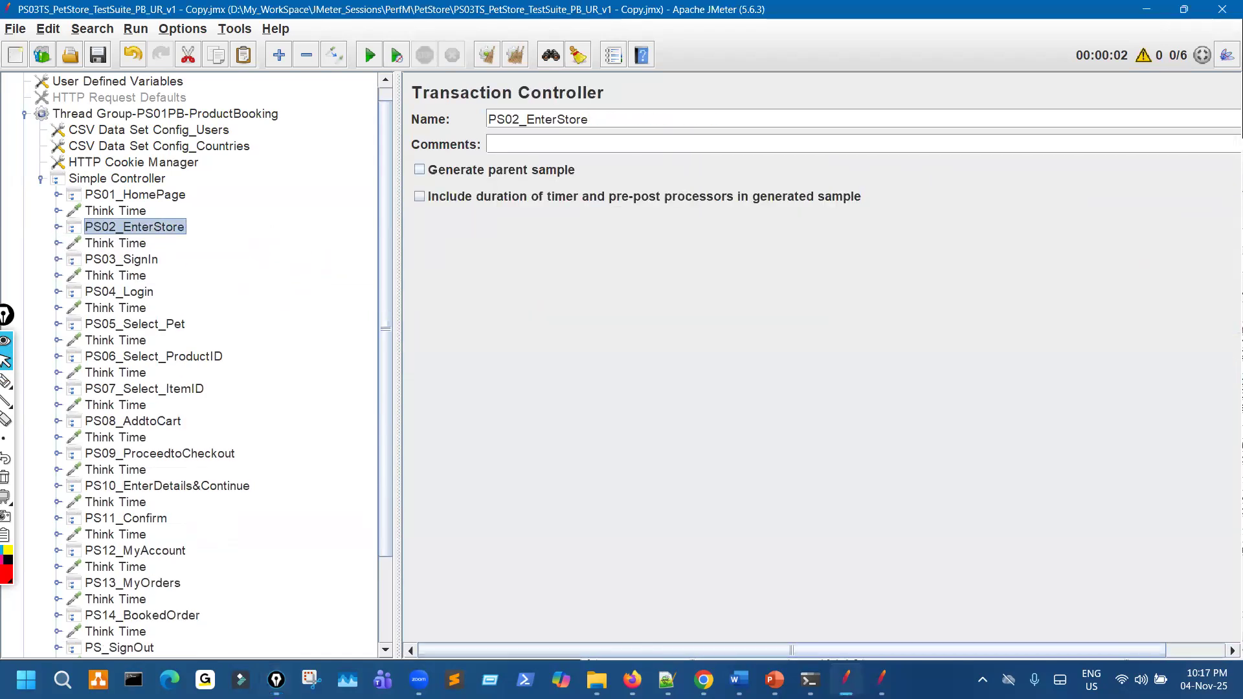
Step: Switch to the PowerPoint slide on scope of JMeter elements, tick the four scope levels and bracket them together
mouse_move(738, 679)
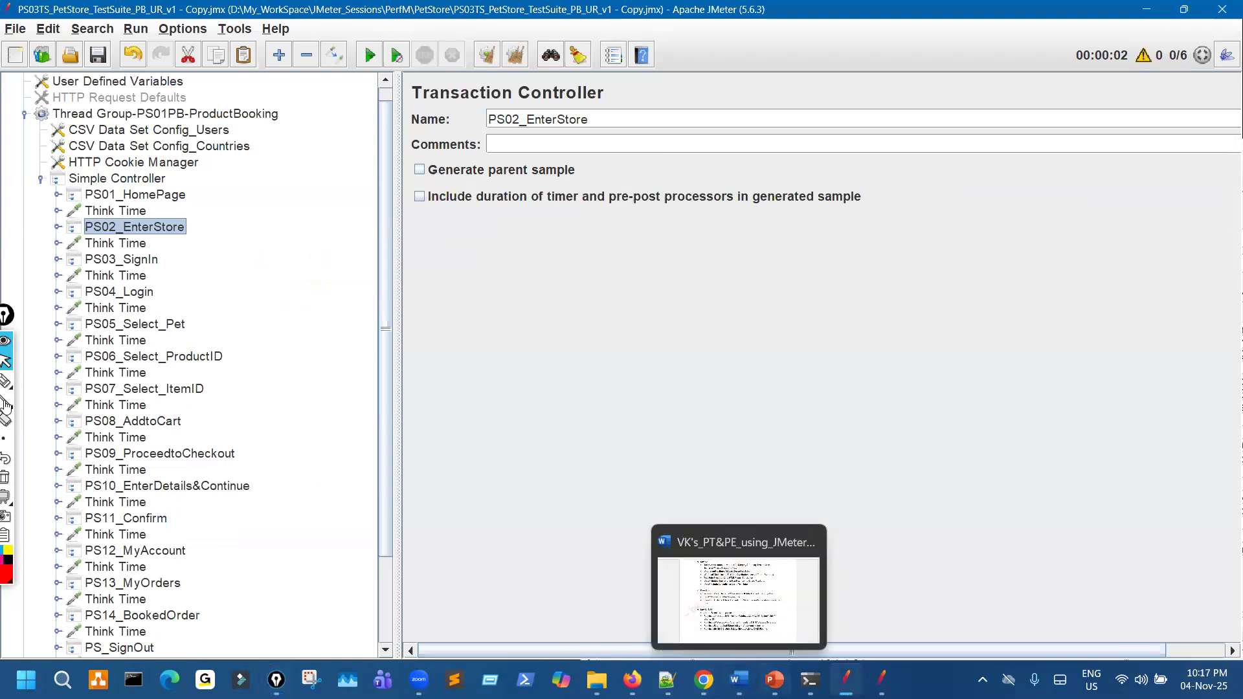
left_click(738, 599)
left_click_drag(579, 127, 624, 112)
mouse_move(597, 162)
left_mouse_down()
mouse_move(629, 149)
mouse_move(626, 167)
left_mouse_up()
left_click_drag(590, 214, 618, 199)
mouse_move(802, 116)
left_mouse_down()
mouse_move(858, 203)
mouse_move(826, 241)
left_mouse_up()
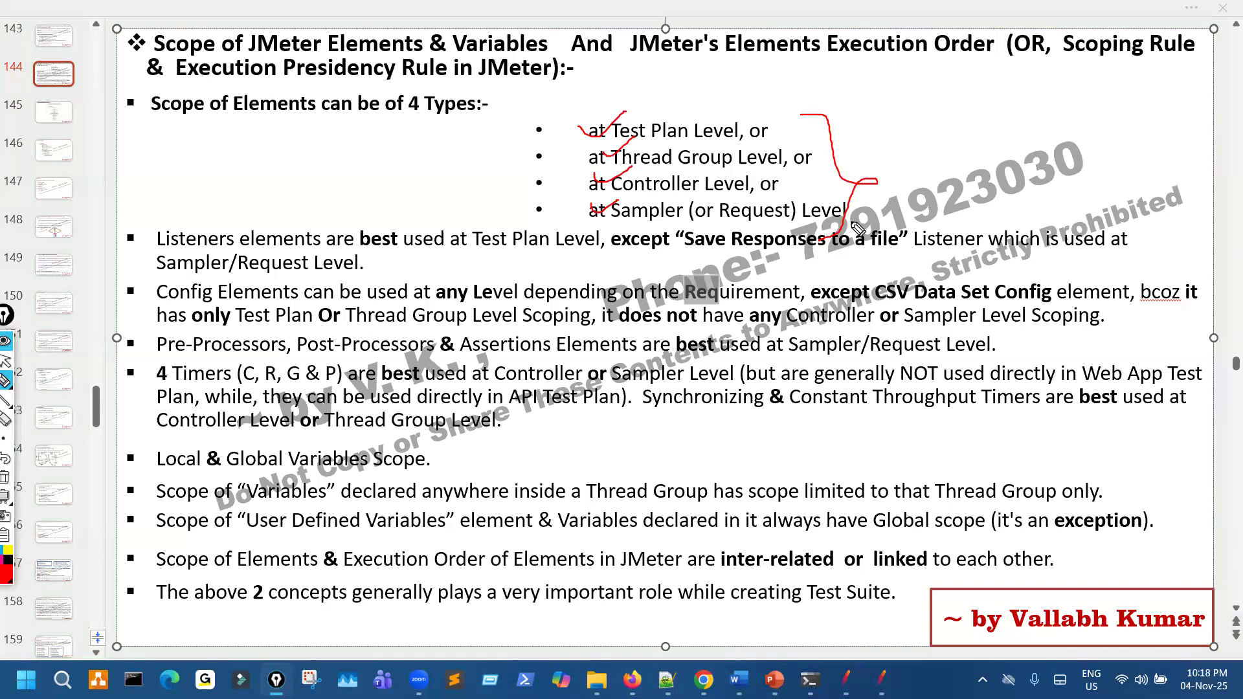
Step: Handwrite "Assertion" beside the scope levels, underline "Assertions Elements are" and circle part of "Sampler/Request Level"
mouse_move(992, 130)
left_mouse_down()
mouse_move(998, 97)
mouse_move(1038, 120)
mouse_move(1074, 84)
mouse_move(1123, 97)
mouse_move(1107, 90)
mouse_move(1112, 109)
left_mouse_up()
mouse_move(1129, 94)
left_mouse_down()
mouse_move(1169, 94)
mouse_move(1170, 113)
left_mouse_up()
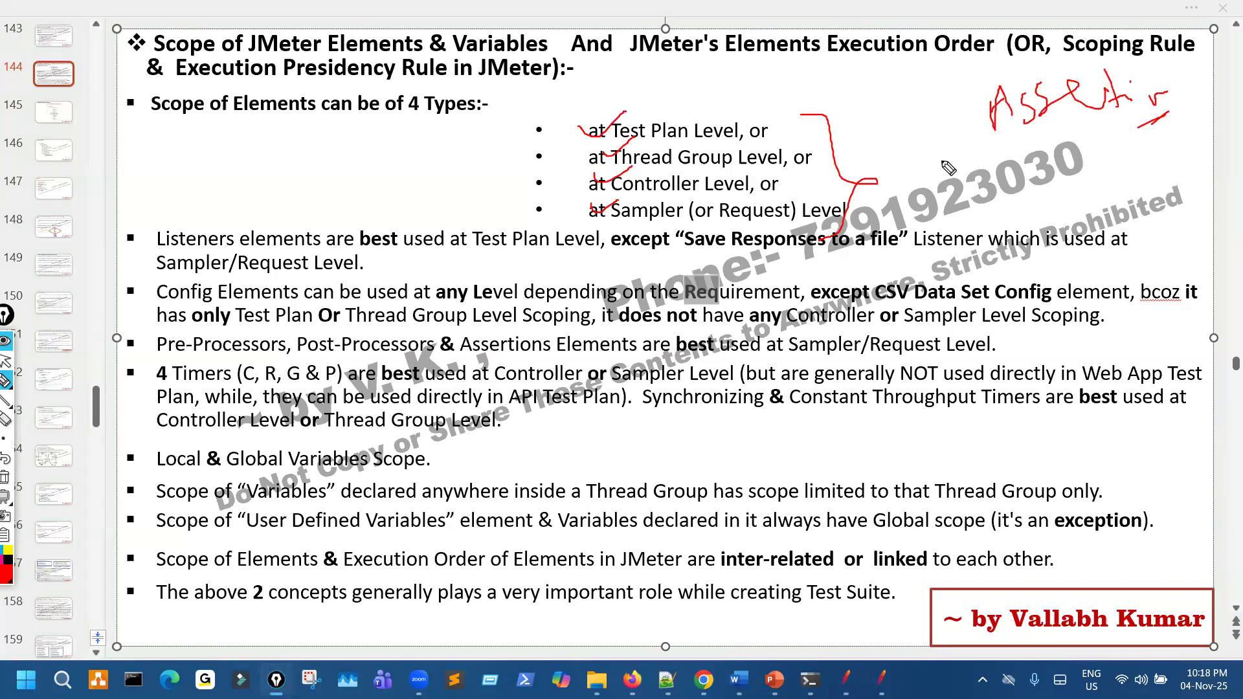
left_click_drag(452, 354, 647, 354)
mouse_move(870, 335)
left_mouse_down()
mouse_move(848, 344)
mouse_move(871, 329)
left_mouse_up()
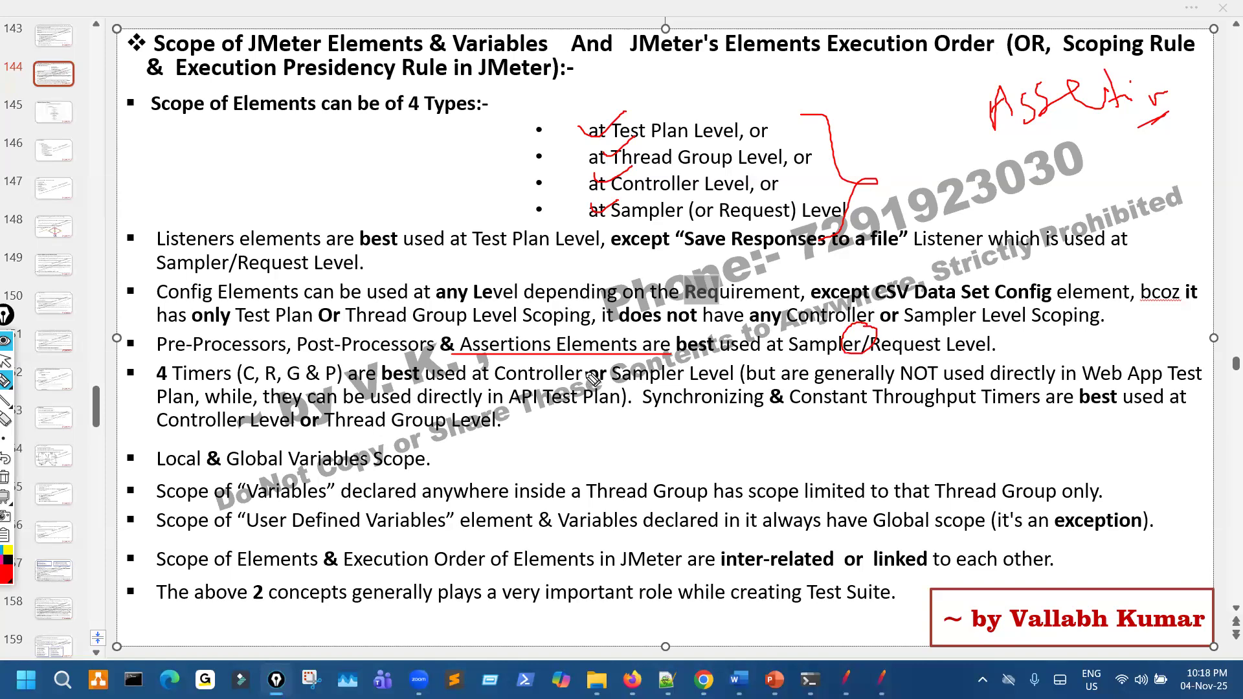
Step: Underline the Controller or Sampler Level scope in the timers bullet, circle "directly" and mark the Web App exception
left_click_drag(454, 390, 707, 389)
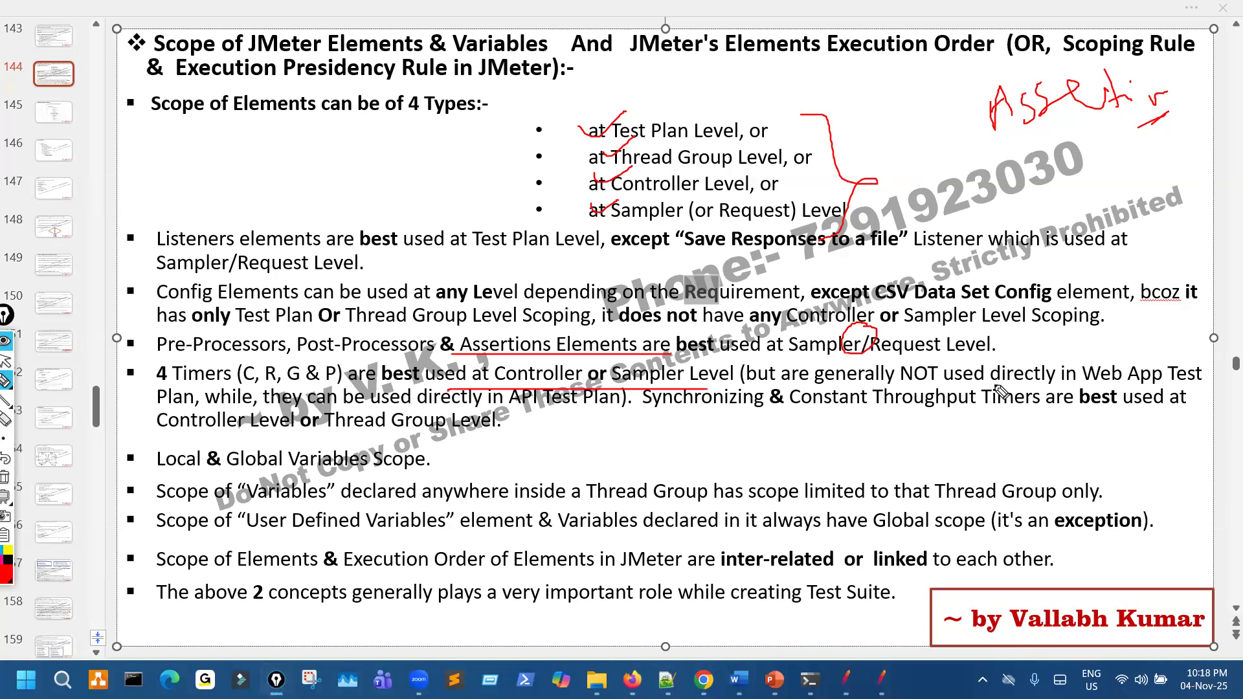
left_click_drag(1007, 388, 1057, 371)
left_click_drag(1126, 388, 1151, 385)
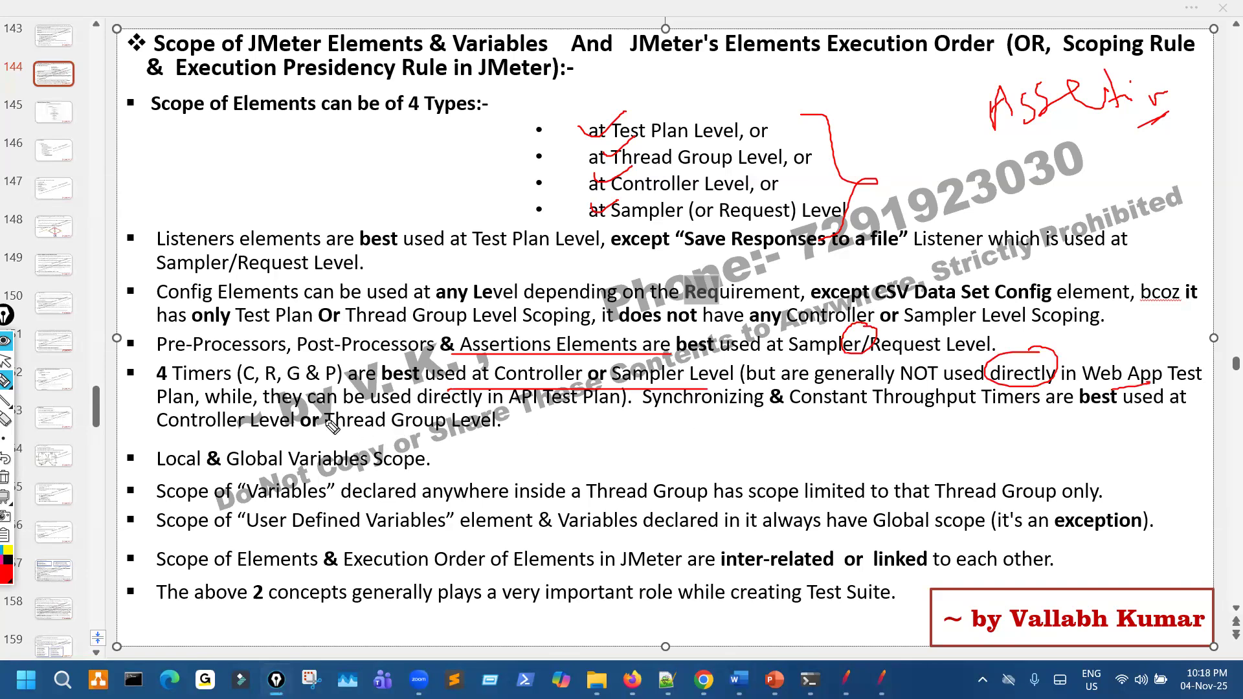
left_click_drag(208, 405, 224, 401)
left_click_drag(503, 422, 568, 421)
Step: Handwrite a note below the timers bullet, mark Synchronizing and Constant Throughput Timers, and clear all marks from the slide
mouse_move(688, 440)
left_mouse_down()
mouse_move(730, 436)
mouse_move(722, 468)
mouse_move(787, 455)
left_mouse_up()
left_click_drag(797, 457, 809, 450)
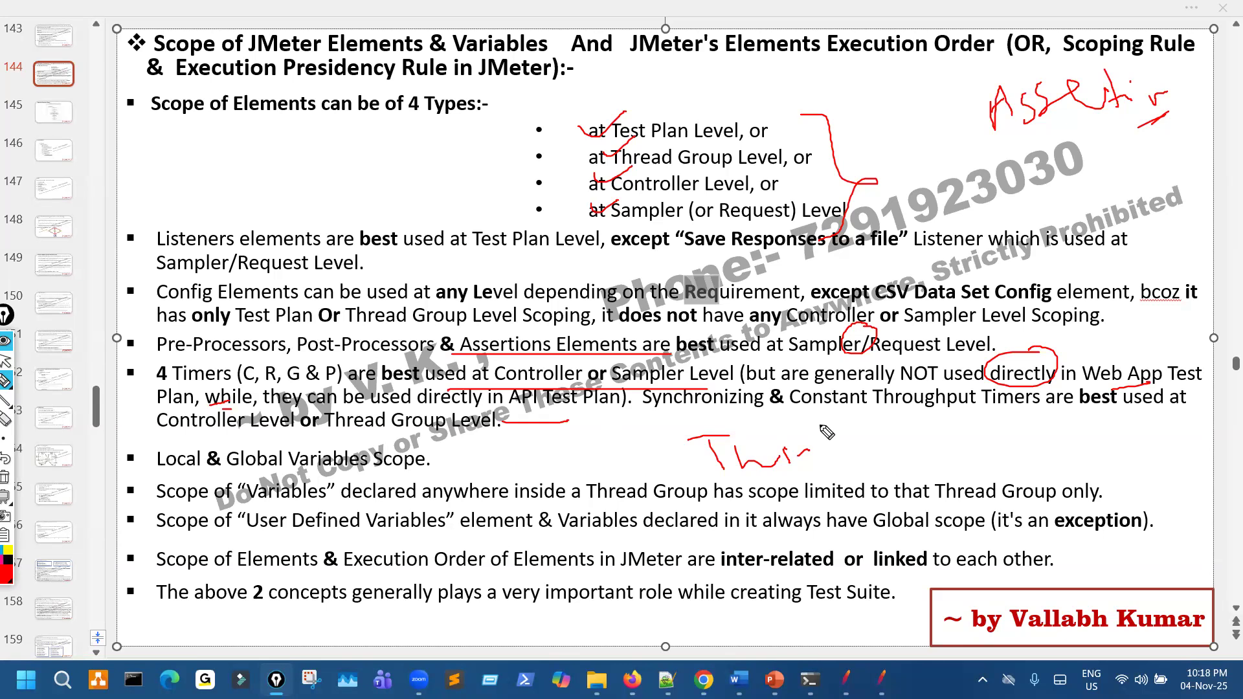
left_click_drag(737, 420, 817, 409)
left_click_drag(751, 402, 743, 422)
left_click_drag(830, 427, 968, 396)
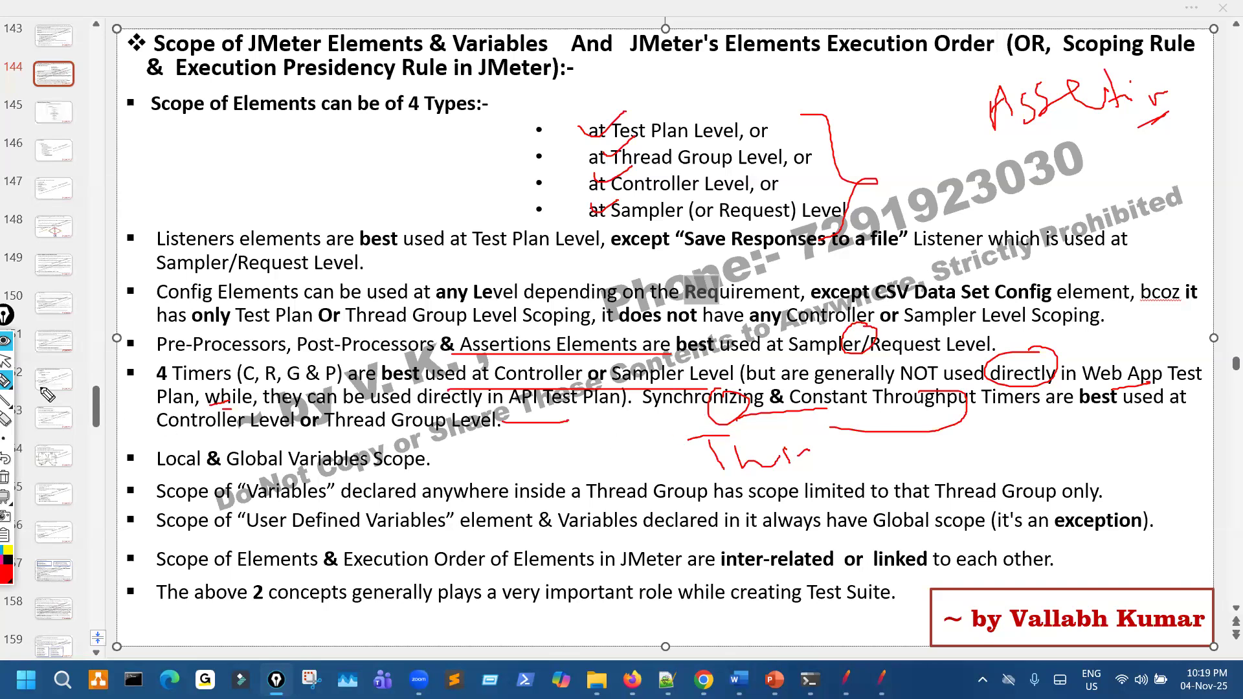
left_click(6, 364)
left_click(344, 458)
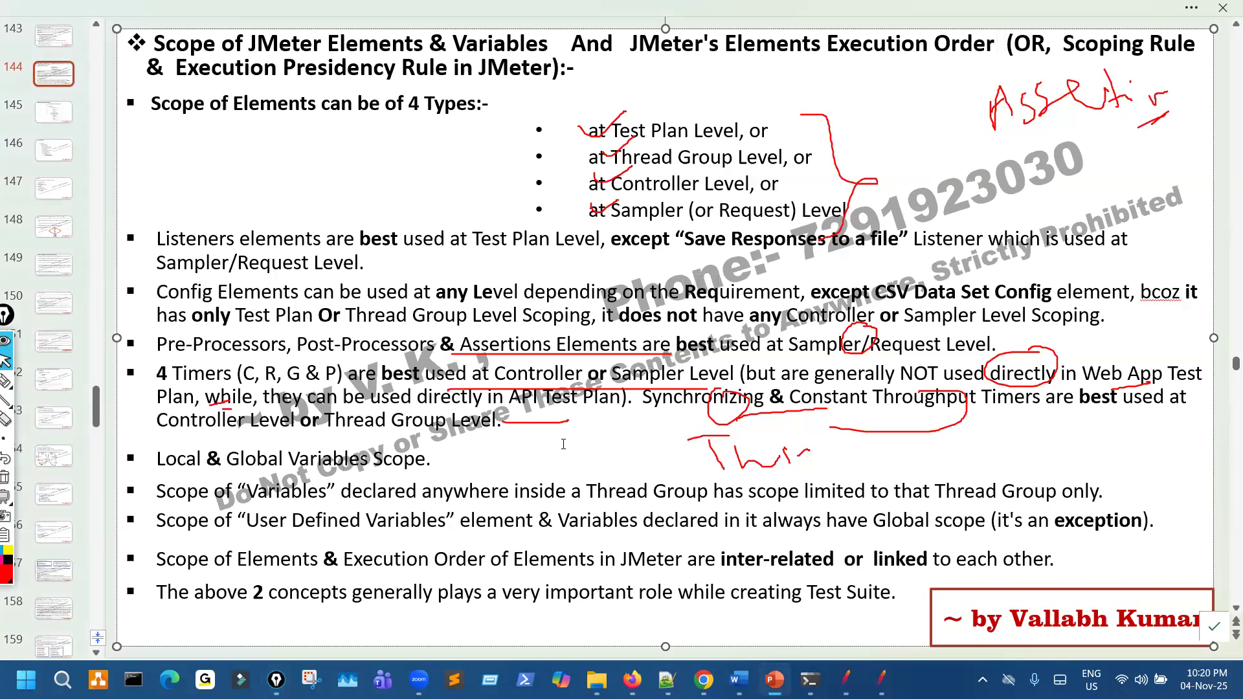
key("e")
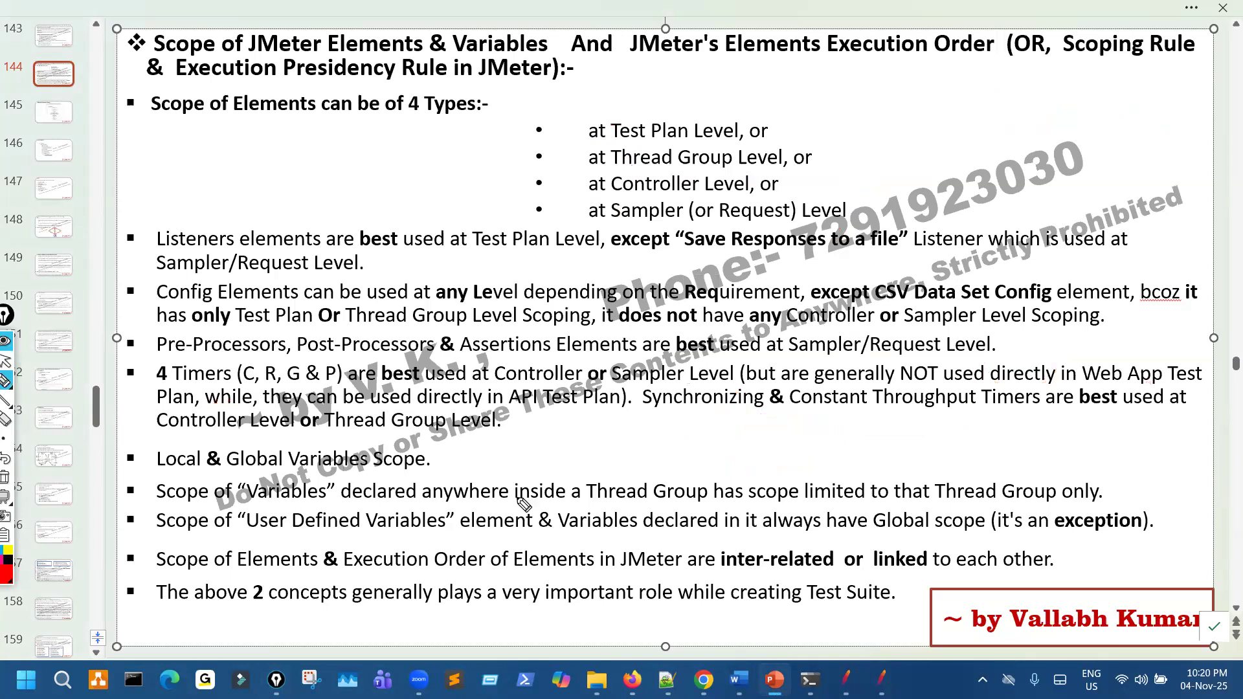
Step: Circle "has scope" and "Thread Group" in the Variables bullet, add a tick mark, and clear the marks
mouse_move(777, 485)
left_mouse_down()
mouse_move(727, 479)
mouse_move(777, 518)
mouse_move(811, 494)
left_mouse_up()
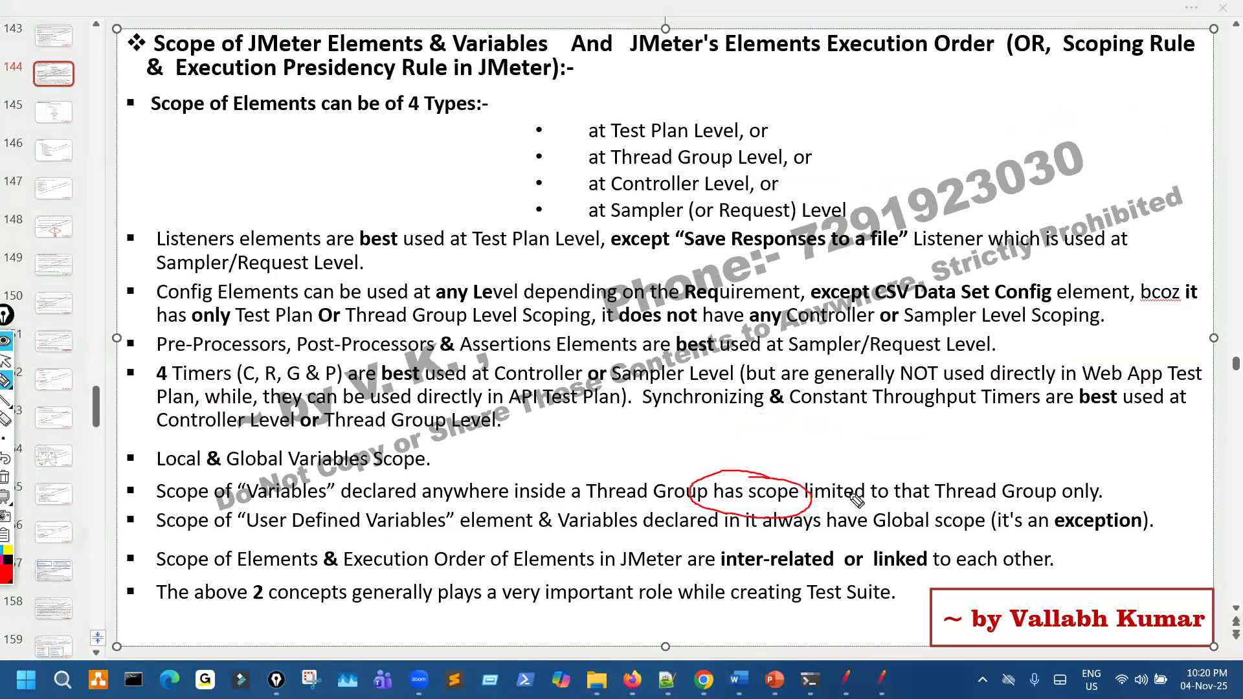
mouse_move(1000, 476)
left_mouse_down()
mouse_move(994, 506)
mouse_move(1019, 471)
mouse_move(1144, 435)
left_mouse_up()
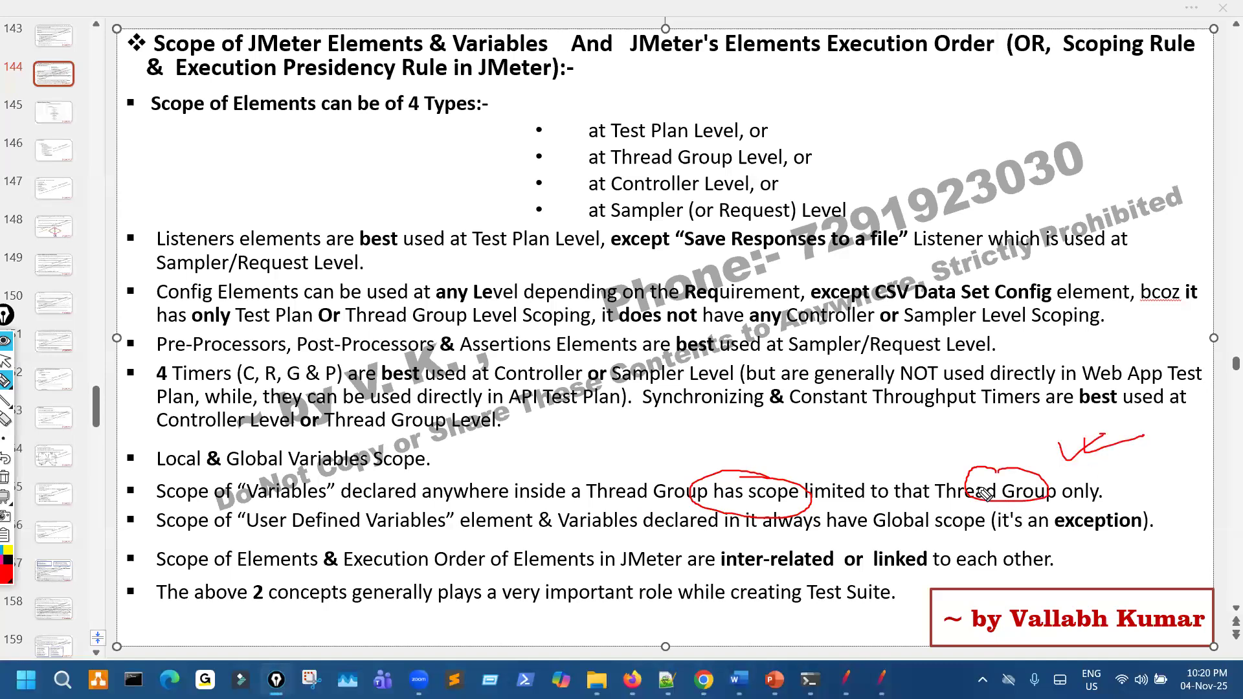
key("Escape")
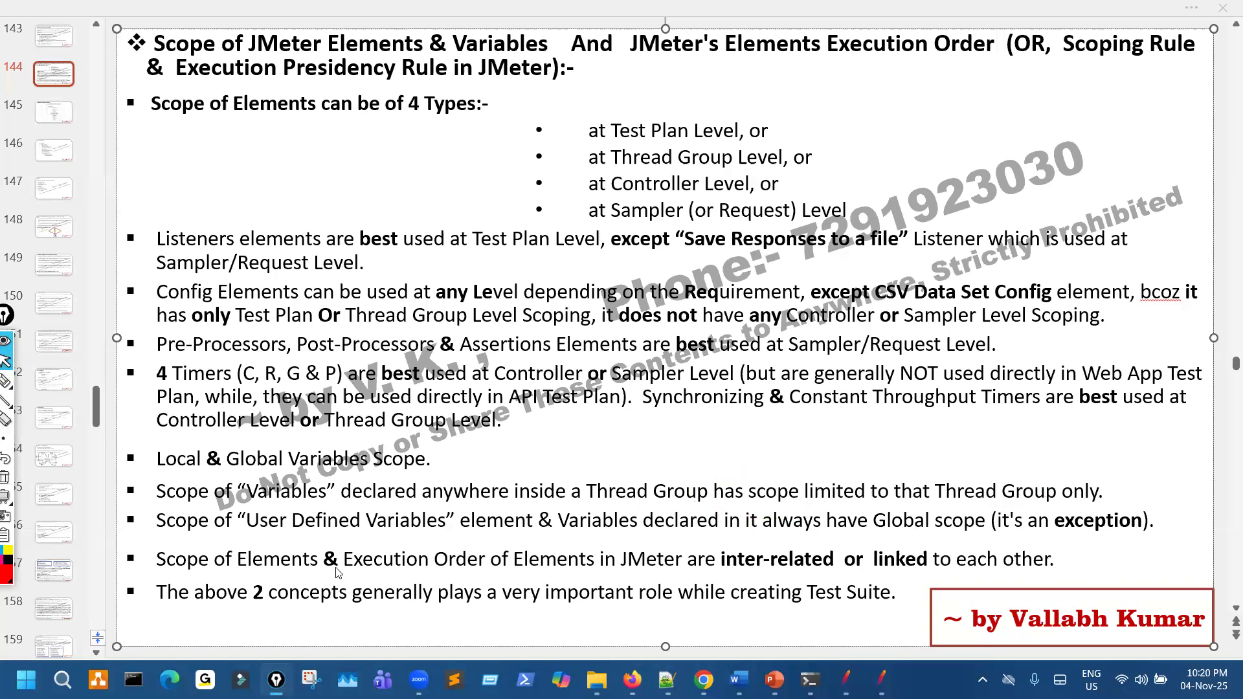
Step: Add an extra space before and after "&" in the "Scope of Elements & Execution Order" bullet
left_click(326, 560)
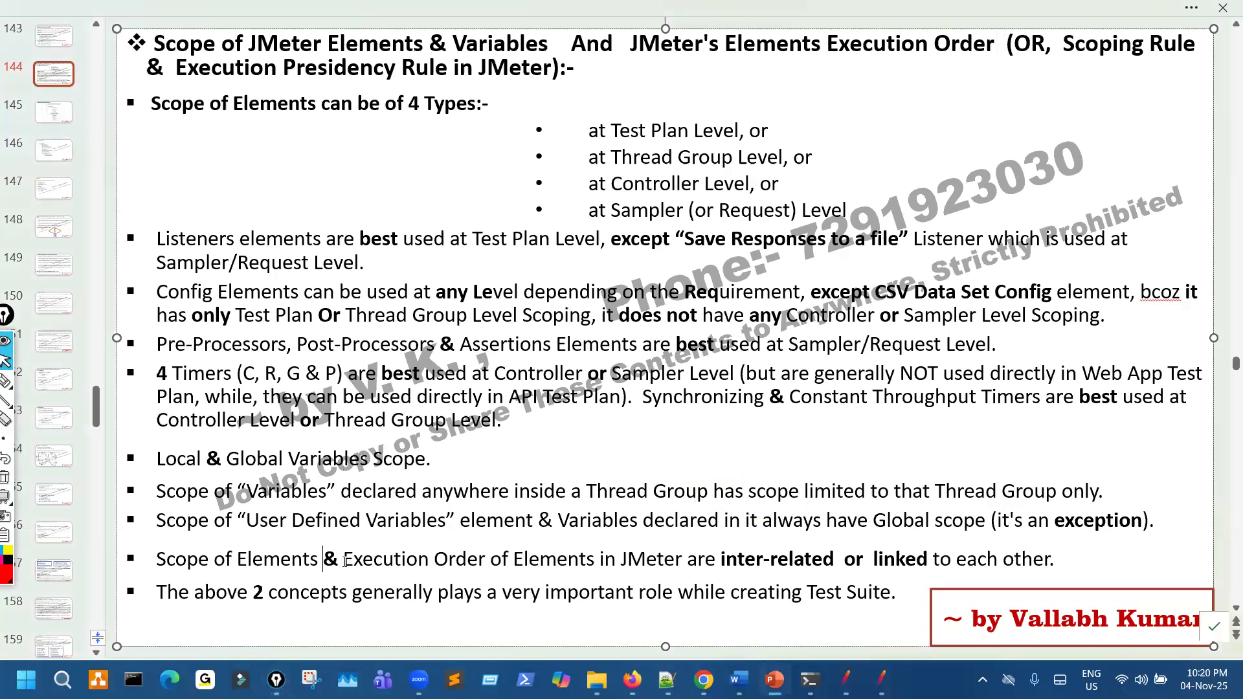
left_click(344, 560)
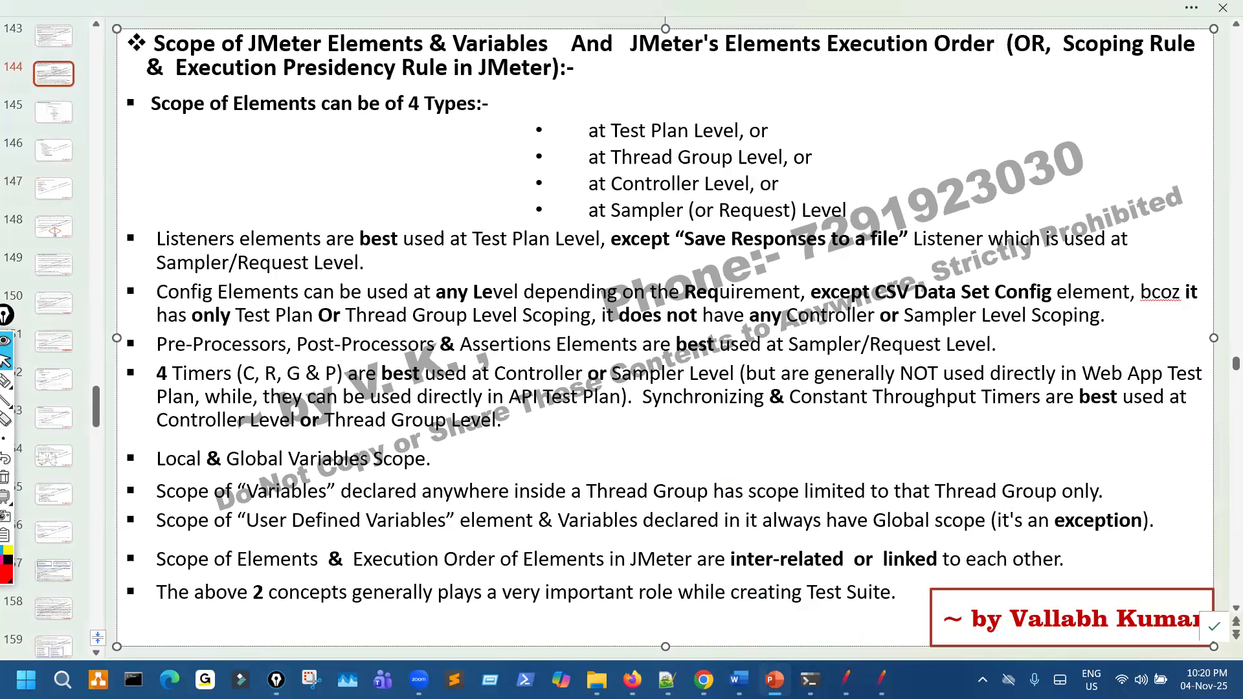
Step: Switch to JMeter, inspect the elements under PS02_EnterStore, and open c_Pet_Regular Expression Extractor under PS04_Login
left_click(844, 679)
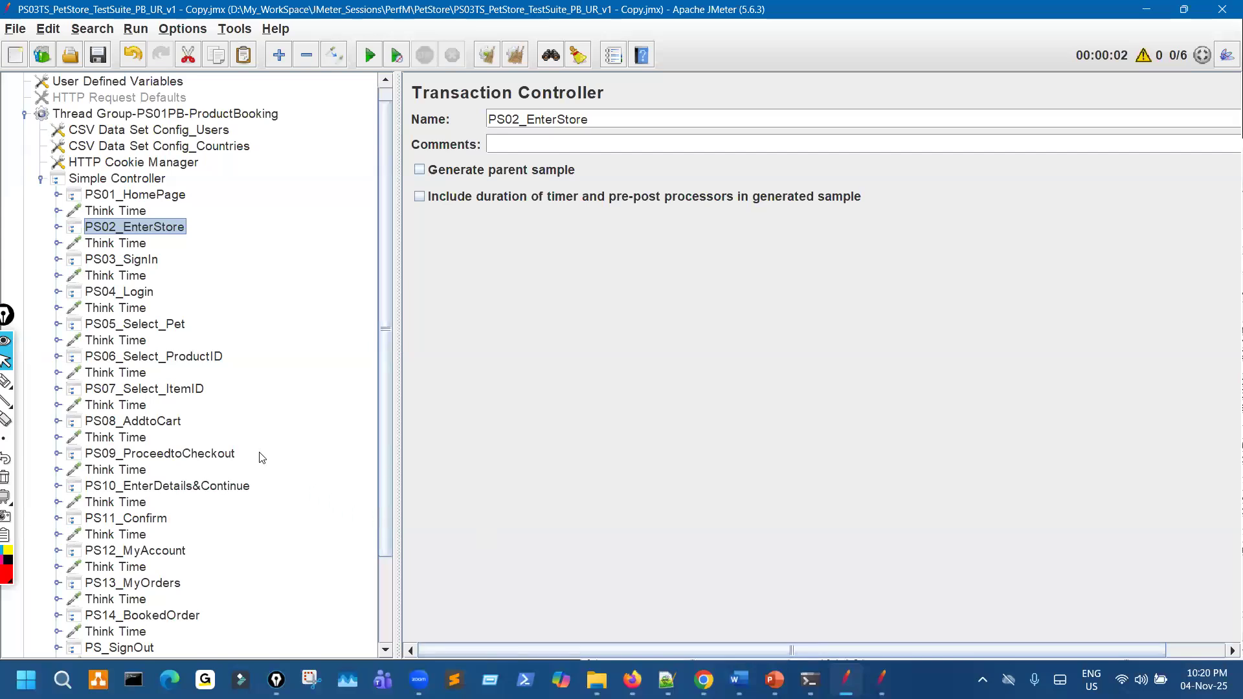
left_click(57, 228)
left_click(74, 243)
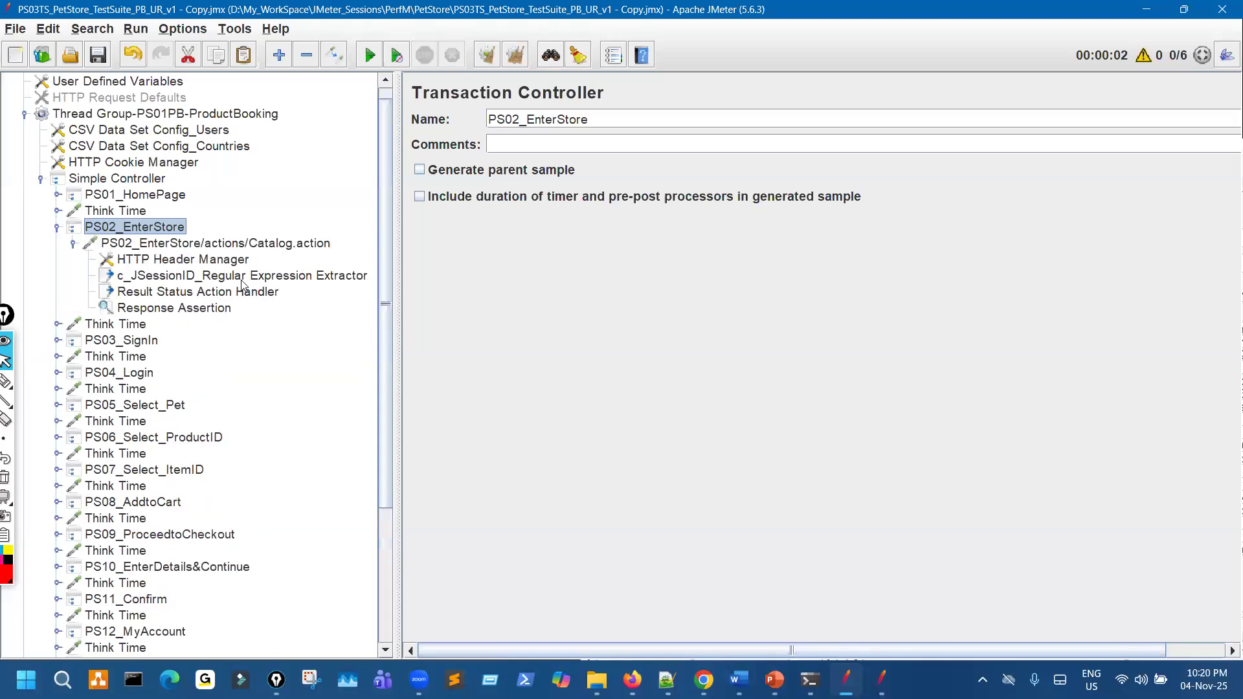
left_click(57, 228)
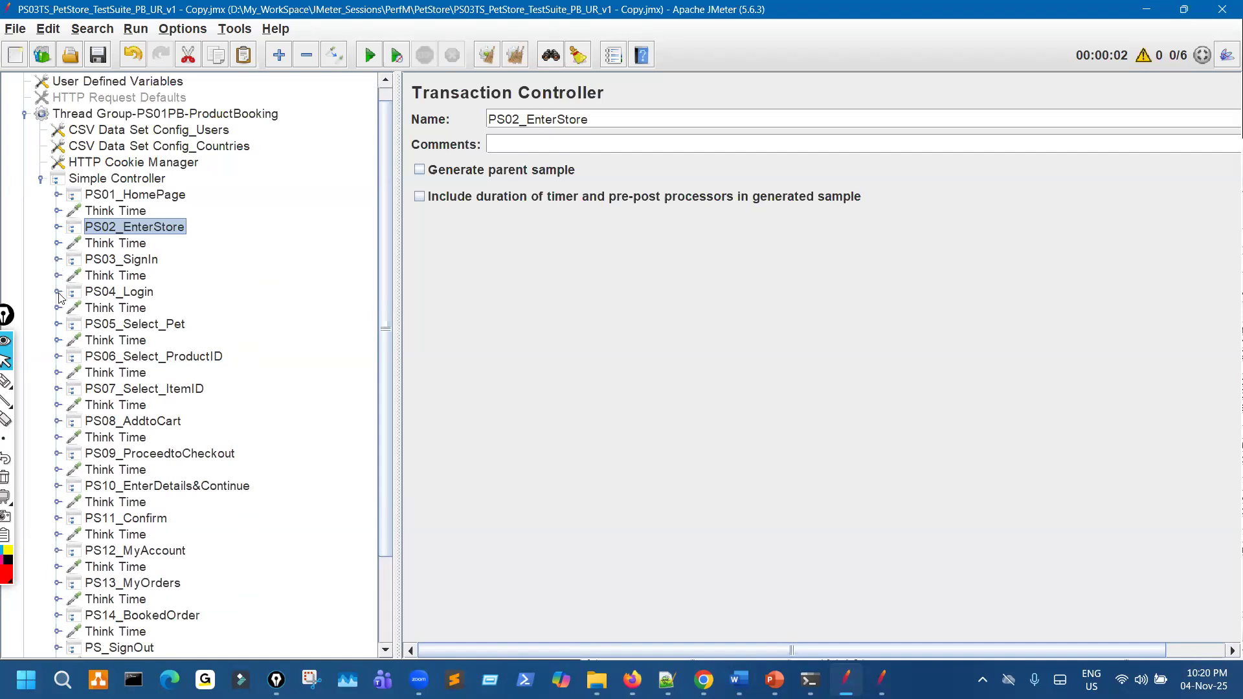
left_click(57, 292)
left_click(212, 358)
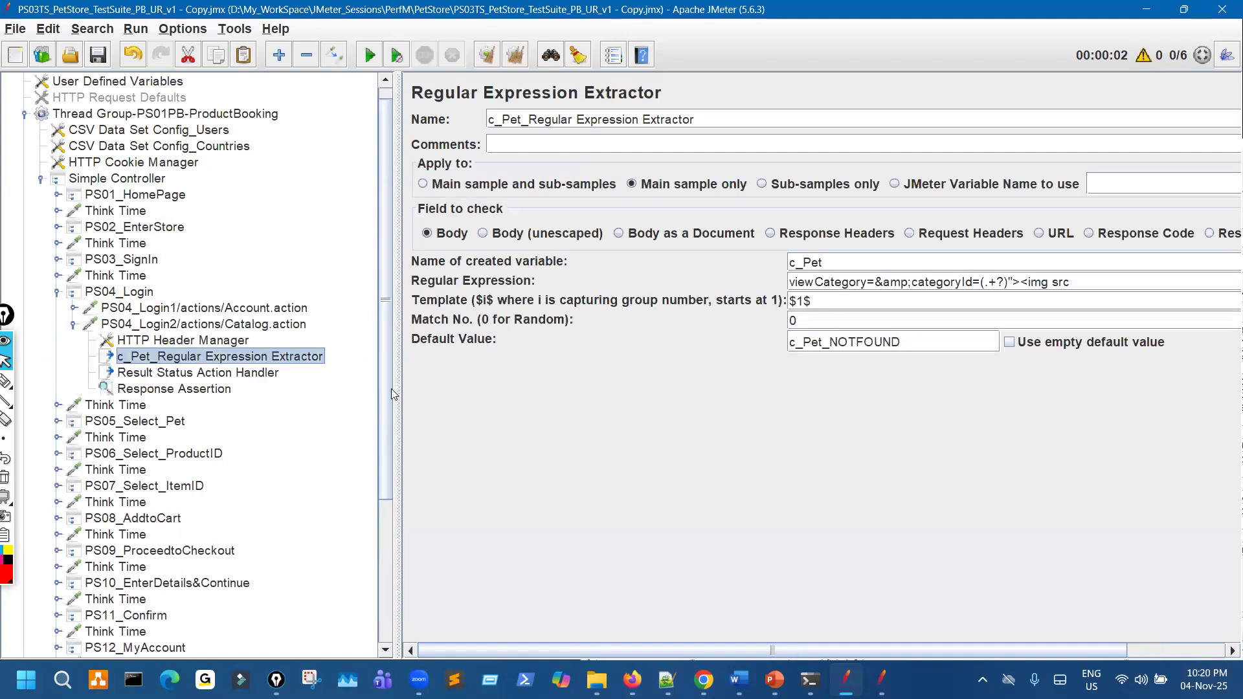
Step: Circle the created variable name c_Pet and draw tick marks beside the PS01PB-ProductBooking thread group
left_click_drag(299, 137, 349, 115)
left_click_drag(114, 377, 139, 372)
left_click_drag(901, 298, 894, 314)
mouse_move(806, 251)
left_mouse_down()
mouse_move(864, 262)
mouse_move(822, 258)
left_mouse_up()
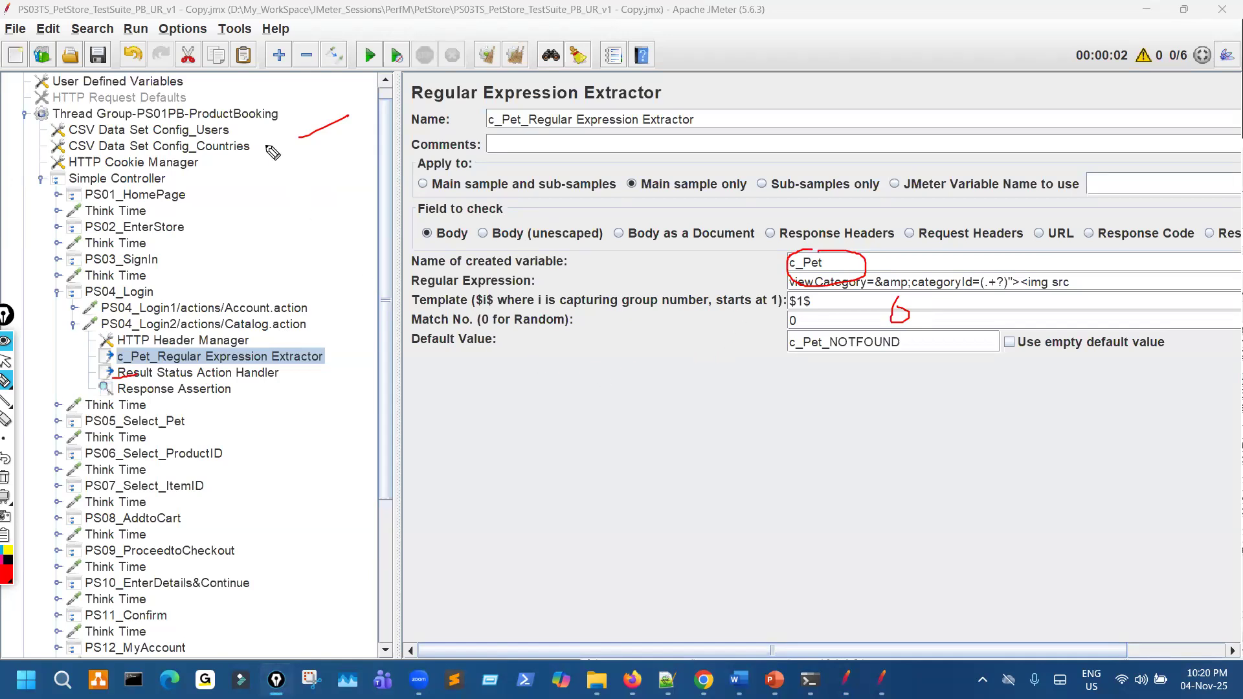
left_click_drag(304, 108, 267, 124)
left_click_drag(803, 251, 783, 296)
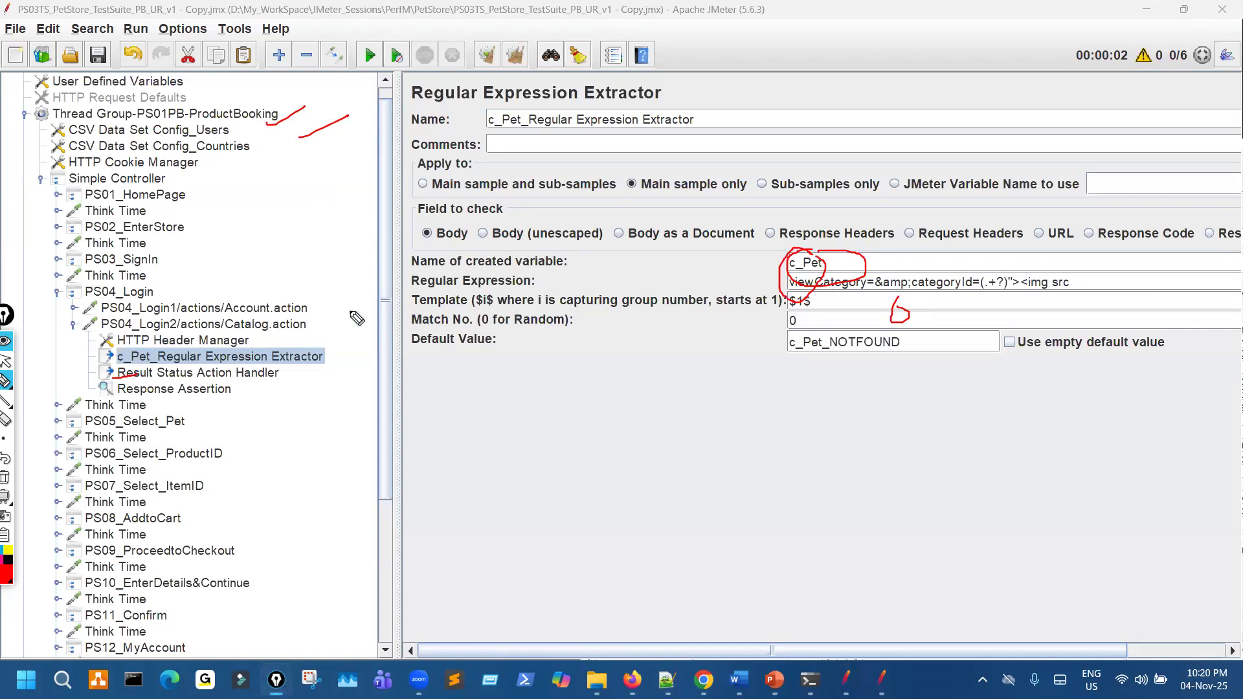
Step: Circle the ProductBooking thread group's elements and the c_Pet variable name again, and clear all marks
mouse_move(143, 136)
left_mouse_down()
mouse_move(97, 239)
mouse_move(110, 485)
mouse_move(311, 233)
mouse_move(110, 201)
mouse_move(362, 466)
mouse_move(275, 253)
left_mouse_up()
mouse_move(777, 259)
left_mouse_down()
mouse_move(823, 234)
mouse_move(767, 240)
left_mouse_up()
left_click_drag(303, 180, 299, 202)
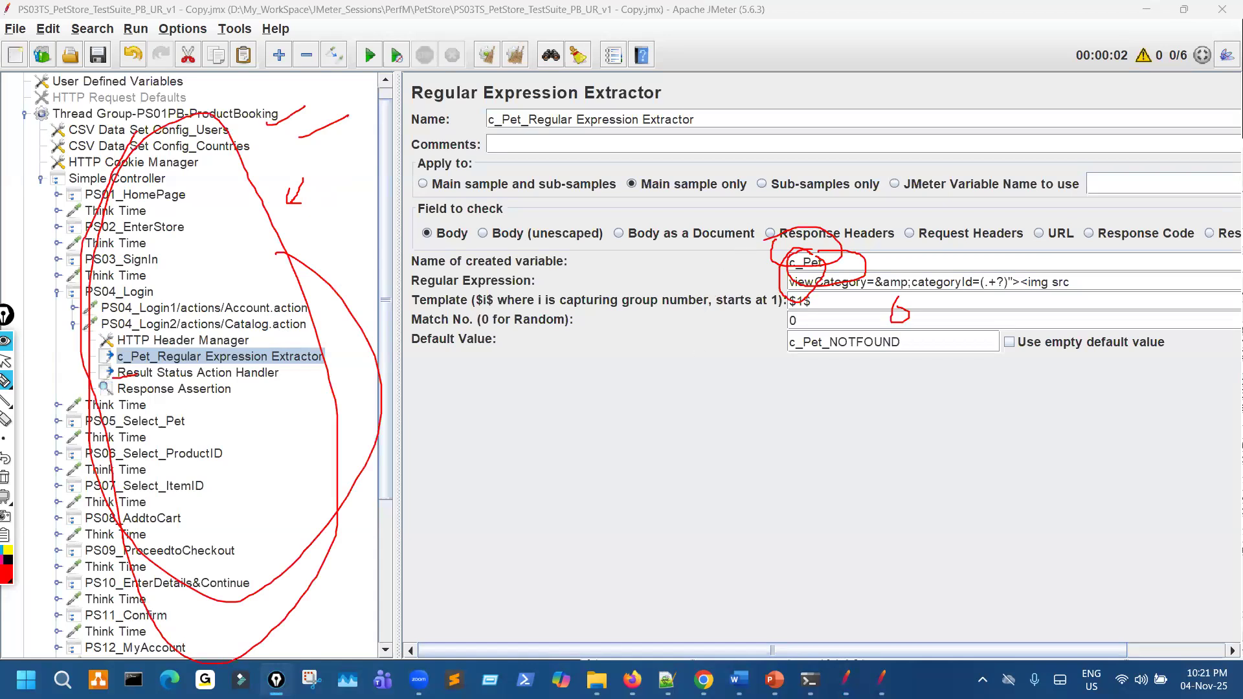
key("ctrl+shift+c")
key("ctrl+shift+f1")
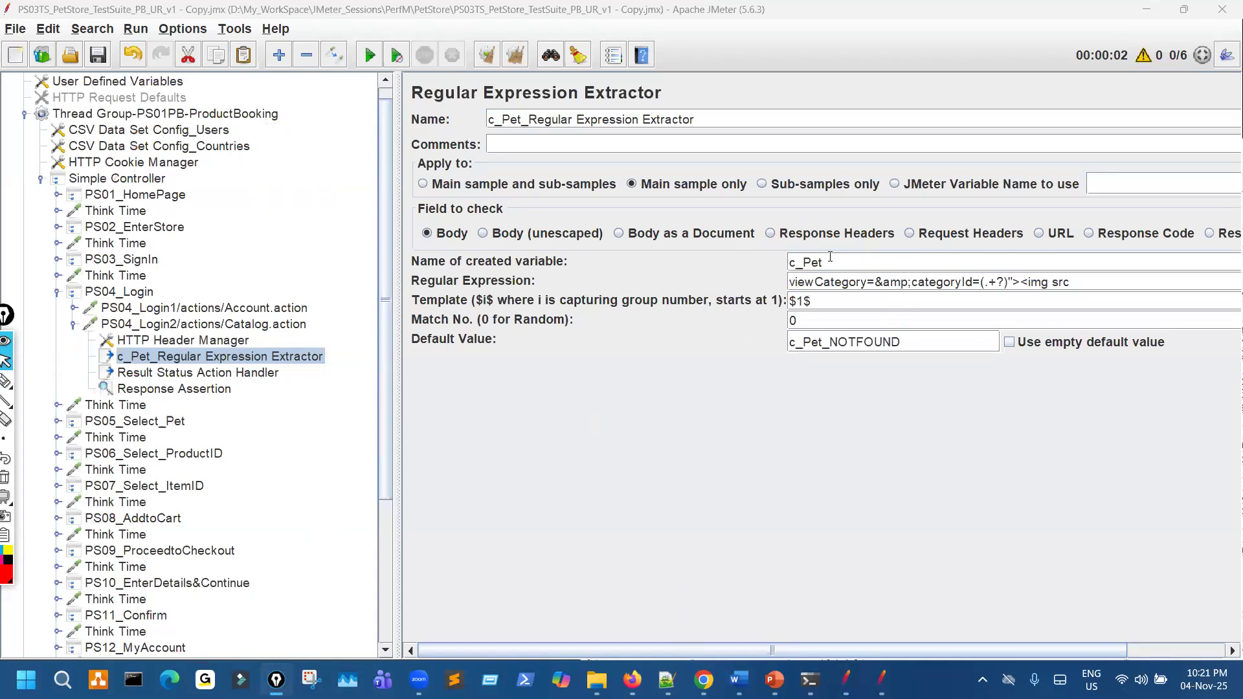
Step: Collapse the ProductBooking Simple Controller, enable the PS02UR-UserRegistration thread group and expand its Simple Controller
left_click_drag(830, 257, 750, 259)
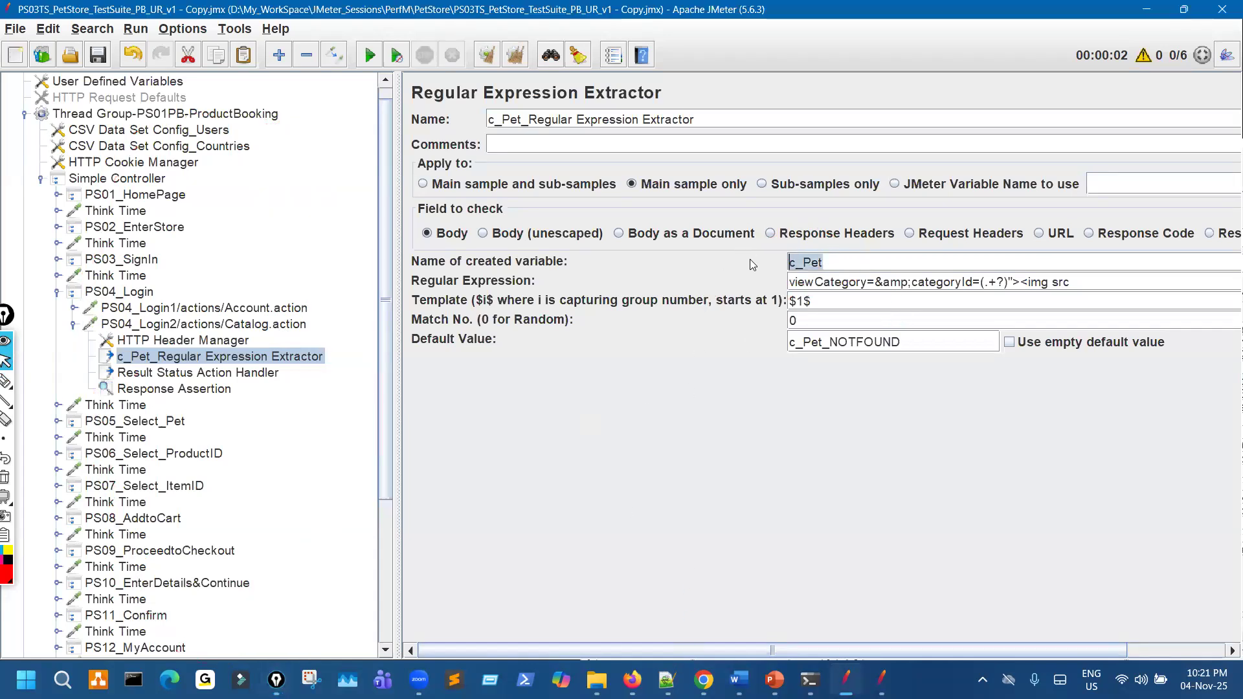
left_click(70, 323)
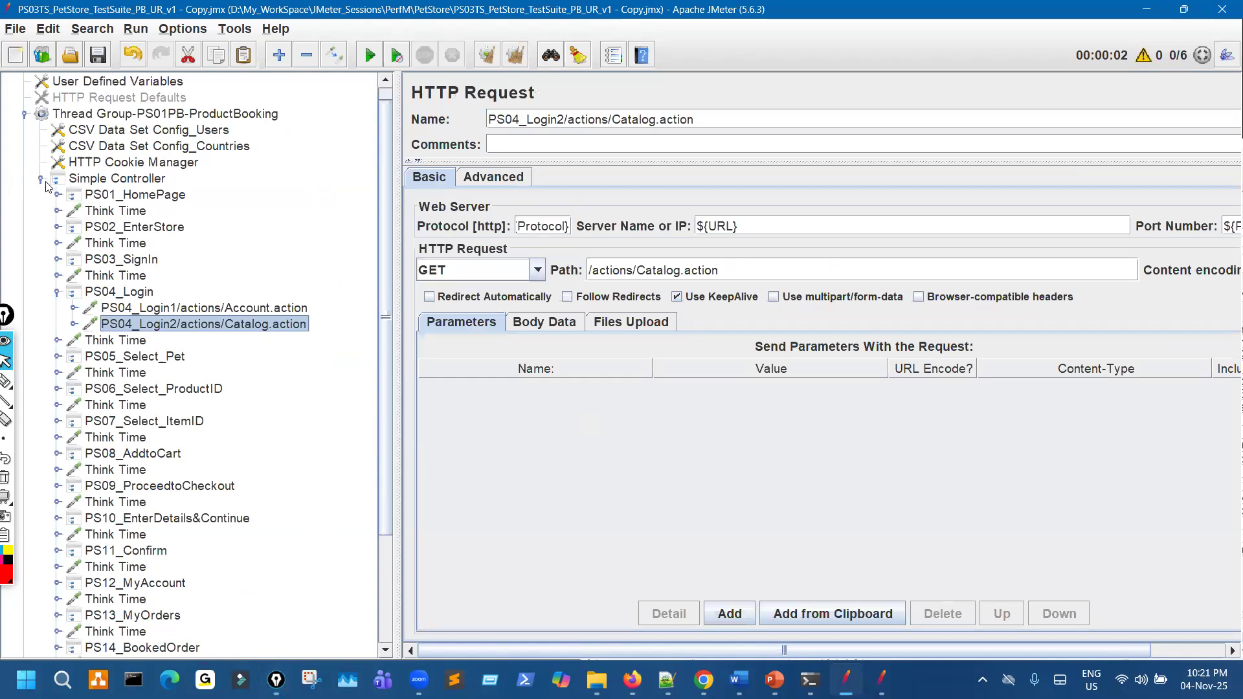
left_click(42, 180)
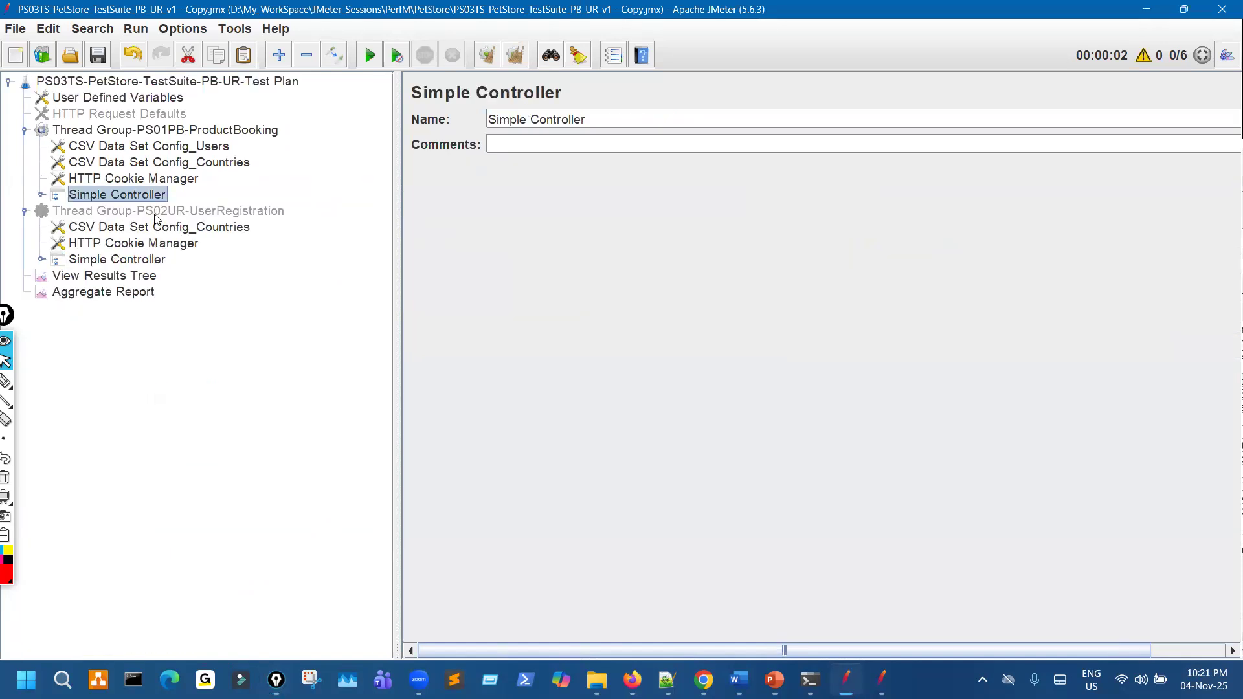
left_click(156, 213)
left_click(42, 260)
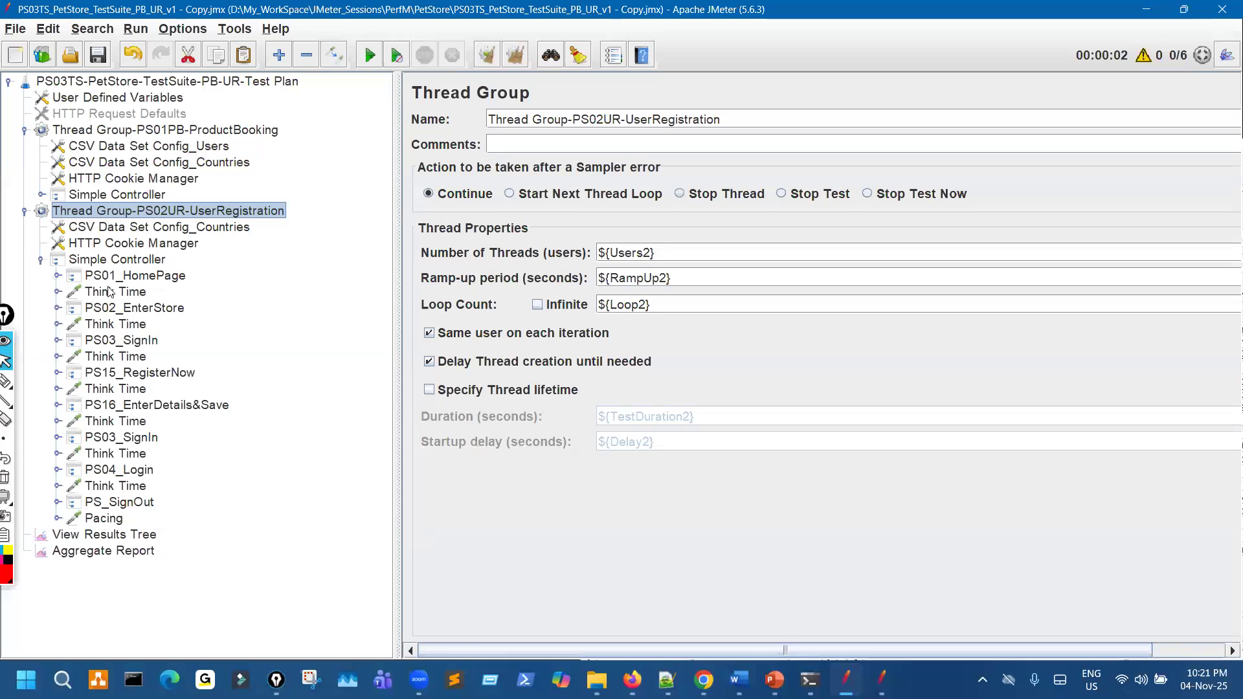
Step: Append ___${c_Pet} to the PS01_HomePage/ request name in the UserRegistration thread group and select the variable reference for reuse
left_click(57, 275)
left_click(152, 291)
left_click(616, 125)
type("___")
type("f4")
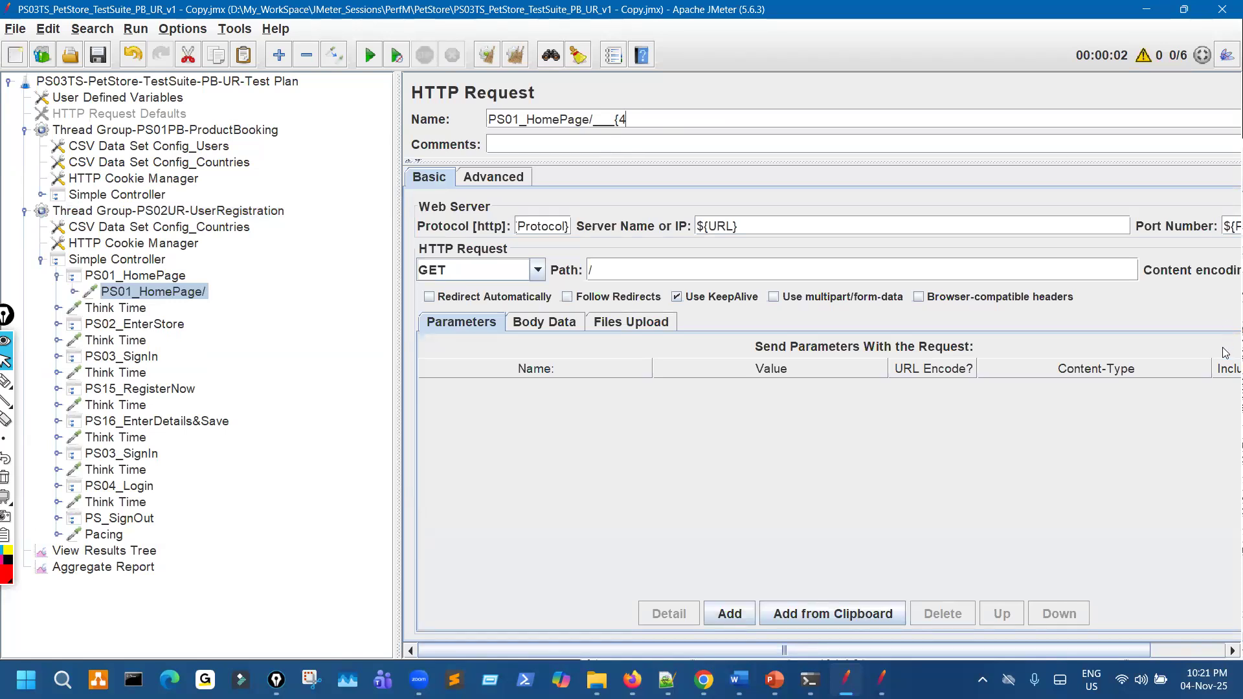
key("BackSpace")
key("BackSpace")
type("${c_Pet}")
key("shift+End")
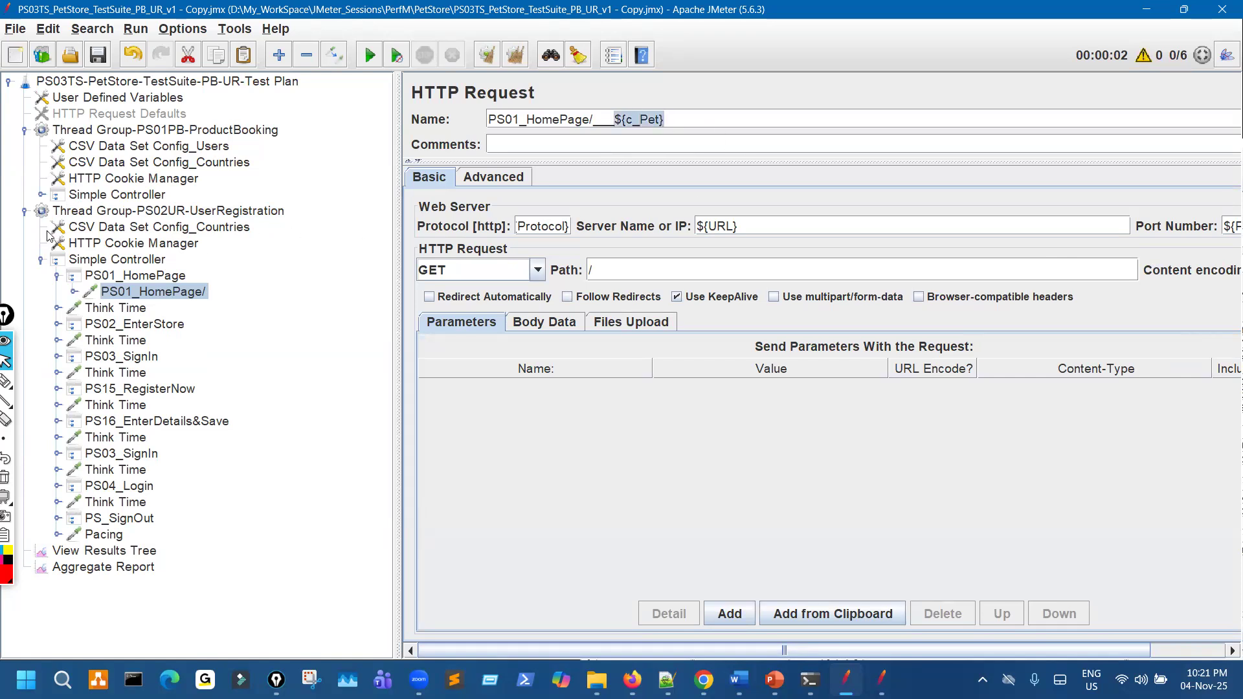
Step: Append __${c_Pet} to the PS_SignOut2/actions/Catalog.action request name in the ProductBooking thread group
left_click(42, 195)
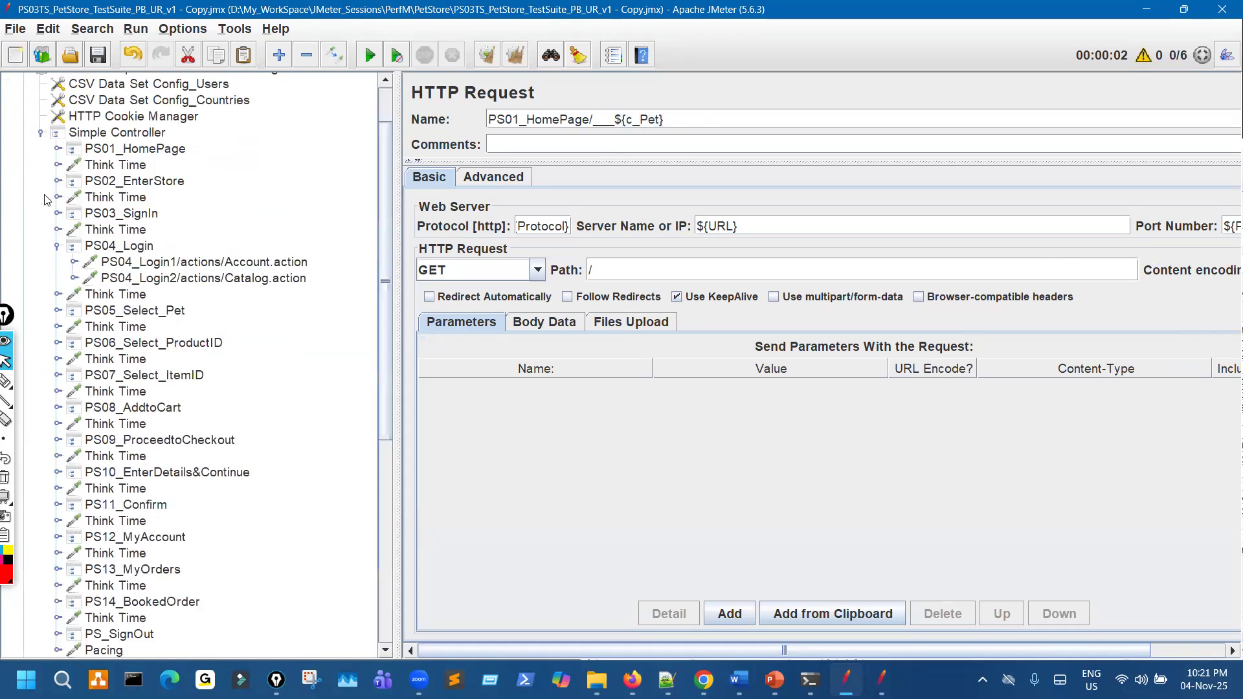
scroll(64, 279, "down", 5)
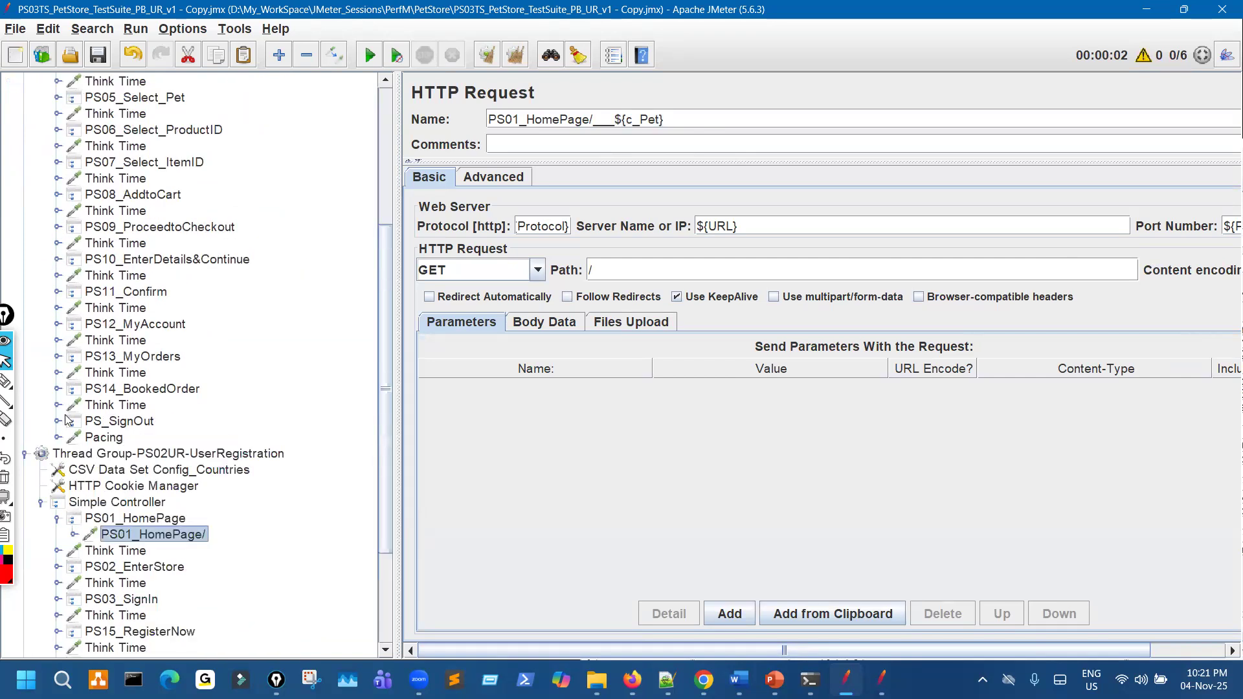
left_click(58, 422)
left_click(240, 453)
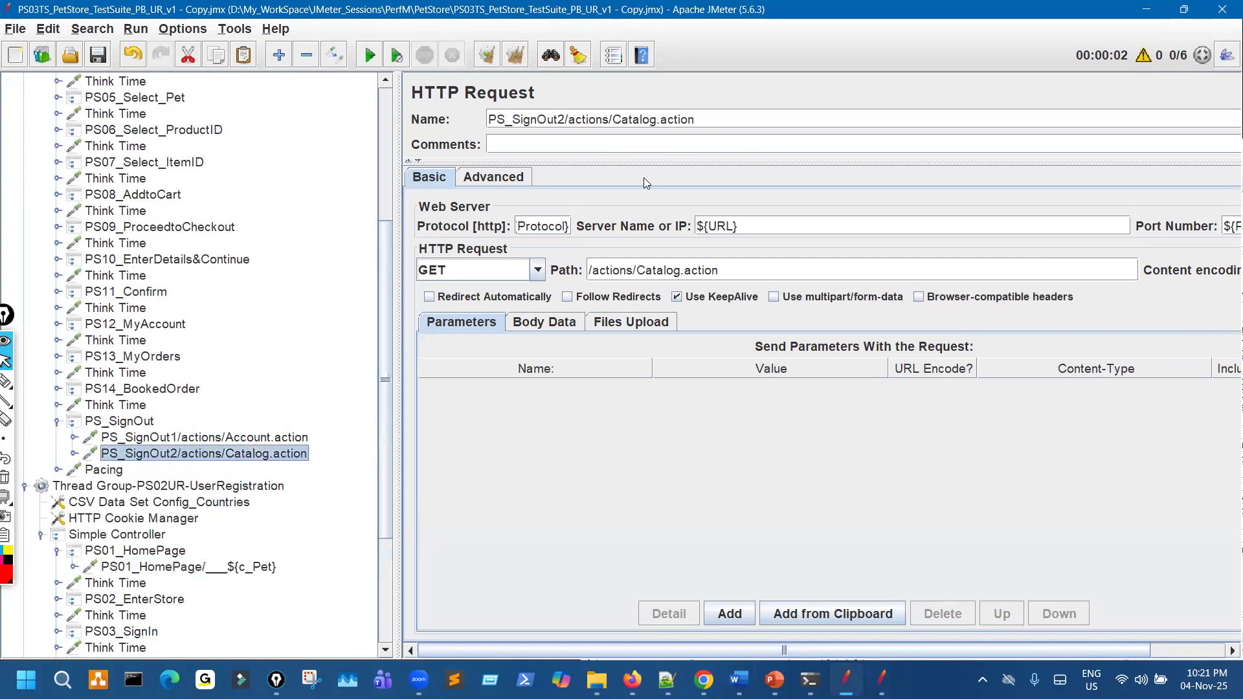
left_click(724, 127)
key("ctrl+v")
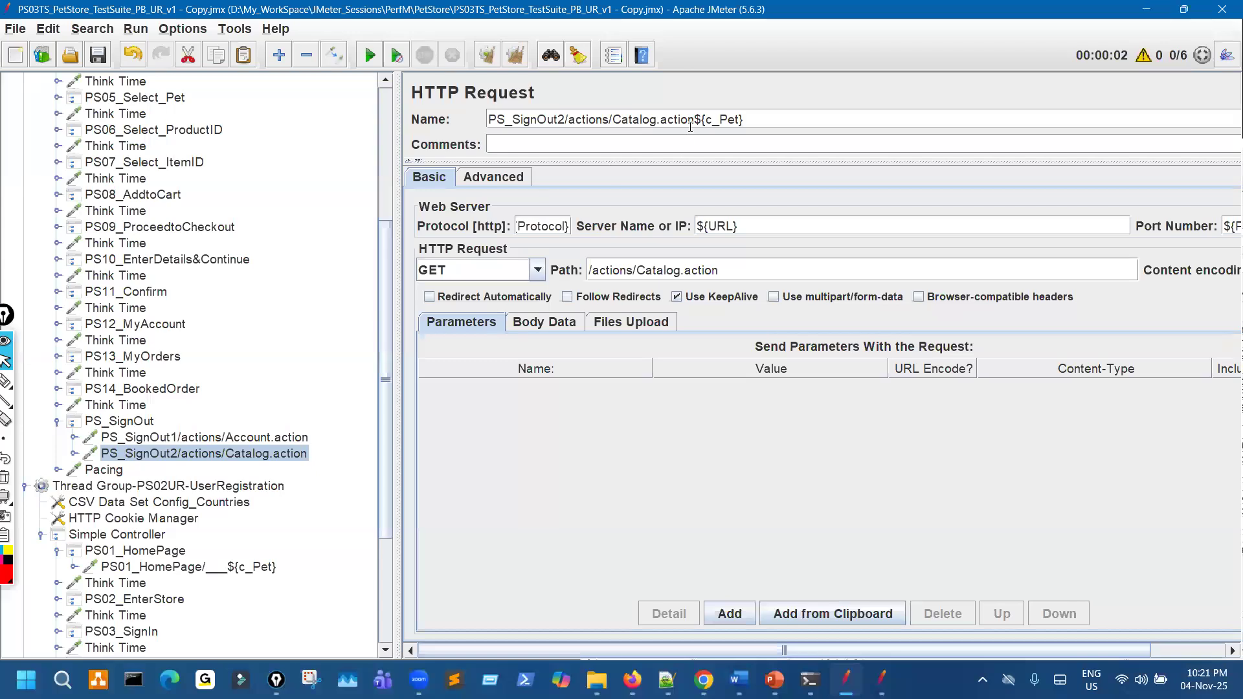
type("__")
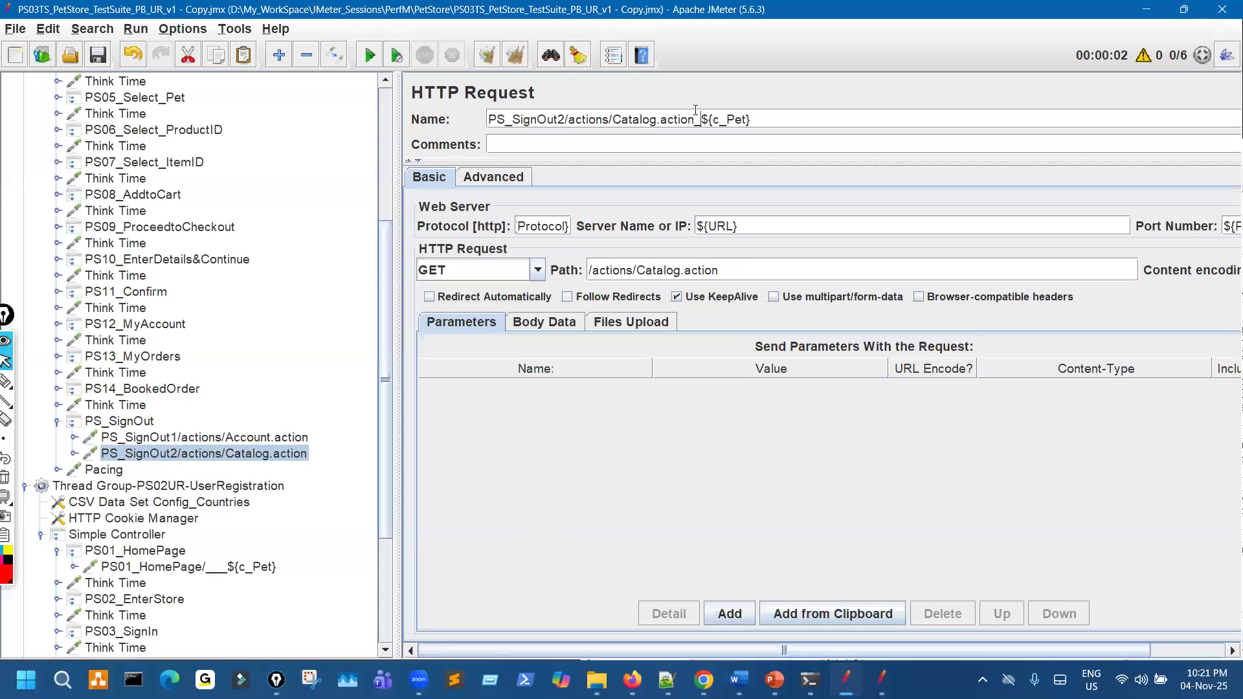
Step: Set the number of threads, ramp-up period and loop count of the PS02UR-UserRegistration thread group to 1
left_click(237, 488)
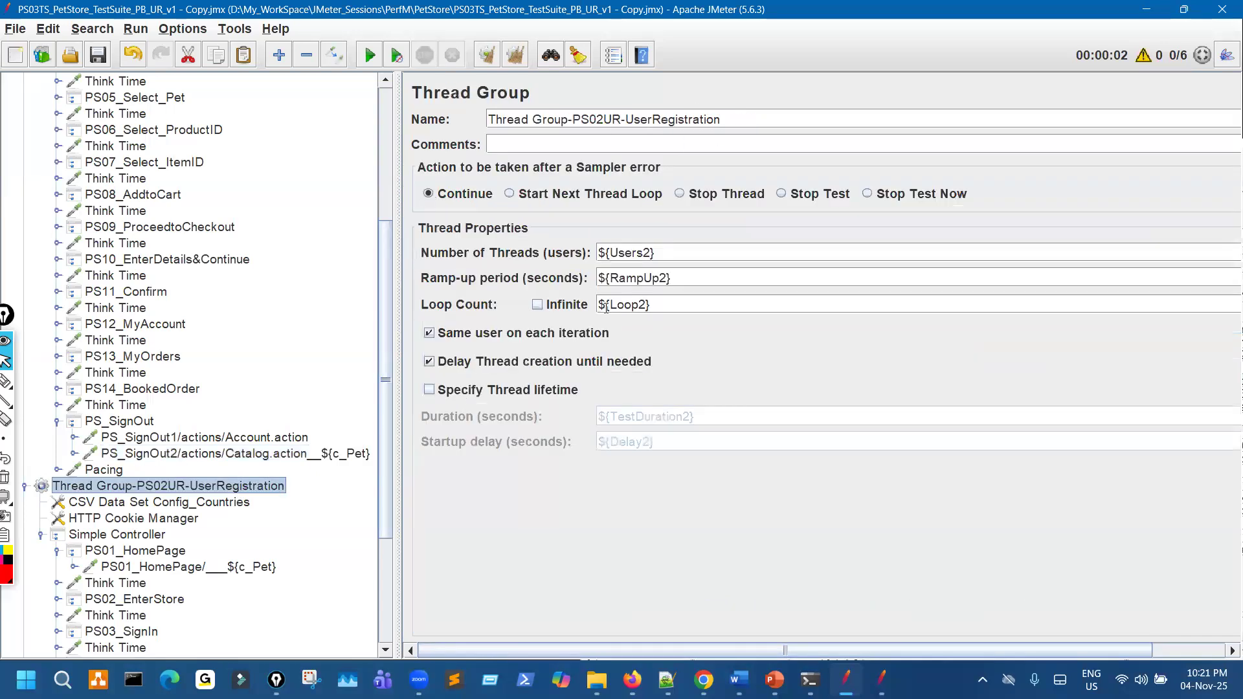
left_click_drag(654, 253, 563, 261)
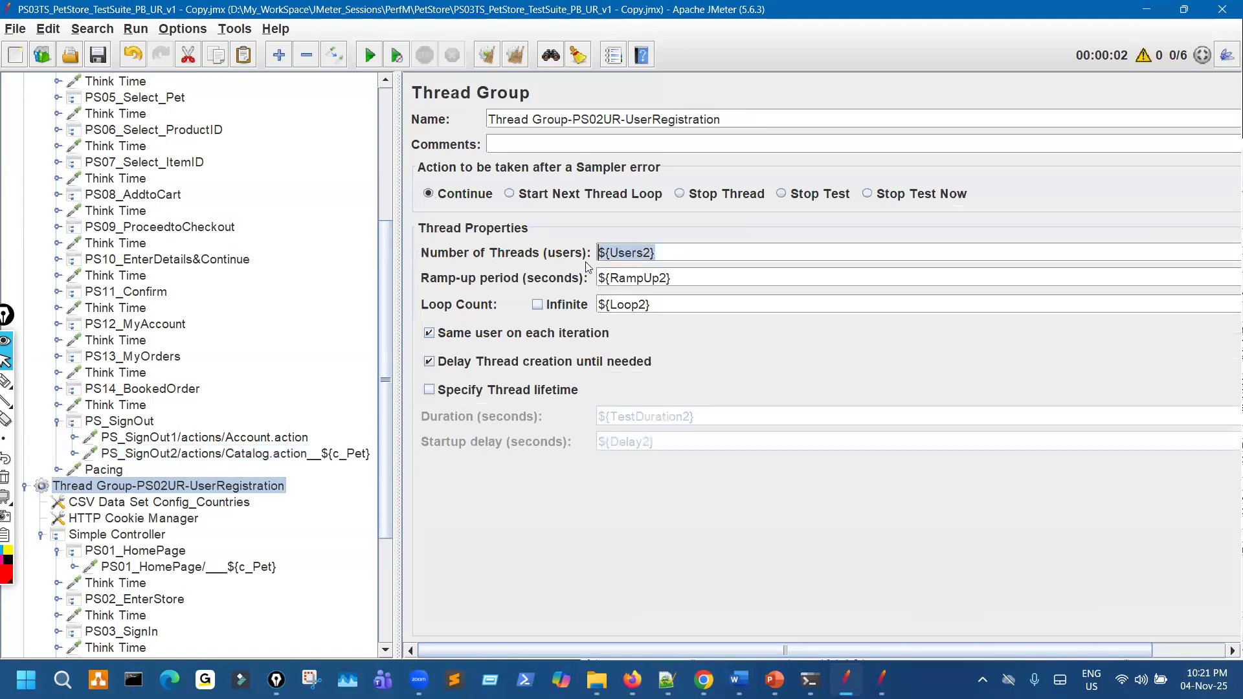
type("1")
key("ctrl+a")
type("1")
key("Tab")
key("Tab")
key("ctrl+a")
type("1")
Step: Set the number of threads, ramp-up period and loop count of the PS01PB-ProductBooking thread group to 1
scroll(231, 317, "up", 5)
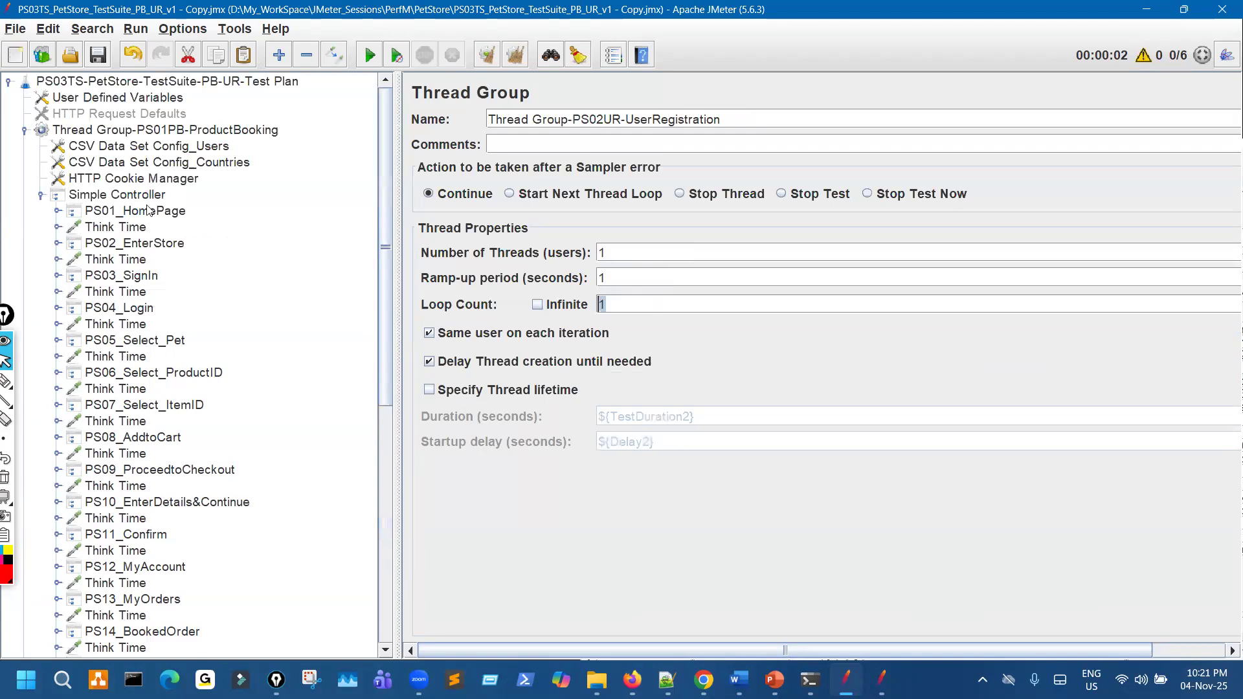
left_click(204, 134)
triple_click(627, 253)
type("1")
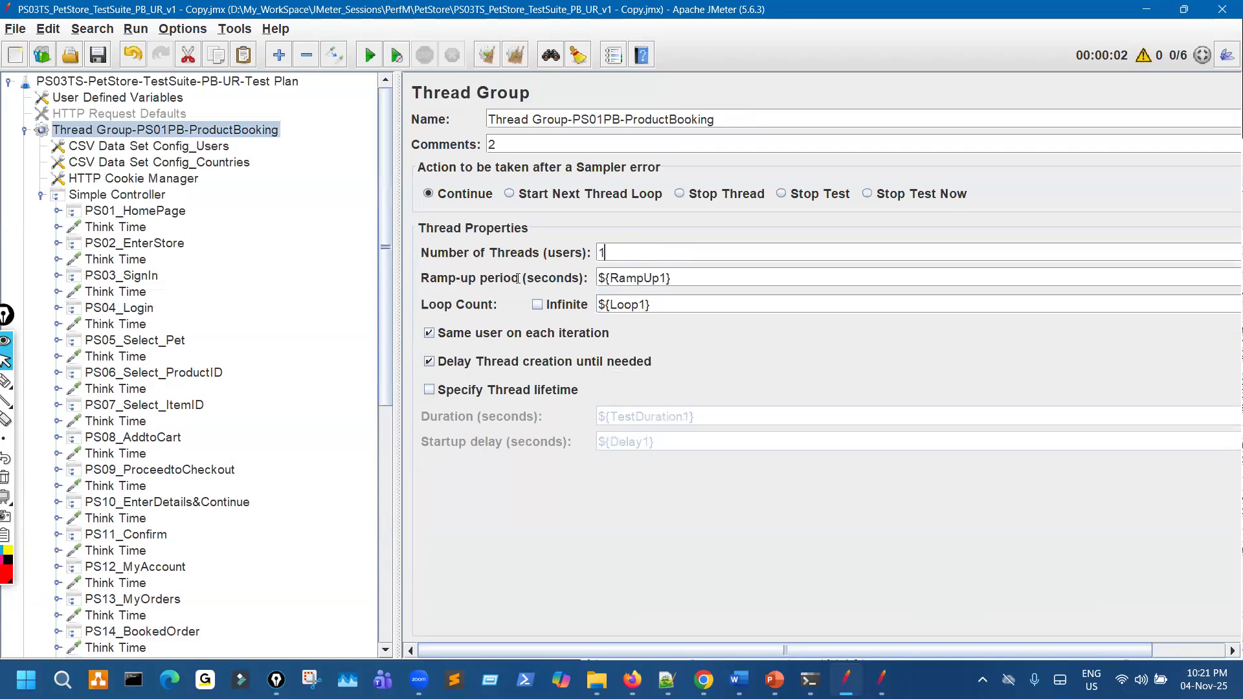
triple_click(631, 278)
type("1")
left_click_drag(653, 305, 510, 309)
type("1")
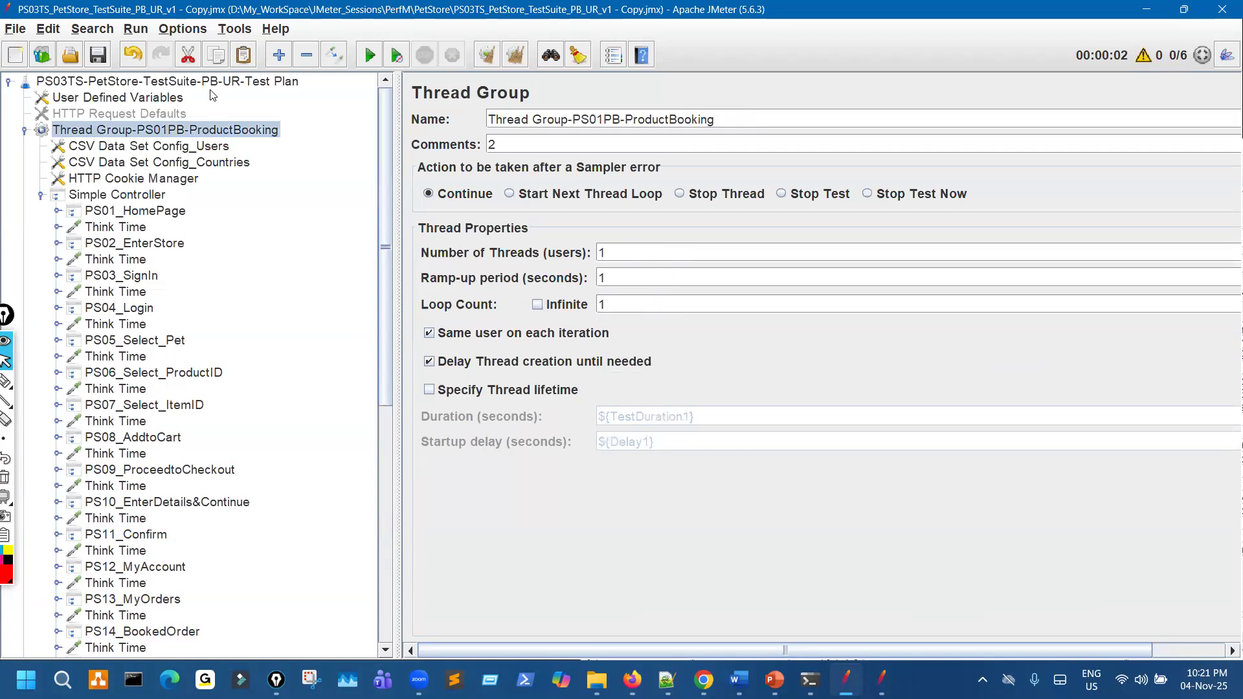
Step: Open the test plan's settings, underline part of "consecutively" and turn on Run Thread Groups consecutively
left_click(261, 82)
key("ctrl+shift+3")
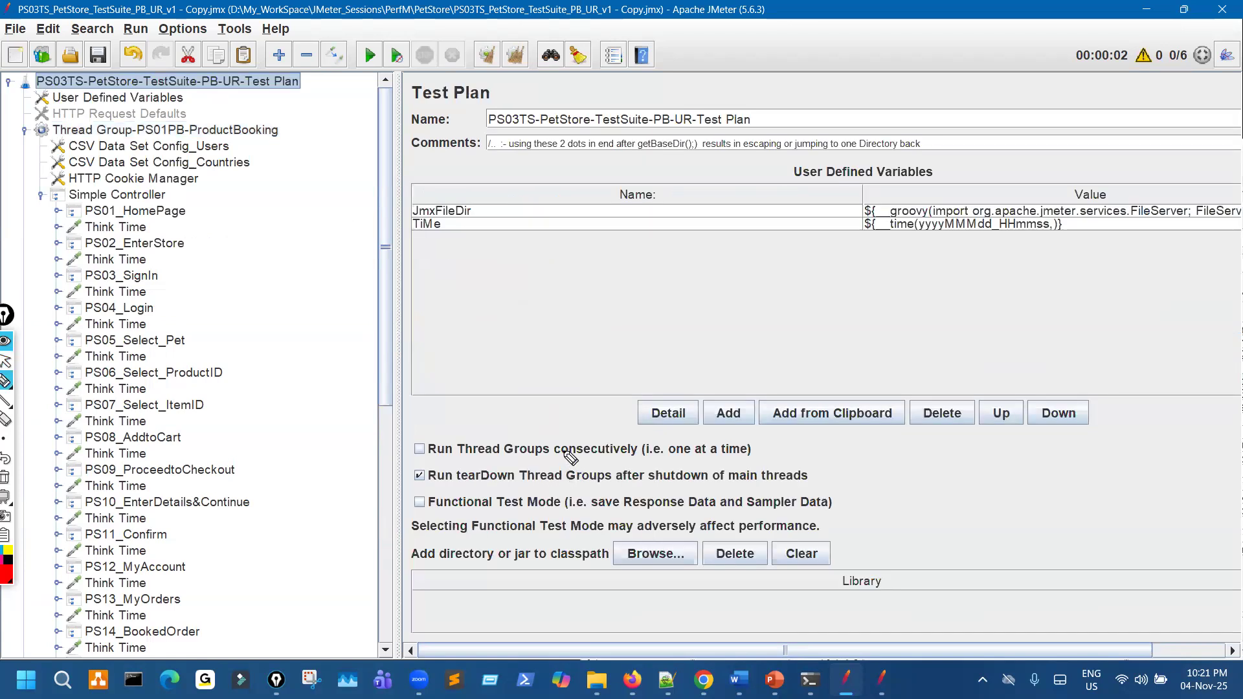
left_click_drag(563, 451, 572, 463)
key("ctrl+shift+1")
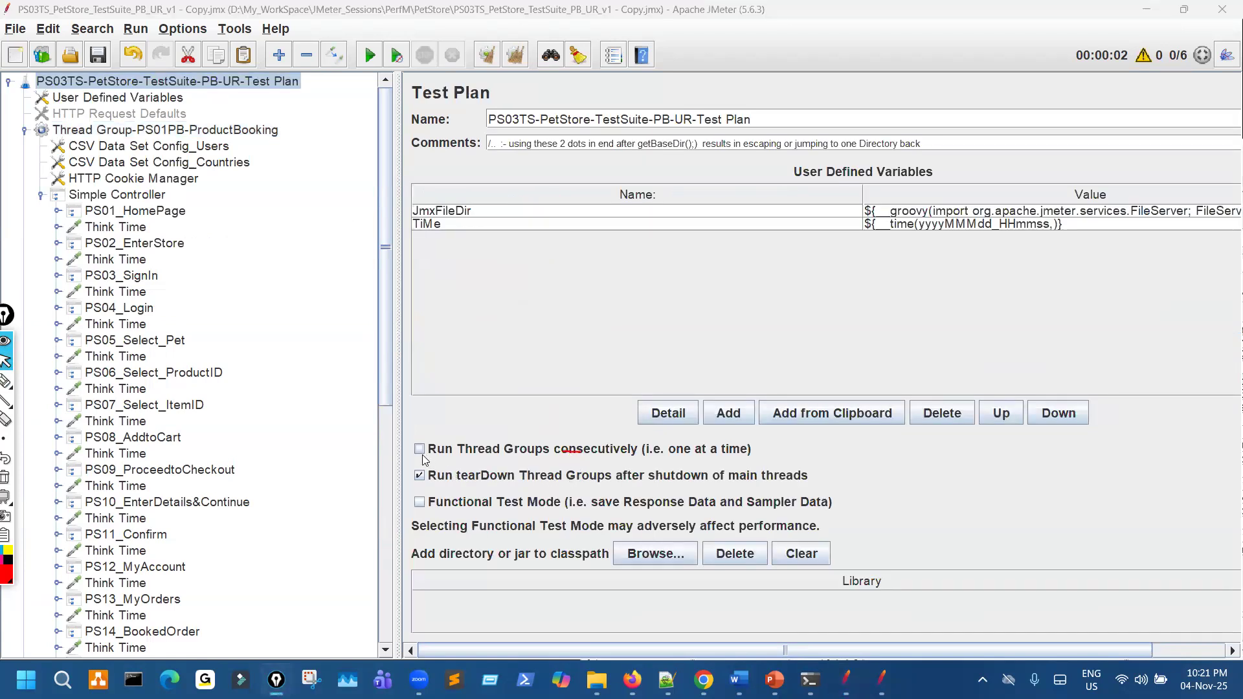
left_click(447, 450)
Step: Circle the Run Thread Groups consecutively checkbox, draw a tick mark above it and underline "consecutively"
key("ctrl+shift+3")
mouse_move(427, 436)
left_mouse_down()
mouse_move(415, 463)
mouse_move(429, 429)
left_mouse_up()
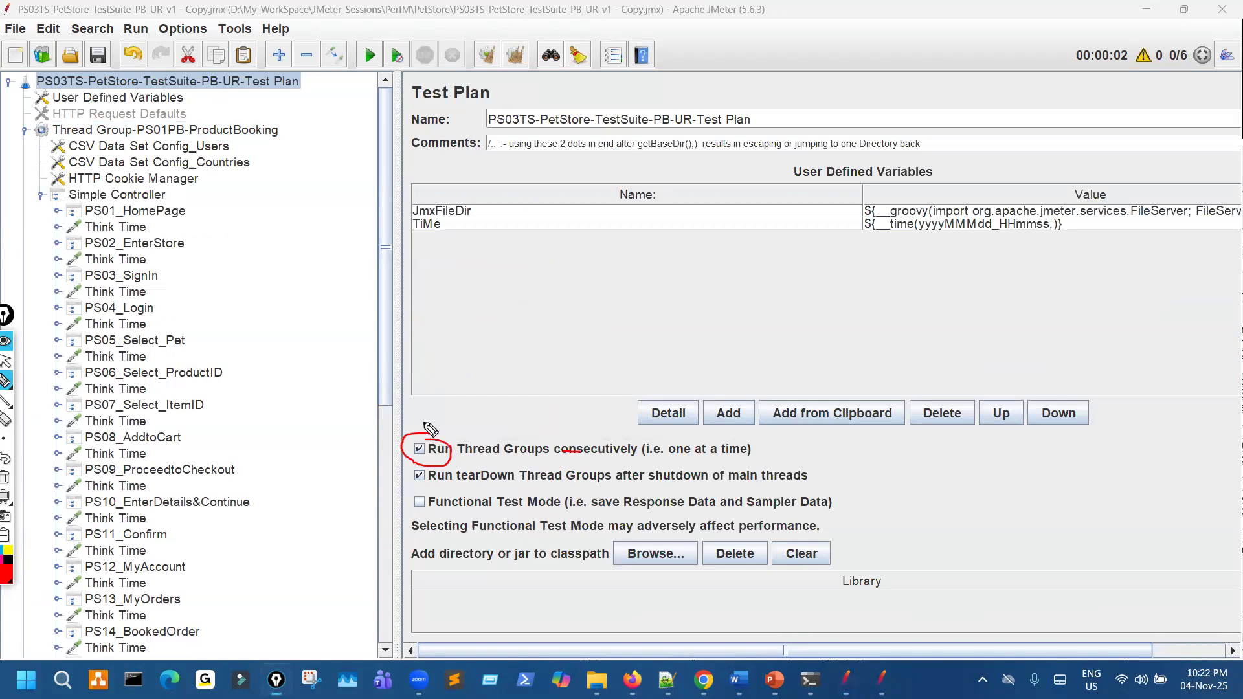
left_click_drag(520, 387, 570, 364)
left_click_drag(627, 460, 638, 456)
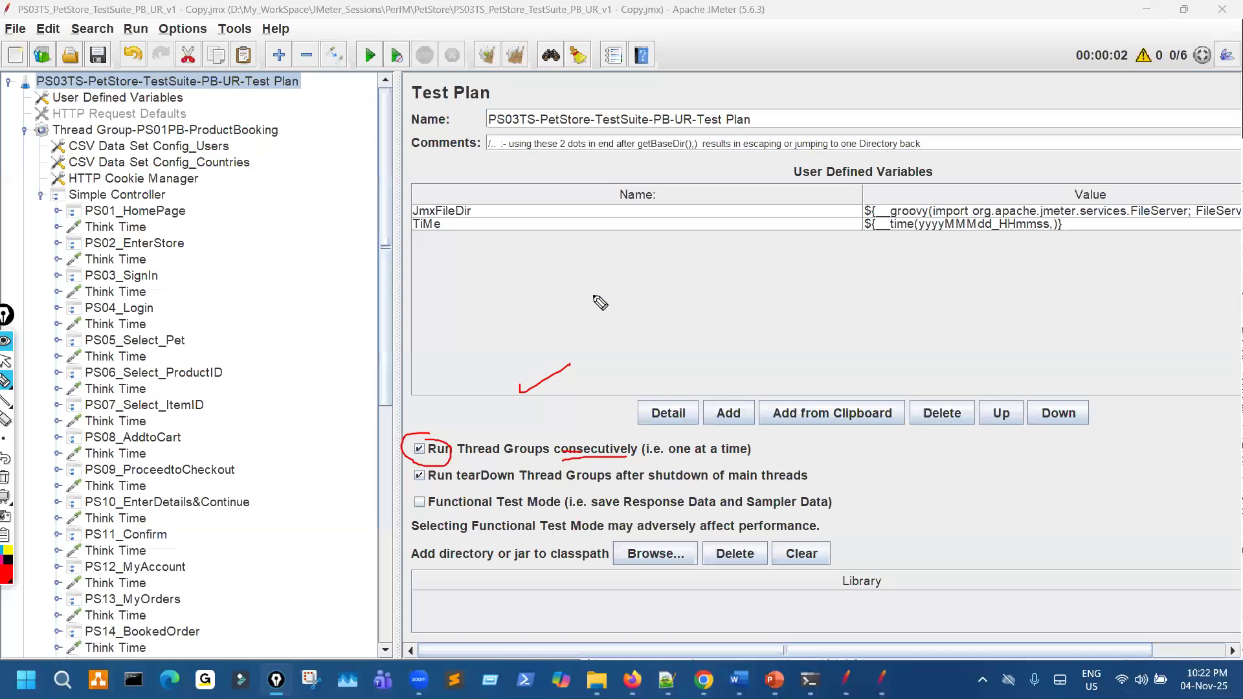
Step: Handwrite notes below the user defined variables, underline part of the Run Thread Groups consecutively label and clear all marks
left_click_drag(730, 293, 763, 336)
mouse_move(651, 342)
left_mouse_down()
mouse_move(699, 301)
mouse_move(775, 304)
left_mouse_up()
left_click_drag(859, 287, 892, 308)
left_click_drag(995, 286, 959, 280)
left_click_drag(880, 359, 945, 330)
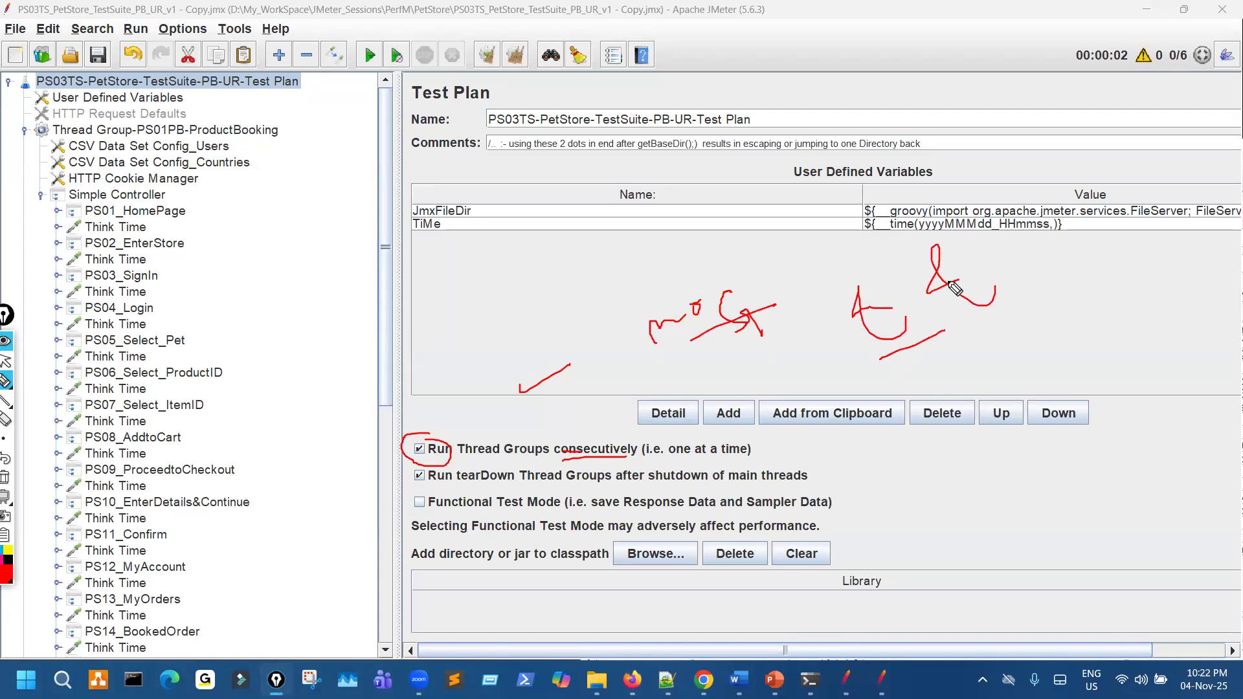
key("ctrl+shift+7")
left_click_drag(416, 464, 569, 461)
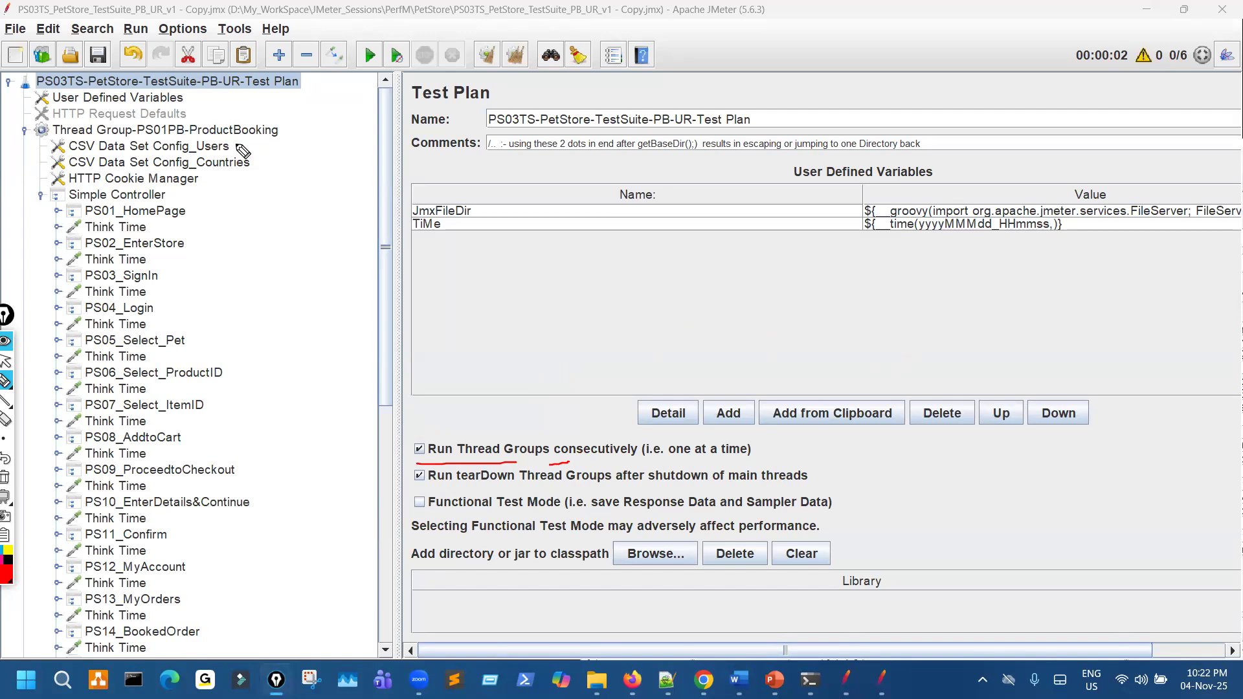
key("ctrl+shift+7")
Step: Collapse both thread groups and annotate them with an arrow and handwritten numbers
key("ctrl+shift+1")
left_click(24, 129)
left_click(24, 146)
key("ctrl+shift+2")
left_click_drag(230, 132, 264, 116)
left_click_drag(215, 167, 211, 190)
mouse_move(321, 99)
left_mouse_down()
mouse_move(267, 125)
mouse_move(335, 111)
mouse_move(332, 102)
left_mouse_up()
left_click_drag(229, 217, 326, 221)
Step: Circle and underline the Run Thread Groups consecutively option, add strokes beside the thread groups, and clear all marks
mouse_move(419, 463)
left_mouse_down()
mouse_move(731, 435)
mouse_move(478, 412)
mouse_move(438, 439)
left_mouse_up()
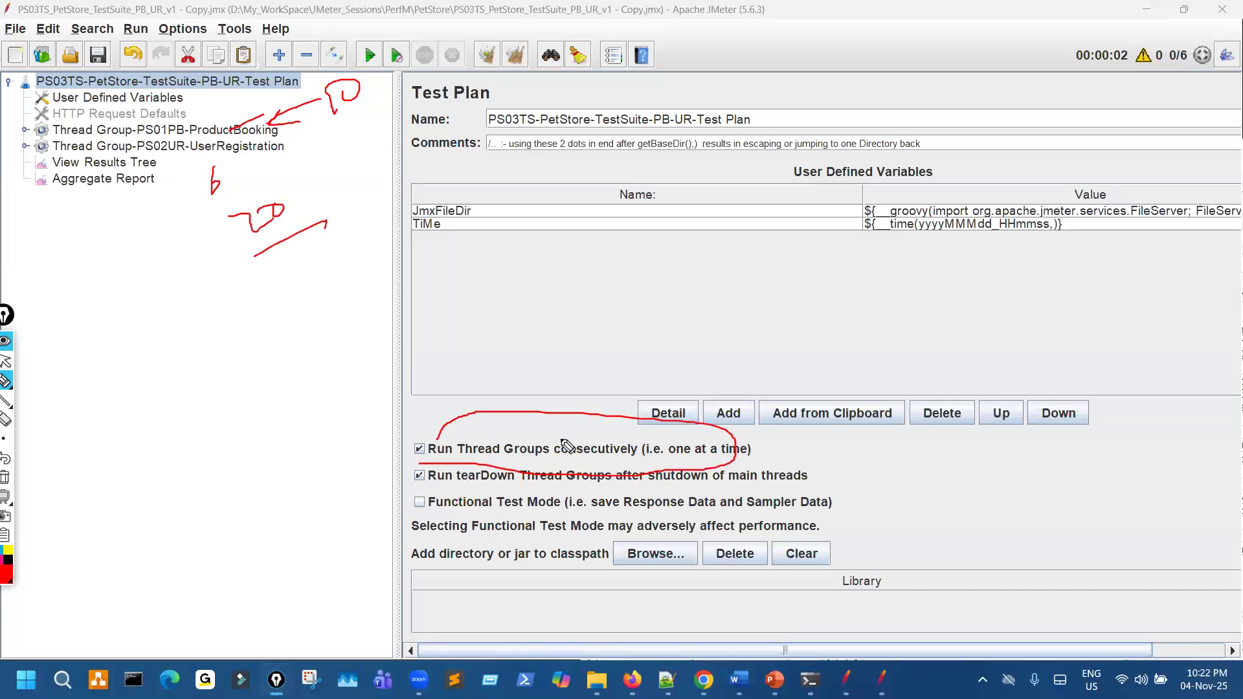
left_click_drag(289, 86, 263, 123)
left_click_drag(282, 178, 294, 211)
key("ctrl+shift+c")
left_click_drag(487, 459, 561, 458)
key("ctrl+shift+7")
key("ctrl+shift+2")
Step: Expand the PS01PB-ProductBooking thread group, mark it with a stroke, clear the mark and review its samplers
left_click(25, 130)
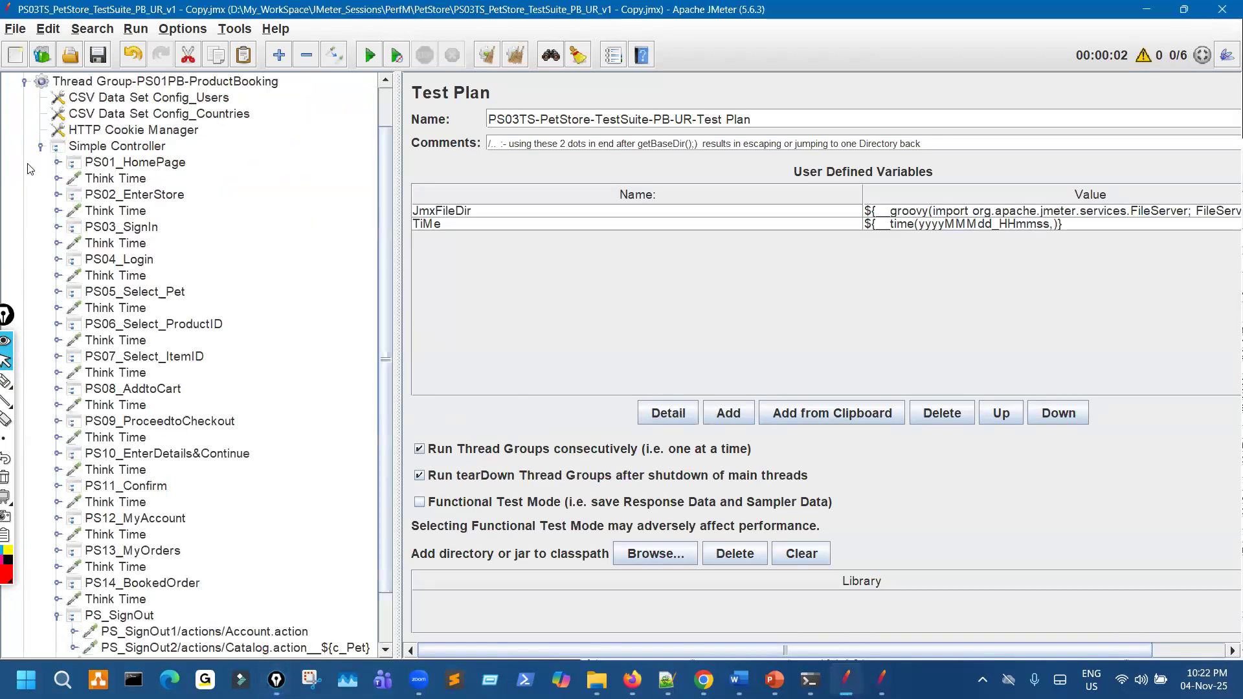
key("ctrl+shift+3")
left_click_drag(255, 97, 309, 81)
key("ctrl+shift+7")
key("ctrl+shift+2")
scroll(242, 351, "down", 2)
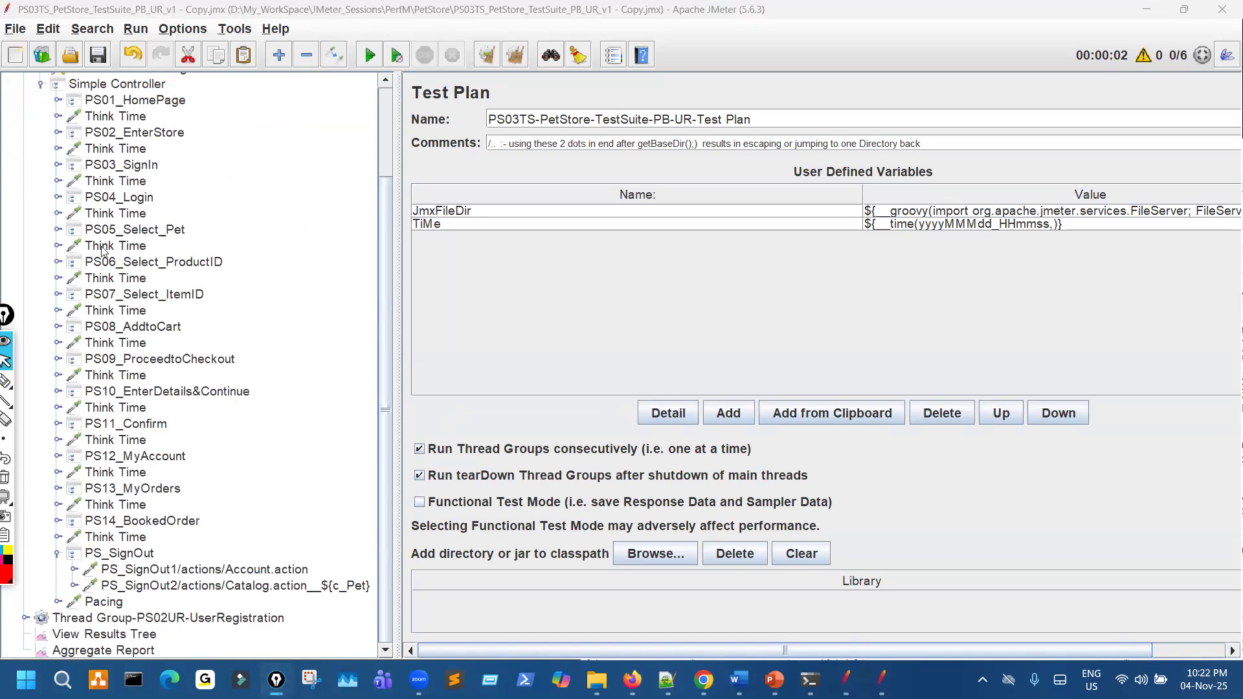
Step: Inspect the created variable in the c_Pet_Regular Expression Extractor under PS04_Login2, then collapse PS04_Login again
left_click(58, 196)
left_click(73, 229)
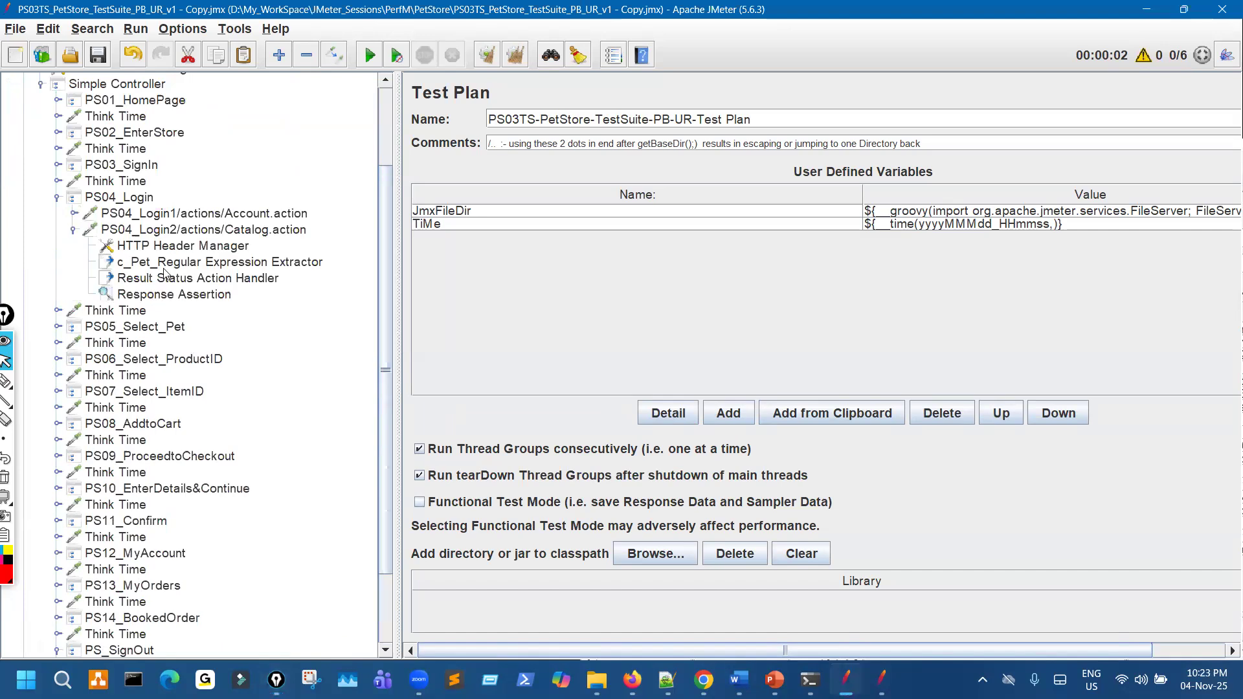
left_click(165, 262)
left_click_drag(845, 255, 787, 262)
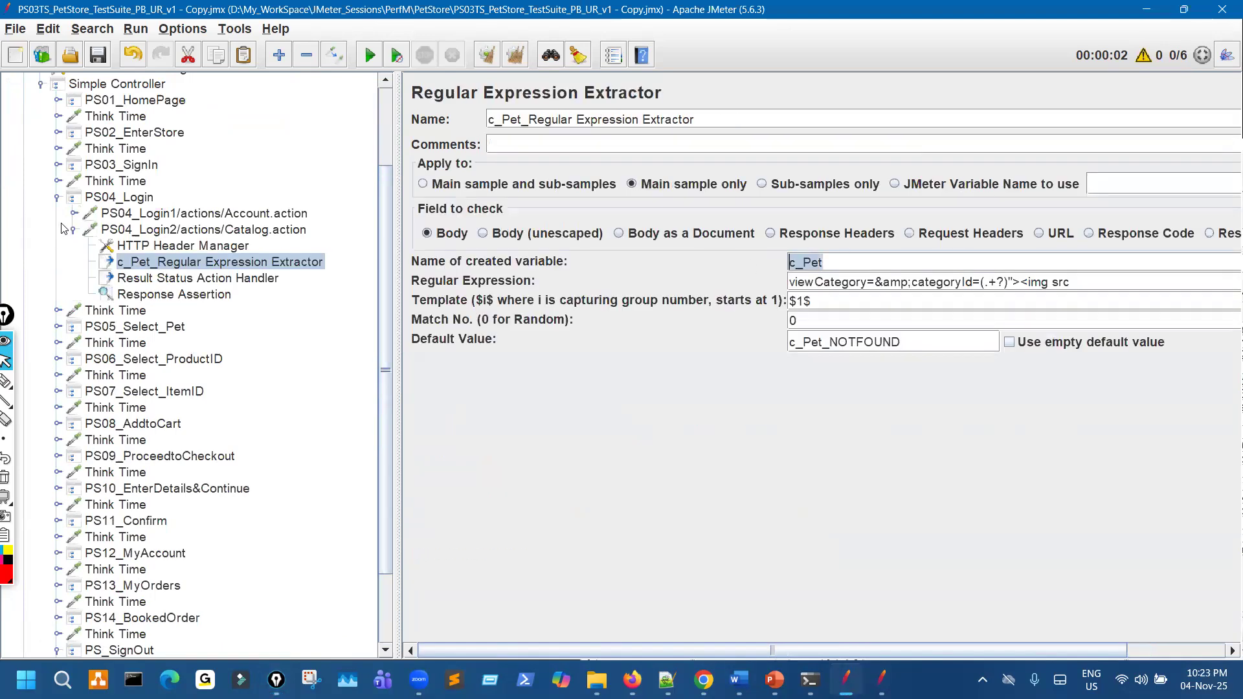
left_click(73, 230)
left_click(58, 197)
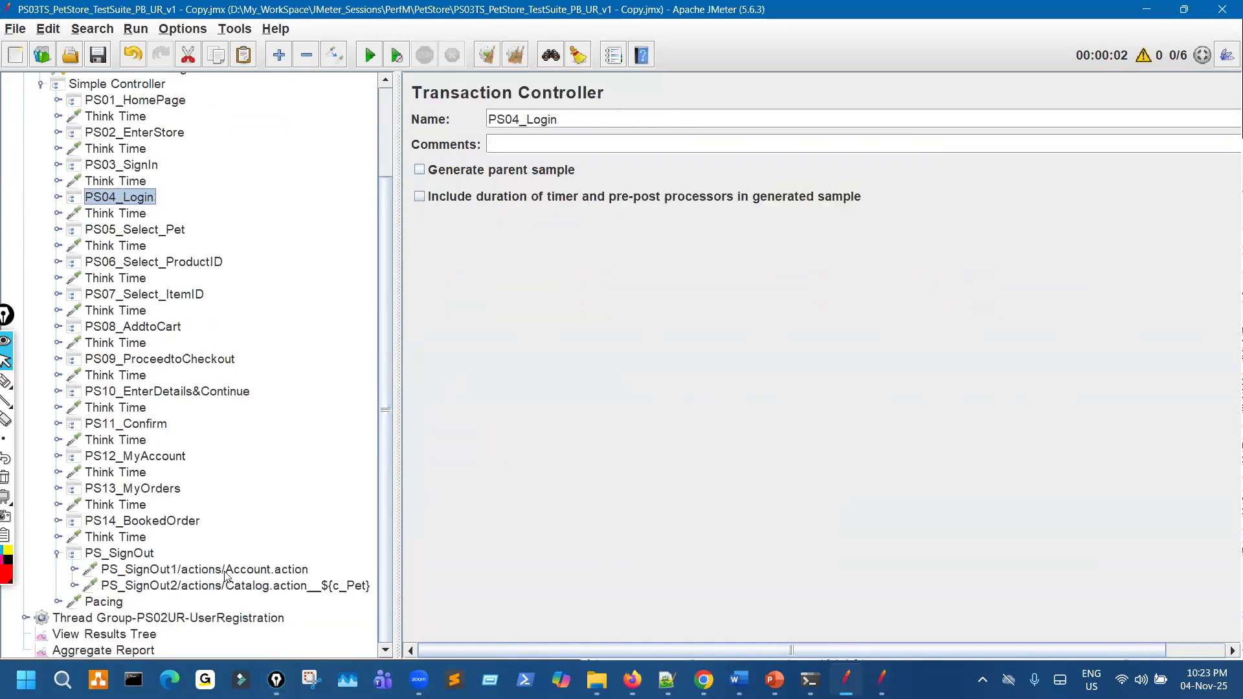
Step: Open the PS_SignOut2 request, mark ${c_Pet} in its name with pen strokes and clear the marks
left_click(349, 585)
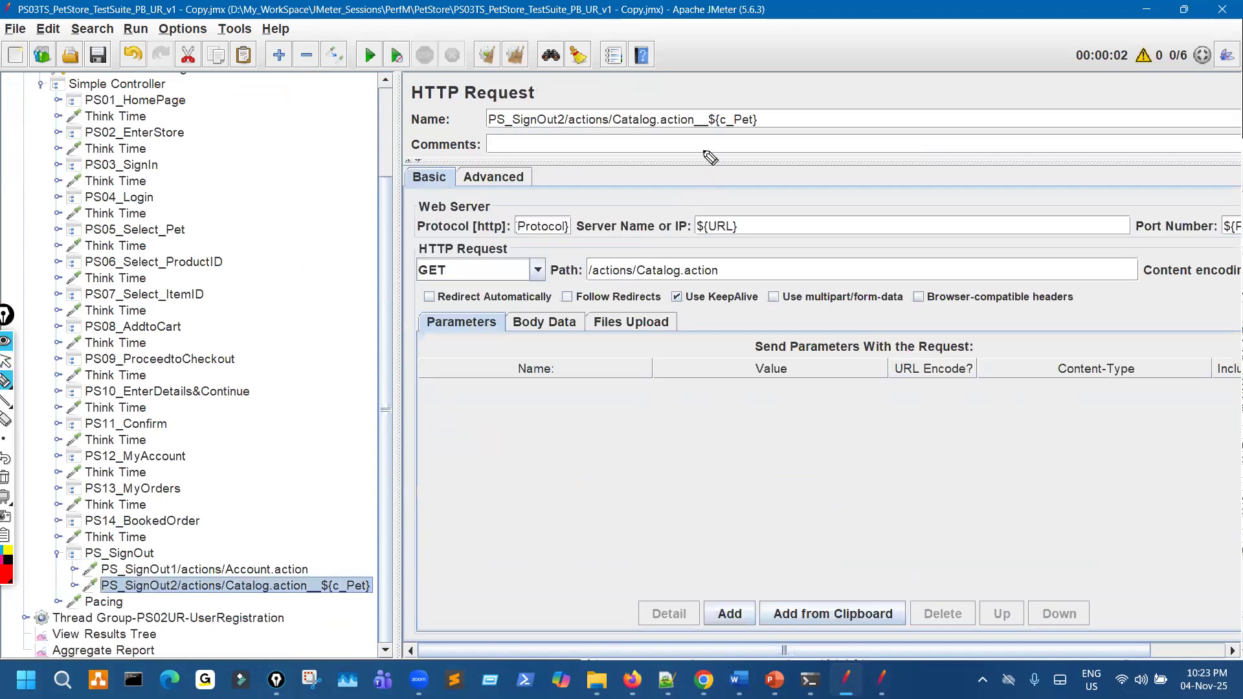
left_click_drag(783, 109, 703, 121)
mouse_move(745, 37)
left_mouse_down()
mouse_move(744, 83)
mouse_move(751, 75)
left_mouse_up()
key("Escape")
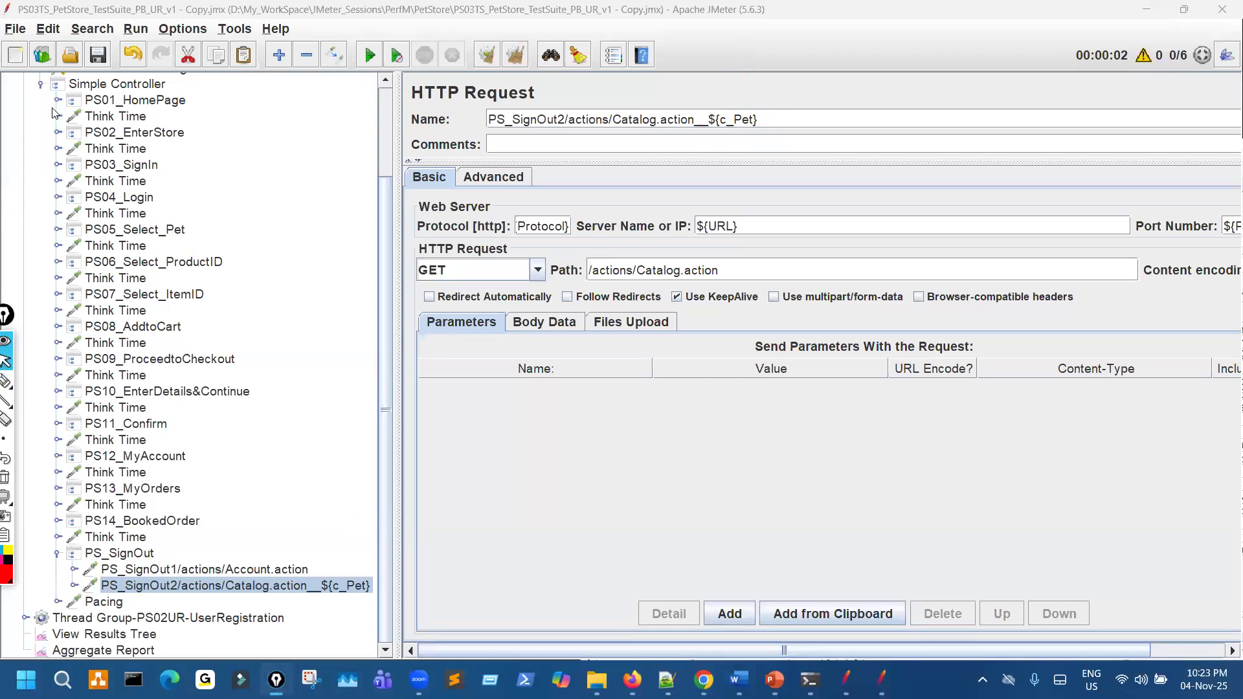
Step: Open the PS01_HomePage/___${c_Pet} request in PS02UR-UserRegistration, circle ${c_Pet} in its name with an arrow and clear the marks
left_click(40, 84)
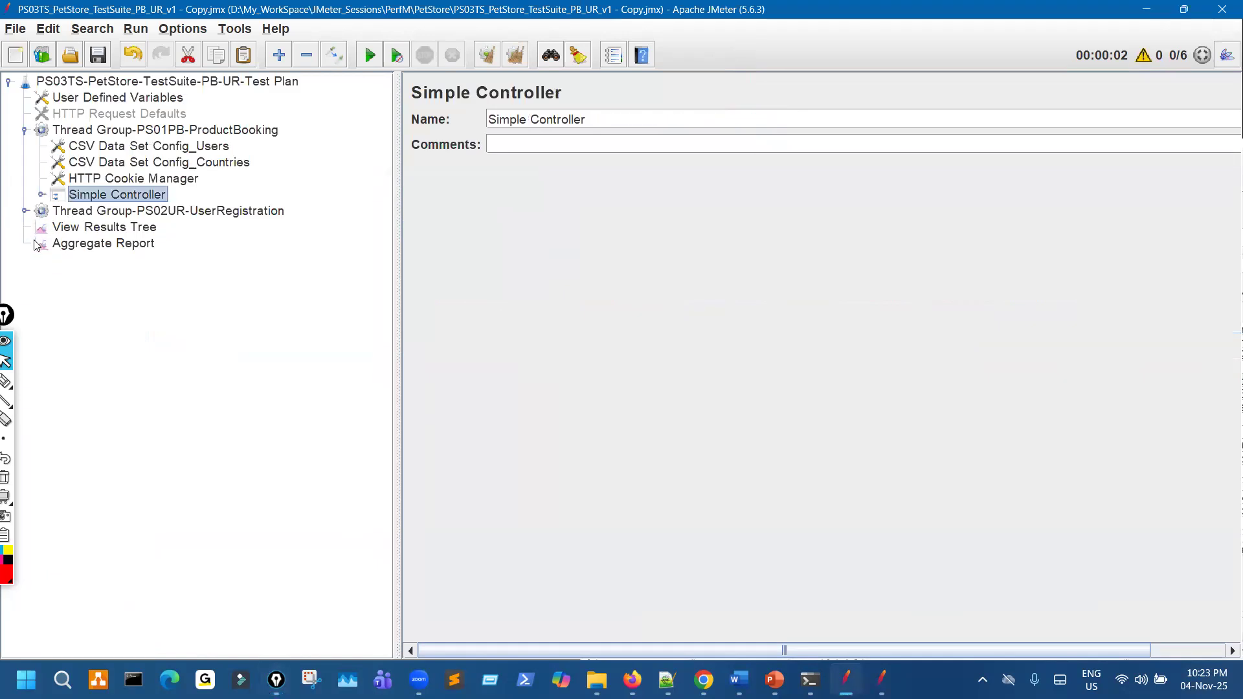
left_click(25, 211)
left_click(188, 291)
mouse_move(627, 98)
left_mouse_down()
mouse_move(648, 145)
mouse_move(627, 123)
left_mouse_up()
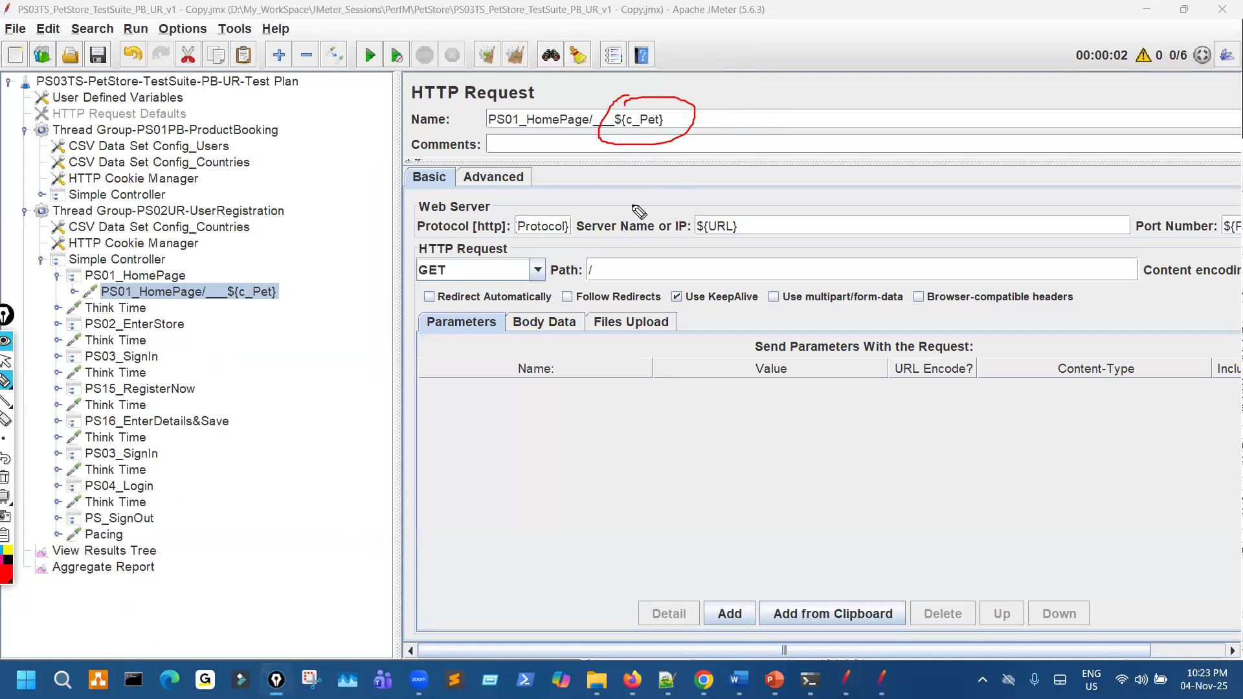
left_click_drag(694, 101, 712, 84)
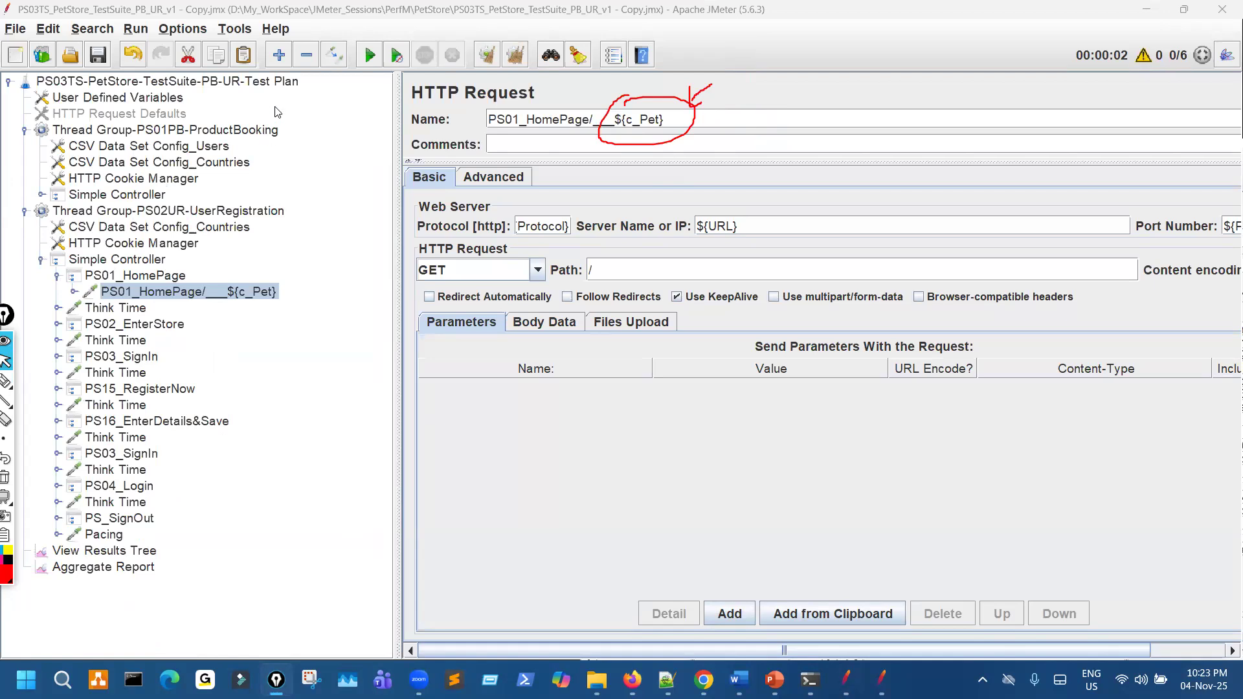
left_click(315, 126)
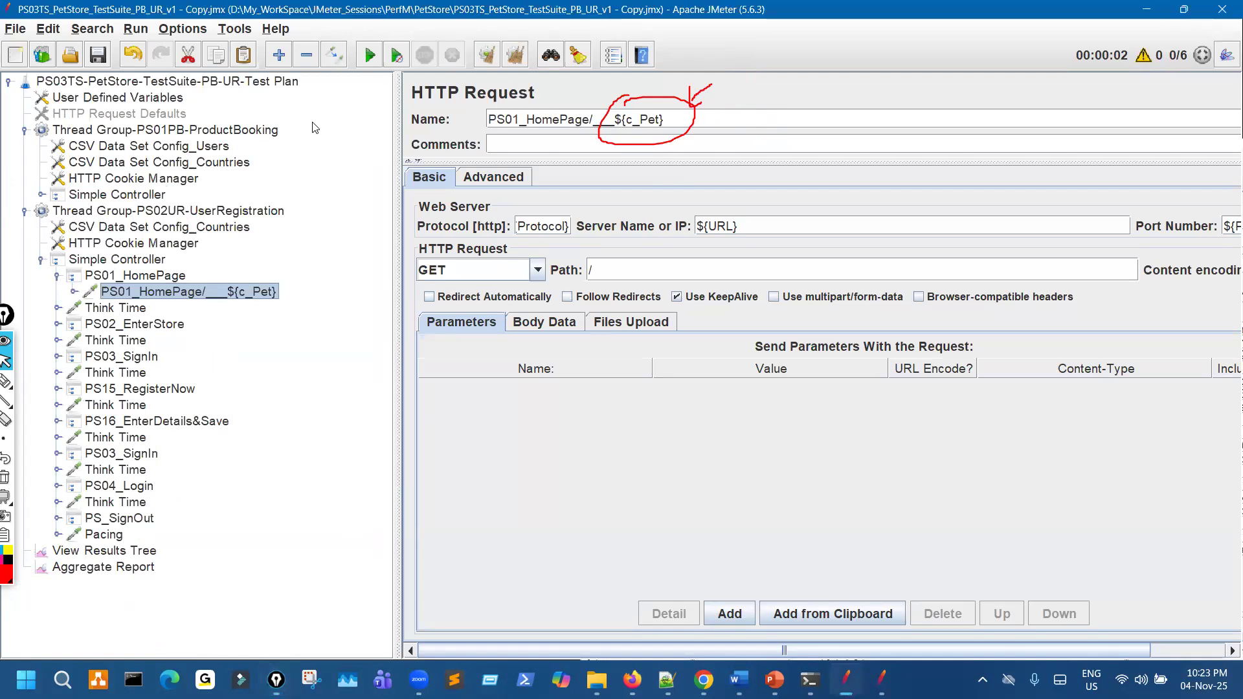
left_click_drag(289, 97, 298, 178)
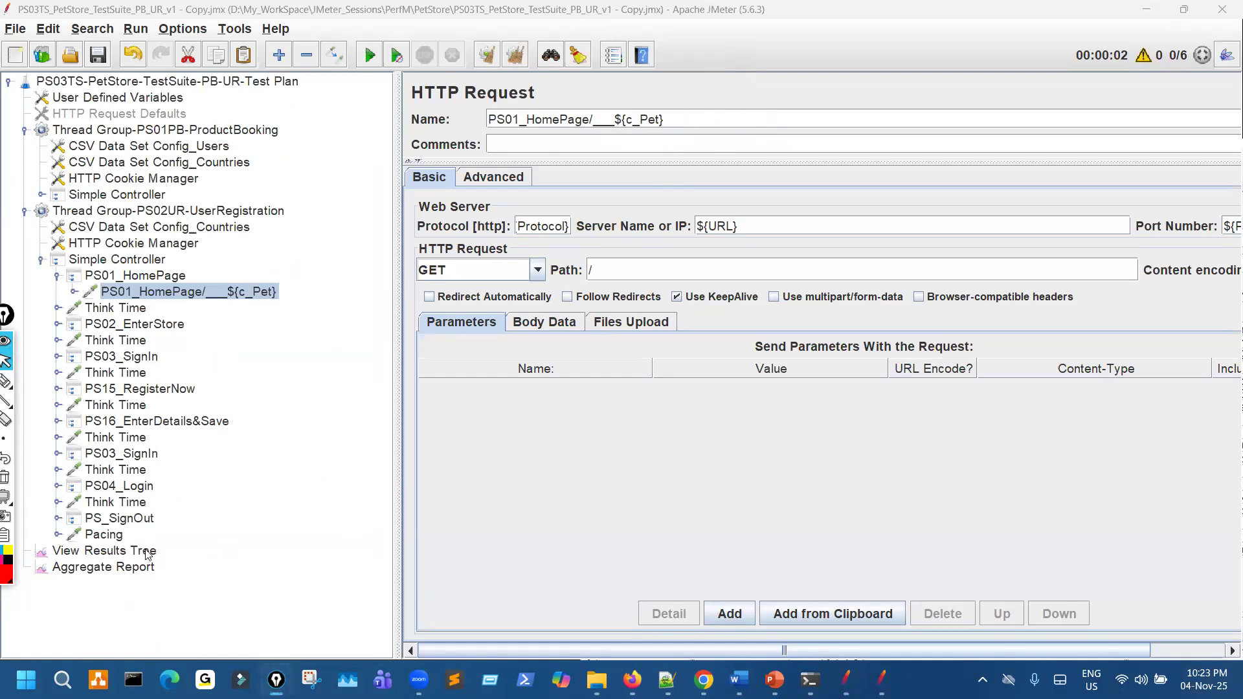
Step: Clear the previous results, run the test without pauses and widen the View Results Tree area
left_click(103, 551)
left_click(514, 58)
left_click(395, 61)
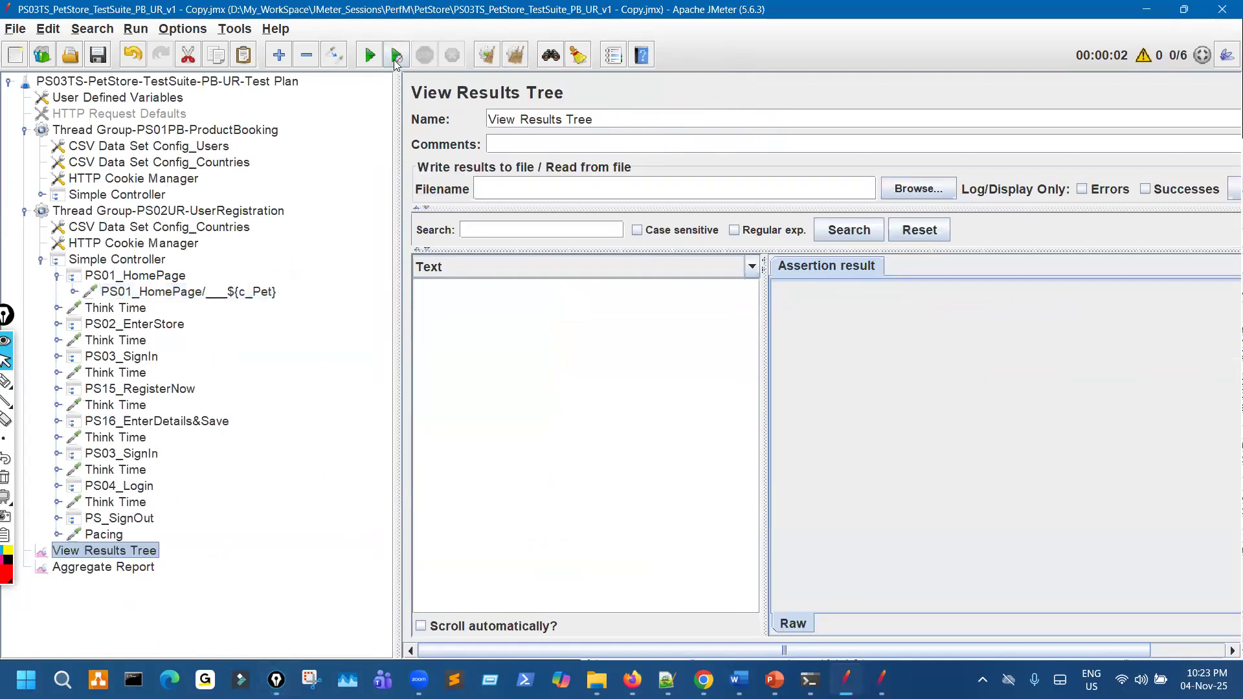
left_click_drag(399, 187, 291, 189)
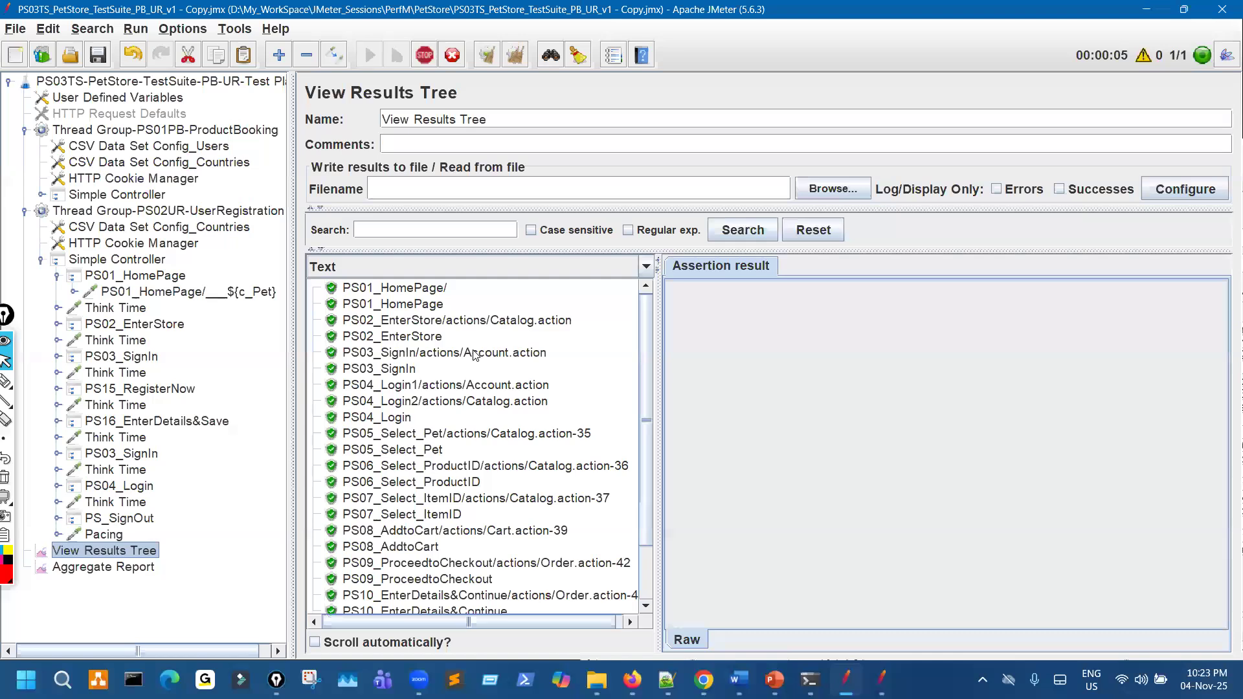
Step: Review the sampler results, marking the PS_SignOut2 entry and clearing the mark before the user registration results
scroll(475, 362, "down", 2)
scroll(474, 369, "down", 2)
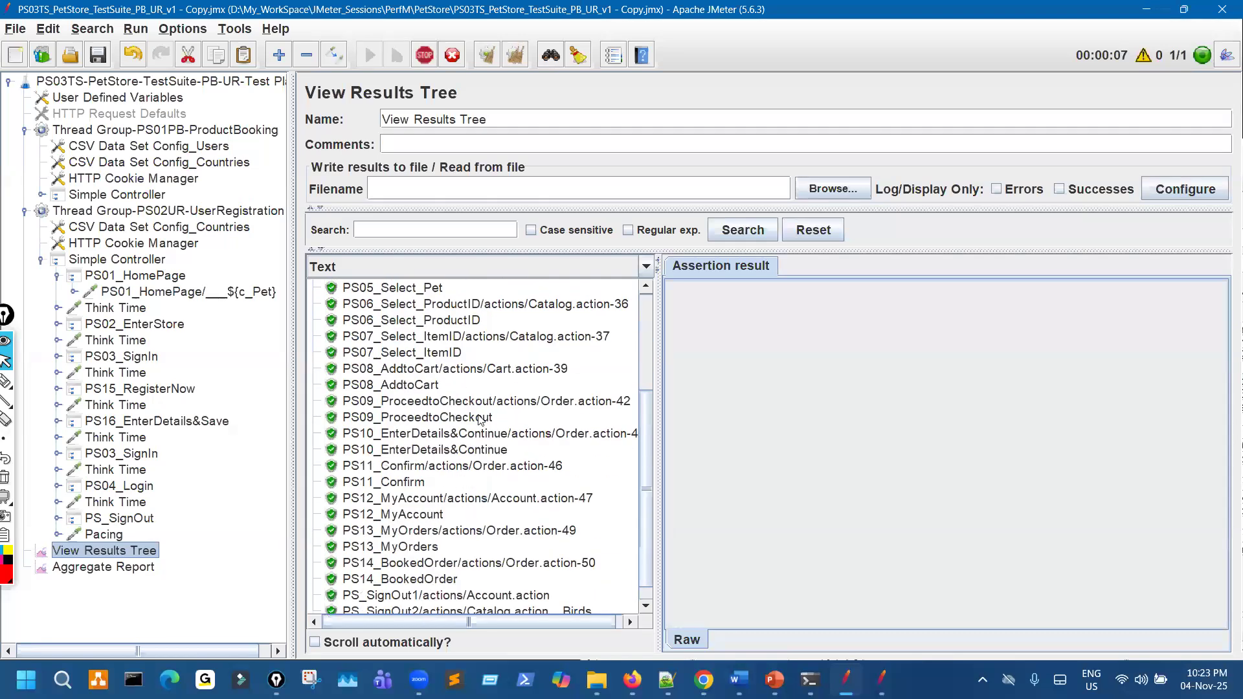
scroll(480, 420, "down", 1)
key("ctrl+shift+2")
left_click_drag(537, 603, 564, 585)
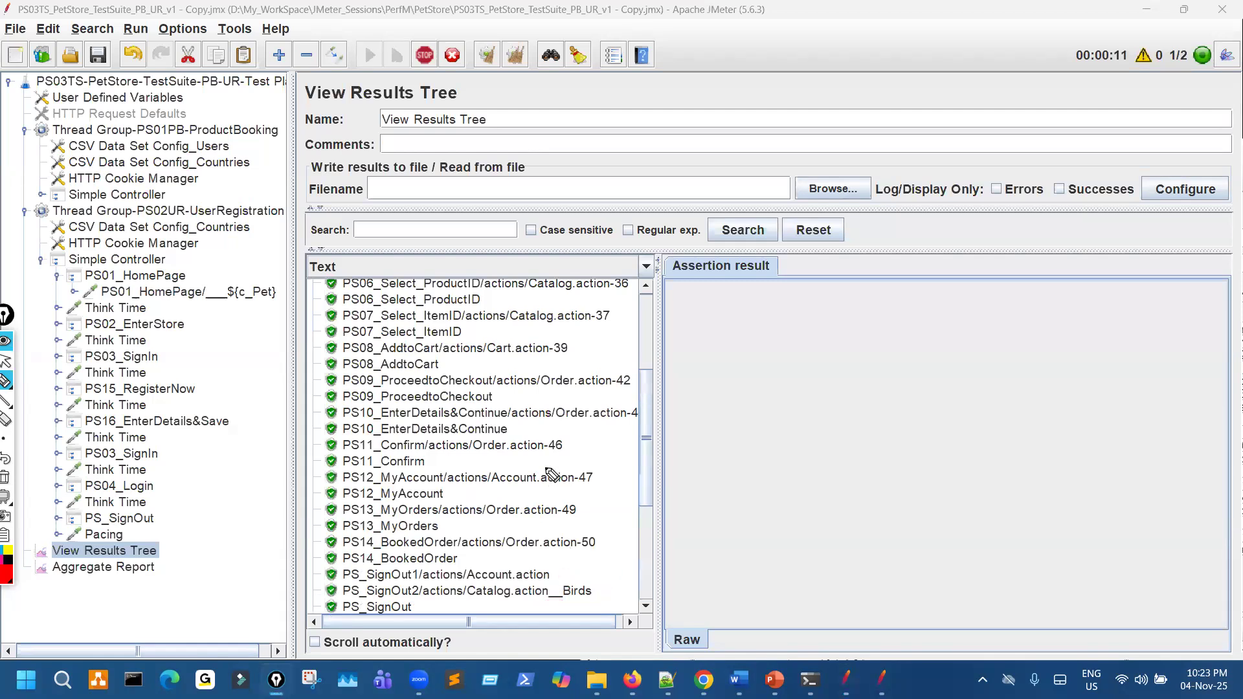
key("ctrl+shift+1")
scroll(540, 492, "down", 6)
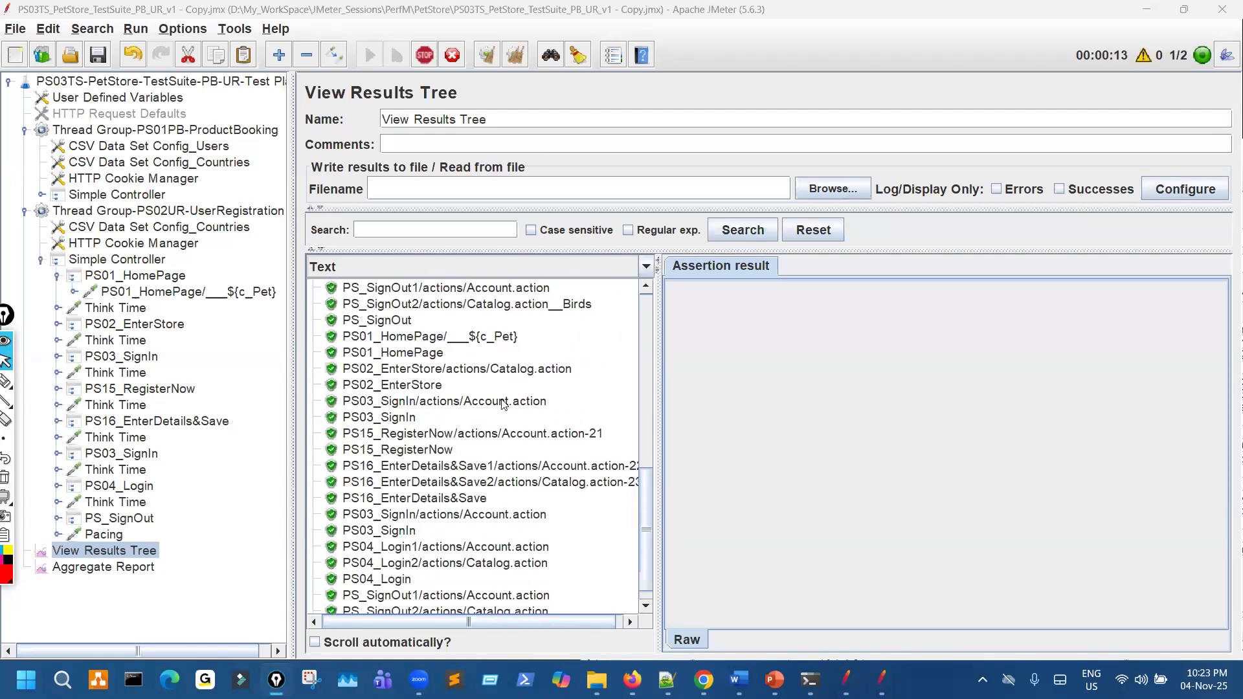
Step: Mark the PS01_HomePage/___${c_Pet} result, open its sampler result and underline the thread group name
key("ctrl+shift+2")
mouse_move(376, 328)
left_mouse_down()
mouse_move(458, 325)
mouse_move(471, 346)
left_mouse_up()
key("ctrl+shift+1")
left_click(525, 338)
key("ctrl+shift+2")
left_click_drag(900, 309, 946, 300)
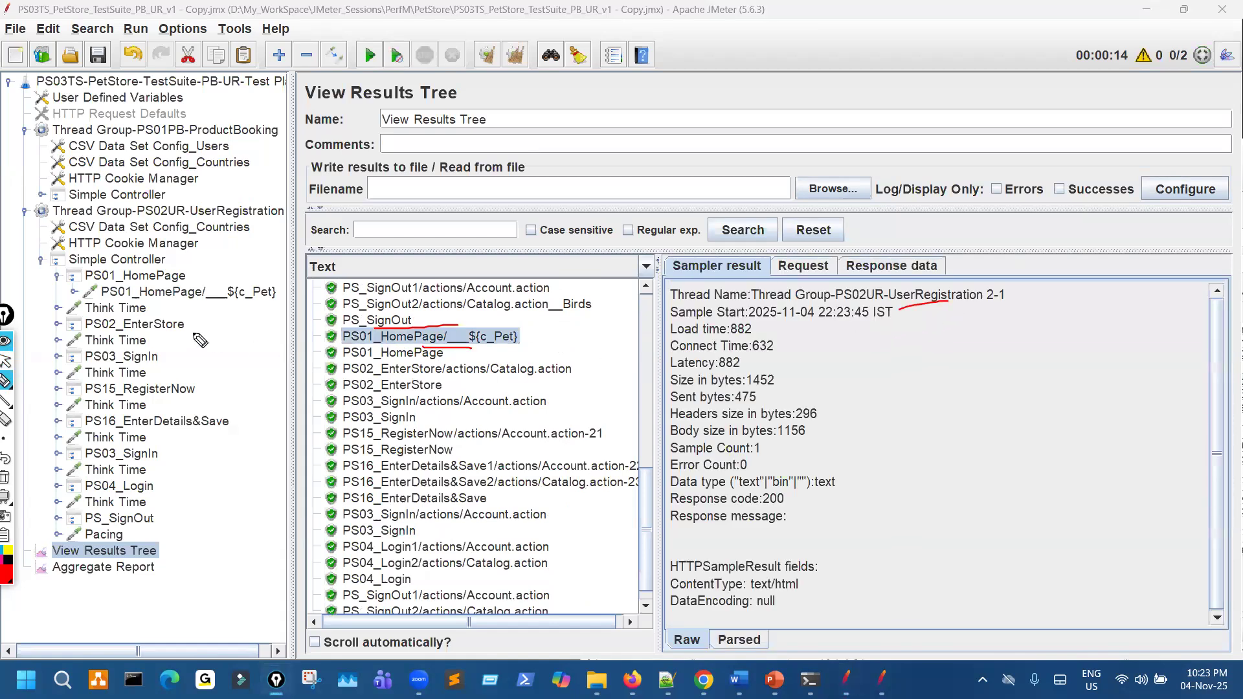
Step: Clear the marks, circle ${c_Pet} and Birds in the results, link them with an arrow and clear the drawing
key("Delete")
mouse_move(468, 352)
left_mouse_down()
mouse_move(525, 348)
mouse_move(476, 345)
mouse_move(469, 328)
left_mouse_up()
key("Delete")
mouse_move(576, 287)
left_mouse_down()
mouse_move(536, 345)
mouse_move(555, 325)
mouse_move(558, 337)
left_mouse_up()
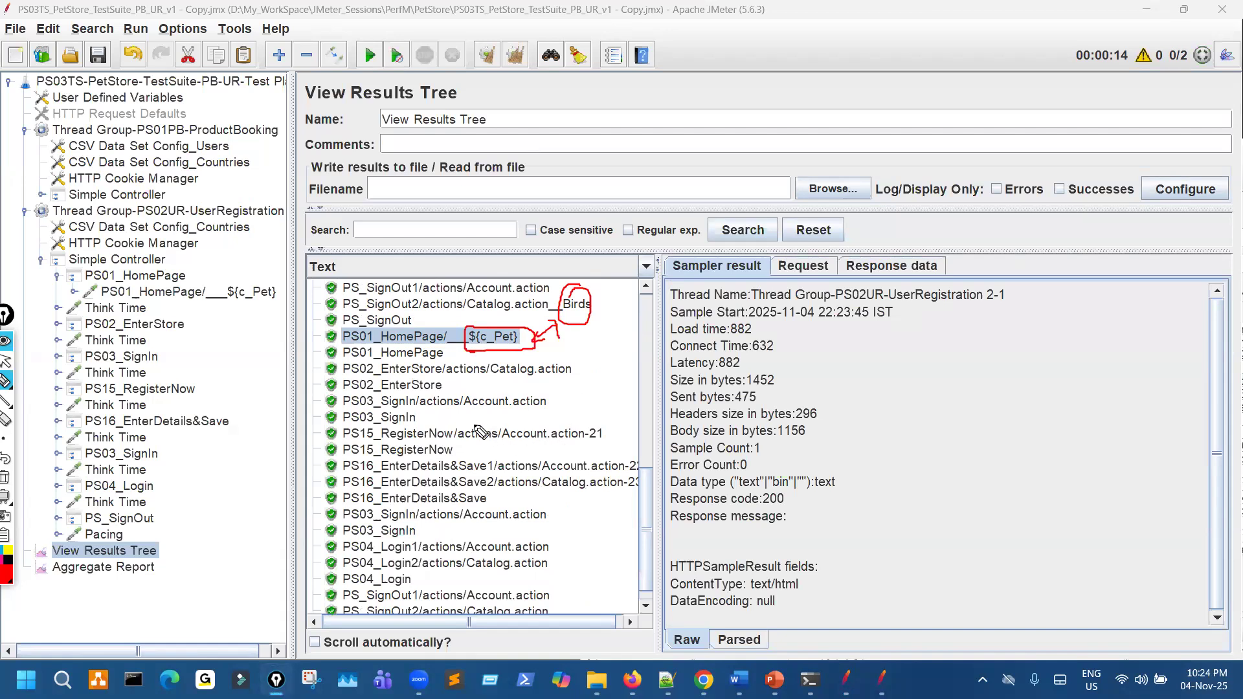
key("ctrl+shift+c")
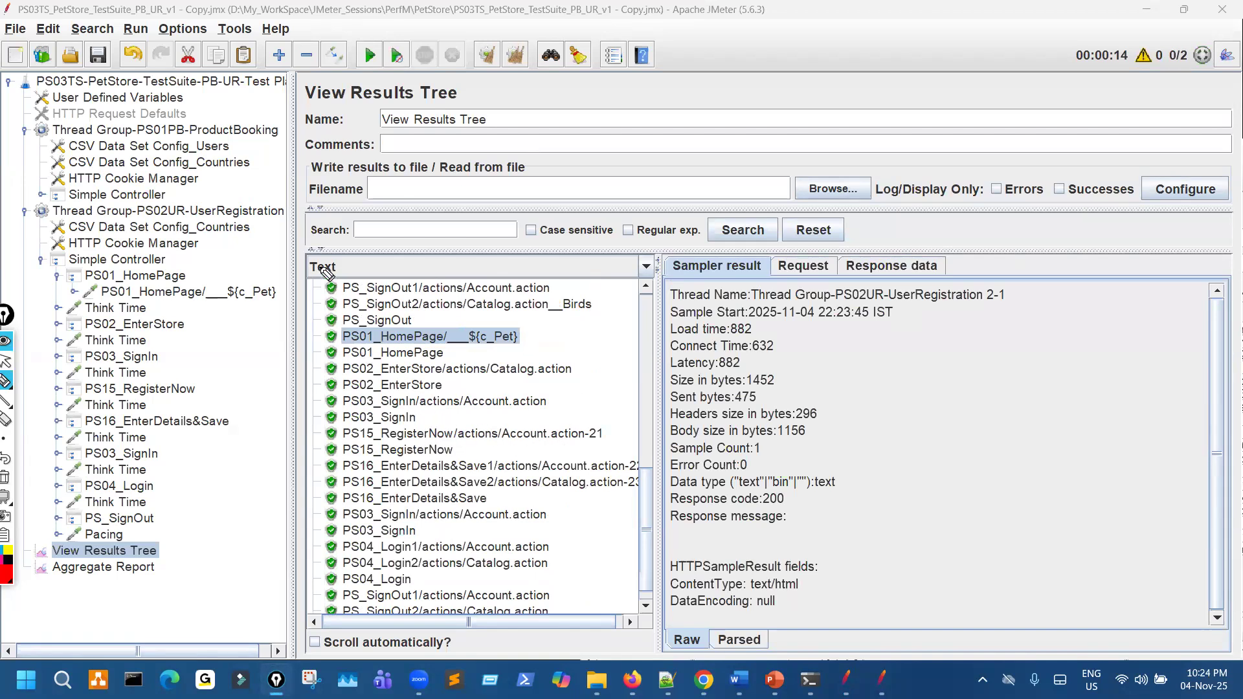
Step: Expand the ProductBooking thread group's Simple Controller, circle its samplers, handwrite "Local" beside them and clear the marks
key("ctrl+shift+m")
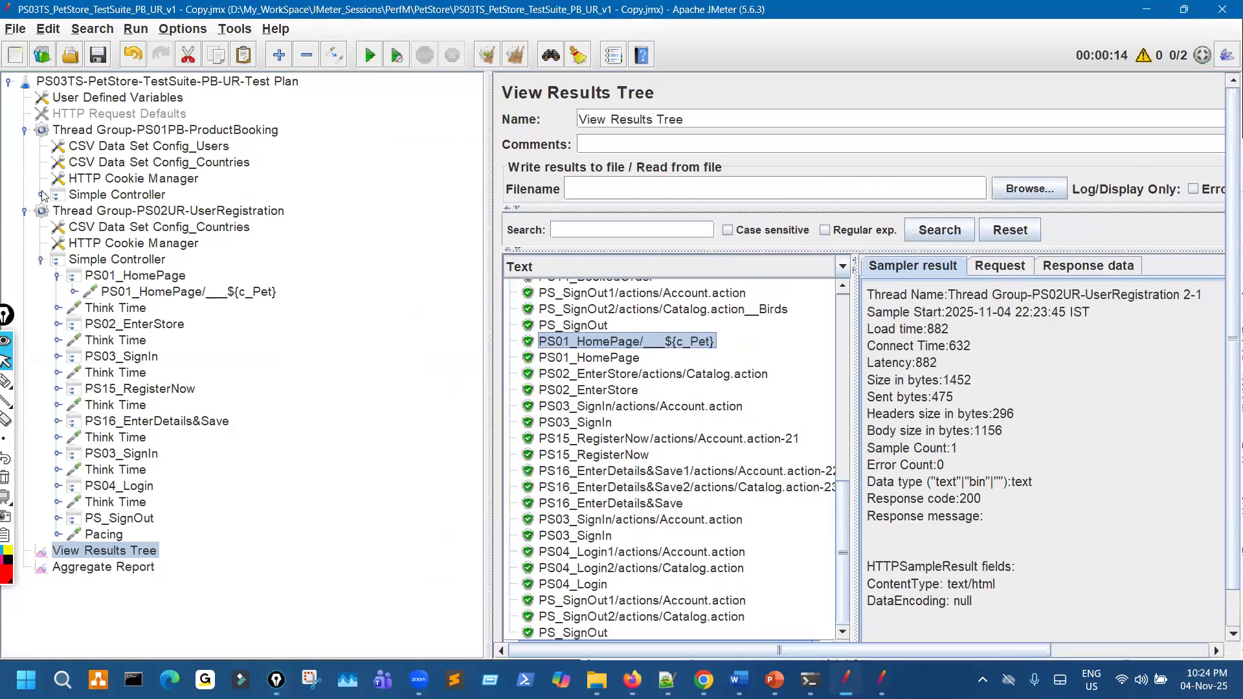
left_click(40, 194)
key("ctrl+shift+p")
mouse_move(172, 76)
left_mouse_down()
mouse_move(78, 457)
mouse_move(330, 223)
left_mouse_up()
mouse_move(178, 201)
left_mouse_down()
mouse_move(278, 211)
mouse_move(311, 175)
left_mouse_up()
left_click_drag(272, 248, 336, 209)
left_click_drag(358, 322, 422, 516)
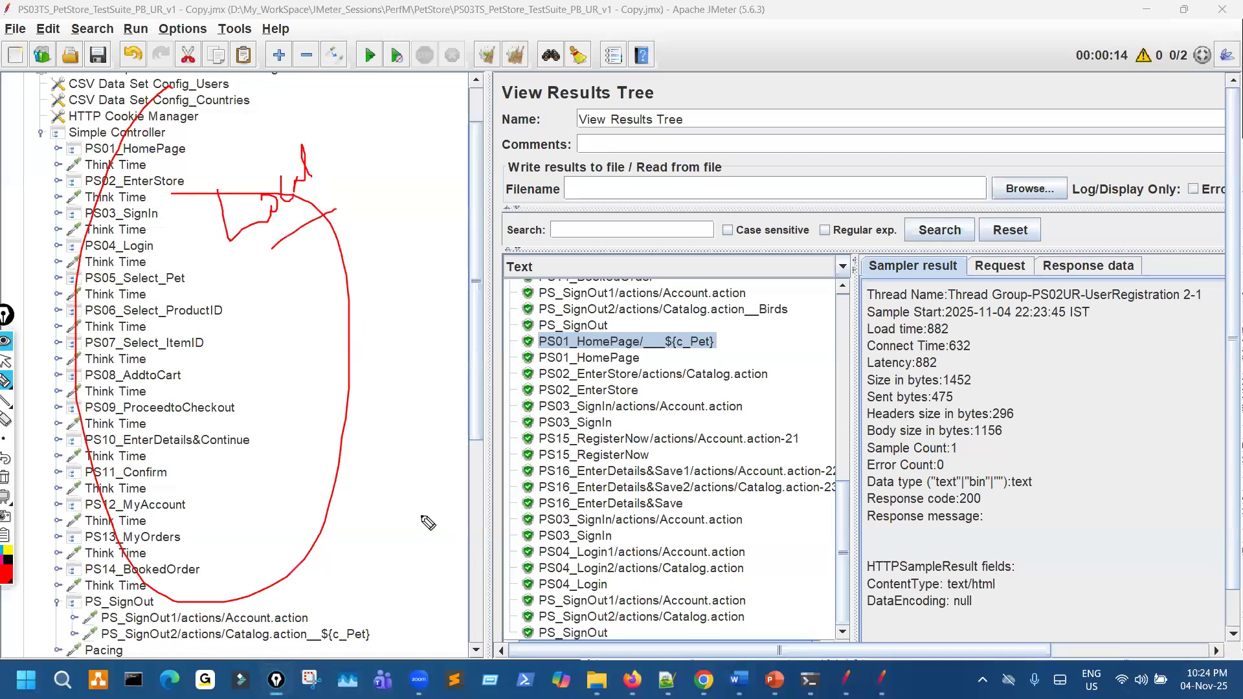
key("ctrl+shift+z")
key("ctrl+shift+c")
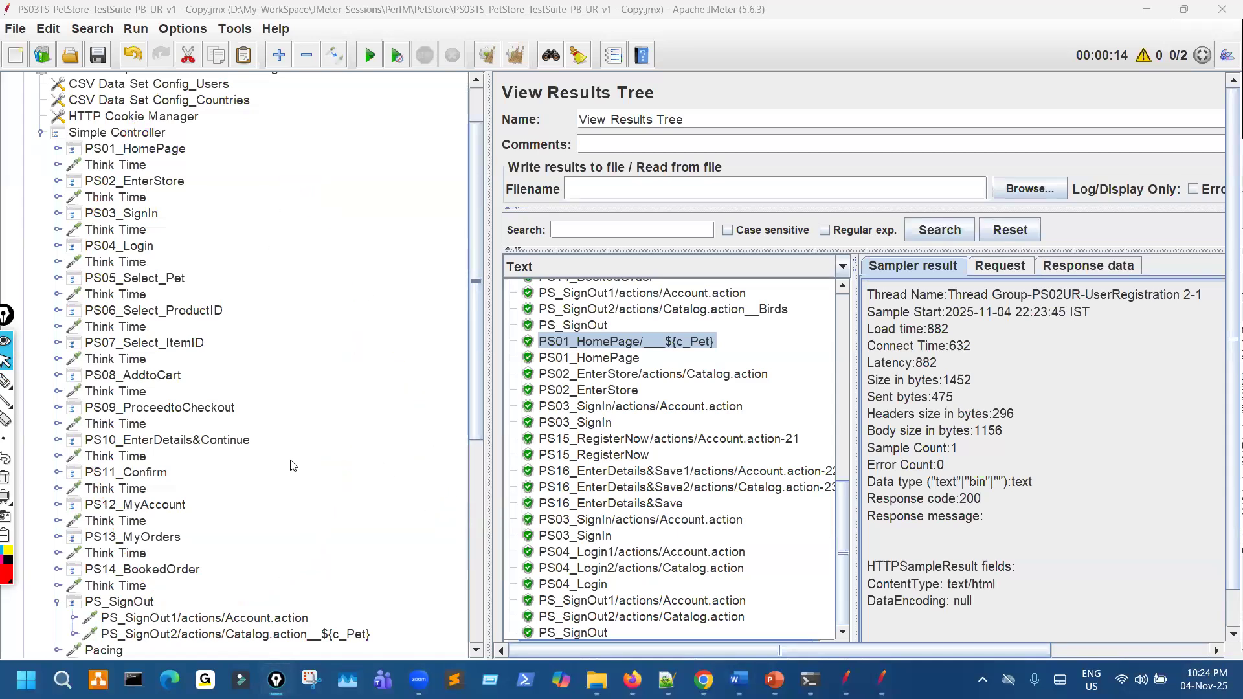
Step: Circle the UserRegistration samplers, draw a crossed-out arrow from them up to the ProductBooking samplers and clear the marks
scroll(277, 456, "down", 8)
key("ctrl+shift+p")
mouse_move(175, 358)
left_mouse_down()
mouse_move(139, 558)
mouse_move(188, 363)
left_mouse_up()
mouse_move(179, 451)
left_mouse_down()
mouse_move(353, 213)
mouse_move(267, 169)
mouse_move(269, 183)
mouse_move(393, 187)
mouse_move(290, 252)
left_mouse_up()
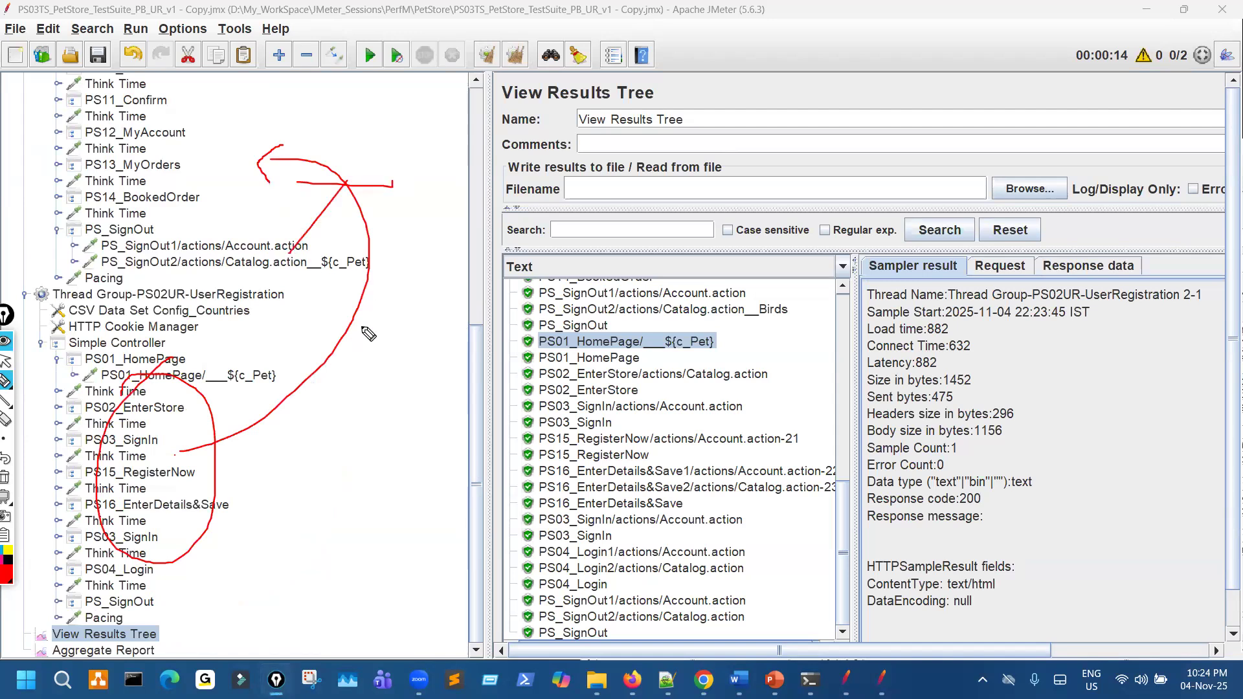
key("ctrl+shift+e")
key("ctrl+shift+c")
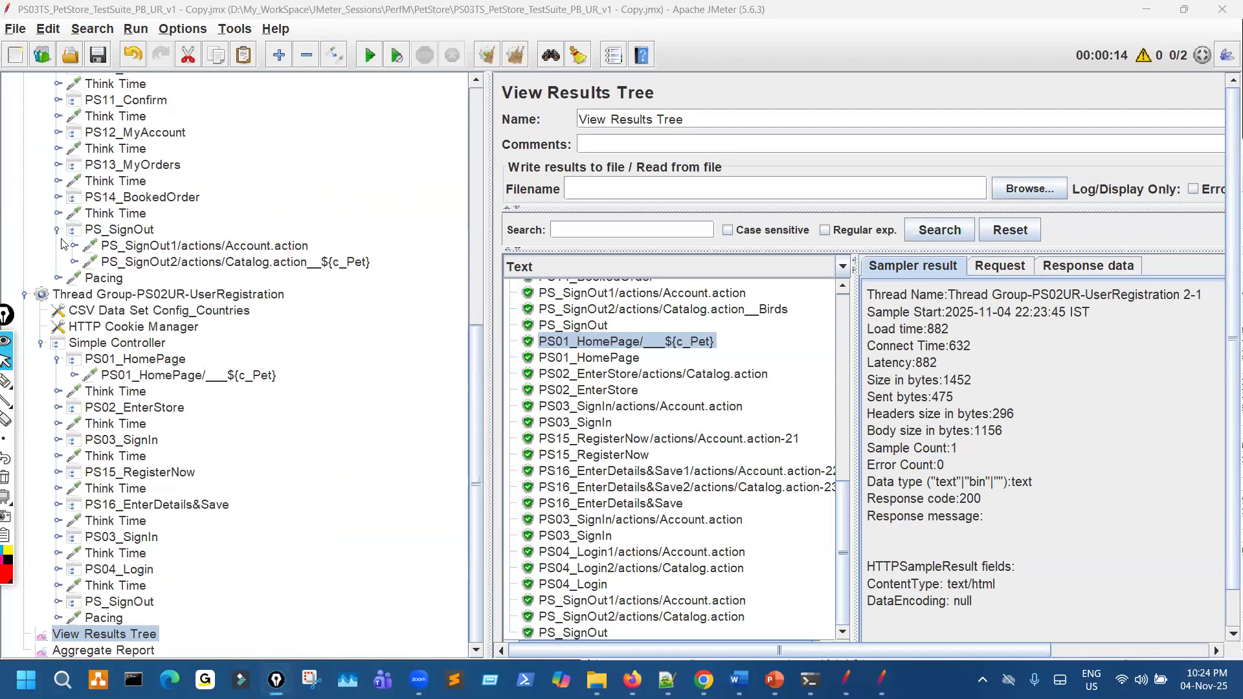
Step: Collapse PS_SignOut and the Simple Controller in the PS01PB-ProductBooking thread group
scroll(285, 272, "up", 8)
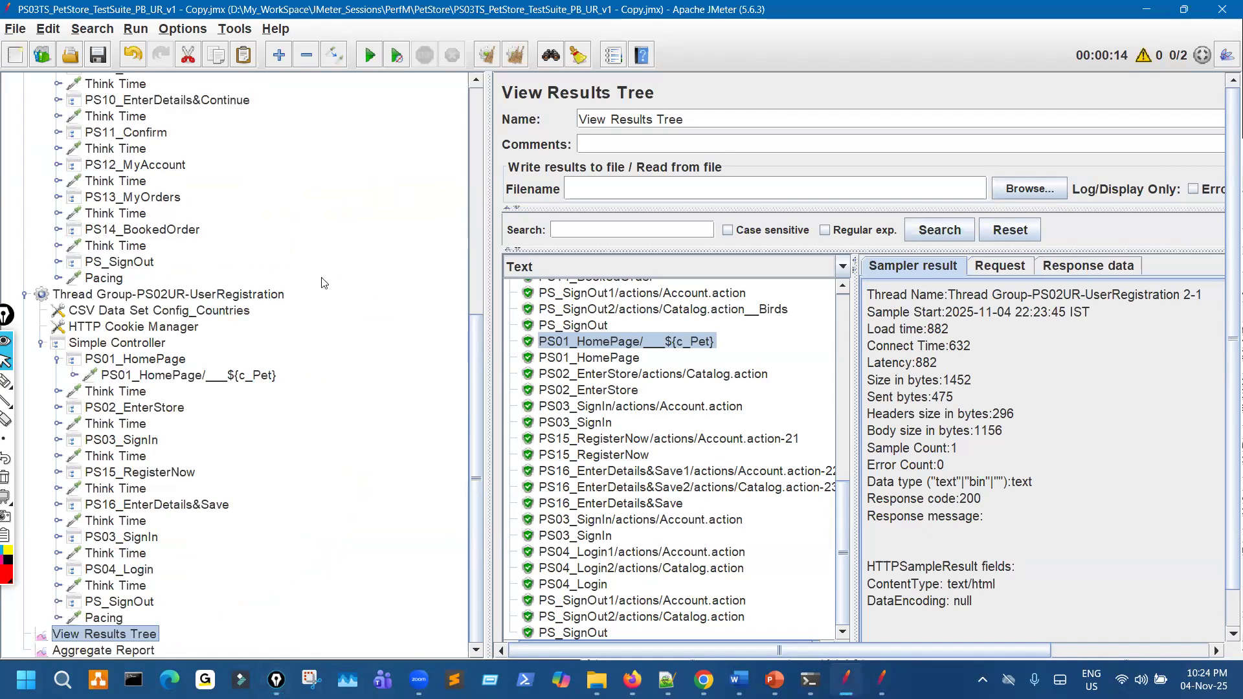
scroll(269, 268, "up", 2)
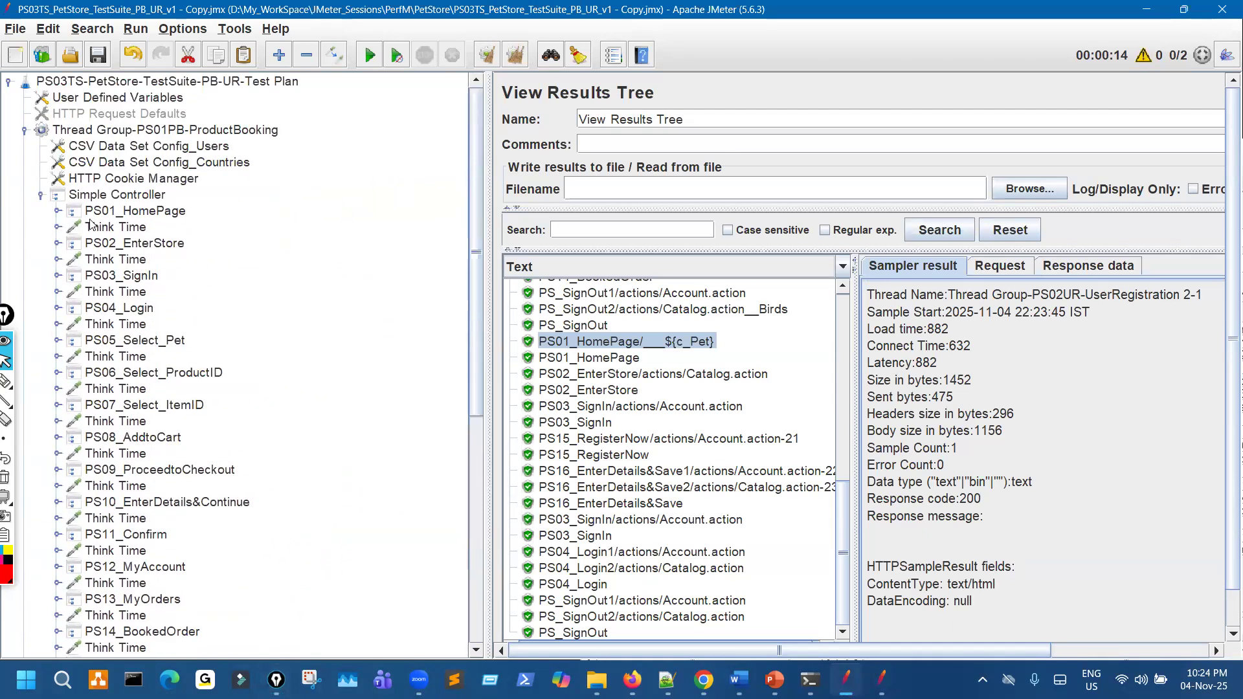
left_click(40, 194)
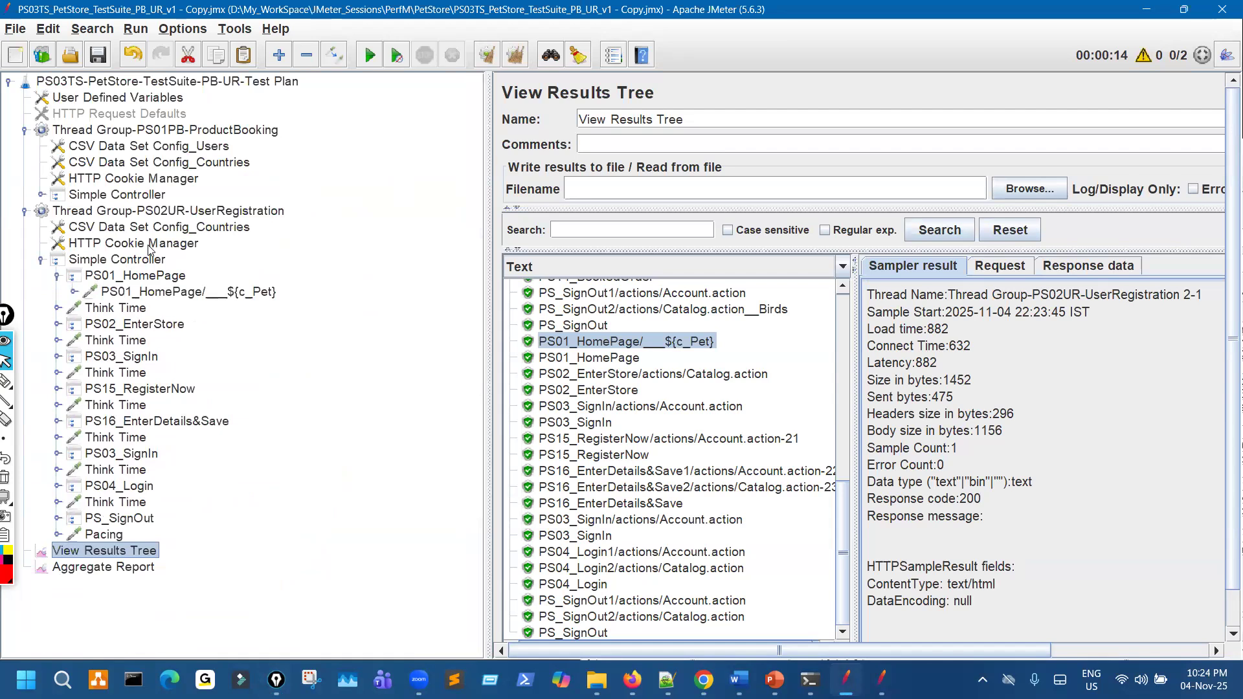
Step: Switch to the PowerPoint scope slide, underline the variable scope rules, circle Thread Group and Test Plan, and clear the marks
left_click(761, 677)
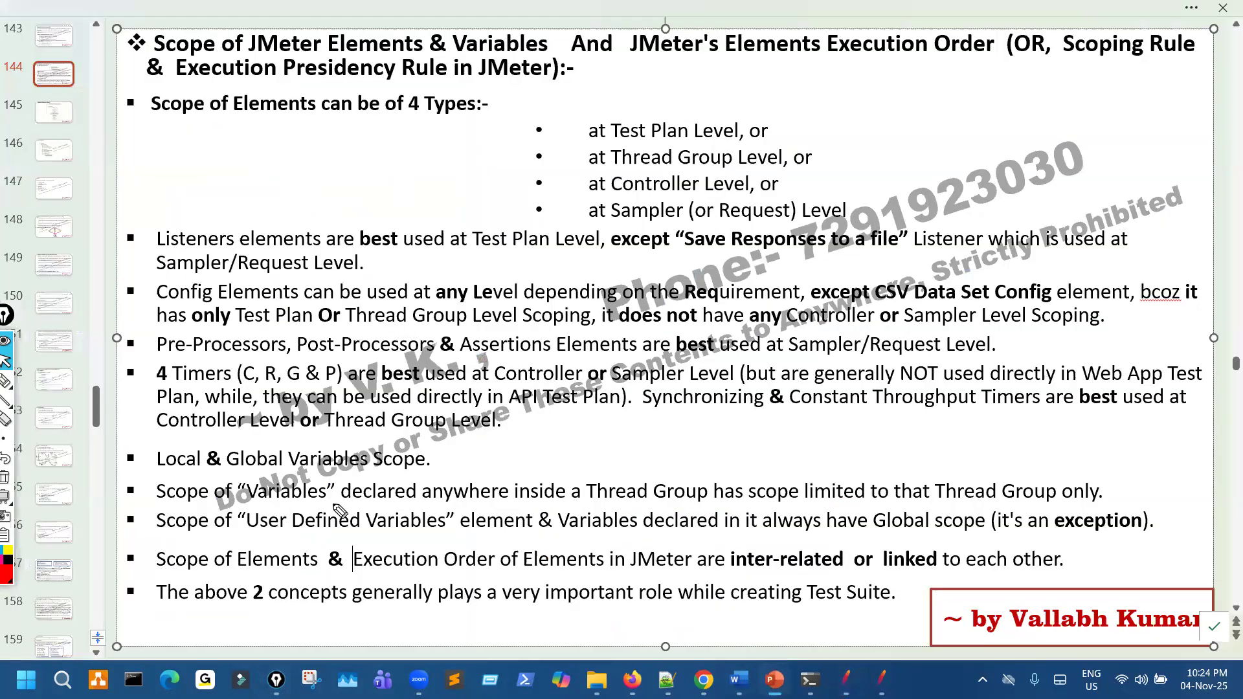
left_click_drag(273, 503, 914, 504)
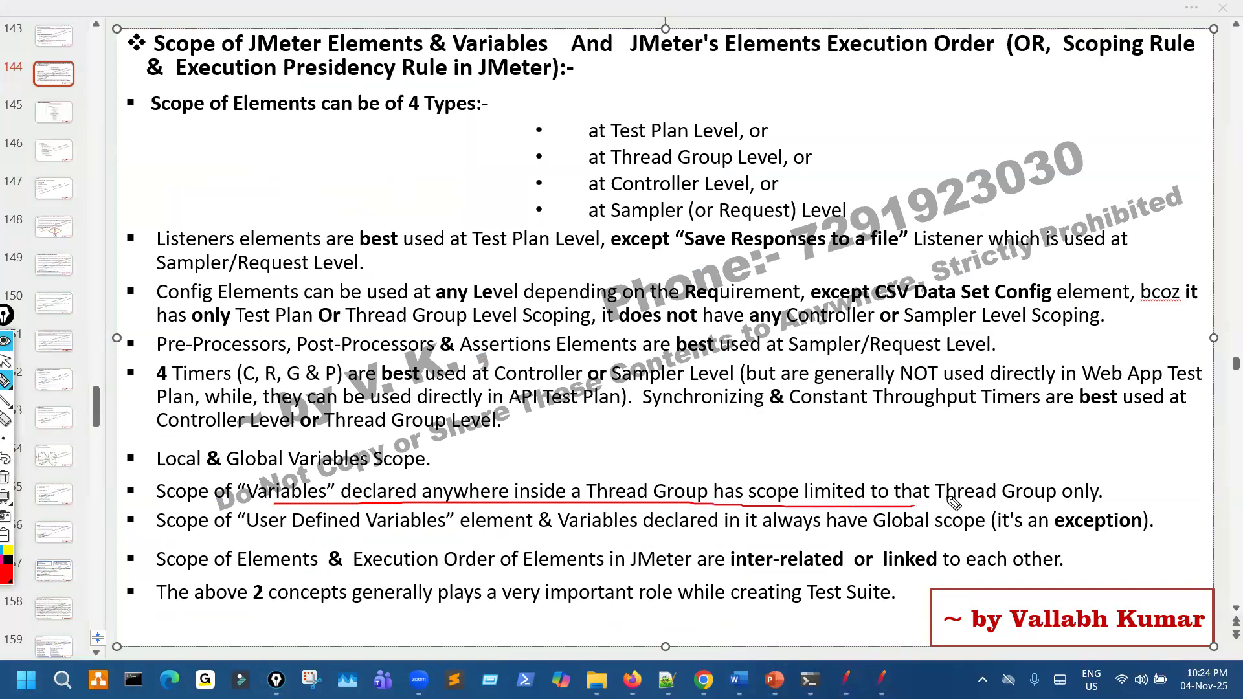
mouse_move(991, 461)
left_mouse_down()
mouse_move(1065, 482)
mouse_move(997, 457)
left_mouse_up()
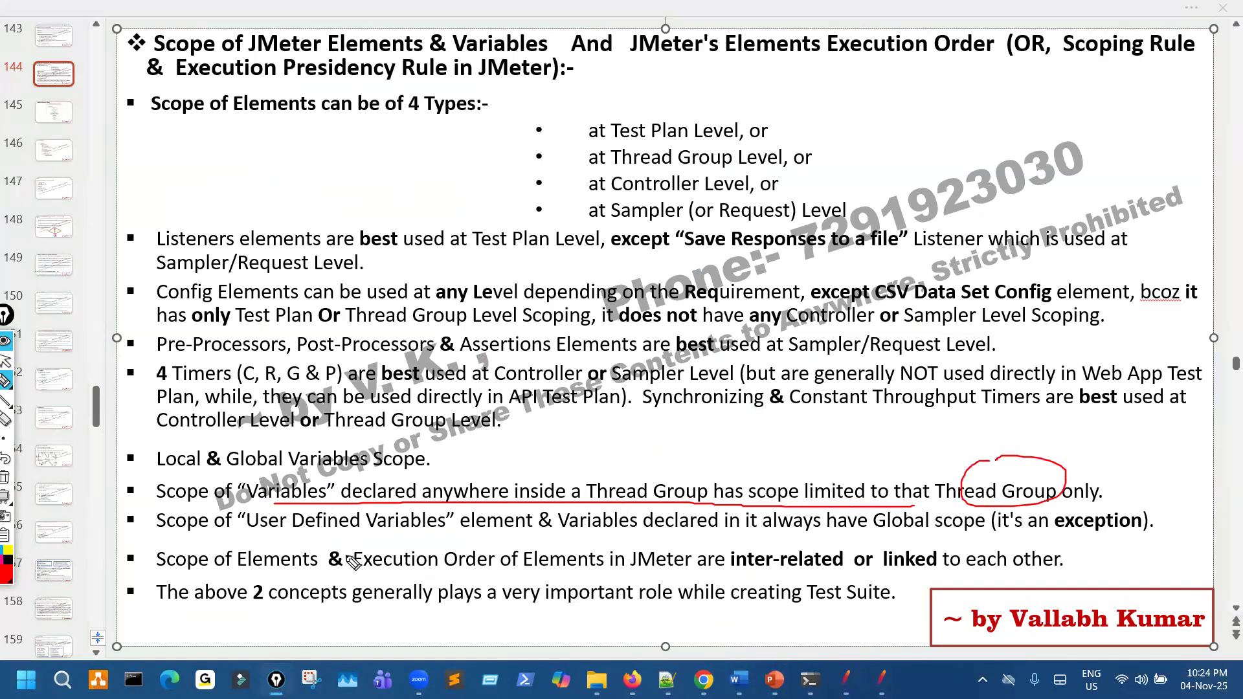
left_click_drag(674, 549, 360, 549)
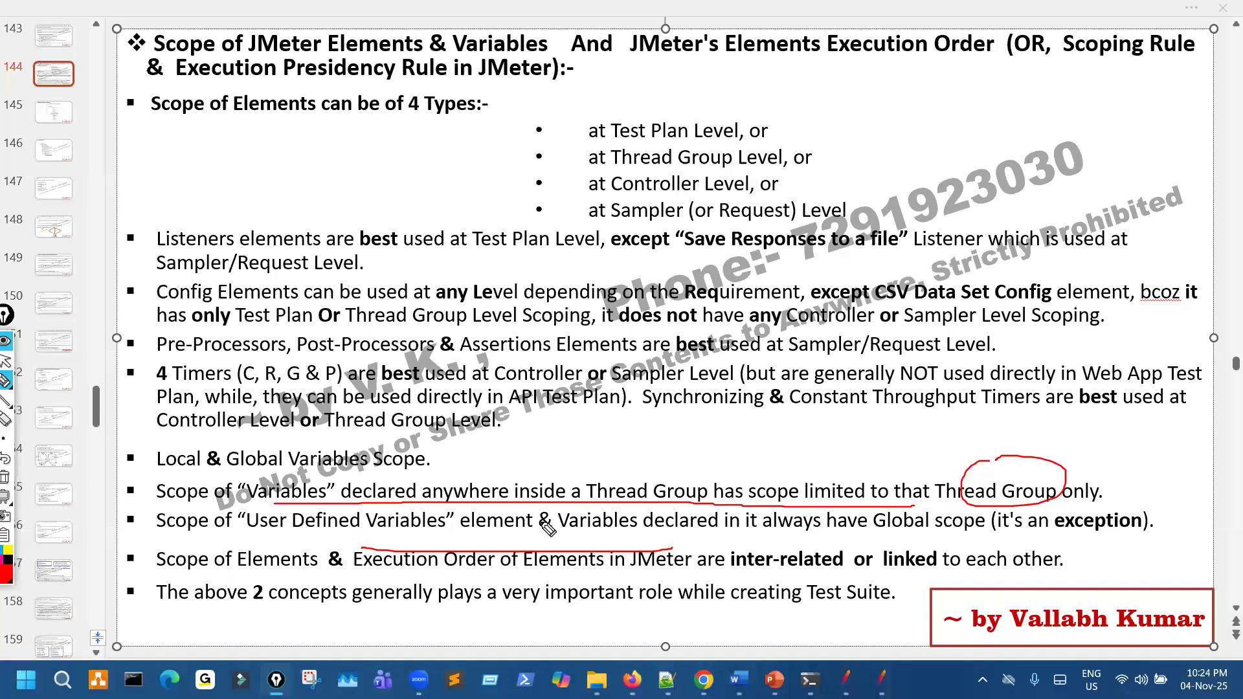
left_click_drag(653, 110, 688, 130)
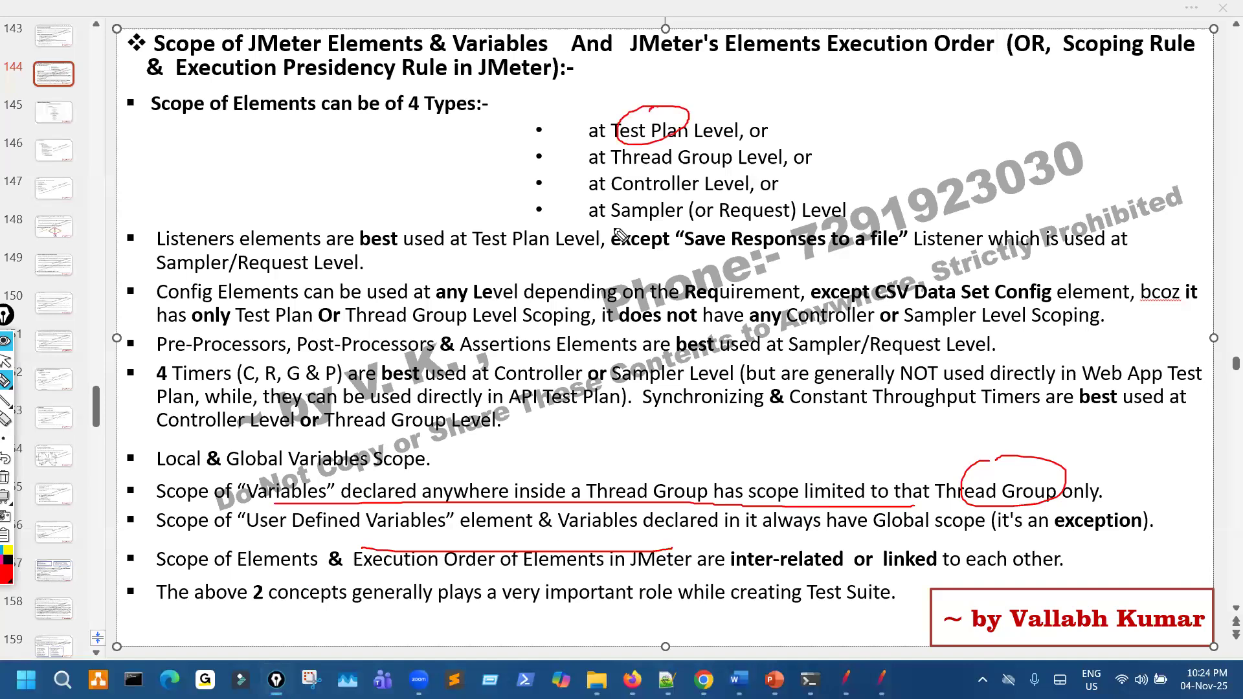
key("e")
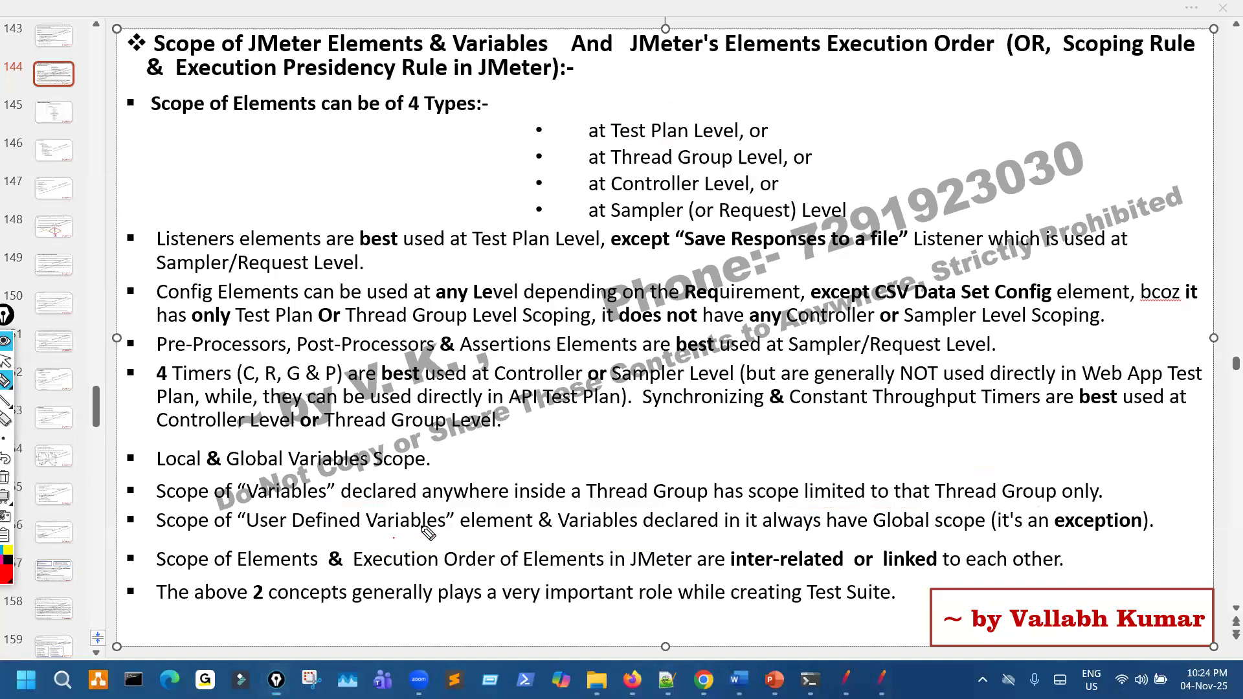
Step: Switch back to JMeter, open User Defined Variables and draw strokes over the variable names and beside both thread groups
left_click(845, 680)
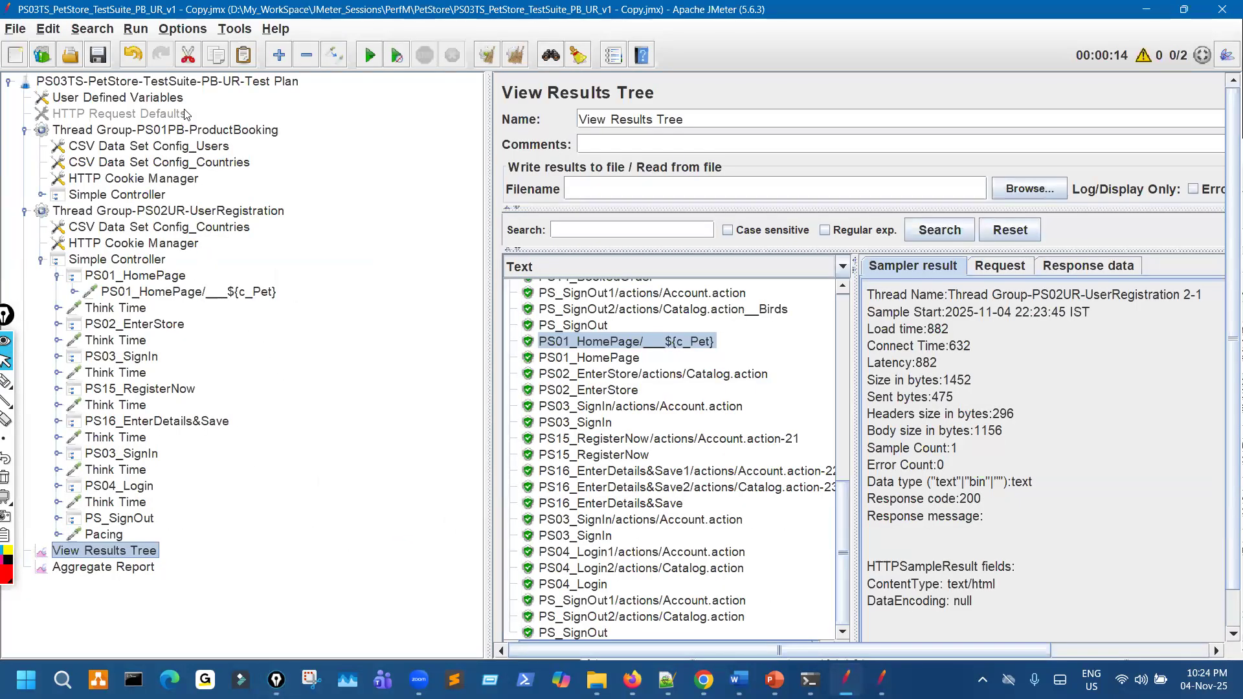
left_click(179, 98)
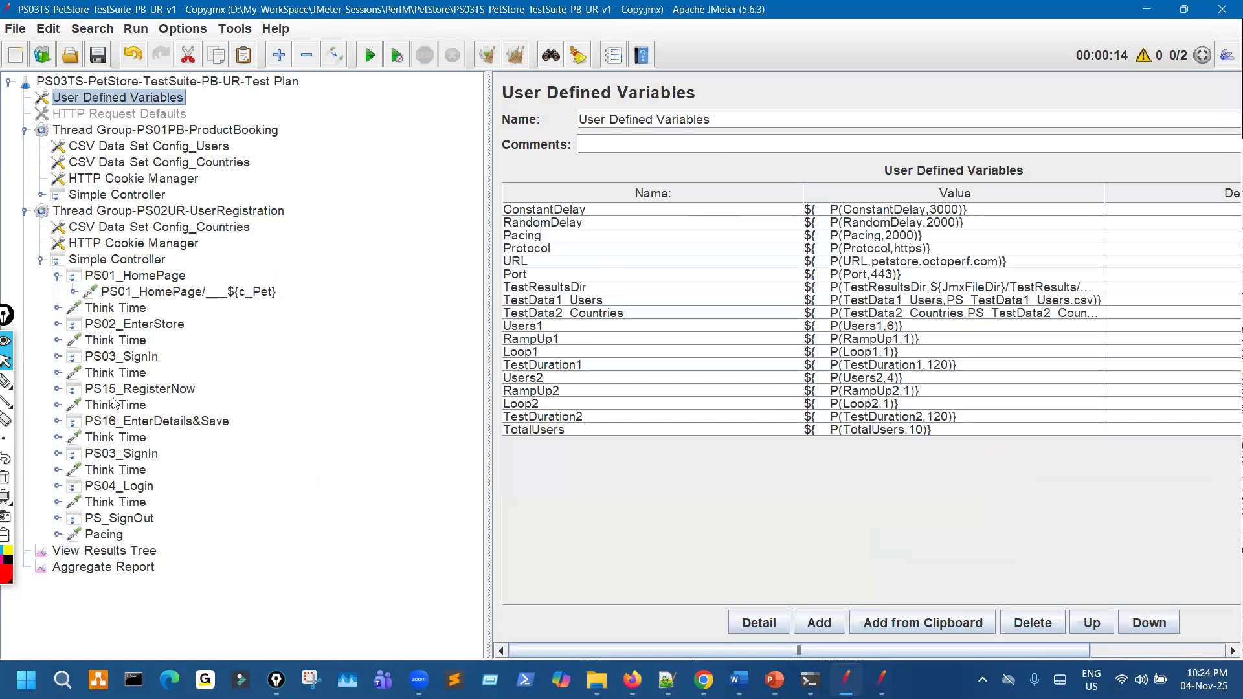
left_click(6, 382)
left_click_drag(531, 198, 575, 323)
left_click_drag(266, 162, 317, 145)
left_click_drag(289, 288, 324, 299)
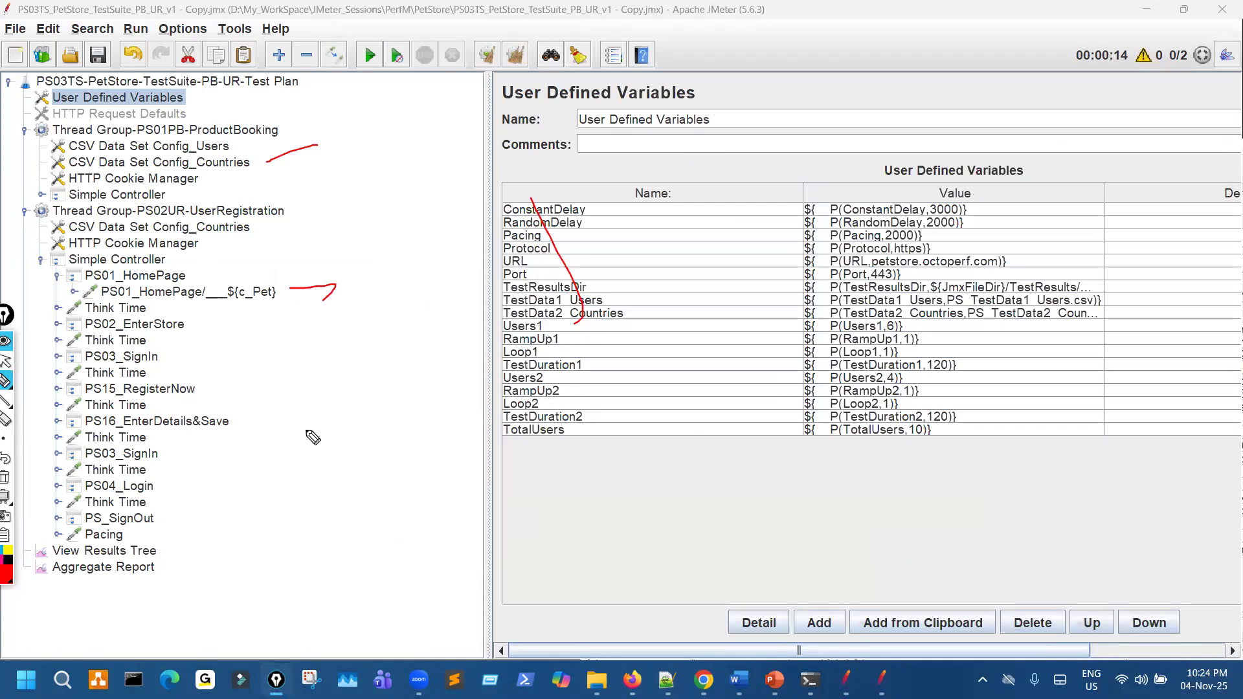
Step: Switch to the PowerPoint scope slide, underline "exception" and draw a loop over "User Defined Variables" in the global scope rule
left_click(6, 361)
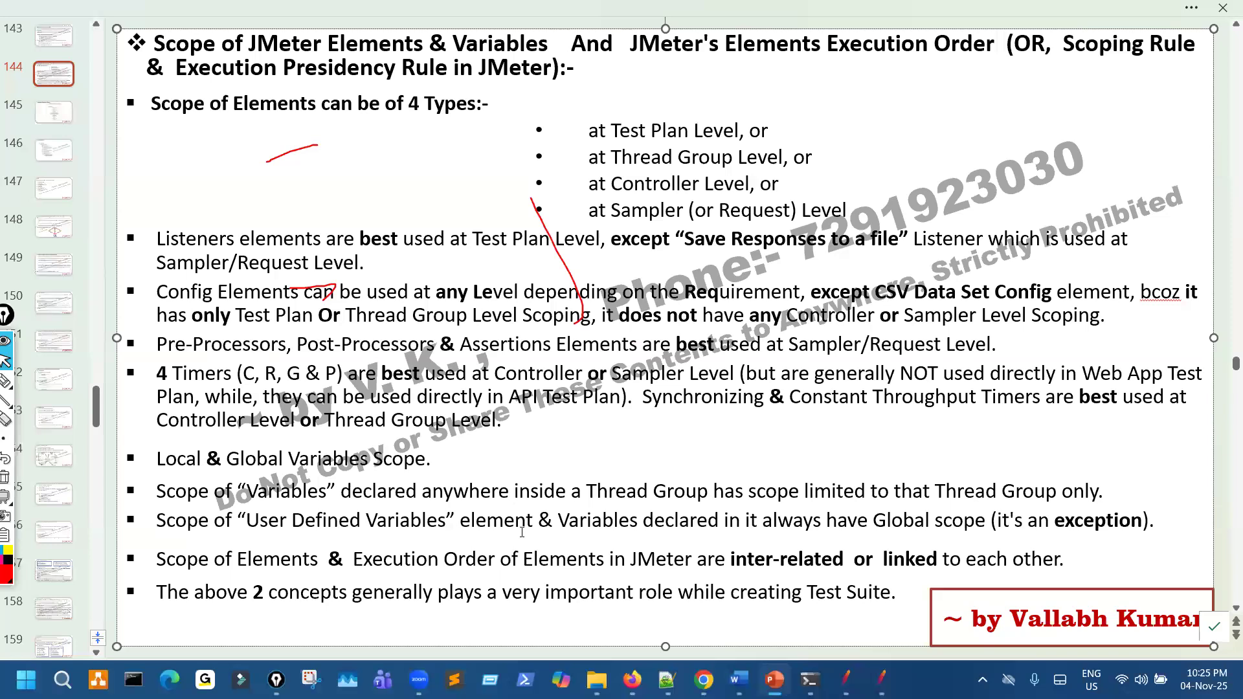
left_click(5, 380)
left_click_drag(1050, 538, 1099, 536)
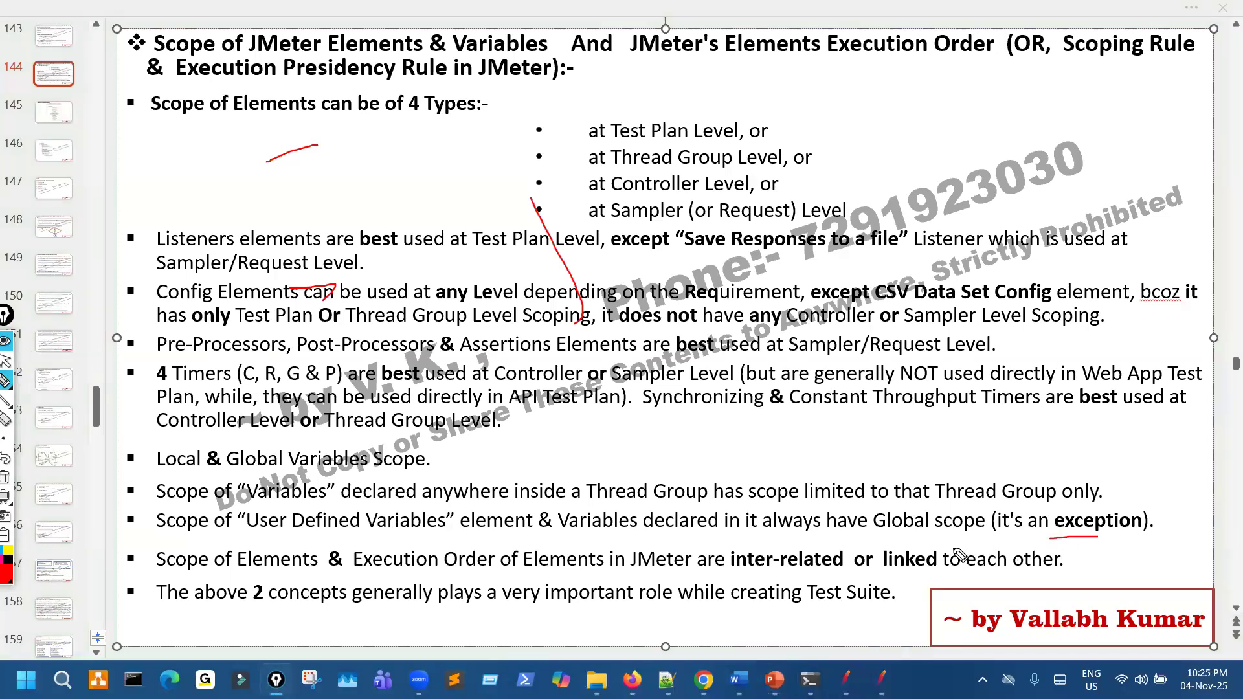
left_click_drag(317, 521, 314, 514)
Step: Switch back to JMeter, mark the User Defined Variables element and the thread groups with strokes, and clear all marks
left_click(5, 359)
left_click(845, 680)
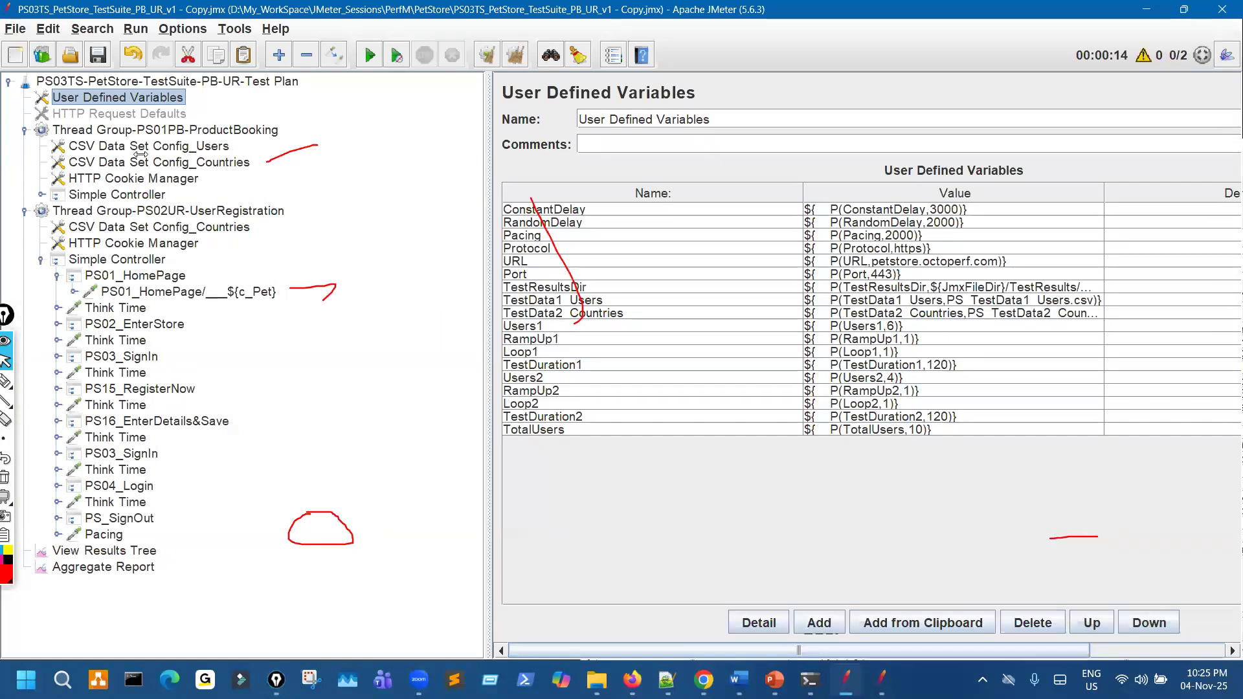
left_click(20, 383)
mouse_move(173, 82)
left_mouse_down()
mouse_move(194, 110)
mouse_move(259, 92)
left_mouse_up()
mouse_move(268, 162)
left_mouse_down()
mouse_move(327, 285)
mouse_move(279, 277)
left_mouse_up()
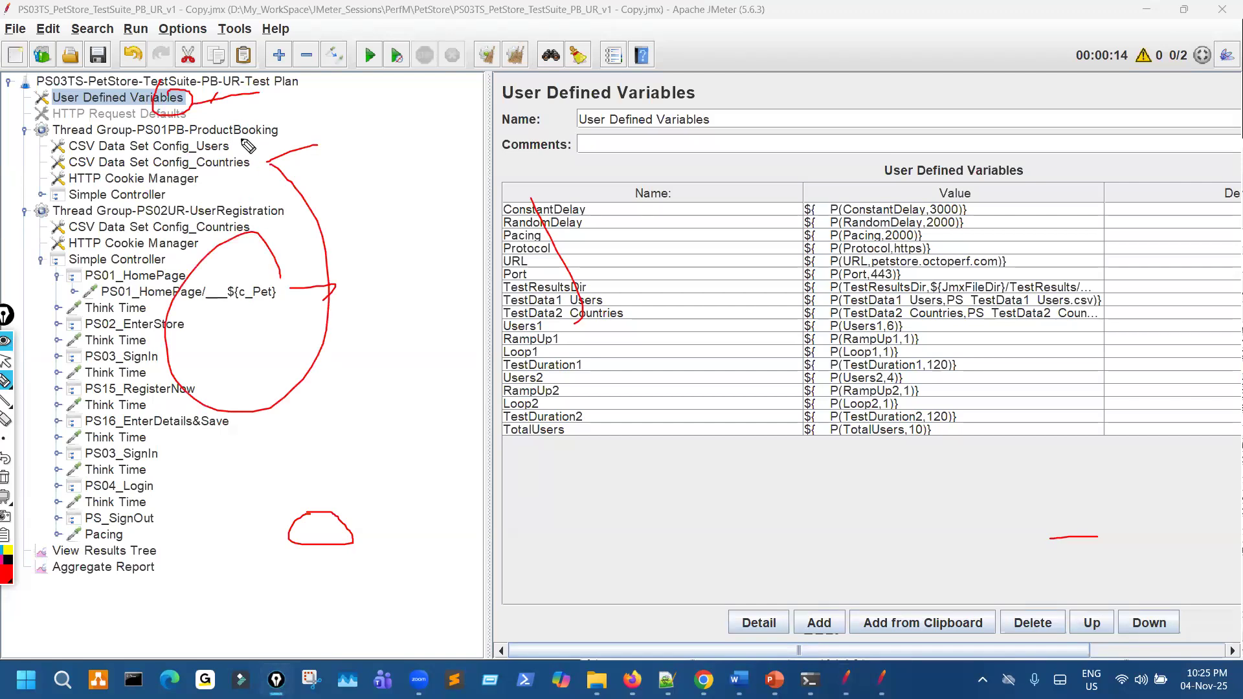
left_click_drag(259, 100, 262, 123)
mouse_move(334, 87)
left_mouse_down()
mouse_move(363, 120)
mouse_move(376, 111)
left_mouse_up()
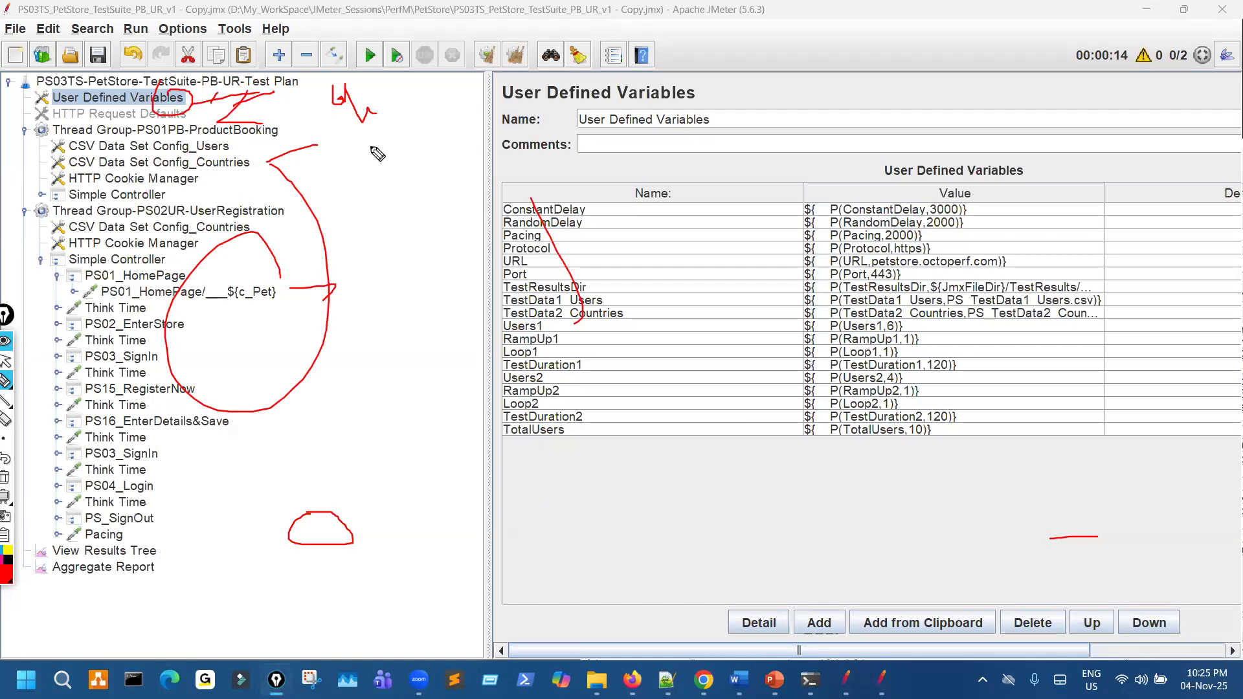
key("Escape")
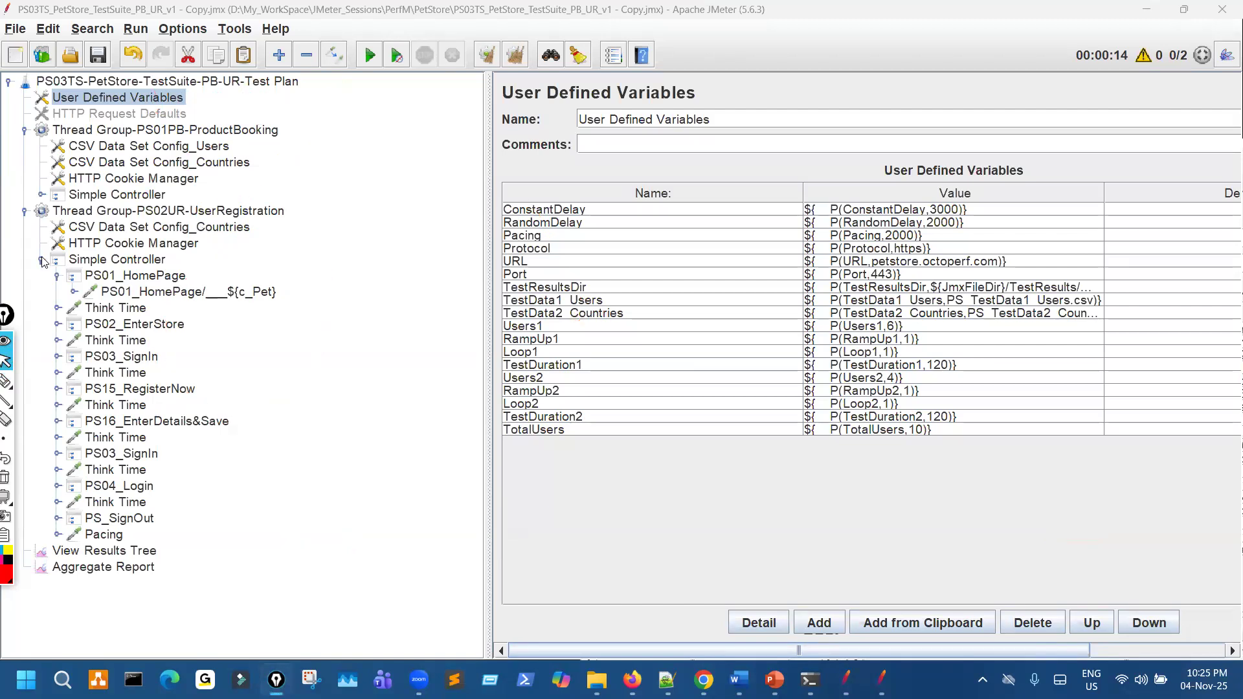
Step: Collapse both thread groups and cut the User Defined Variables element from the test plan level
left_click(41, 260)
left_click(24, 210)
left_click(24, 131)
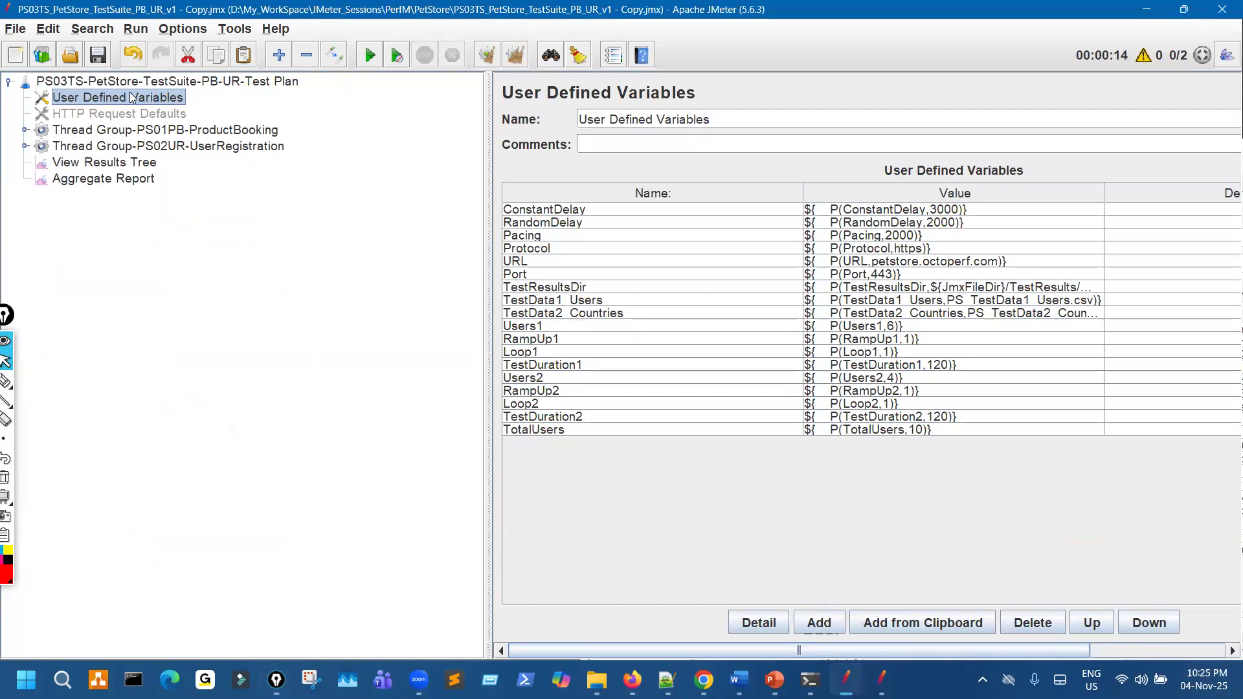
key("Delete")
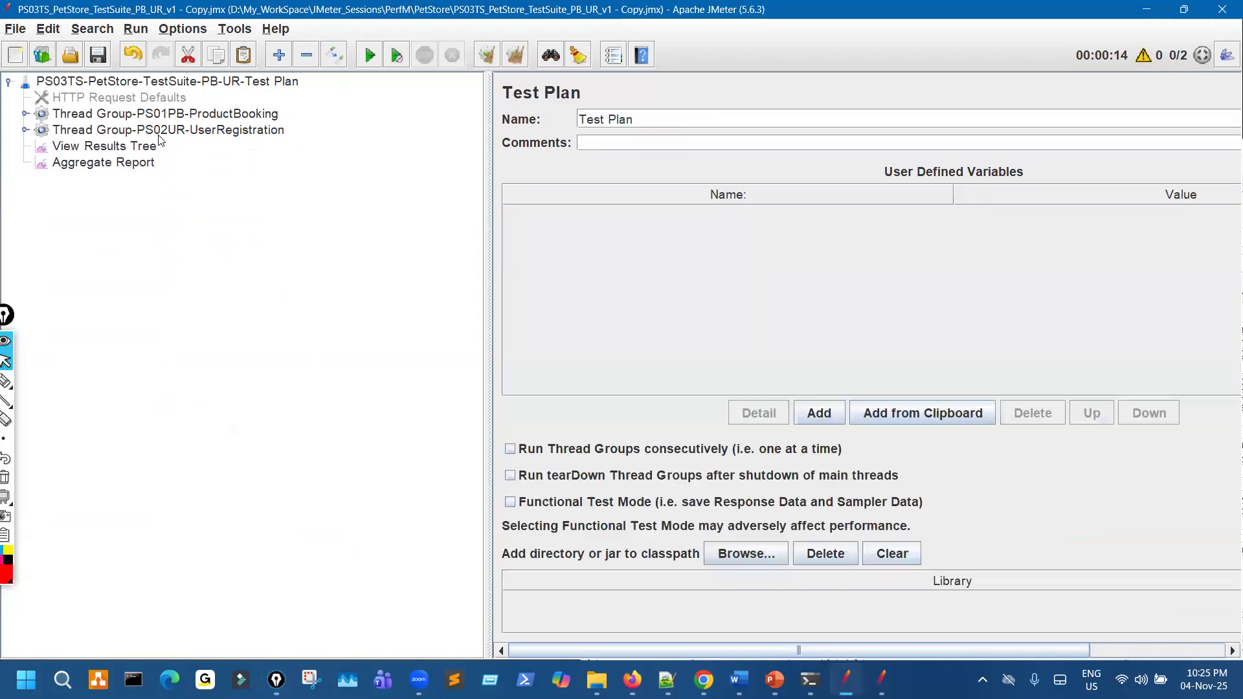
Step: Paste User Defined Variables under the PS02_EnterStore/actions/Catalog.action sampler in the PS01PB-ProductBooking thread group
left_click(25, 114)
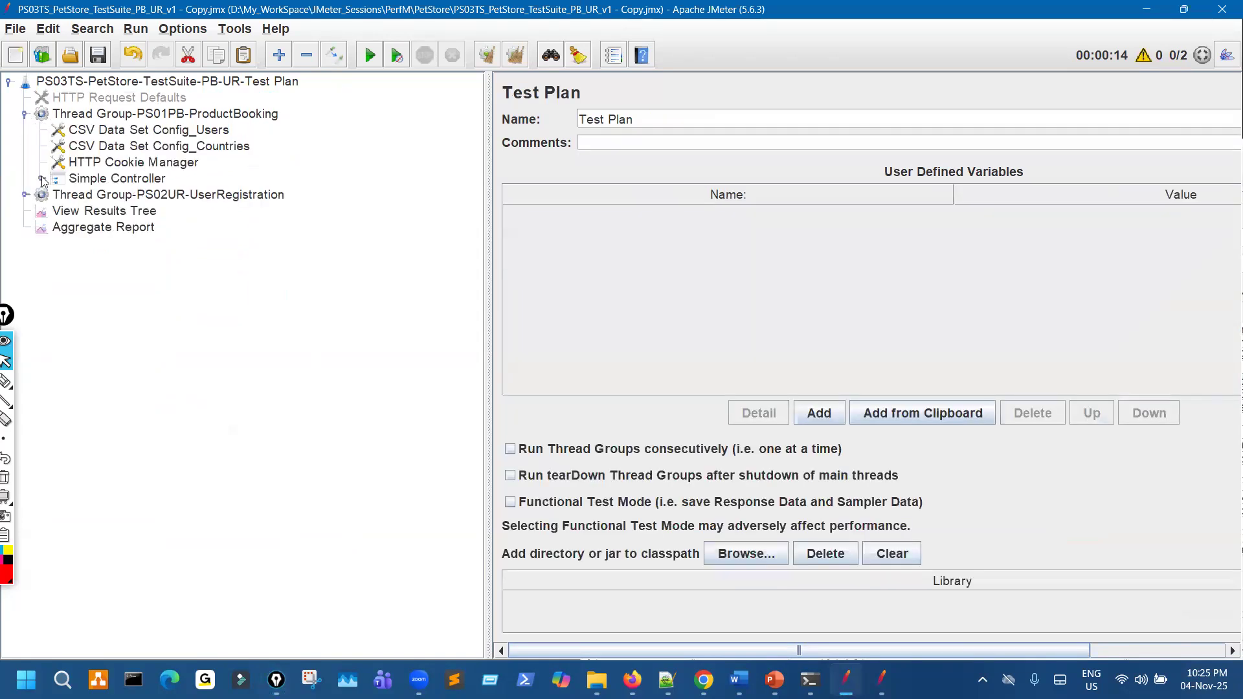
left_click(42, 179)
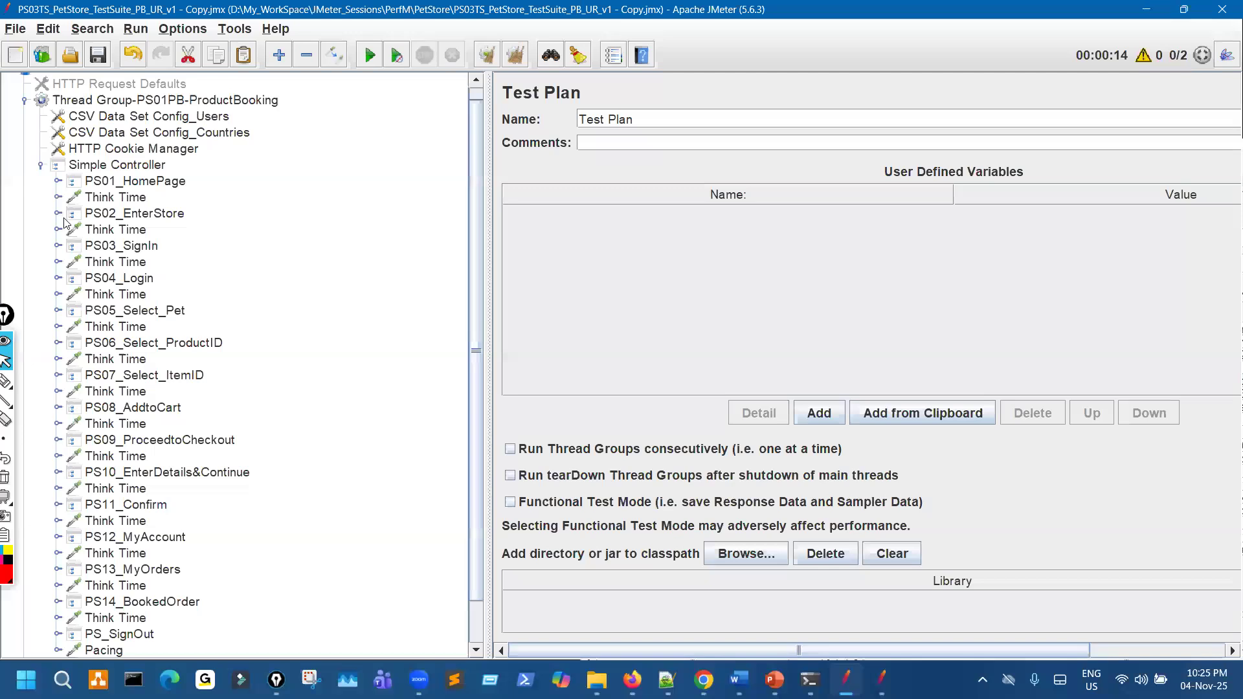
left_click(58, 213)
left_click(195, 230)
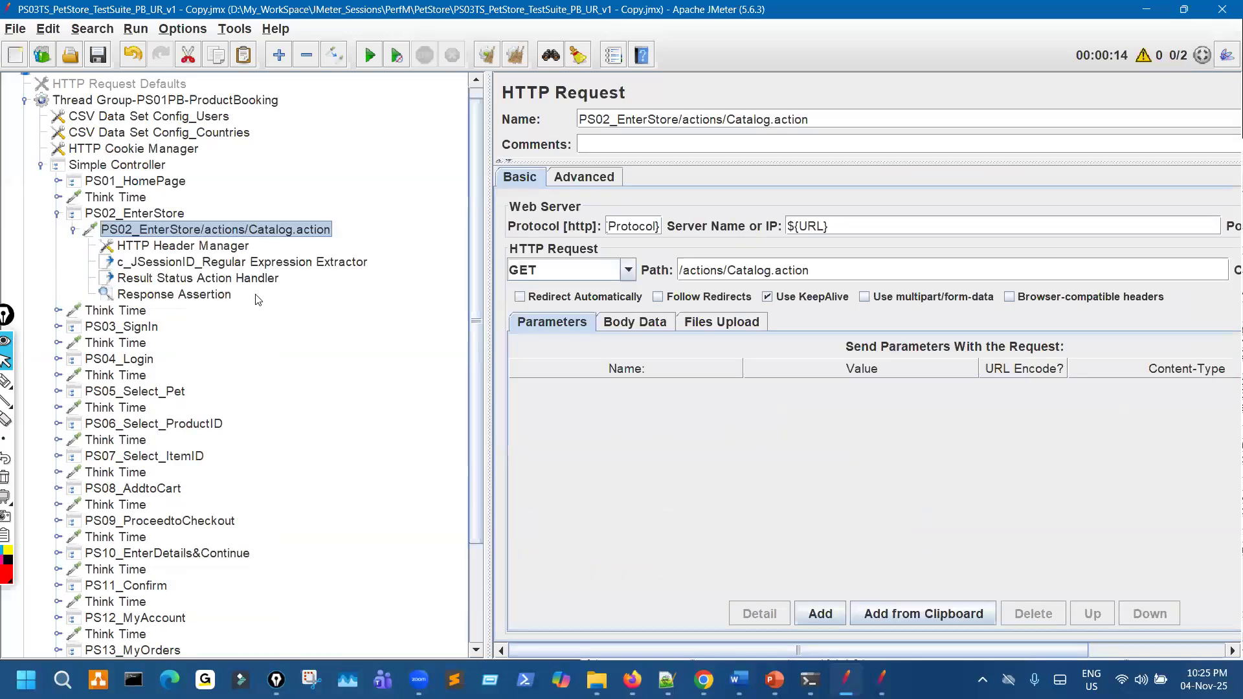
key("ctrl+v")
Step: Circle the pasted User Defined Variables element, open it, and draw loops over its values and the parent sampler
key("ctrl+shift+3")
mouse_move(214, 302)
left_mouse_down()
mouse_move(226, 305)
mouse_move(211, 301)
left_mouse_up()
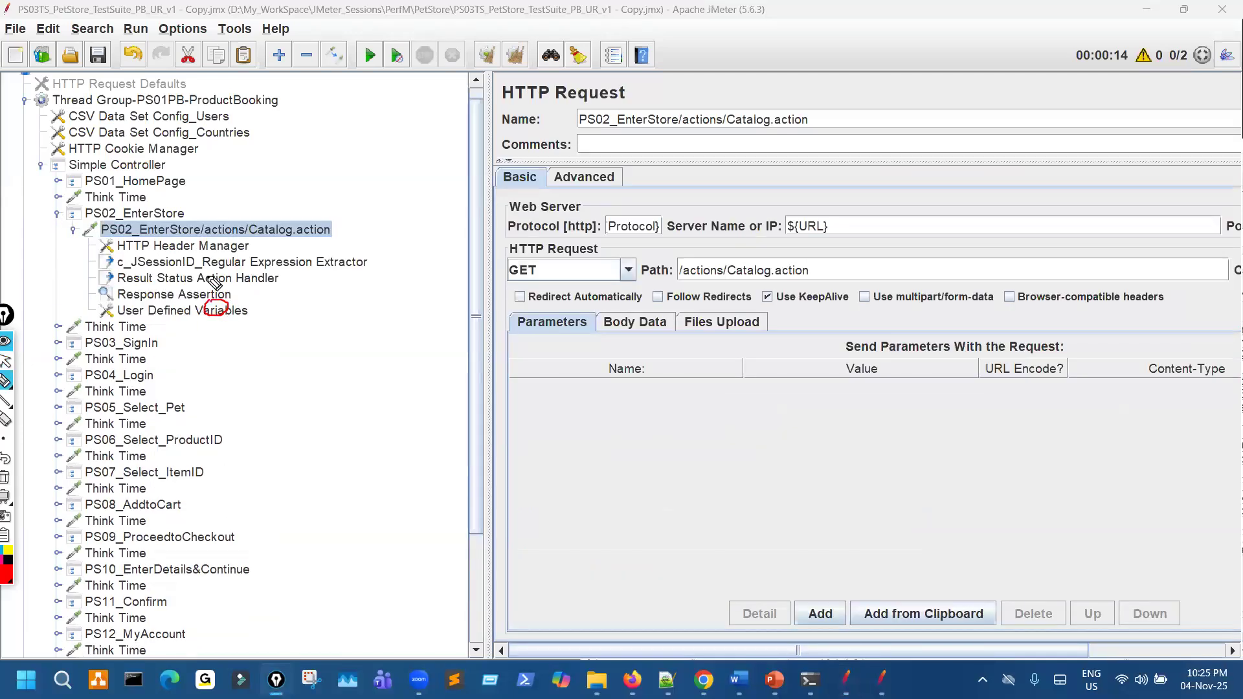
key("ctrl+shift+2")
left_click(238, 312)
key("ctrl+shift+3")
left_click_drag(766, 223, 751, 312)
mouse_move(233, 253)
left_mouse_down()
mouse_move(242, 235)
mouse_move(167, 298)
mouse_move(261, 239)
left_mouse_up()
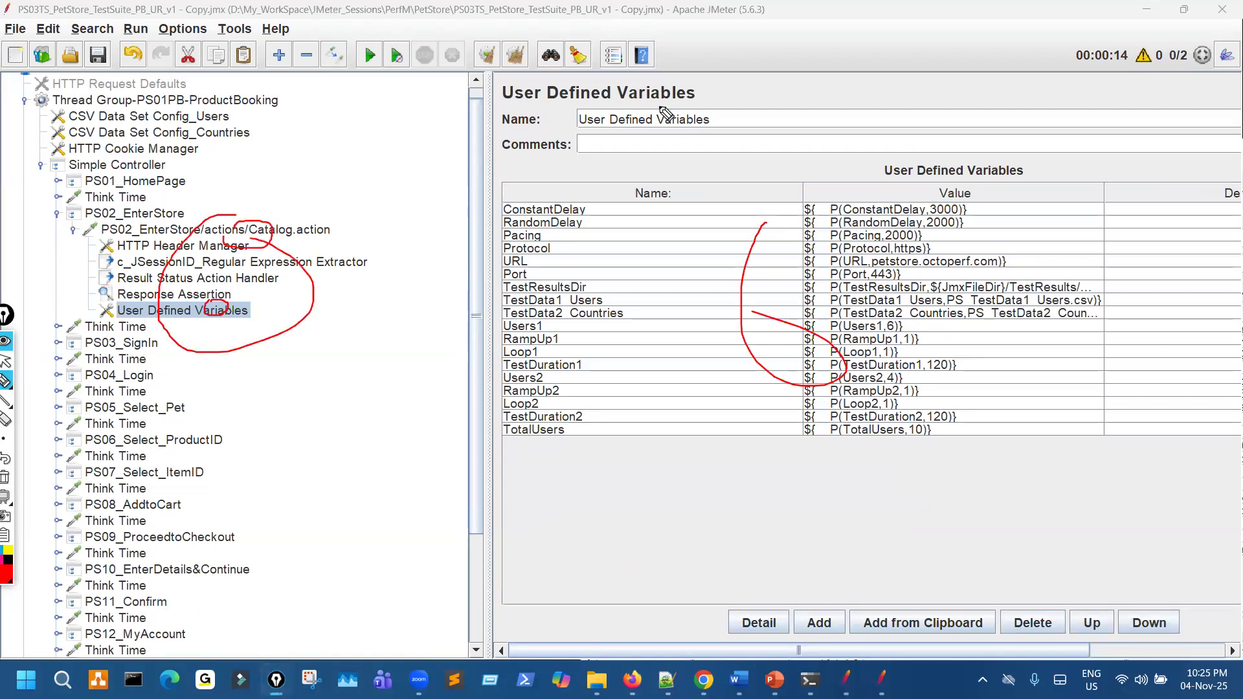
Step: Draw strokes over the User Defined Variables name and values, beside the pasted element and across the thread group's config elements
left_click_drag(607, 133, 684, 118)
left_click_drag(618, 163, 670, 149)
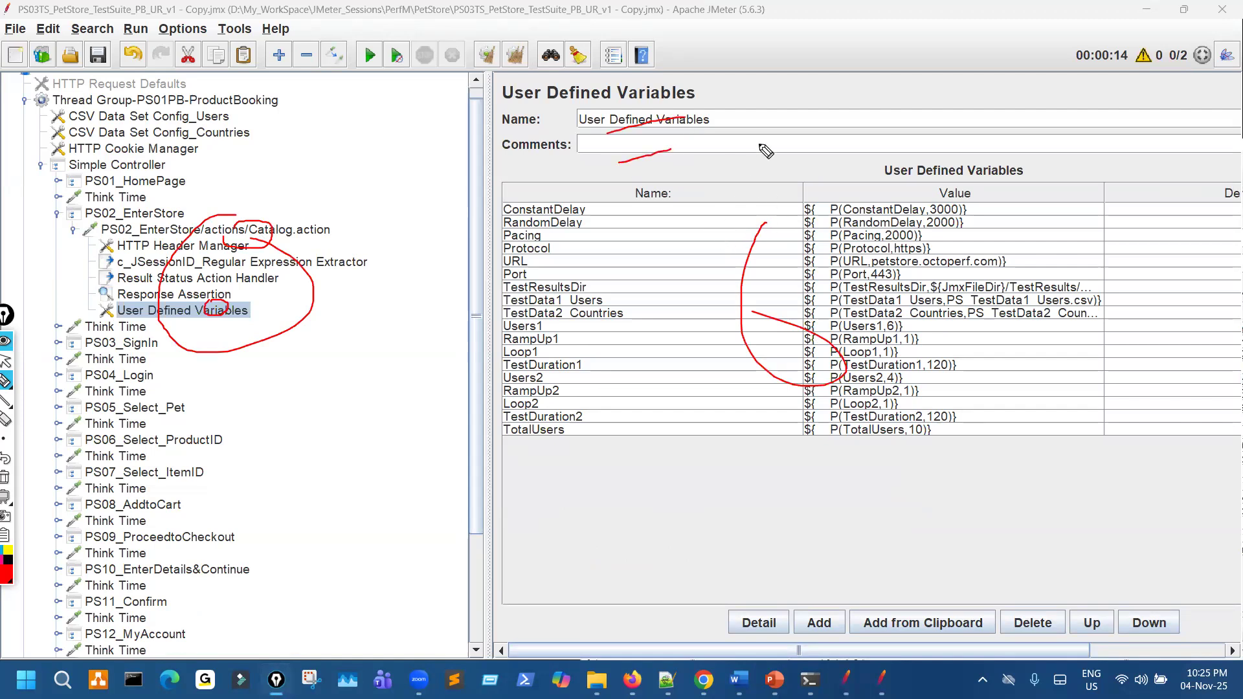
left_click_drag(803, 73, 845, 176)
mouse_move(845, 78)
left_mouse_down()
mouse_move(906, 116)
mouse_move(867, 120)
left_mouse_up()
left_click_drag(250, 323, 274, 307)
mouse_move(833, 201)
left_mouse_down()
mouse_move(894, 348)
mouse_move(815, 275)
left_mouse_up()
left_click_drag(177, 166, 197, 127)
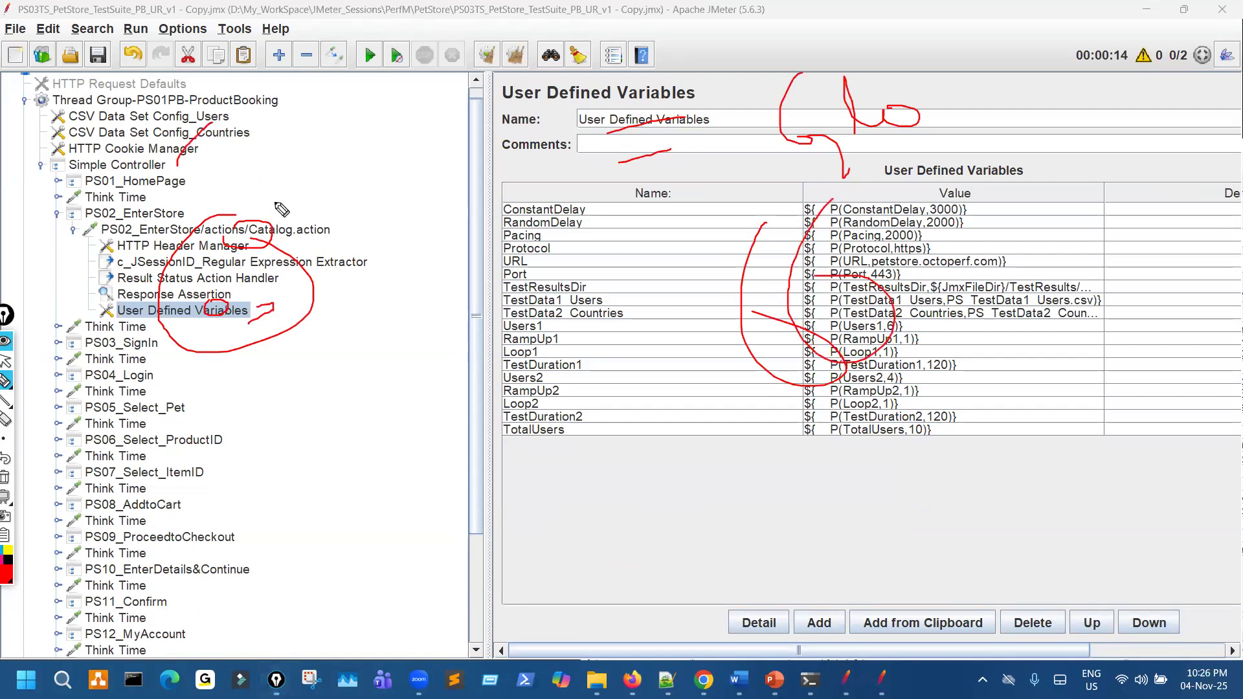
Step: View the Test Plan settings, open View Results Tree, clear the old results and run the test
key("ctrl+shift+2")
scroll(241, 163, "up", 1)
left_click(222, 82)
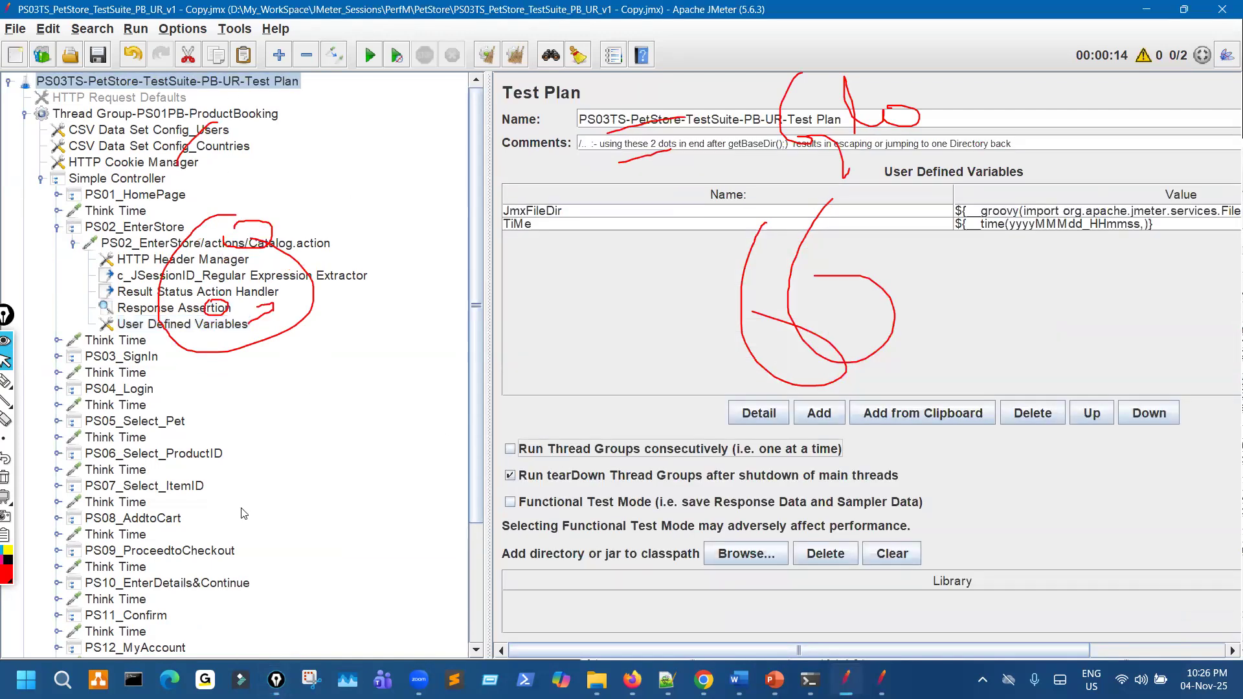
scroll(138, 641, "down", 3)
left_click(103, 634)
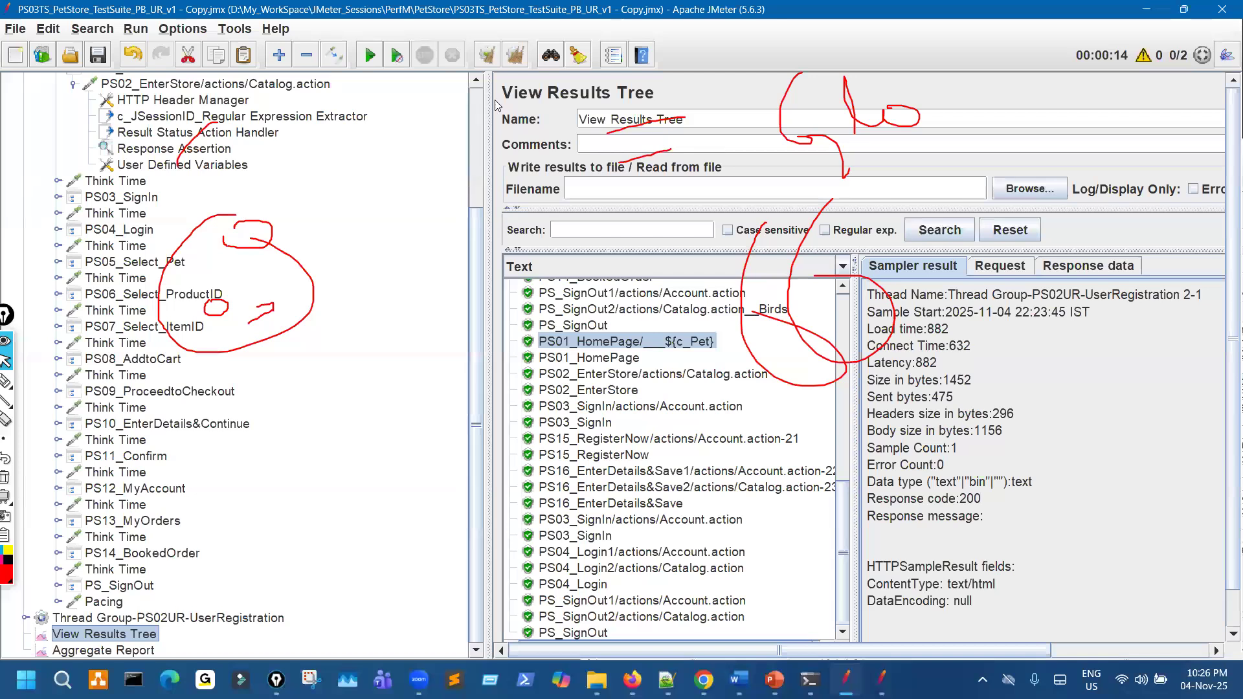
left_click(516, 57)
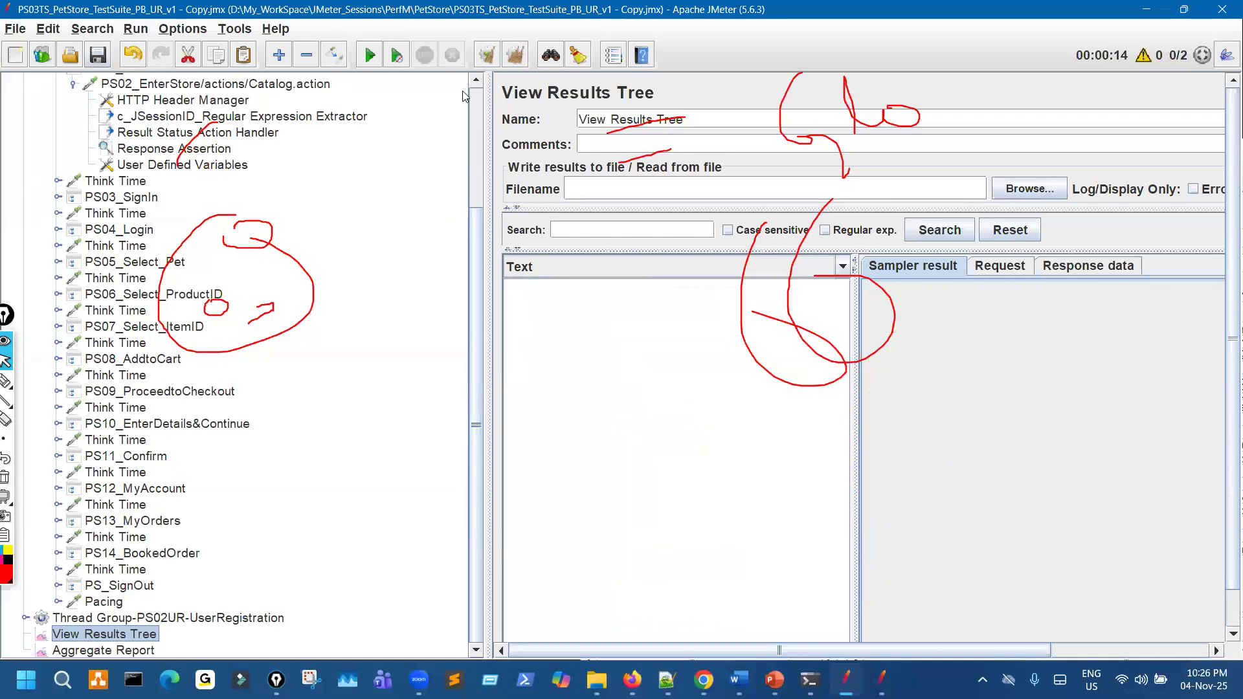
left_click(398, 58)
Step: Mark the running thread counter and the sampler results, clear the marks and check the results down to the last one
left_click_drag(1171, 41, 1204, 39)
left_click_drag(1150, 109, 1115, 138)
left_click_drag(688, 308, 704, 591)
key("Escape")
key("Escape")
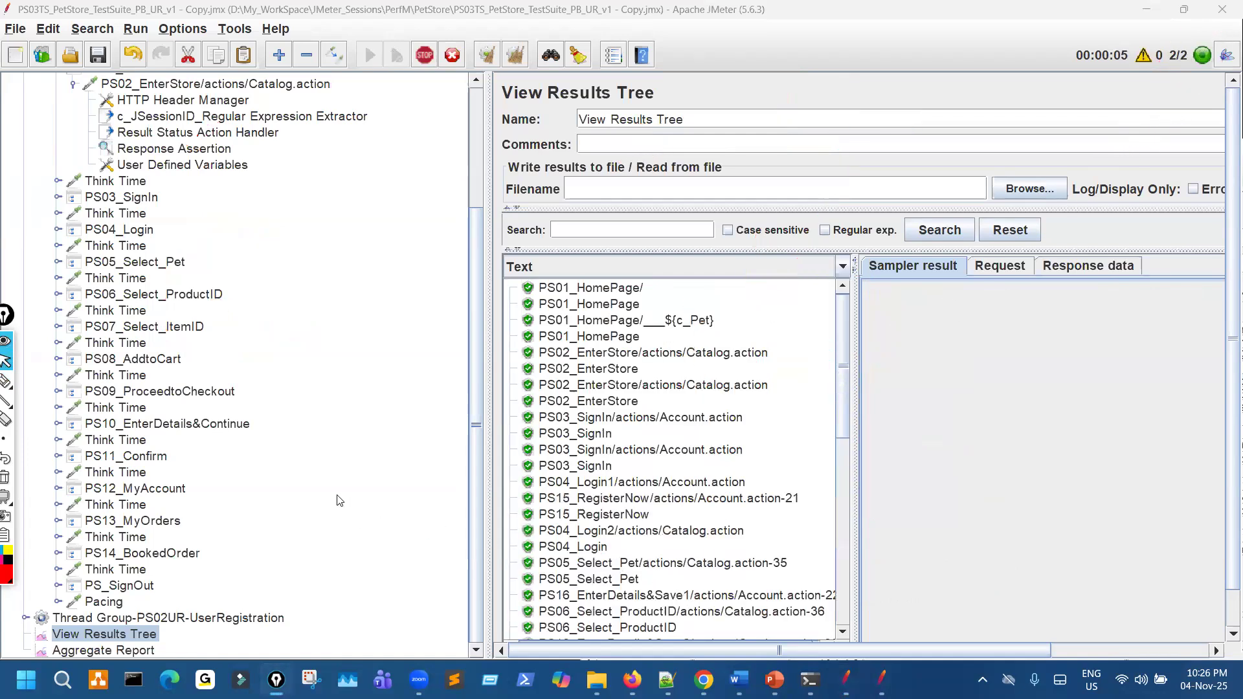
left_click_drag(852, 474, 848, 468)
left_click_drag(840, 419, 859, 631)
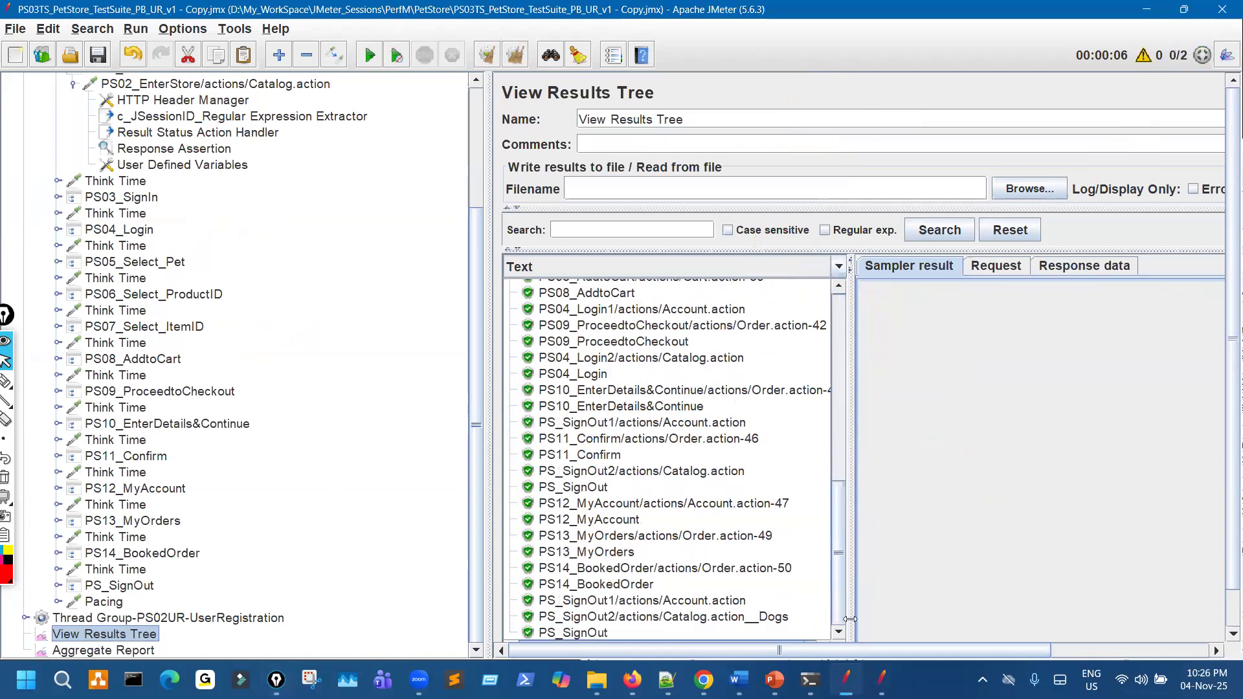
Step: Open User Defined Variables under the PS02_EnterStore sampler and mark the element, its values and the parent sampler
scroll(215, 405, "up", 3)
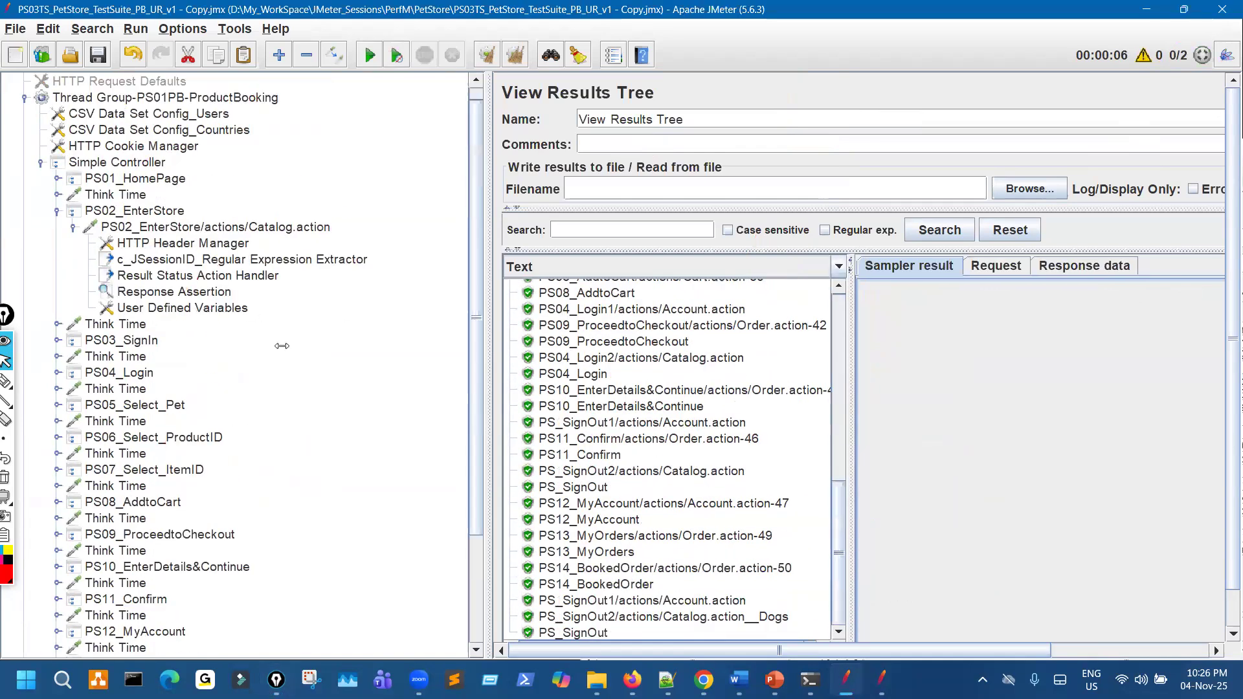
left_click(183, 307)
left_click(5, 382)
left_click_drag(167, 316, 214, 308)
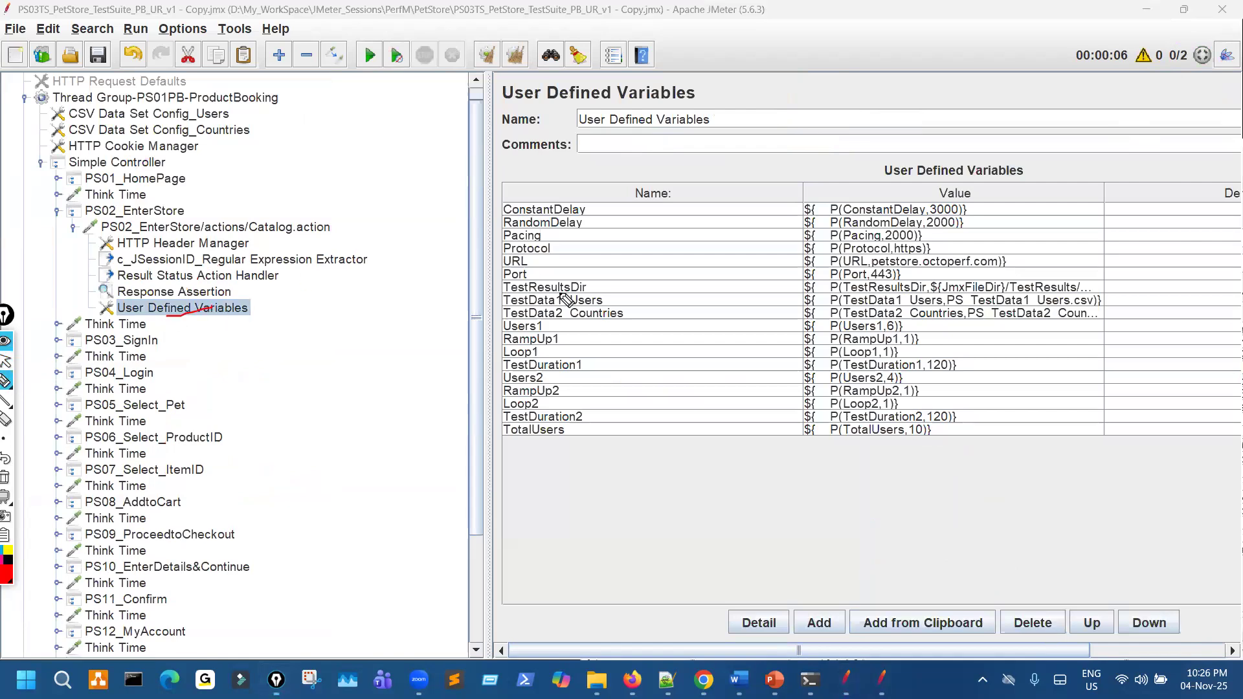
left_click_drag(817, 208, 815, 259)
mouse_move(230, 220)
left_mouse_down()
mouse_move(266, 318)
mouse_move(300, 242)
left_mouse_up()
mouse_move(318, 222)
left_mouse_down()
mouse_move(360, 207)
mouse_move(383, 215)
left_mouse_up()
Step: Draw strokes over PS06_Select_ProductID to PS08_AddtoCart and the variable values, loop the User Defined Variables element, and clear the marks
left_click_drag(150, 420, 170, 473)
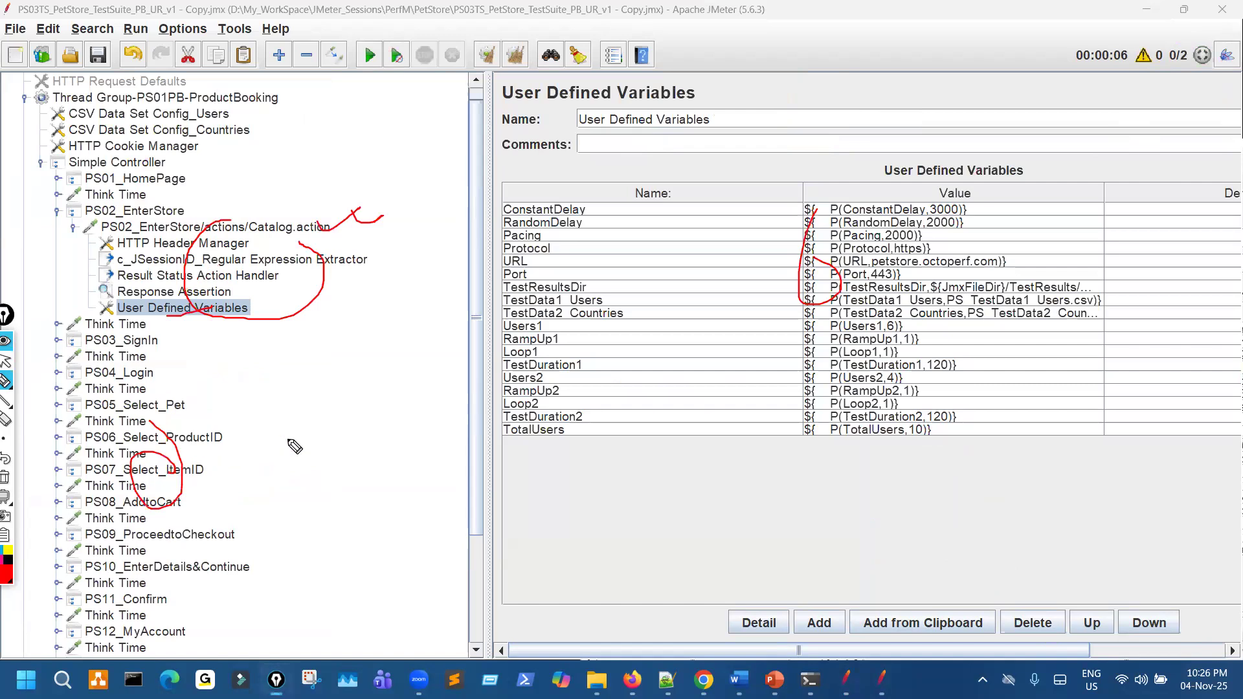
left_click_drag(795, 227, 800, 299)
left_click_drag(764, 288, 800, 288)
left_click_drag(155, 424, 161, 510)
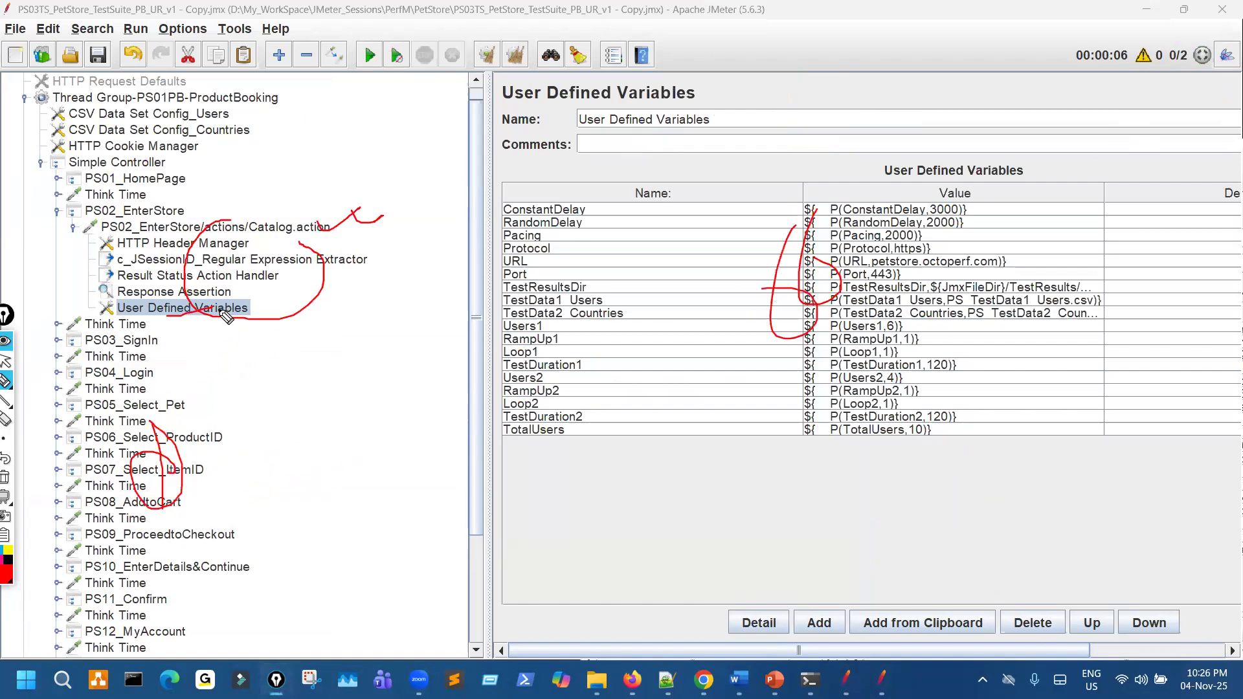
mouse_move(174, 317)
left_mouse_down()
mouse_move(196, 309)
mouse_move(197, 327)
left_mouse_up()
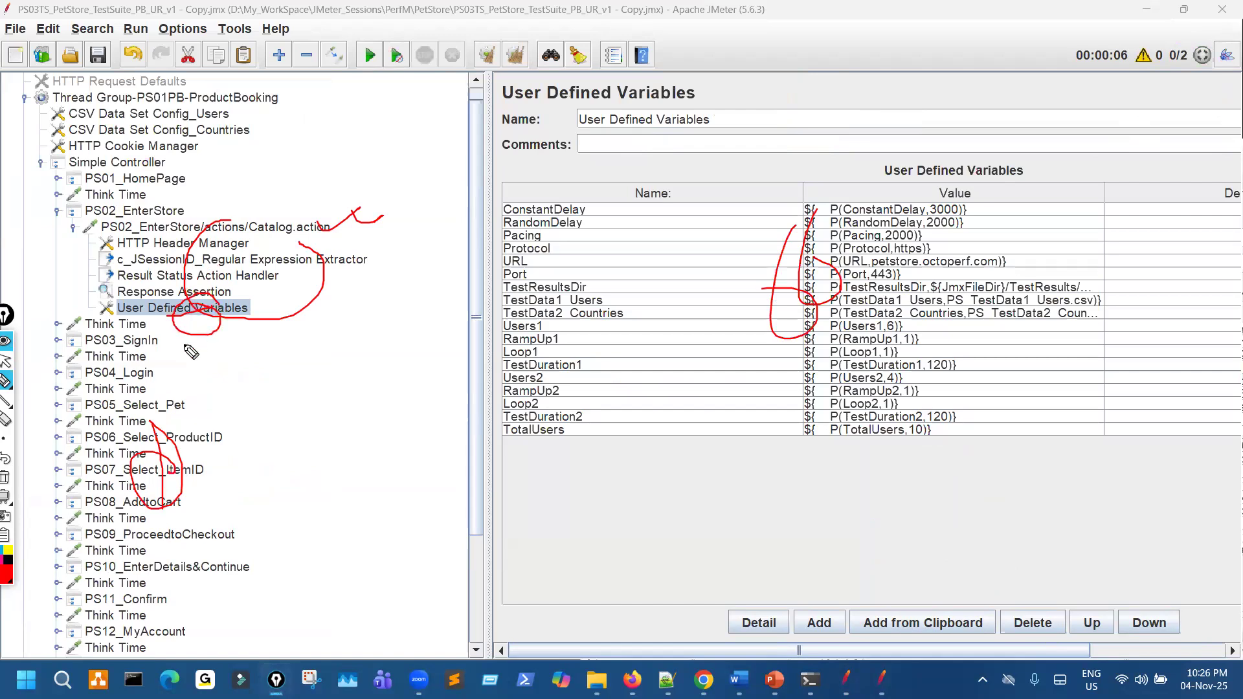
key("Escape")
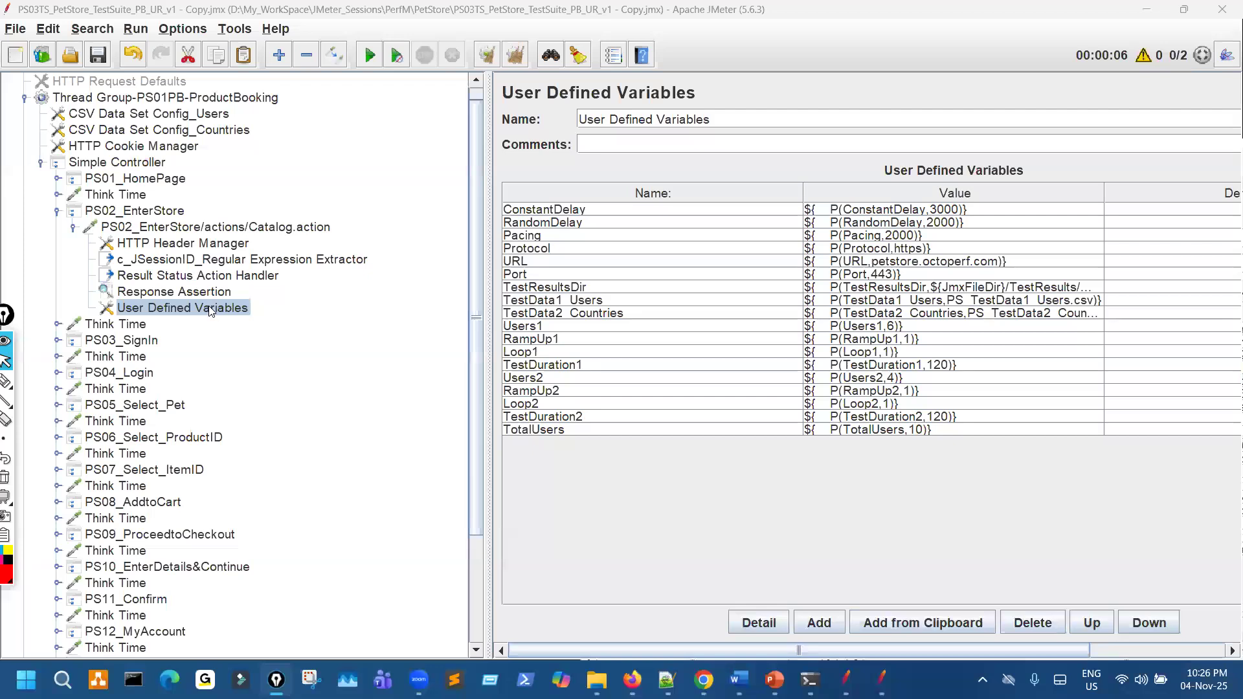
Step: Open the Test Plan element, circle its User Defined Variables table and draw an arrow pointing to the circle
scroll(217, 171, "up", 1)
left_click(167, 81)
left_click(5, 380)
left_click_drag(958, 145, 1007, 301)
left_click_drag(1044, 174, 935, 143)
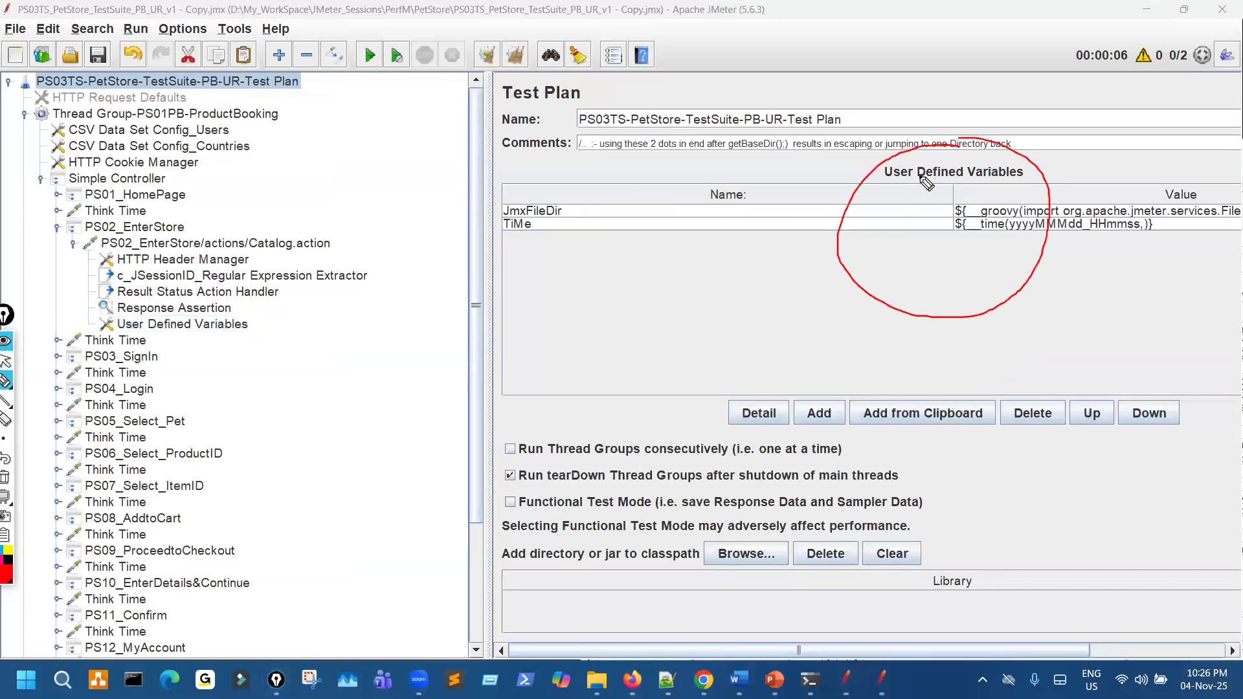
mouse_move(780, 317)
left_mouse_down()
mouse_move(832, 273)
mouse_move(830, 290)
left_mouse_up()
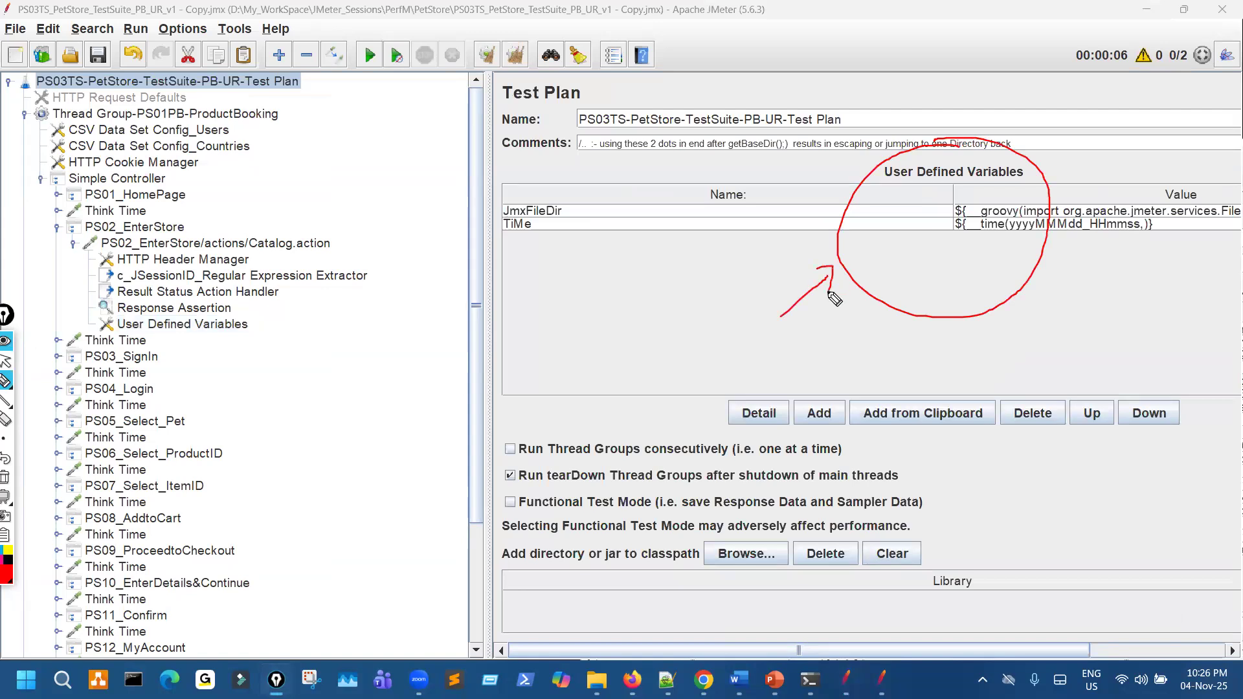
Step: Underline the Test Plan node, circle its variables table again, draw a stroke down the samplers, and clear all marks
left_click_drag(289, 90, 340, 74)
mouse_move(952, 137)
left_mouse_down()
mouse_move(1020, 331)
mouse_move(999, 239)
mouse_move(948, 229)
left_mouse_up()
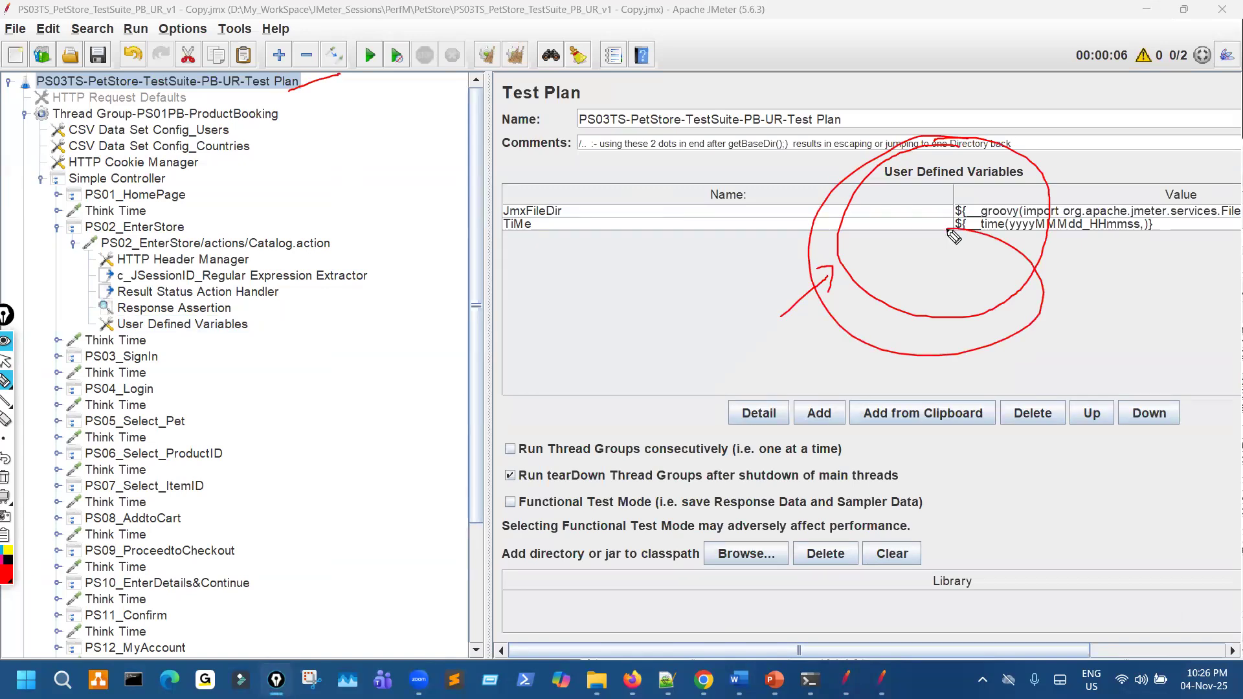
mouse_move(226, 218)
left_mouse_down()
mouse_move(296, 468)
mouse_move(319, 369)
left_mouse_up()
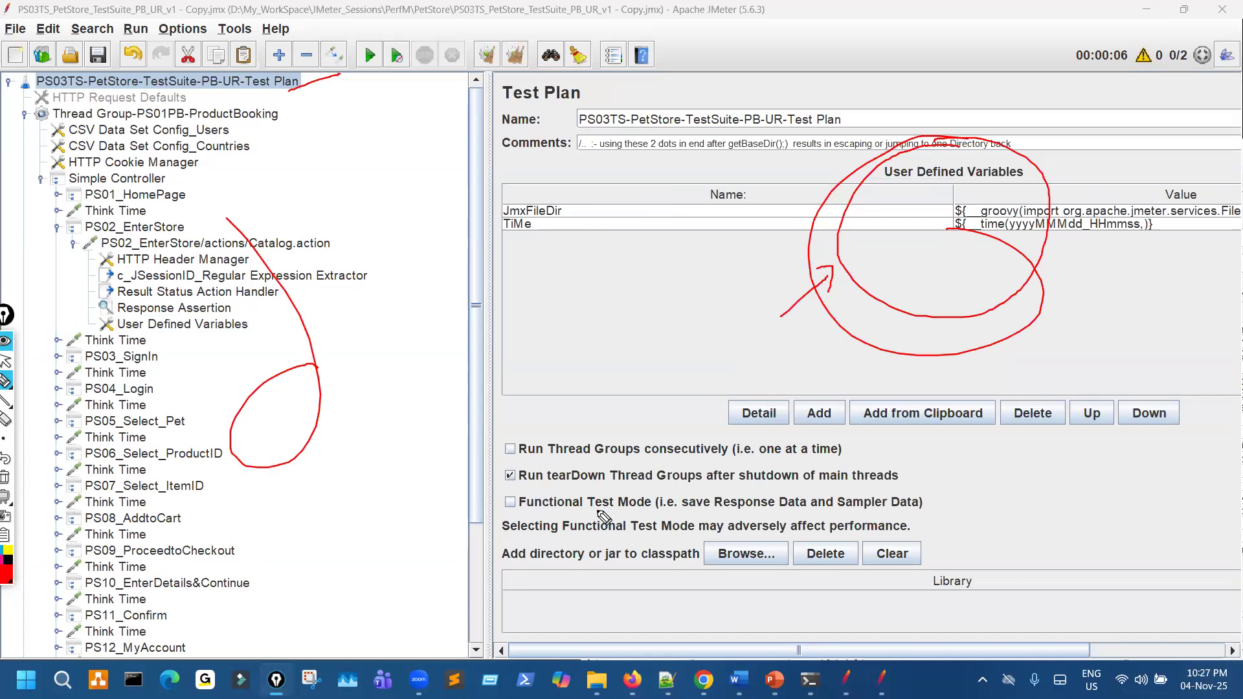
left_click_drag(592, 270, 644, 276)
key("ctrl+shift+c")
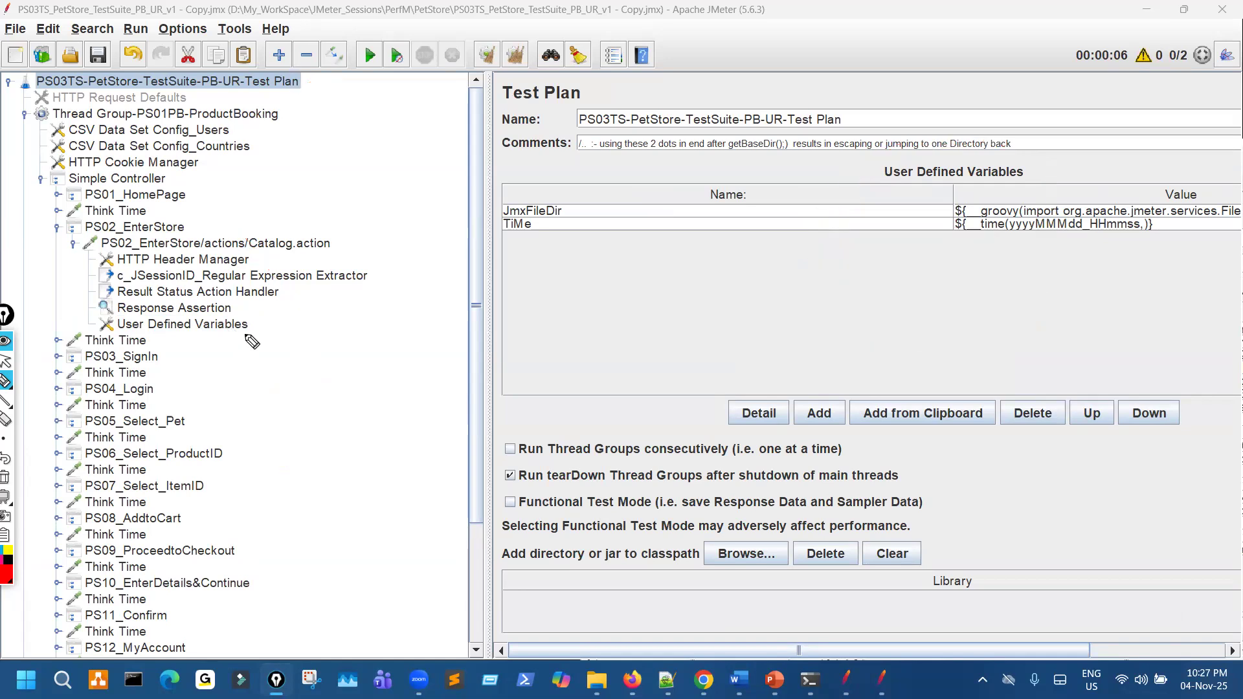
Step: Cut User Defined Variables from the PS02_EnterStore sampler and collapse PS02_EnterStore and the Simple Controller
key("ctrl+shift+1")
left_click(242, 324)
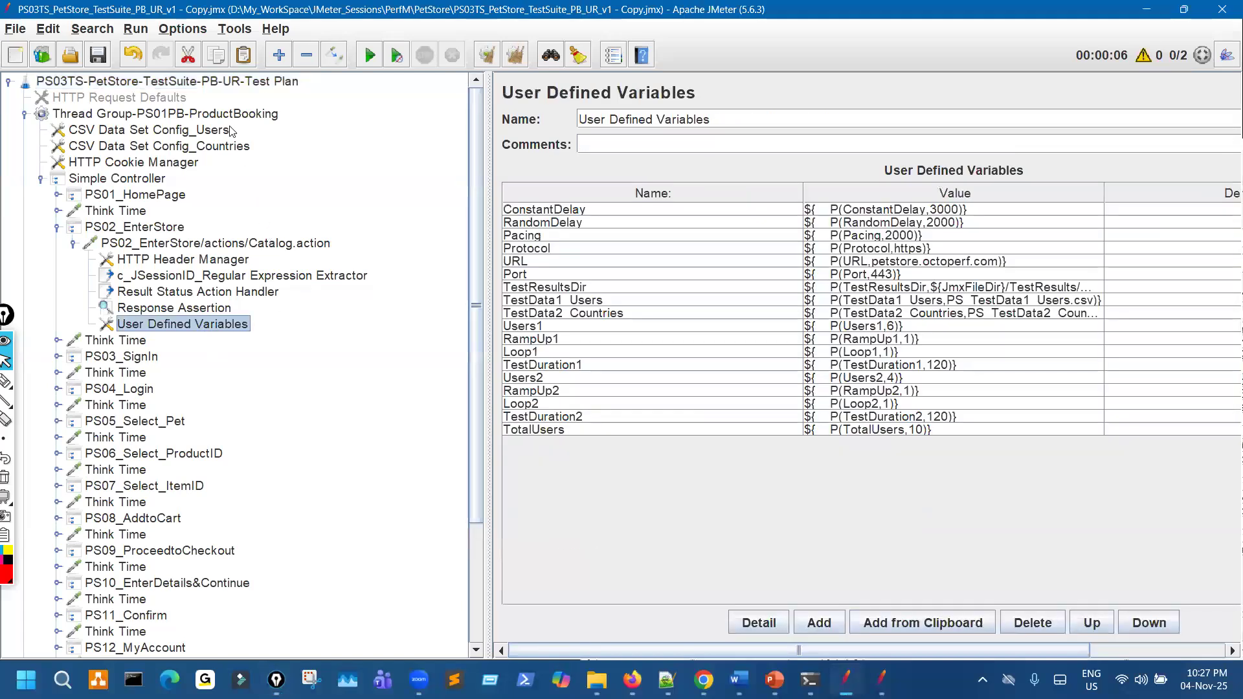
left_click(200, 63)
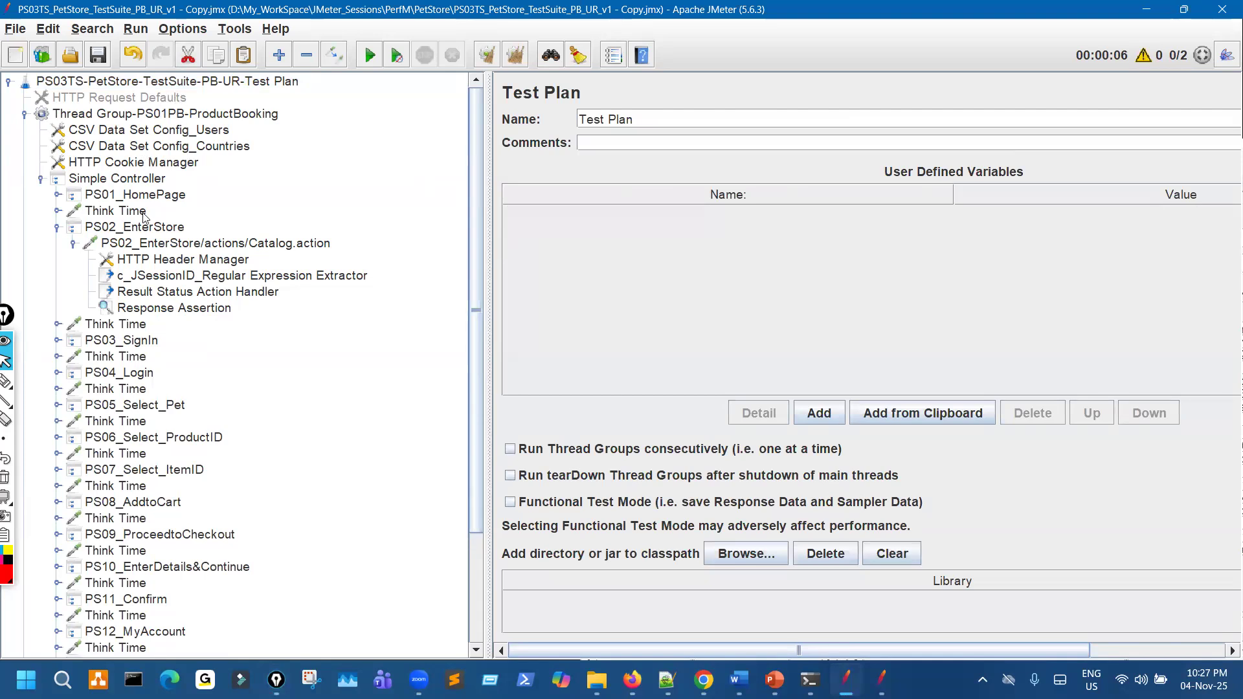
left_click(57, 227)
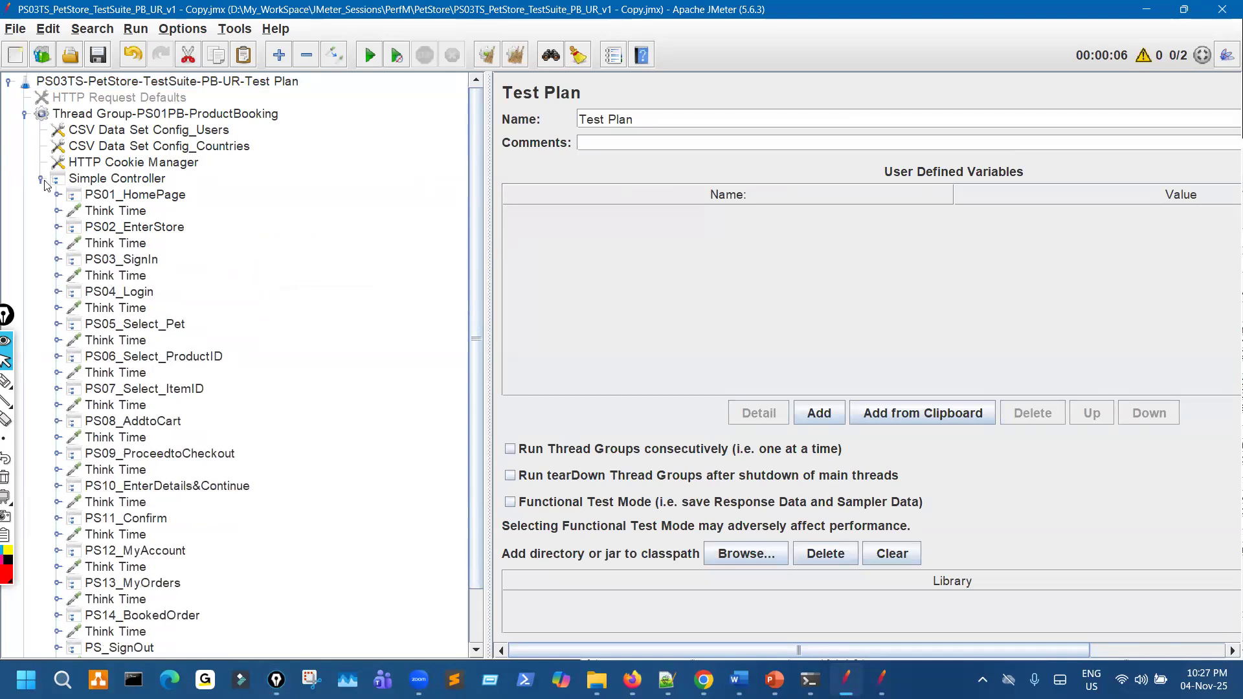
left_click(43, 181)
Step: Circle the ends of the CSV Data Set Config names, draw a loop over the Thread Group-PS02UR-UserRegistration area, and clear the marks
mouse_move(230, 129)
left_mouse_down()
mouse_move(250, 162)
mouse_move(217, 144)
left_mouse_up()
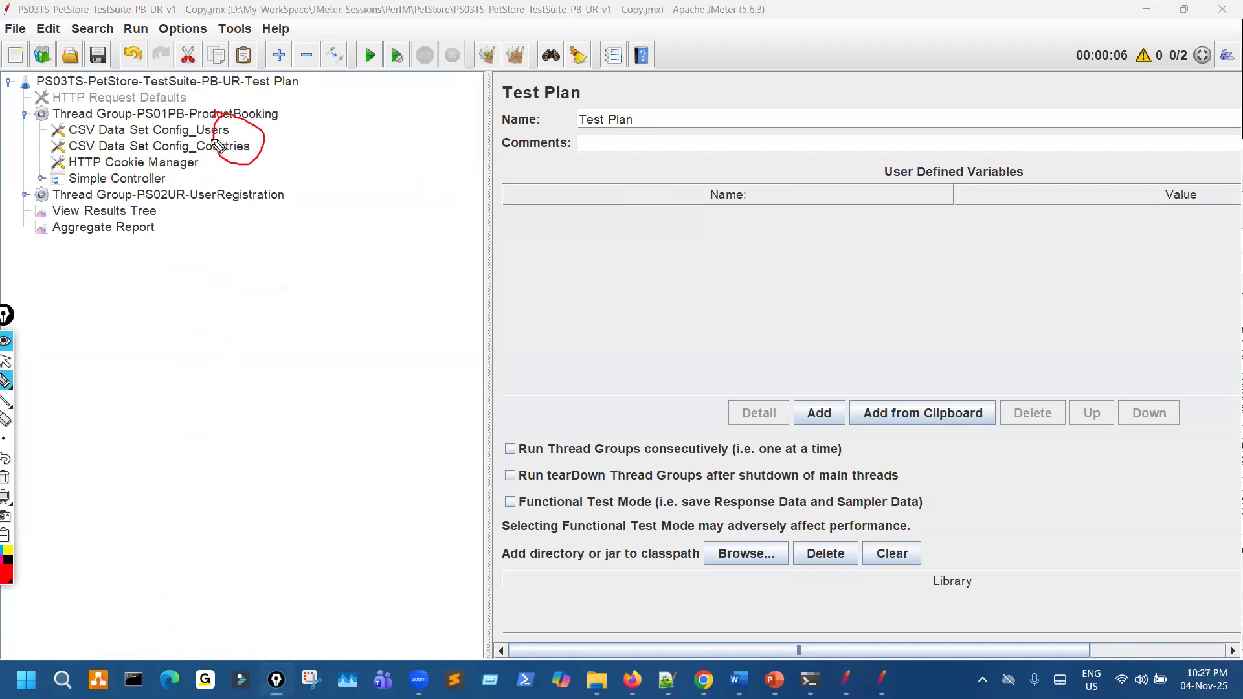
mouse_move(222, 198)
left_mouse_down()
mouse_move(225, 232)
mouse_move(198, 249)
left_mouse_up()
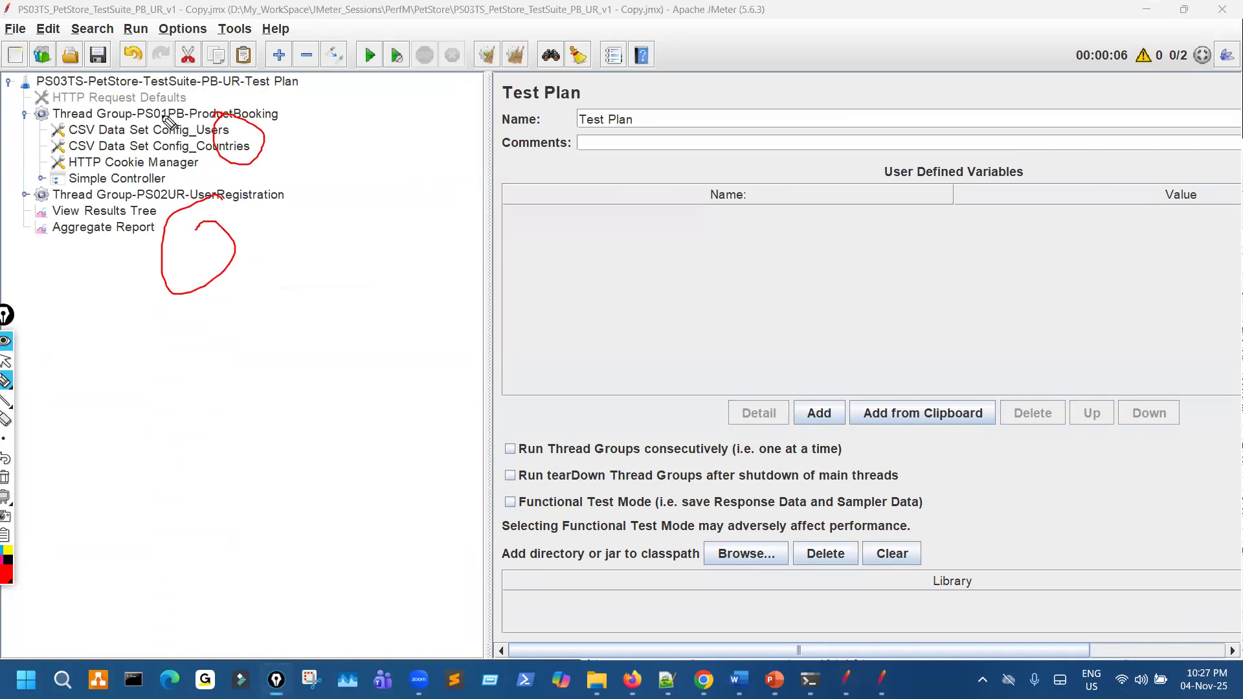
key("Escape")
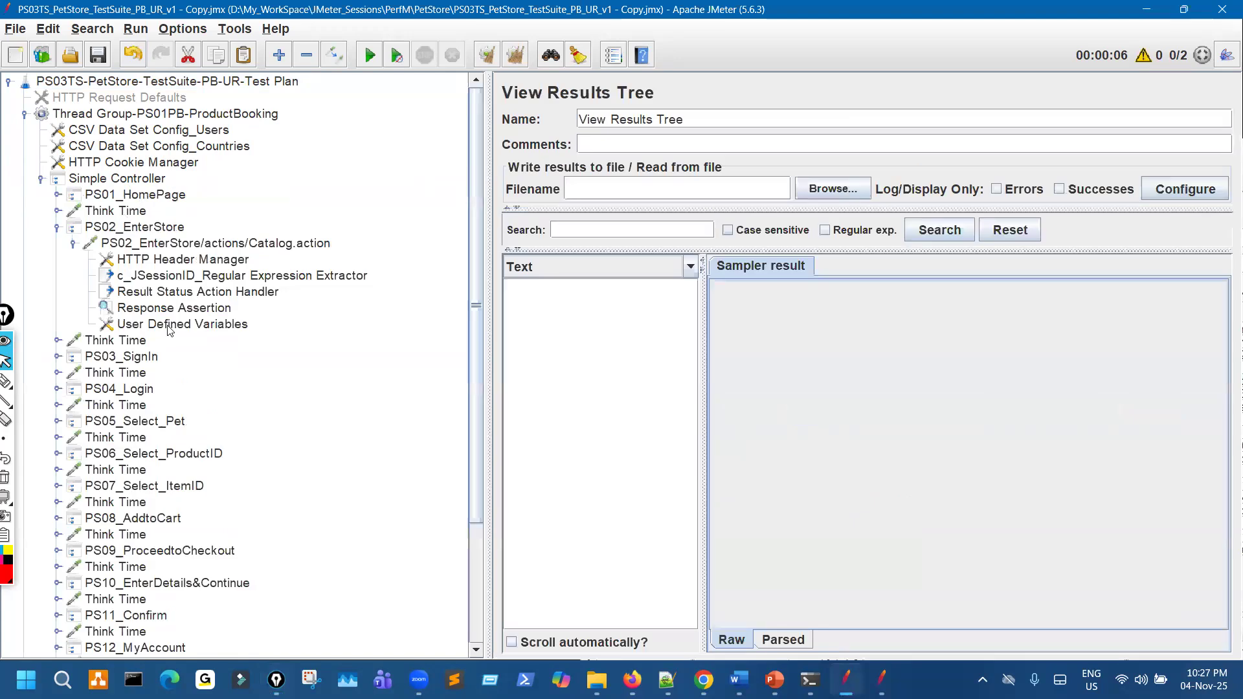
Step: Move User Defined Variables from the PS02_EnterStore sampler back to Test Plan level, above HTTP Request Defaults
left_click(170, 325)
key("Delete")
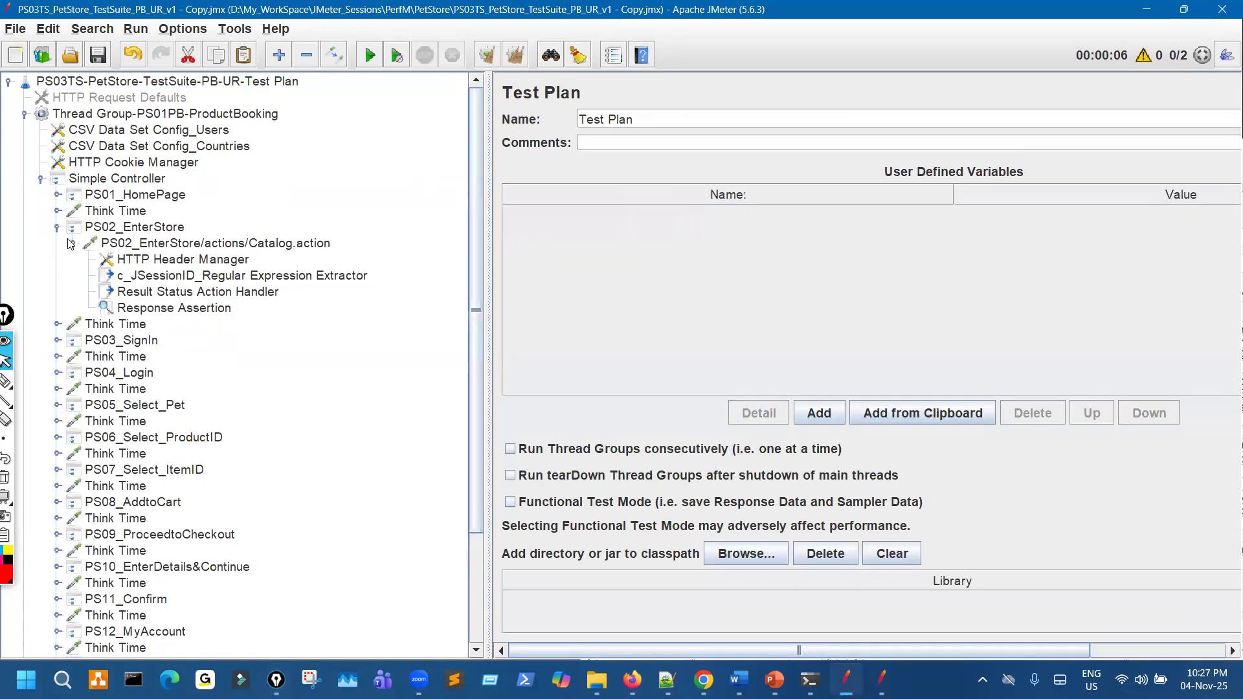
left_click(40, 179)
left_click(25, 114)
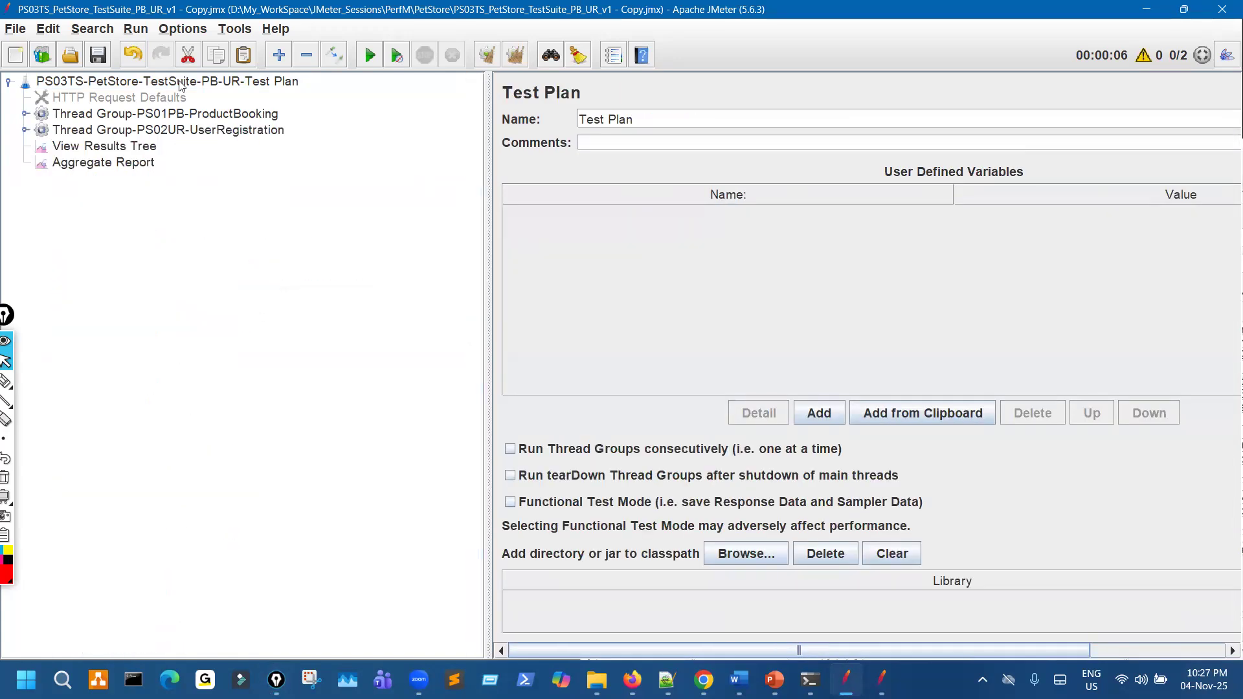
key("ctrl+v")
left_click_drag(179, 145, 181, 98)
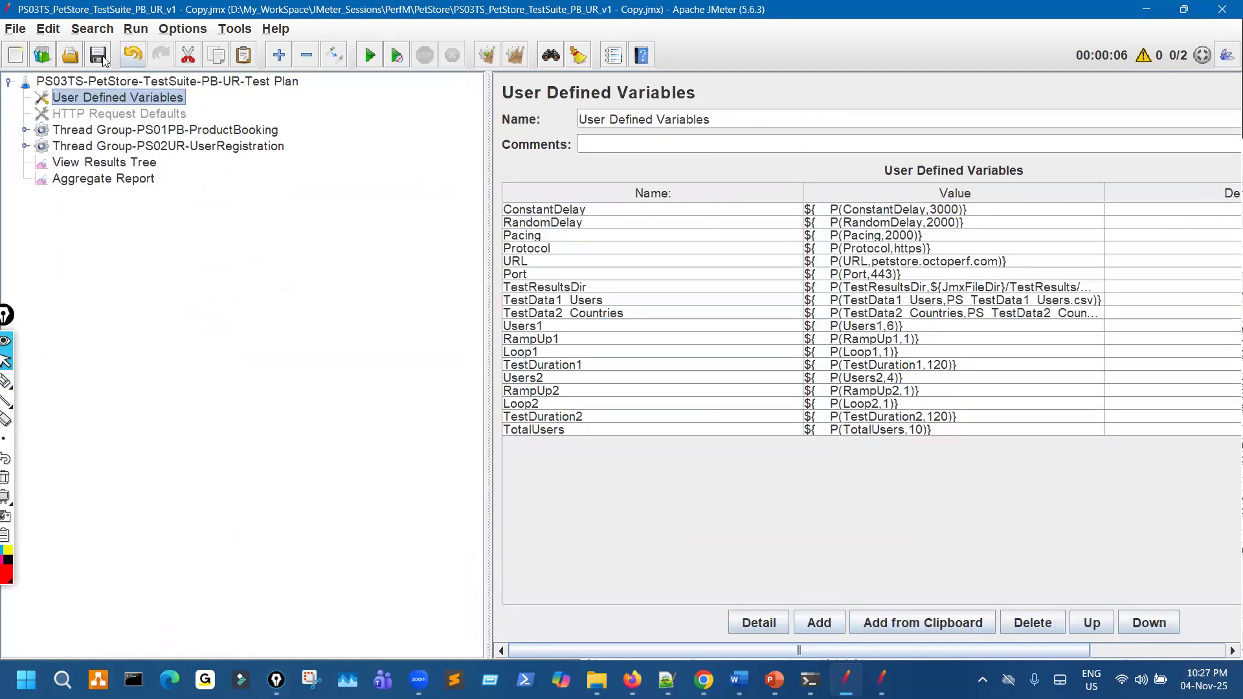
Step: Open HTTP Request Defaults' advanced settings, underline Retrieve All Embedded Resources, tick the element and loop both thread groups, then clear the marks
left_click(143, 117)
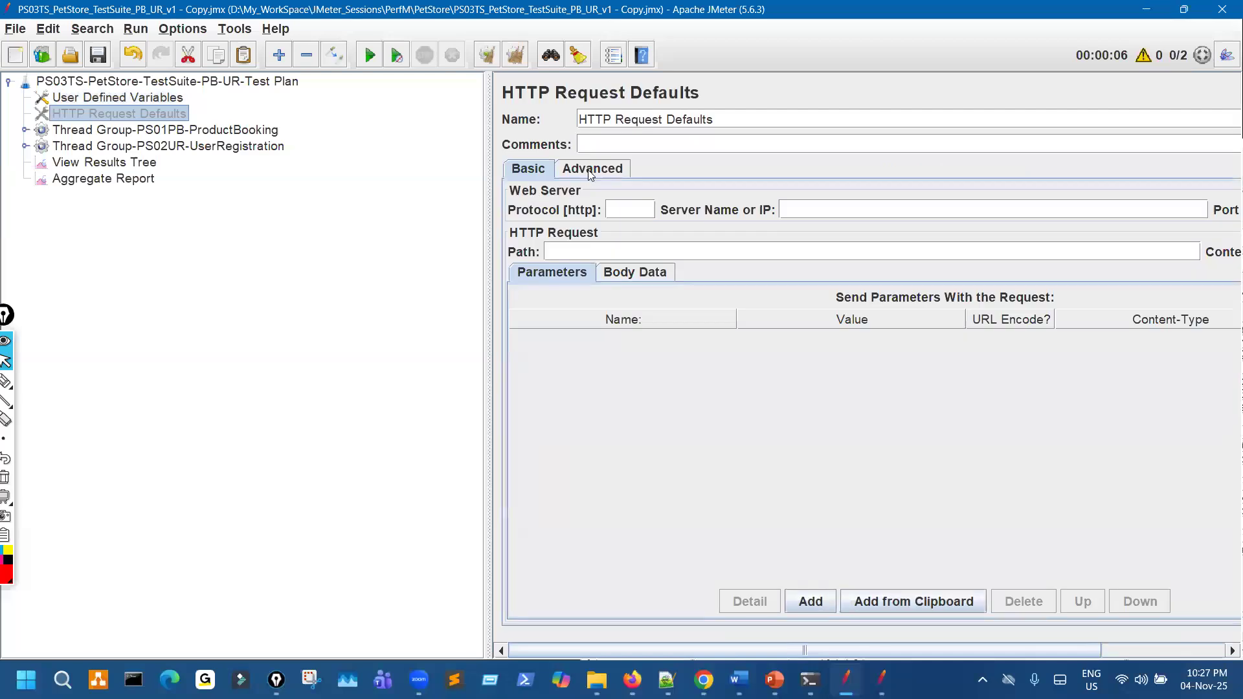
left_click(593, 168)
left_click_drag(597, 281, 730, 284)
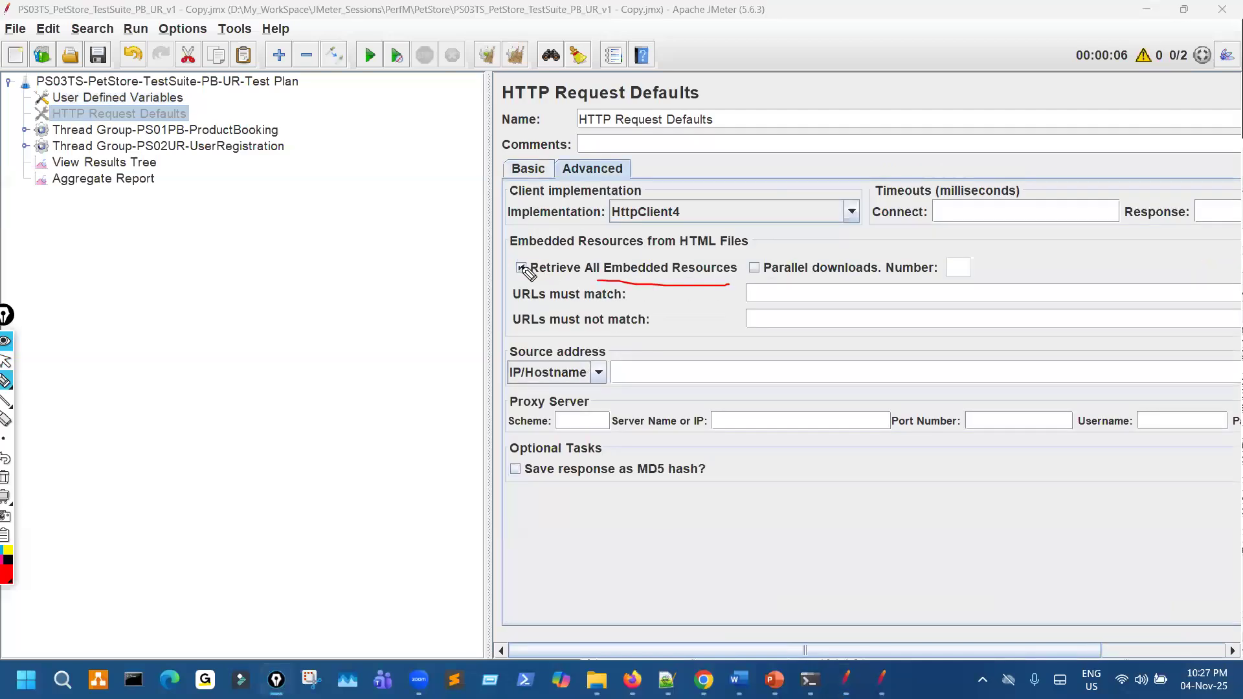
left_click_drag(183, 114, 223, 87)
left_click_drag(253, 161, 271, 132)
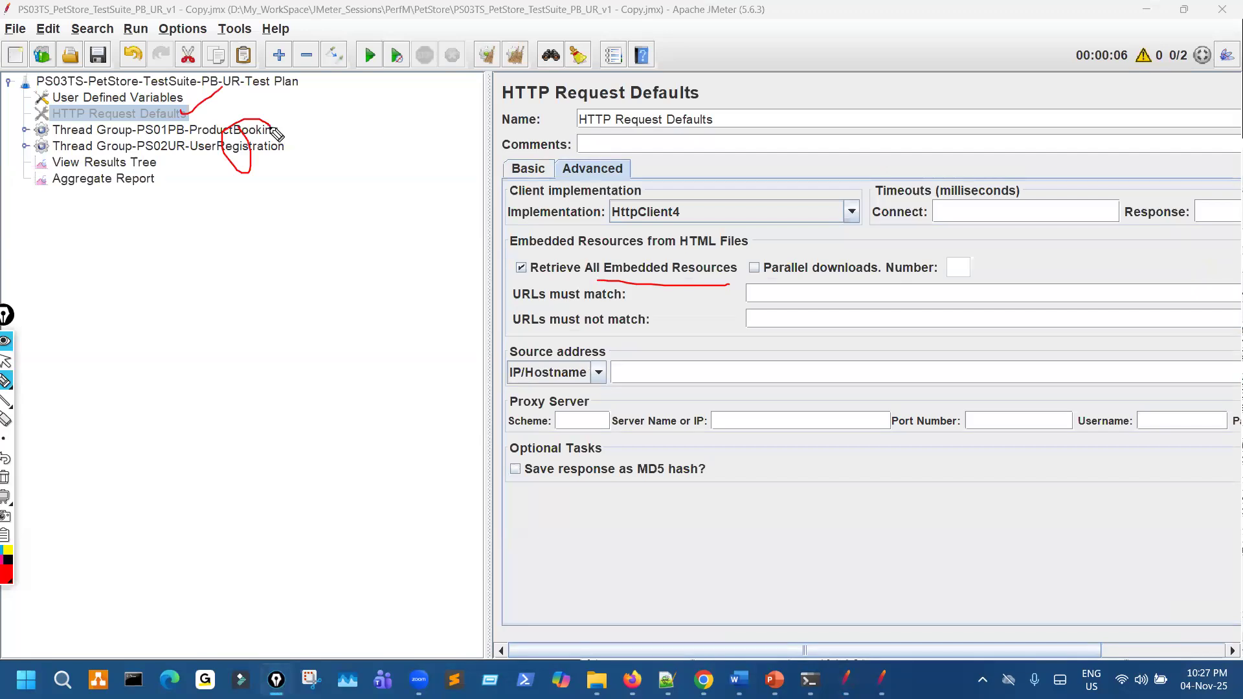
key("ctrl+shift+Delete")
Step: Enable the HTTP Request Defaults element and turn on its parallel downloads with the number set to 10
key("ctrl+shift+F1")
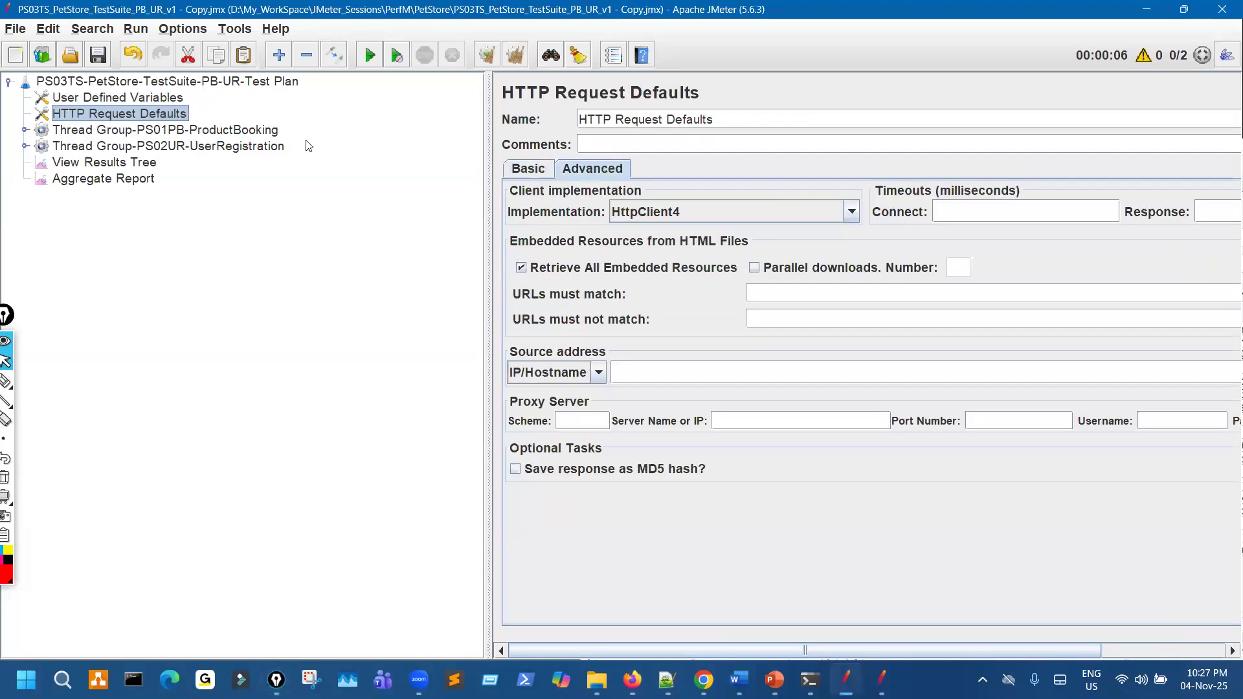
left_click(774, 269)
left_click(960, 265)
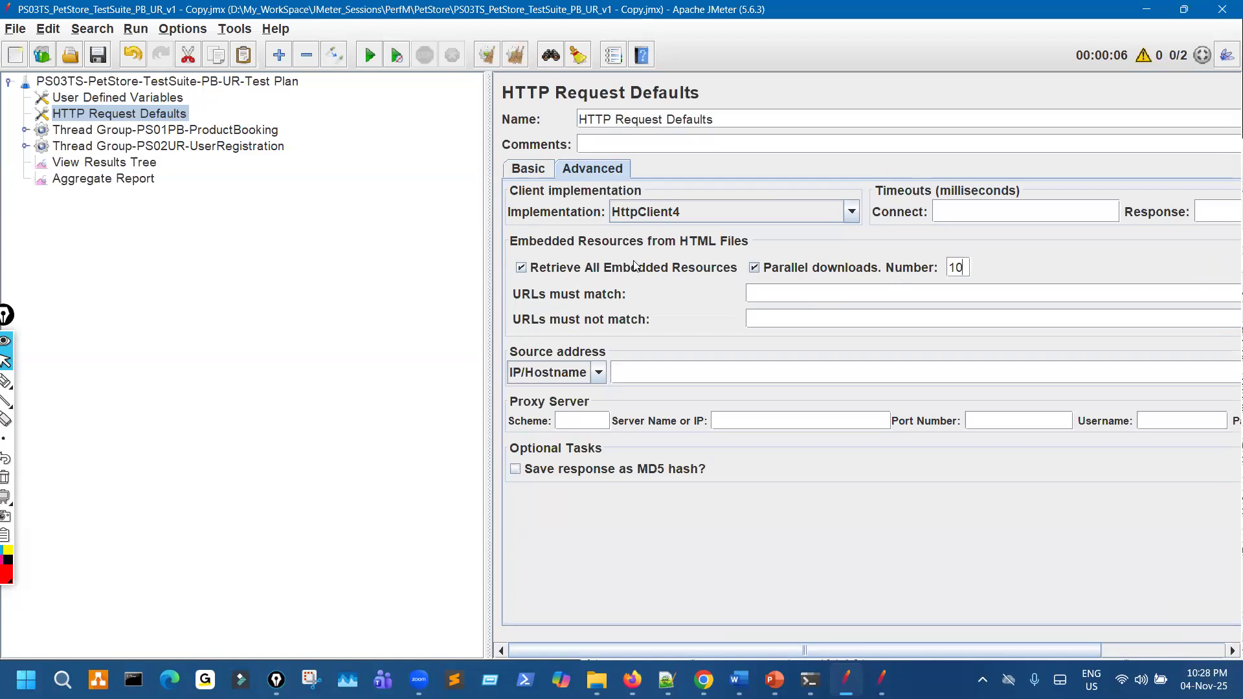
Step: Move HTTP Request Defaults from Test Plan level to under the PS04_Login1/actions/Account.action sampler
left_click(180, 129)
left_click(182, 115)
key("Delete")
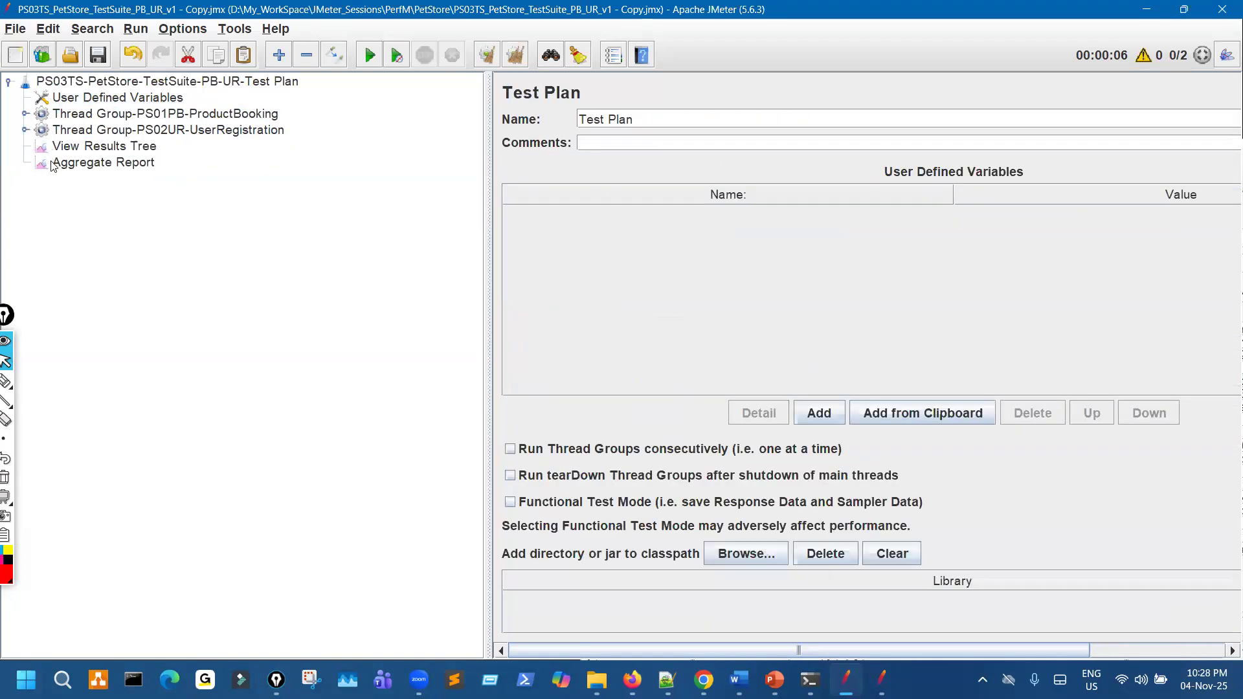
left_click(57, 213)
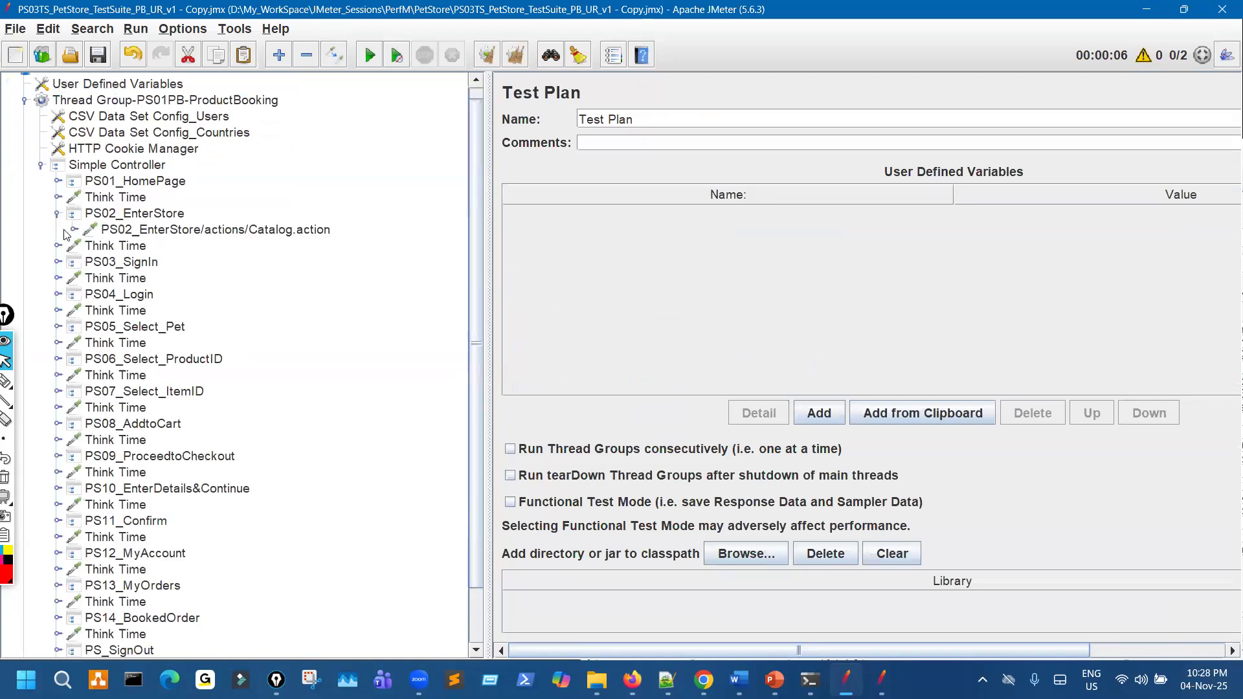
left_click(56, 213)
left_click(57, 278)
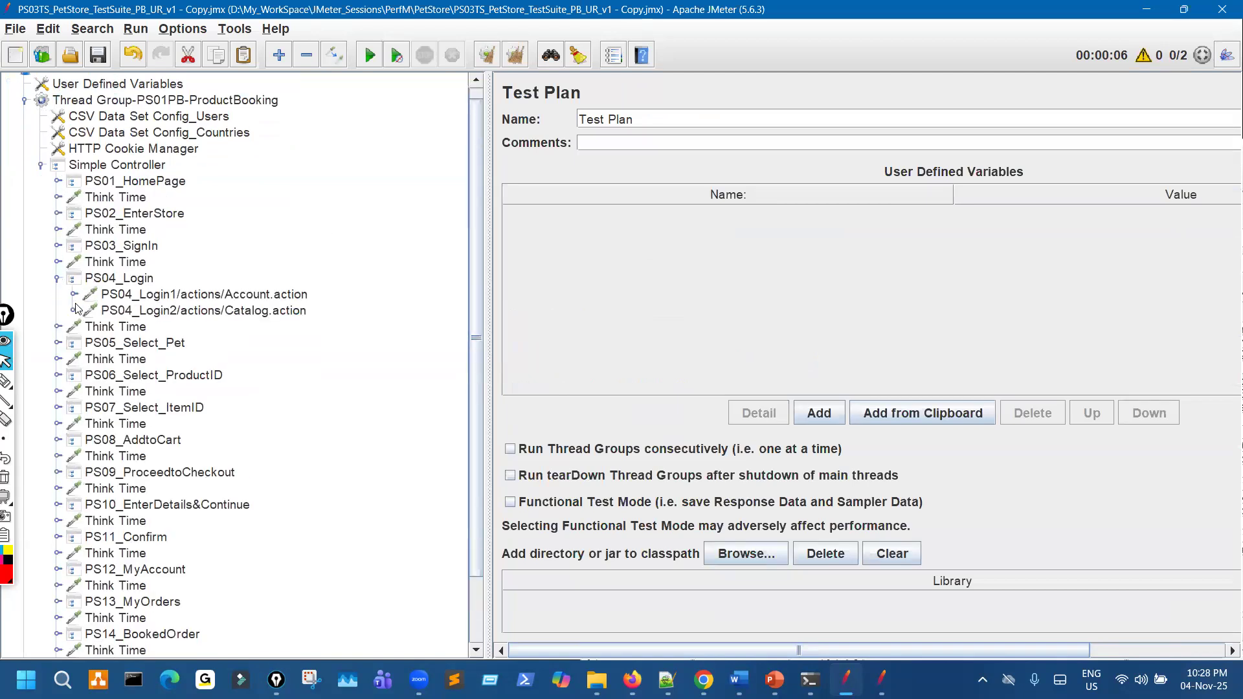
left_click(74, 312)
left_click(74, 295)
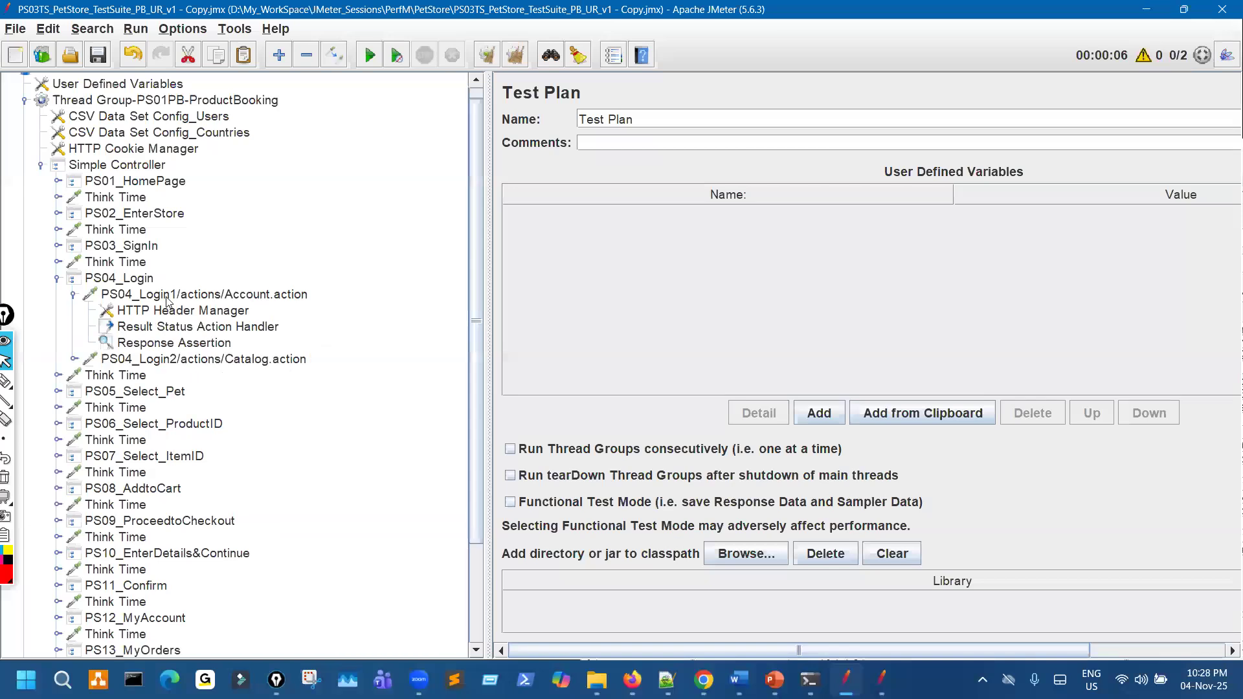
left_click(170, 295)
key("ctrl+v")
Step: Circle the pasted HTTP Request Defaults and its parent sampler's branch, underline Embedded Resources, and draw ticks beside PS04_Login1/actions/Account.action
left_click_drag(244, 357, 254, 375)
left_click(245, 360)
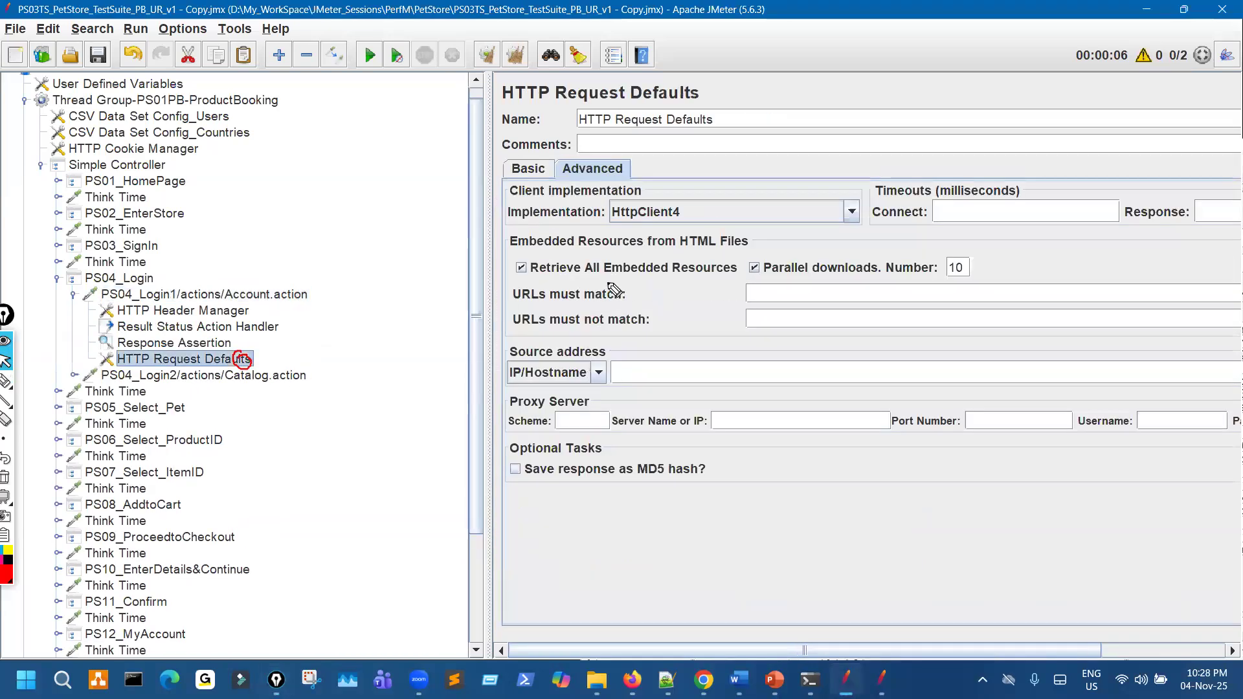
left_click_drag(607, 283, 703, 276)
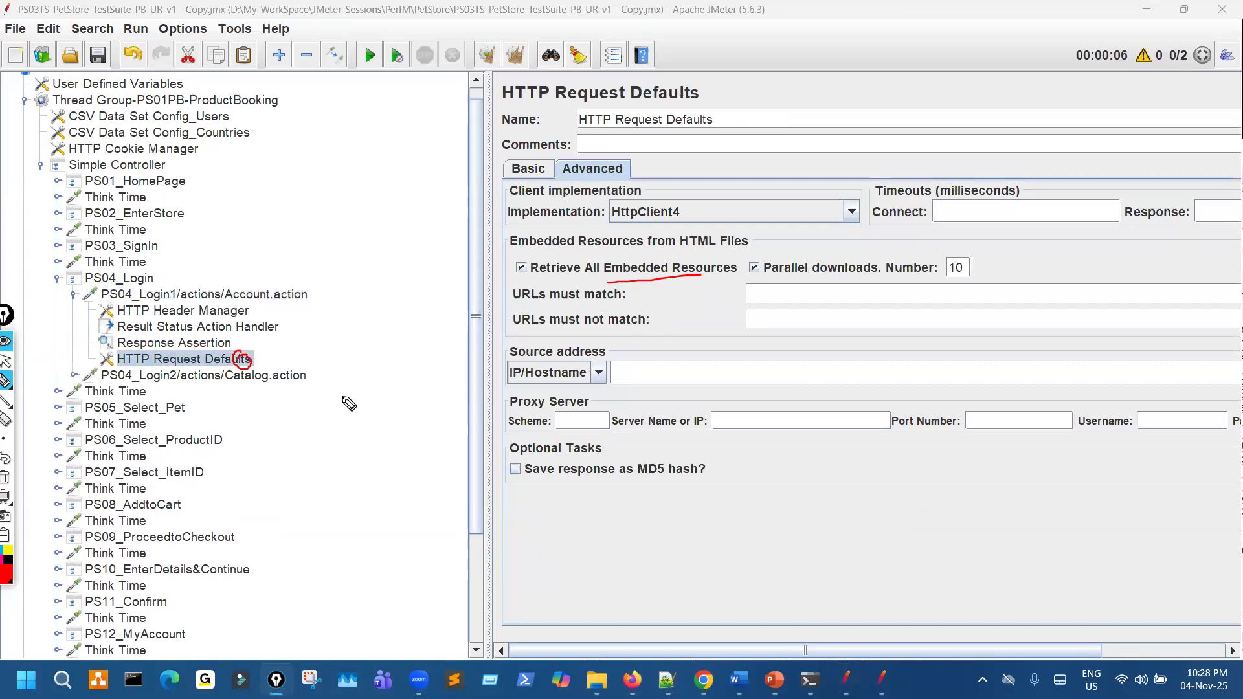
mouse_move(144, 295)
left_mouse_down()
mouse_move(158, 369)
mouse_move(265, 303)
mouse_move(194, 284)
left_mouse_up()
left_click_drag(297, 283, 322, 264)
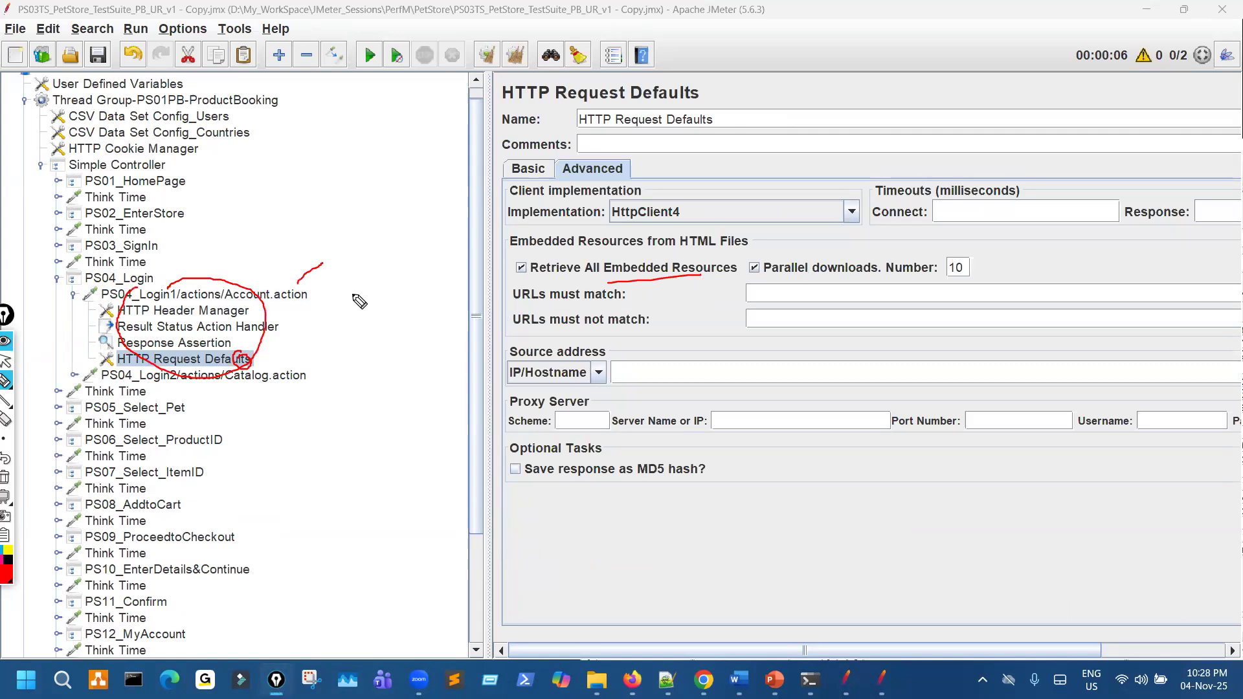
left_click(292, 298)
left_click_drag(344, 287, 398, 267)
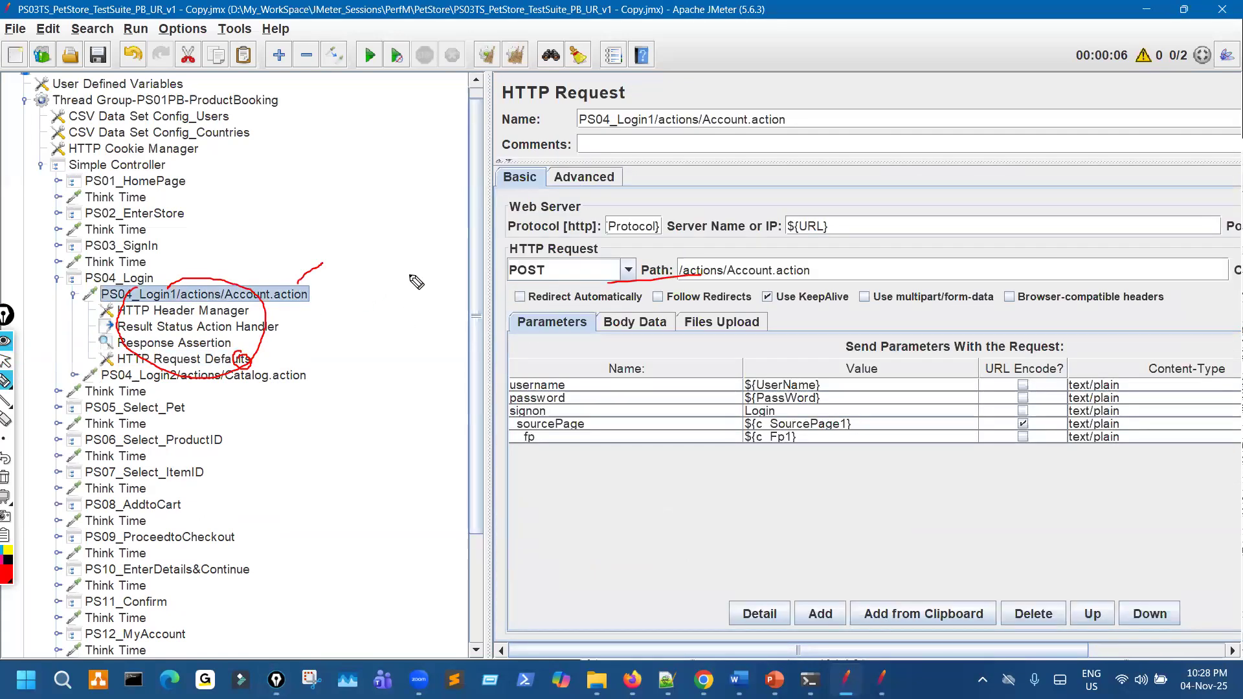
Step: Reopen HTTP Request Defaults, draw a tick and a mark on the PS04_Login2/actions/Catalog.action sampler, and clear all marks
left_click(222, 362)
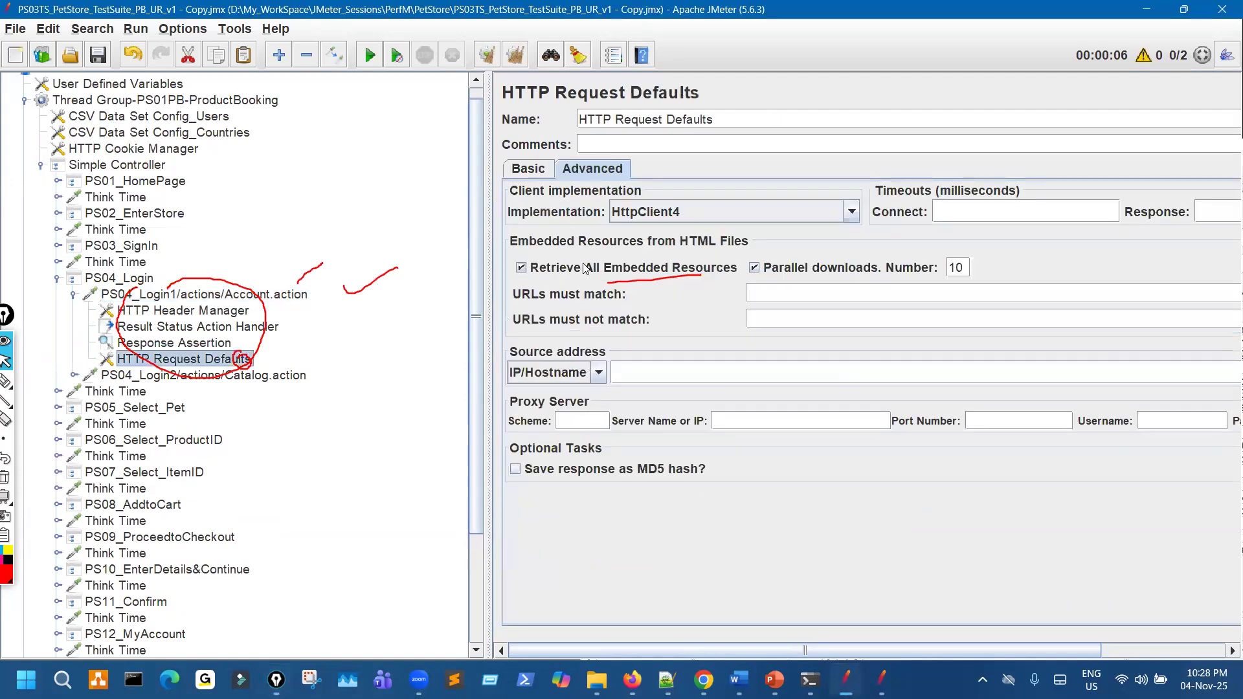
key("ctrl+shift+3")
left_click_drag(292, 379, 348, 349)
left_click_drag(83, 385, 97, 370)
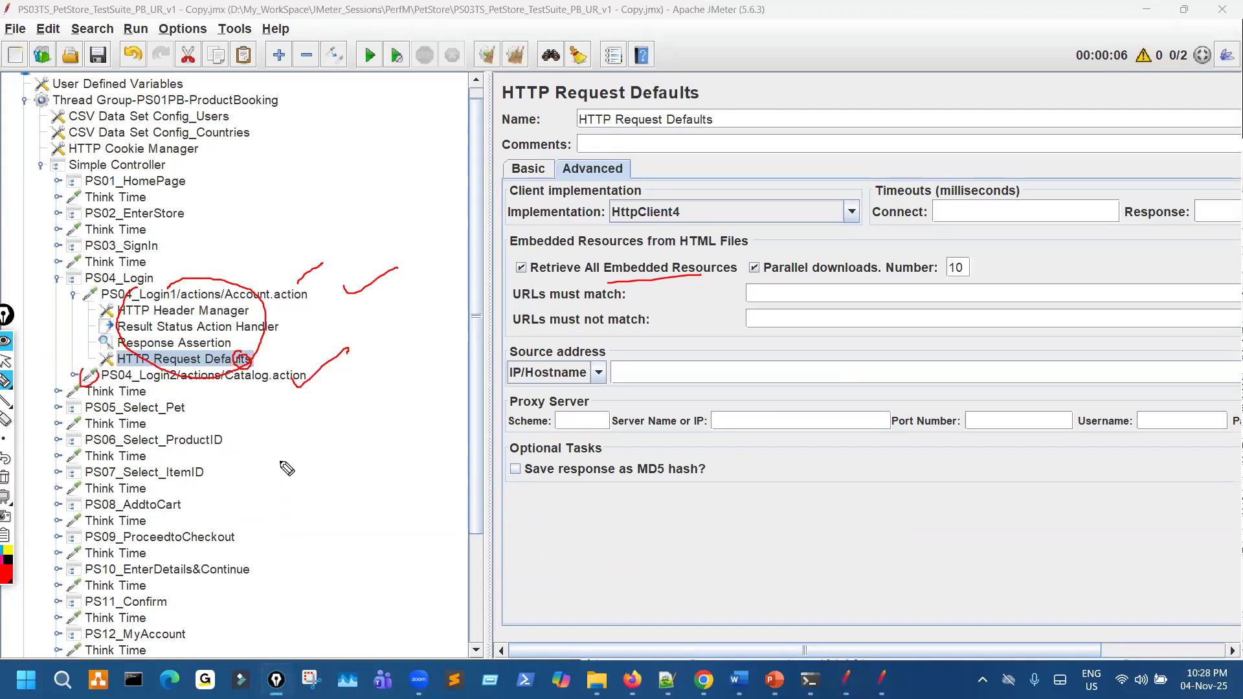
key("ctrl+shift+c")
key("ctrl+shift+1")
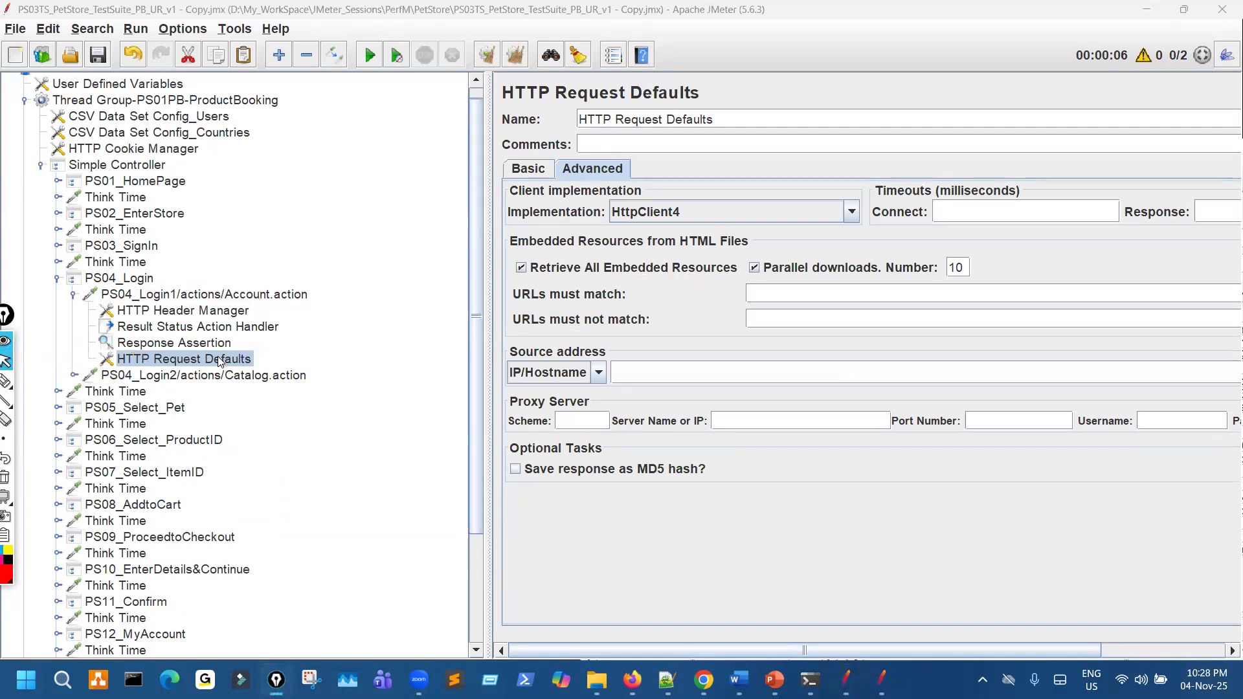
Step: Move HTTP Request Defaults from the PS04_Login1 sampler back to Test Plan level below User Defined Variables, and disable it
left_click(219, 361)
key("Delete")
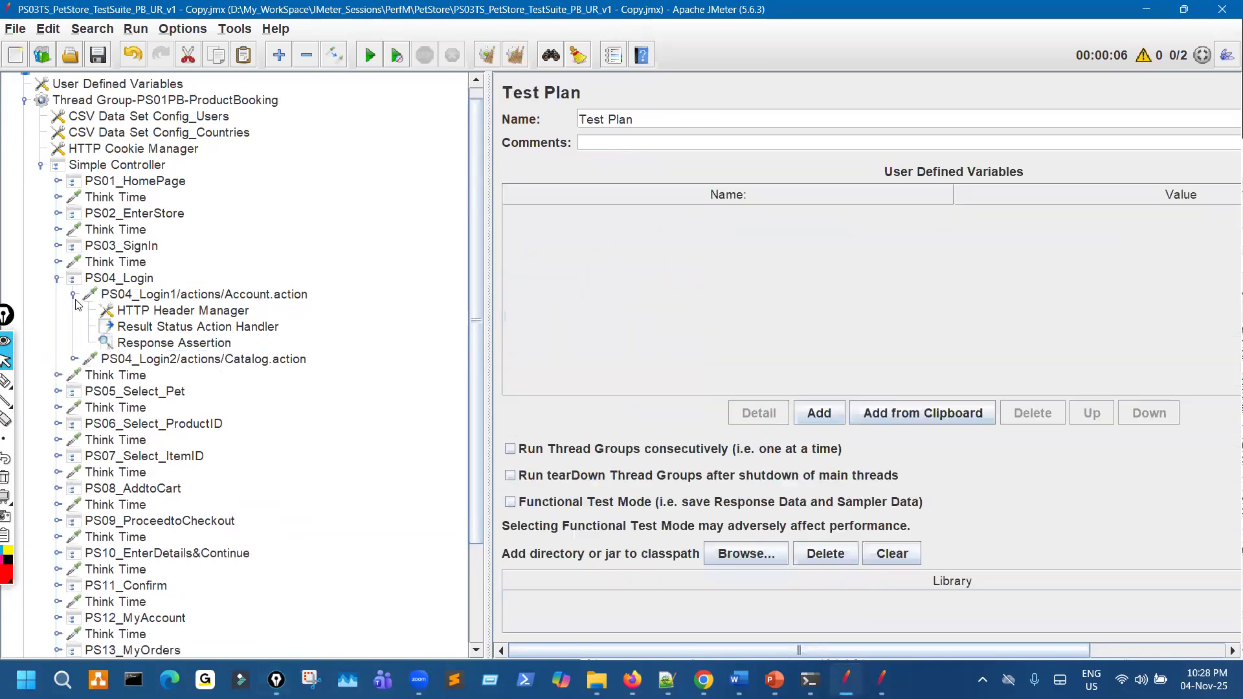
left_click(73, 294)
left_click(57, 278)
left_click(54, 166)
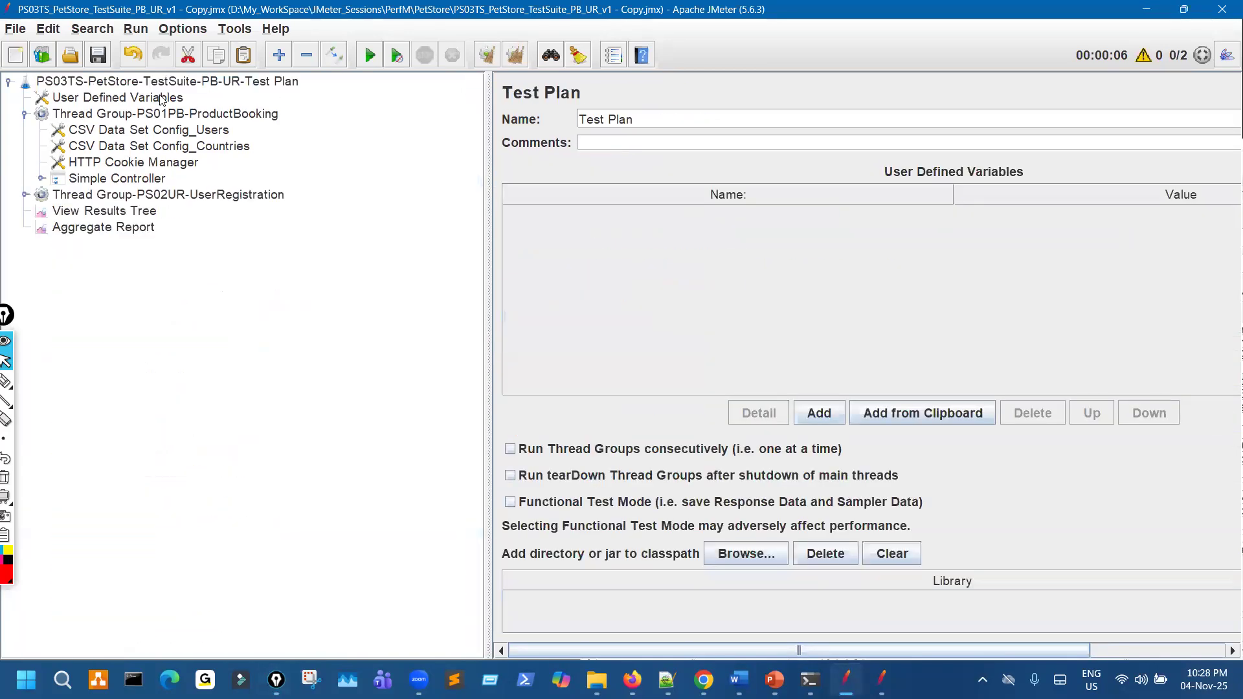
left_click(173, 81)
key("ctrl+v")
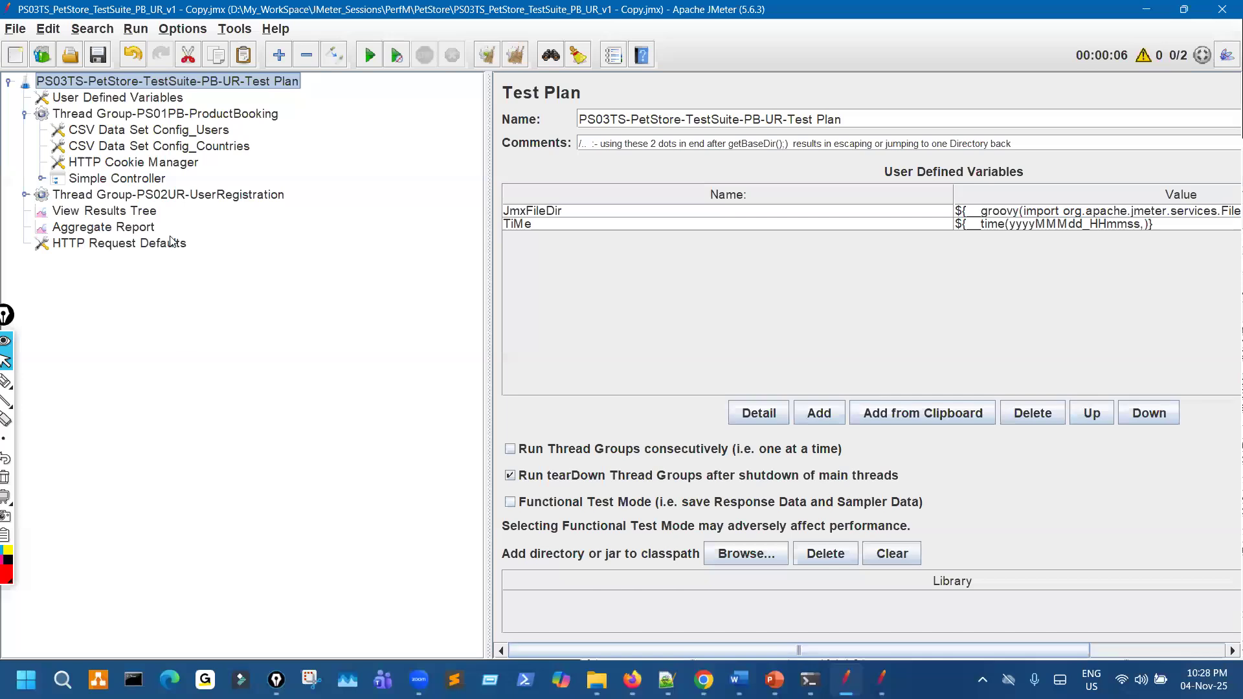
left_click_drag(235, 118, 237, 116)
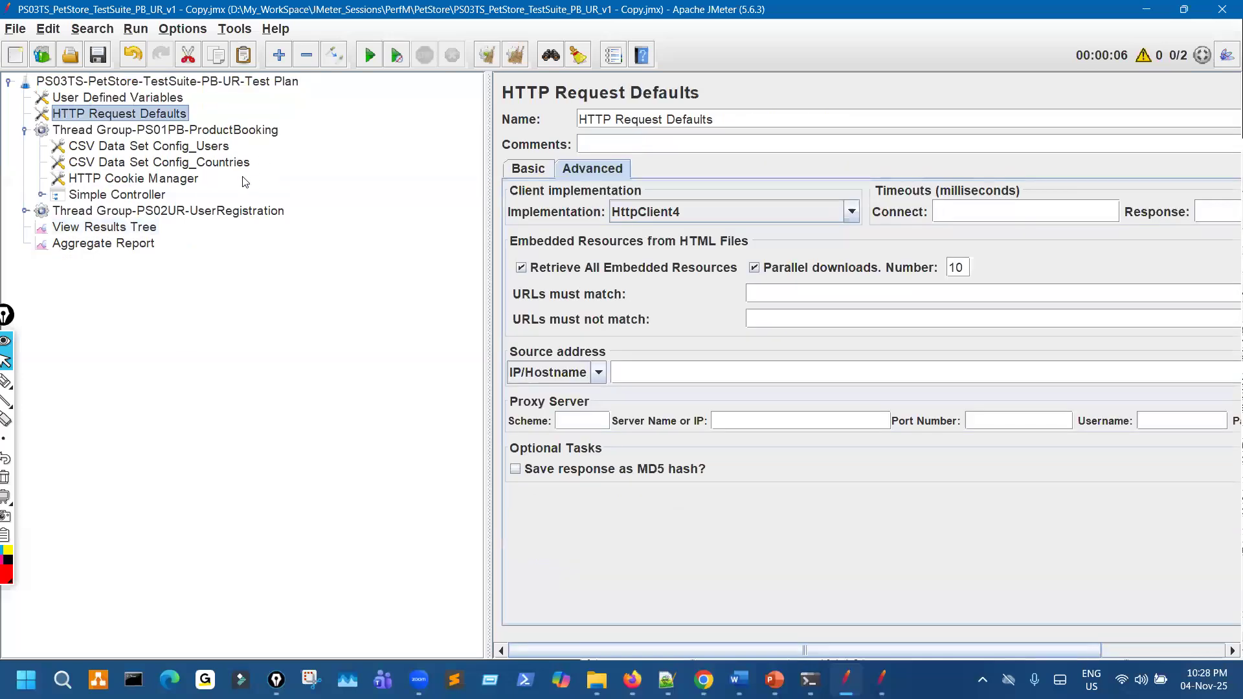
key("ctrl+t")
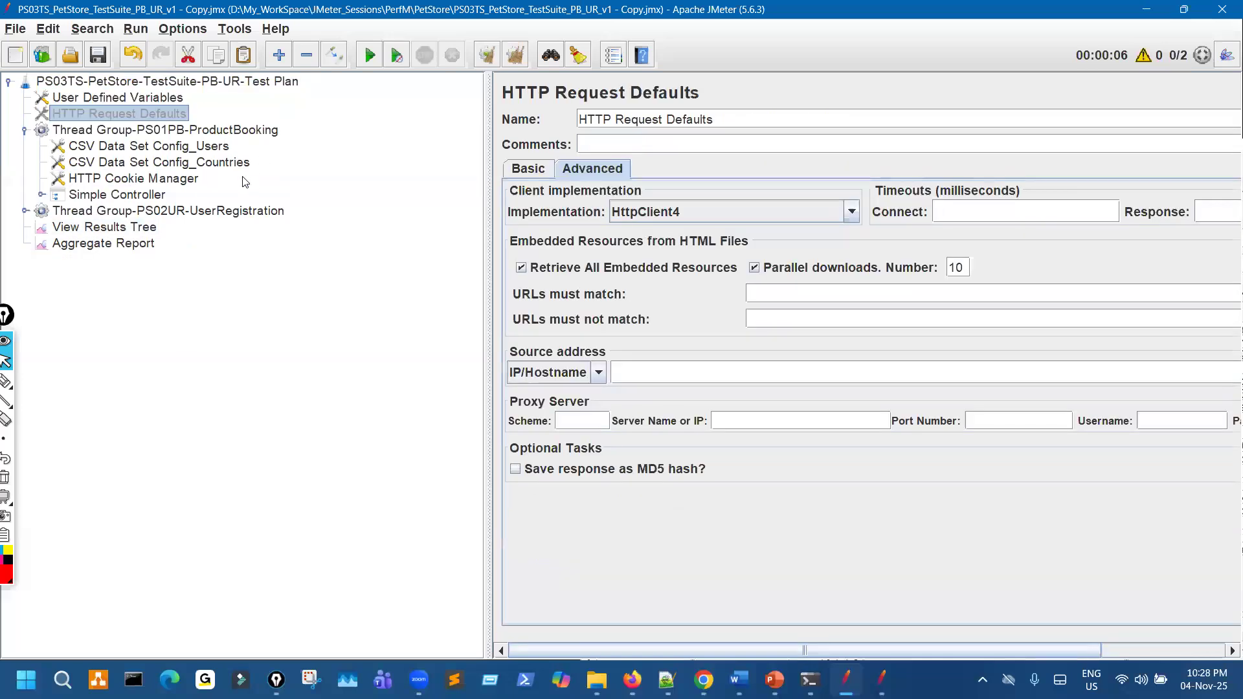
Step: Open the User Defined Variables element and widen its pane to show the Description column
left_click(141, 97)
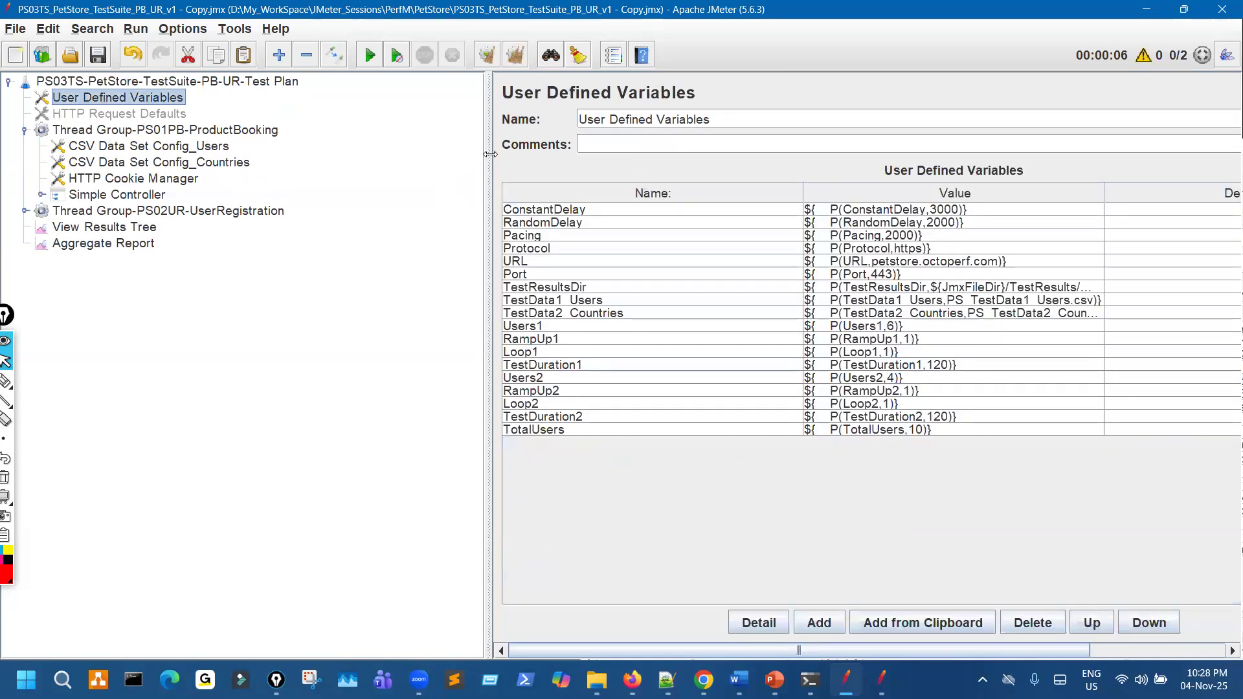
left_click_drag(380, 145, 335, 143)
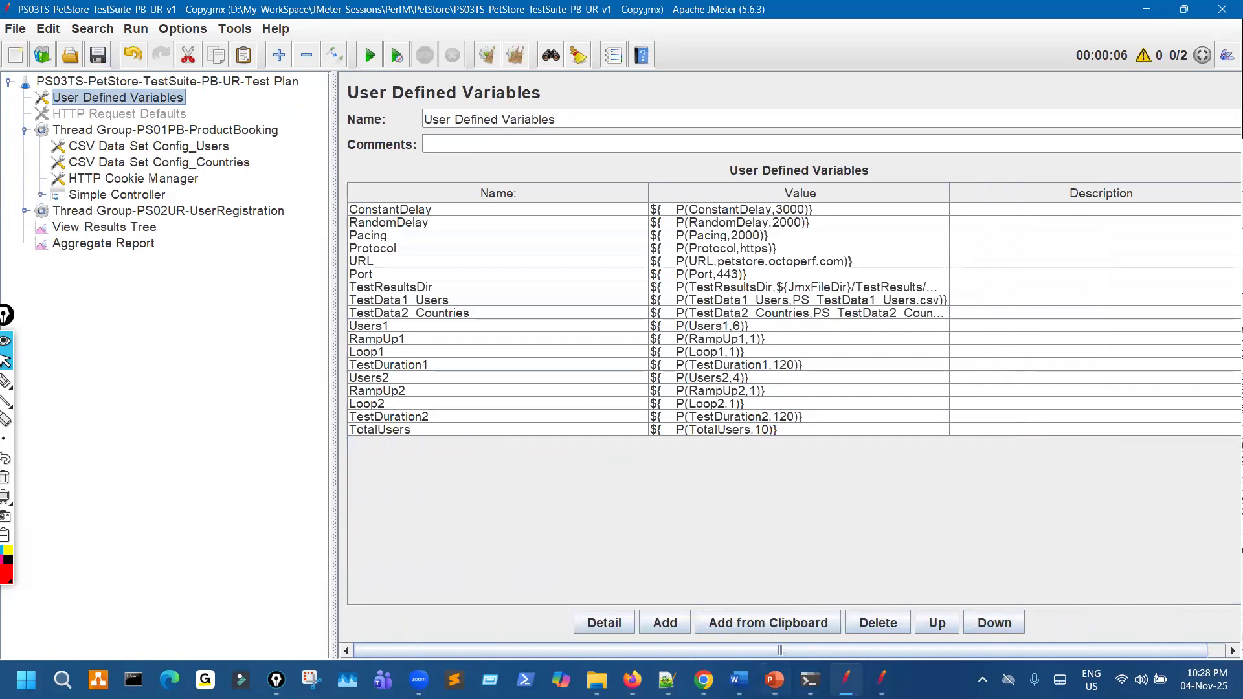
Step: Switch to the PowerPoint slide on JMeter scope, tick the Sampler level bullet and underline "JMeter's" in the title
mouse_move(775, 680)
left_click(749, 619)
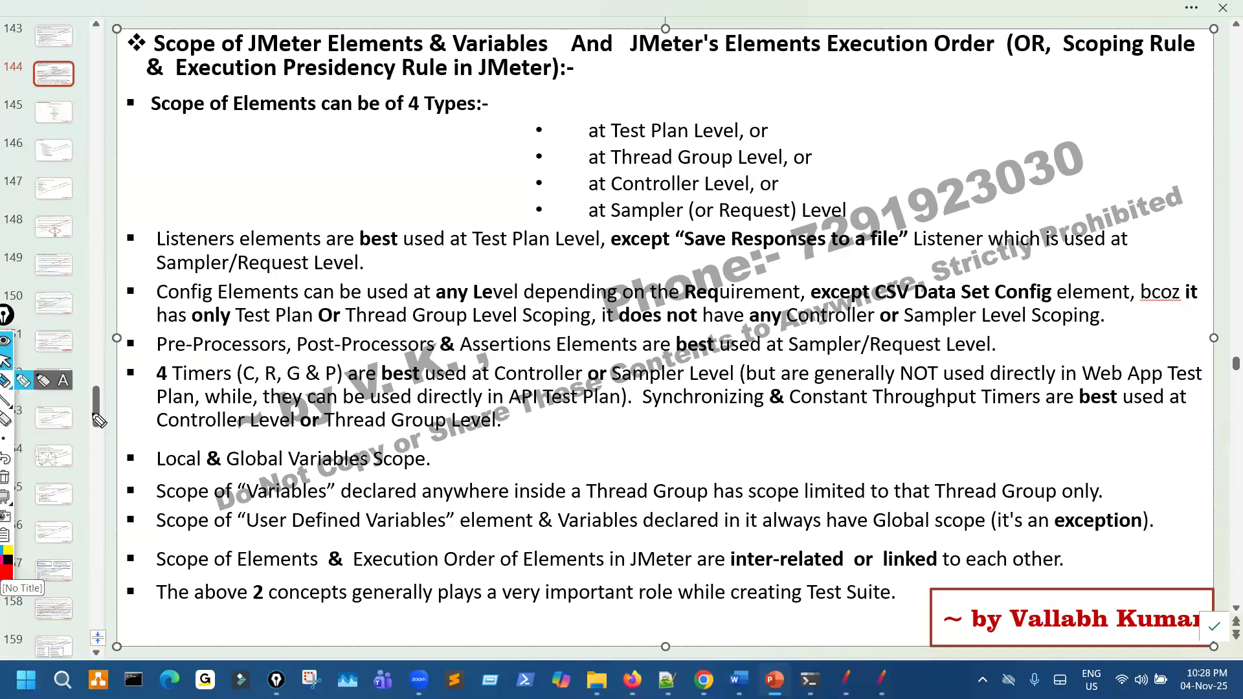
left_click(9, 380)
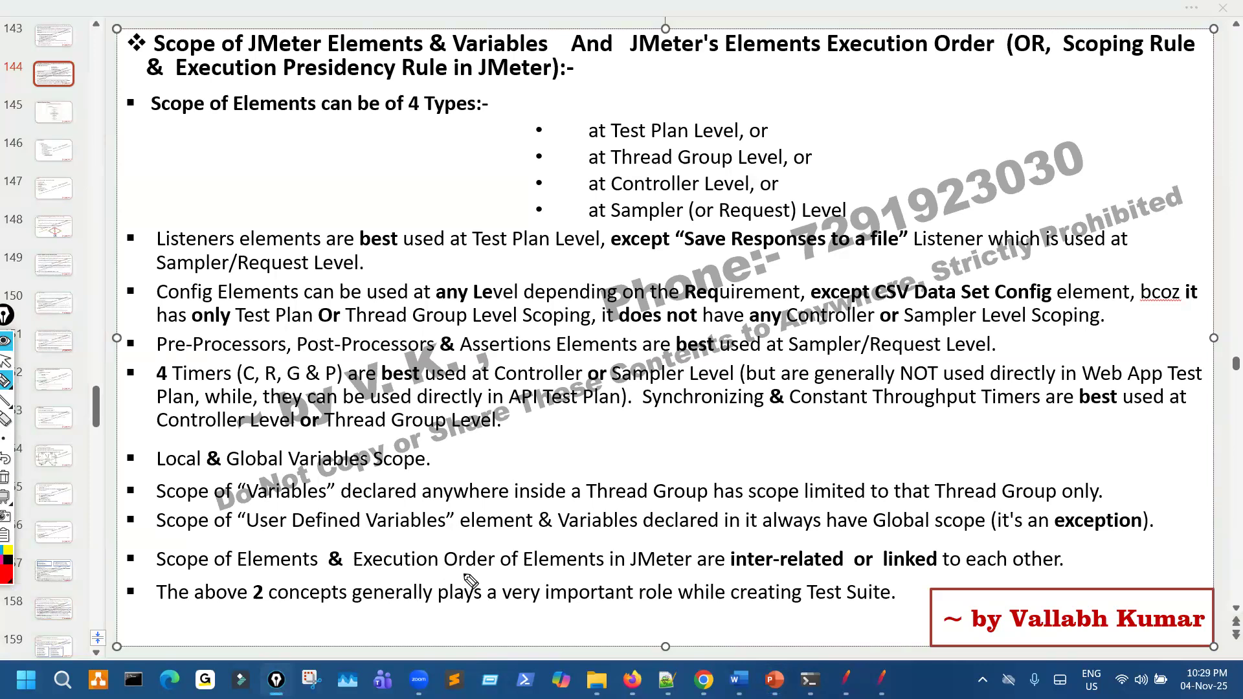
left_click_drag(488, 205, 543, 198)
left_click_drag(598, 73, 678, 62)
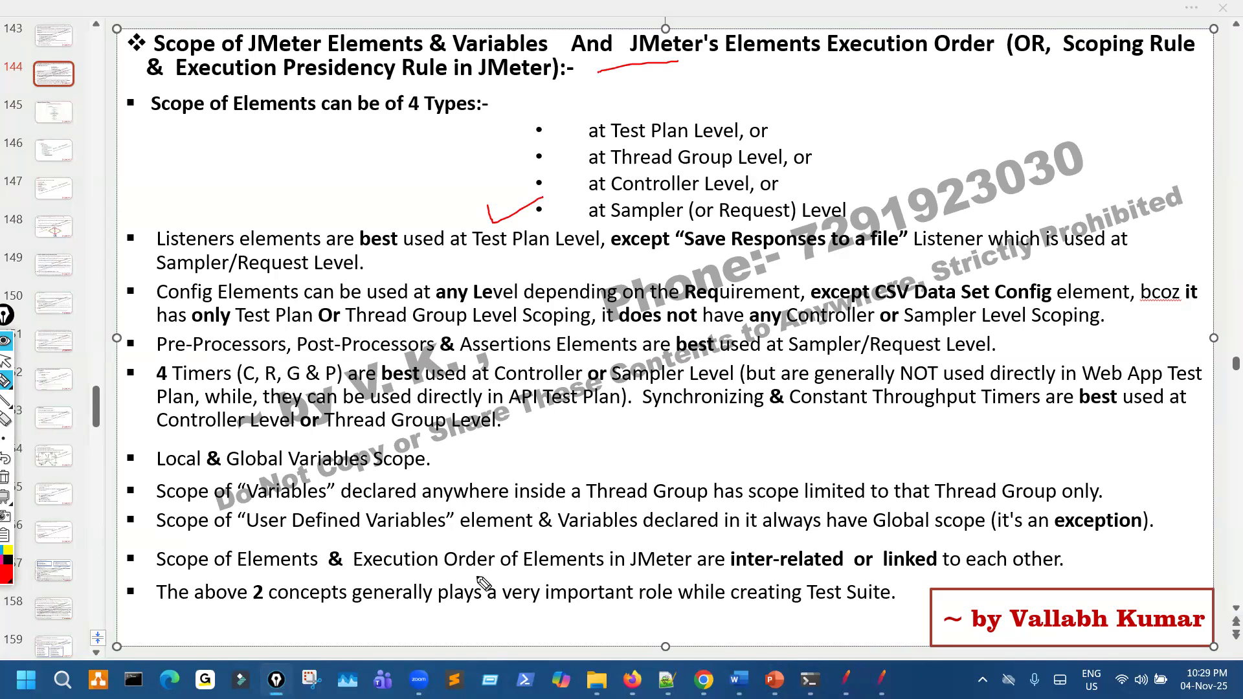
Step: Underline "Execution Order of Elements" and "inter-related" and circle "other" in the slide's second-to-last bullet
left_click_drag(341, 571, 548, 572)
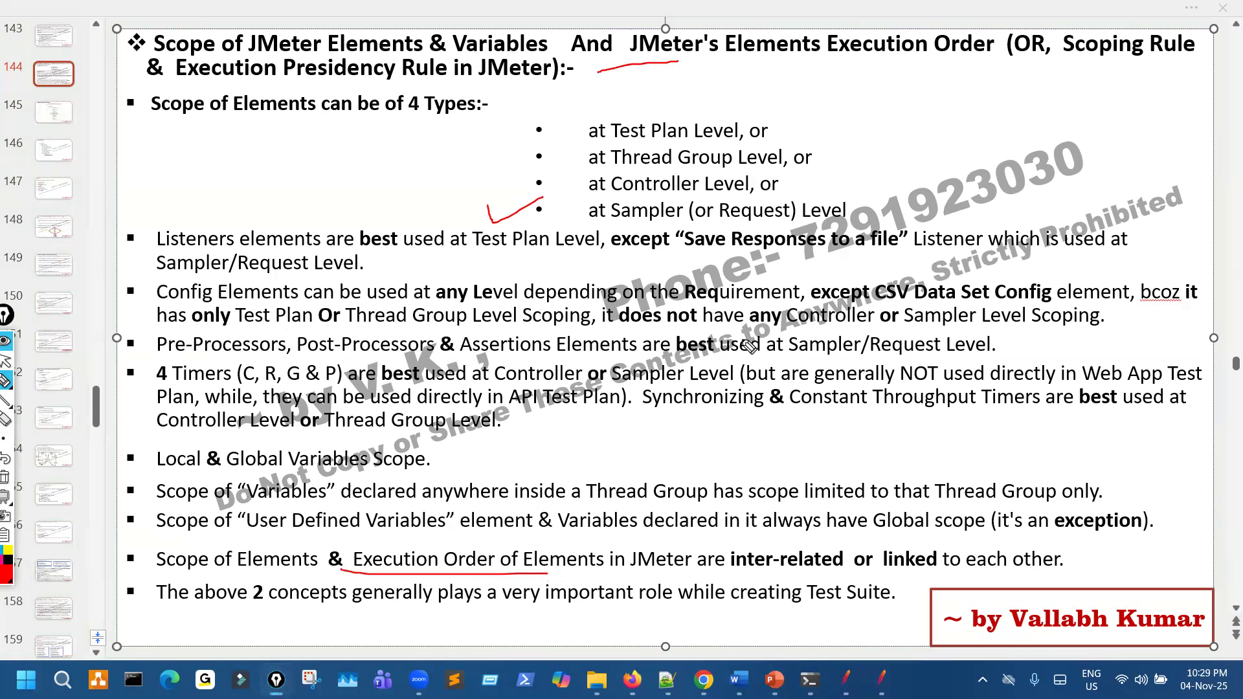
left_click_drag(714, 581, 791, 575)
mouse_move(1019, 549)
left_mouse_down()
mouse_move(1013, 583)
mouse_move(1031, 555)
left_mouse_up()
Step: Underline the start of the last bullet, circle "creating" and draw a mark below "Test Suite"
left_click_drag(201, 623, 477, 622)
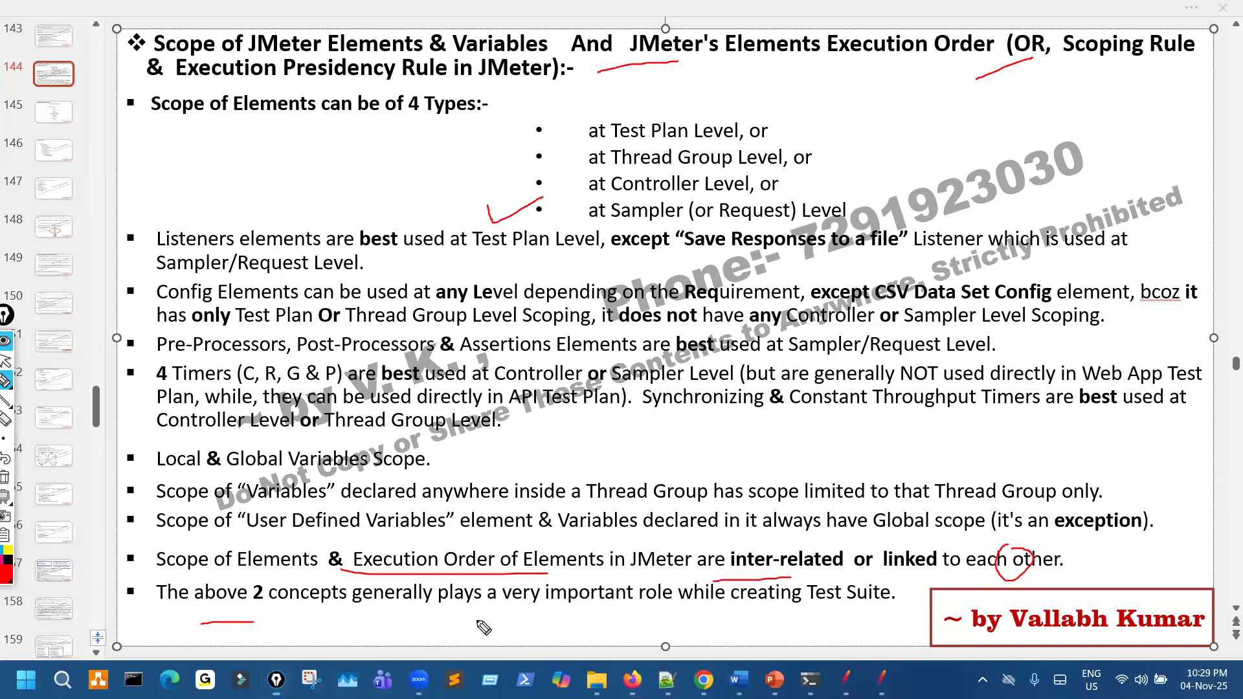
mouse_move(759, 581)
left_mouse_down()
mouse_move(767, 615)
mouse_move(764, 586)
left_mouse_up()
left_click_drag(826, 621, 861, 614)
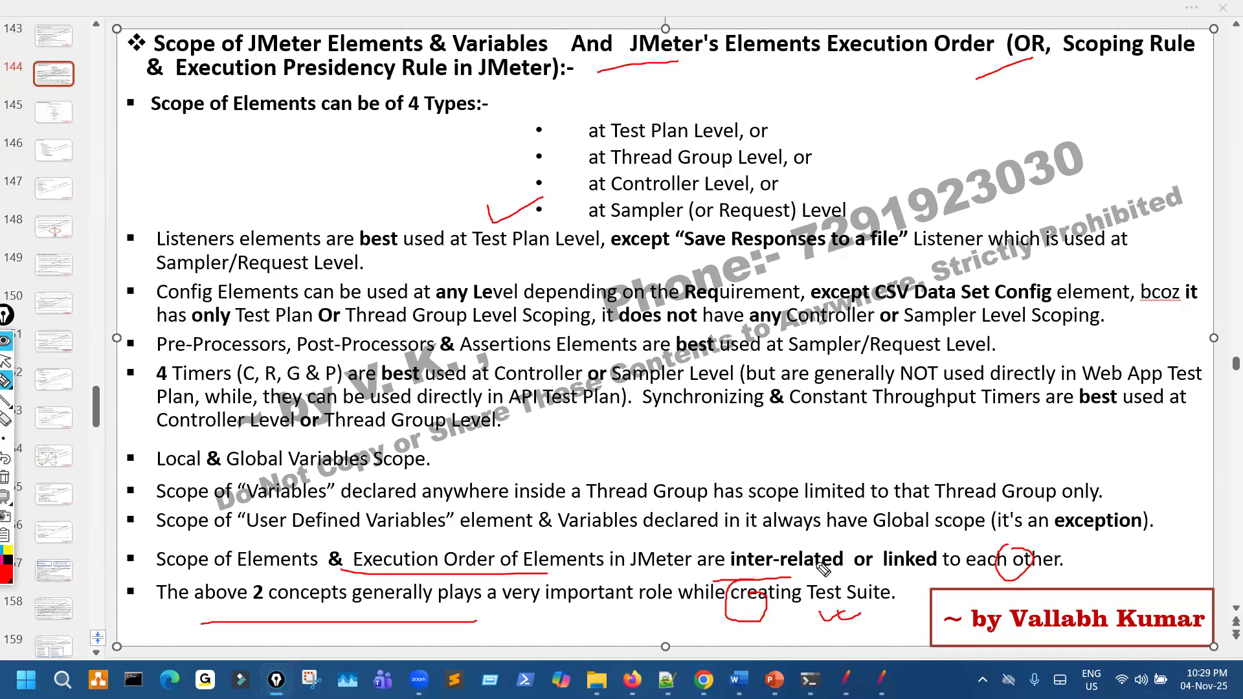
Step: Clear the red annotations from the JMeter scope slide and preview the Elements Execution Order slide before returning
key("e")
key("Escape")
left_click(736, 444)
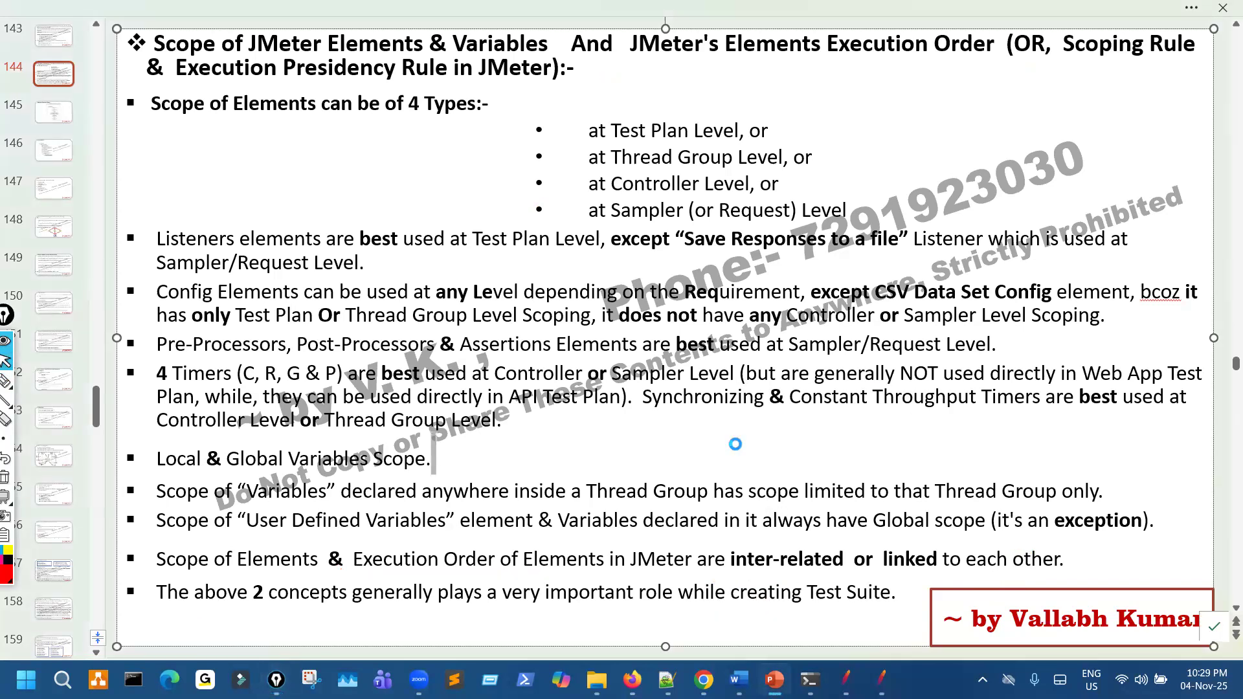
scroll(737, 447, "down", 1)
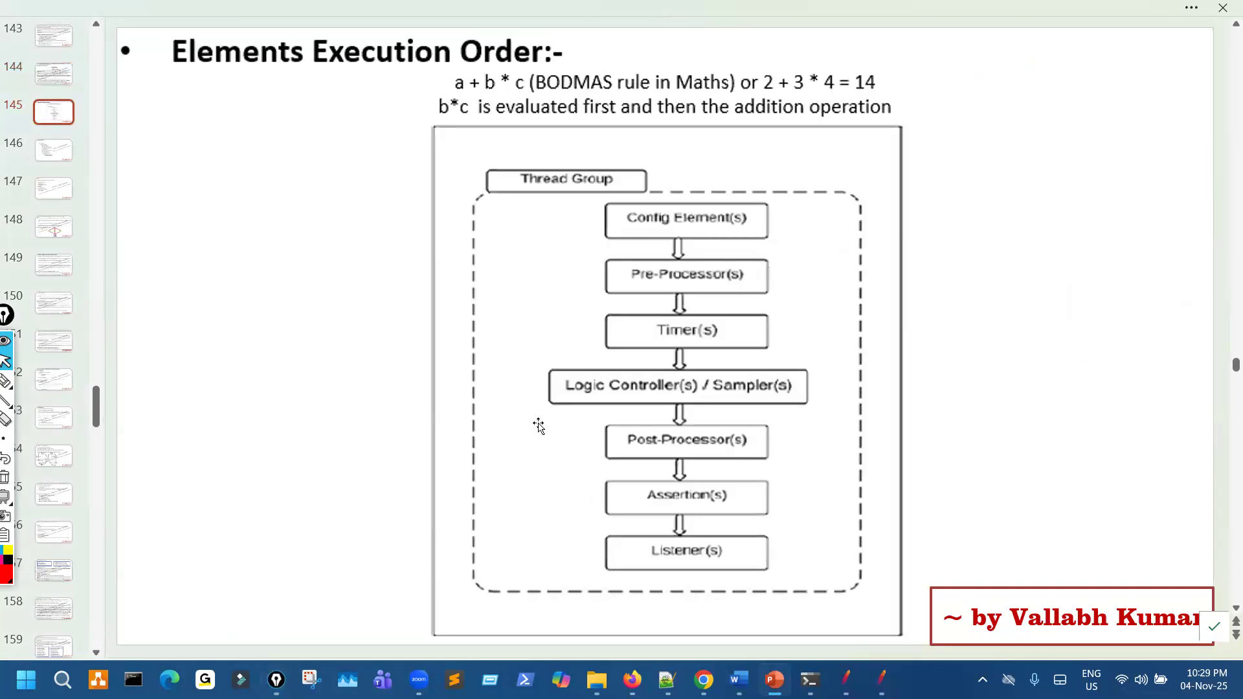
scroll(539, 425, "up", 1)
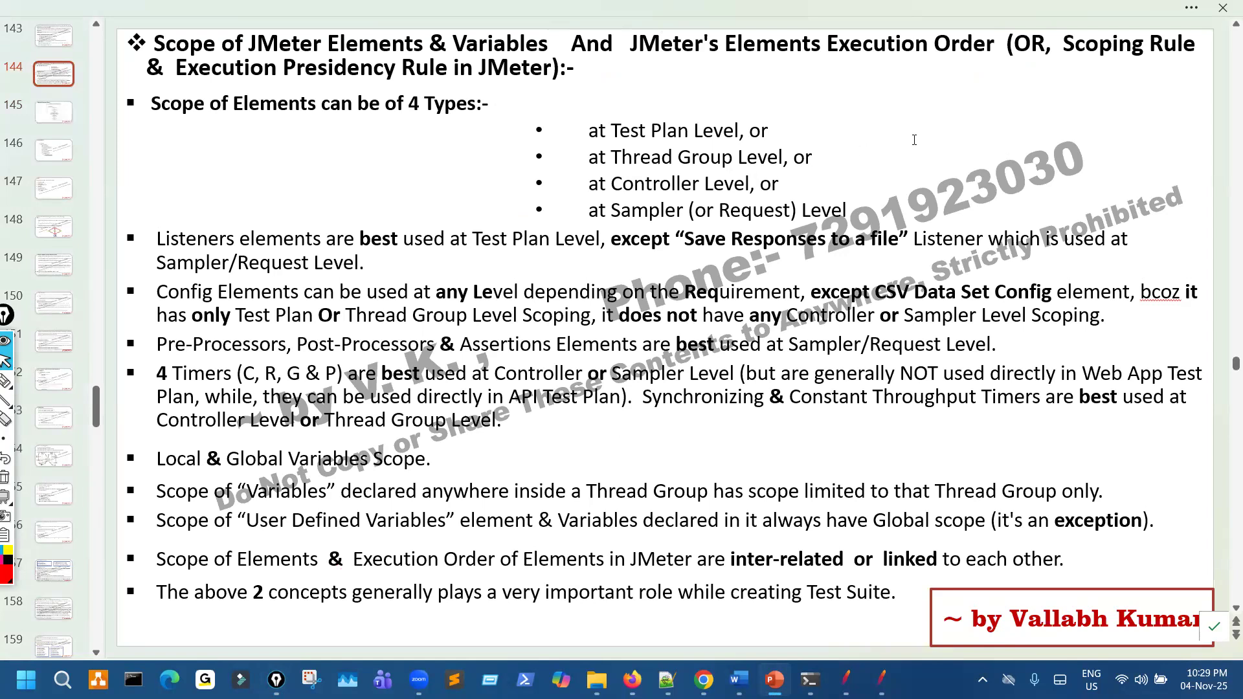
Step: Highlight in turn the execution order, scoping rule and execution precedence wording in the scope slide's title
left_click_drag(922, 62, 942, 91)
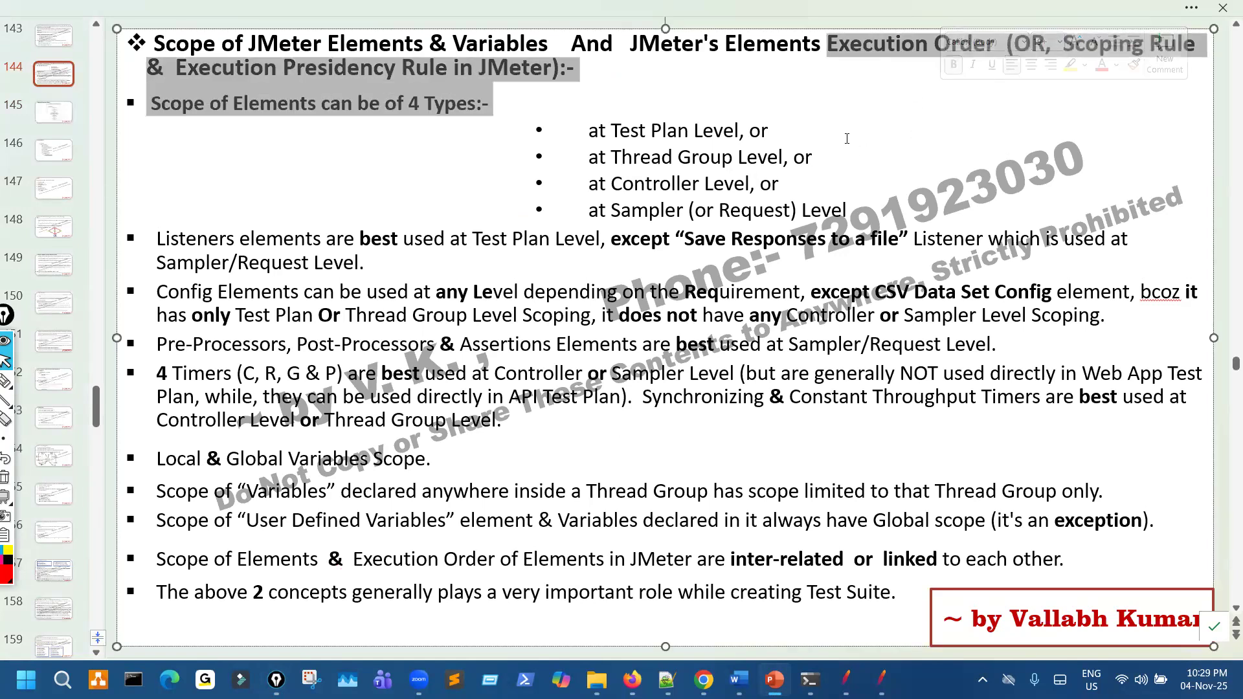
key("Right")
left_click_drag(850, 53, 958, 45)
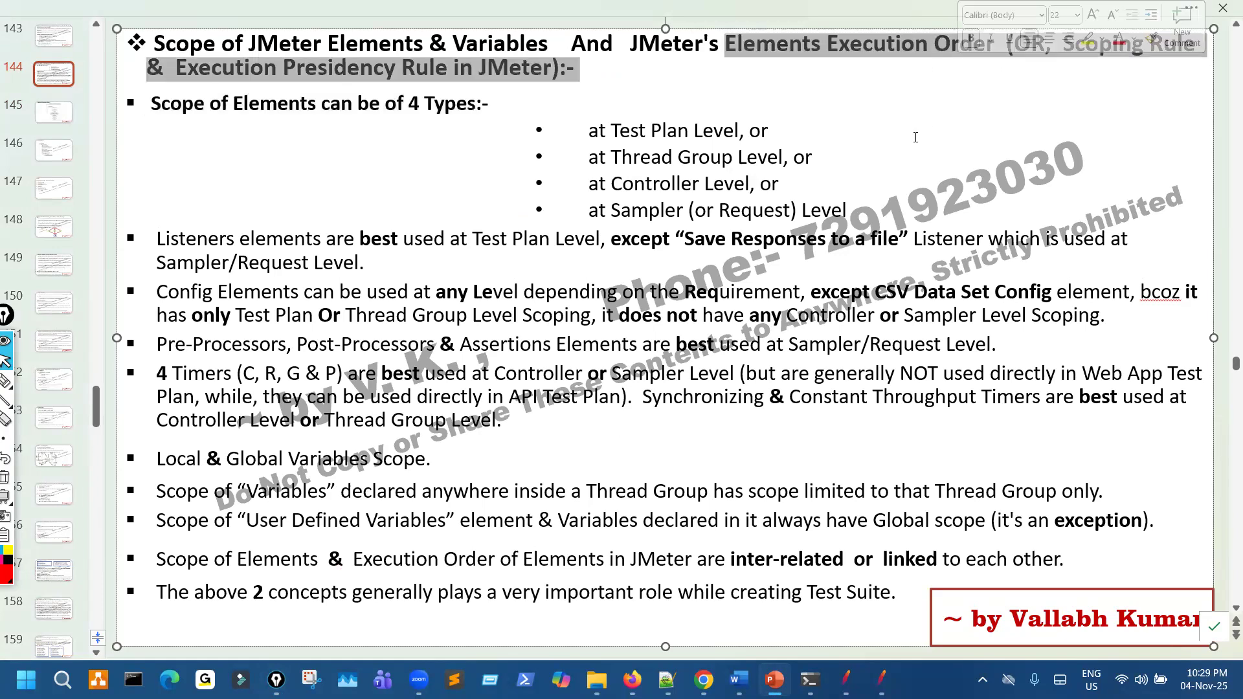
key("Down")
left_click_drag(1129, 80, 770, 151)
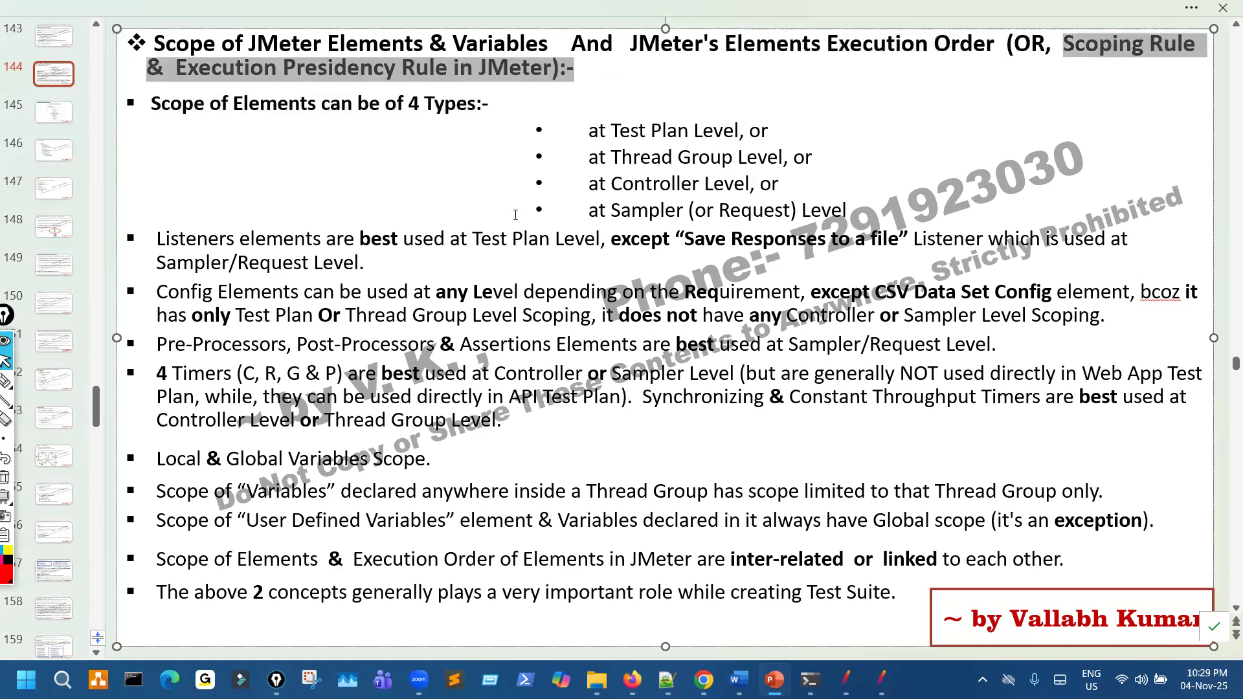
left_click_drag(401, 68, 479, 67)
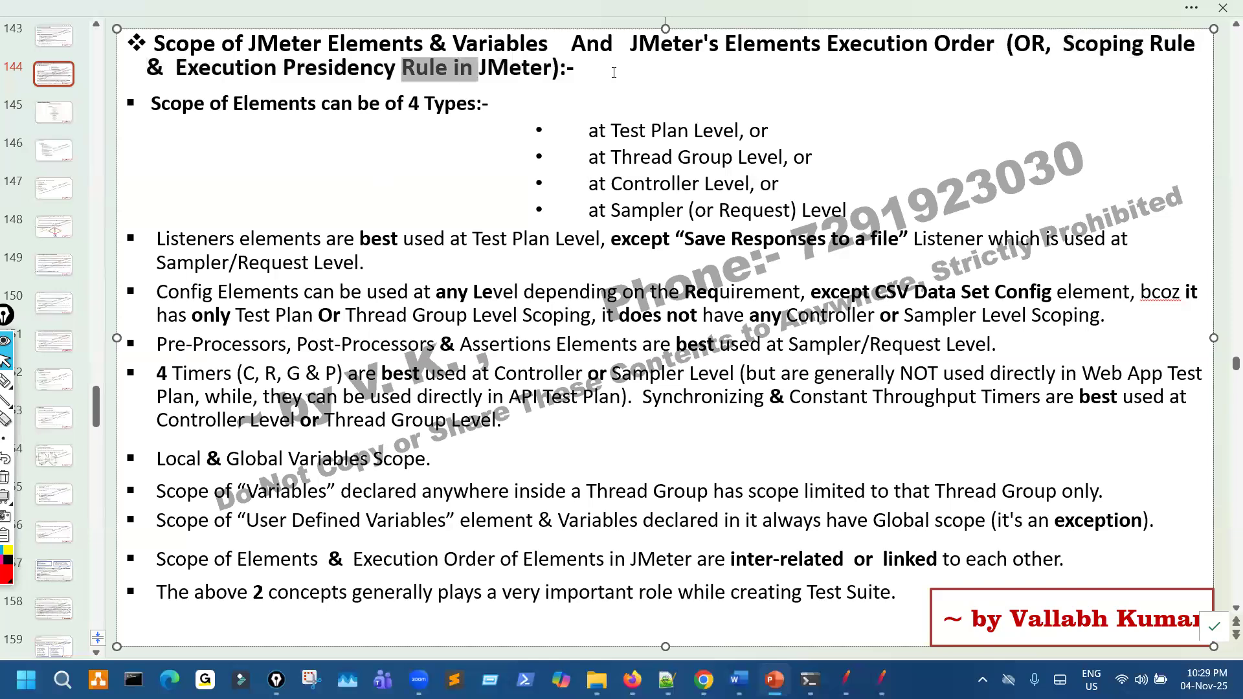
left_click(875, 98)
left_click(432, 178)
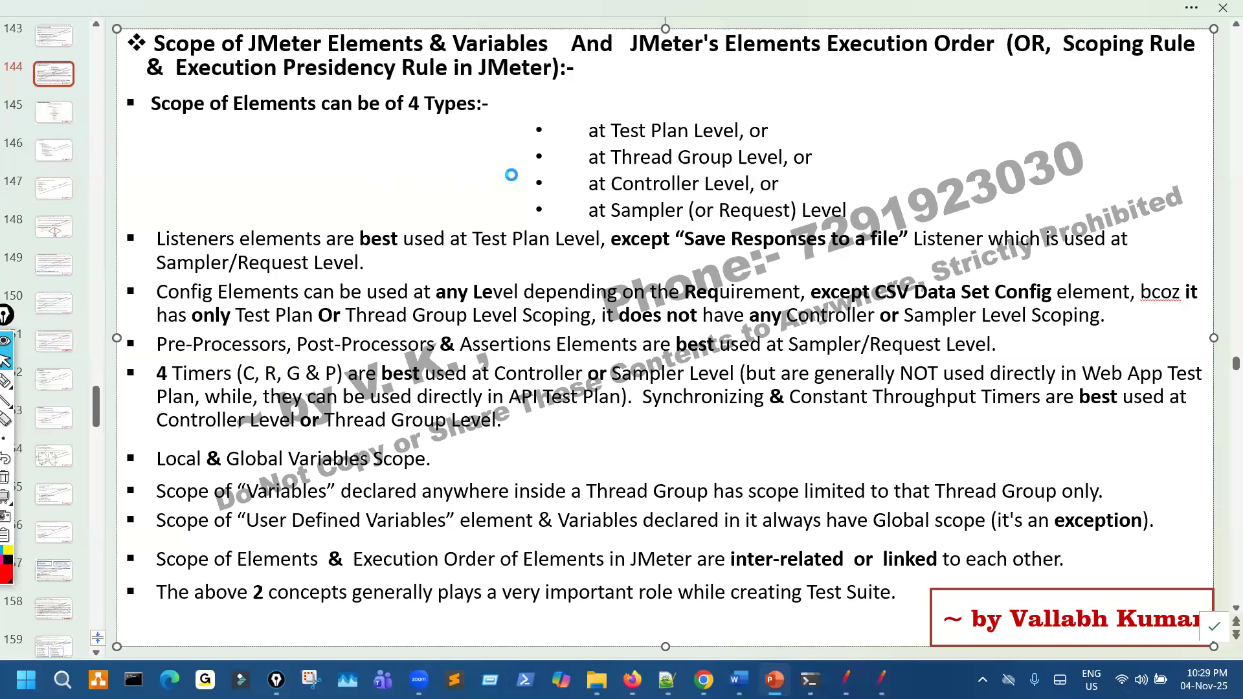
Step: Look through the slides up to the Example (Question) slide and return to the Elements Execution Order slide
scroll(513, 176, "down", 1)
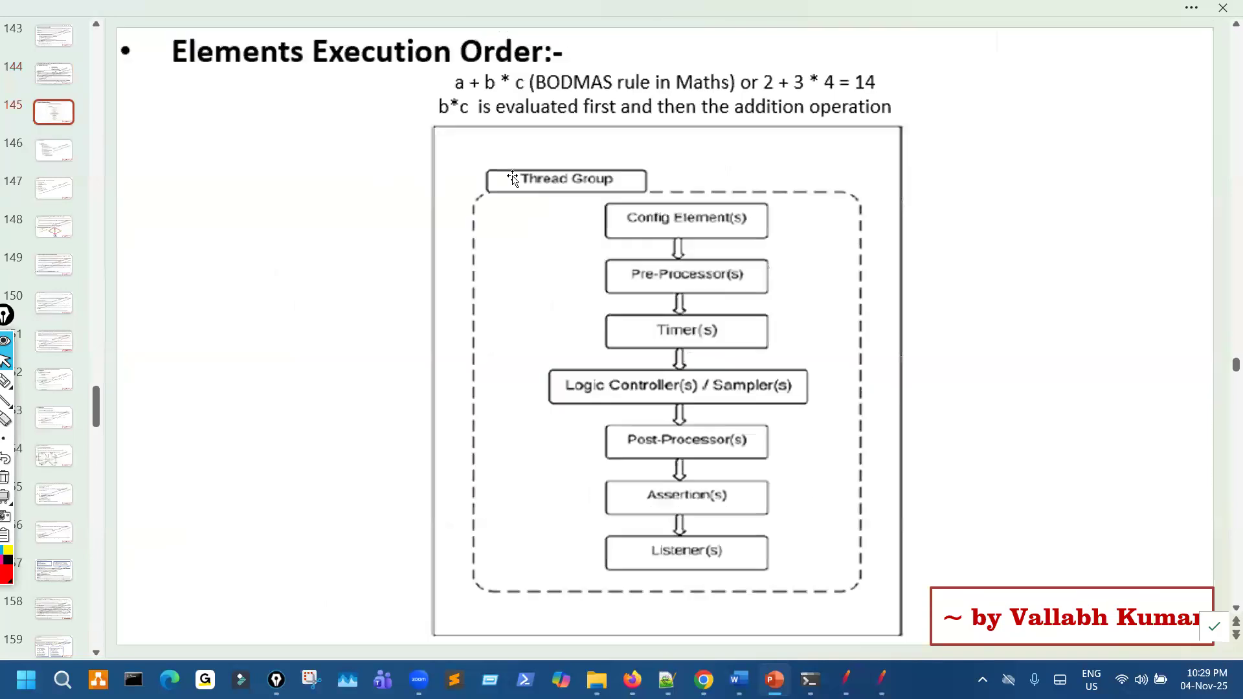
scroll(521, 183, "down", 2)
scroll(491, 266, "up", 1)
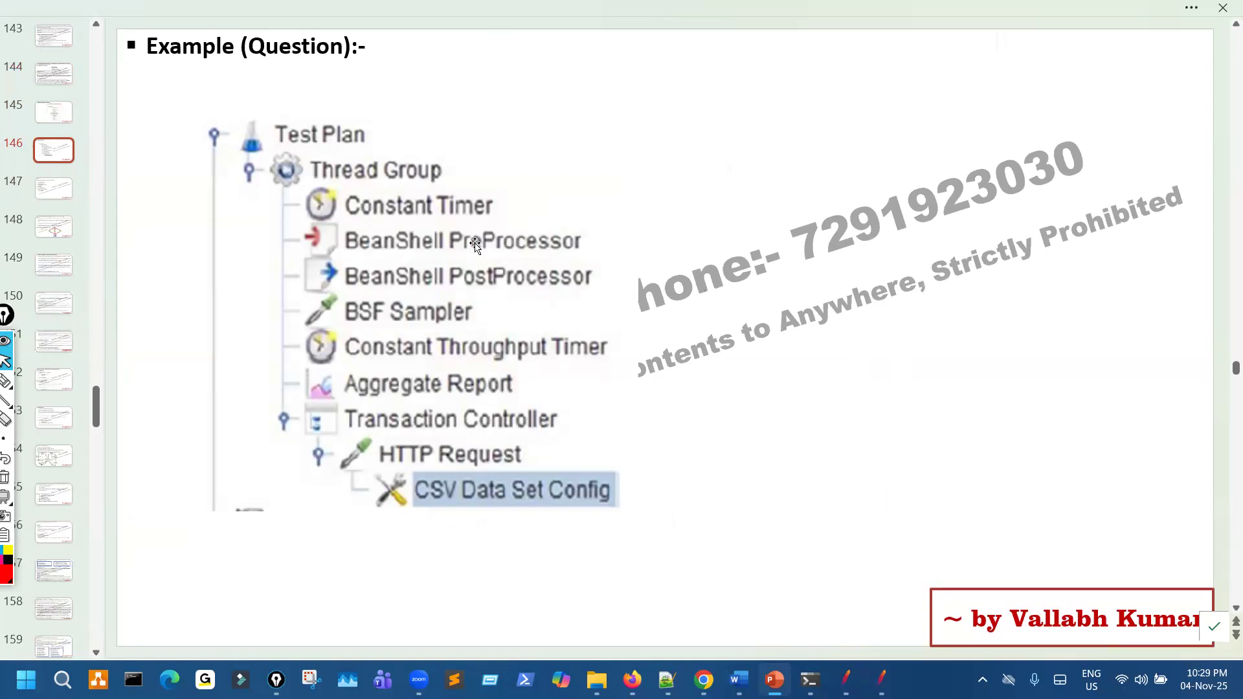
scroll(476, 245, "up", 1)
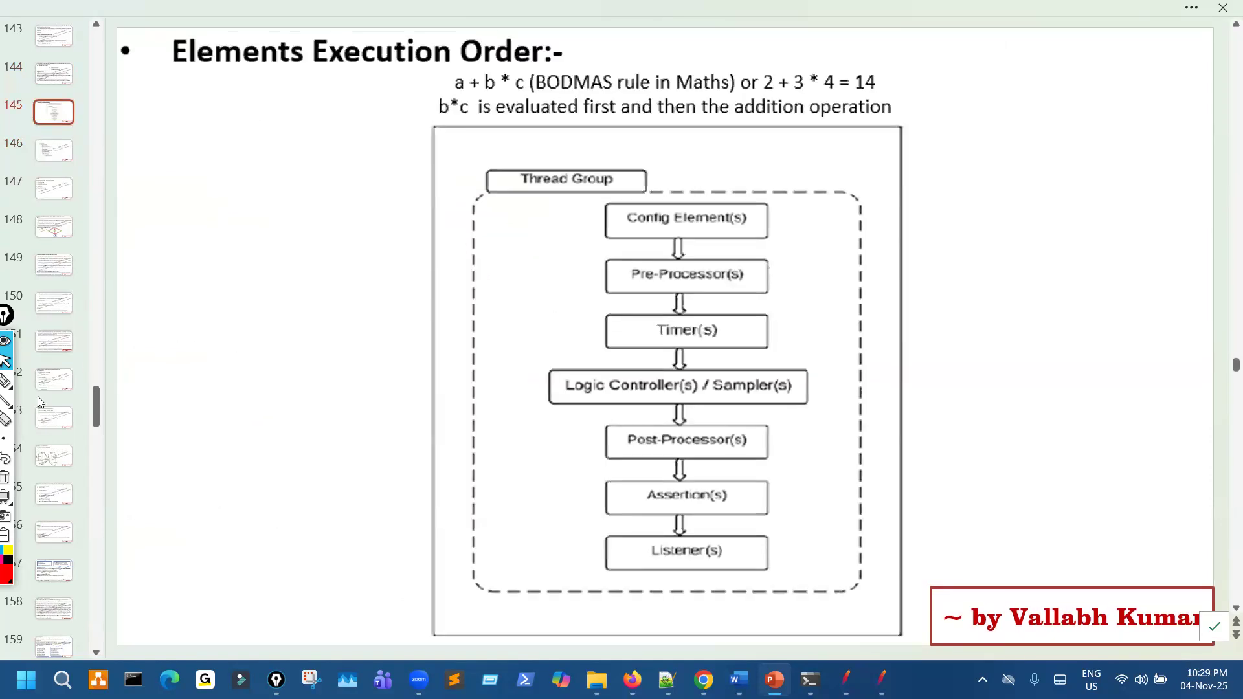
Step: Write a red 12 with an asterisk below it beside the execution order diagram and scribble crossing strokes underneath
left_click(6, 383)
left_click(23, 381)
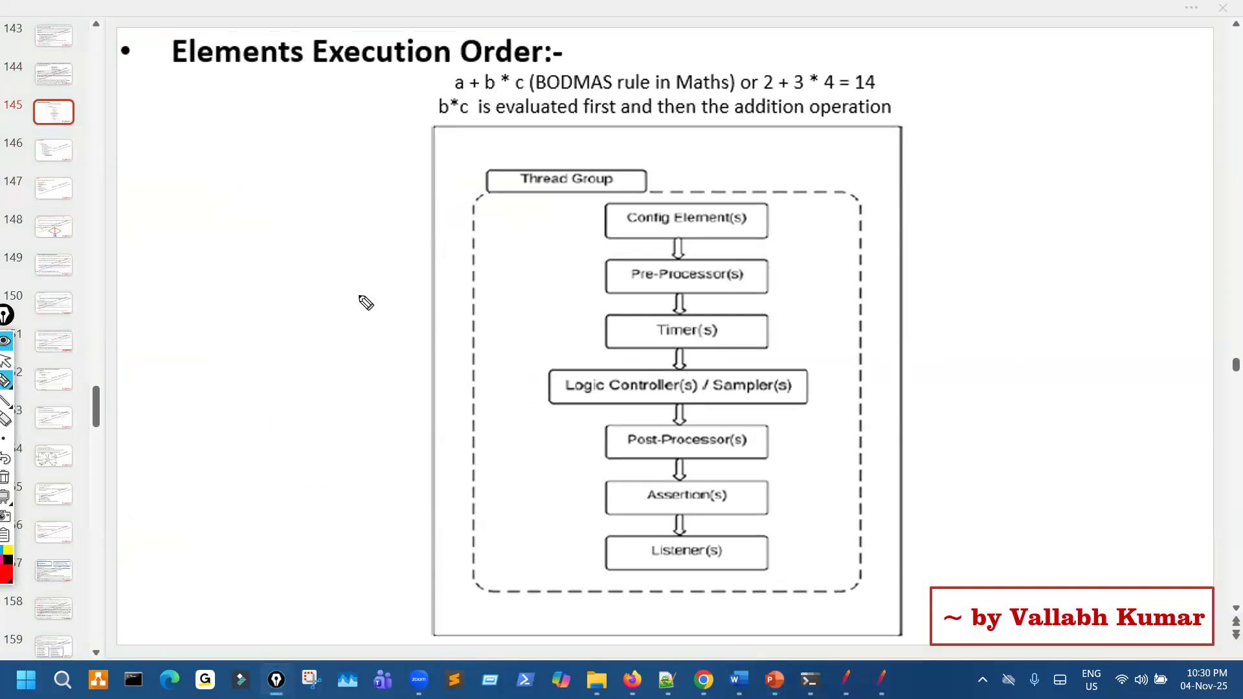
mouse_move(246, 281)
left_mouse_down()
mouse_move(249, 307)
mouse_move(302, 286)
left_mouse_up()
left_click_drag(258, 344, 261, 348)
mouse_move(273, 345)
left_mouse_down()
mouse_move(282, 366)
mouse_move(264, 364)
left_mouse_up()
left_click_drag(259, 346, 302, 354)
mouse_move(267, 408)
left_mouse_down()
mouse_move(327, 392)
mouse_move(337, 414)
mouse_move(359, 398)
left_mouse_up()
left_click(301, 393)
mouse_move(344, 384)
left_mouse_down()
mouse_move(296, 437)
mouse_move(305, 414)
left_mouse_up()
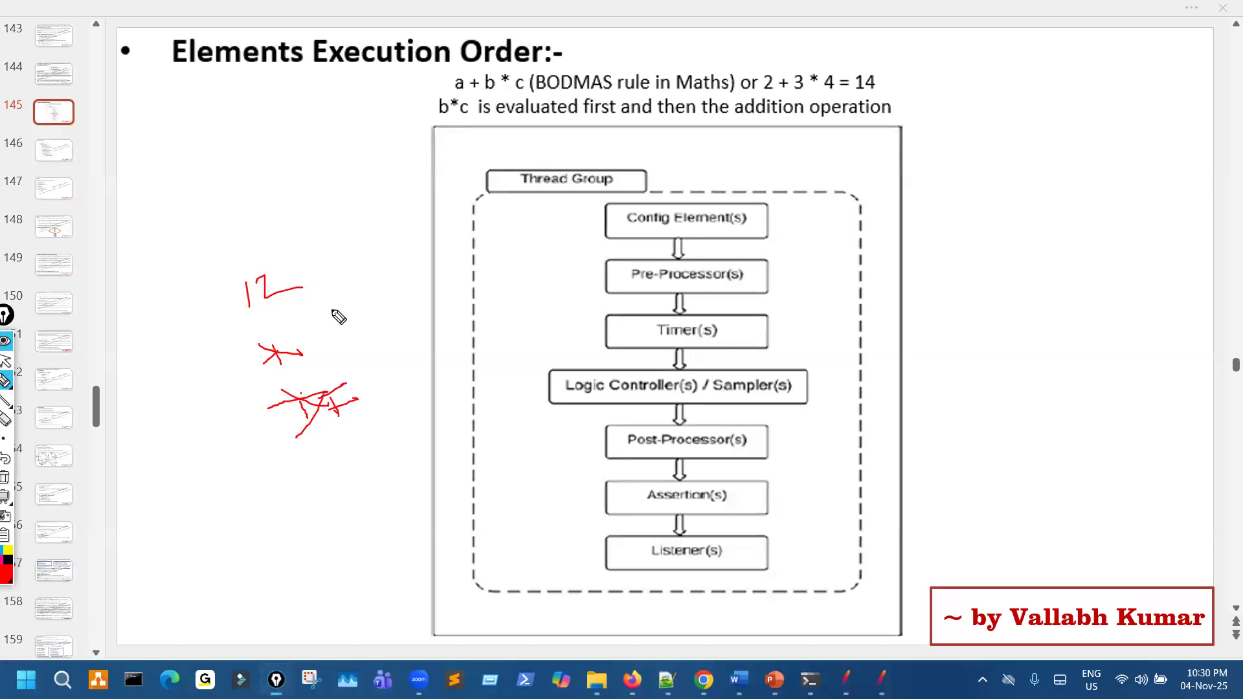
Step: Write a double-underlined 10 above the other red notes and draw an arrow leading away from it
left_click_drag(322, 124, 335, 156)
left_click_drag(360, 116, 356, 115)
left_click_drag(341, 159, 394, 132)
left_click_drag(371, 159, 399, 144)
mouse_move(298, 175)
left_mouse_down()
mouse_move(214, 215)
mouse_move(216, 230)
left_mouse_up()
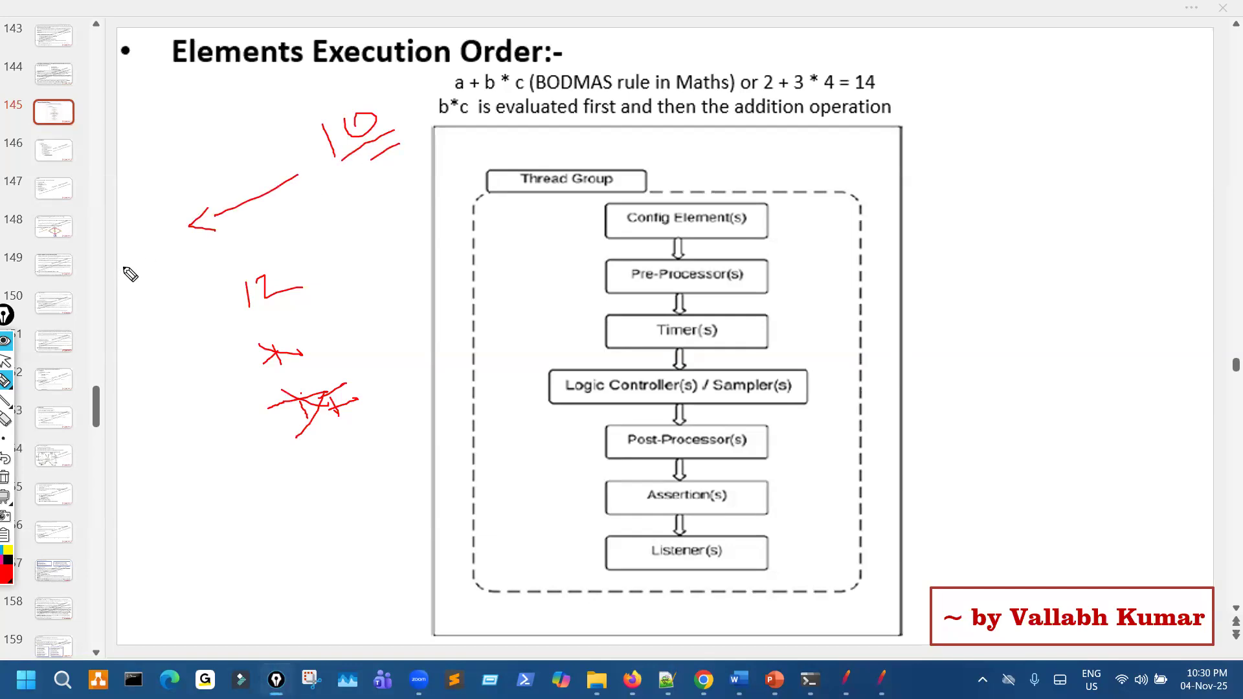
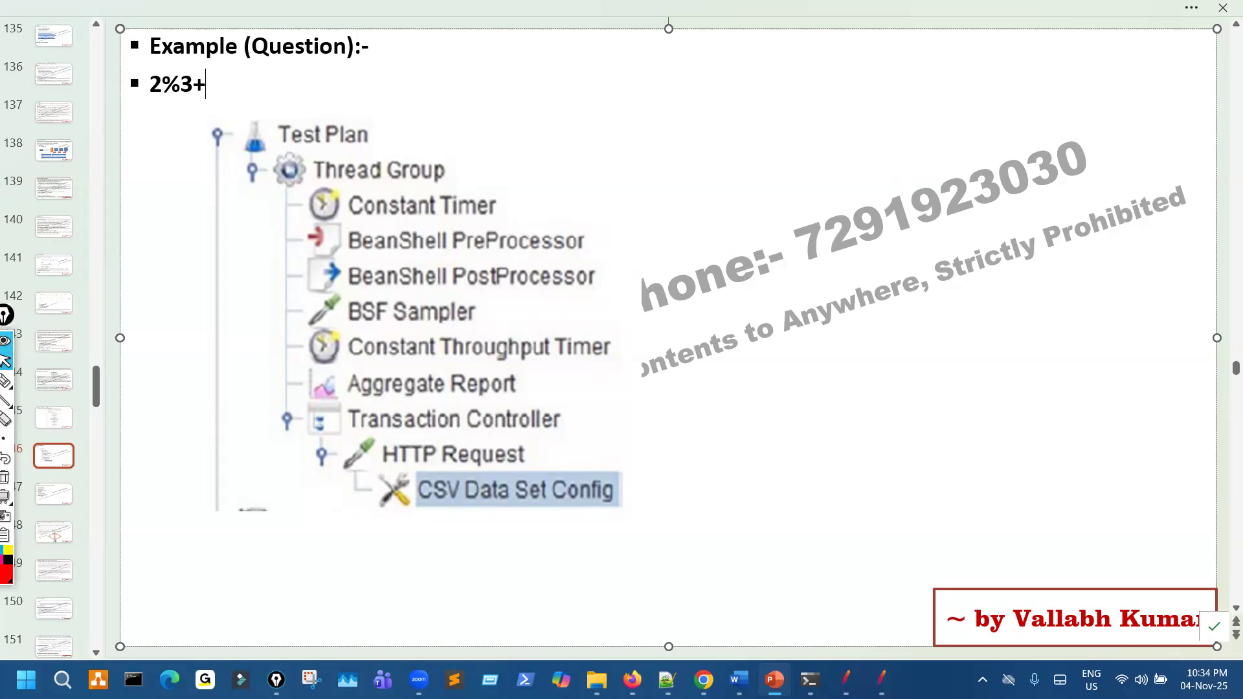
Step: Complete the expression on the Example (Question) slide as "2%3+2+1%3 ="
type("2+!")
key("BackSpace")
type("1%3")
type("=")
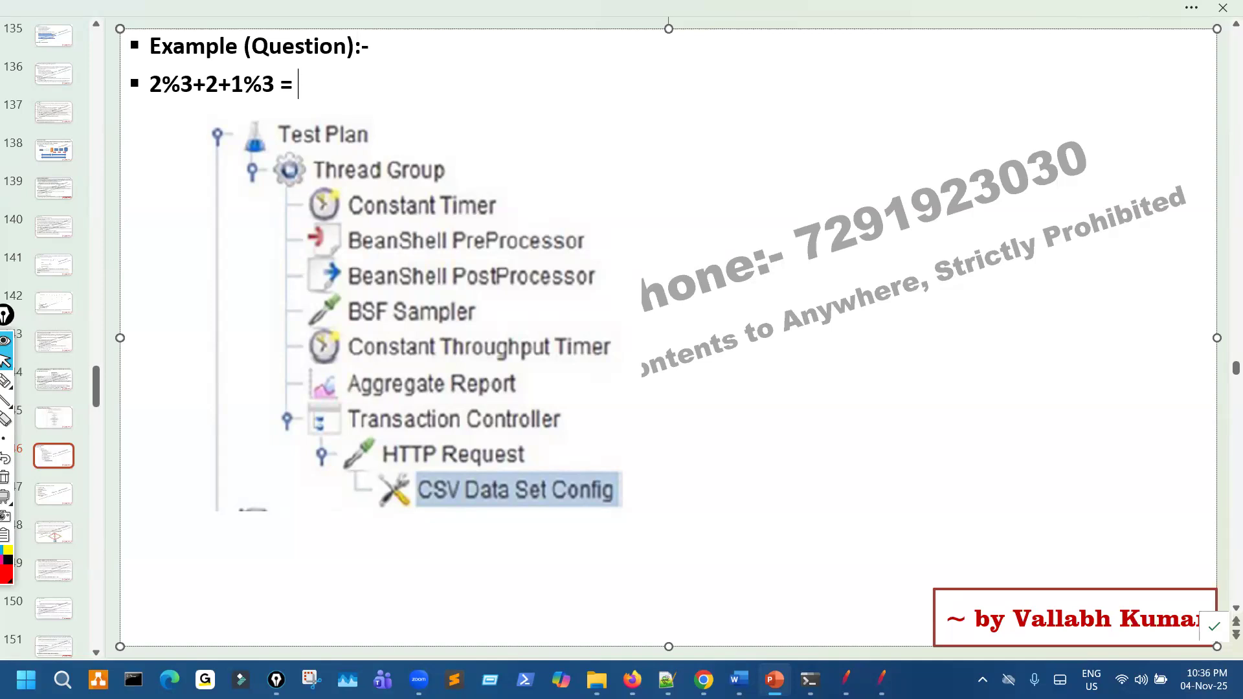
Step: Handwrite the fraction 2 over 3 followed by an equals sign beside the test plan picture
left_click(6, 380)
left_click_drag(597, 95, 683, 148)
left_click_drag(597, 232, 703, 190)
left_click_drag(663, 255, 667, 345)
mouse_move(808, 172)
left_mouse_down()
mouse_move(835, 153)
mouse_move(837, 175)
left_mouse_up()
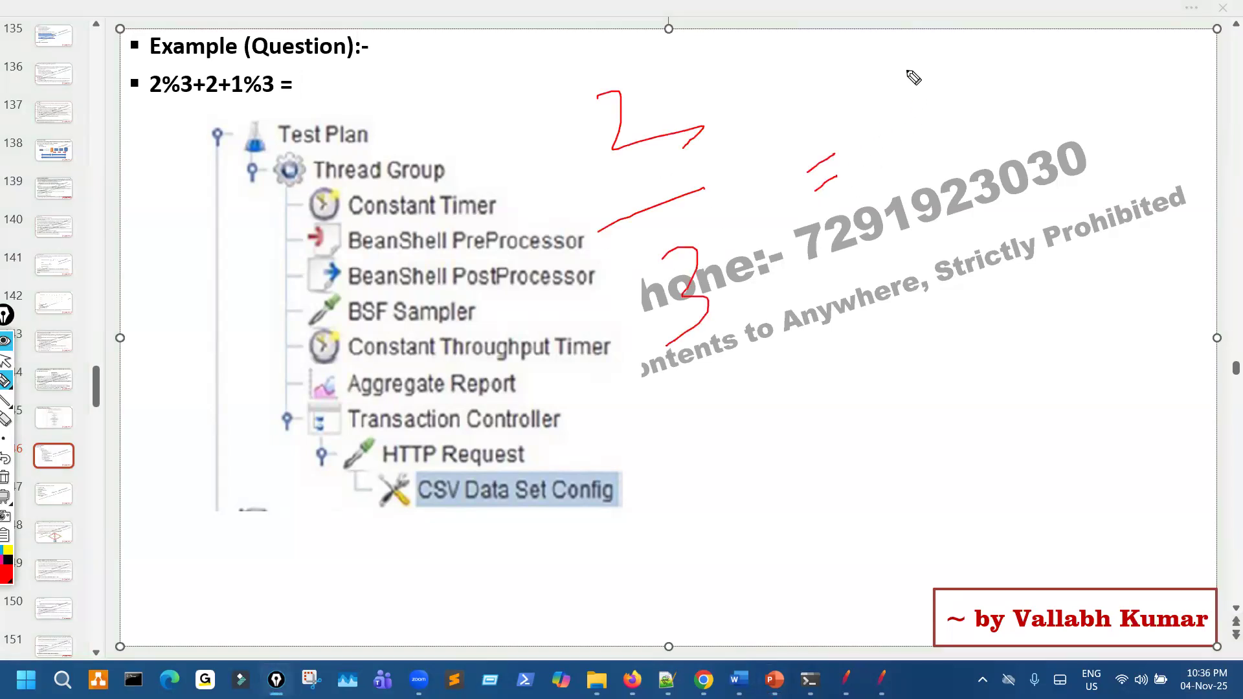
Step: Handwrite 2 over 2+1 over 3 after the equals sign and mark the second plus in the typed expression
left_click_drag(899, 59, 948, 78)
left_click_drag(873, 125, 954, 98)
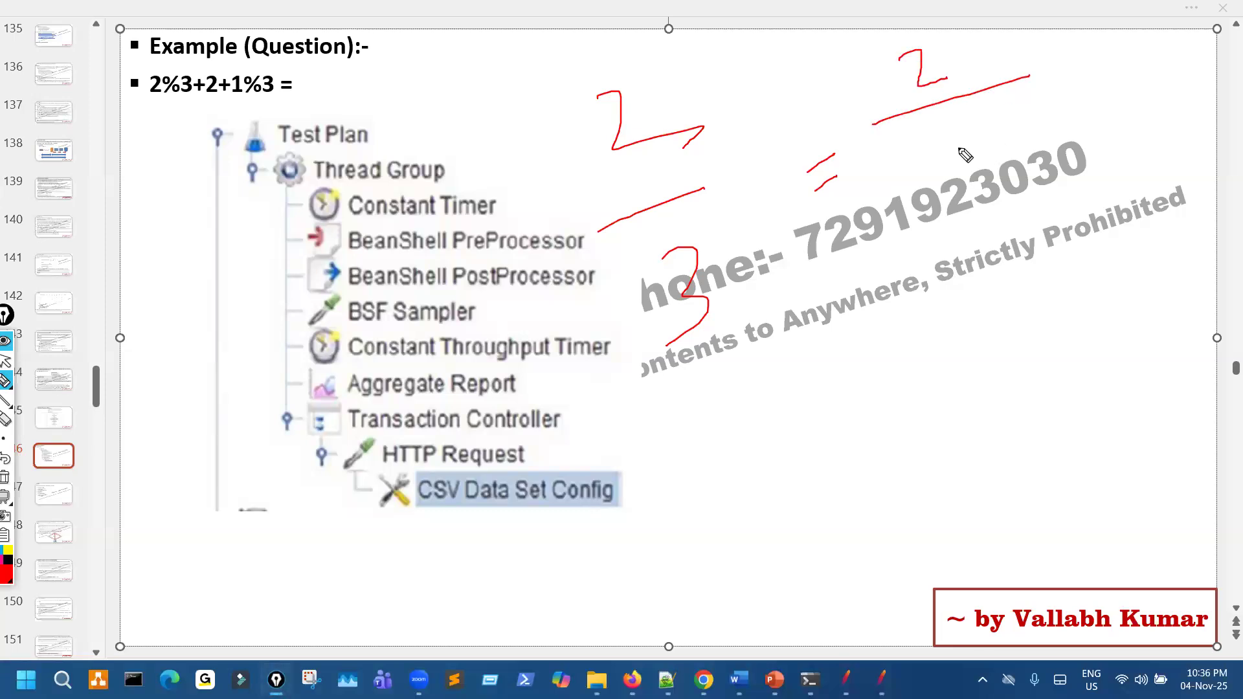
mouse_move(231, 70)
left_mouse_down()
mouse_move(225, 110)
mouse_move(238, 104)
left_mouse_up()
mouse_move(927, 147)
left_mouse_down()
mouse_move(931, 164)
mouse_move(984, 146)
left_mouse_up()
left_click_drag(1006, 119, 1013, 137)
left_click_drag(934, 184, 1094, 144)
left_click_drag(1003, 198, 1018, 255)
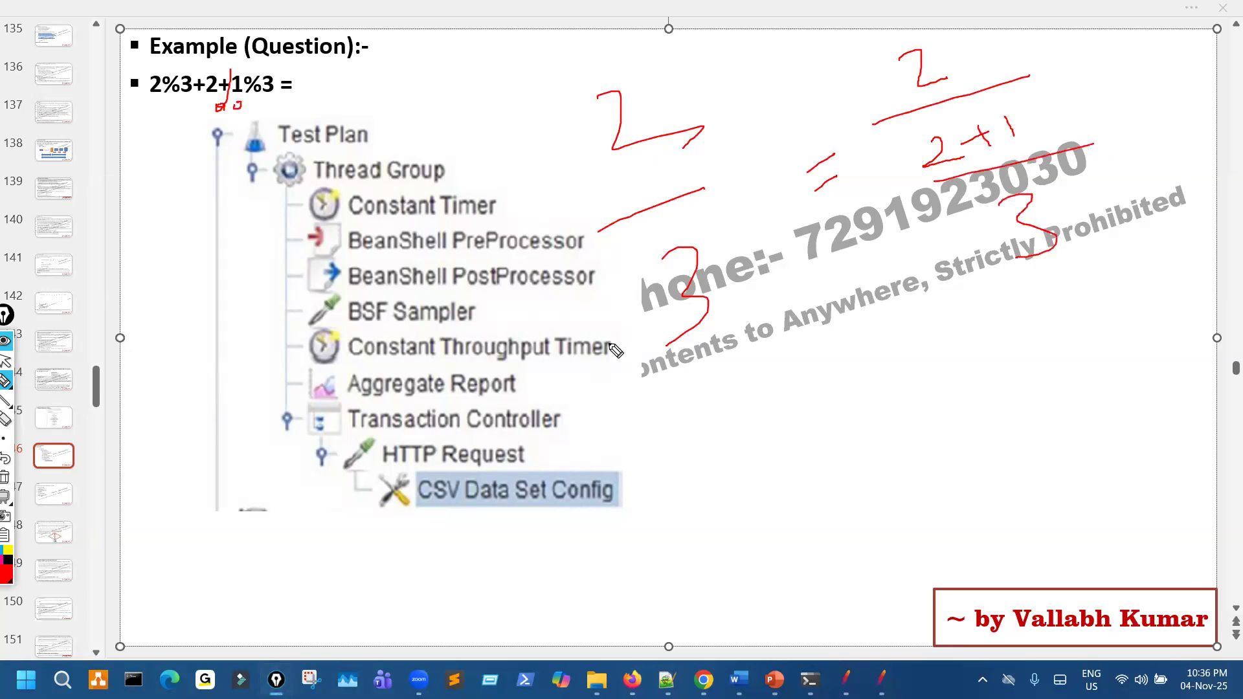
Step: Change the typed expression on the Example (Question) slide to "2%3+2%3+1%2 ="
key("ctrl+shift+2")
left_click(207, 88)
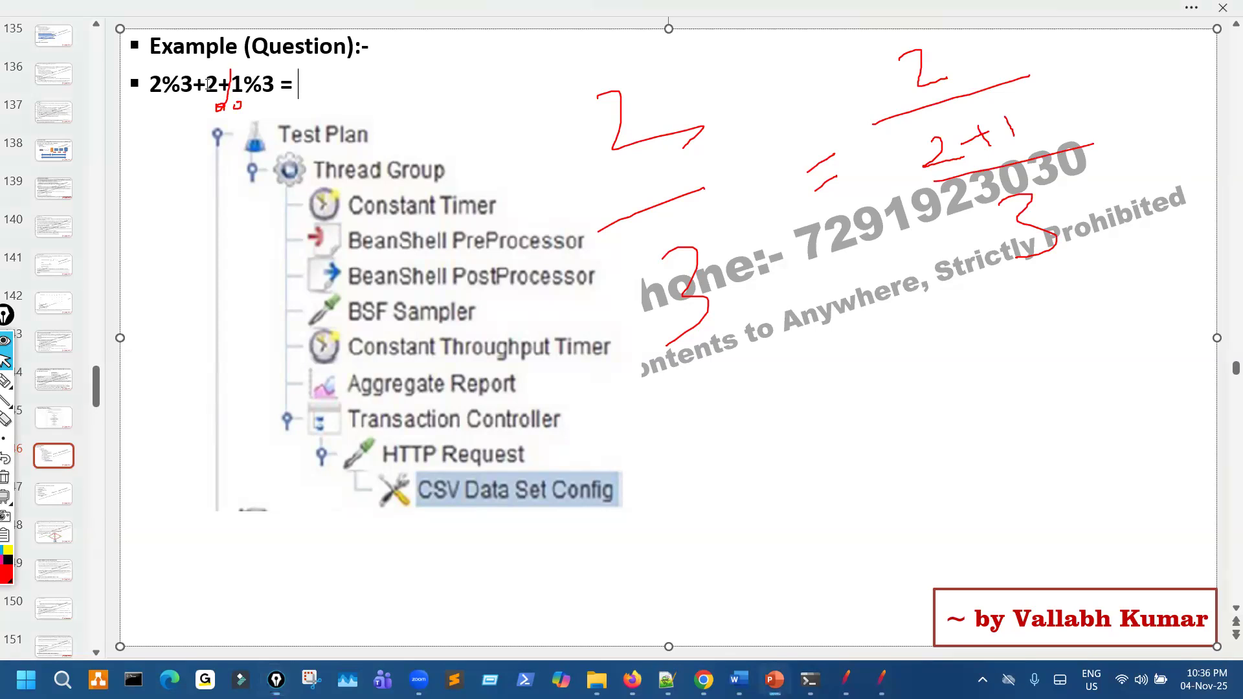
type("2")
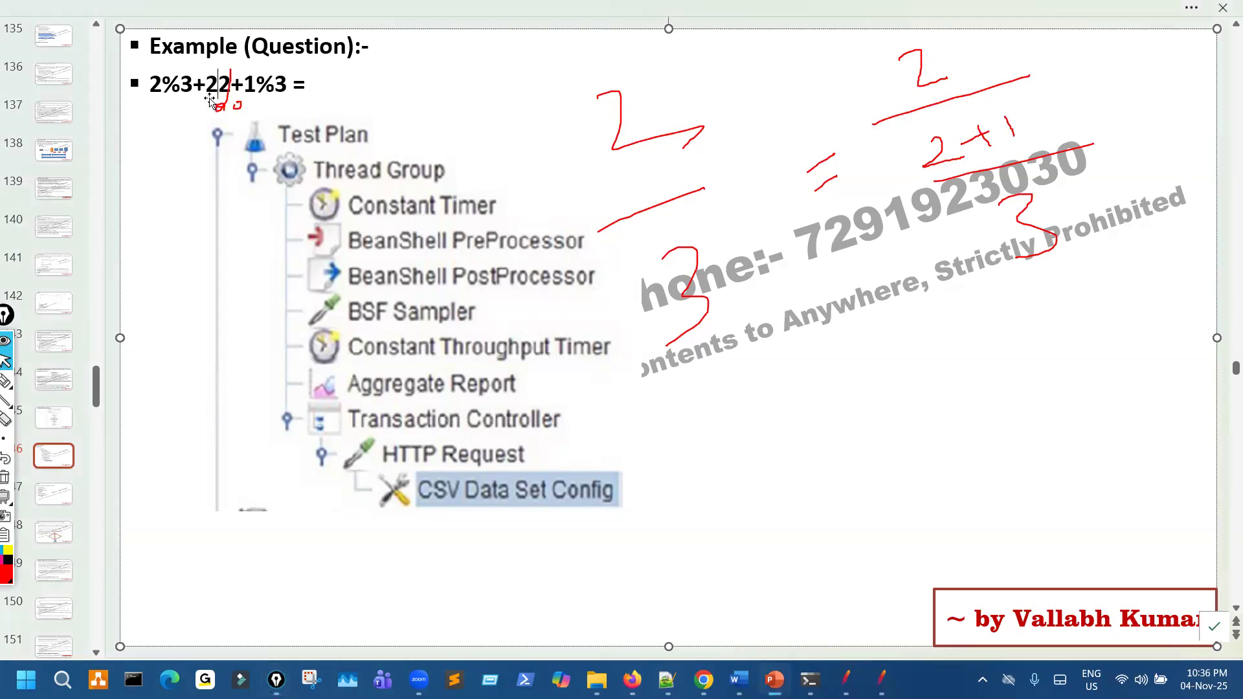
type("%")
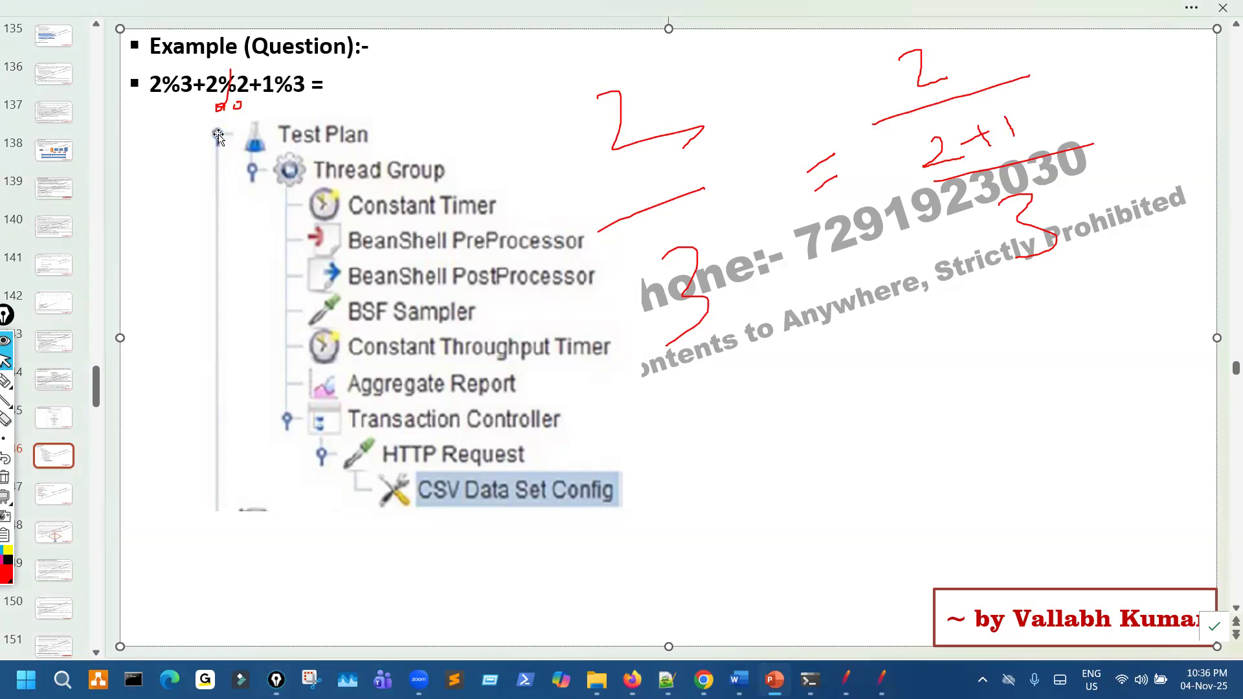
left_click(246, 85)
key("BackSpace")
type("3")
key("Right")
key("Right")
key("Right")
key("Right")
key("Right")
key("BackSpace")
type("2")
left_click(529, 114)
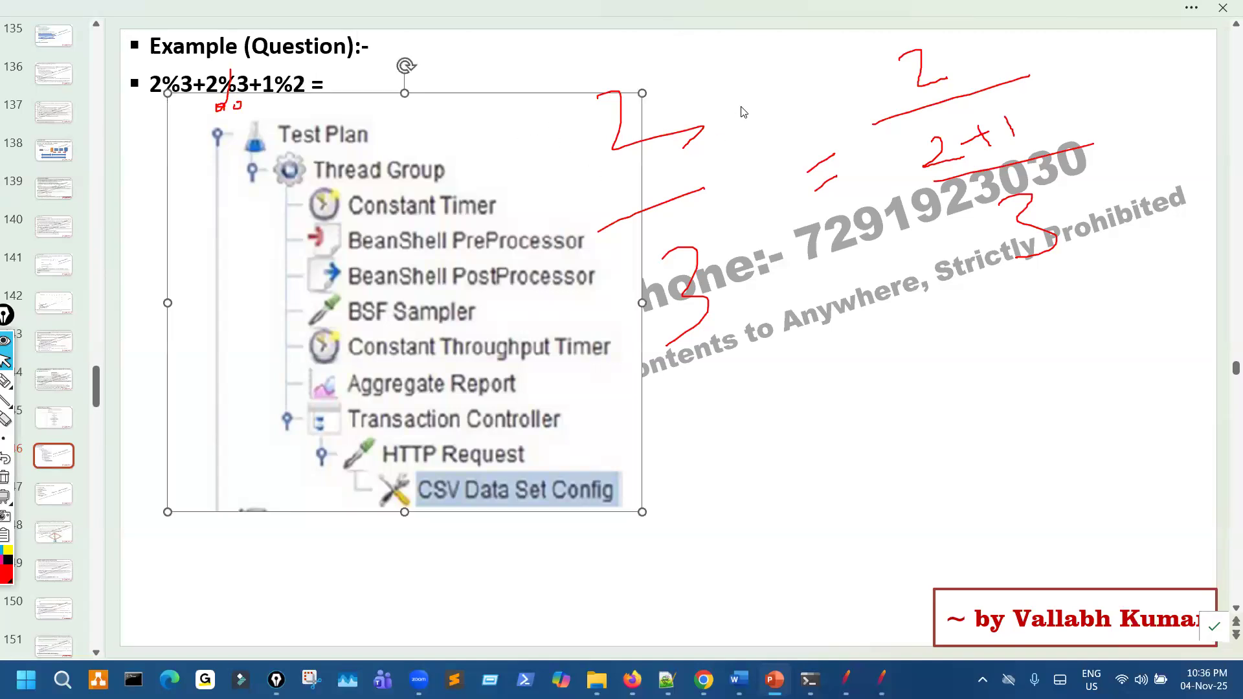
Step: Clear the handwritten fractions from the Example (Question) slide and go back to the Elements Execution Order slide
key("Escape")
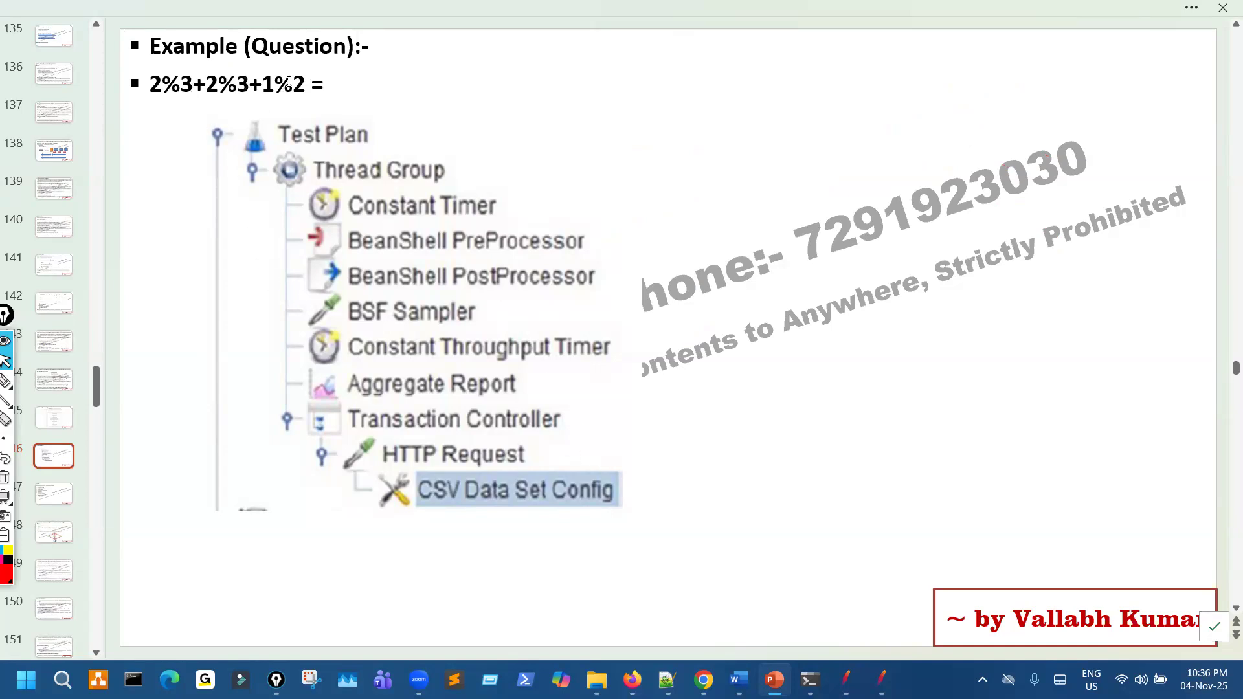
triple_click(222, 86)
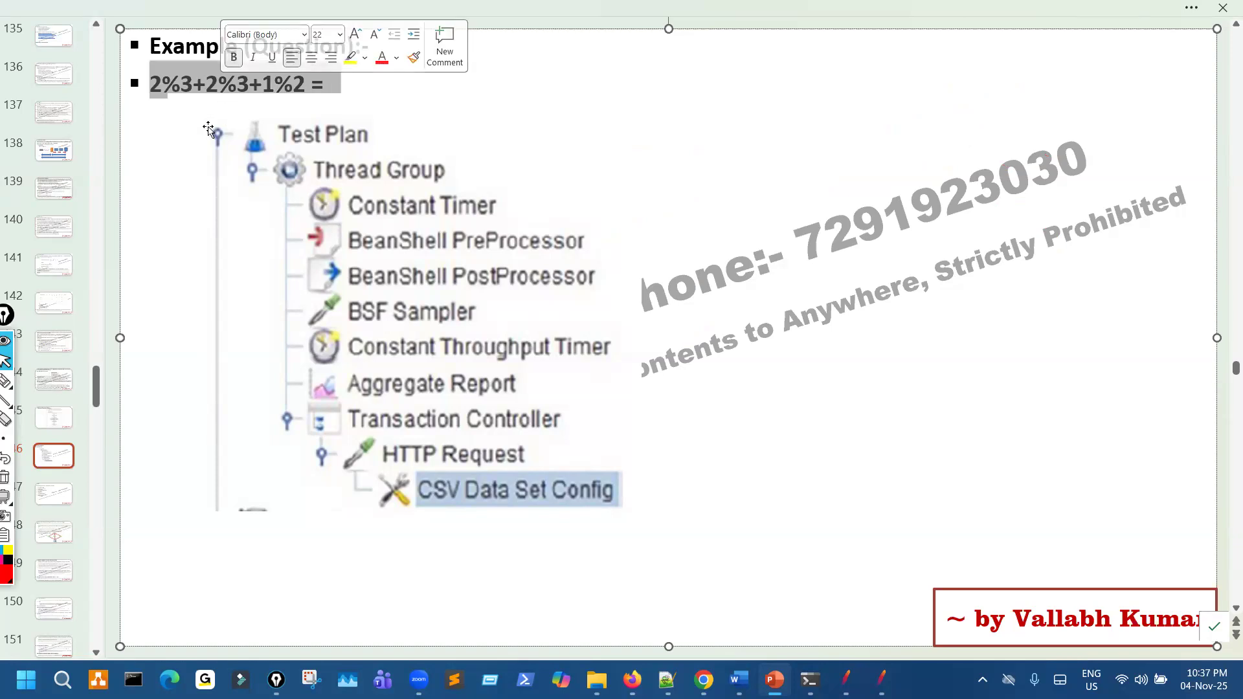
left_click(209, 122)
left_click(482, 72)
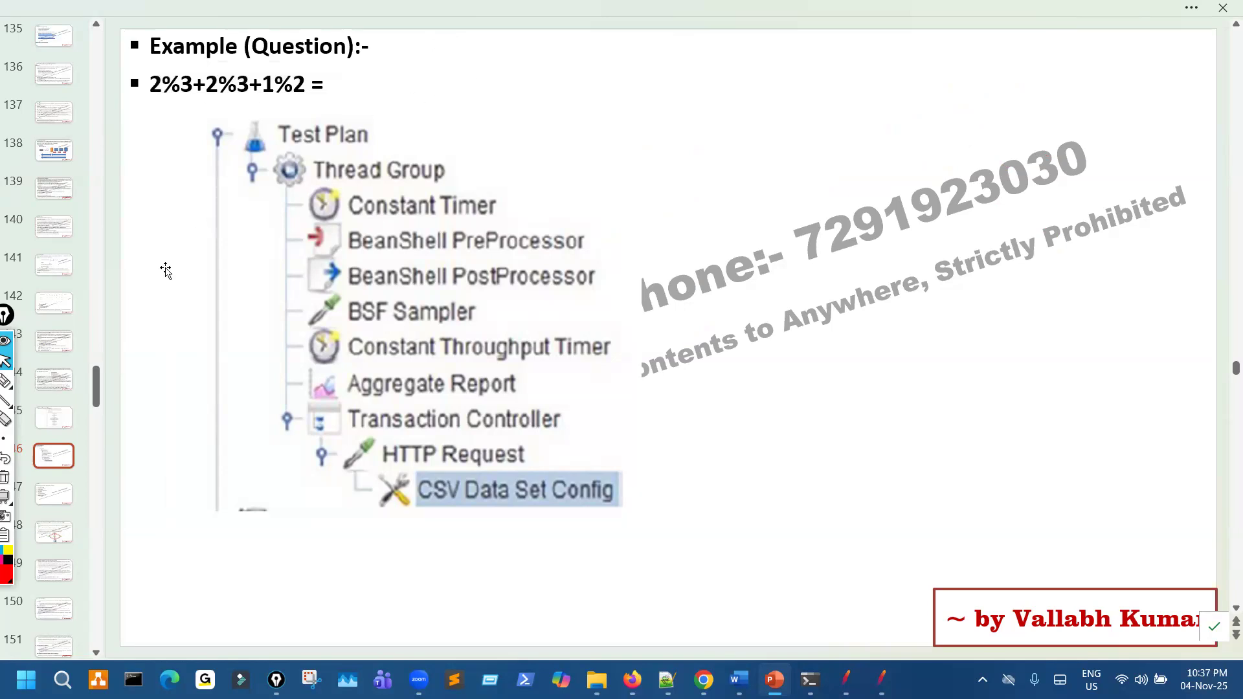
left_click(62, 418)
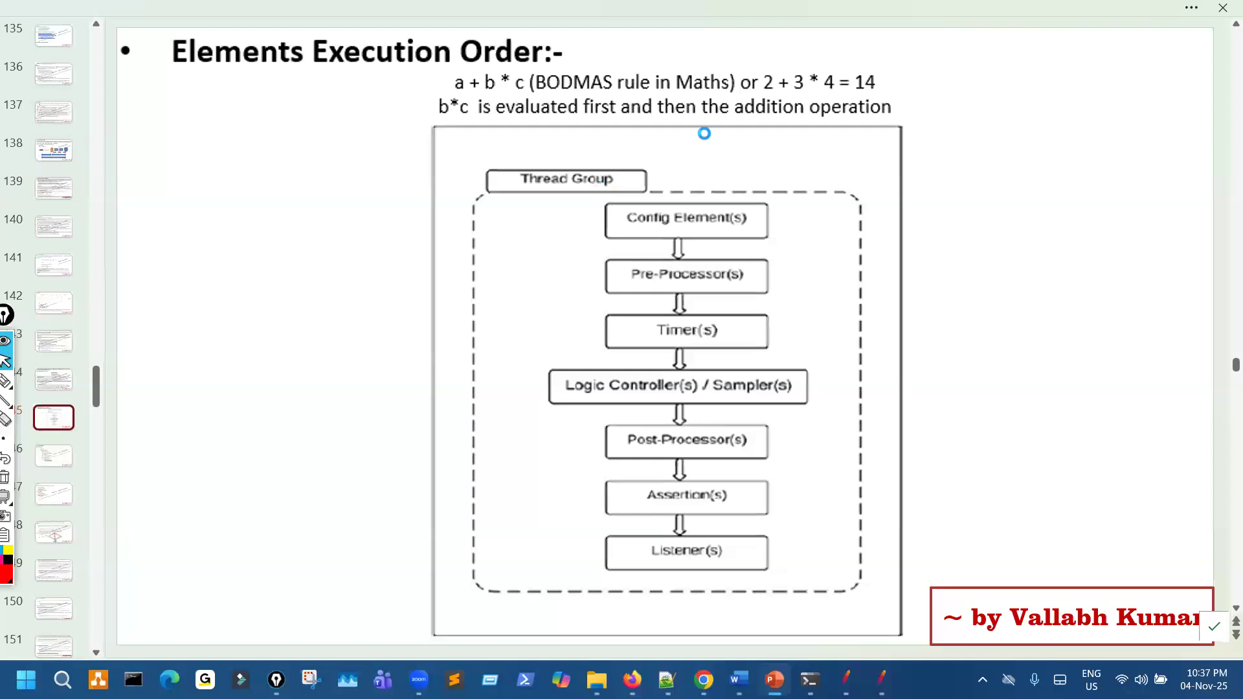
left_click(796, 83)
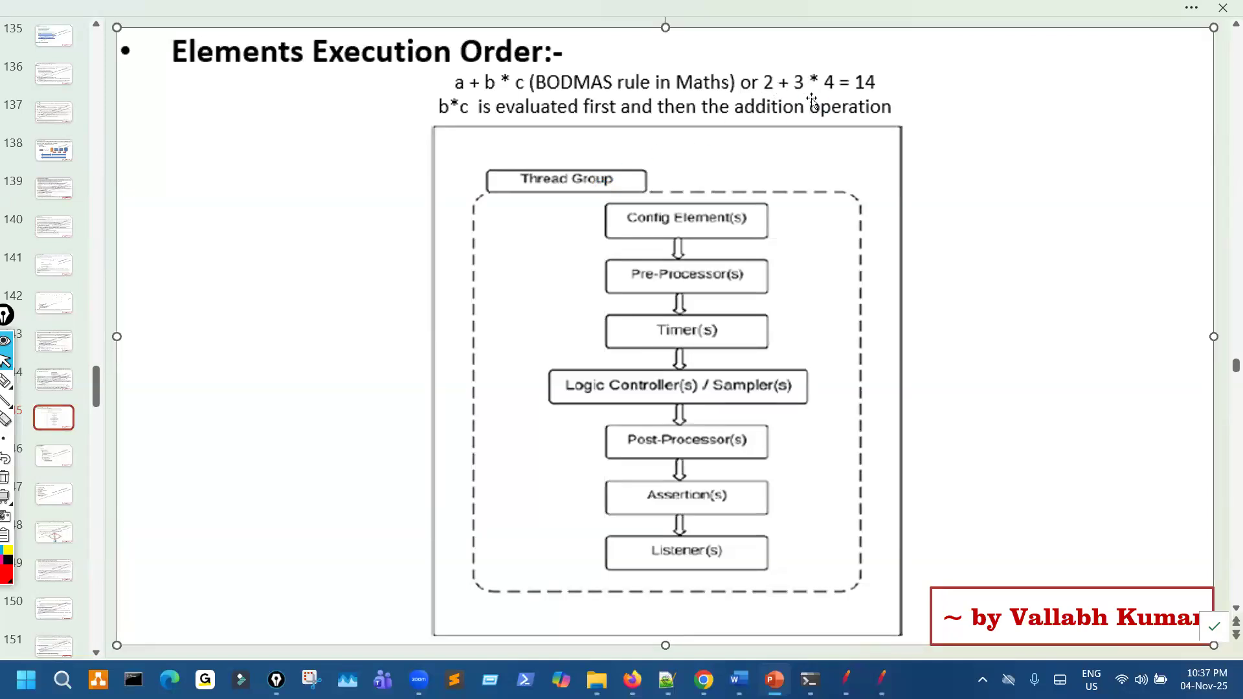
Step: Return to the Example (Question) slide and mark the plus signs and terms of the expression with red underlines
key("ctrl+shift+1")
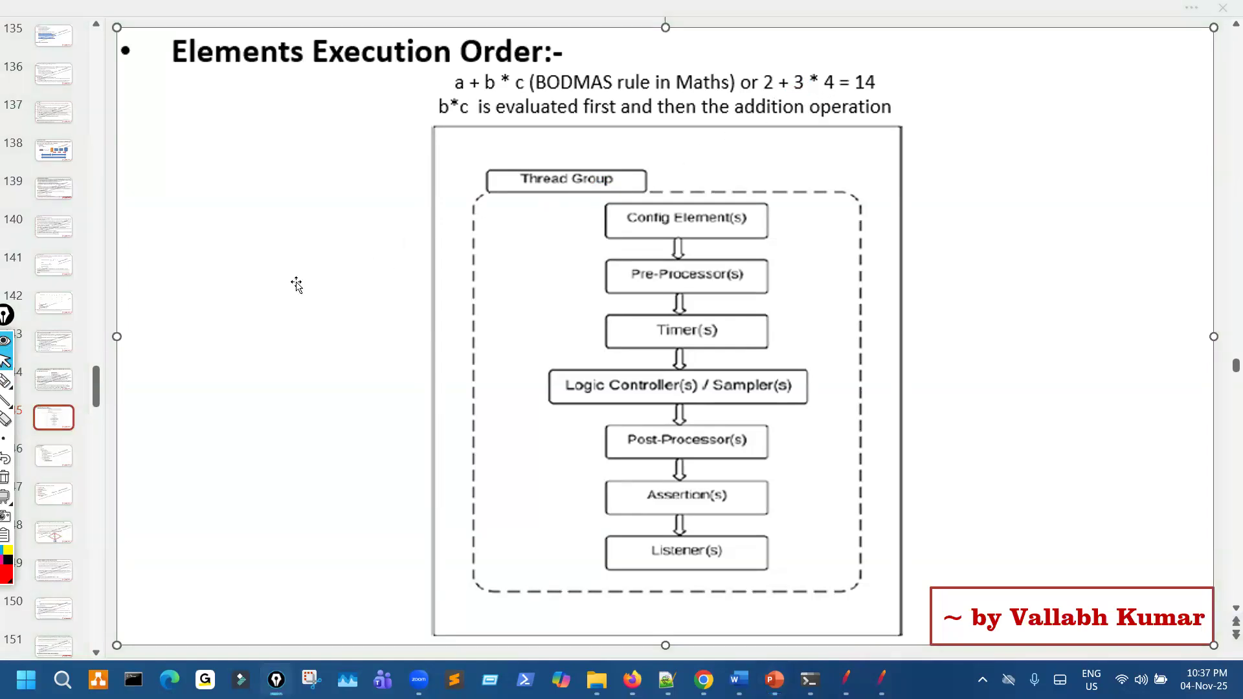
key("Page_Down")
left_click_drag(194, 95, 202, 95)
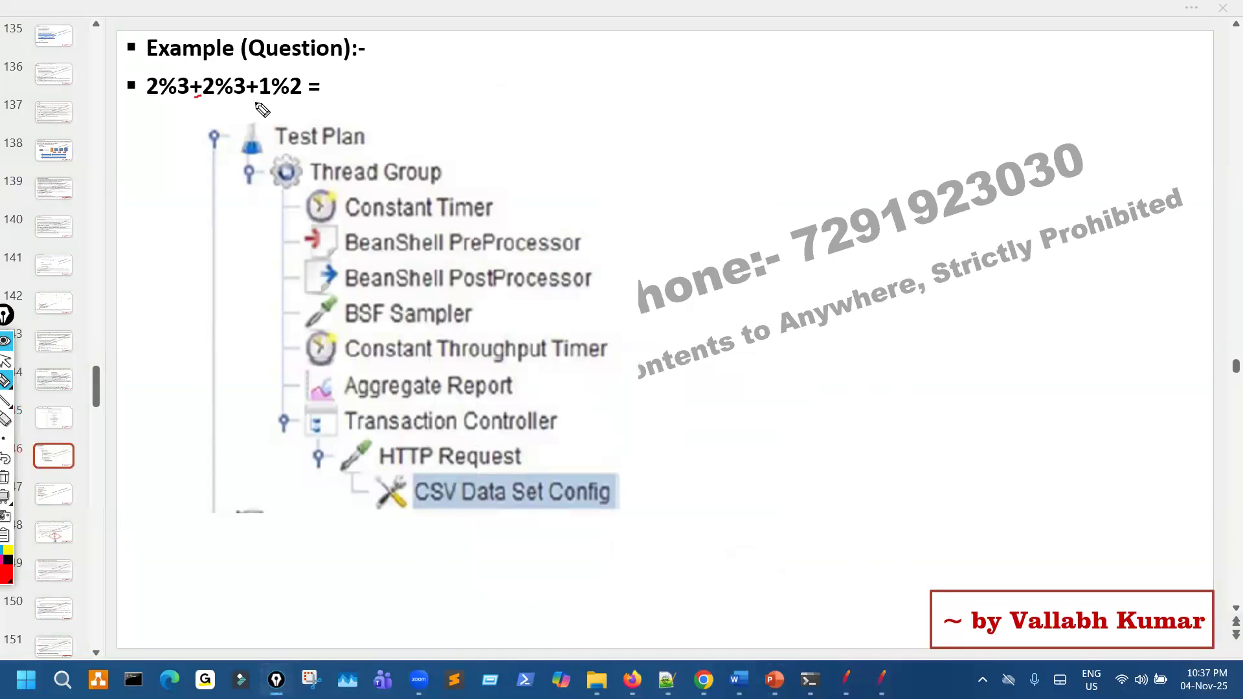
left_click_drag(245, 101, 253, 101)
left_click_drag(159, 98, 299, 100)
Step: Clear the red marks, undo the recent edits to the expression and return to the Elements Execution Order slide
left_click(178, 134)
key("e")
key("ctrl+a")
key("ctrl+z")
key("ctrl+z")
key("ctrl+z")
key("ctrl+z")
key("ctrl+z")
key("ctrl+z")
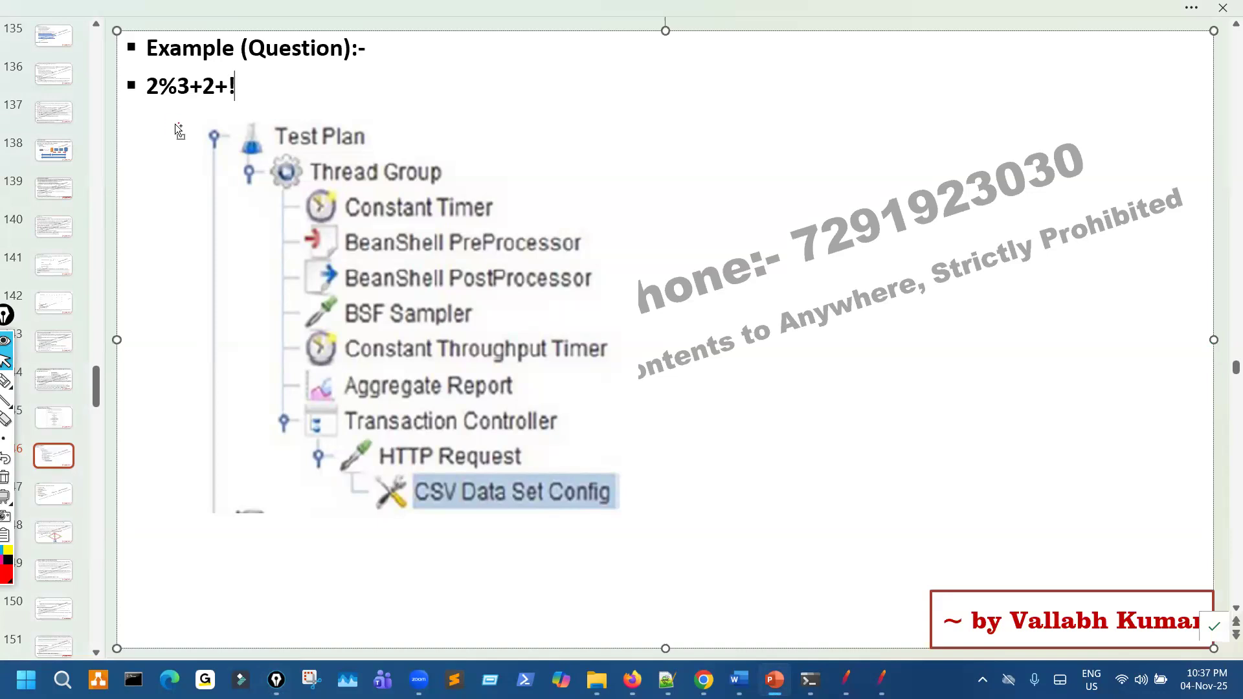
key("ctrl+z")
key("ctrl+z")
key("ctrl+y")
key("ctrl+y")
key("ctrl+y")
key("Left")
key("Left")
key("Left")
key("Left")
left_click(56, 418)
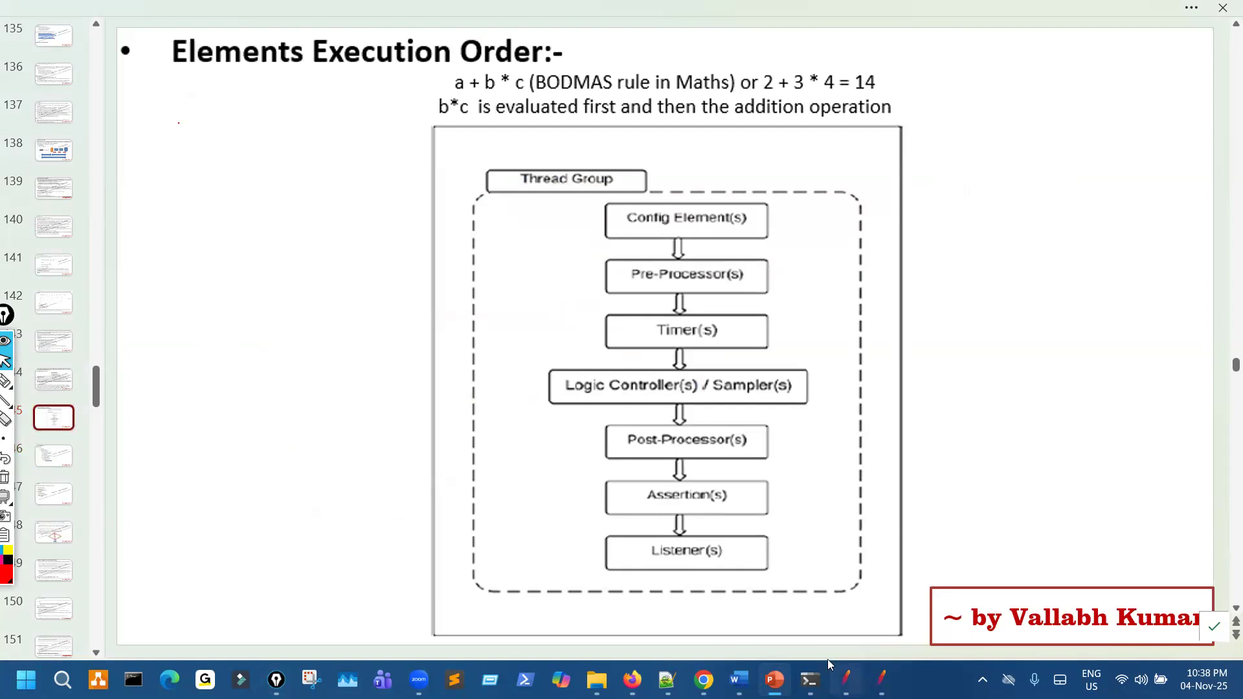
Step: Switch to JMeter and move View Results Tree and Aggregate Report above User Defined Variables in the test plan
key("alt+Tab")
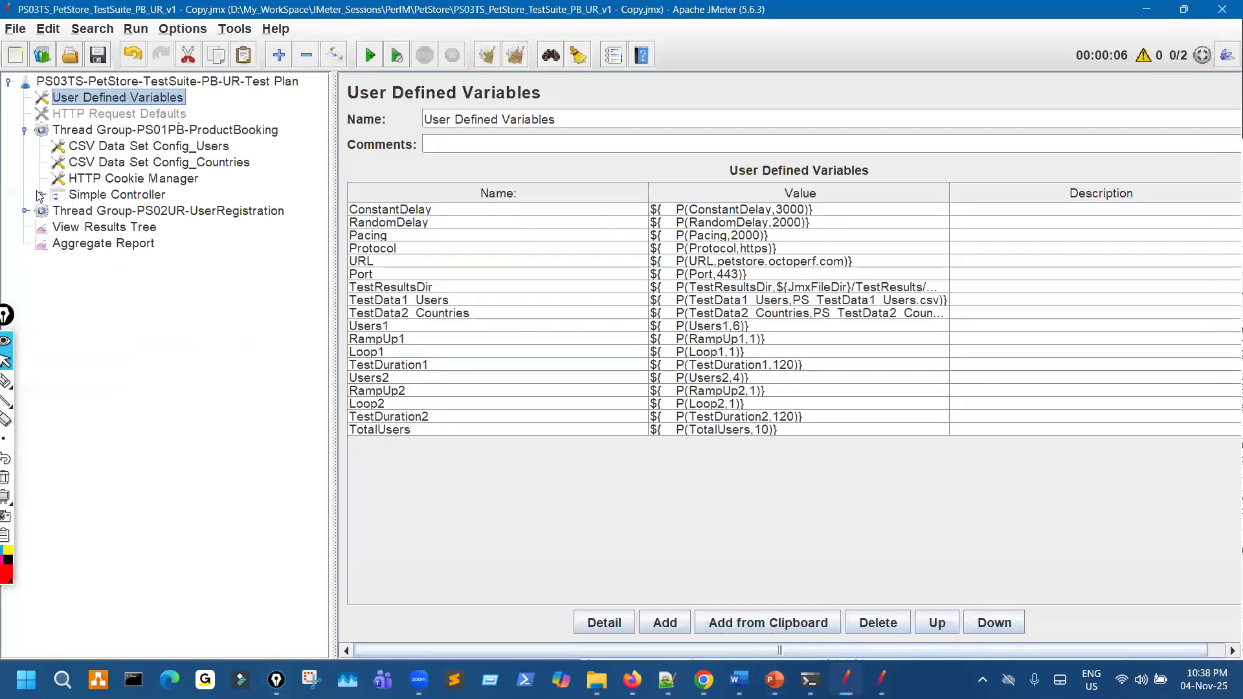
left_click(25, 130)
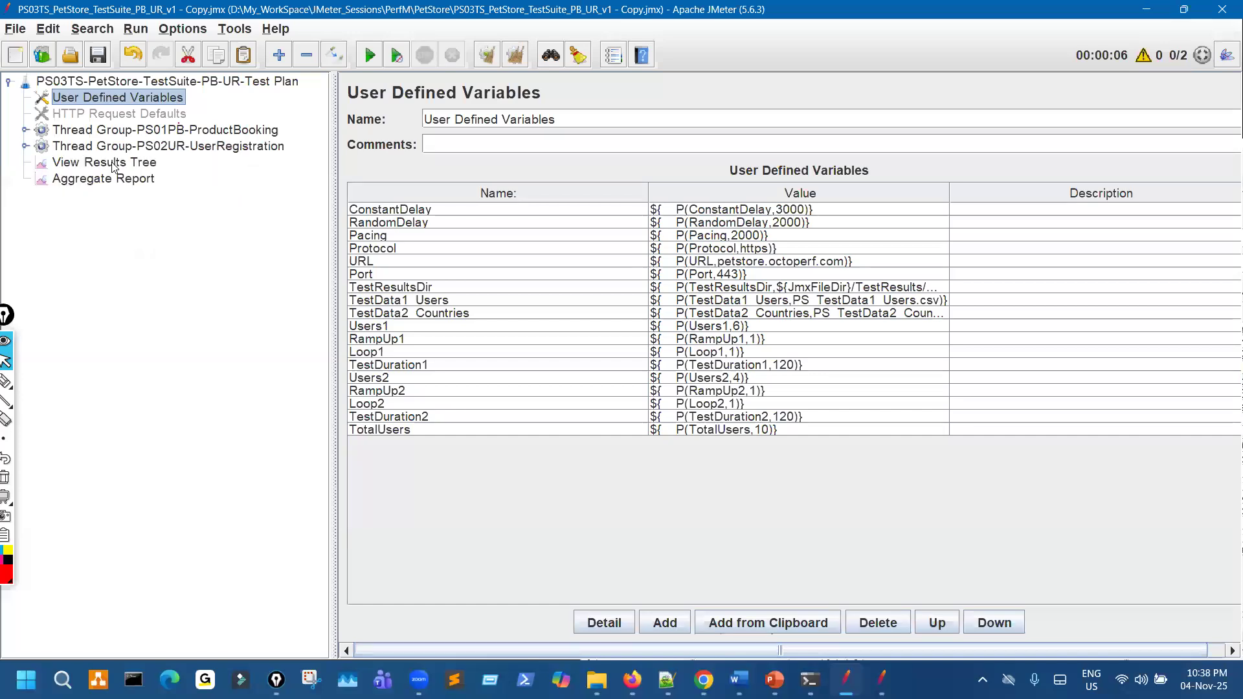
left_click(114, 164)
left_click(125, 181, "shift")
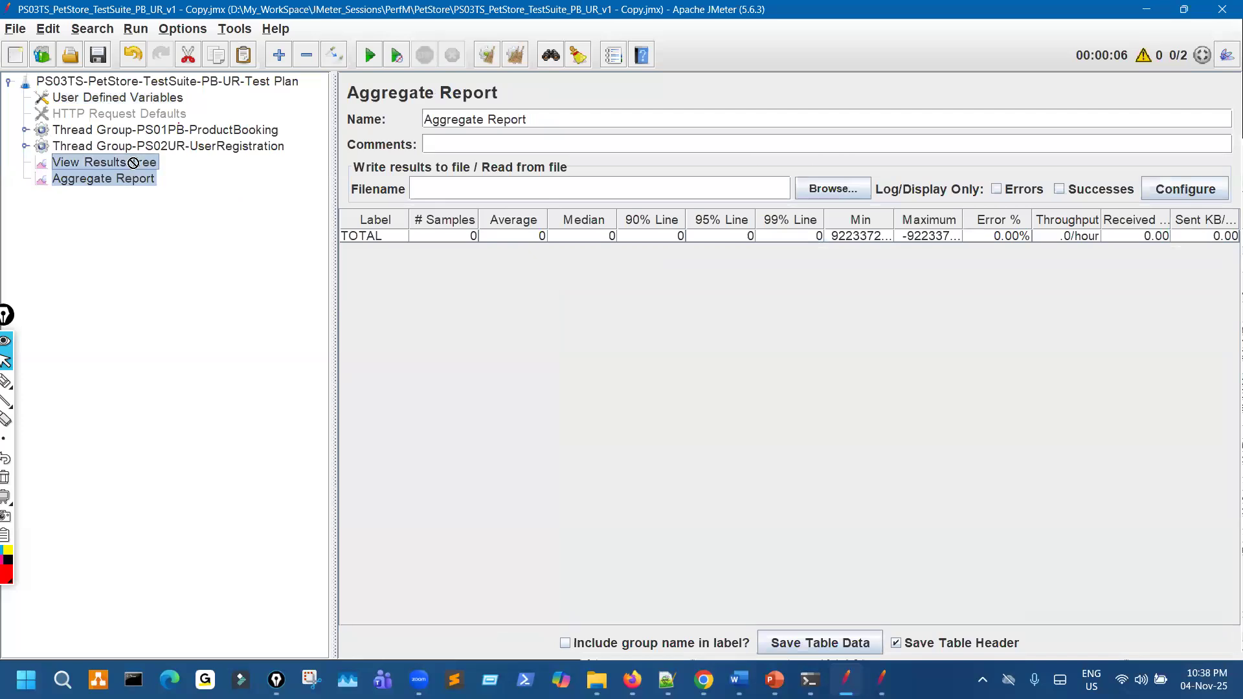
left_click_drag(162, 101, 164, 98)
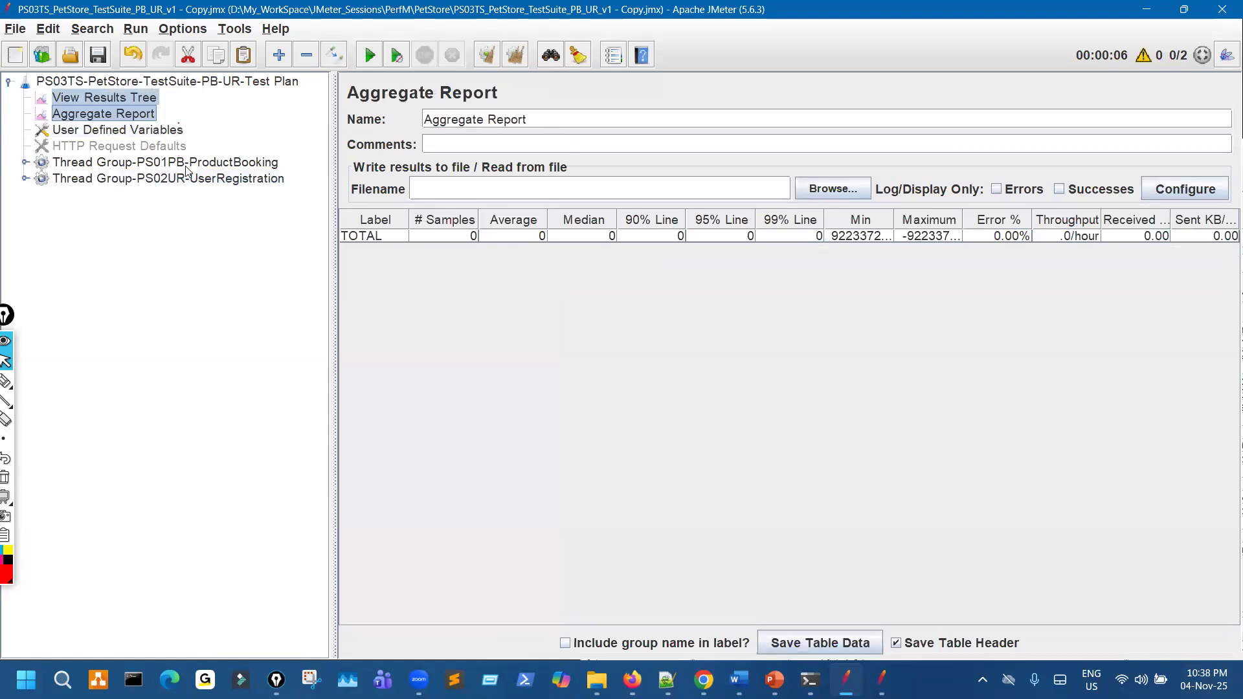
Step: Mark the top of the test plan tree in red and clear the mark
left_click(5, 381)
mouse_move(35, 87)
left_mouse_down()
mouse_move(74, 110)
mouse_move(33, 83)
left_mouse_up()
key("Escape")
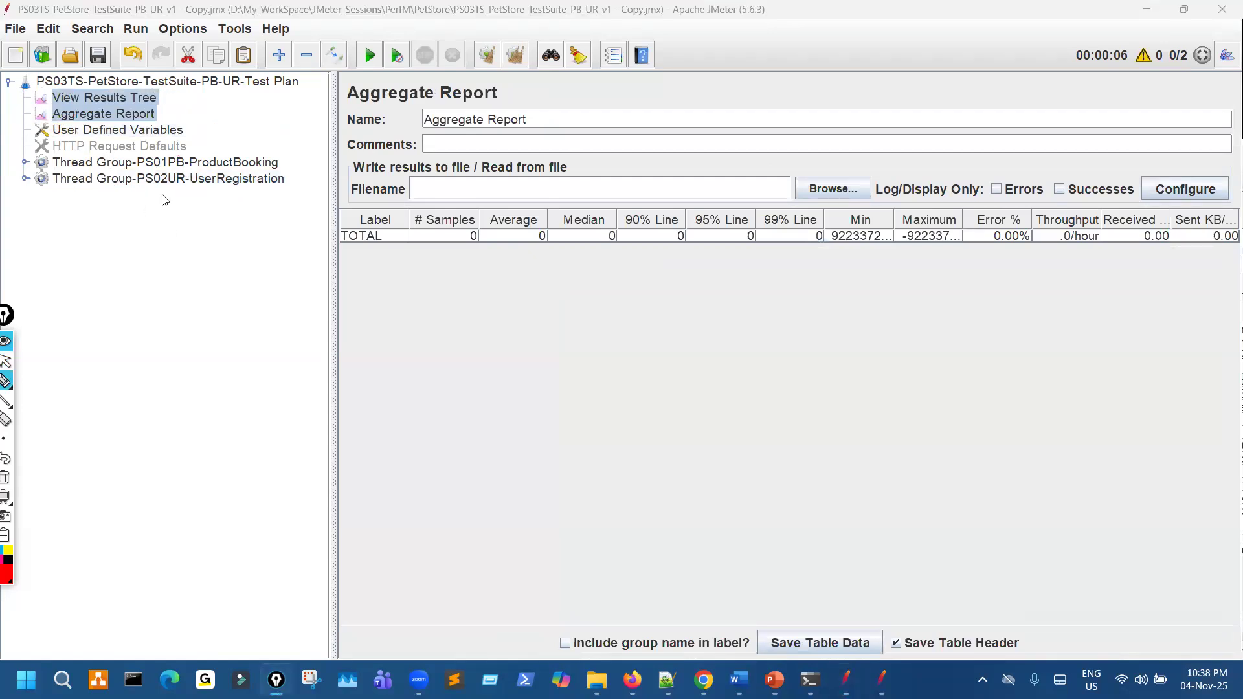
Step: Run the test plan with View Results Tree open and circle the active thread counter in red
left_click(145, 101)
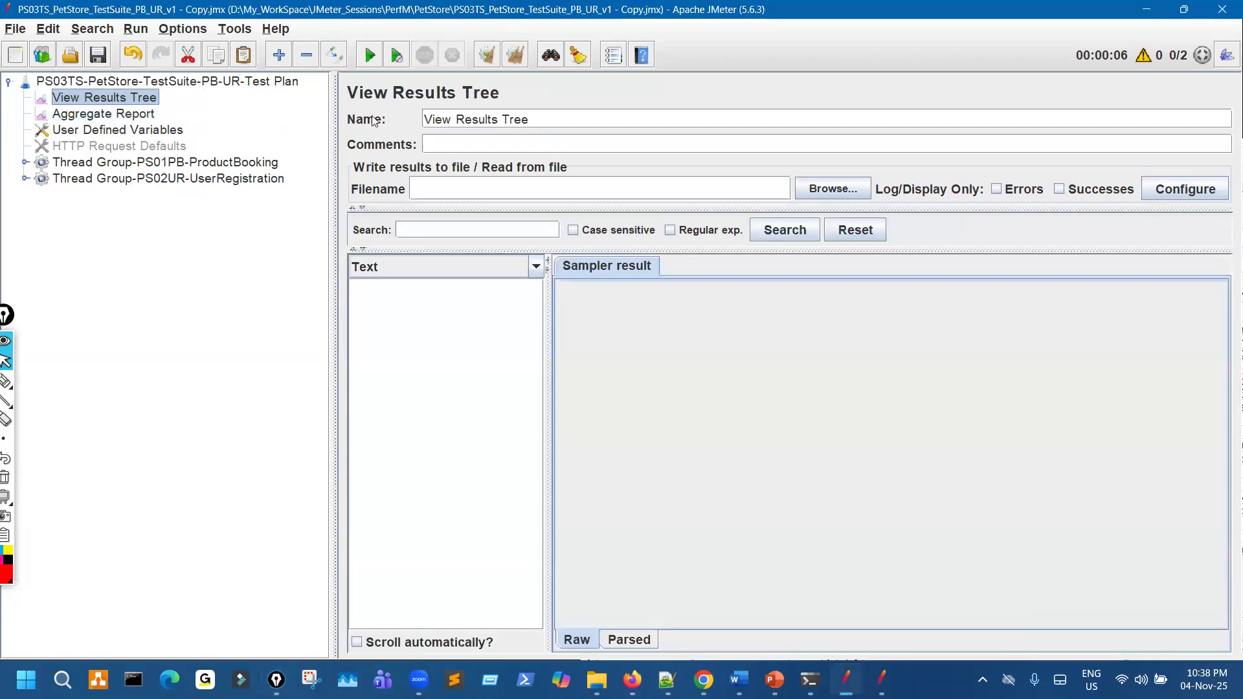
left_click(371, 57)
left_click_drag(1217, 53, 1134, 40)
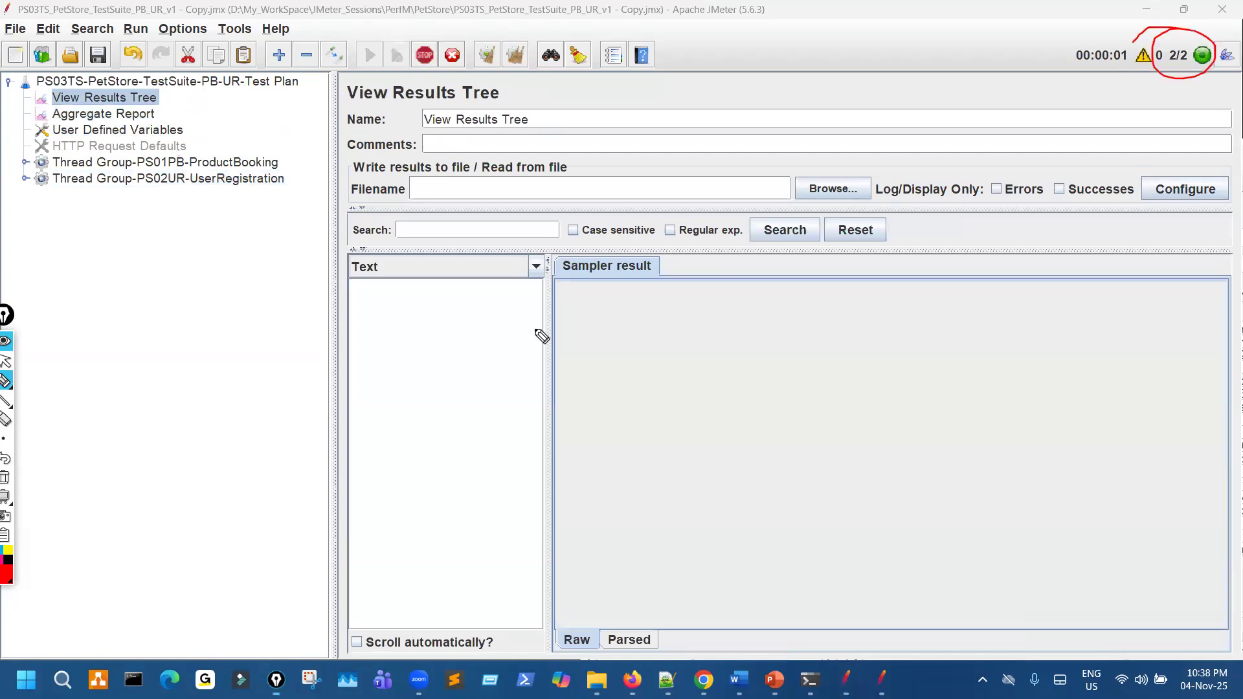
Step: Open the Aggregate Report, widen its Label column, mark the first request labels and sample counts in red, and clear the marks
key("ctrl+shift+t")
key("ctrl+shift+2")
left_click(217, 217)
left_click(152, 119)
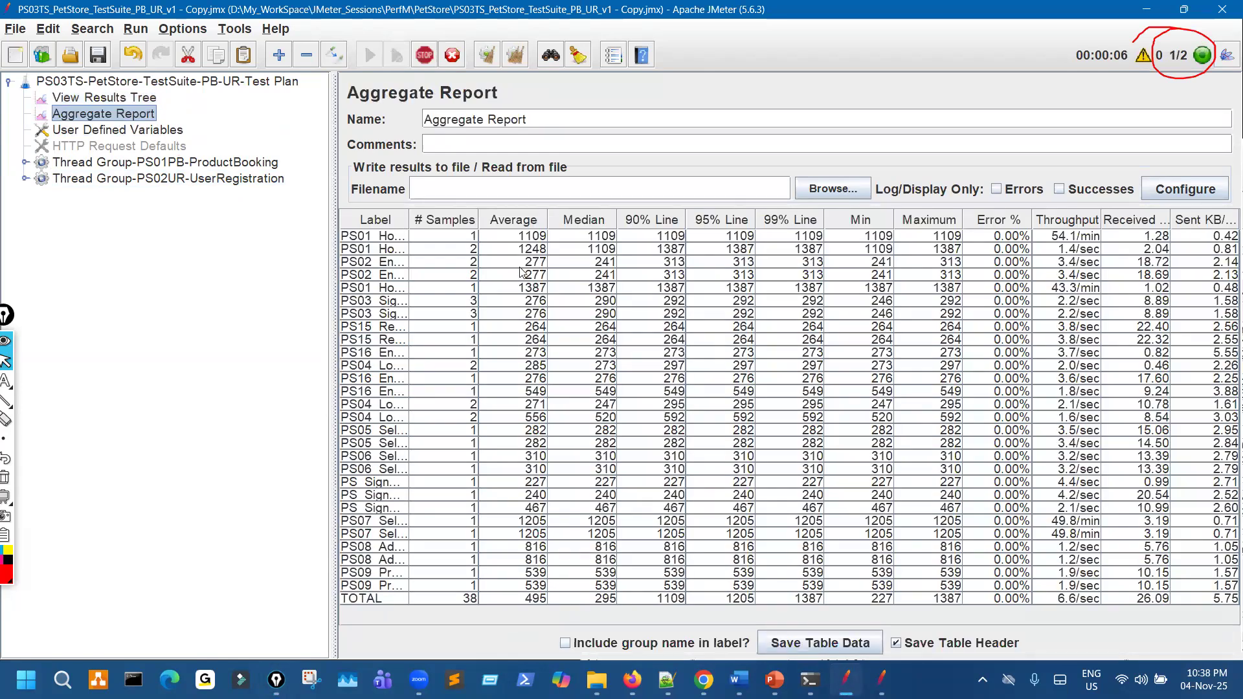
key("ctrl+shift+1")
left_click_drag(492, 252, 546, 241)
left_click_drag(587, 299, 595, 329)
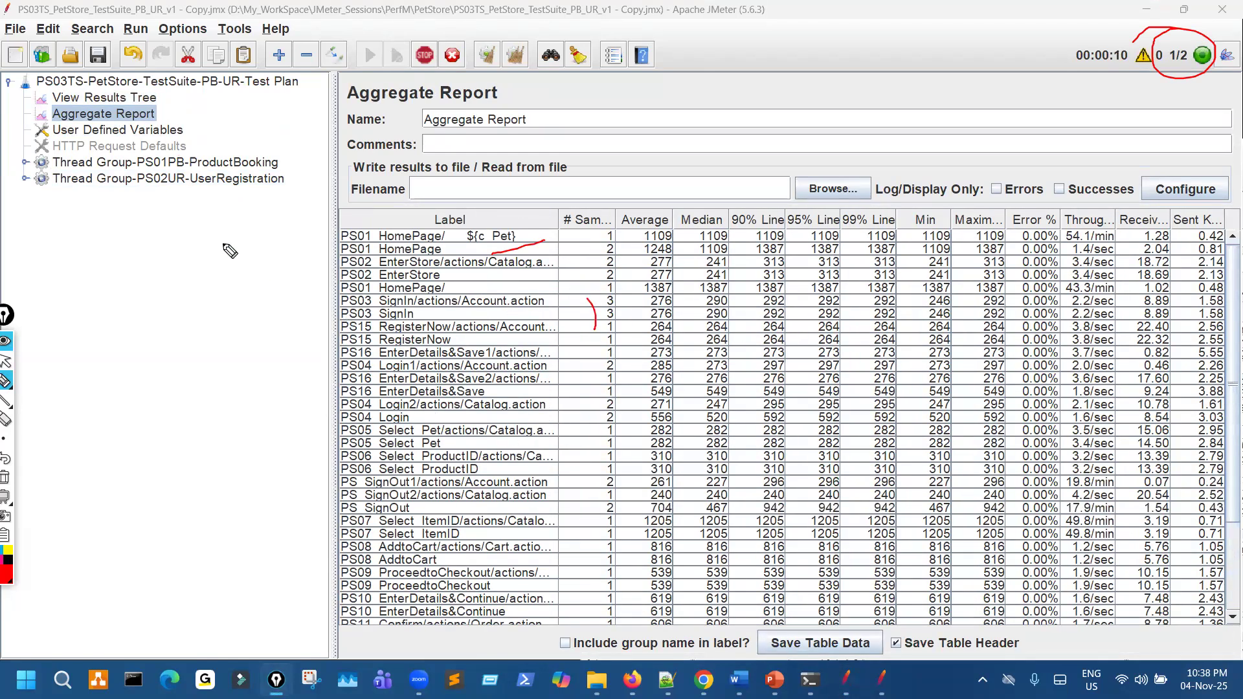
key("Escape")
Step: Show the sampler result of the first PS01_HomePage sample in View Results Tree and highlight Registration in its thread name
left_click(147, 102)
left_click(479, 289)
left_click_drag(804, 295, 846, 295)
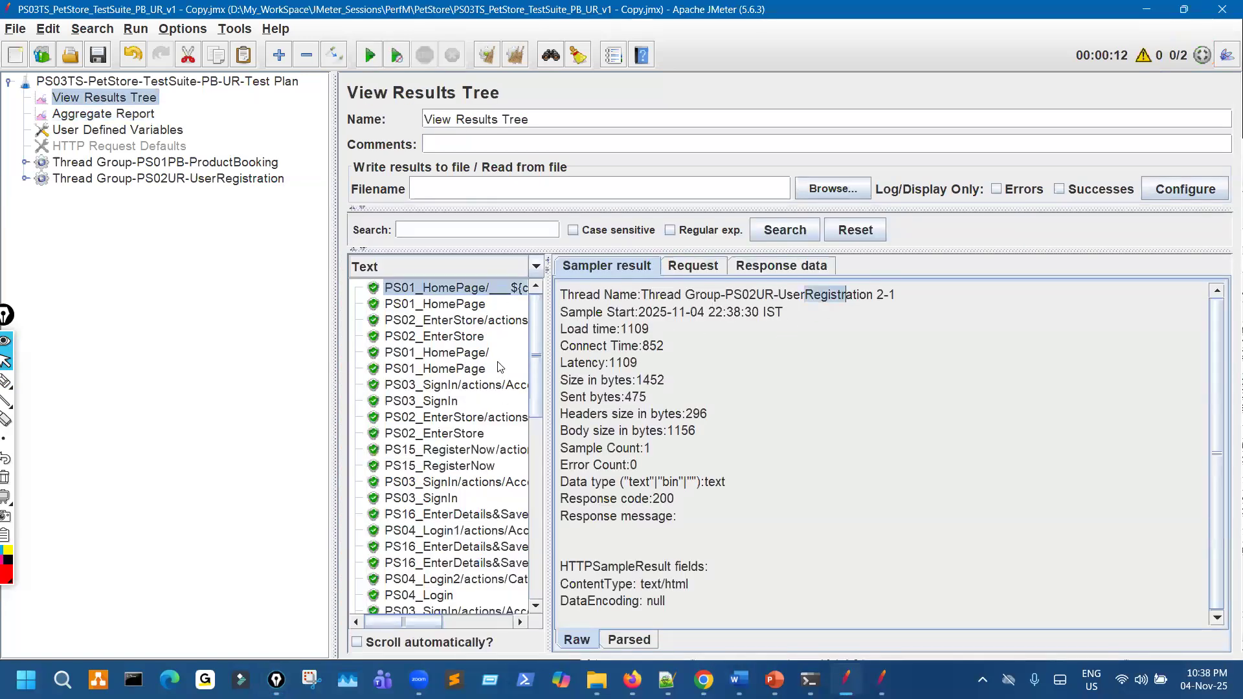
Step: Look through the sample list, open the second PS01_HomePage/ request and underline ProductBooking in its thread name
scroll(489, 457, "down", 1)
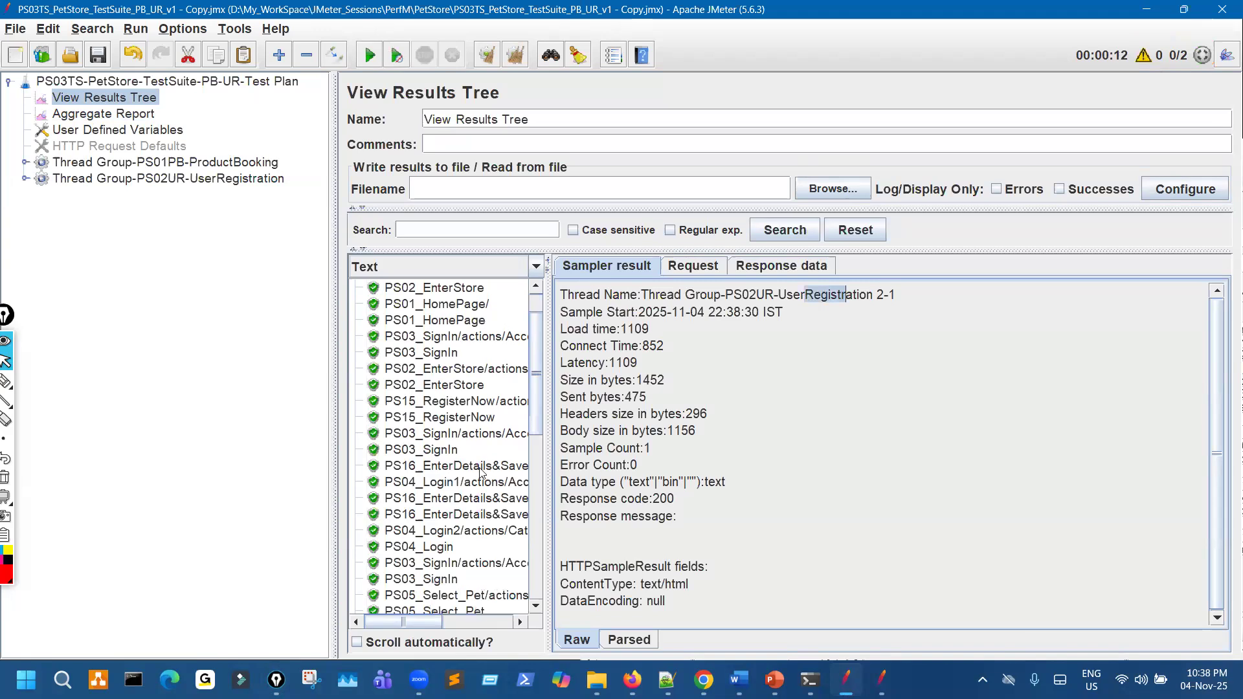
scroll(489, 458, "down", 9)
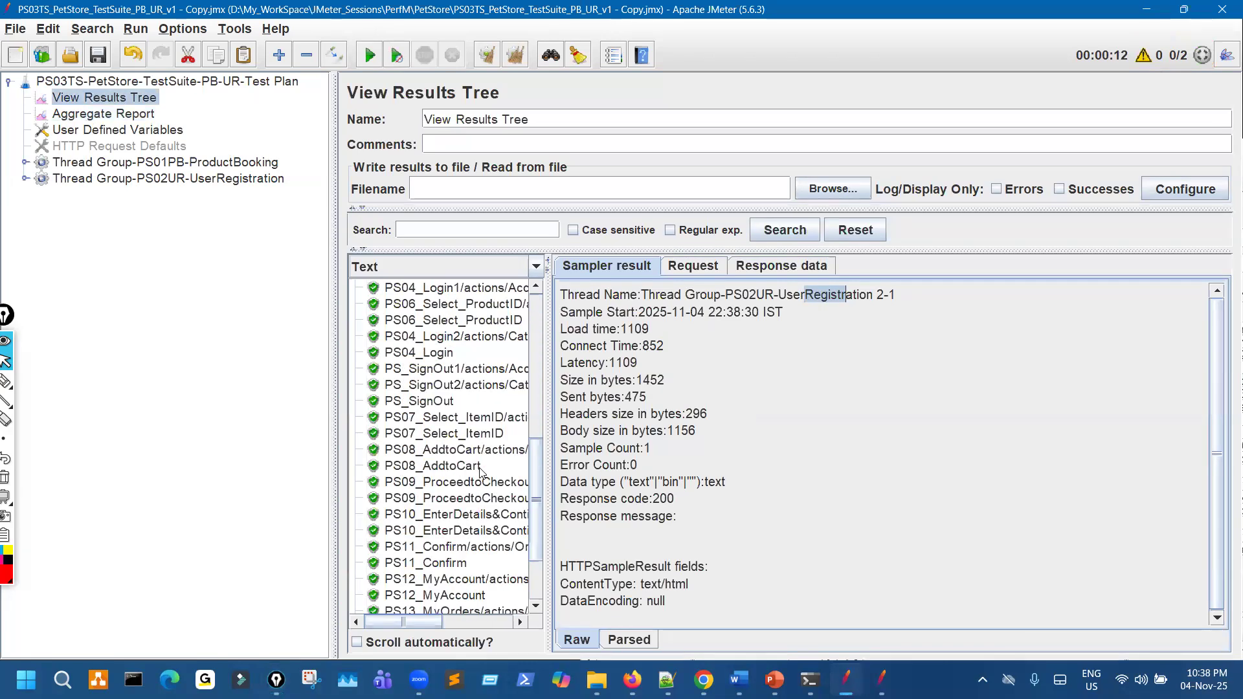
scroll(482, 469, "up", 7)
left_click(481, 310)
left_click_drag(803, 307, 874, 307)
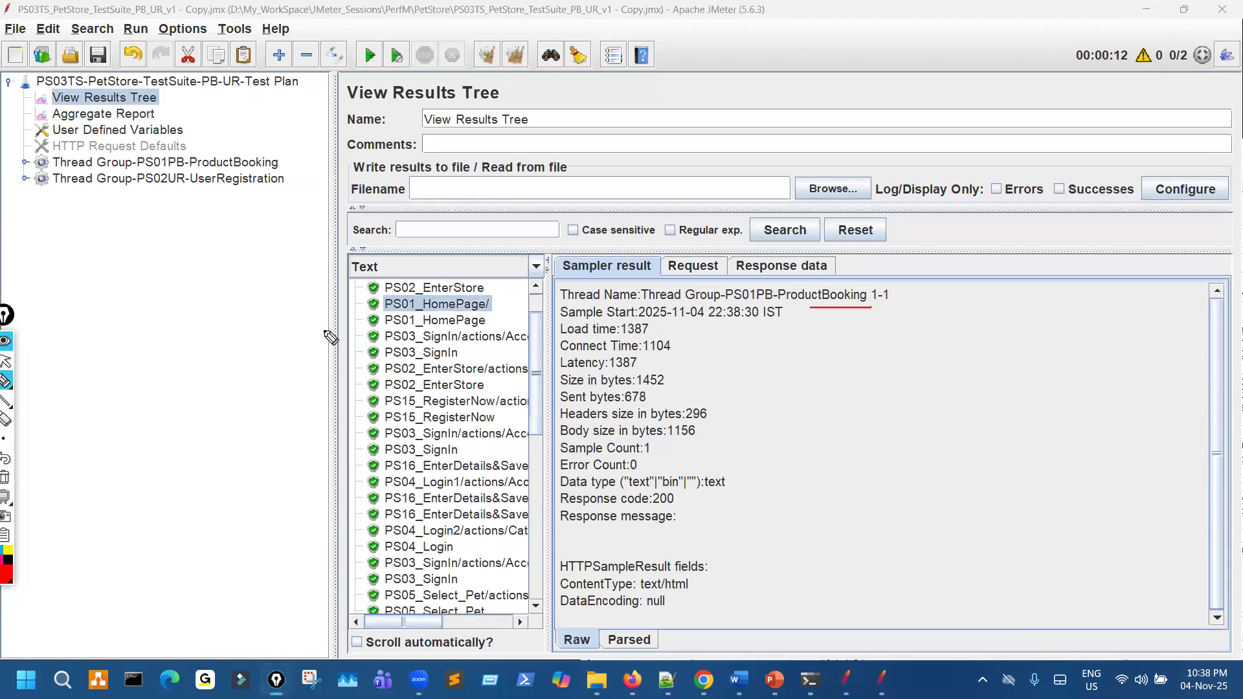
Step: Draw red loops and an arrow linking the listeners, thread groups and sample results, and clear all the marks
left_click_drag(66, 103, 97, 90)
mouse_move(148, 174)
left_mouse_down()
mouse_move(150, 205)
mouse_move(136, 213)
mouse_move(40, 116)
mouse_move(53, 101)
left_mouse_up()
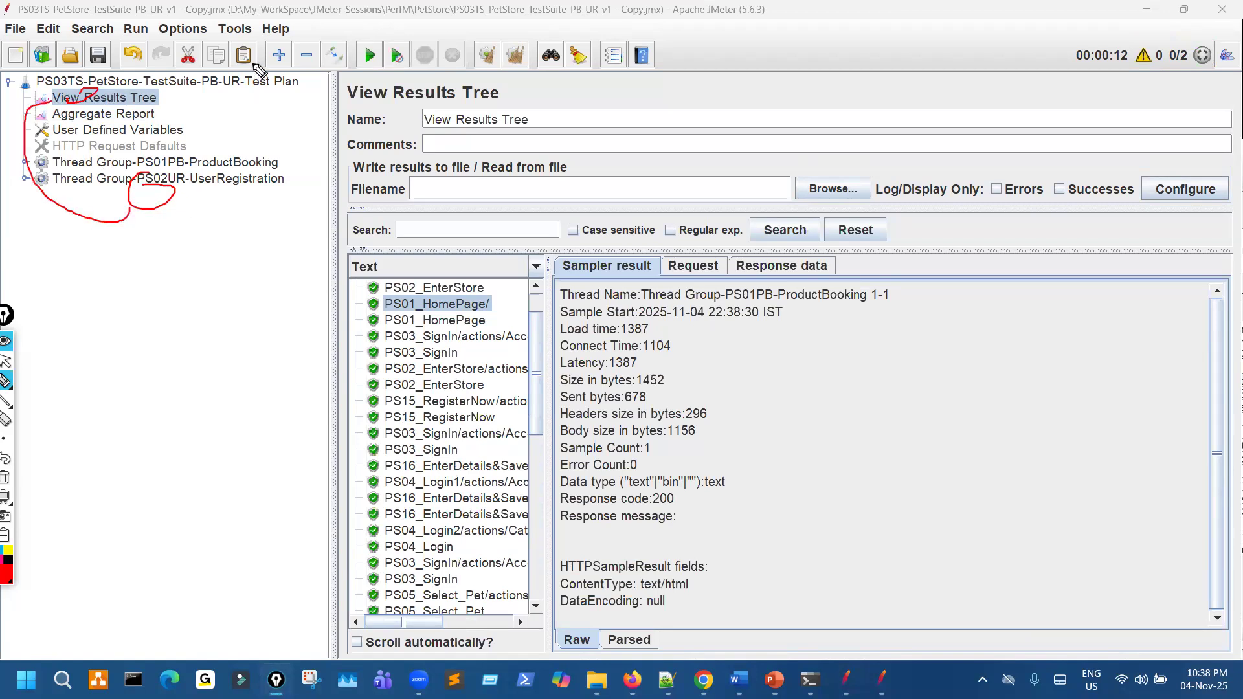
left_click_drag(241, 56, 263, 37)
mouse_move(141, 122)
left_mouse_down()
mouse_move(204, 159)
mouse_move(189, 226)
left_mouse_up()
mouse_move(421, 323)
left_mouse_down()
mouse_move(353, 234)
mouse_move(207, 117)
left_mouse_up()
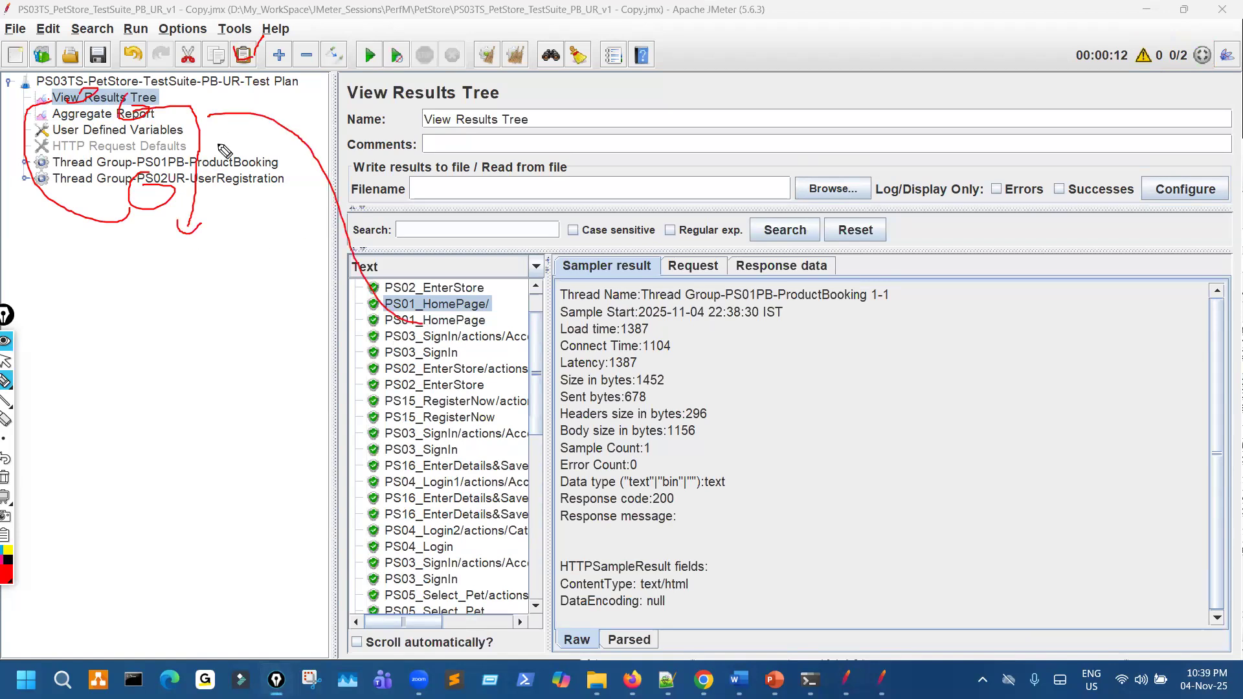
key("ctrl+shift+7")
key("ctrl+shift+2")
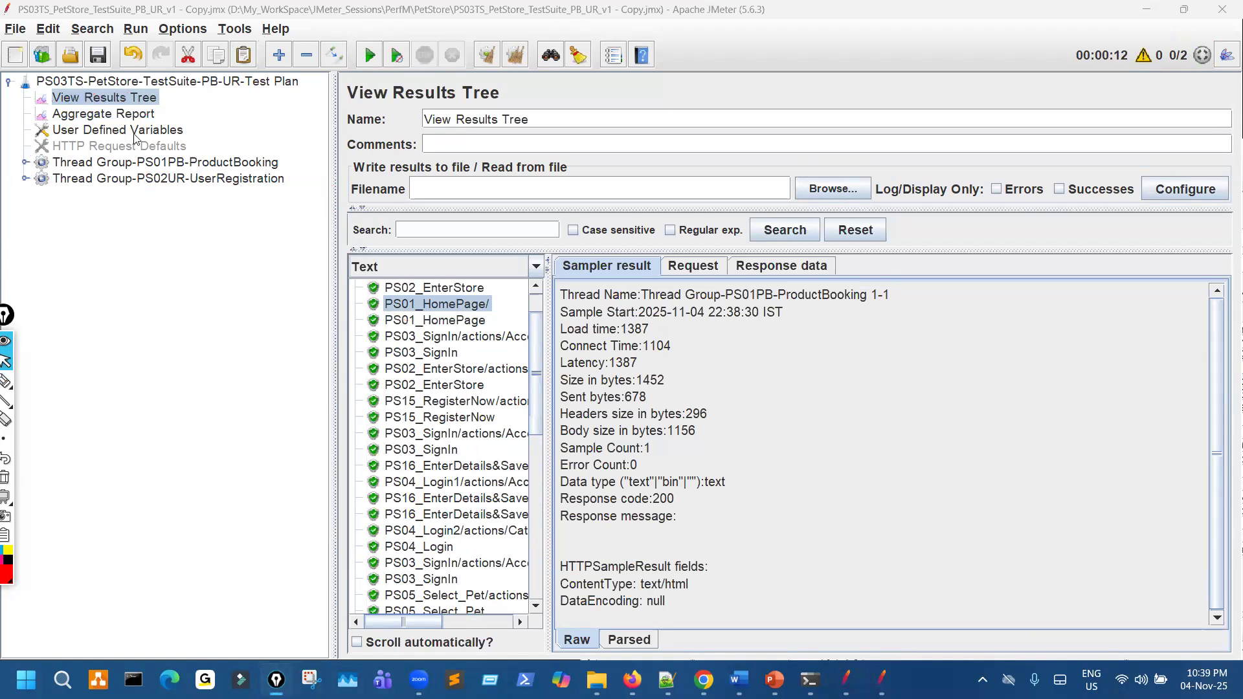
Step: Move User Defined Variables and HTTP Request Defaults below the thread groups at the end of the test plan
left_click(136, 135)
left_click(136, 147, "ctrl")
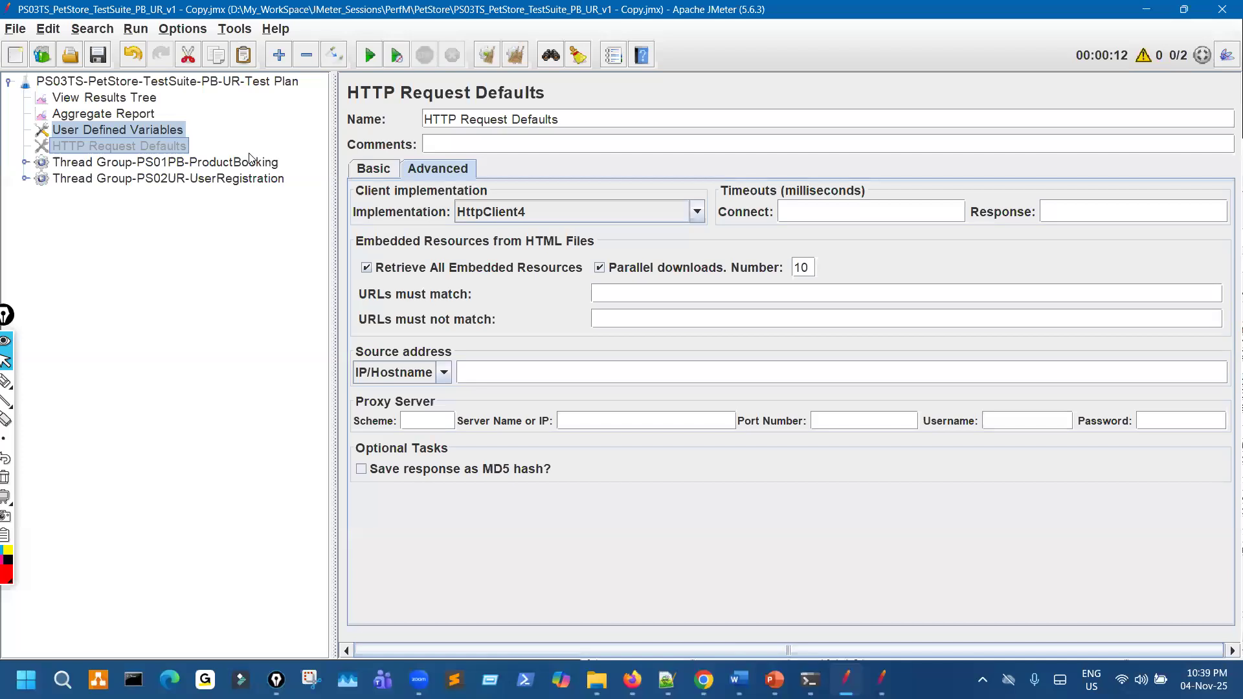
key("ctrl+x")
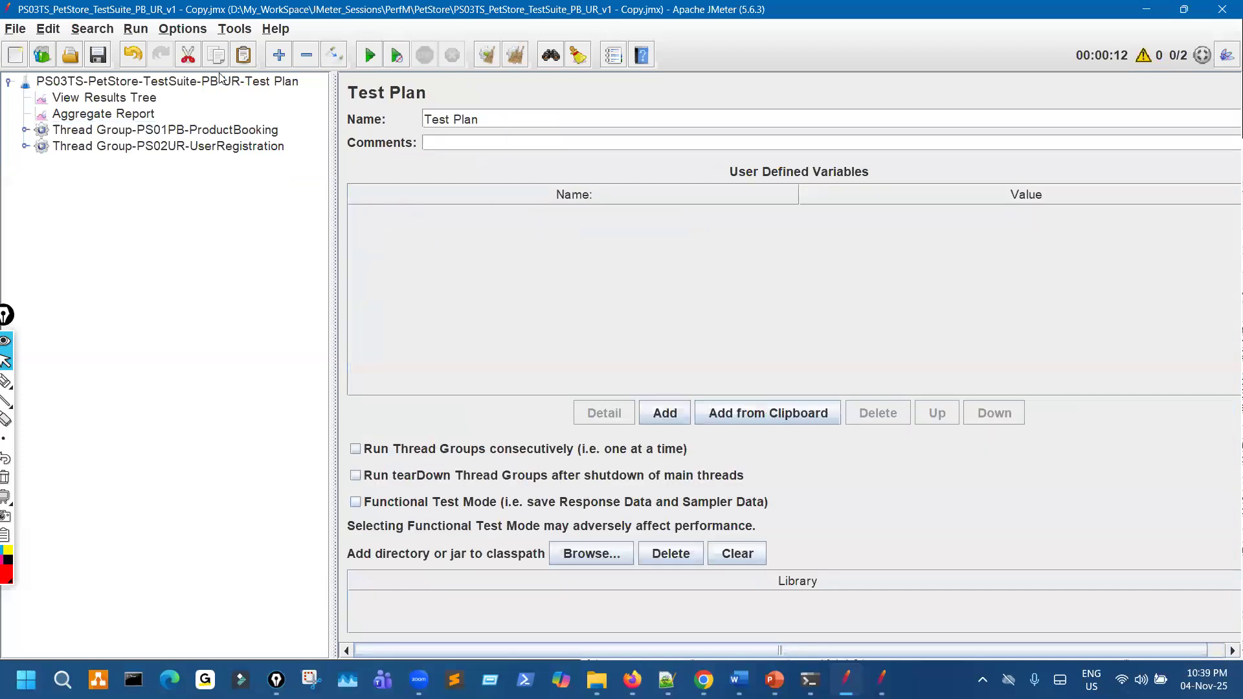
key("ctrl+v")
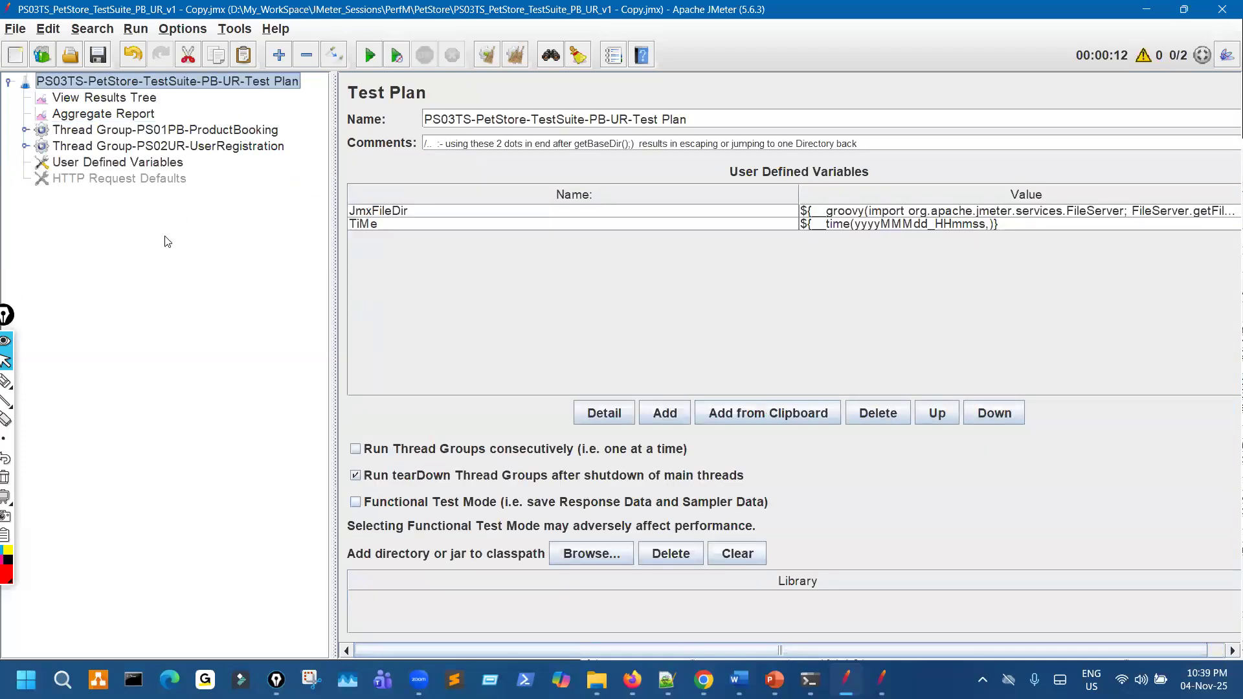
Step: Circle the moved config elements, clear the mark and enable HTTP Request Defaults
left_click_drag(118, 176, 139, 158)
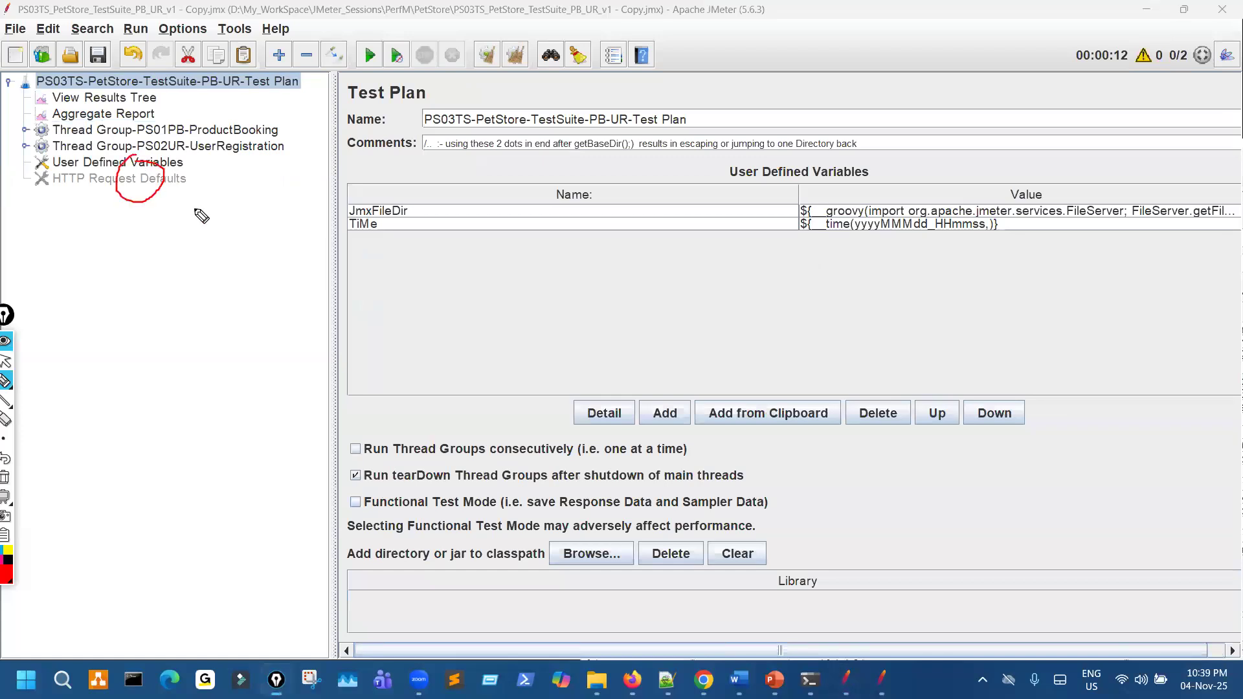
key("Escape")
left_click(167, 172)
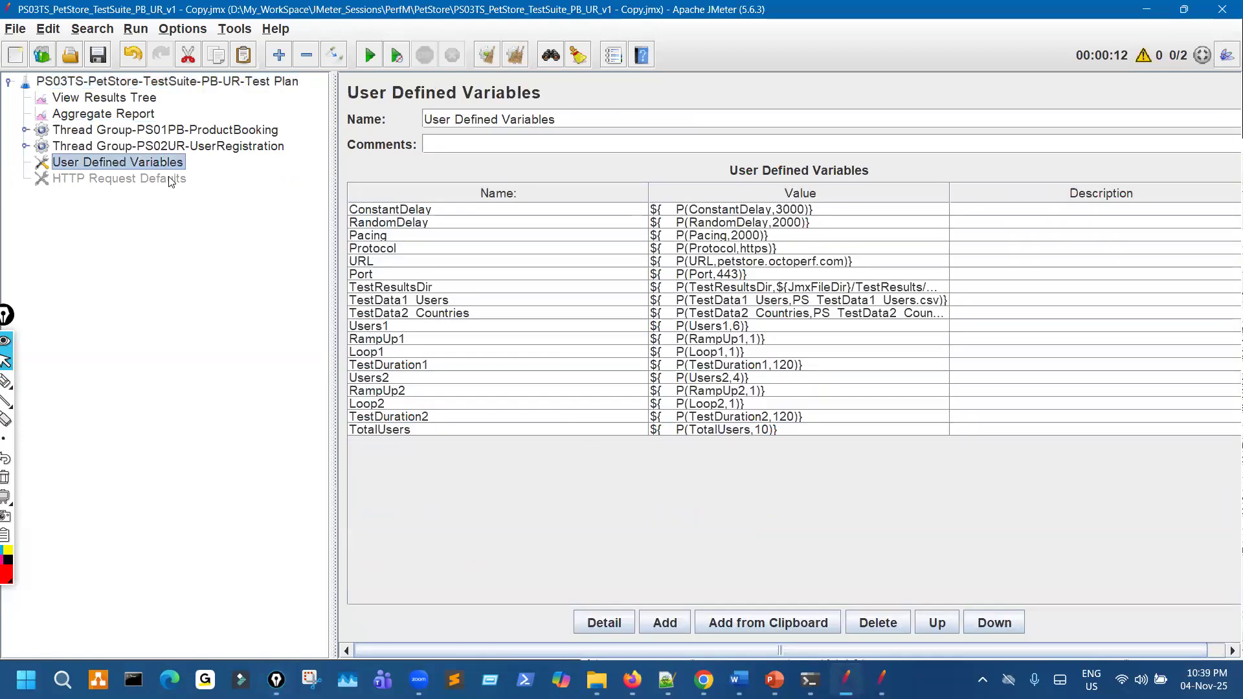
left_click(193, 188)
Step: Underline the embedded resources options, circle the thread groups and HTTP Request Defaults in red, and clear the marks
left_click_drag(402, 284, 619, 286)
left_click_drag(230, 156, 193, 123)
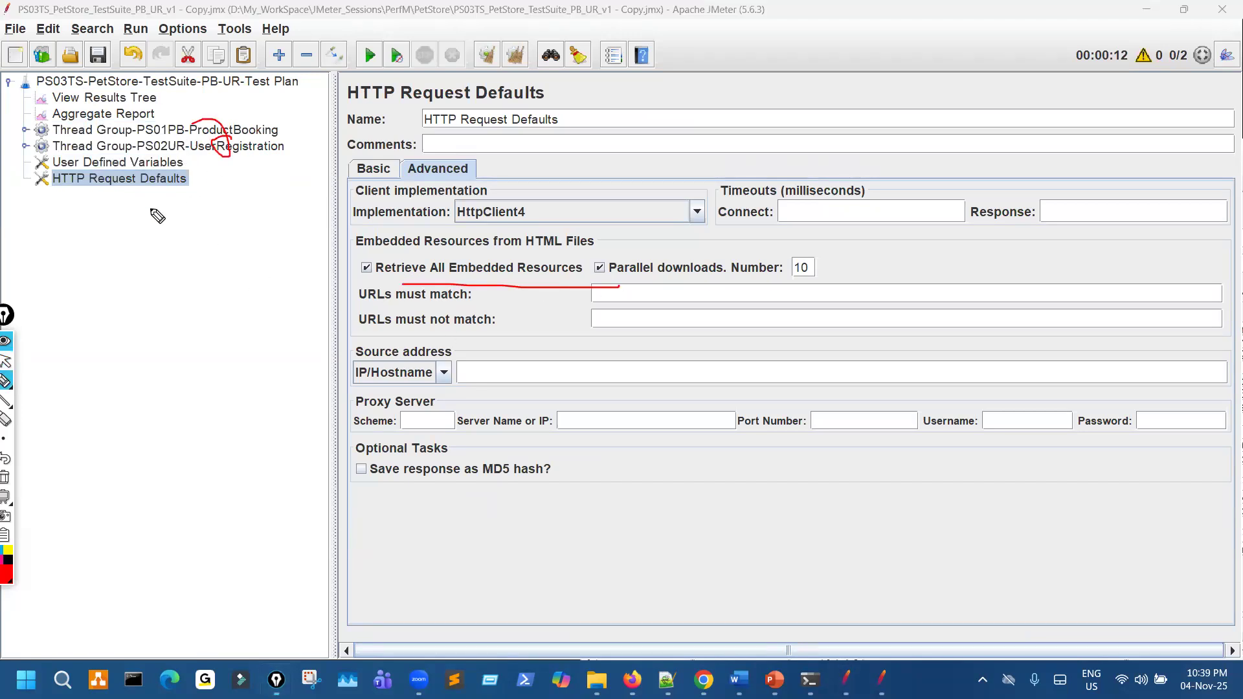
mouse_move(30, 163)
left_mouse_down()
mouse_move(45, 186)
mouse_move(39, 157)
left_mouse_up()
left_click_drag(145, 123, 131, 138)
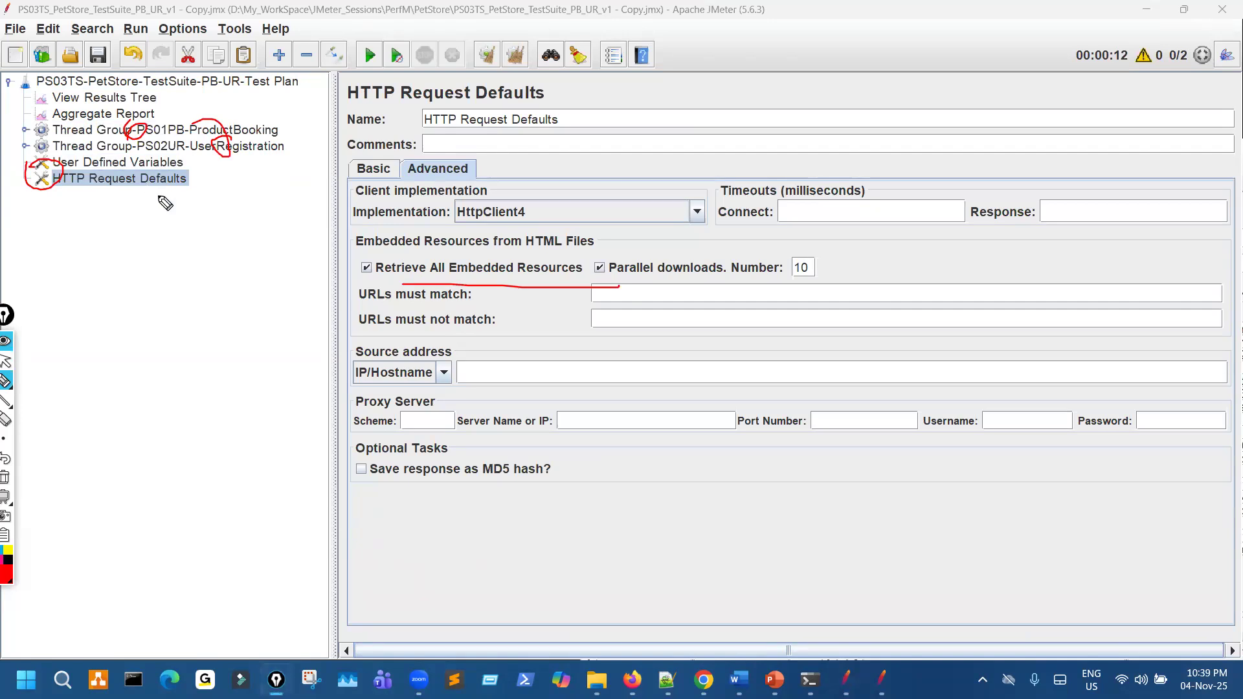
mouse_move(144, 171)
left_mouse_down()
mouse_move(116, 194)
mouse_move(169, 188)
mouse_move(154, 206)
left_mouse_up()
mouse_move(170, 161)
left_mouse_down()
mouse_move(143, 198)
mouse_move(165, 185)
left_mouse_up()
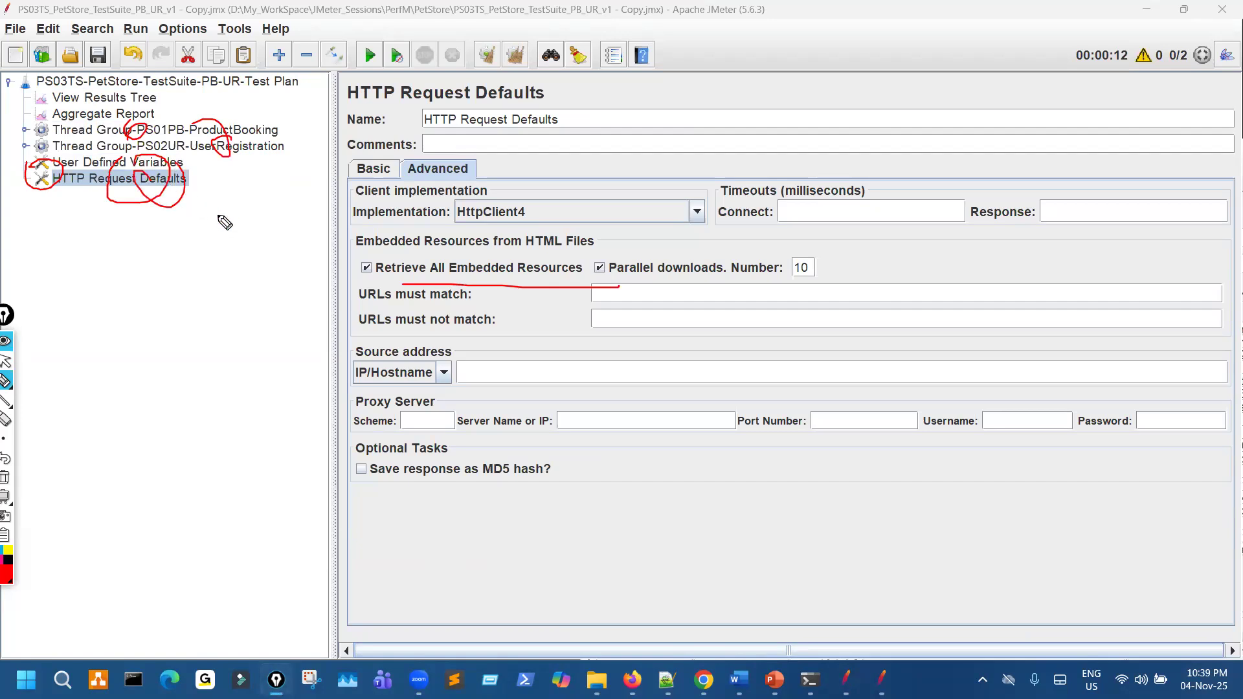
key("ctrl+shift+c")
key("Escape")
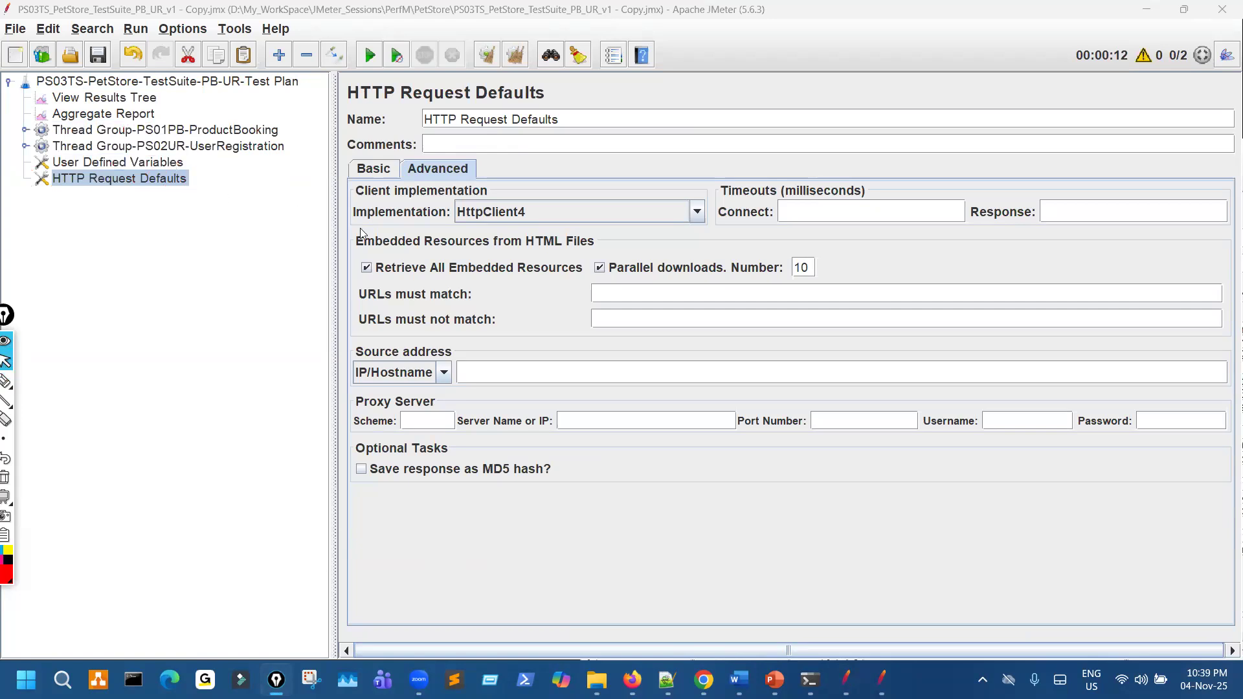
Step: Open User Defined Variables, circle the list of variables and values in red, and clear the mark
left_click(172, 166)
key("ctrl+shift+p")
mouse_move(622, 197)
left_mouse_down()
mouse_move(599, 311)
mouse_move(573, 219)
left_mouse_up()
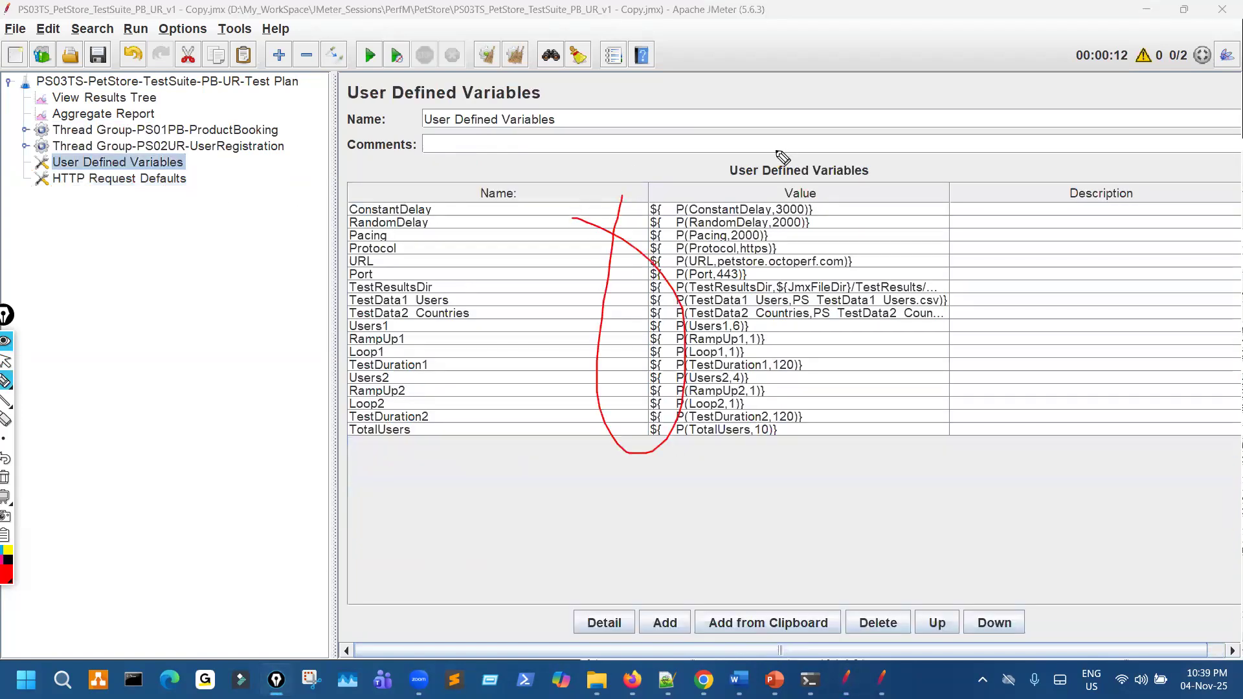
key("ctrl+shift+c")
Step: Open HTTP Request Defaults, mark the thread groups in the tree in red, and clear the mark
left_click(179, 184)
mouse_move(217, 126)
left_mouse_down()
mouse_move(278, 153)
mouse_move(222, 124)
mouse_move(217, 144)
left_mouse_up()
key("ctrl+shift+c")
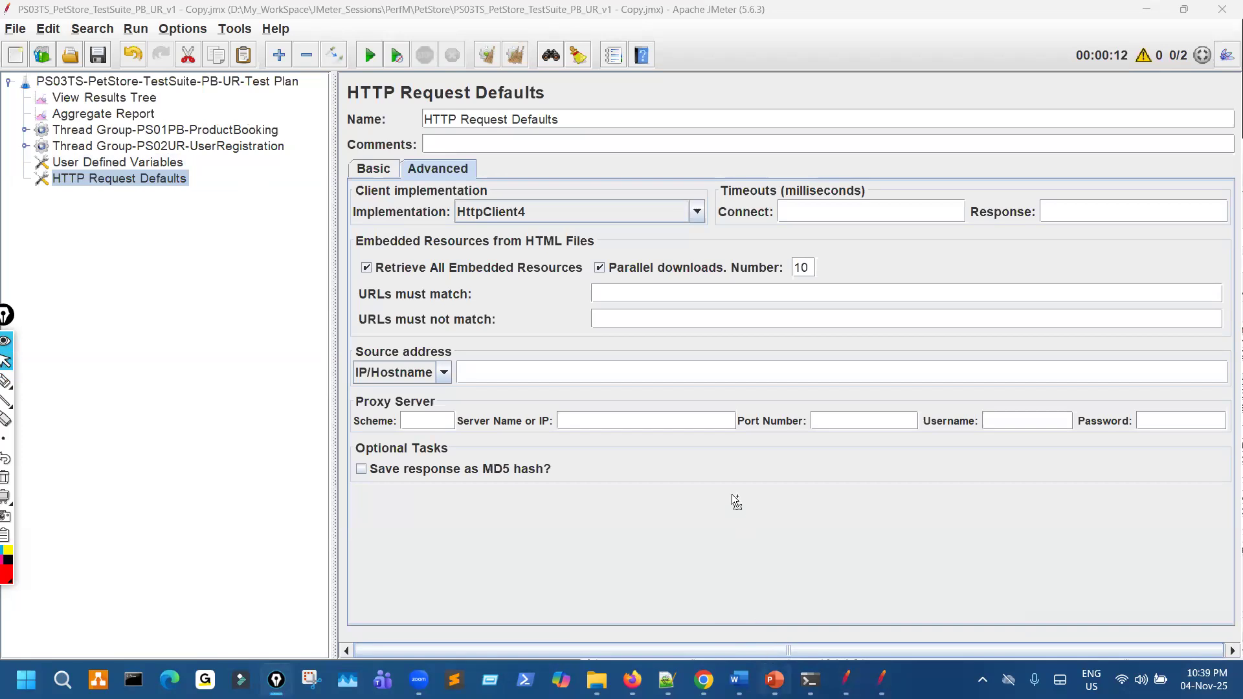
Step: On the Elements Execution Order slide in PowerPoint, circle Logic Controller(s) / Sampler(s) and Config Element(s), clear the marks and return to JMeter
key("alt+Tab")
key("ctrl+shift+p")
mouse_move(606, 398)
left_mouse_down()
mouse_move(780, 396)
mouse_move(620, 385)
left_mouse_up()
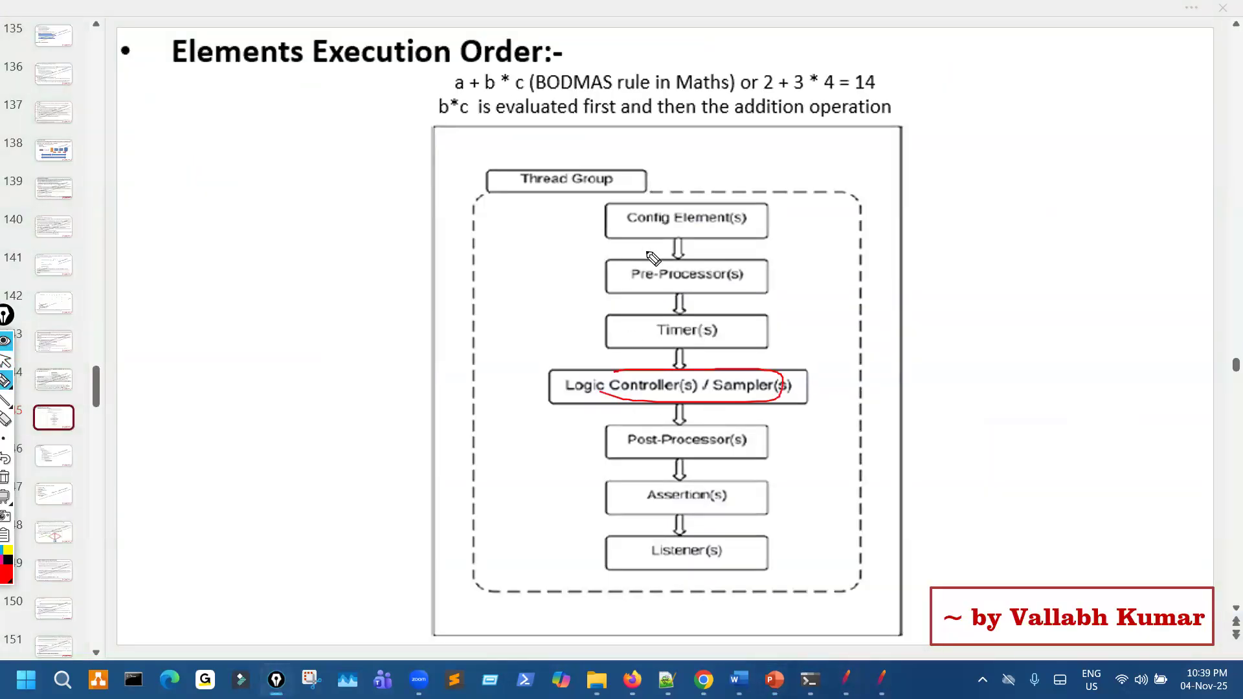
left_click_drag(645, 220, 678, 210)
key("ctrl+shift+c")
left_click(846, 679)
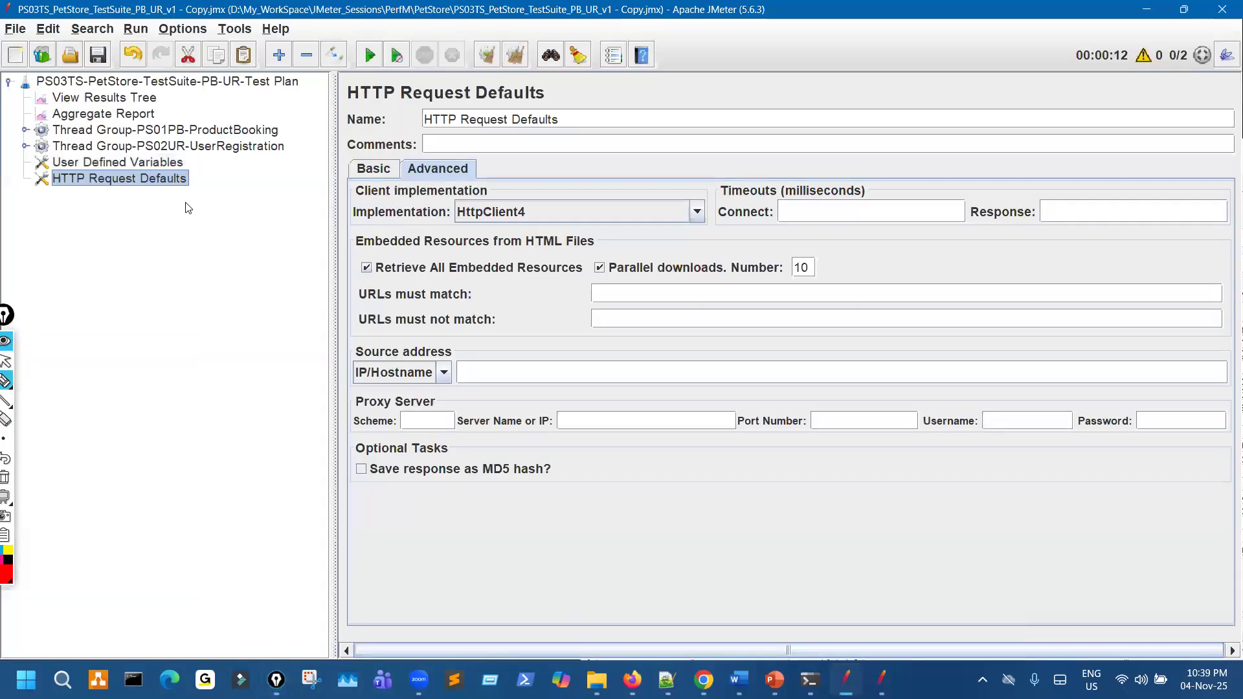
Step: Place User Defined Variables and HTTP Request Defaults first in the test plan and move View Results Tree and Aggregate Report below both thread groups
left_click(167, 163)
left_click_drag(167, 163, 173, 92)
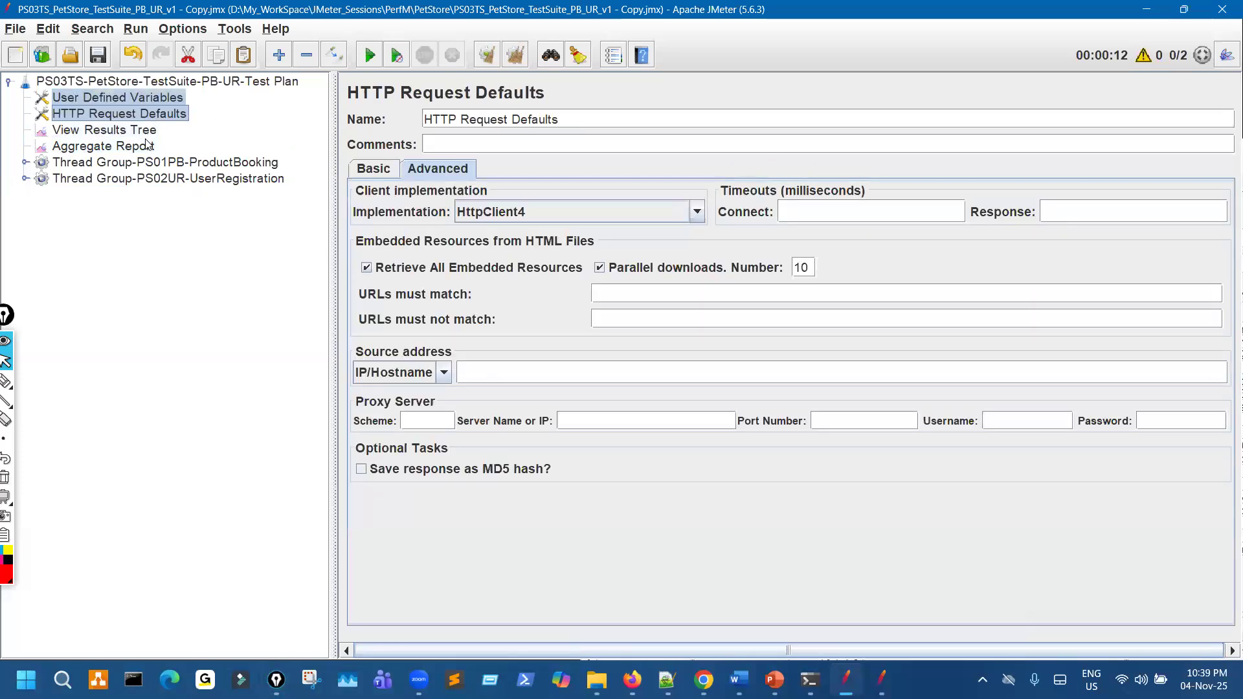
left_click(148, 133, "ctrl")
left_click(149, 145, "ctrl")
left_click(103, 130)
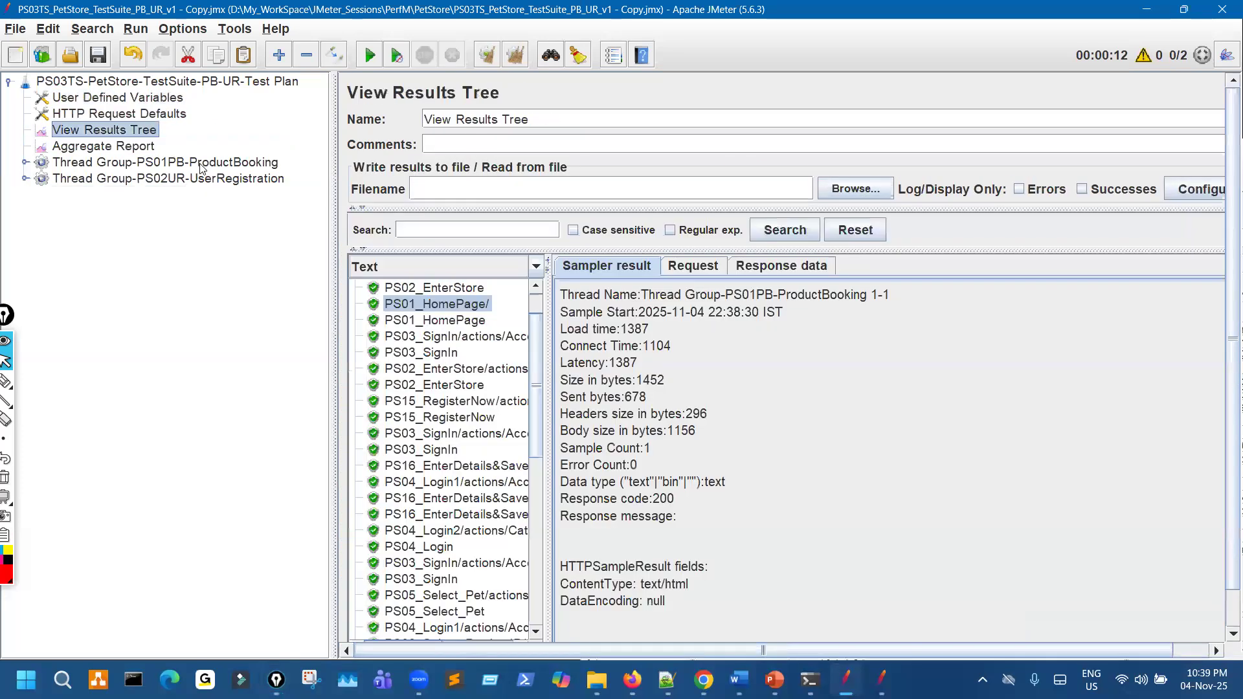
key("shift+Down")
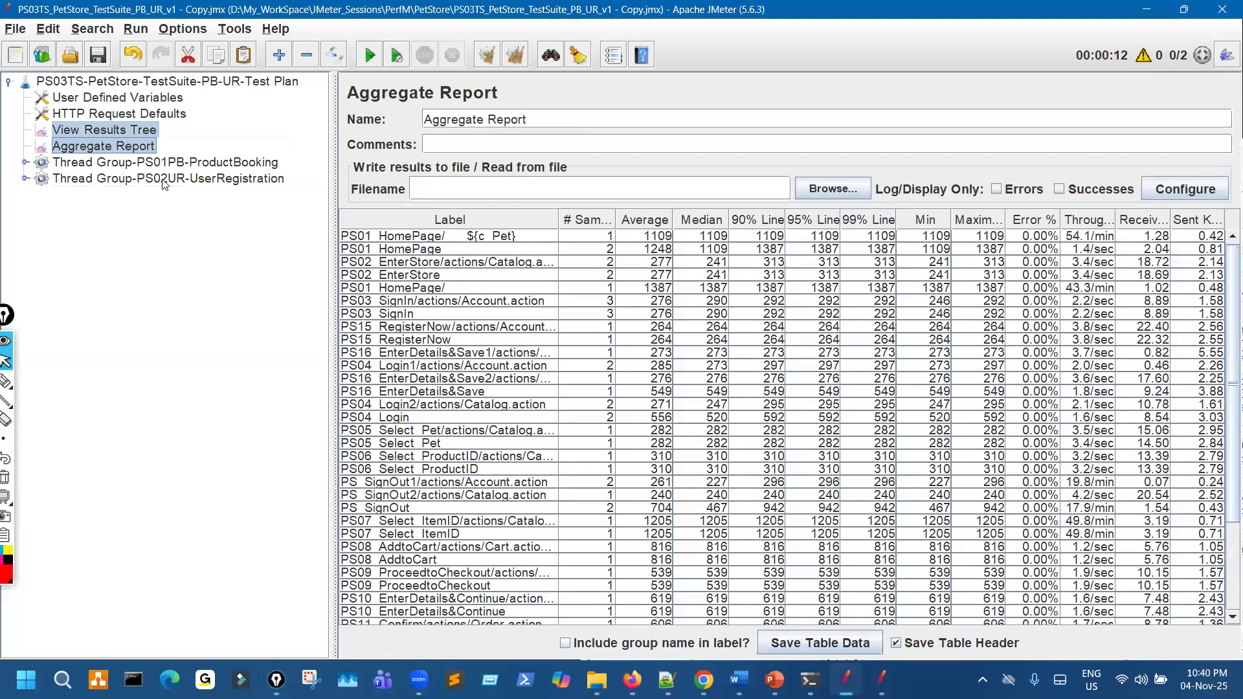
key("Delete")
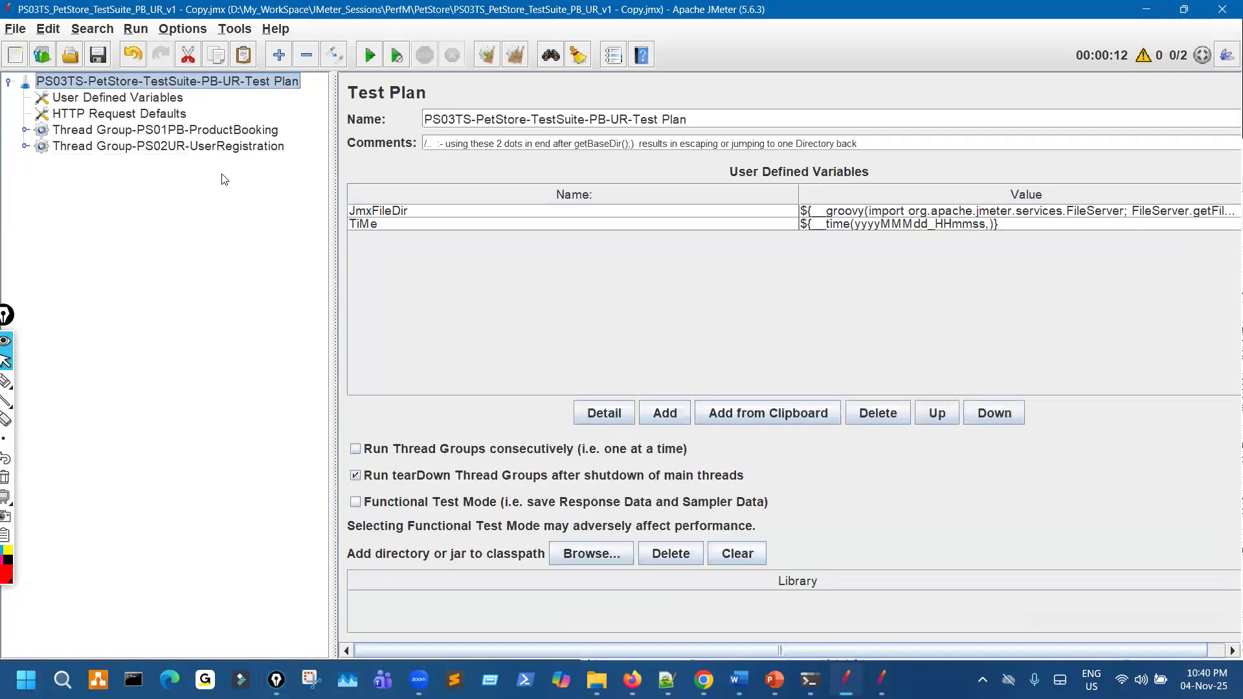
key("ctrl+z")
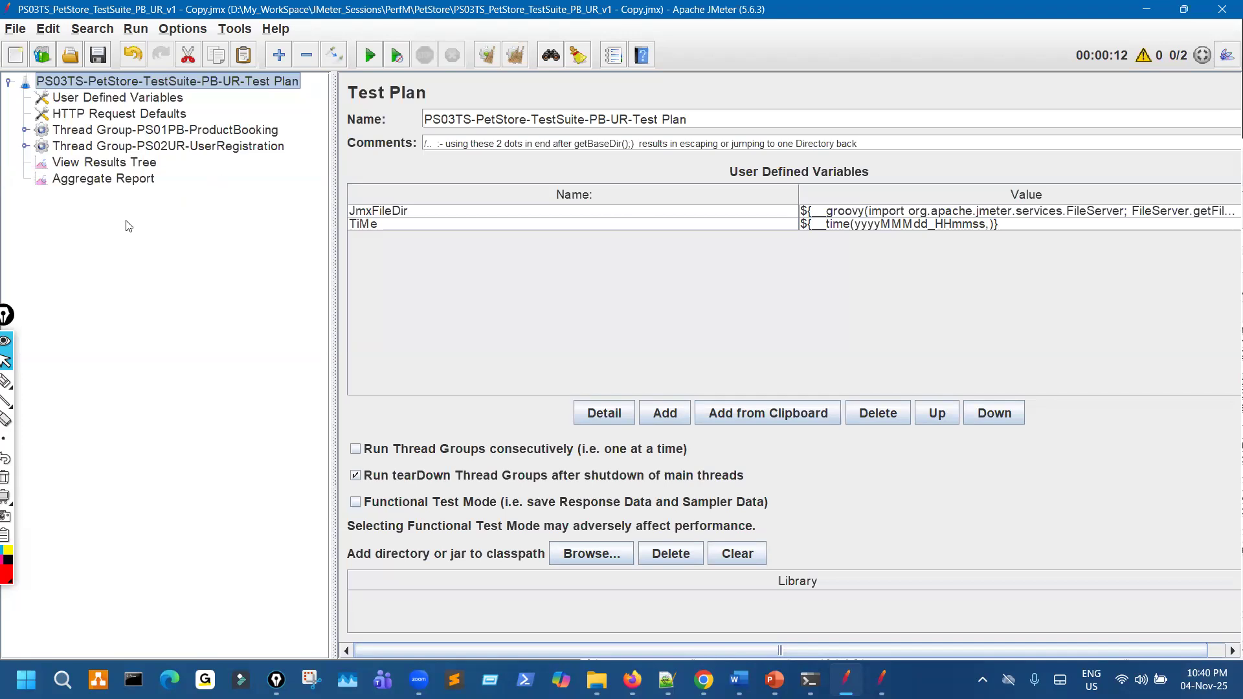
Step: Expand the PS01PB-ProductBooking thread group and review the settings of both listeners, User Defined Variables and HTTP Request Defaults
left_click(26, 130)
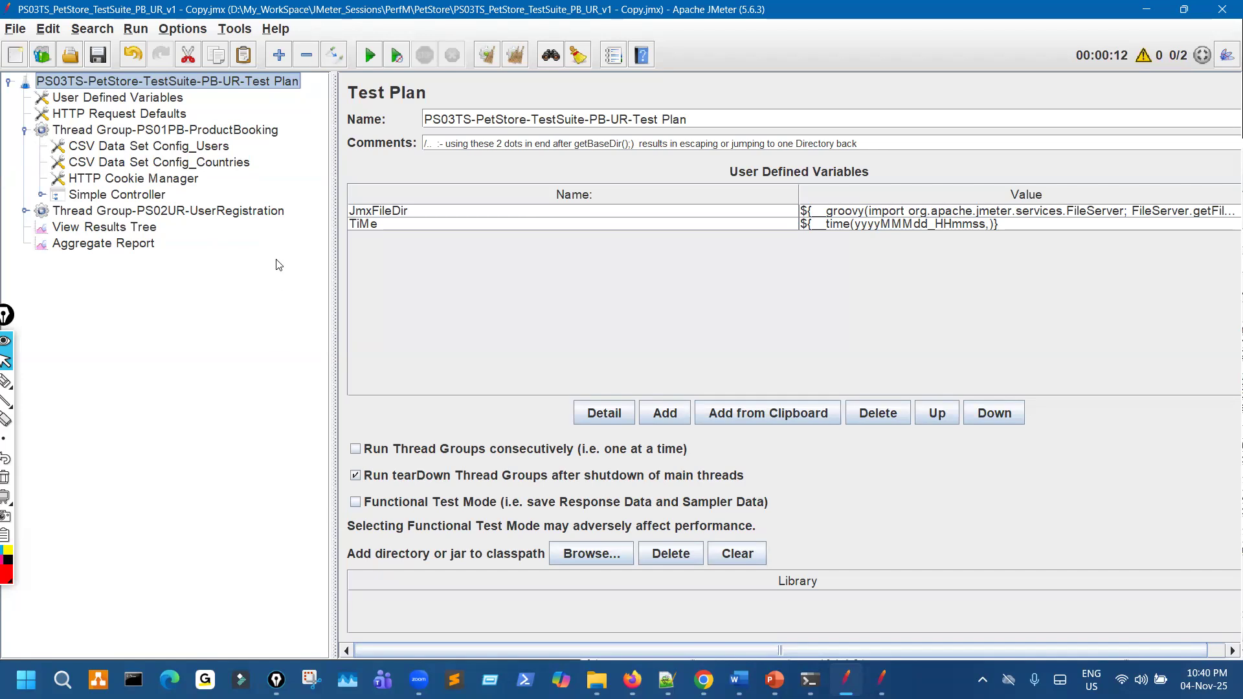
left_click(151, 229)
left_click(149, 241)
left_click(145, 228)
left_click(139, 241)
left_click(142, 228)
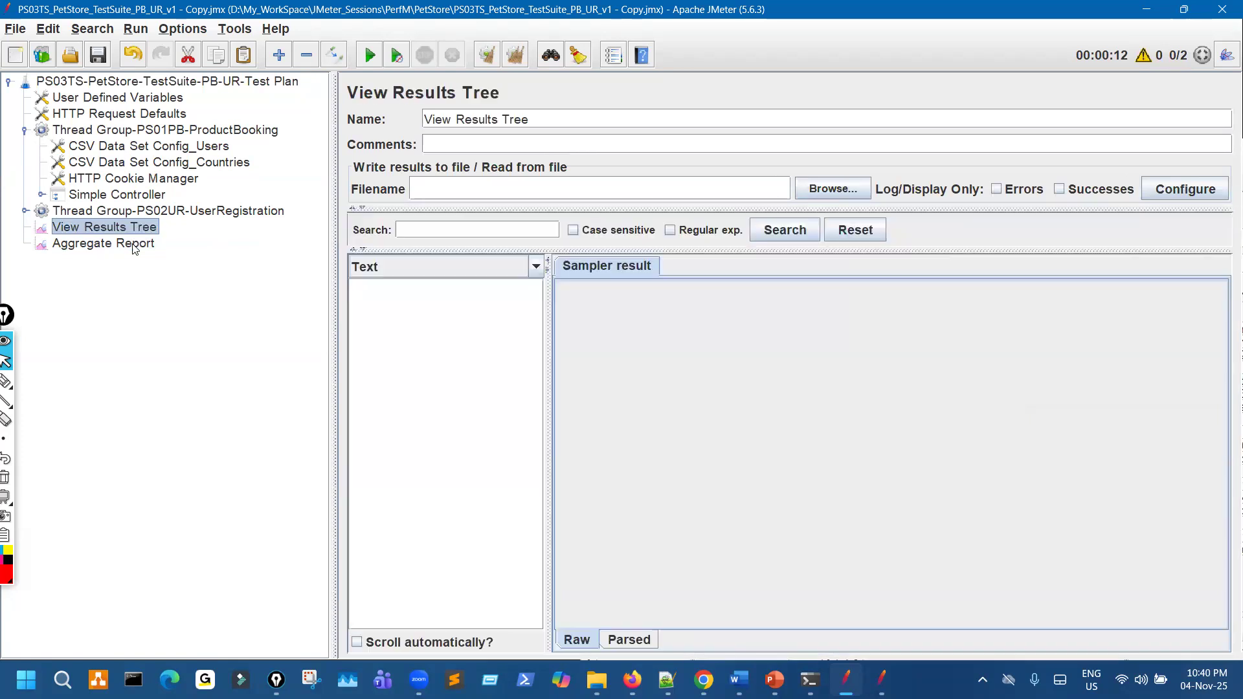
left_click(135, 244)
left_click(137, 229)
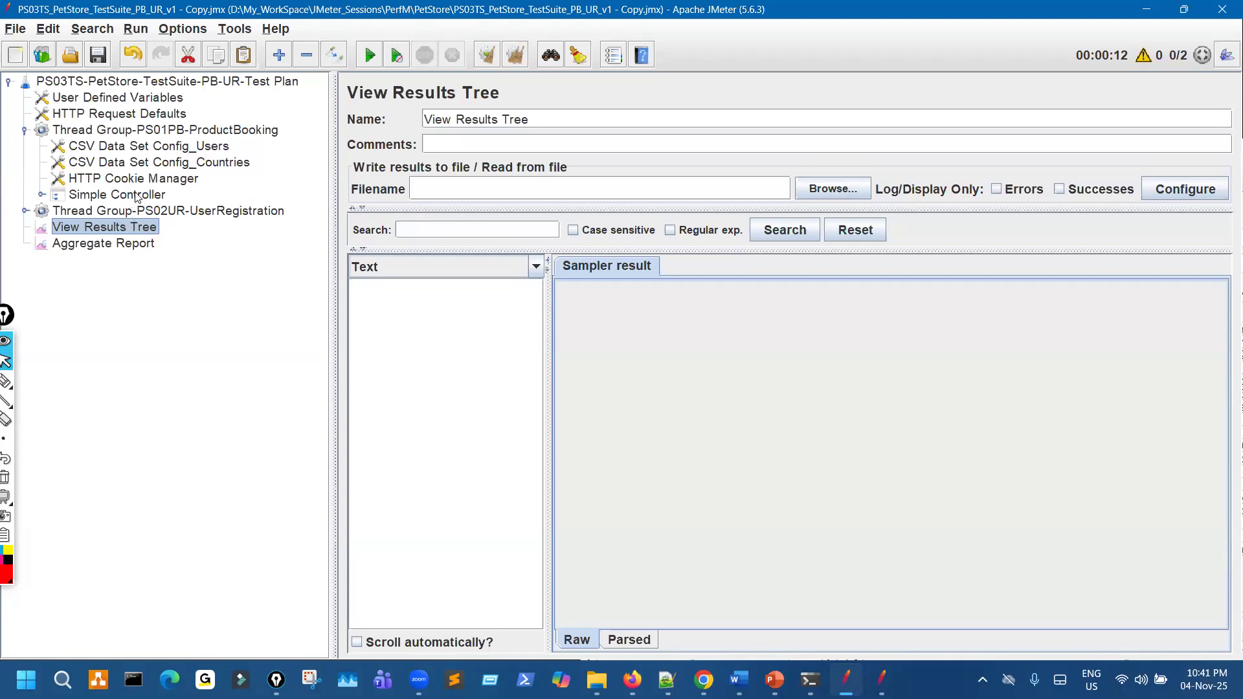
left_click(158, 97)
left_click(160, 115)
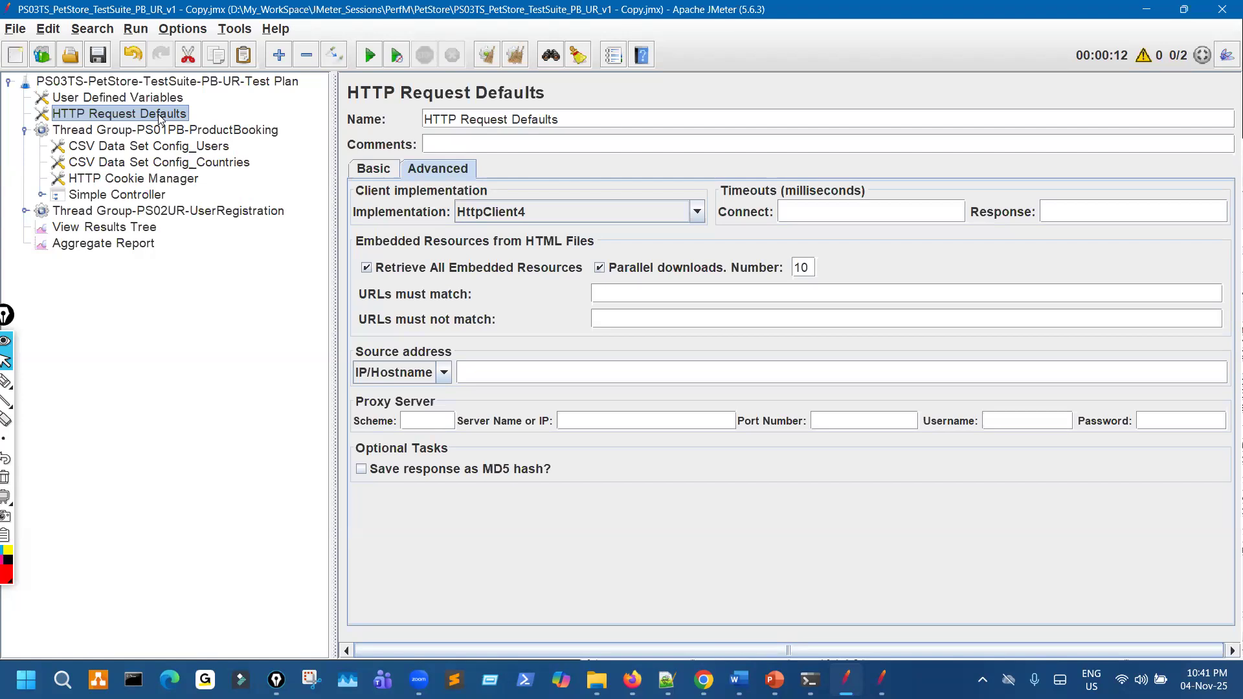
Step: Draw a pen arrow from User Defined Variables to a circle below Aggregate Report and clear the ink
key("ctrl+shift+2")
key("ctrl+shift+1")
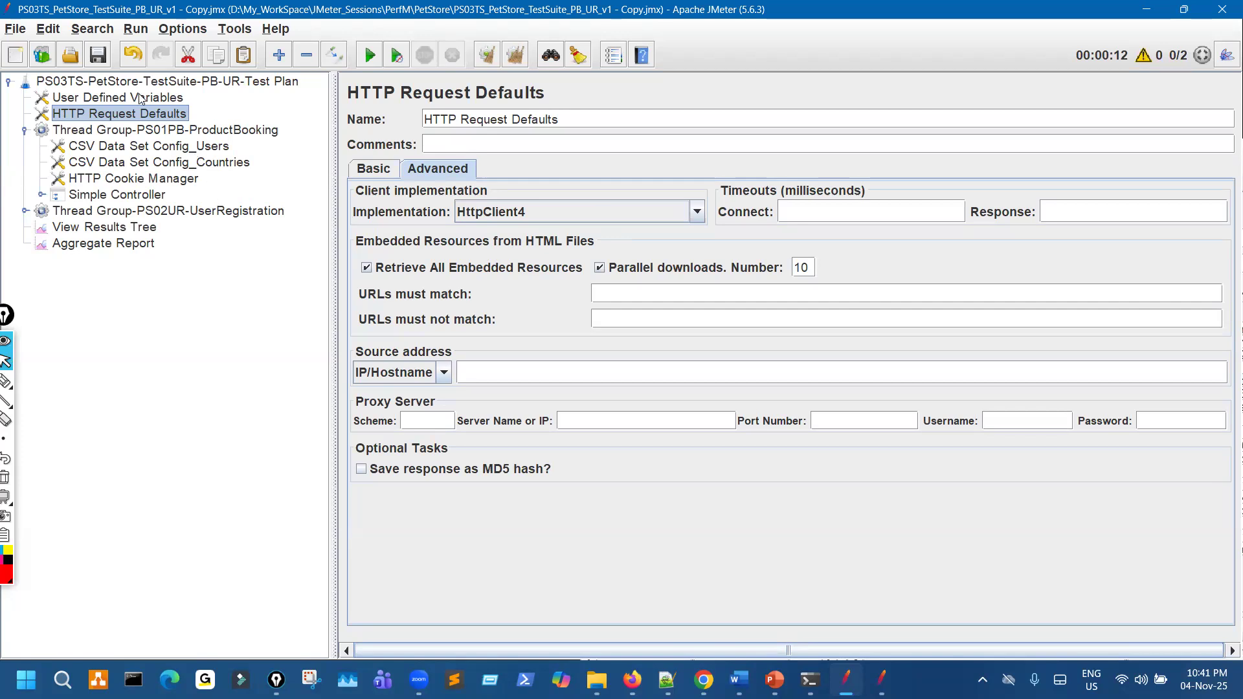
key("ctrl+shift+2")
mouse_move(141, 99)
left_mouse_down()
mouse_move(149, 275)
mouse_move(90, 299)
mouse_move(112, 279)
left_mouse_up()
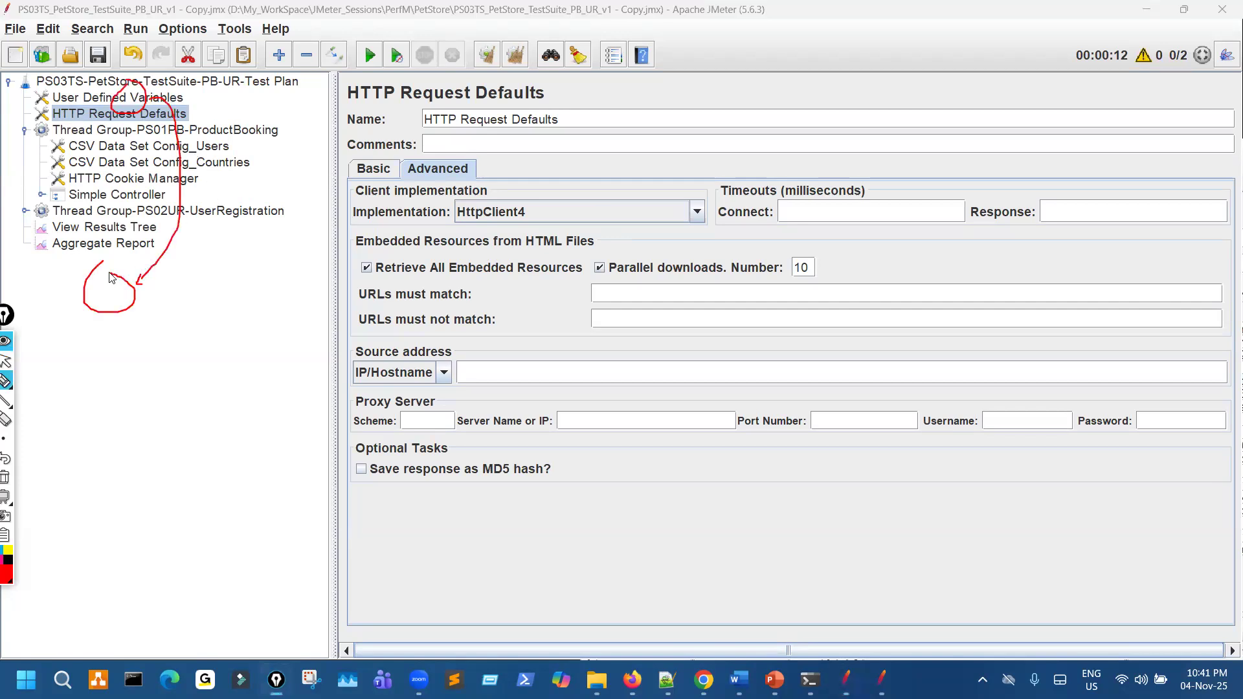
key("ctrl+shift+7")
key("ctrl+shift+1")
Step: View the PS02UR-UserRegistration thread group, sketch an arrow from the plan's first config elements to below the listeners, and clear the ink
key("Down")
left_click(208, 212)
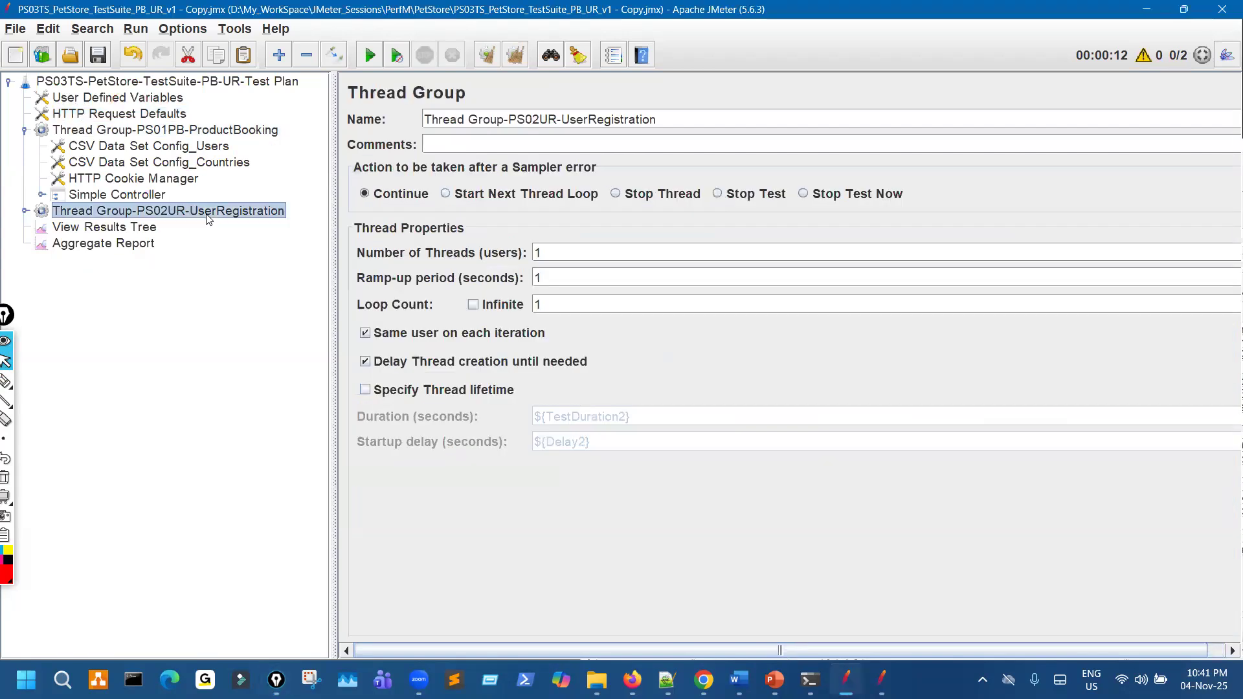
key("ctrl+shift+2")
mouse_move(123, 257)
left_mouse_down()
mouse_move(130, 305)
mouse_move(120, 257)
left_mouse_up()
mouse_move(136, 98)
left_mouse_down()
mouse_move(157, 114)
mouse_move(165, 85)
mouse_move(204, 57)
left_mouse_up()
mouse_move(123, 90)
left_mouse_down()
mouse_move(81, 318)
mouse_move(65, 294)
mouse_move(61, 343)
left_mouse_up()
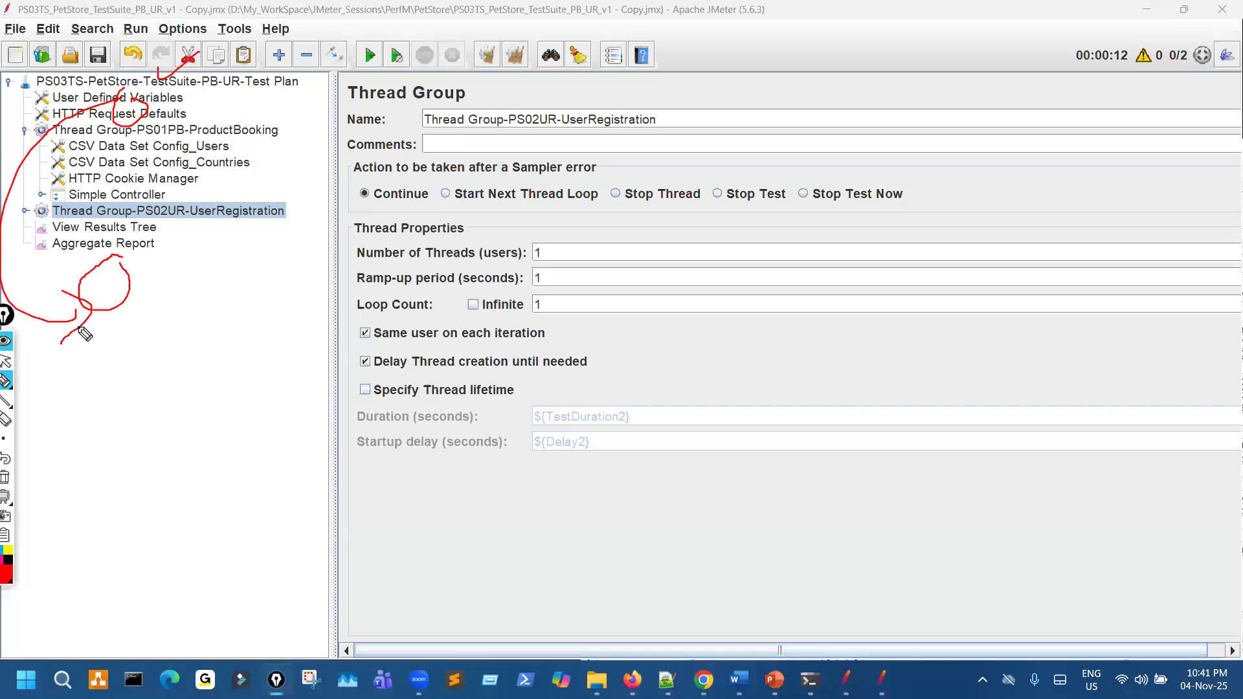
left_click_drag(4, 83, 16, 77)
key("ctrl+shift+7")
key("ctrl+shift+2")
Step: Expand the Simple Controller and PS03_SignIn, and examine the c_Fp1 extractor and the Result Status Action Handler
left_click(40, 195)
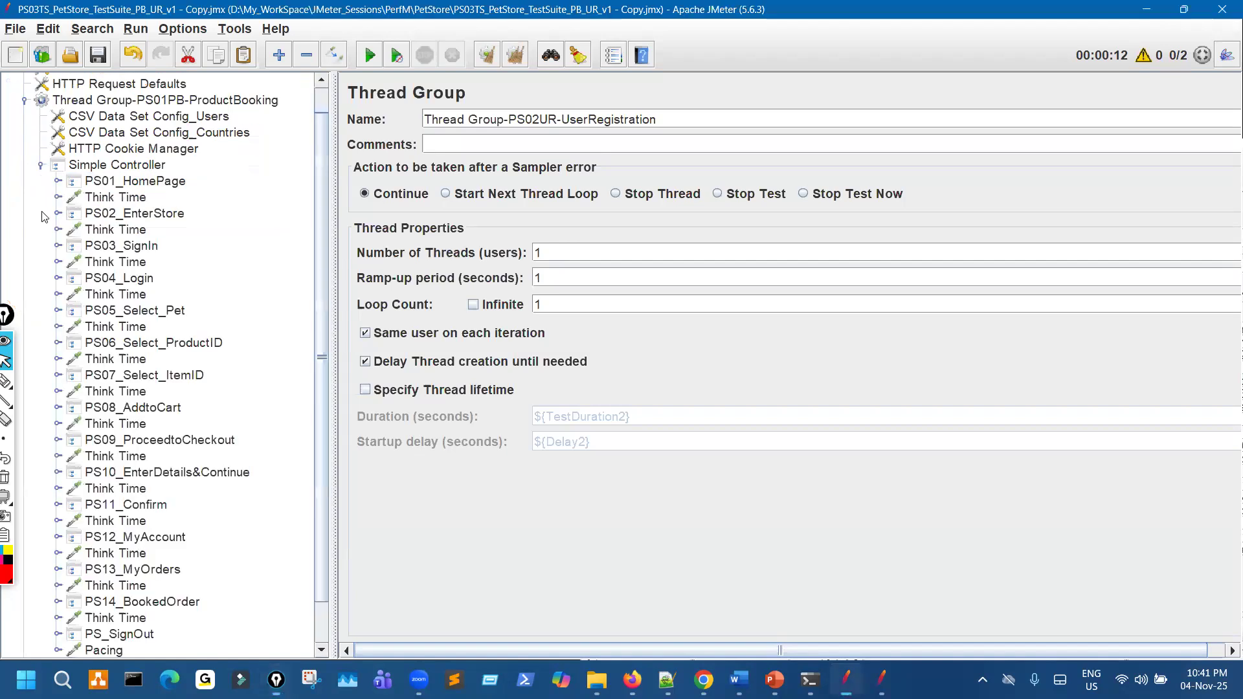
left_click(58, 245)
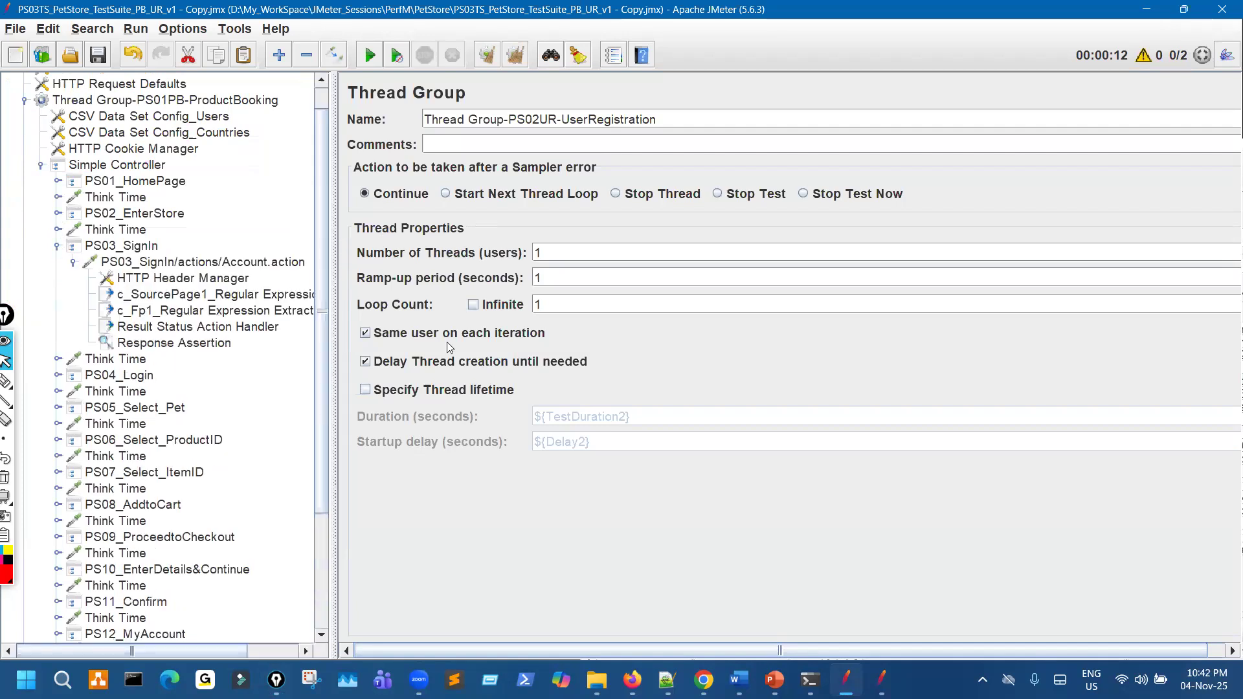
left_click(277, 313)
left_click(266, 327)
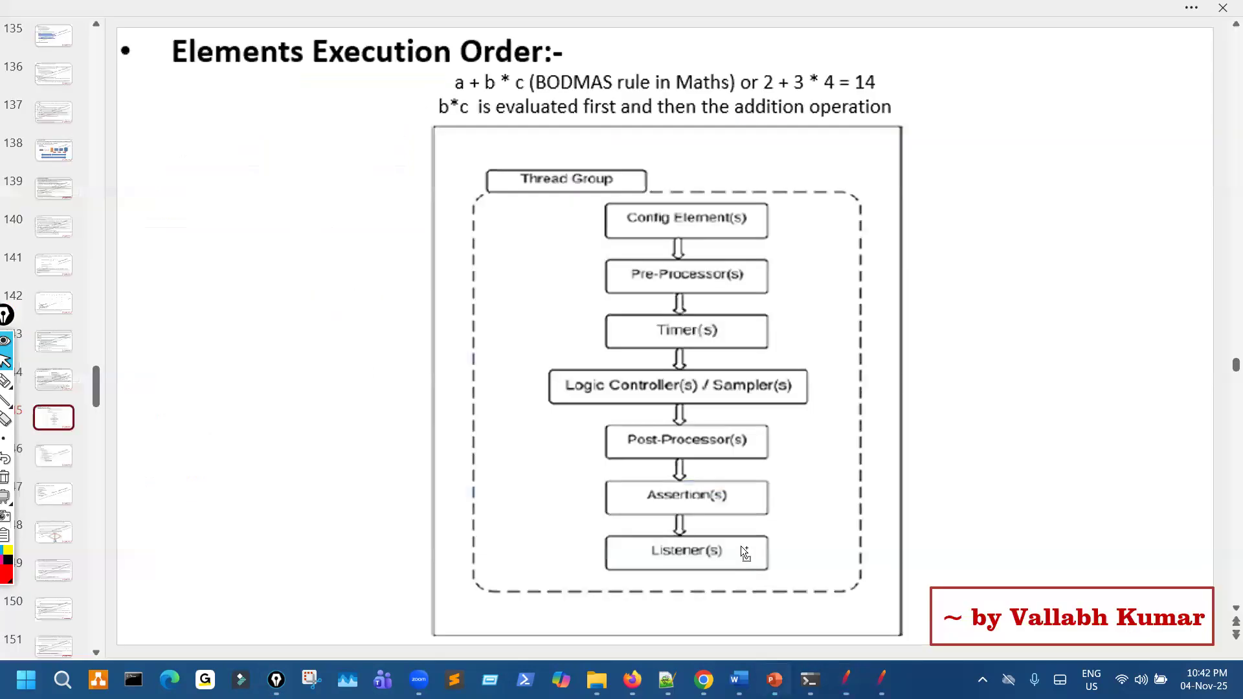
Step: Switch to the PowerPoint slide on elements execution order and mark each stage from Config Element(s) to Listener(s) with the pen
left_click(775, 679)
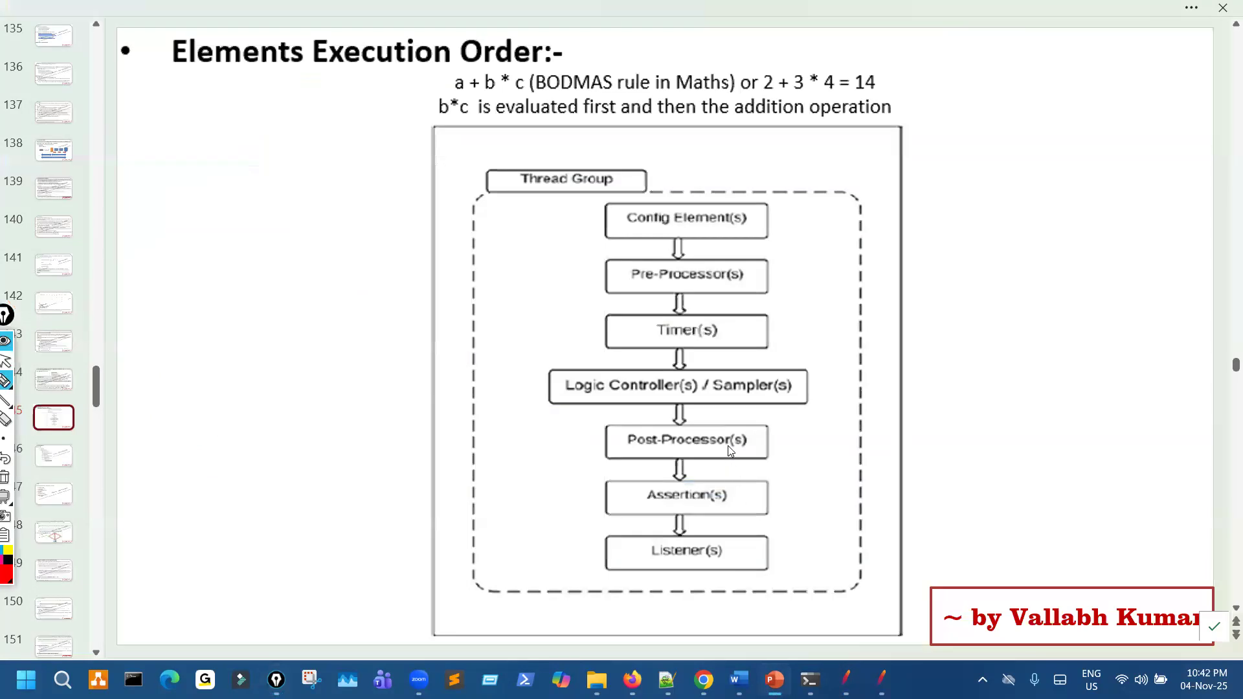
left_click_drag(728, 446, 748, 437)
left_click_drag(734, 249, 752, 243)
left_click_drag(799, 382, 790, 400)
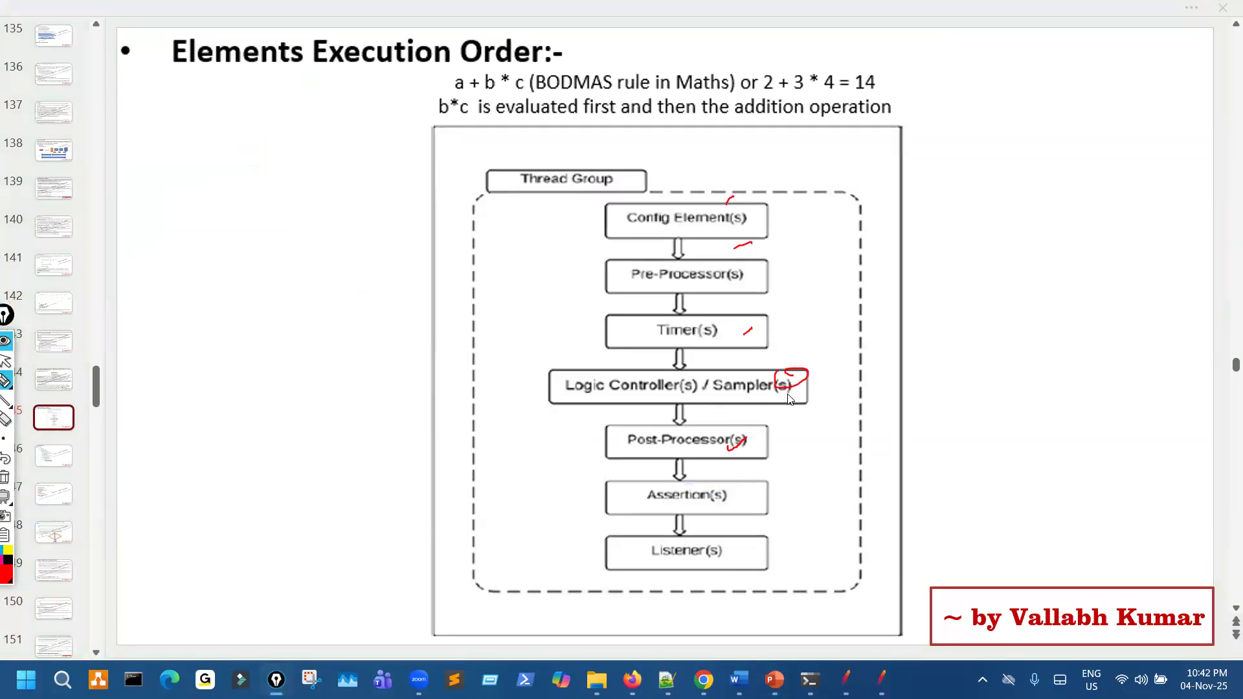
left_click_drag(734, 444, 753, 434)
left_click_drag(746, 493, 788, 472)
left_click_drag(757, 547, 783, 537)
left_click_drag(767, 195, 855, 547)
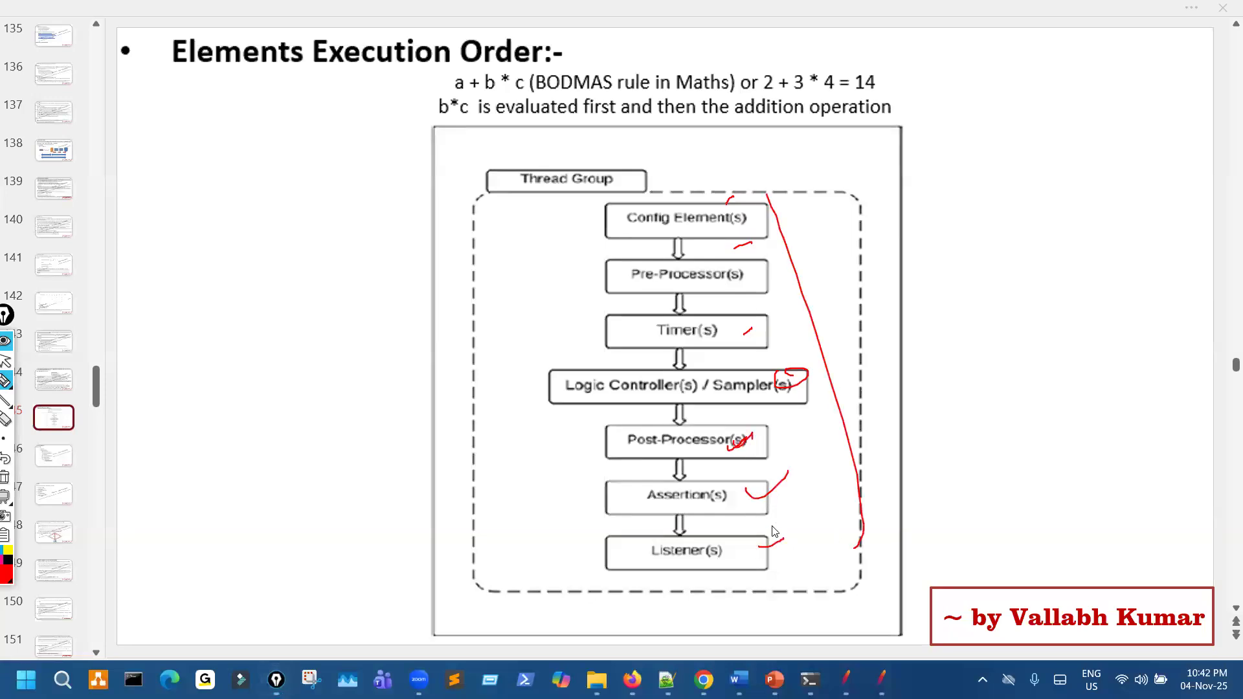
Step: Strike through the Thread Group box and handwrite 12 with labelled, circled numbers 1, 2 and 3 beside the diagram
left_click_drag(560, 149, 516, 190)
mouse_move(943, 56)
left_mouse_down()
mouse_move(954, 92)
mouse_move(1025, 59)
left_mouse_up()
mouse_move(1015, 116)
left_mouse_down()
mouse_move(1048, 130)
mouse_move(1135, 94)
left_mouse_up()
mouse_move(1027, 199)
left_mouse_down()
mouse_move(1062, 223)
mouse_move(1039, 251)
left_mouse_up()
left_click_drag(1099, 204, 1104, 215)
left_click_drag(1085, 174, 1102, 209)
mouse_move(1113, 164)
left_mouse_down()
mouse_move(1125, 154)
mouse_move(1130, 207)
mouse_move(1146, 175)
left_mouse_up()
left_click_drag(1040, 286, 1054, 316)
mouse_move(1062, 262)
left_mouse_down()
mouse_move(1035, 279)
mouse_move(1045, 259)
left_mouse_up()
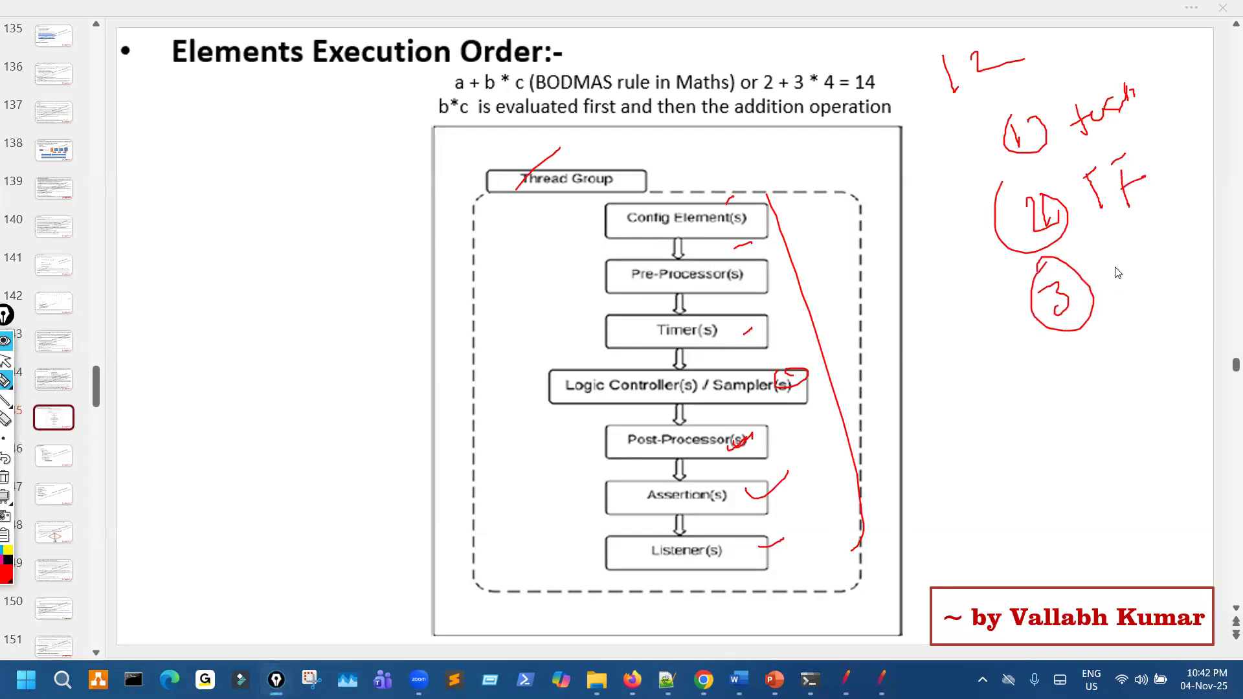
left_click_drag(1118, 298, 1195, 232)
Step: Add a circled 4, extend the handwritten 12 line, circle the element chain in the diagram, and clear all ink
mouse_move(1118, 409)
left_mouse_down()
mouse_move(1094, 436)
mouse_move(1121, 425)
left_mouse_up()
left_click_drag(1114, 418, 1121, 447)
left_click_drag(1085, 399, 1104, 400)
left_click_drag(508, 186, 518, 174)
mouse_move(1002, 50)
left_mouse_down()
mouse_move(1062, 40)
mouse_move(1062, 55)
mouse_move(1102, 36)
left_mouse_up()
left_click_drag(1088, 46, 1134, 40)
left_click_drag(1146, 18, 1132, 39)
mouse_move(599, 209)
left_mouse_down()
mouse_move(751, 562)
mouse_move(655, 235)
left_mouse_up()
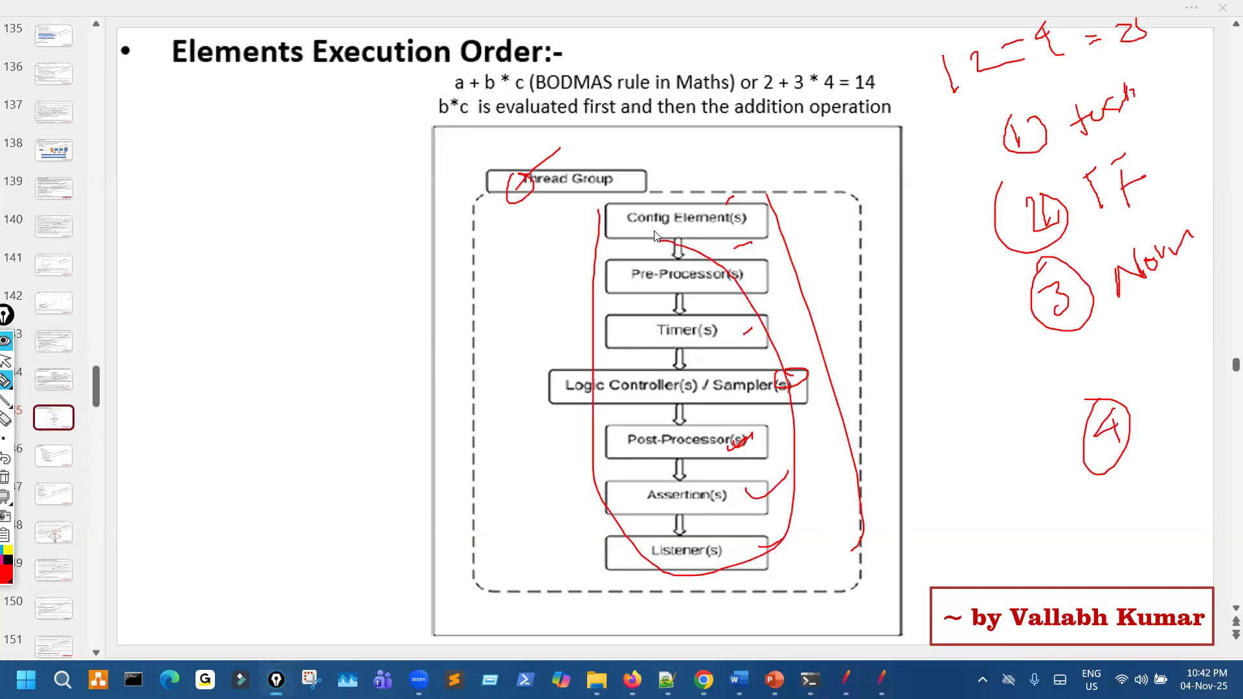
key("Delete")
key("p")
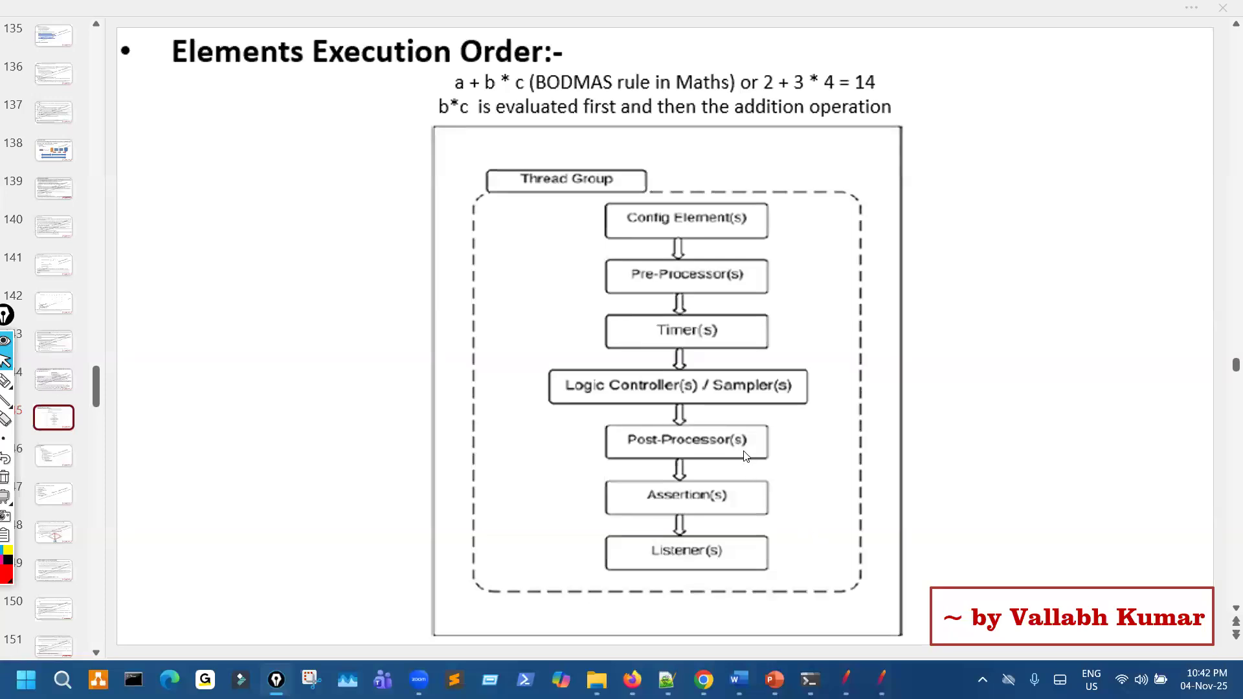
Step: Draw a pen stroke from Post-Processor(s) to Listener(s) on the slide and clear it
left_click(762, 526)
key("ctrl+shift+3")
left_click_drag(759, 441, 777, 550)
key("ctrl+shift+7")
key("ctrl+shift+2")
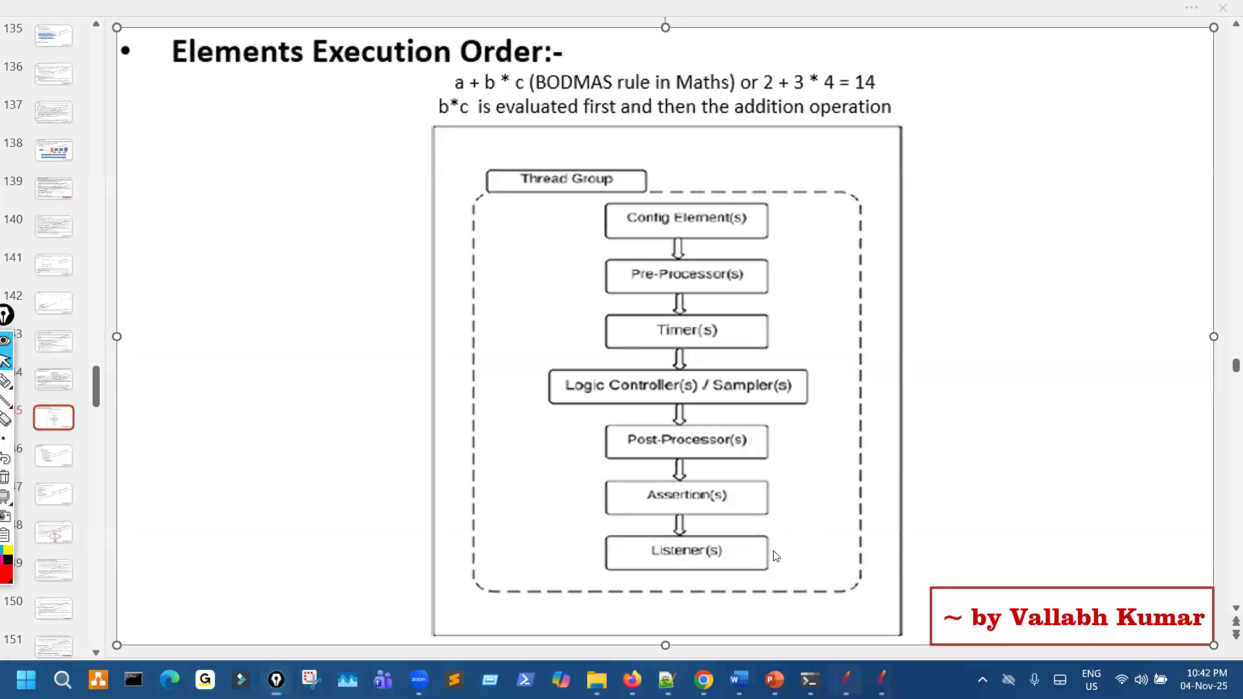
Step: Switch back to JMeter, open the c_SourcePage1 Regular Expression Extractor, mark the extractors with the pen, and clear the ink
key("alt+Tab")
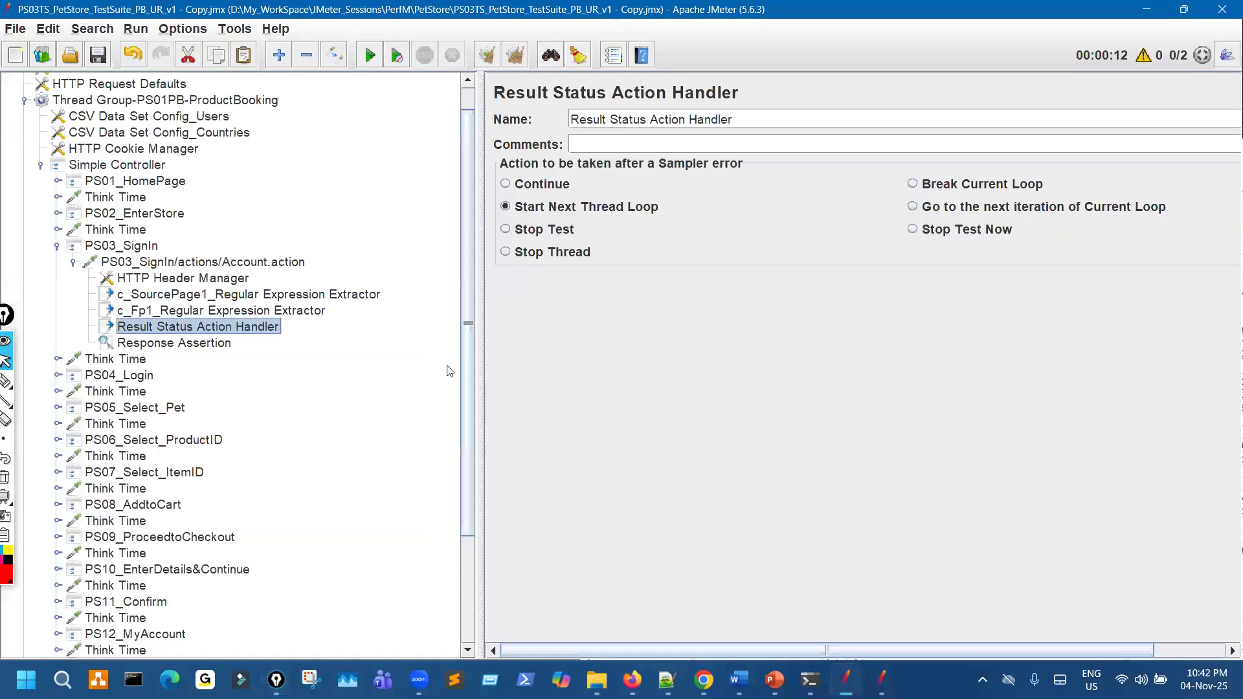
left_click(262, 295)
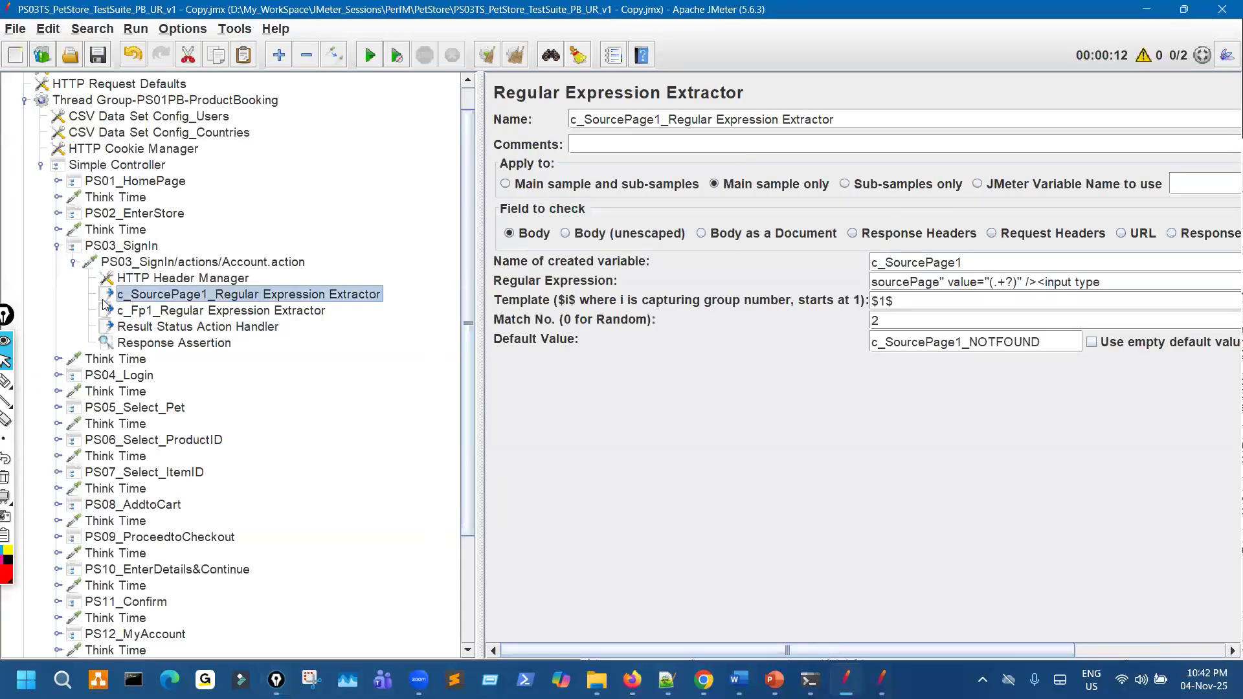
key("ctrl+shift+3")
mouse_move(95, 280)
left_mouse_down()
mouse_move(98, 313)
mouse_move(119, 324)
left_mouse_up()
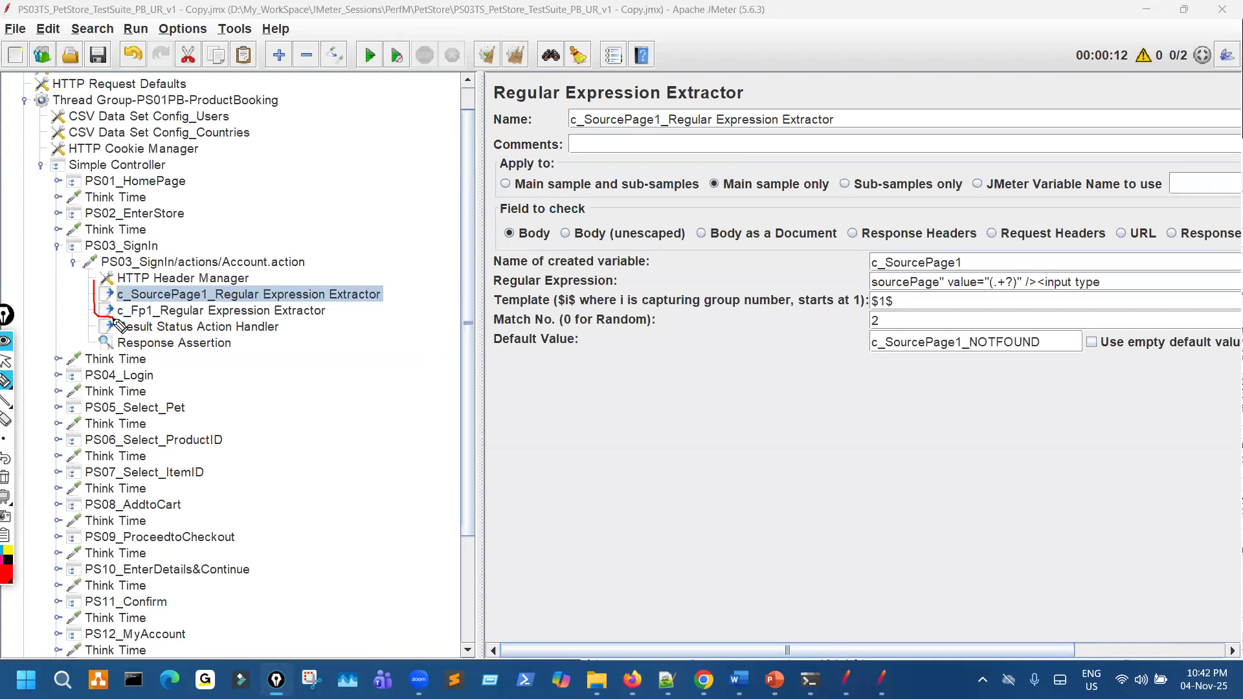
key("ctrl+shift+7")
key("ctrl+shift+2")
Step: Open the PS03_SignIn/actions/Account.action request, mark the link between it and its extractors with the pen, and clear the ink
left_click(277, 262)
key("ctrl+shift+3")
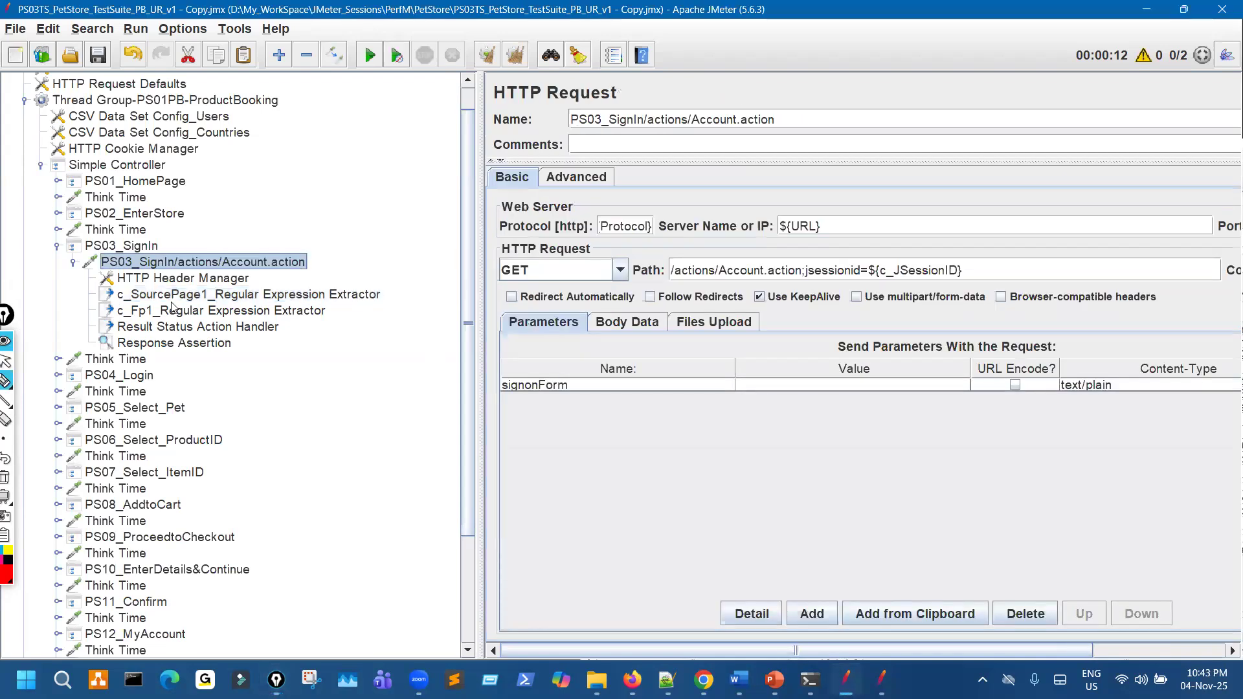
left_click_drag(128, 299, 149, 327)
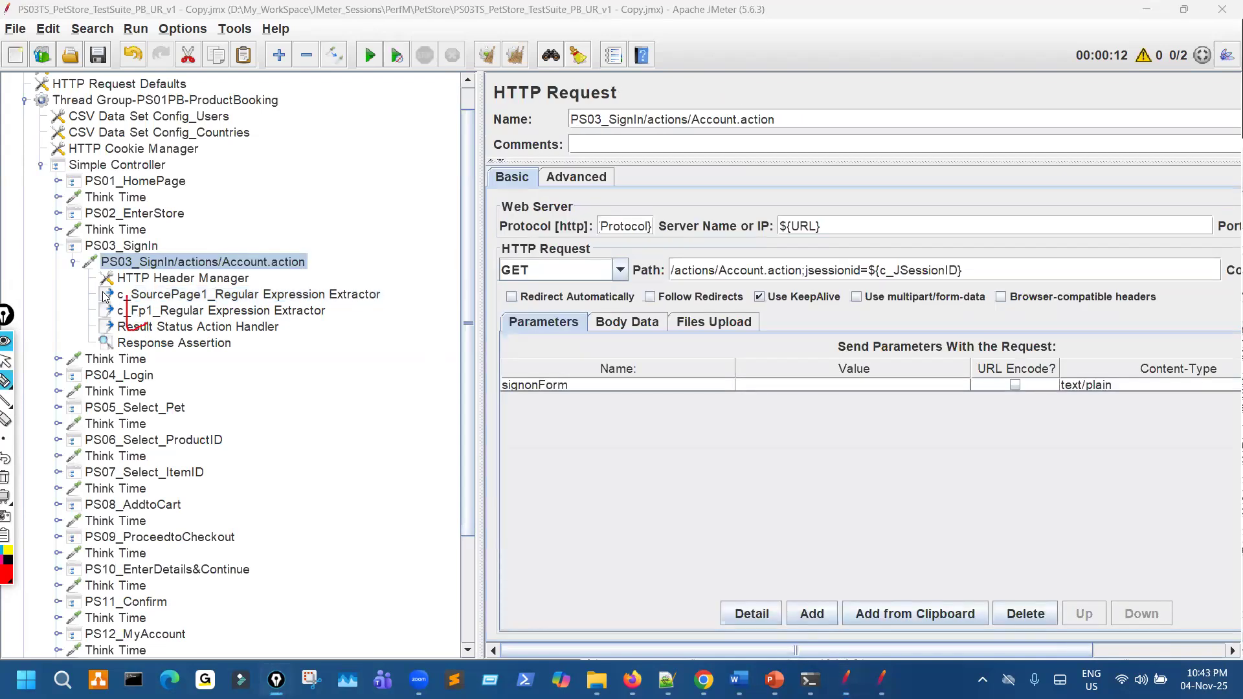
left_click_drag(160, 295, 259, 248)
key("ctrl+shift+7")
key("ctrl+shift+2")
Step: Open the PS03_SignIn Response Assertion, mark its first test pattern and the PS01_HomePage and PS12_MyAccount controllers, and clear the ink
left_click(220, 347)
key("ctrl+shift+3")
mouse_move(57, 612)
left_mouse_down()
mouse_move(35, 638)
mouse_move(75, 641)
left_mouse_up()
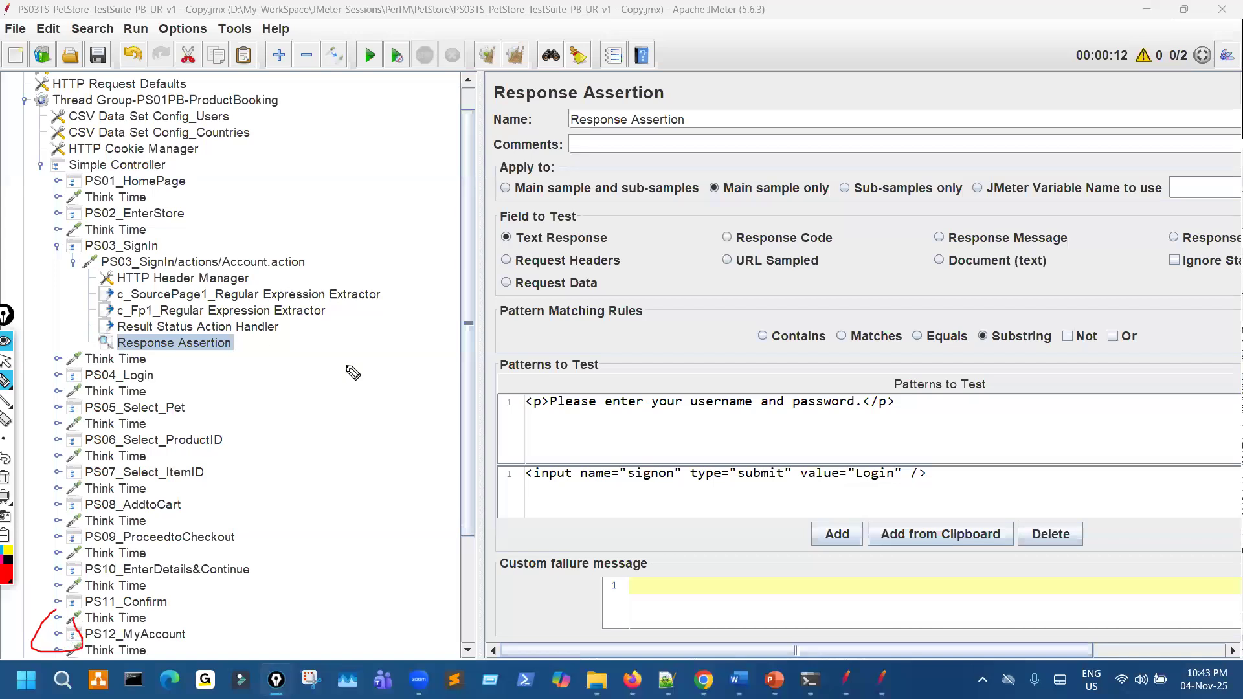
left_click_drag(593, 399, 561, 418)
left_click_drag(131, 183, 178, 167)
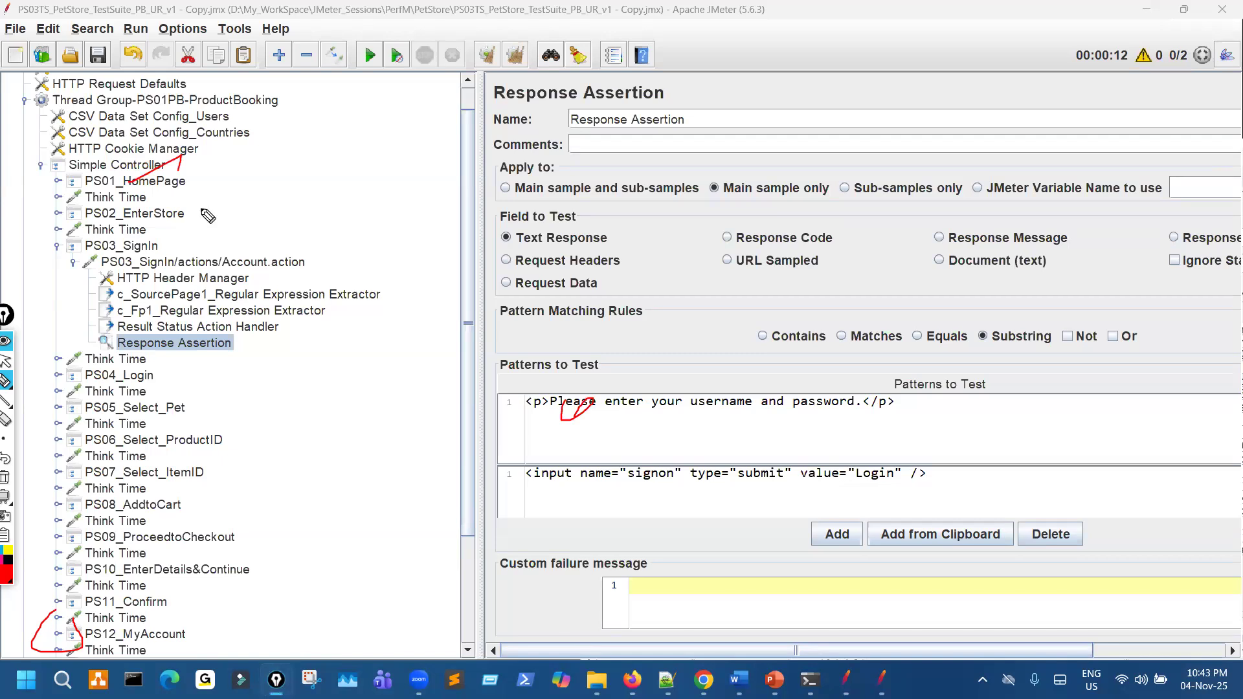
key("ctrl+shift+7")
key("ctrl+shift+2")
Step: Collapse and re-expand PS03_SignIn, and step through its request's child elements down to the Response Assertion
left_click(73, 261)
left_click(56, 245)
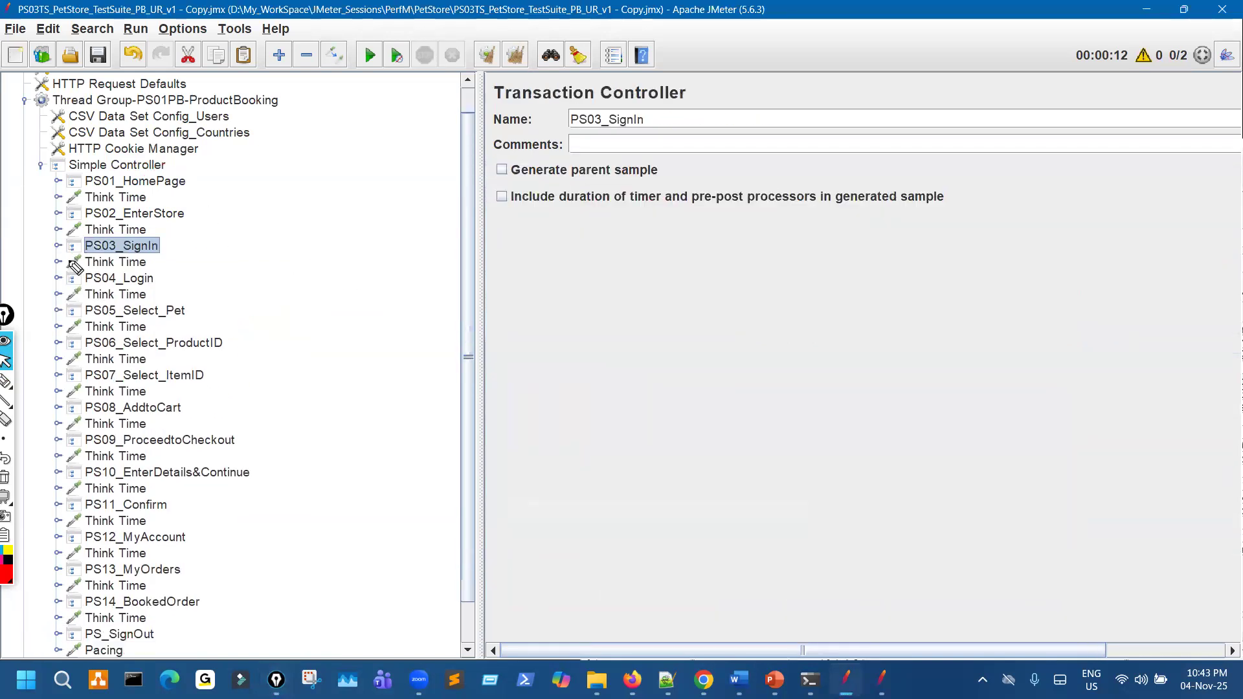
key("Right")
left_click(73, 262)
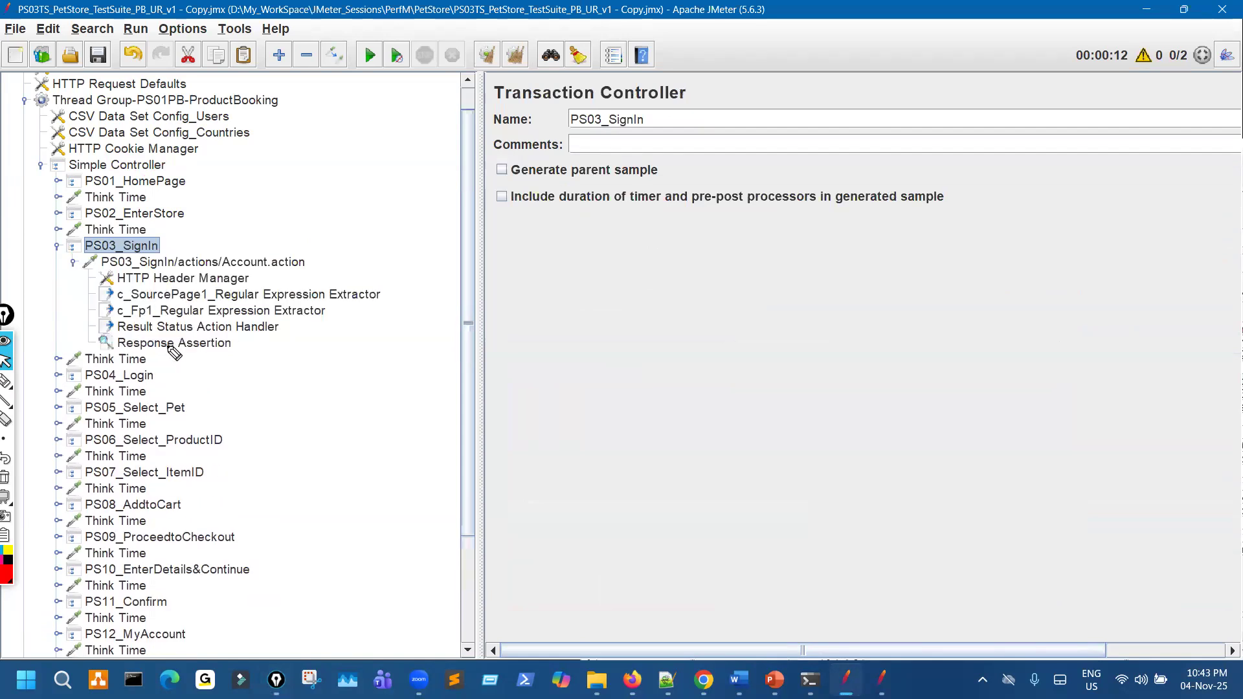
key("Down")
key("Down")
key("Down")
key("Down")
key("Down")
key("Down")
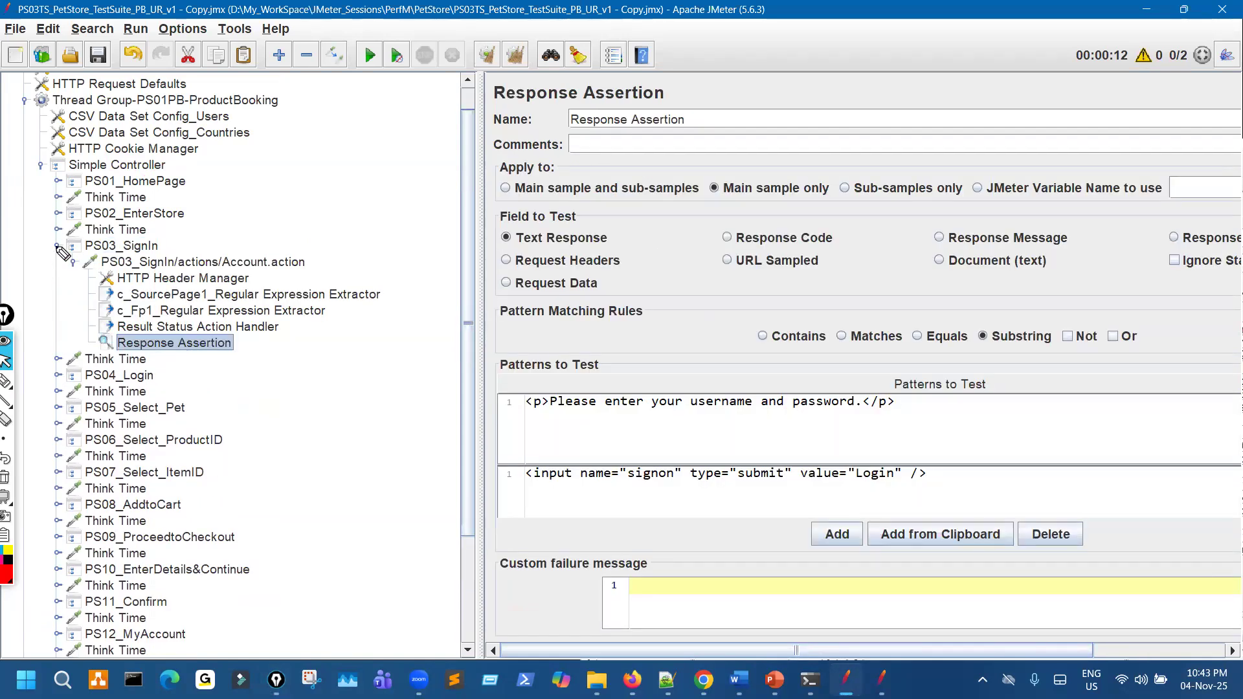
Step: Collapse PS03_SignIn and the Simple Controller, and show the PS01PB-ProductBooking thread group settings
key("Left")
key("Left")
key("Left")
key("Left")
key("Left")
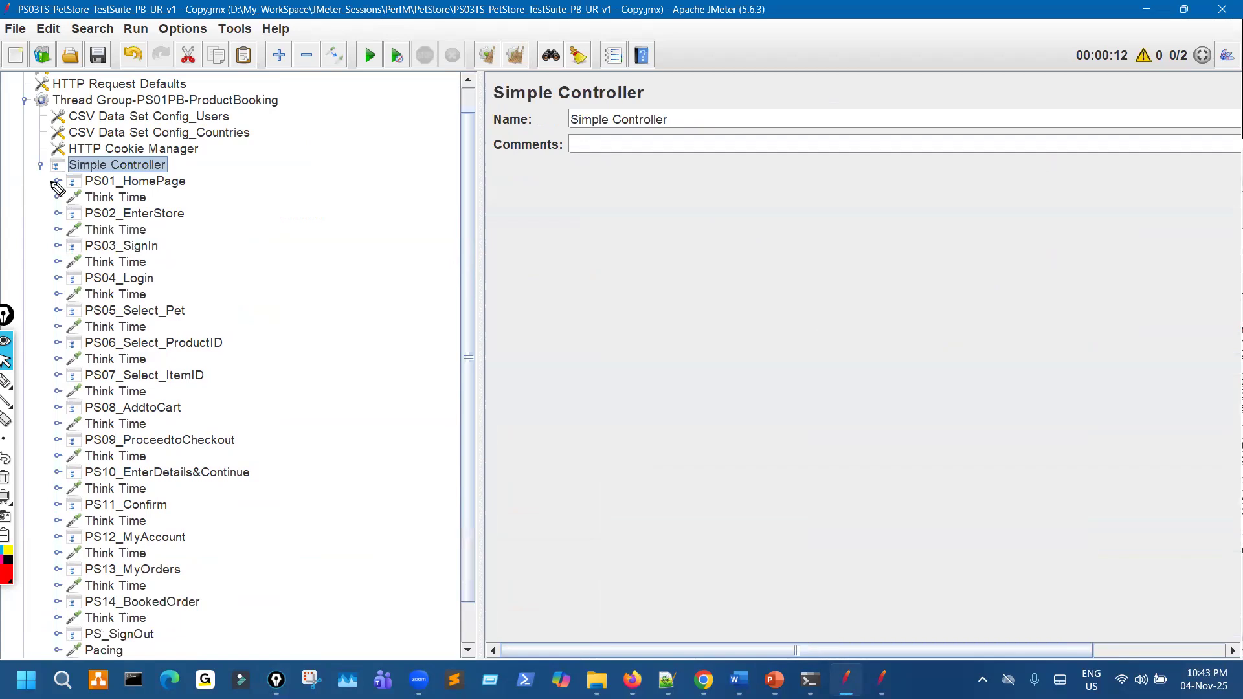
left_click(42, 165)
key("Left")
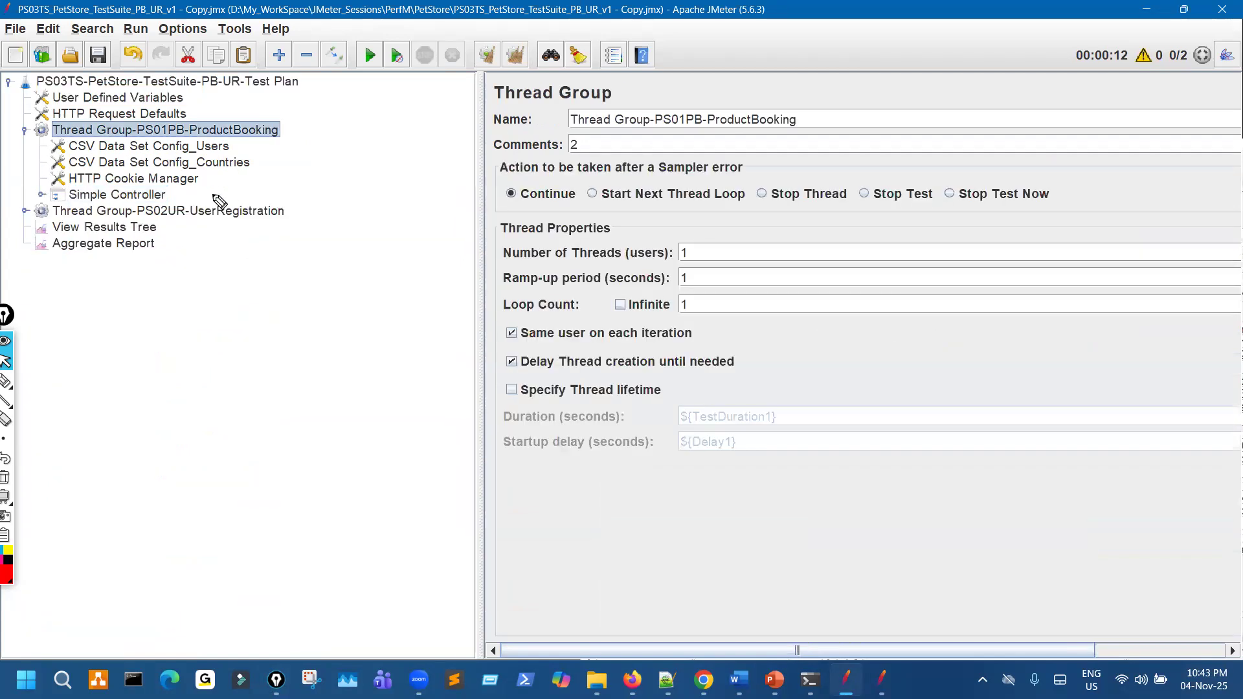
Step: Place a Response Assertion in the PS01PB-ProductBooking thread group, directly above the Simple Controller
left_click_drag(217, 203, 104, 213)
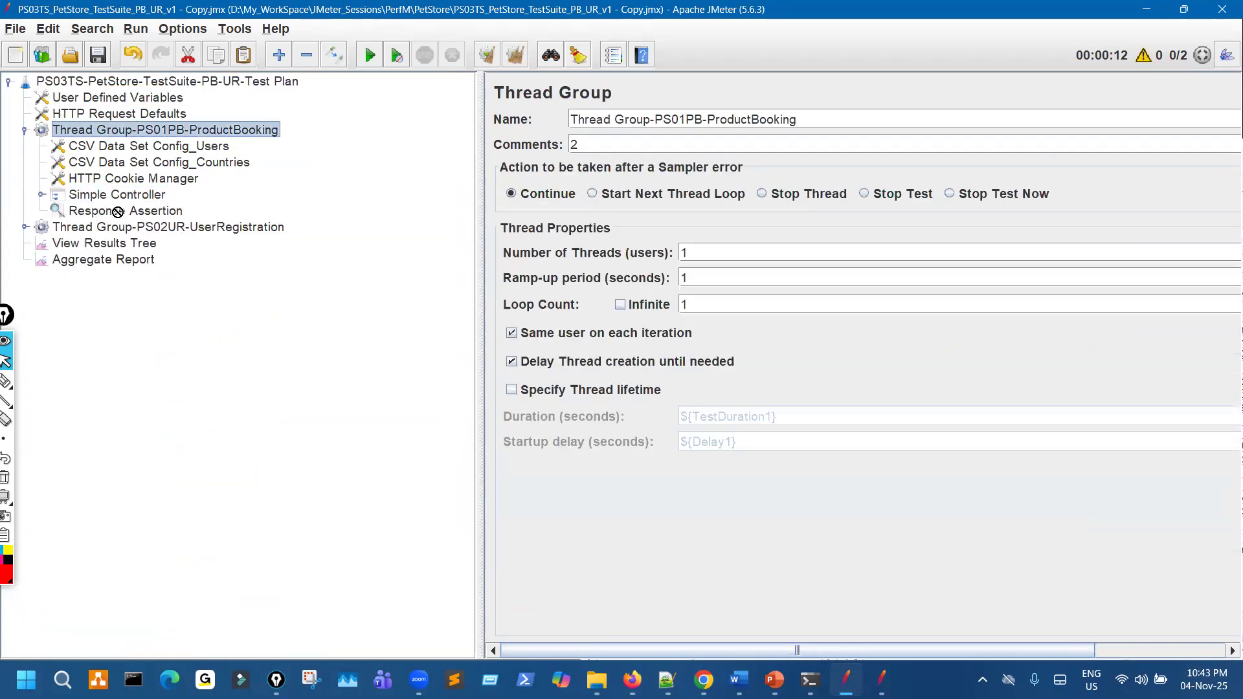
left_click(118, 212)
key("alt+Up")
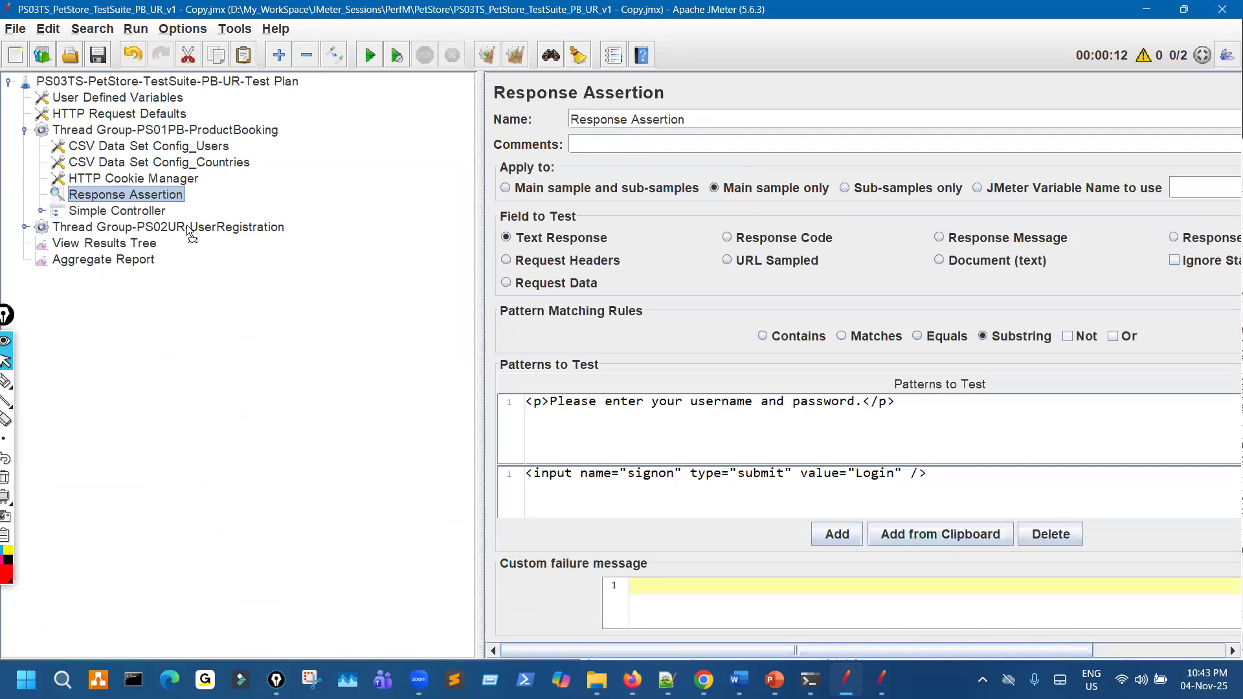
Step: Mark the thread-group-level Response Assertion, its first test pattern and the thread group's name with the pen, and clear the ink
left_click_drag(188, 194, 212, 174)
left_click_drag(202, 150, 231, 136)
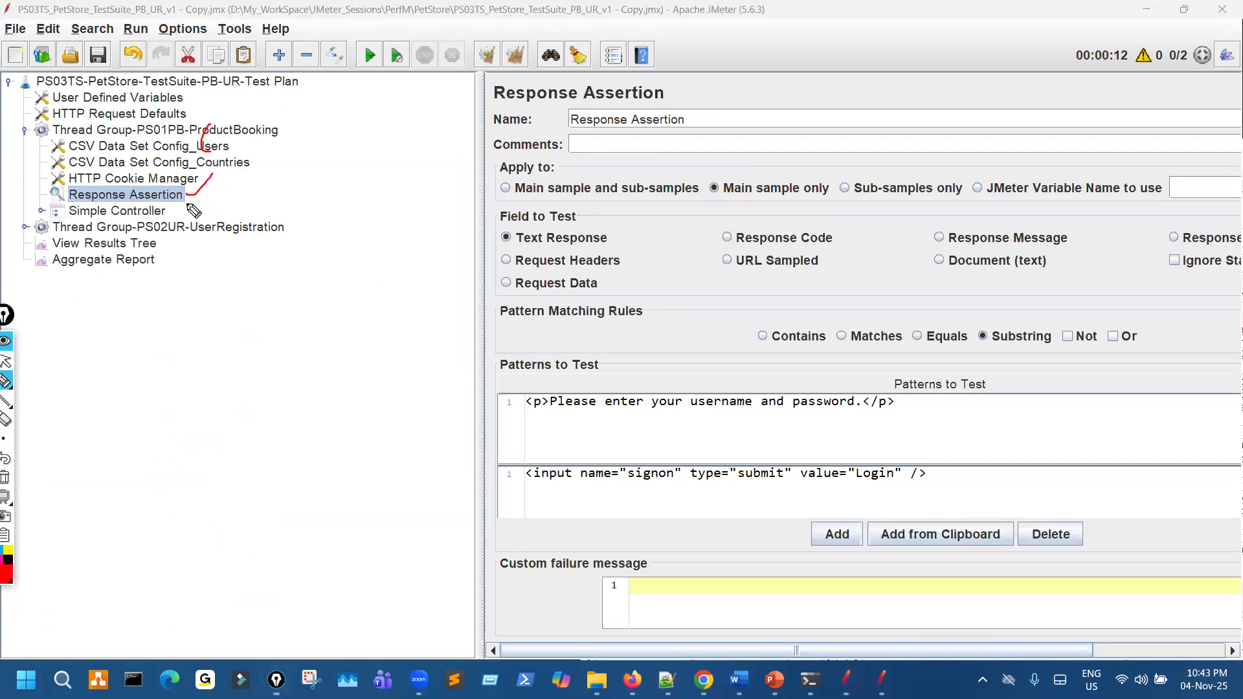
mouse_move(647, 408)
left_mouse_down()
mouse_move(674, 476)
mouse_move(590, 388)
left_mouse_up()
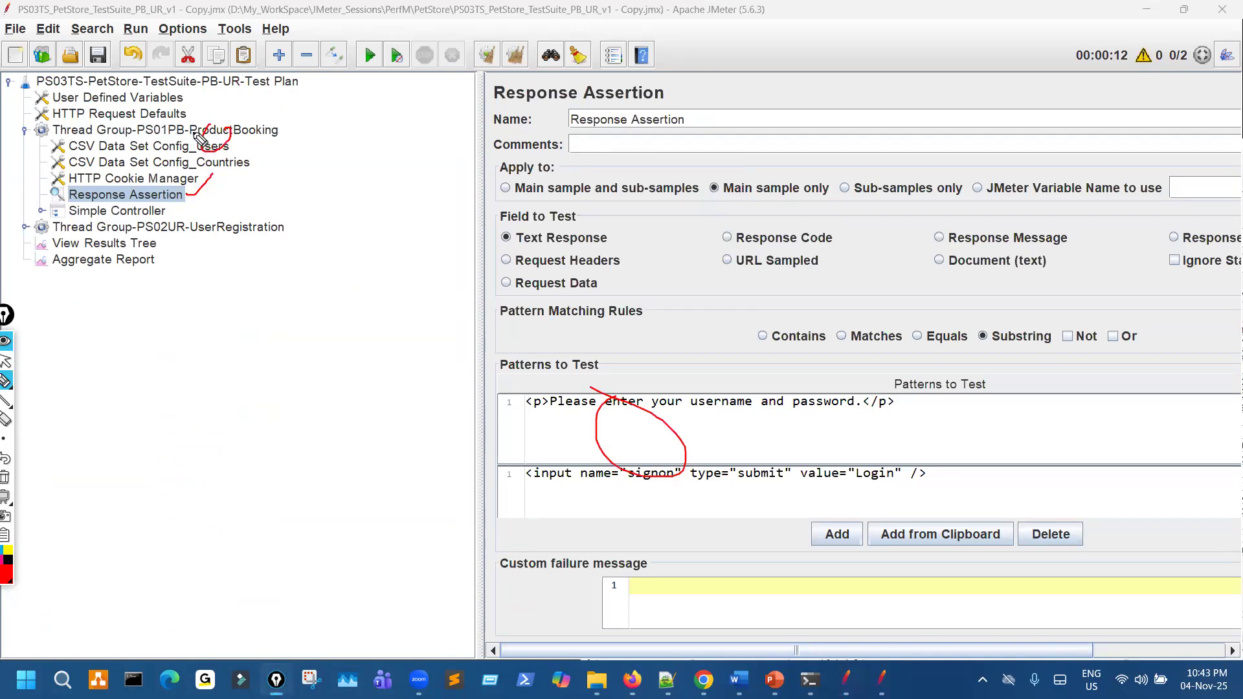
mouse_move(162, 141)
left_mouse_down()
mouse_move(130, 194)
mouse_move(217, 147)
mouse_move(171, 150)
mouse_move(230, 126)
left_mouse_up()
key("ctrl+shift+c")
key("ctrl+shift+c")
left_click_drag(172, 190, 209, 166)
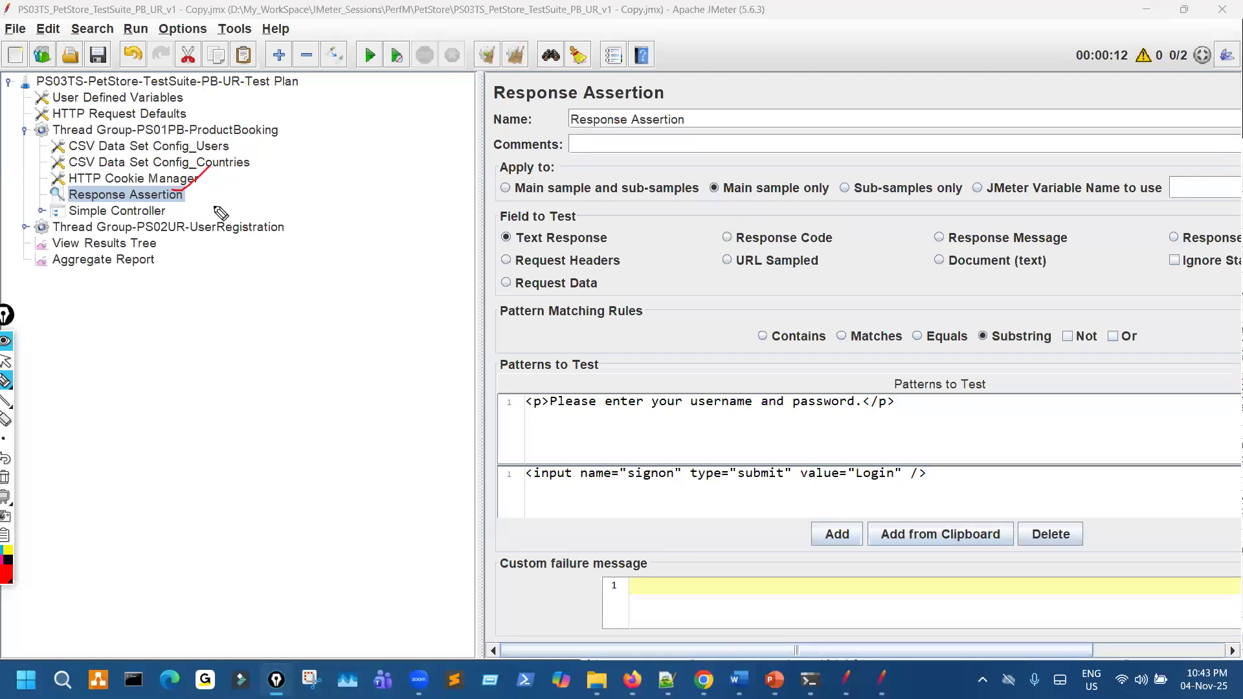
key("Delete")
key("Escape")
Step: Expand the Simple Controller, show the View Results Tree, and run the test plan without pauses
left_click(39, 211)
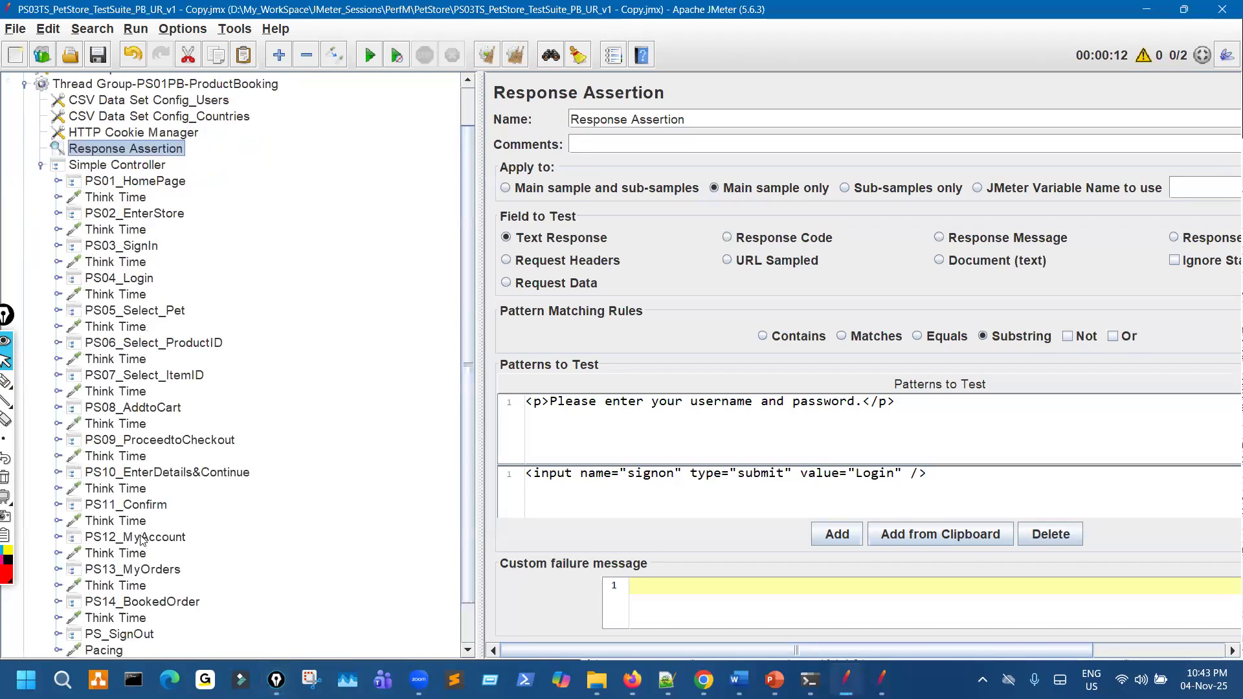
scroll(142, 539, "down", 1)
left_click(149, 637)
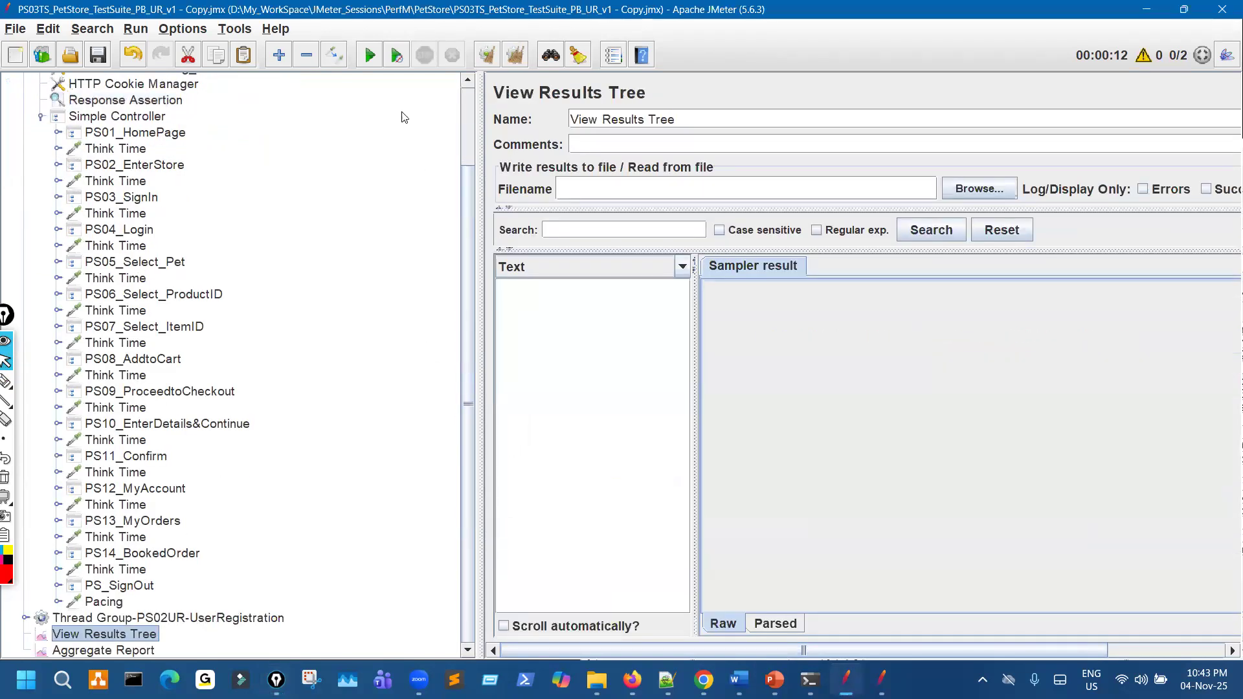
left_click(395, 60)
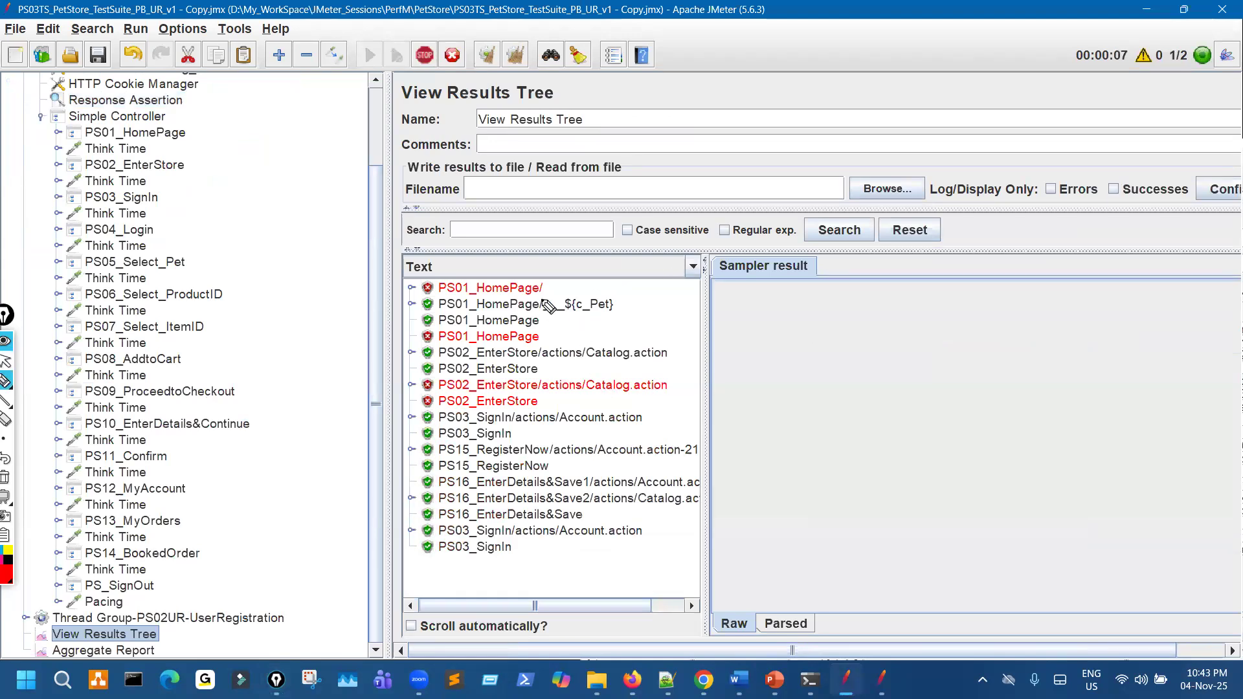
Step: Mark the PS01_HomePage entries and the entries further down the results tree with the pen
left_click_drag(543, 296, 583, 270)
left_click_drag(579, 314, 604, 305)
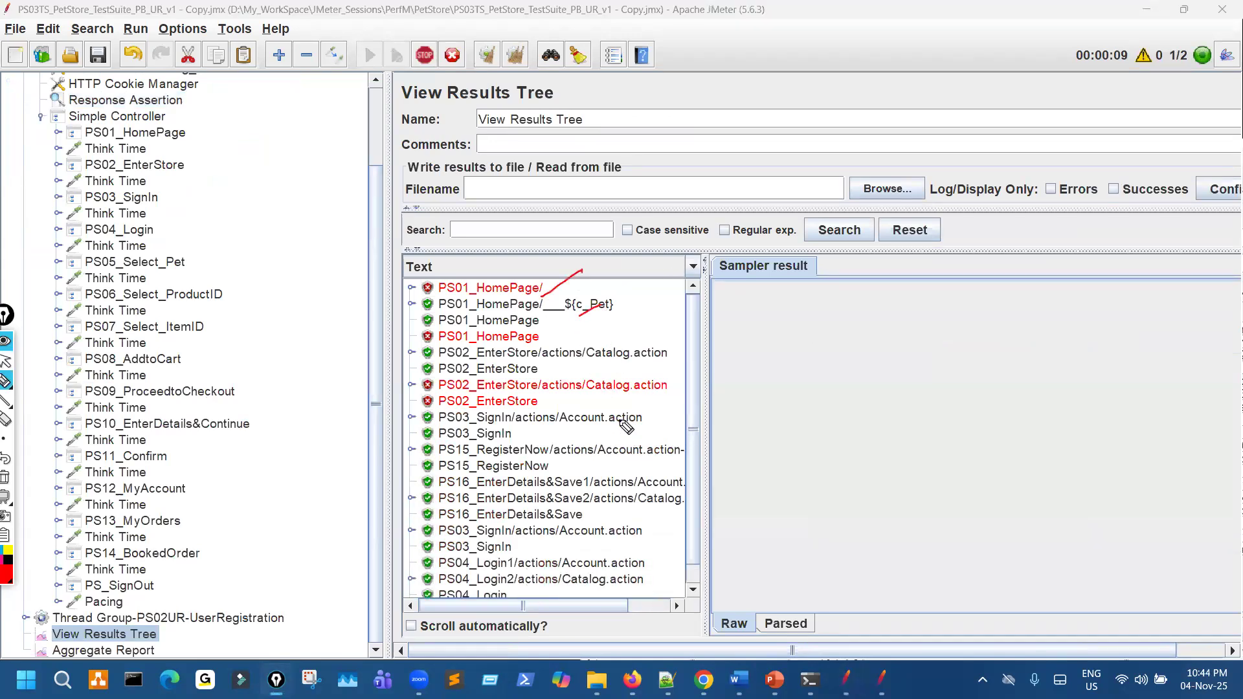
left_click_drag(586, 607, 566, 495)
left_click_drag(529, 296, 554, 272)
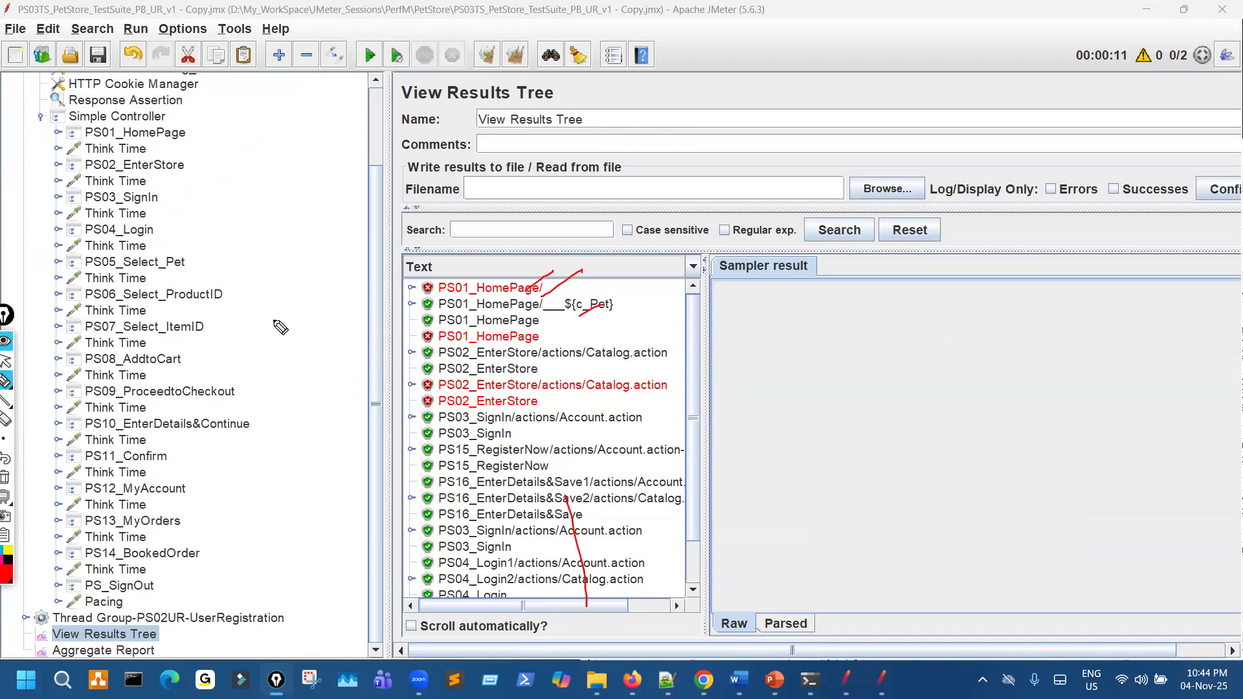
Step: Open the Response Assertion at thread group level and mark it in the test plan tree with the pen
scroll(202, 244, "up", 2)
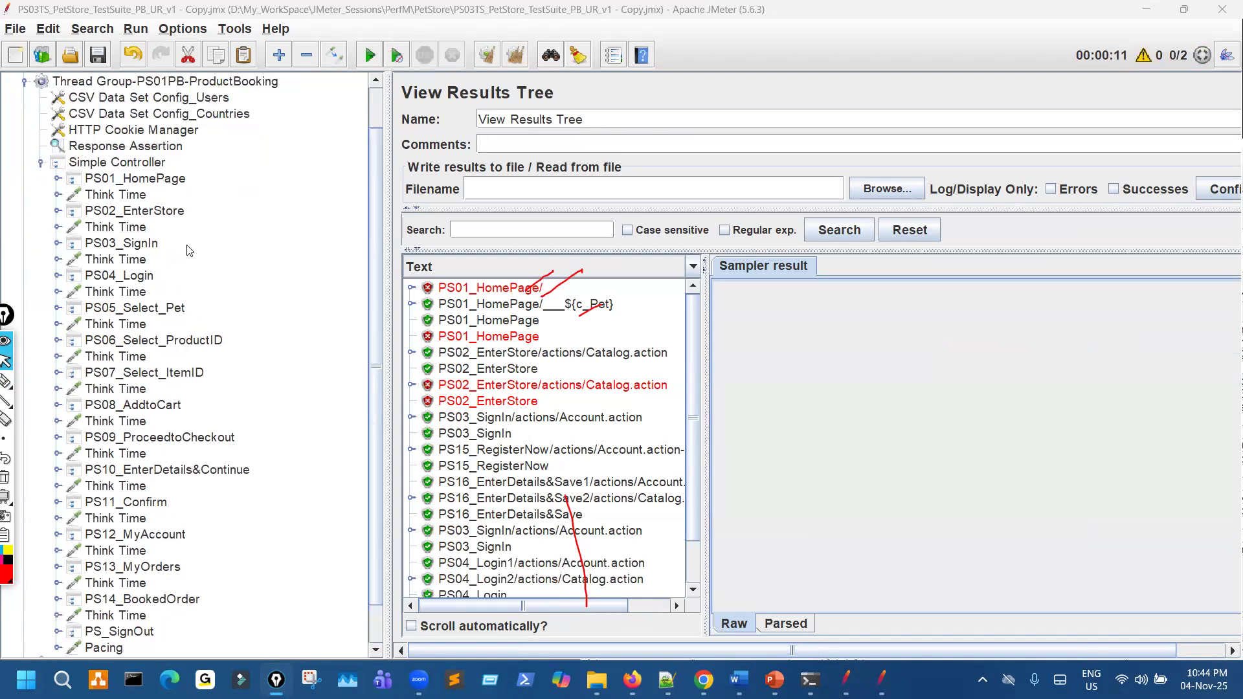
left_click(170, 200)
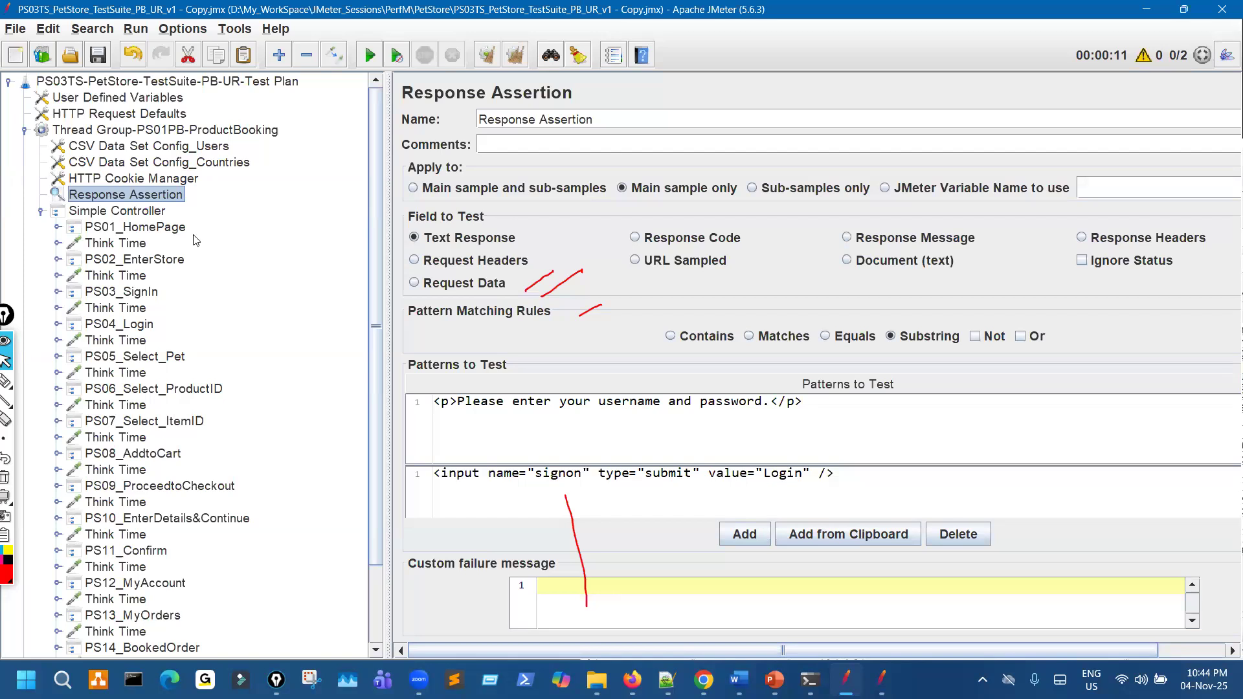
key("ctrl+shift+p")
mouse_move(182, 198)
left_mouse_down()
mouse_move(203, 185)
mouse_move(136, 196)
left_mouse_up()
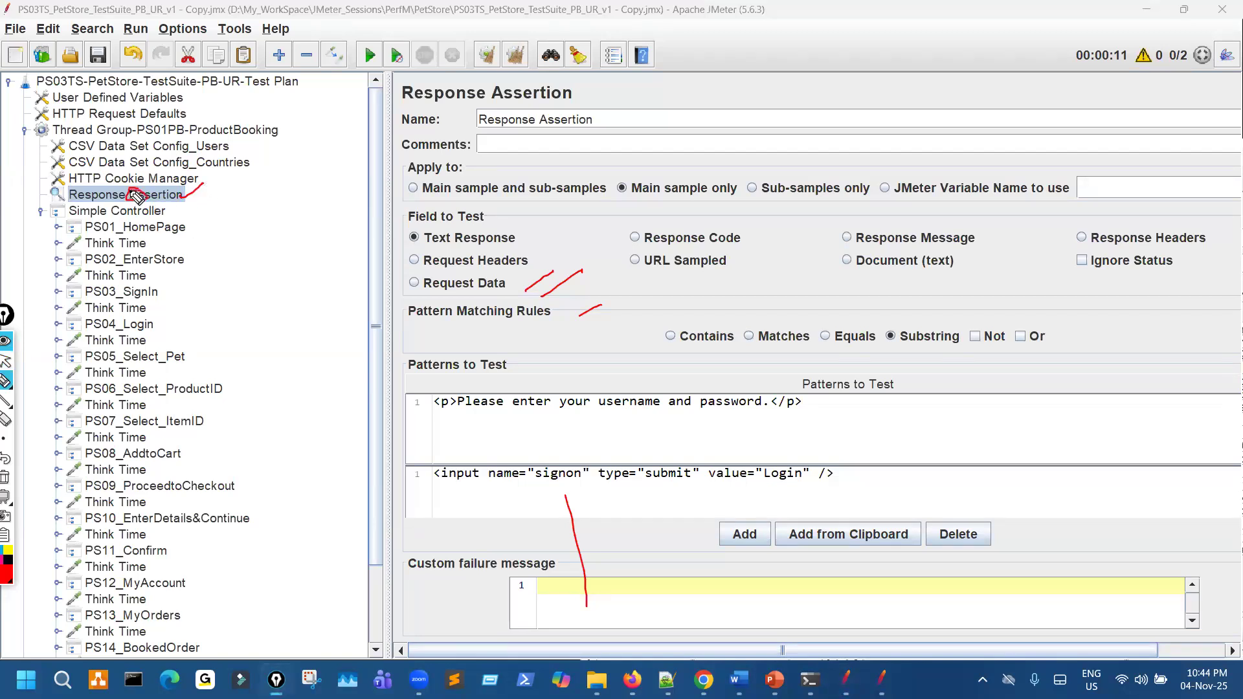
key("ctrl+shift+p")
Step: Collapse the Simple Controller and move the Response Assertion from thread group level into that controller
left_click(41, 211)
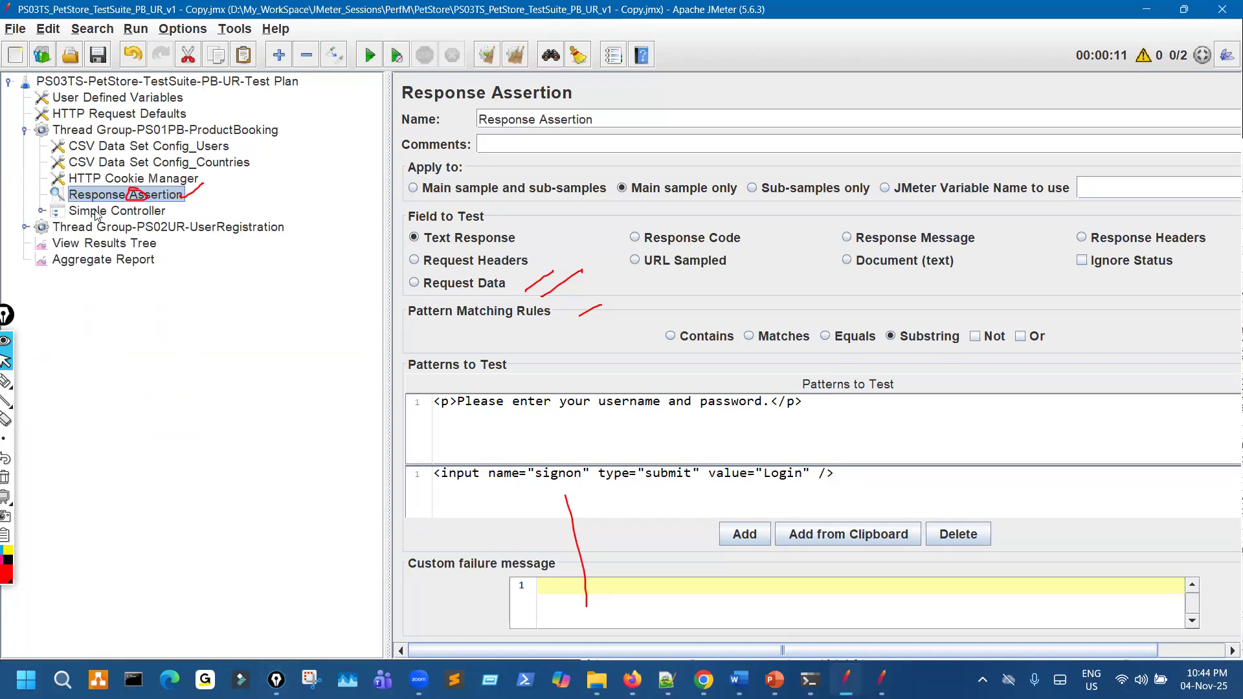
key("Delete")
double_click(110, 199)
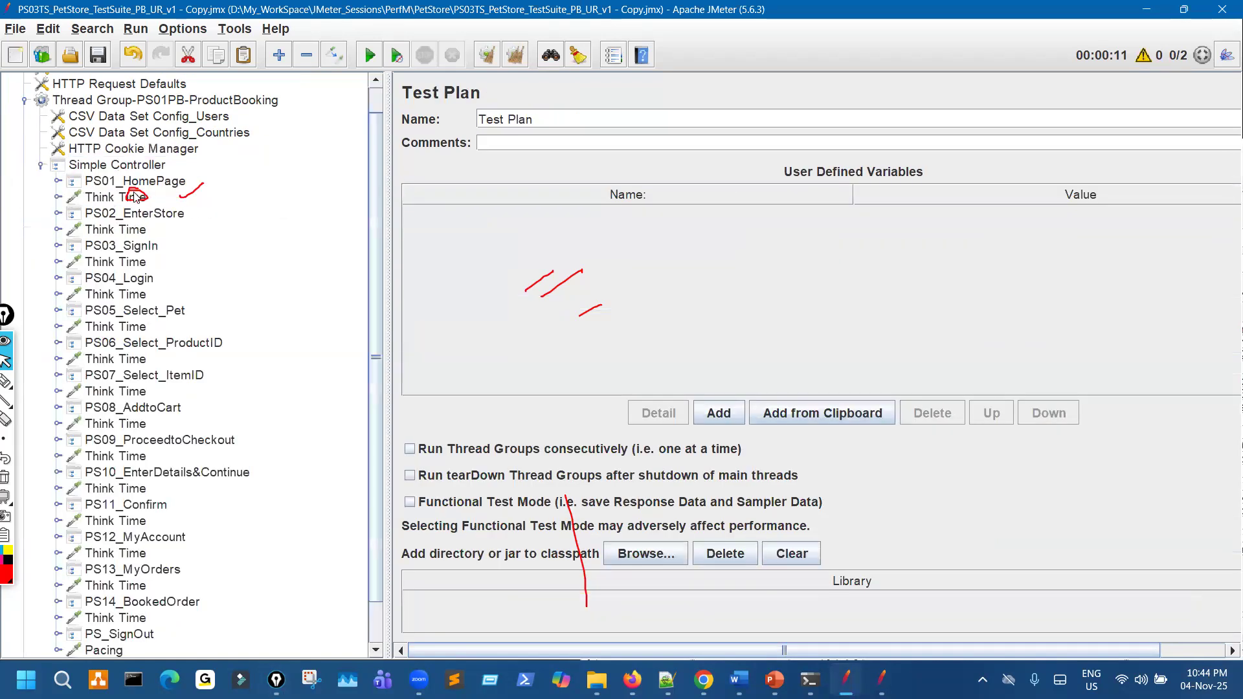
key("ctrl+z")
Step: Circle the Simple Controller's child elements and its Response Assertion with the pen, and clear the ink
scroll(126, 402, "down", 2)
left_click_drag(144, 604, 135, 590)
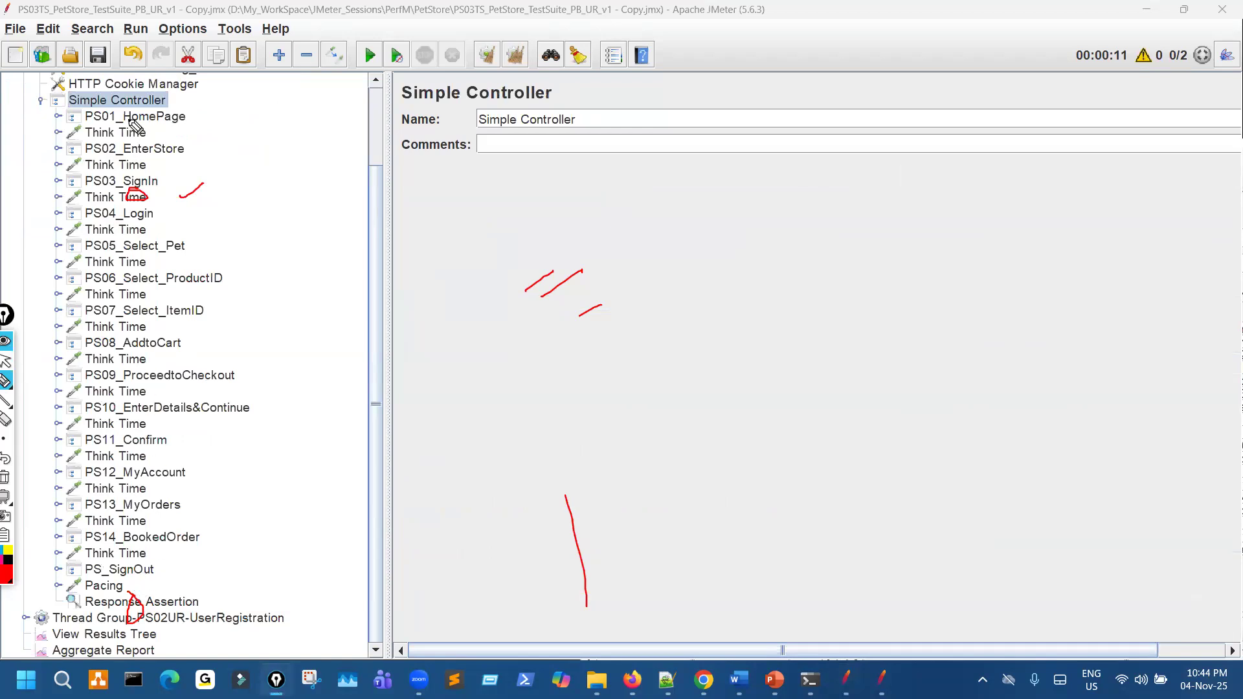
left_click_drag(127, 93, 176, 204)
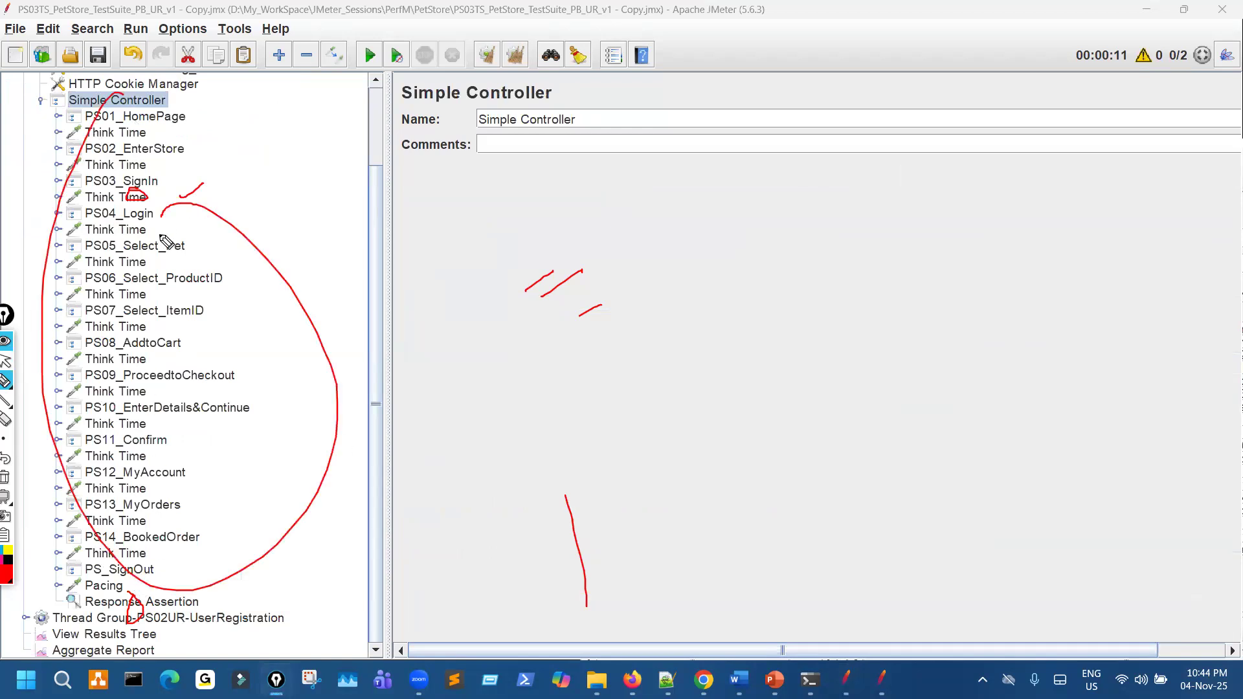
left_click_drag(139, 599, 135, 592)
key("ctrl+shift+c")
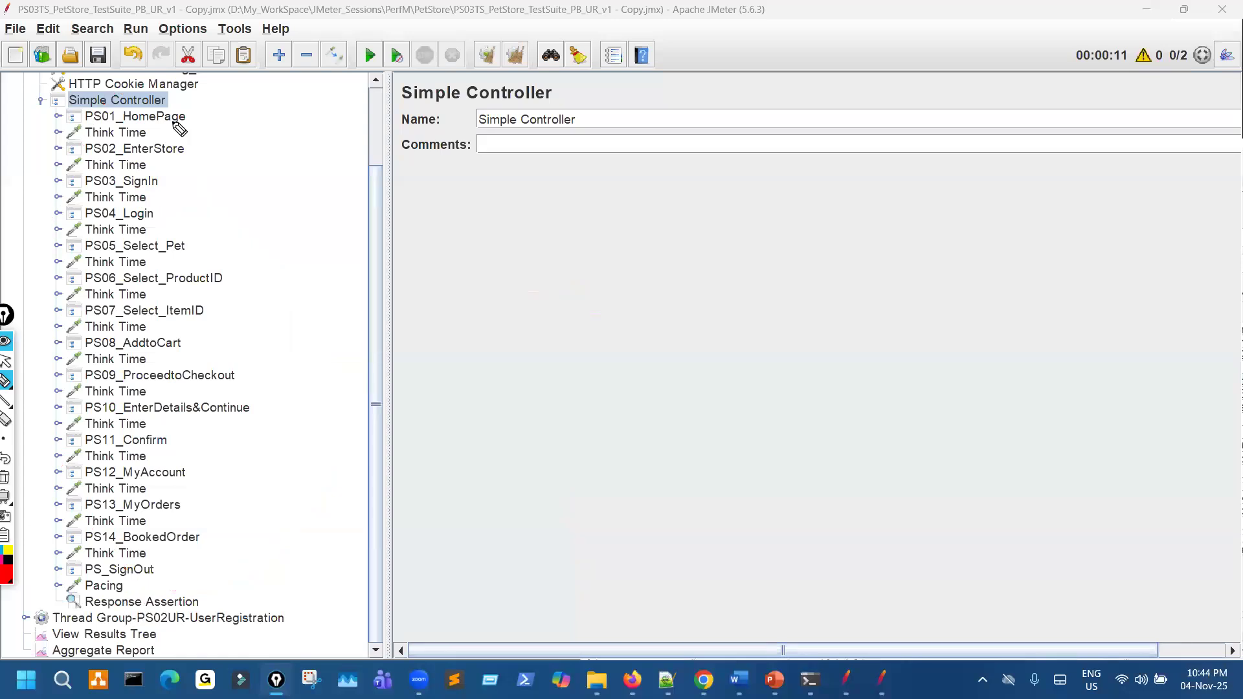
Step: Cut the Response Assertion out of the Simple Controller
key("ctrl+shift+1")
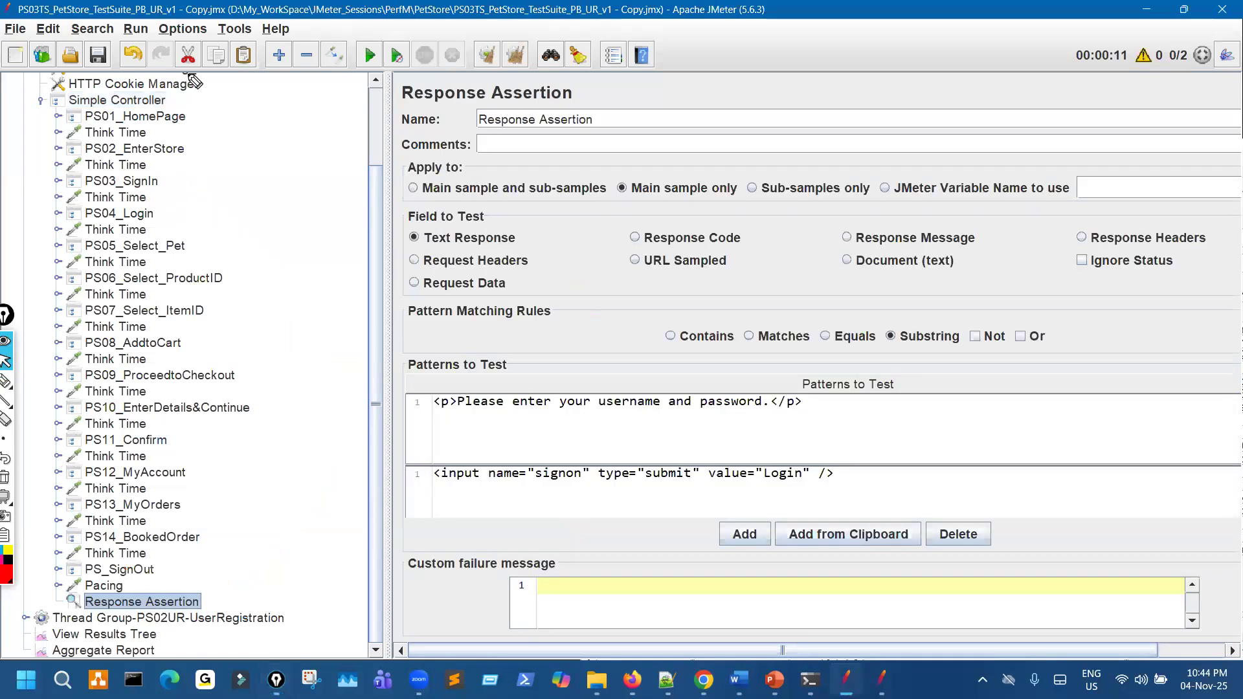
left_click(188, 55)
Step: Switch to PowerPoint, review the slide on scope of JMeter elements, go forward to the execution order slide, and return to JMeter
mouse_move(777, 680)
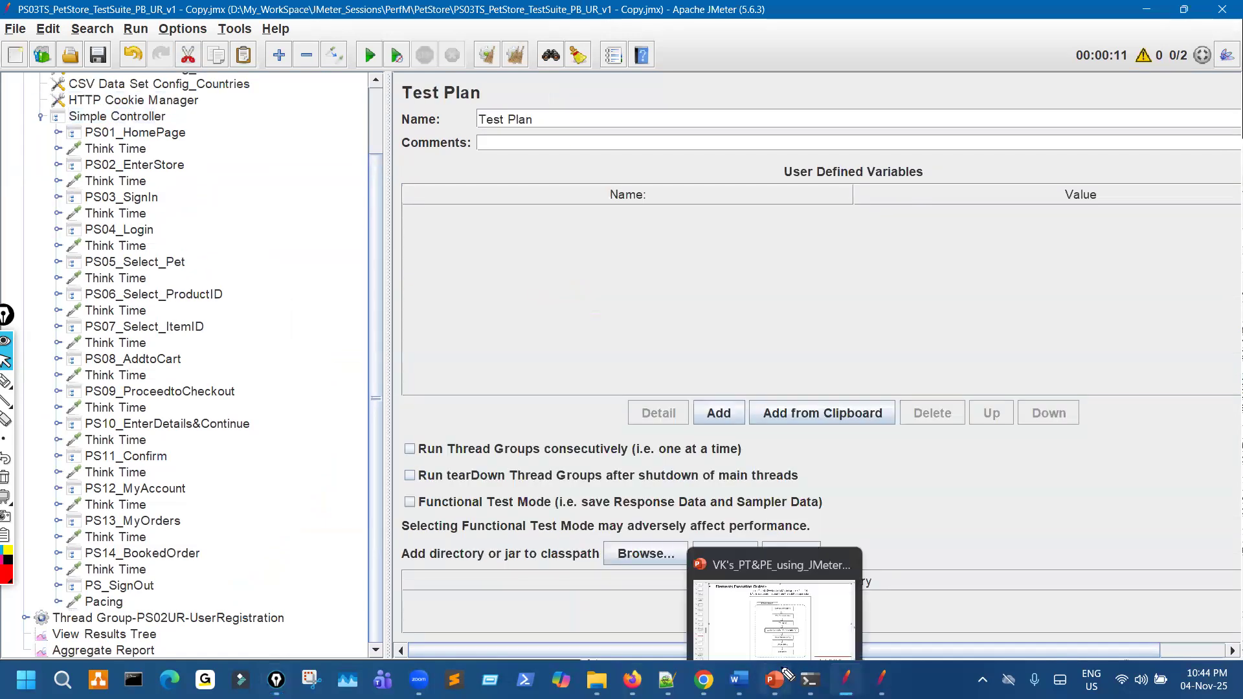
left_click(773, 590)
key("Left")
left_click_drag(345, 582, 498, 574)
key("Escape")
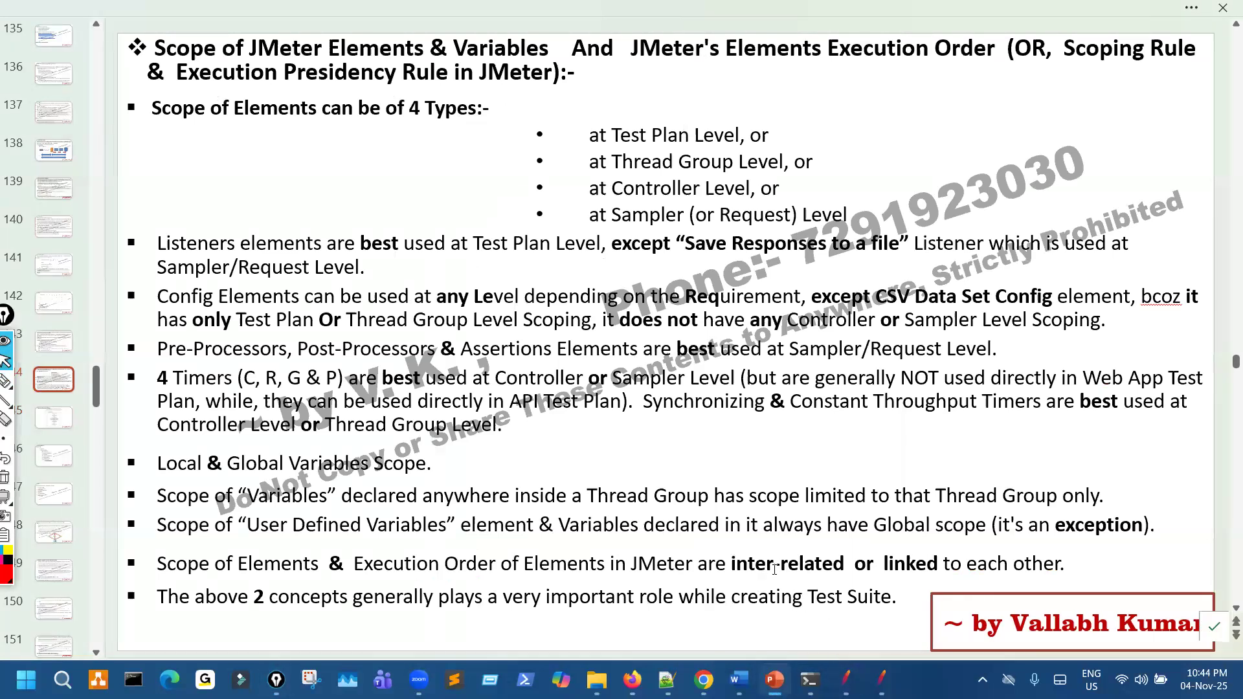
key("Right")
left_click(842, 678)
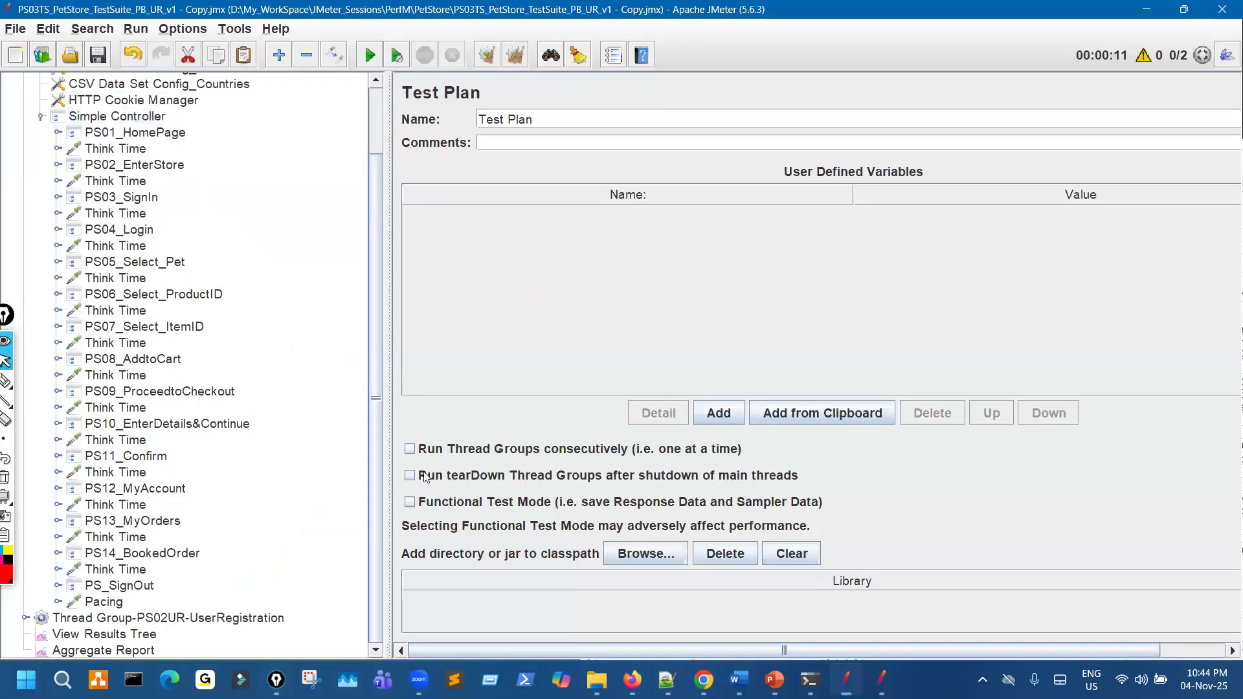
Step: Expand PS04_Login and its two requests, and add a BeanShell PreProcessor to PS04_Login2/actions/Catalog.action
left_click(58, 229)
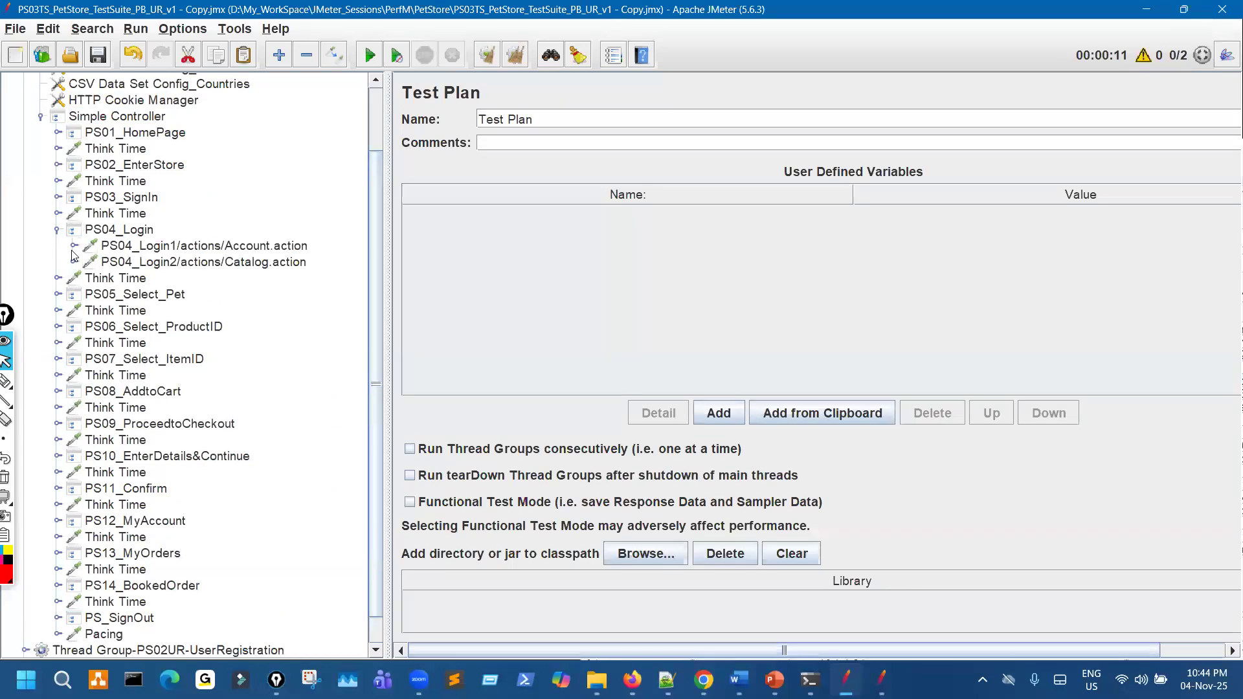
left_click(74, 245)
left_click(73, 310)
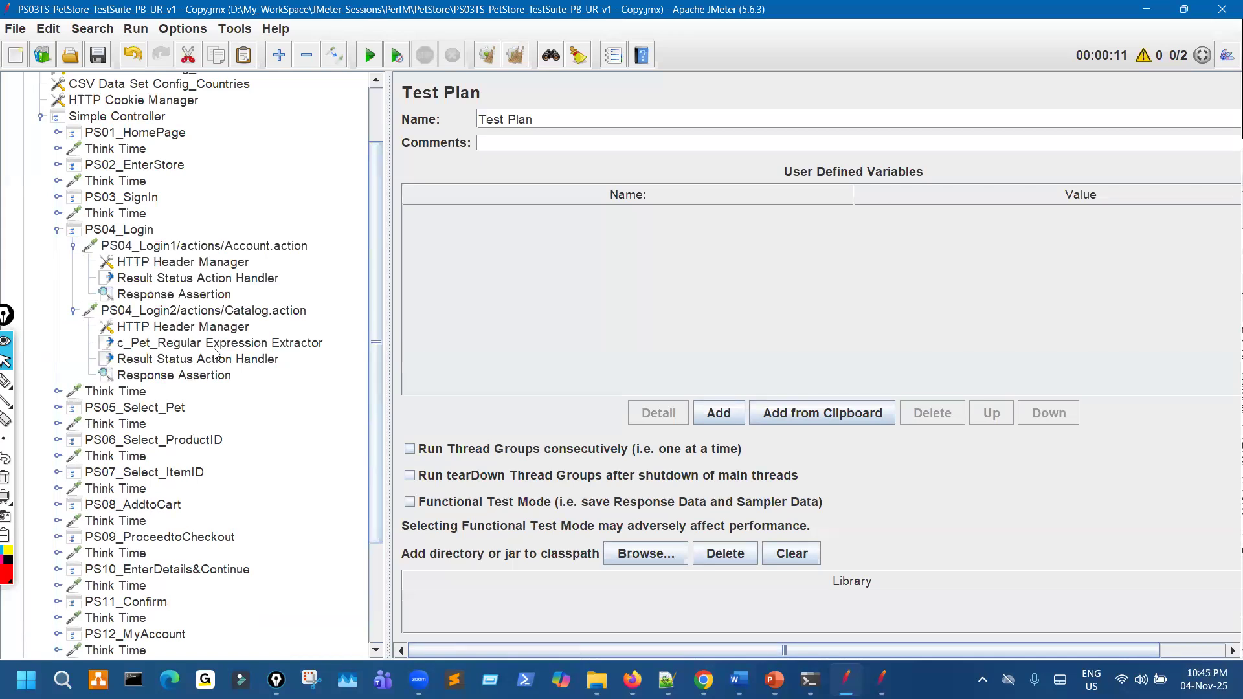
left_click(251, 312)
right_click(252, 312)
mouse_move(360, 285)
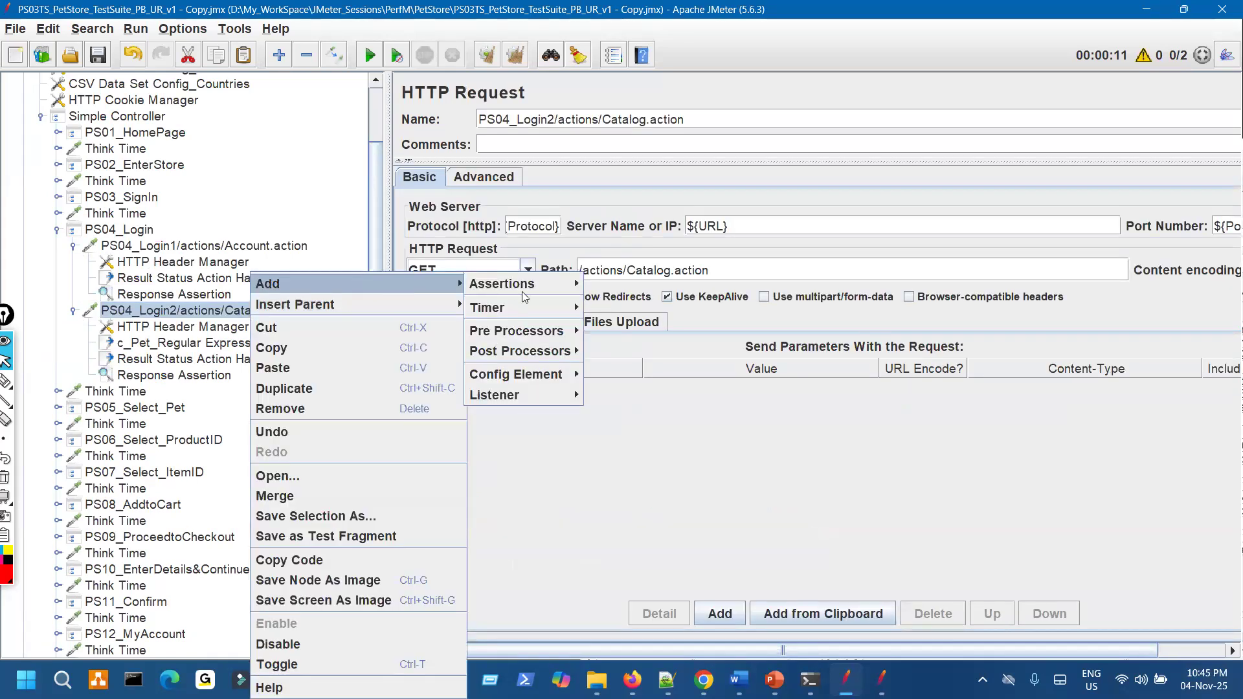
mouse_move(542, 330)
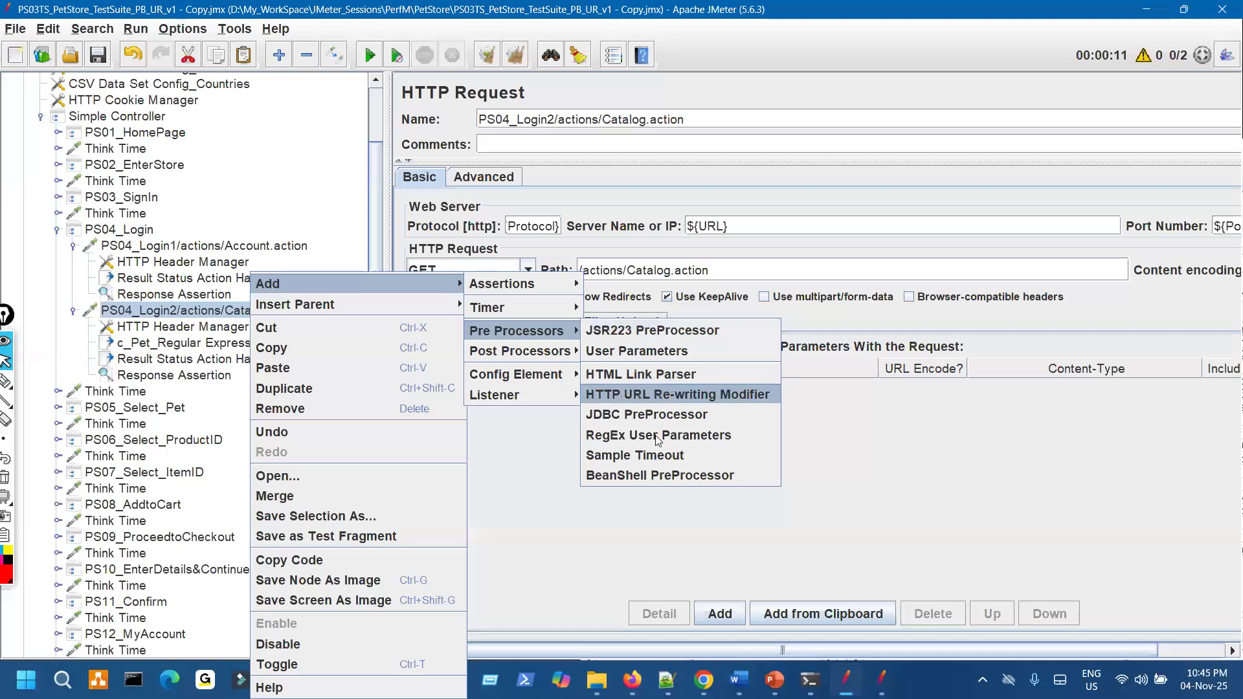
left_click(648, 475)
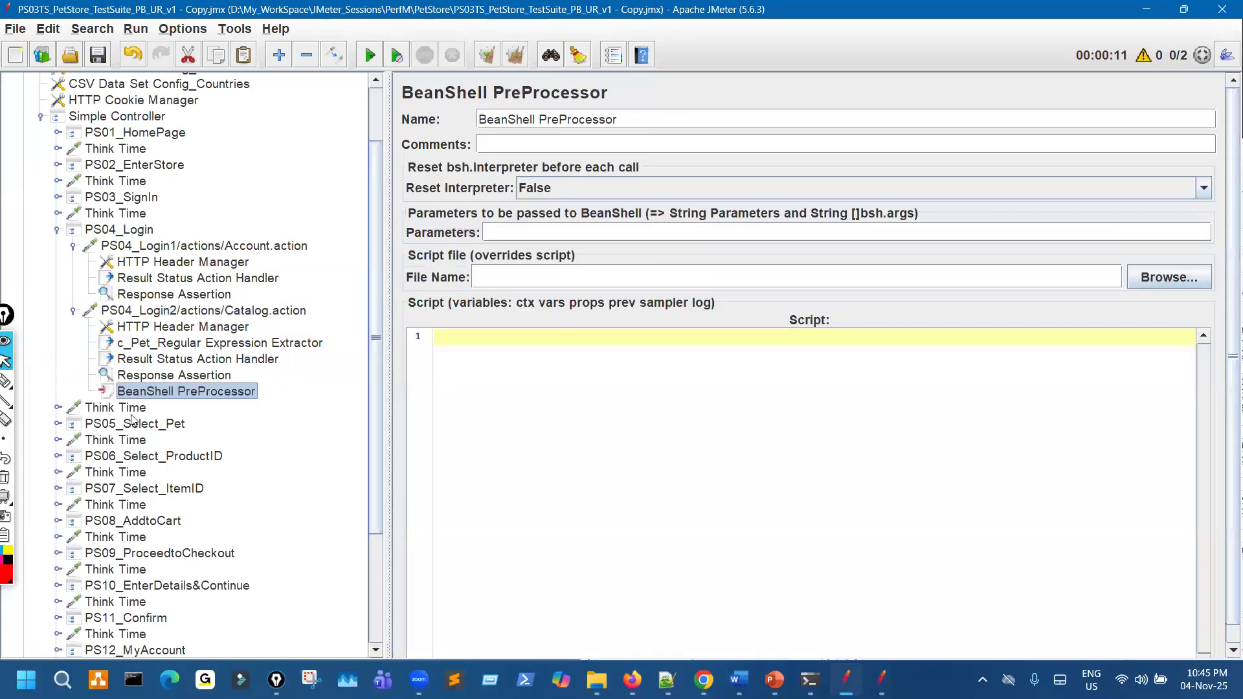
Step: Mark the BeanShell PreProcessor with the pen, check the Elements Execution Order slide in PowerPoint, and return to JMeter
left_click(7, 381)
mouse_move(247, 400)
left_mouse_down()
mouse_move(286, 395)
mouse_move(296, 410)
left_mouse_up()
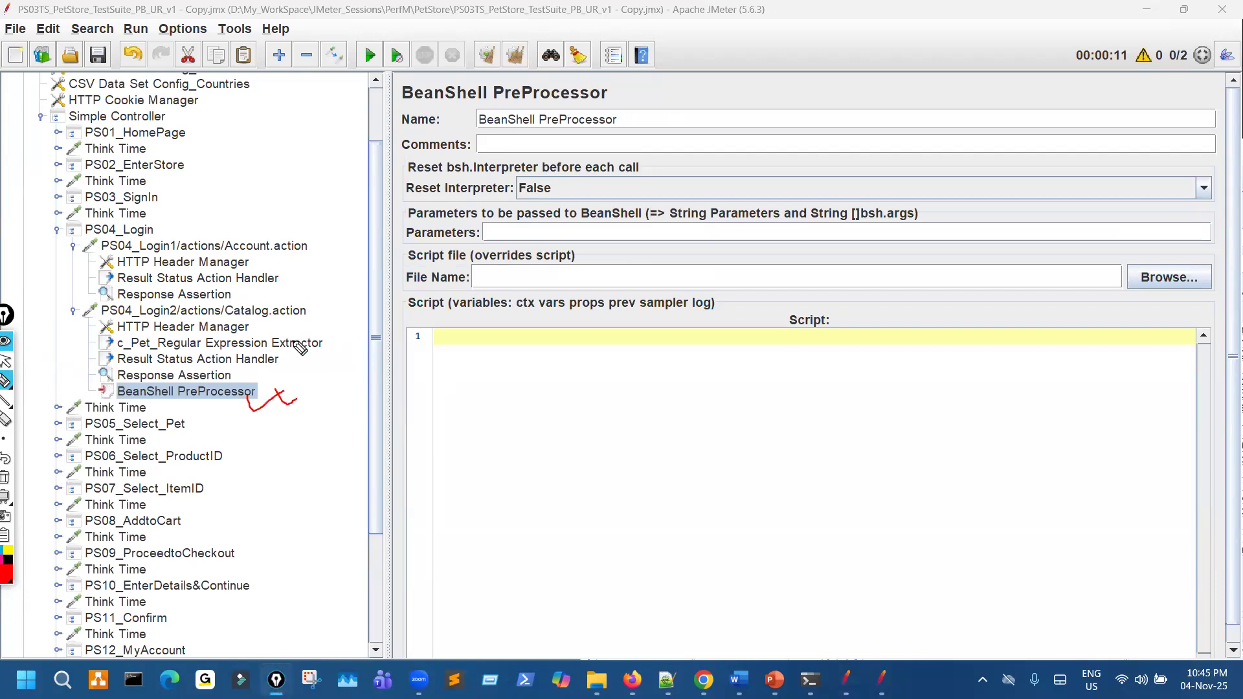
left_click(5, 357)
key("alt+Tab")
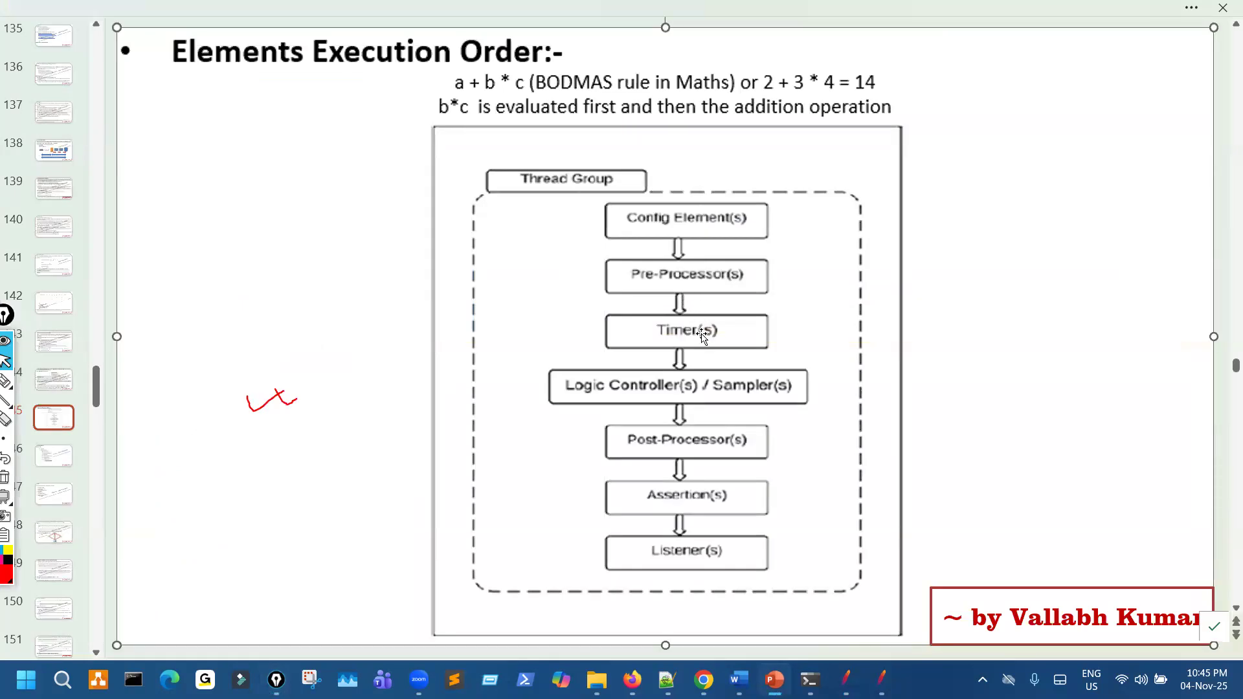
key("alt+Tab")
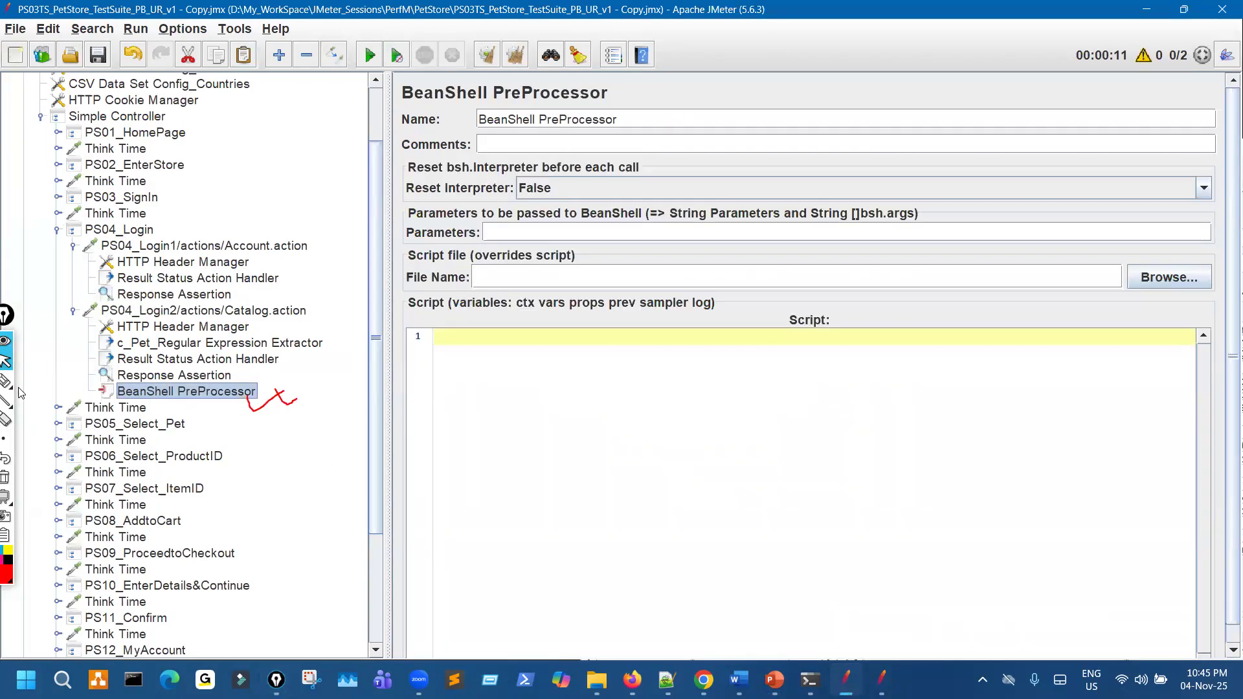
Step: Draw pen marks linking the PS04_Login2 request, its BeanShell PreProcessor and the script area, and clear the ink
left_click(6, 382)
mouse_move(211, 406)
left_mouse_down()
mouse_move(268, 405)
mouse_move(228, 385)
left_mouse_up()
left_click_drag(133, 382, 130, 380)
left_click(75, 318)
left_click_drag(76, 318, 119, 395)
mouse_move(253, 329)
left_mouse_down()
mouse_move(272, 305)
mouse_move(249, 327)
mouse_move(489, 317)
mouse_move(431, 336)
mouse_move(453, 337)
left_mouse_up()
mouse_move(195, 378)
left_mouse_down()
mouse_move(199, 393)
mouse_move(219, 390)
mouse_move(197, 408)
left_mouse_up()
mouse_move(298, 405)
left_mouse_down()
mouse_move(327, 382)
mouse_move(338, 396)
left_mouse_up()
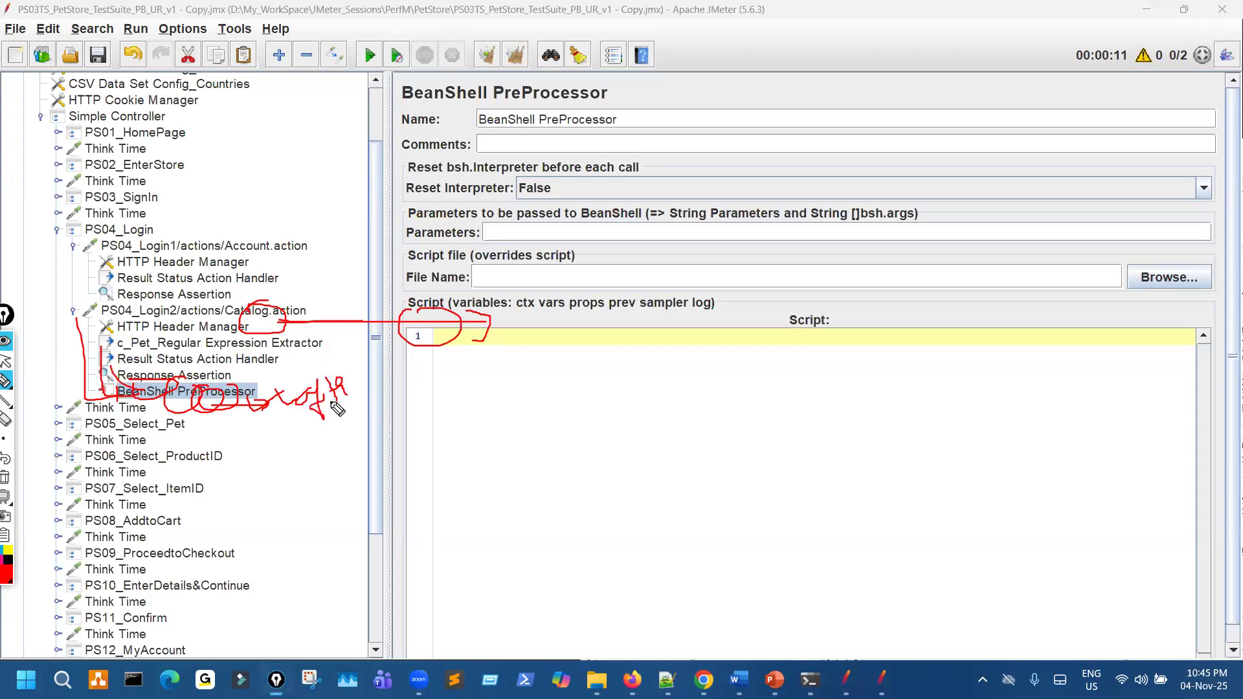
left_click_drag(333, 317, 295, 319)
mouse_move(172, 379)
left_mouse_down()
mouse_move(143, 398)
mouse_move(112, 387)
left_mouse_up()
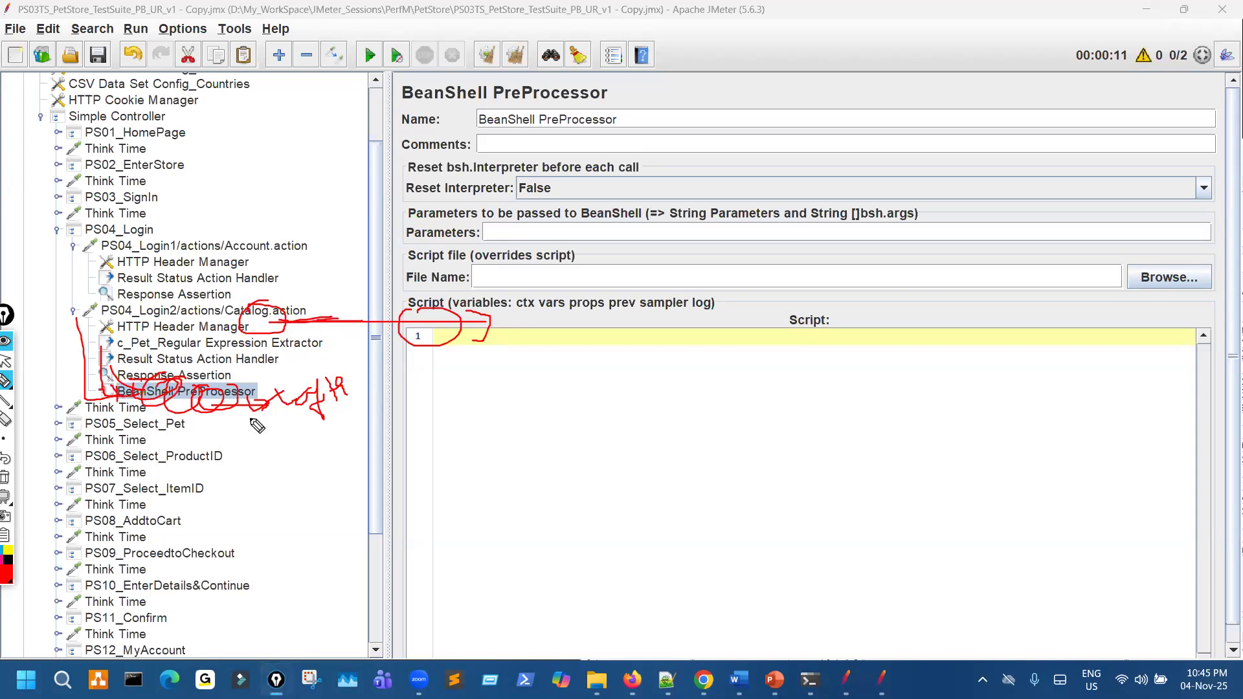
left_click_drag(582, 411, 570, 422)
mouse_move(343, 318)
left_mouse_down()
mouse_move(527, 299)
mouse_move(491, 348)
left_mouse_up()
key("ctrl+shift+7")
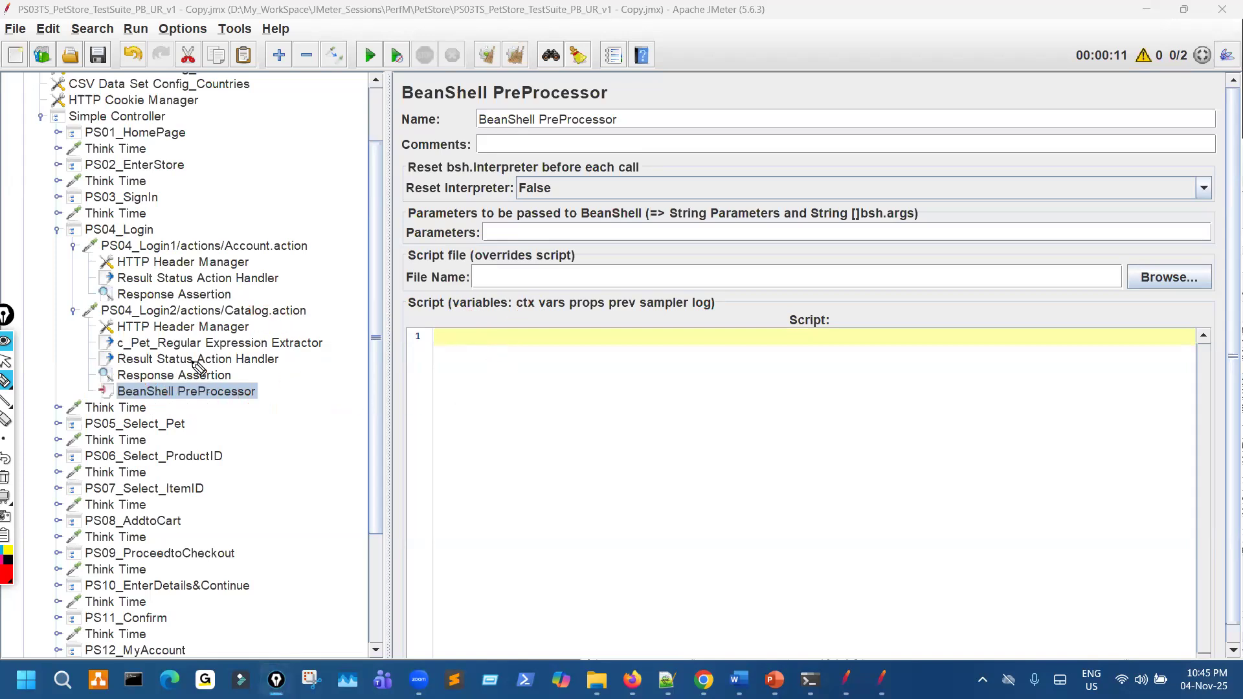
Step: Select the PS04_Login2 Response Assertion together with the BeanShell PreProcessor, and highlight the assertion's first test pattern
left_click_drag(187, 350, 282, 349)
key("shift+Up")
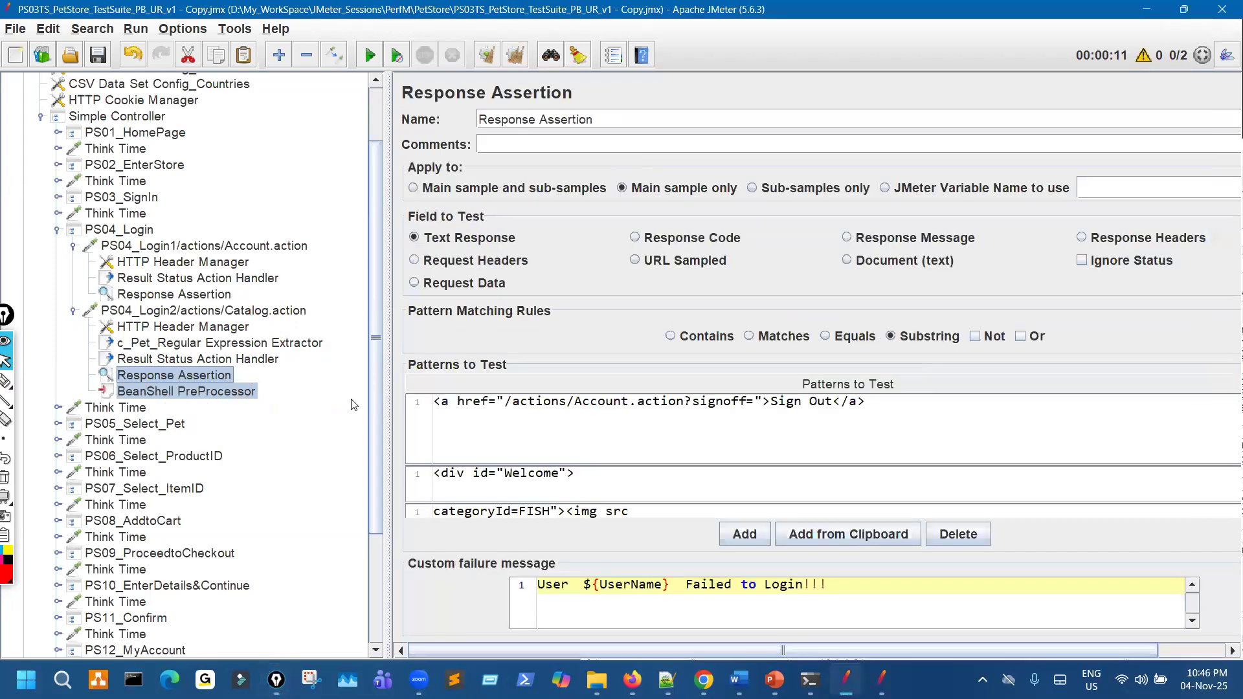
left_click(579, 399)
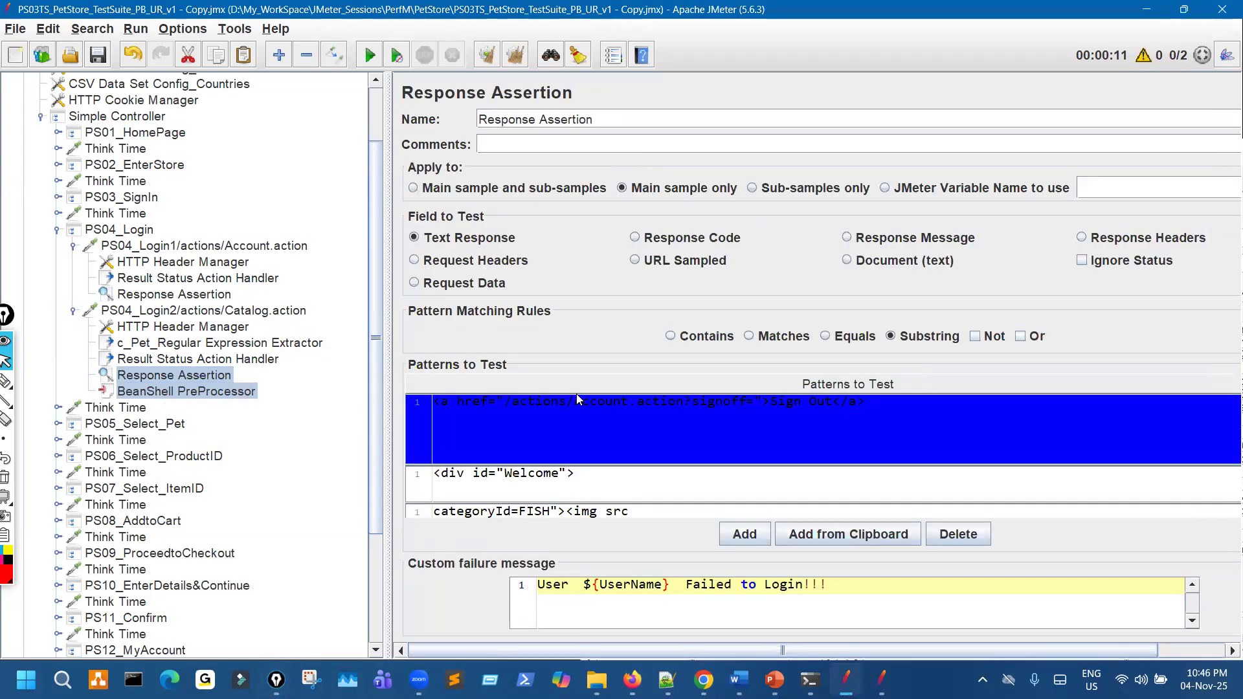
Step: Review the PS04_Login2 request, its Regular Expression Extractor, Result Status Action Handler and Response Assertion, marking the request settings and test patterns with the pen
left_click(283, 313)
mouse_move(311, 317)
left_mouse_down()
mouse_move(459, 306)
mouse_move(565, 371)
left_mouse_up()
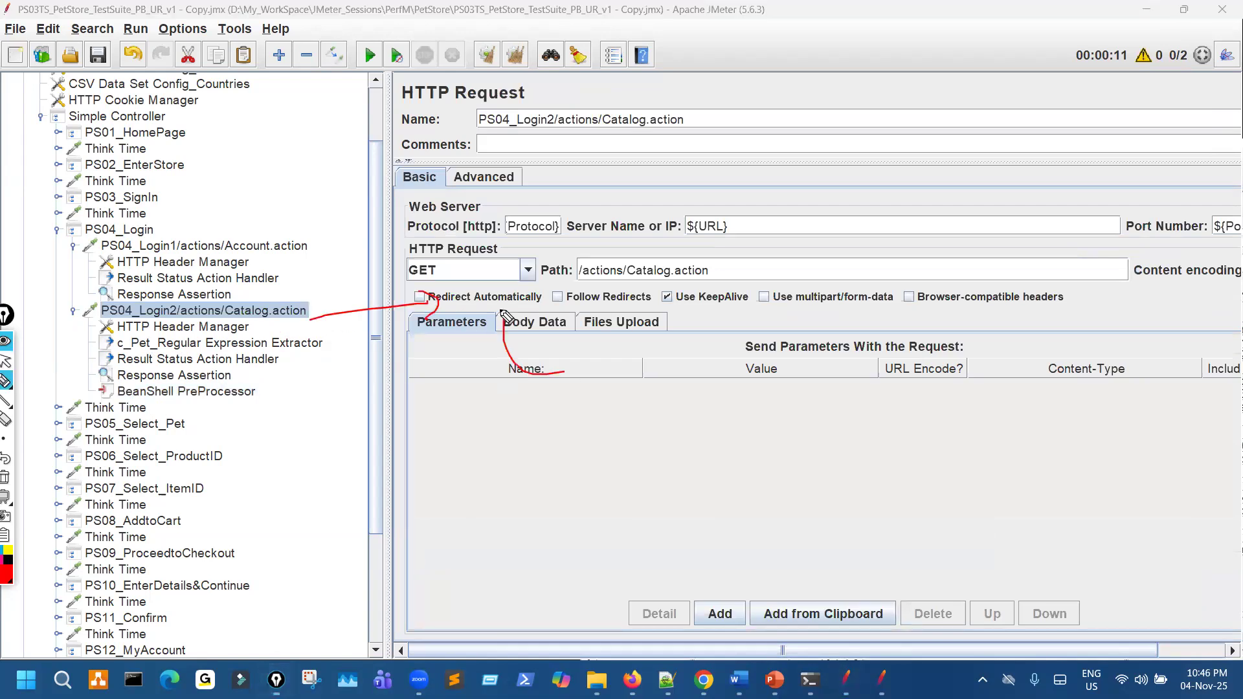
left_click(301, 341)
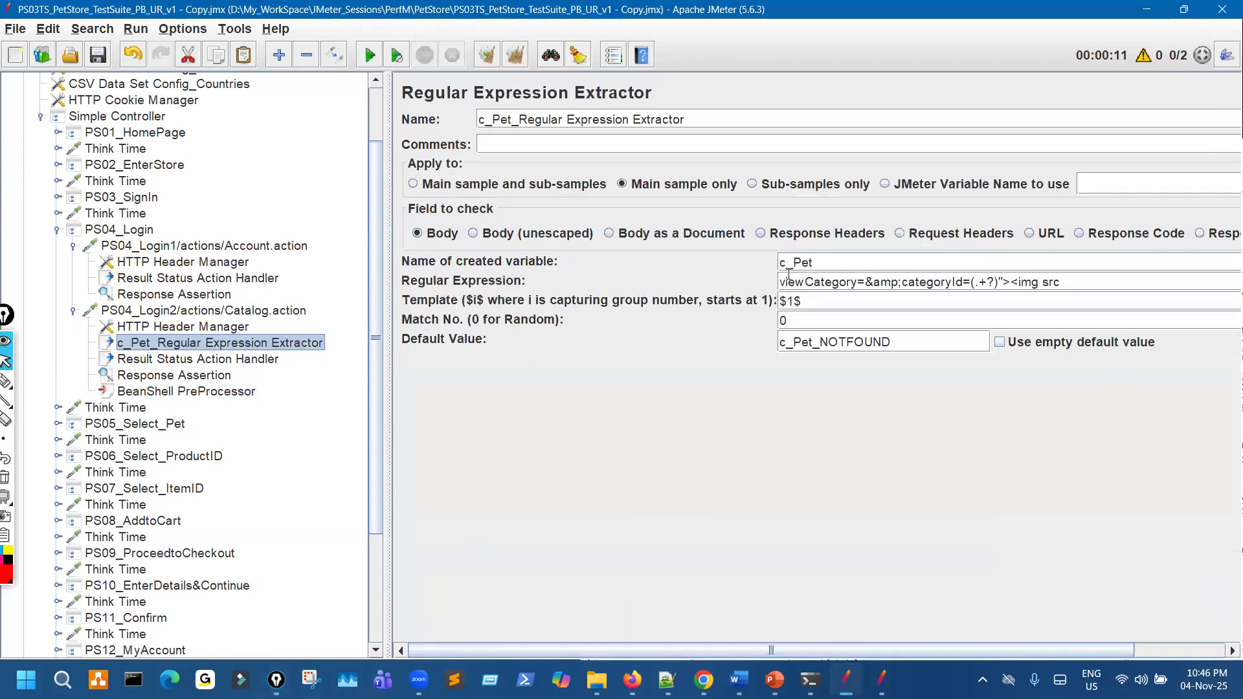
key("Down")
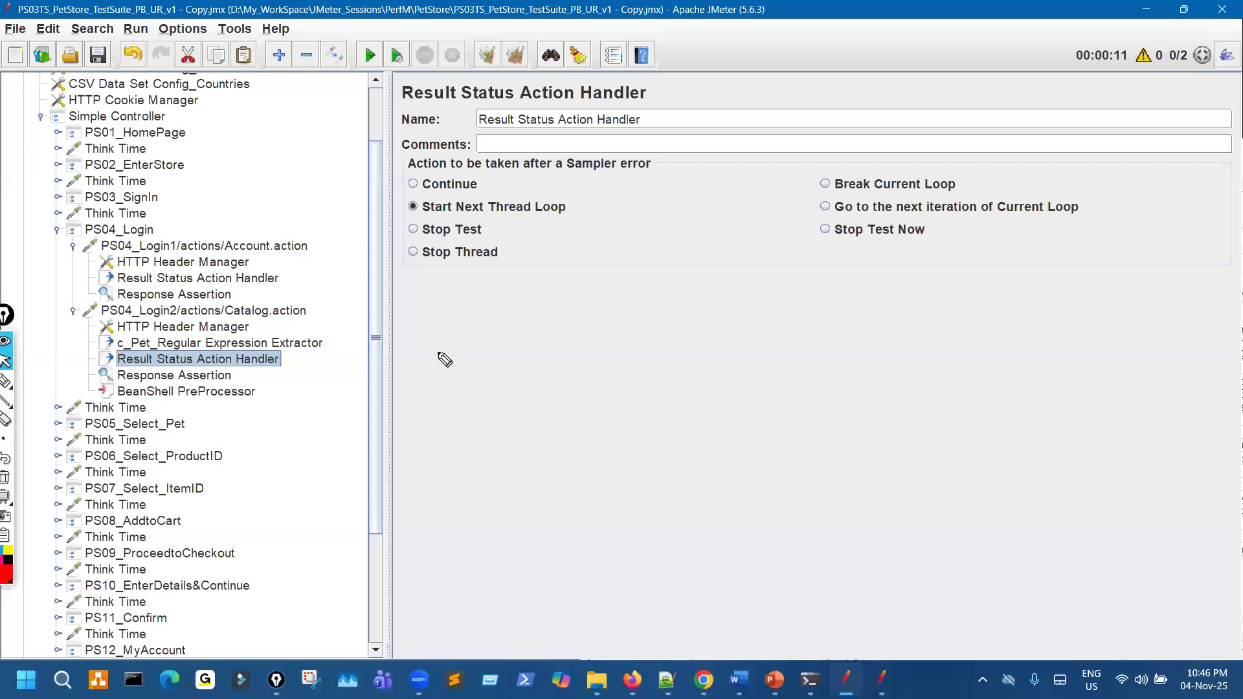
left_click_drag(482, 178, 537, 159)
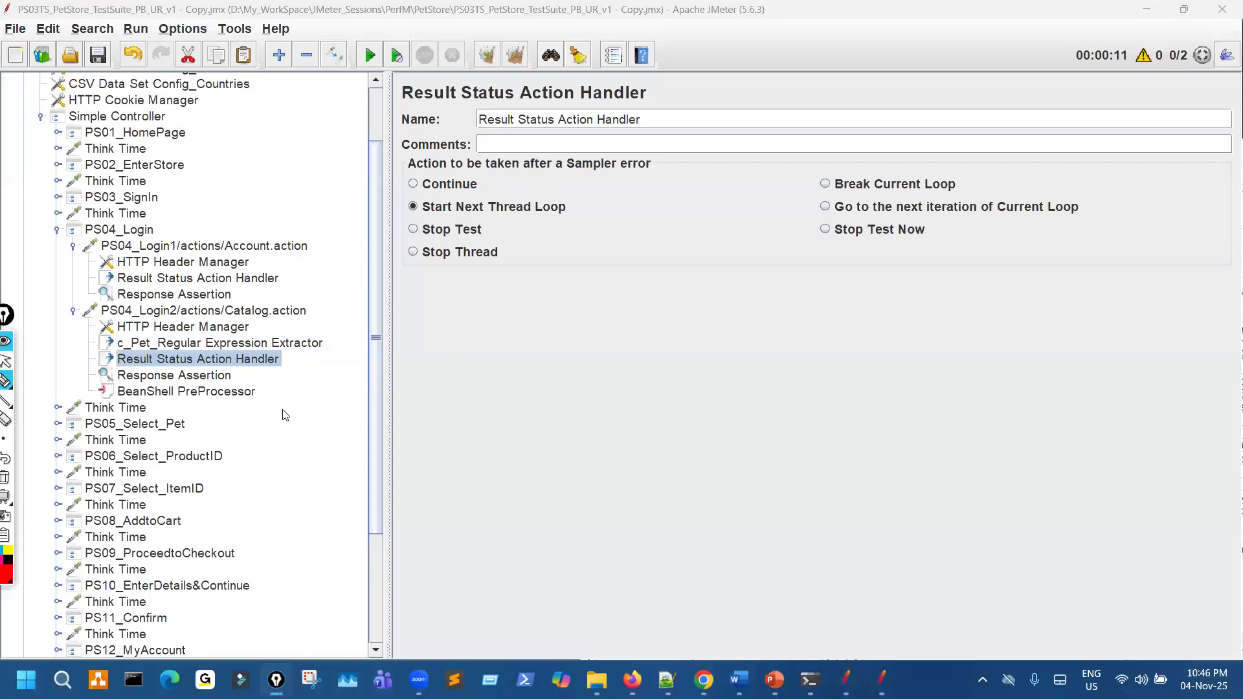
left_click(217, 376)
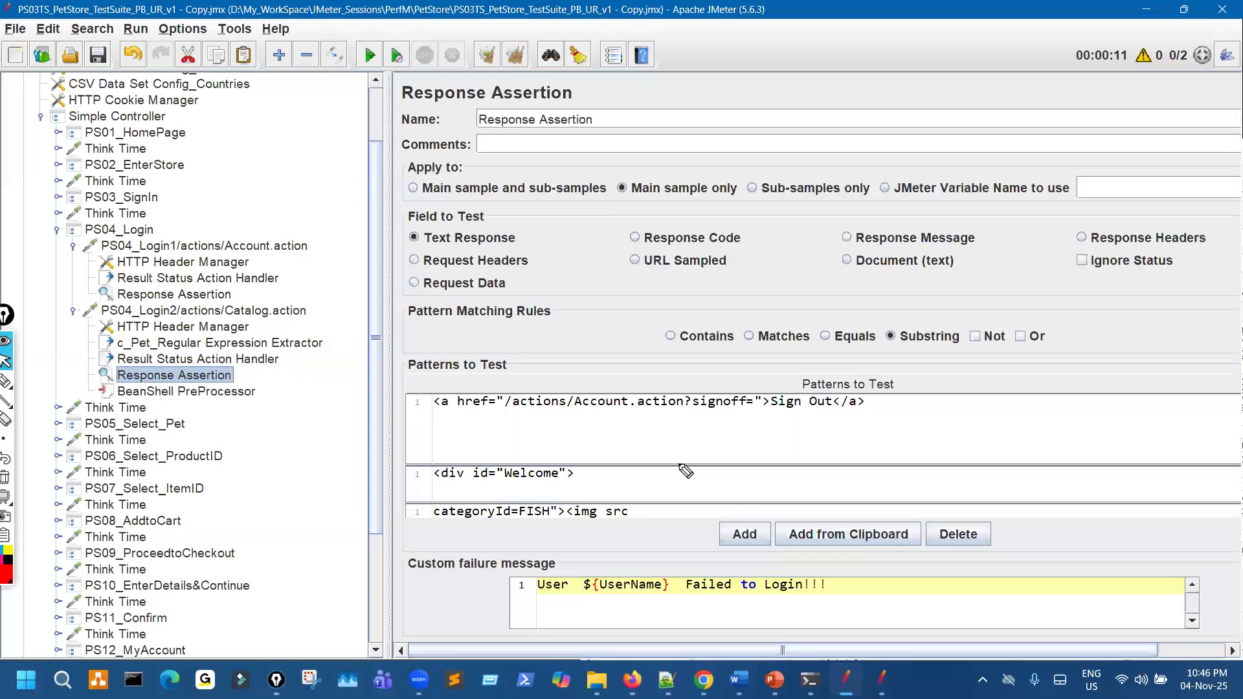
left_click_drag(671, 419, 694, 450)
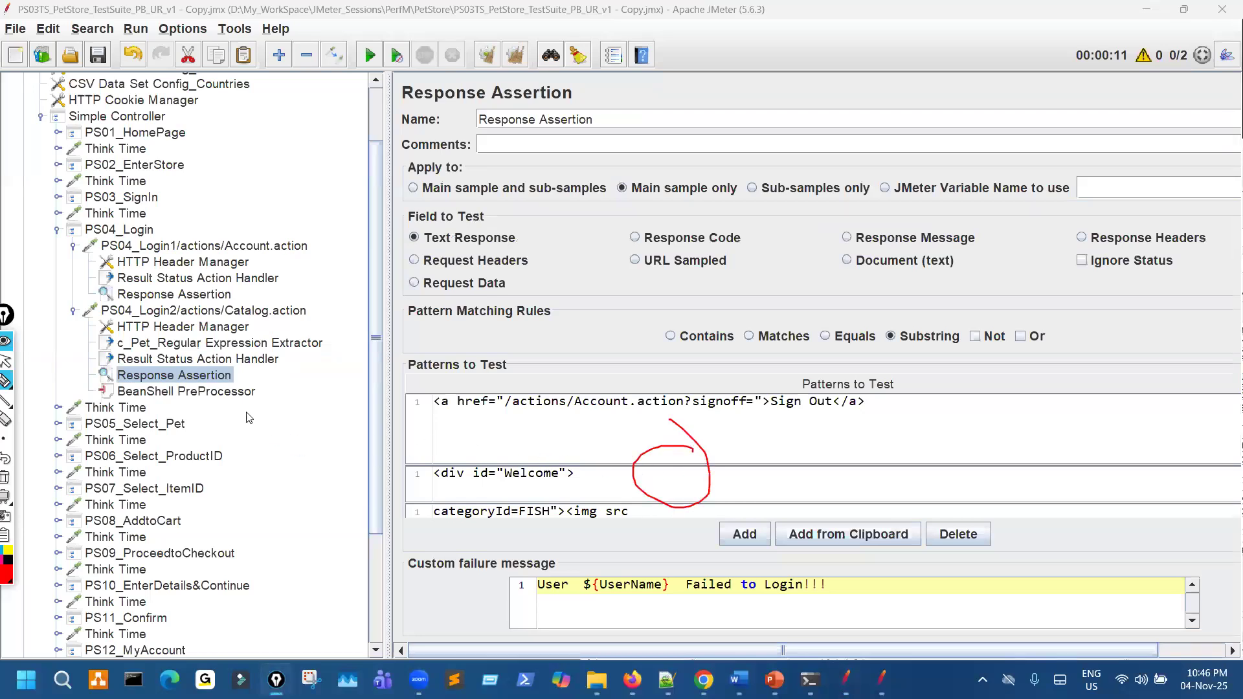
Step: Select the BeanShell PreProcessor, draw pen marks linking it to the PS04_Login1 and PS04_Login2 requests, and clear the ink
left_click(234, 392)
mouse_move(136, 394)
left_mouse_down()
mouse_move(90, 397)
mouse_move(85, 342)
mouse_move(139, 283)
mouse_move(194, 286)
mouse_move(170, 315)
left_mouse_up()
mouse_move(240, 309)
left_mouse_down()
mouse_move(272, 299)
mouse_move(267, 314)
left_mouse_up()
mouse_move(294, 257)
left_mouse_down()
mouse_move(309, 307)
mouse_move(399, 262)
mouse_move(412, 293)
left_mouse_up()
key("ctrl+shift+7")
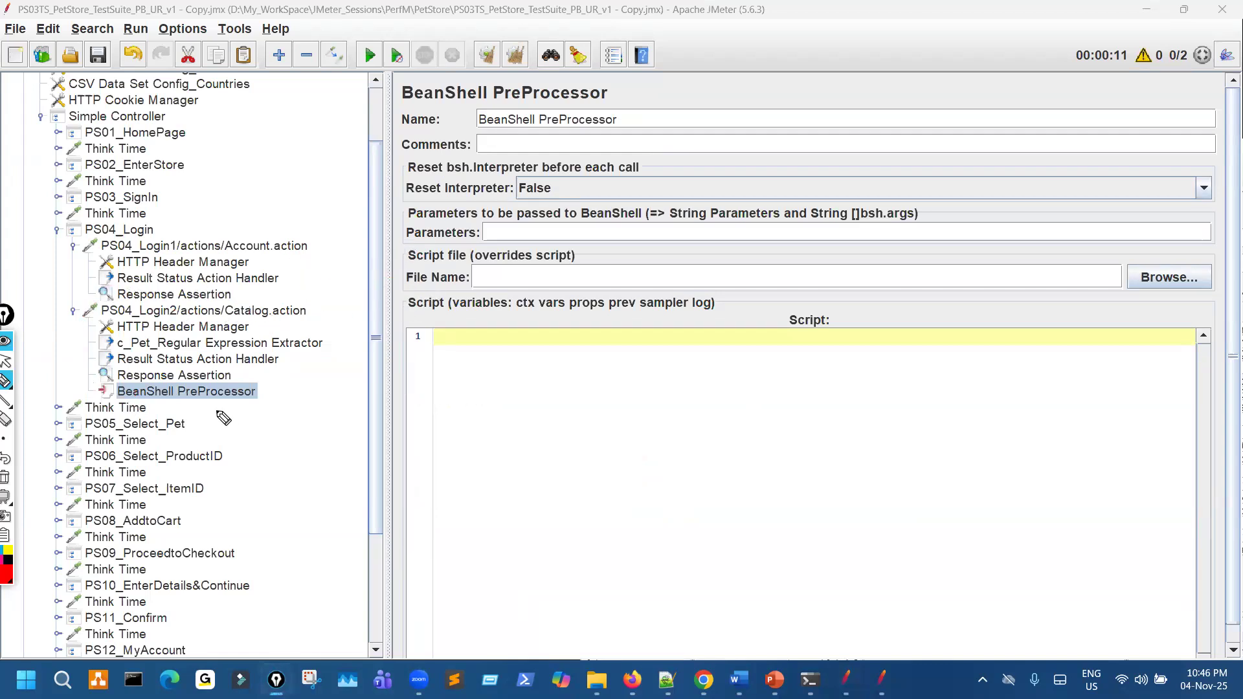
Step: Cut the BeanShell PreProcessor from PS04_Login2/actions/Catalog.action, and collapse both login requests and PS04_Login in the test plan tree
left_click(216, 407)
key("ctrl+shift+7")
key("ctrl+shift+2")
left_click(187, 55)
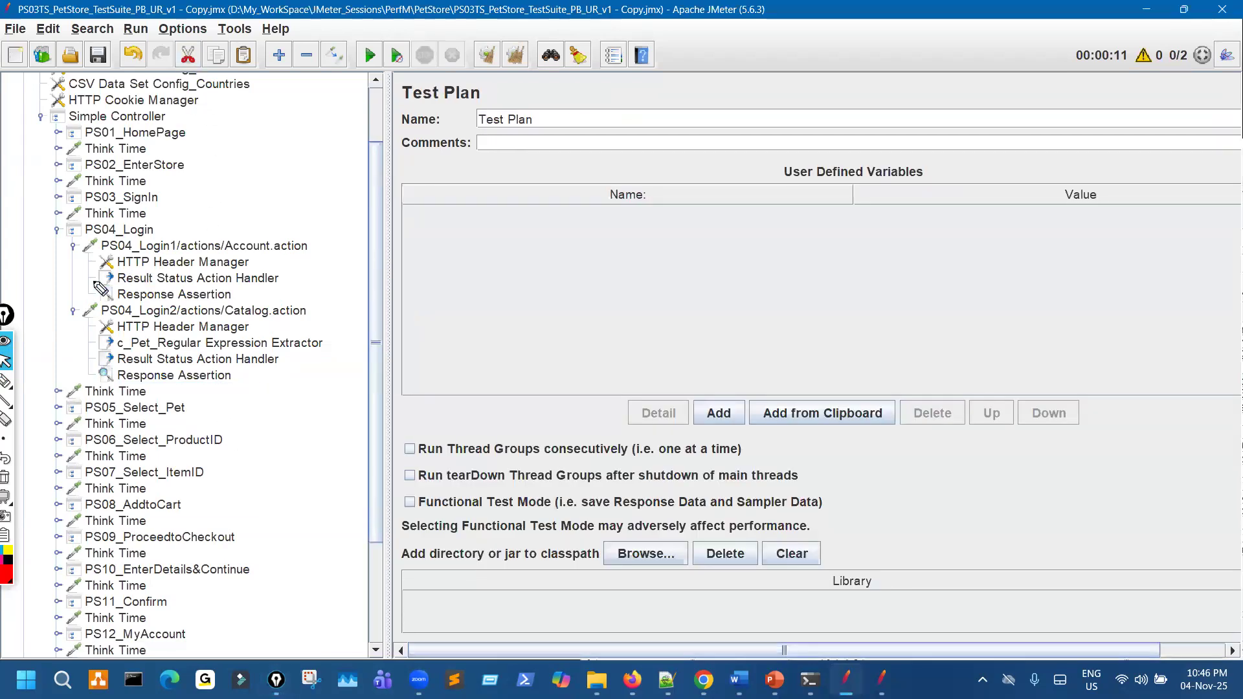
left_click(73, 246)
left_click(74, 261)
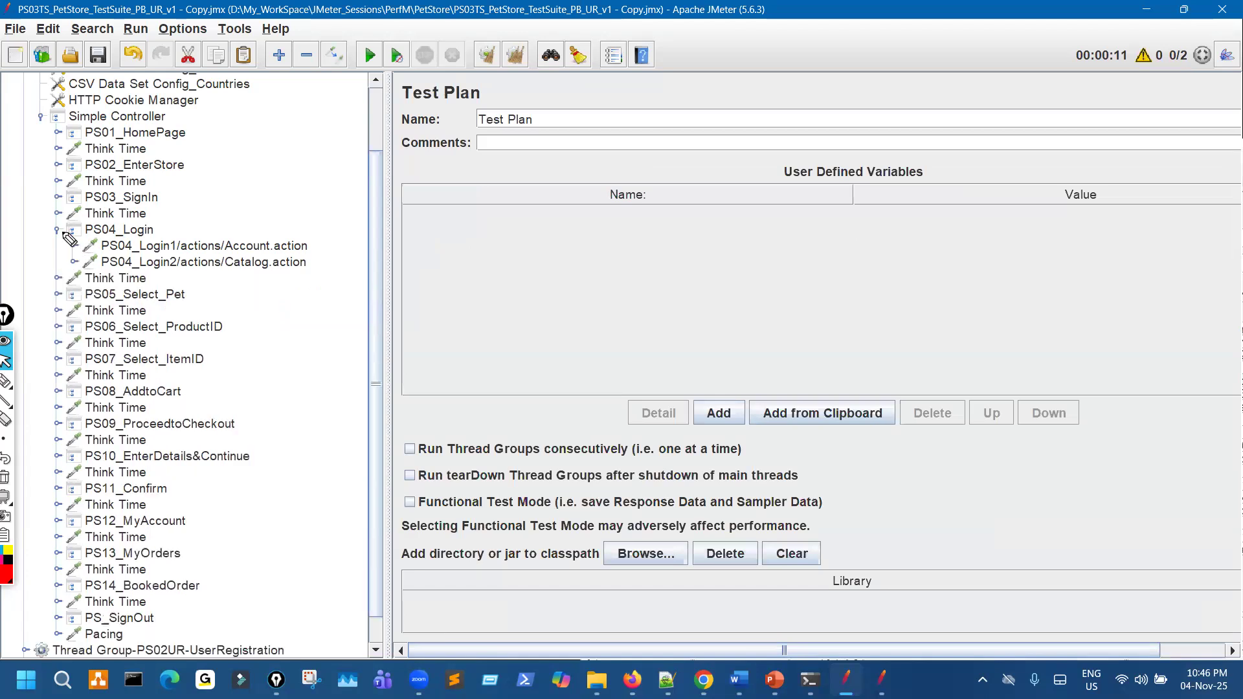
left_click(60, 230)
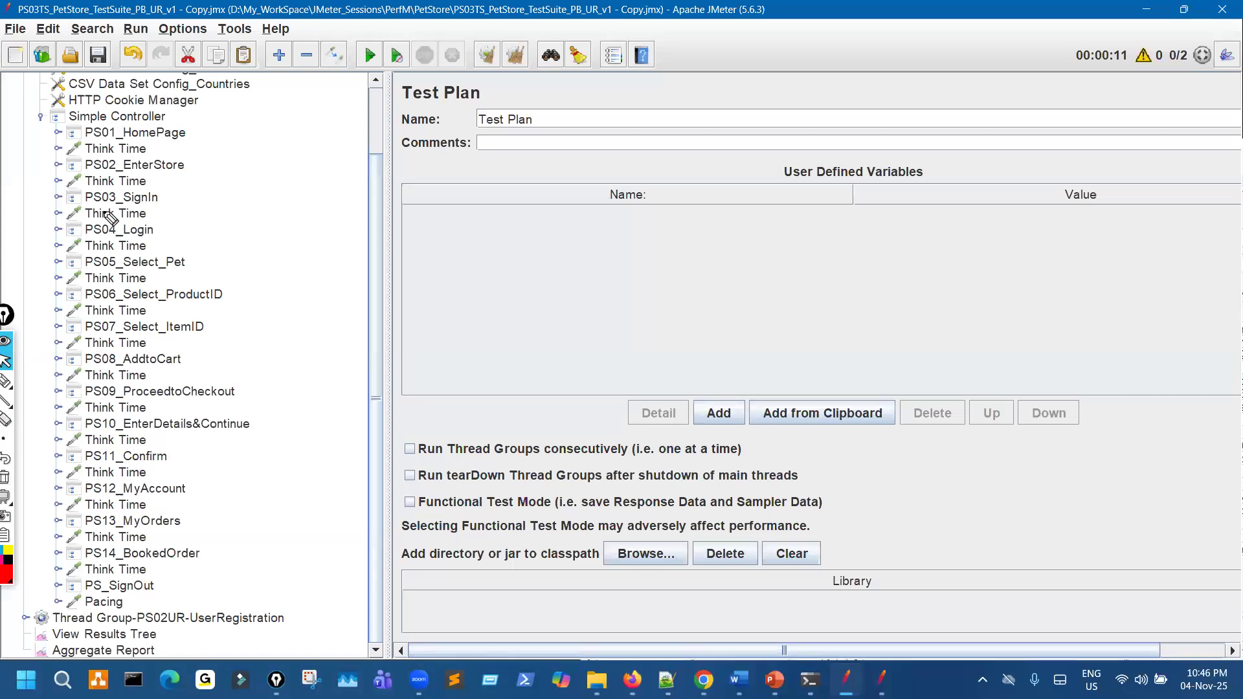
Step: Check the connected Bluetooth devices in the Windows quick settings and return to the test plan
left_click(1123, 679)
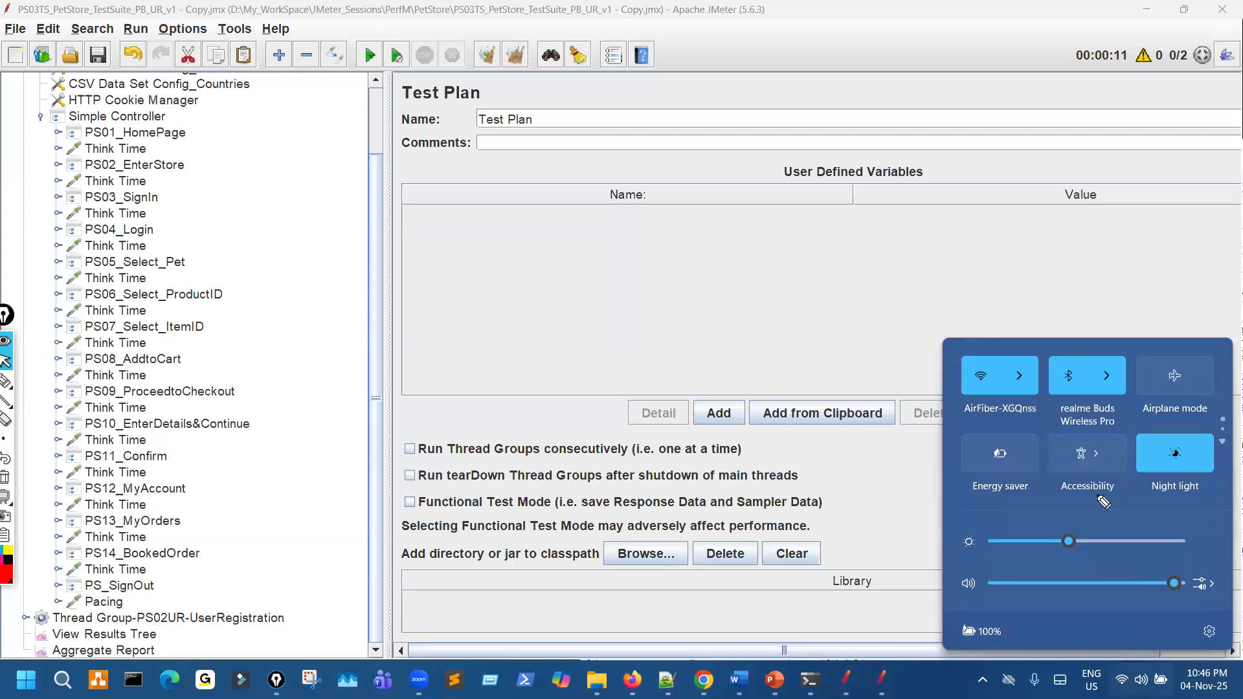
left_click(1108, 377)
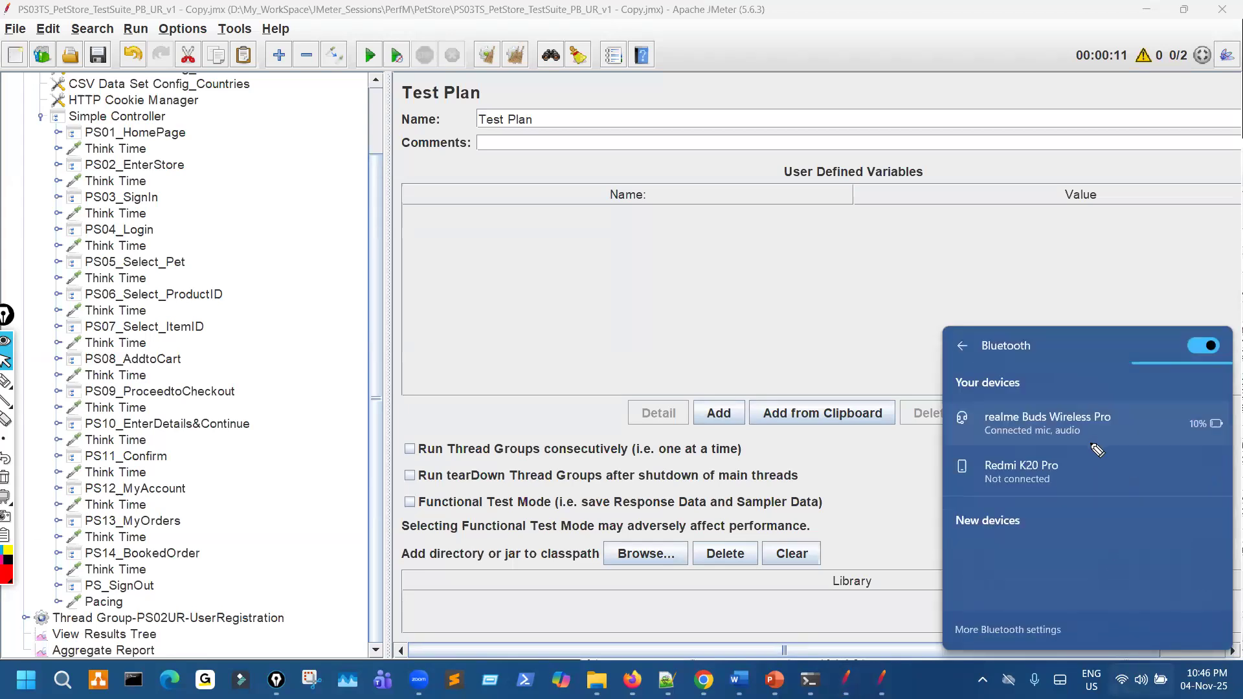
left_click(525, 305)
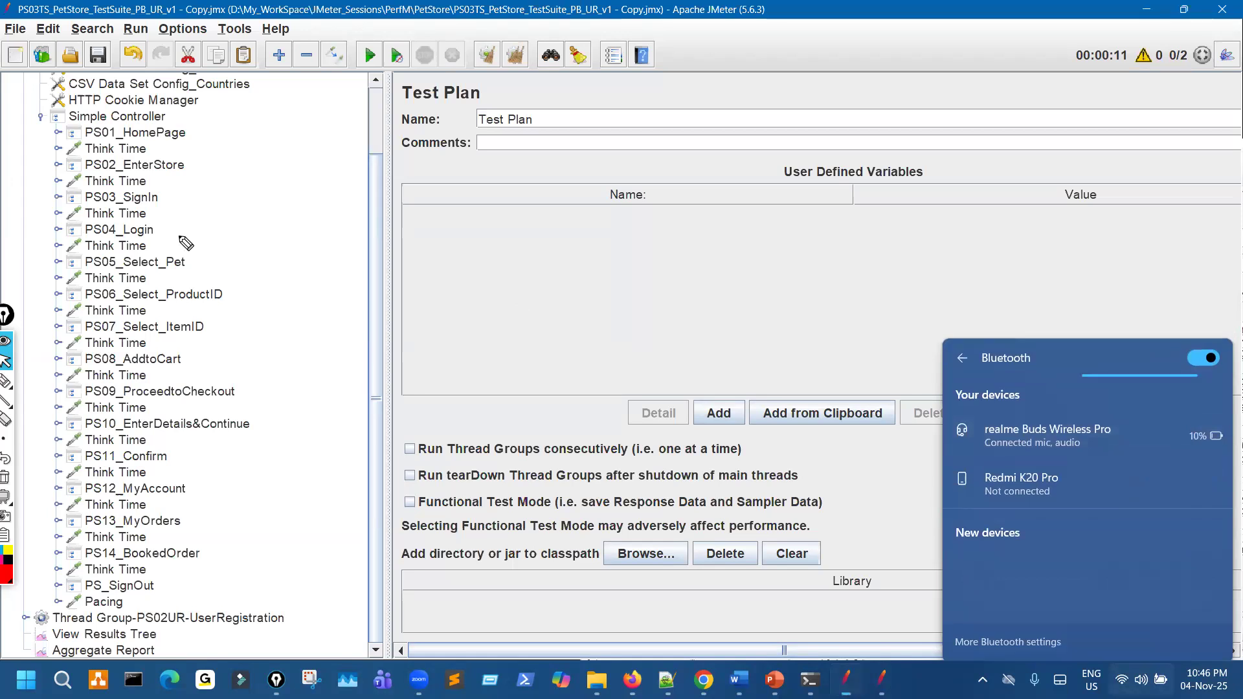
Step: Expand the Think Time after PS01_HomePage and compare its Flow Control Action with its Pause timer's settings
left_click(61, 148)
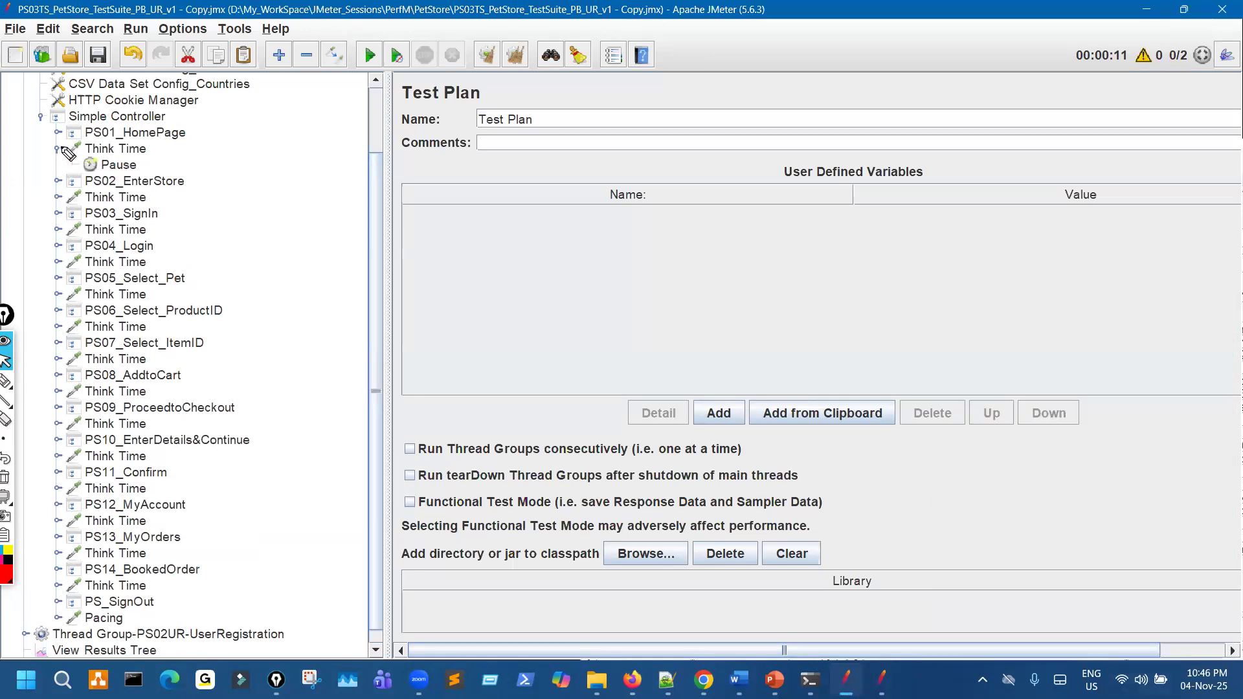
left_click(144, 152)
left_click(123, 165)
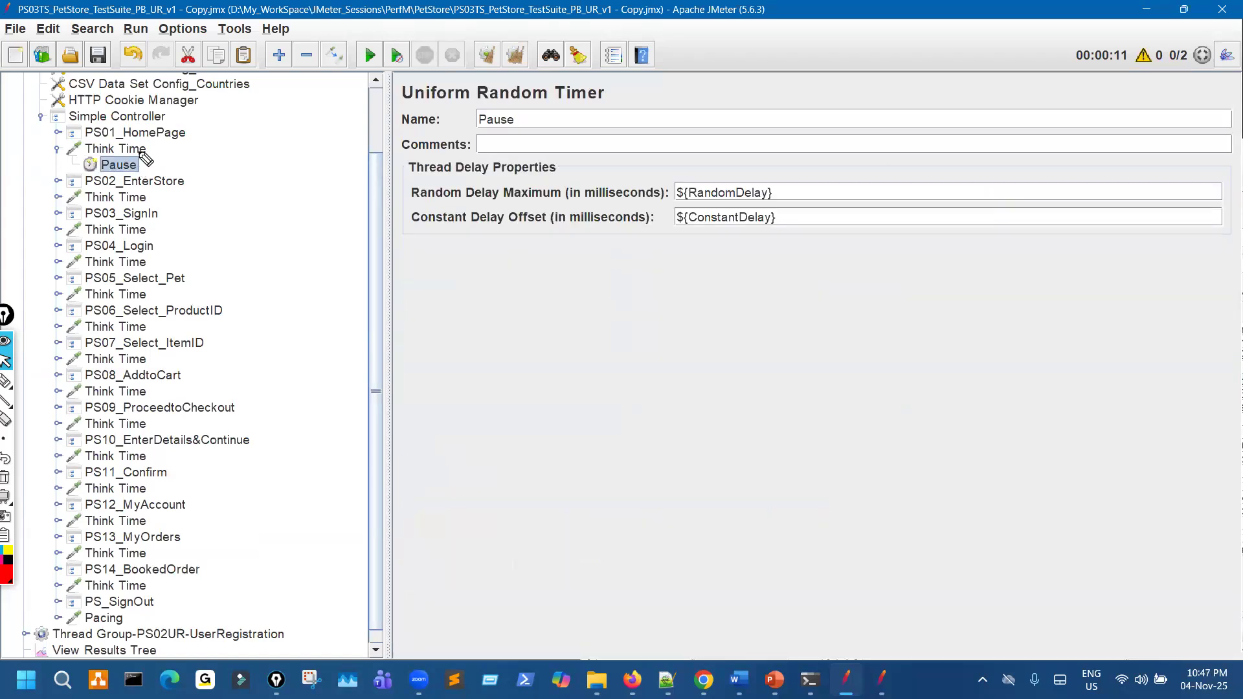
left_click(143, 154)
left_click(129, 163)
left_click(142, 154)
left_click(130, 163)
left_click(144, 154)
left_click(130, 165)
left_click(136, 154)
left_click(129, 166)
left_click(136, 154)
left_click(128, 167)
Step: Expand PS04_Login, add a Constant Timer to the Simple Controller, and mark the timer with the pen
left_click(58, 247)
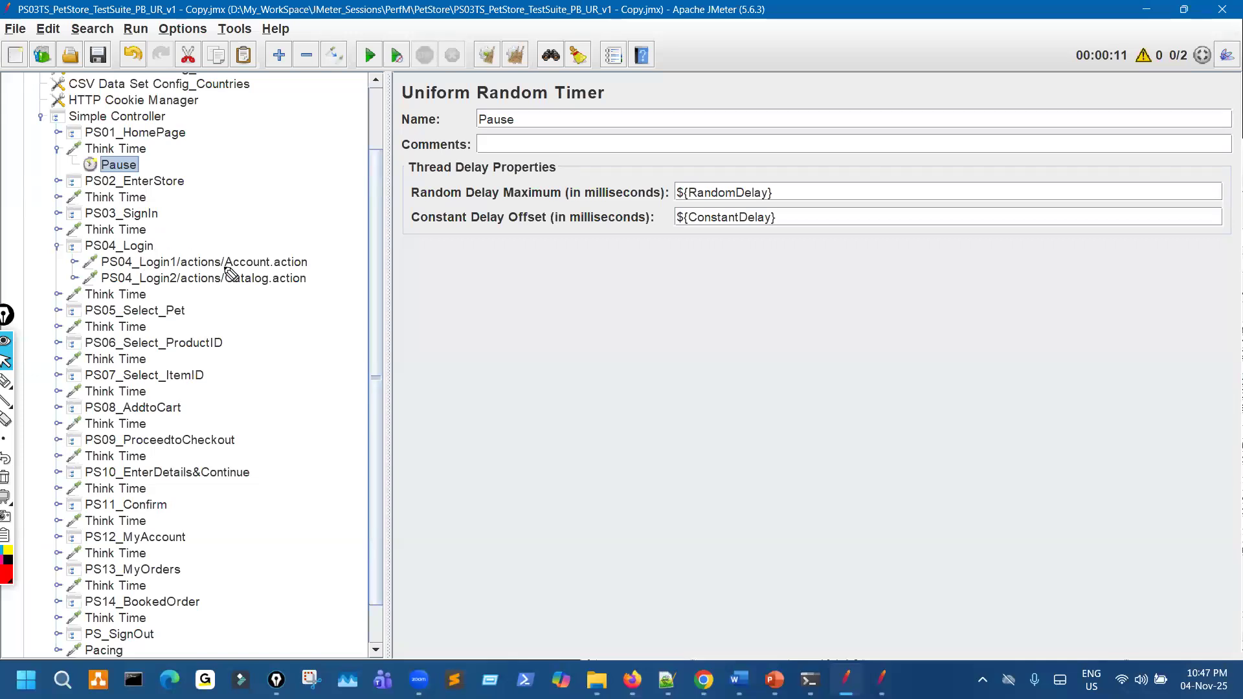
right_click(153, 121)
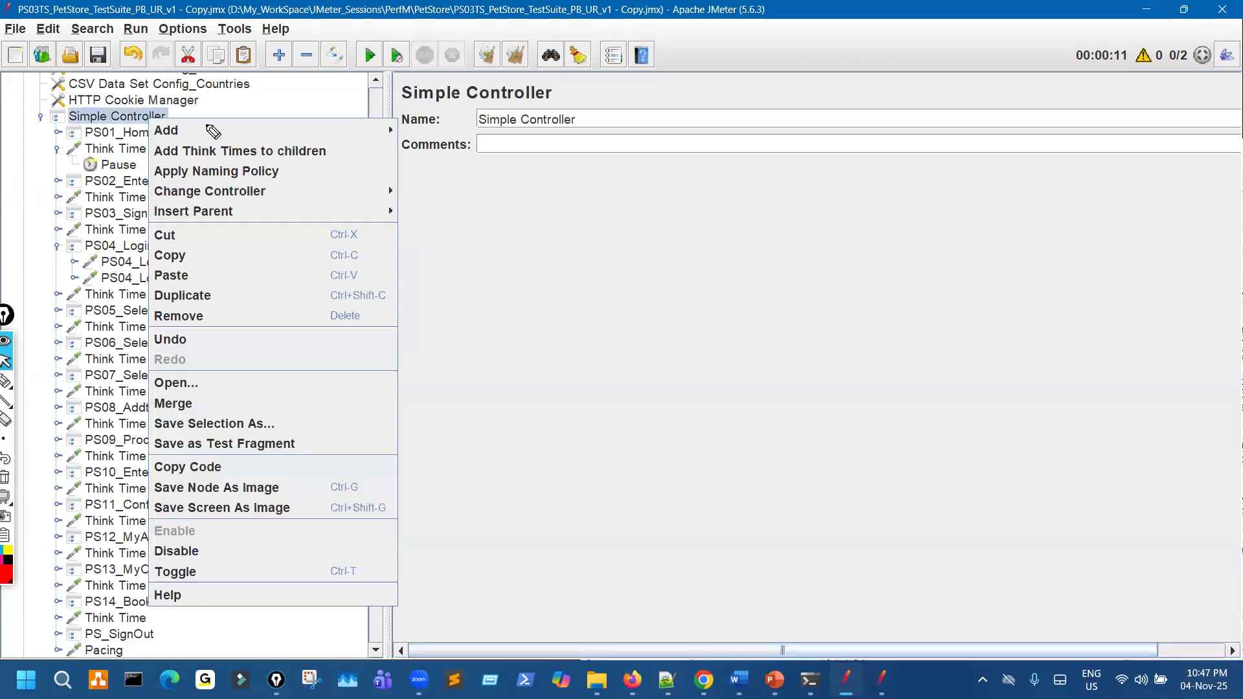
mouse_move(363, 132)
mouse_move(477, 215)
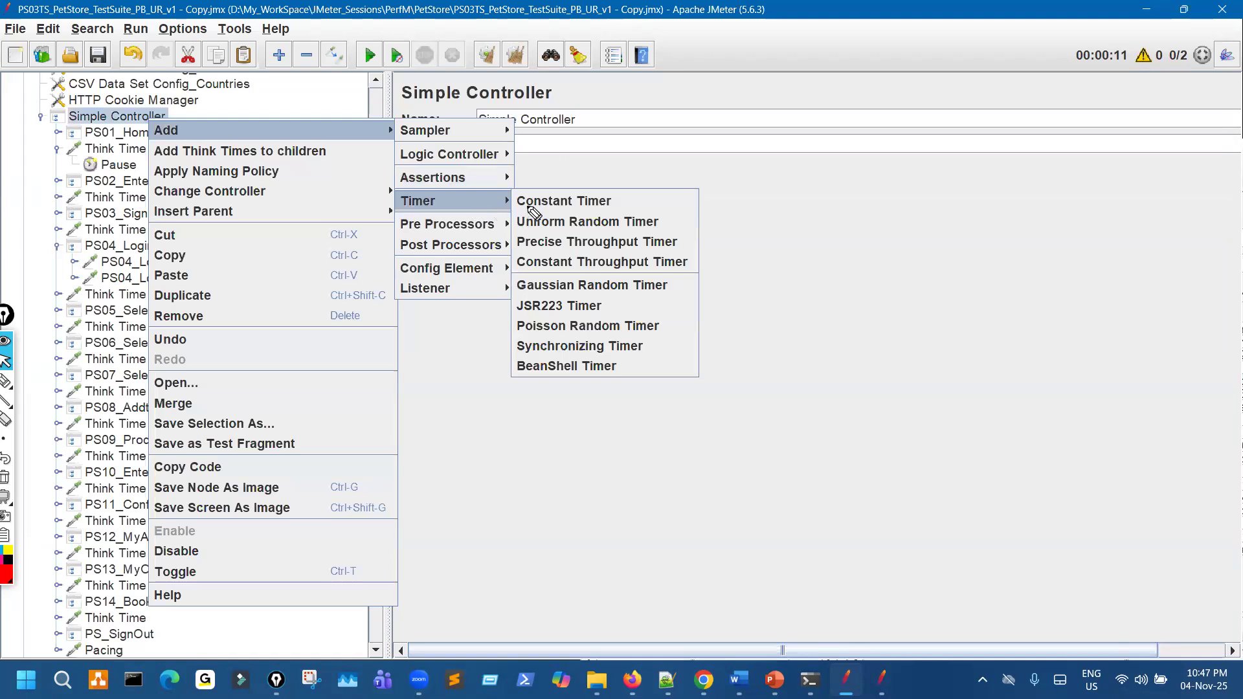
left_click(569, 202)
key("ctrl+shift+p")
mouse_move(137, 607)
left_mouse_down()
mouse_move(193, 601)
mouse_move(140, 591)
left_mouse_up()
key("ctrl+shift+c")
Step: Switch to PowerPoint, mark Timer(s) and Sampler(s) on the Elements Execution Order slide, and return to JMeter
left_click(775, 679)
key("ctrl+shift+p")
left_click_drag(716, 320, 711, 318)
mouse_move(702, 399)
left_mouse_down()
mouse_move(836, 395)
mouse_move(823, 428)
left_mouse_up()
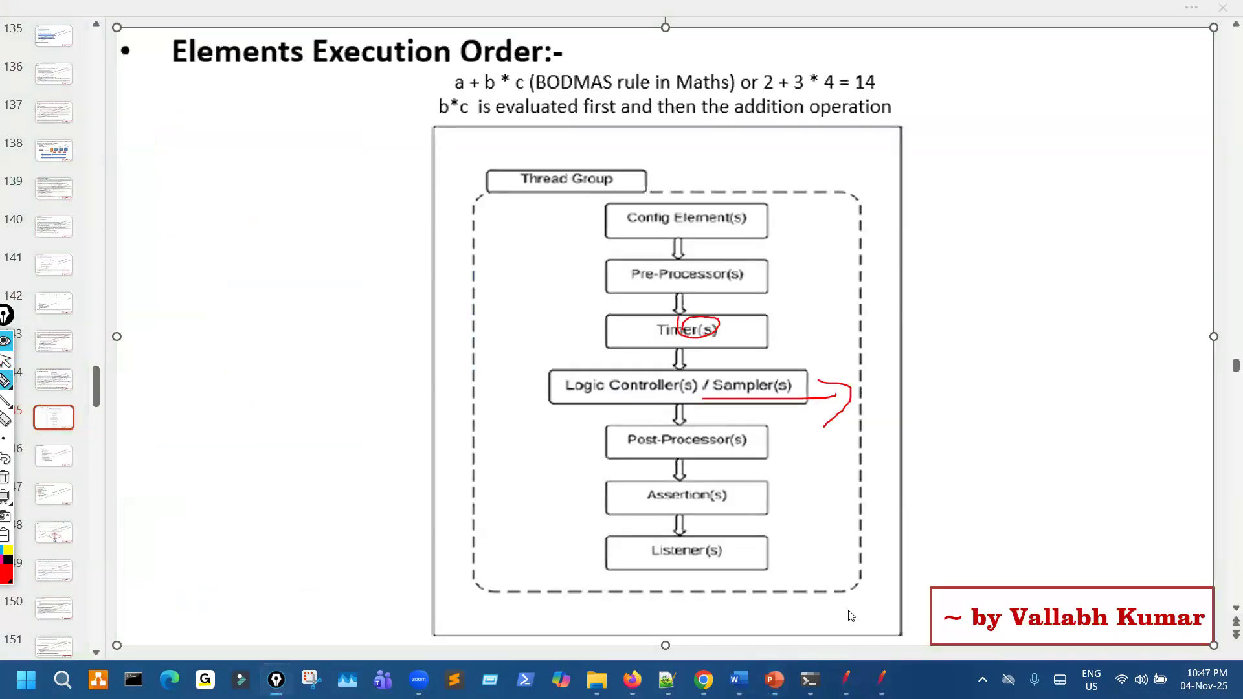
left_click(845, 677)
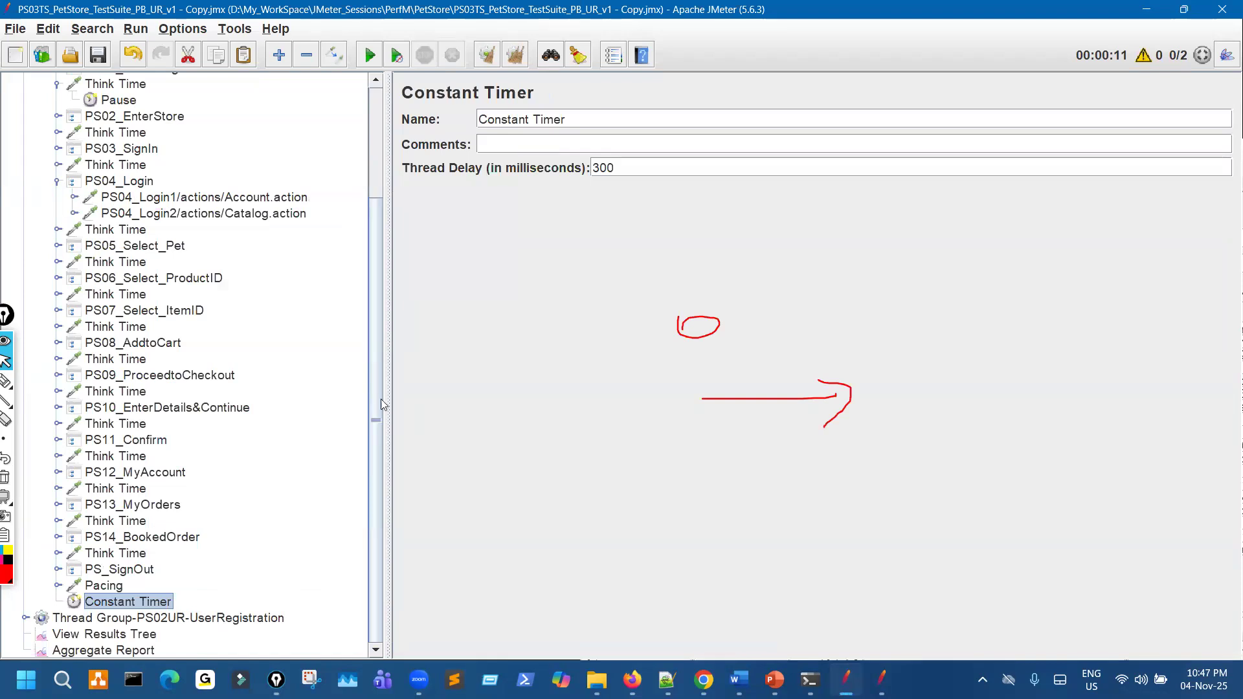
Step: Collapse the first Think Time and PS04_Login, and outline the Simple Controller's whole scope down to the Constant Timer with the pen
scroll(83, 160, "up", 2)
left_click(57, 120)
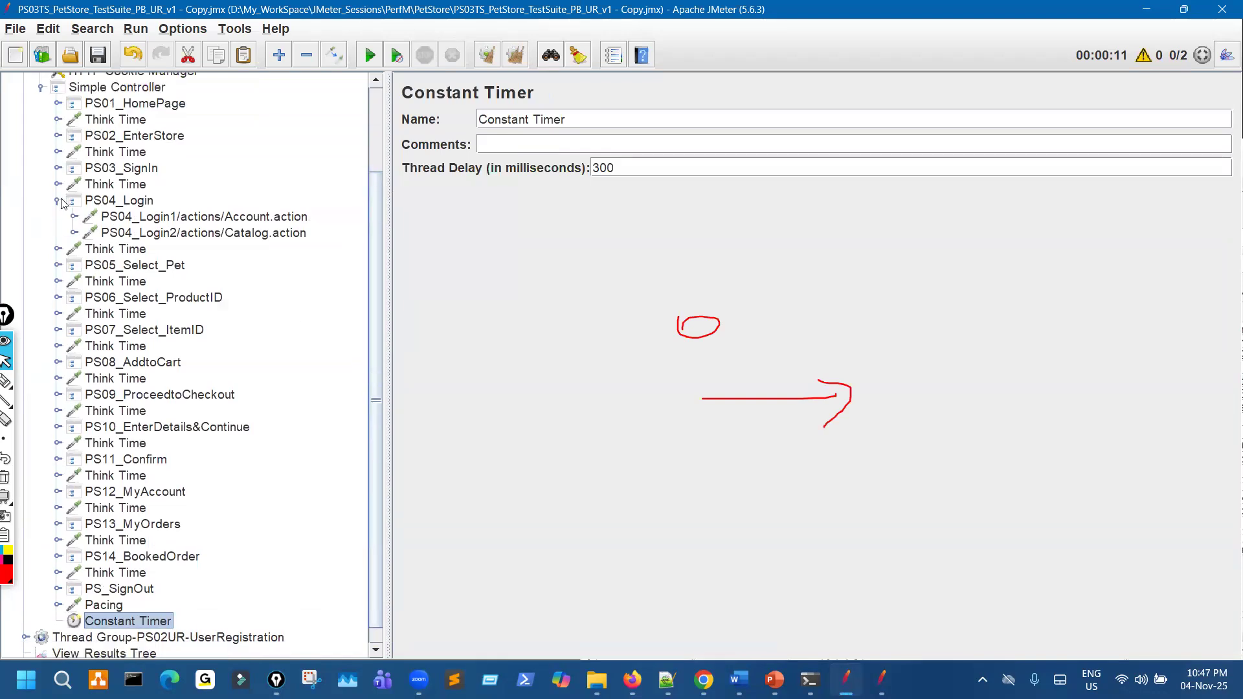
left_click(57, 201)
key("ctrl+shift+p")
mouse_move(117, 608)
left_mouse_down()
mouse_move(64, 611)
mouse_move(71, 599)
left_mouse_up()
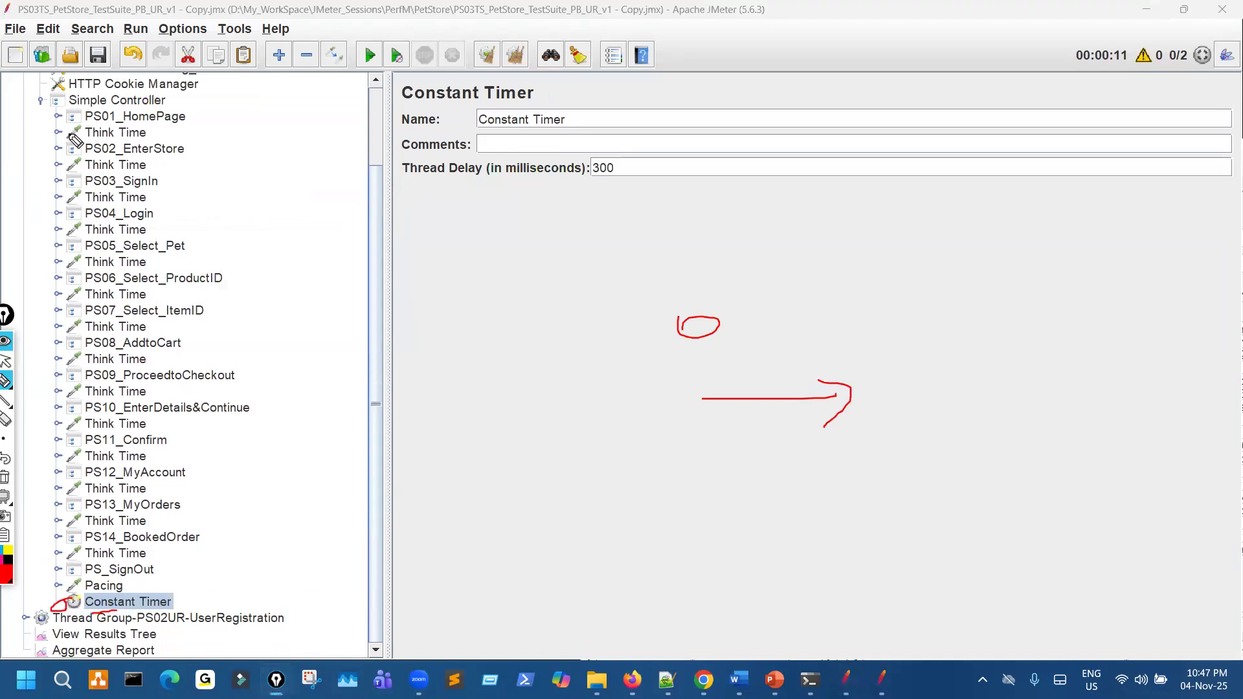
mouse_move(45, 104)
left_mouse_down()
mouse_move(33, 512)
mouse_move(70, 602)
left_mouse_up()
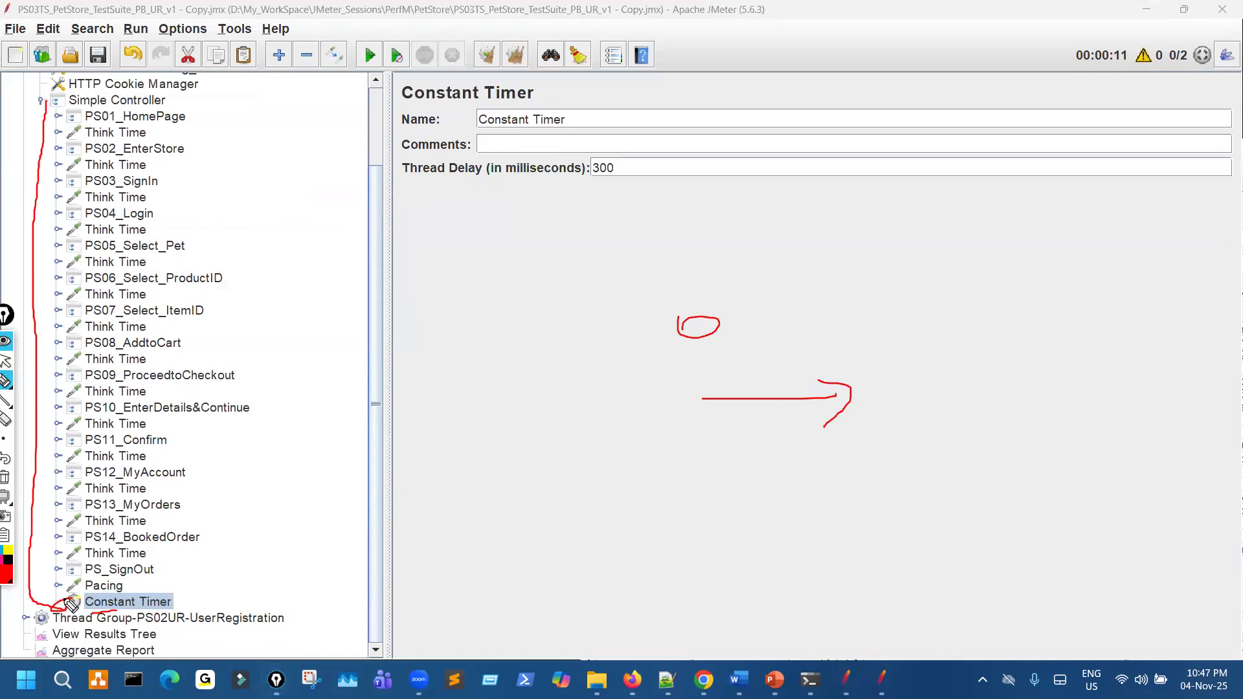
mouse_move(148, 99)
left_mouse_down()
mouse_move(36, 178)
mouse_move(43, 535)
mouse_move(227, 605)
mouse_move(288, 410)
left_mouse_up()
left_click_drag(271, 184, 147, 91)
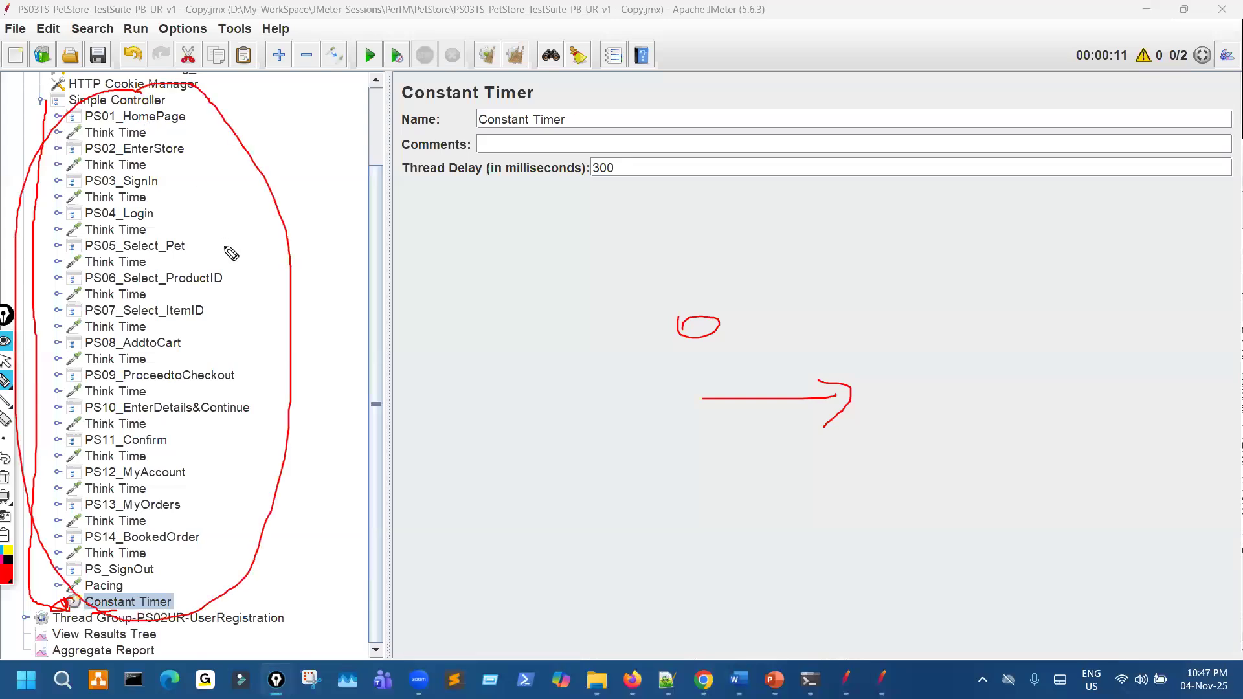
Step: Handwrite pen notes with arrows beside the Constant Timer, and draw short marks beside the first three transactions
mouse_move(204, 599)
left_mouse_down()
mouse_move(223, 614)
mouse_move(249, 574)
mouse_move(285, 568)
left_mouse_up()
left_click_drag(376, 590, 462, 589)
left_click_drag(554, 578, 651, 600)
left_click_drag(674, 569, 667, 590)
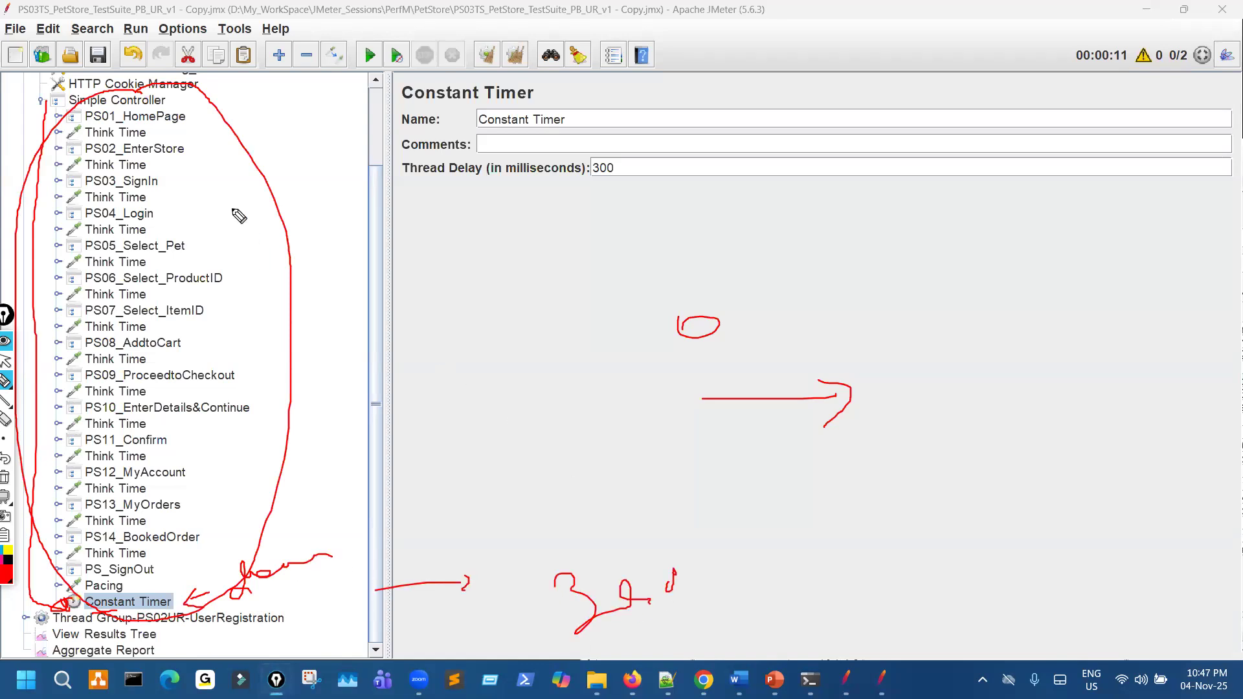
left_click_drag(186, 117, 208, 116)
left_click_drag(184, 155, 213, 153)
left_click_drag(194, 200, 215, 198)
Step: Set the Constant Timer's thread delay to 5000 milliseconds, and mark the first three Think Time elements with the pen
double_click(608, 168)
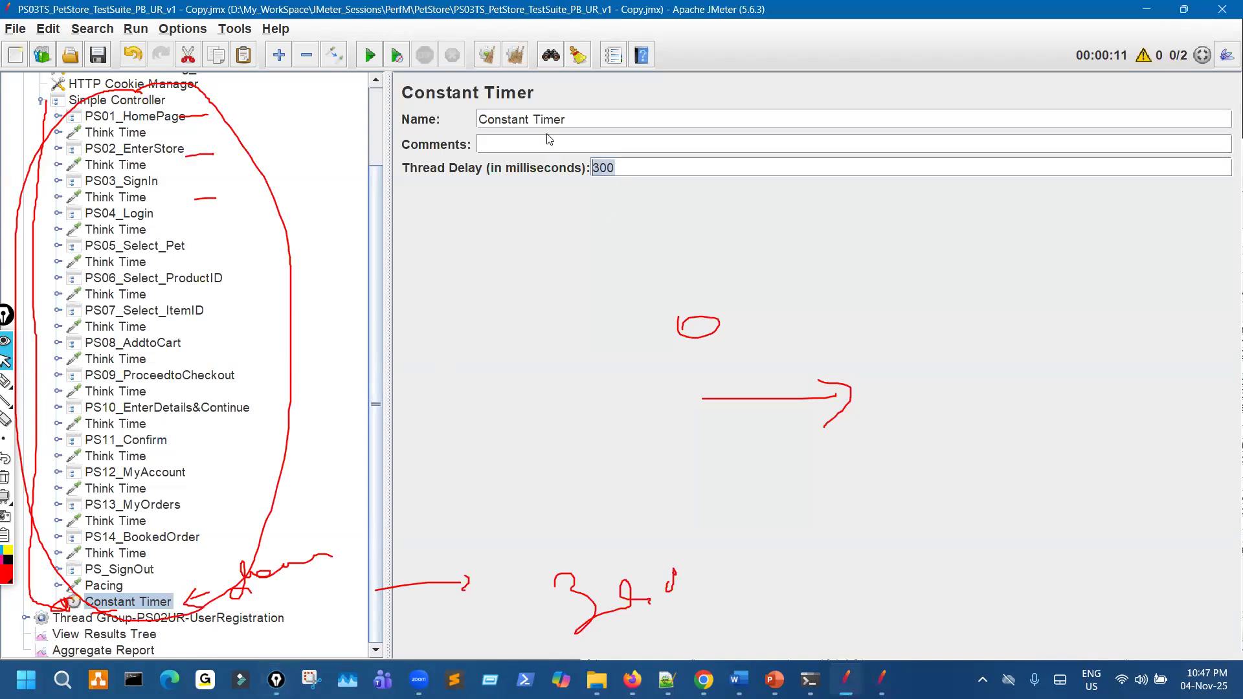
type("50000")
key("ctrl+shift+p")
left_click_drag(175, 130, 228, 129)
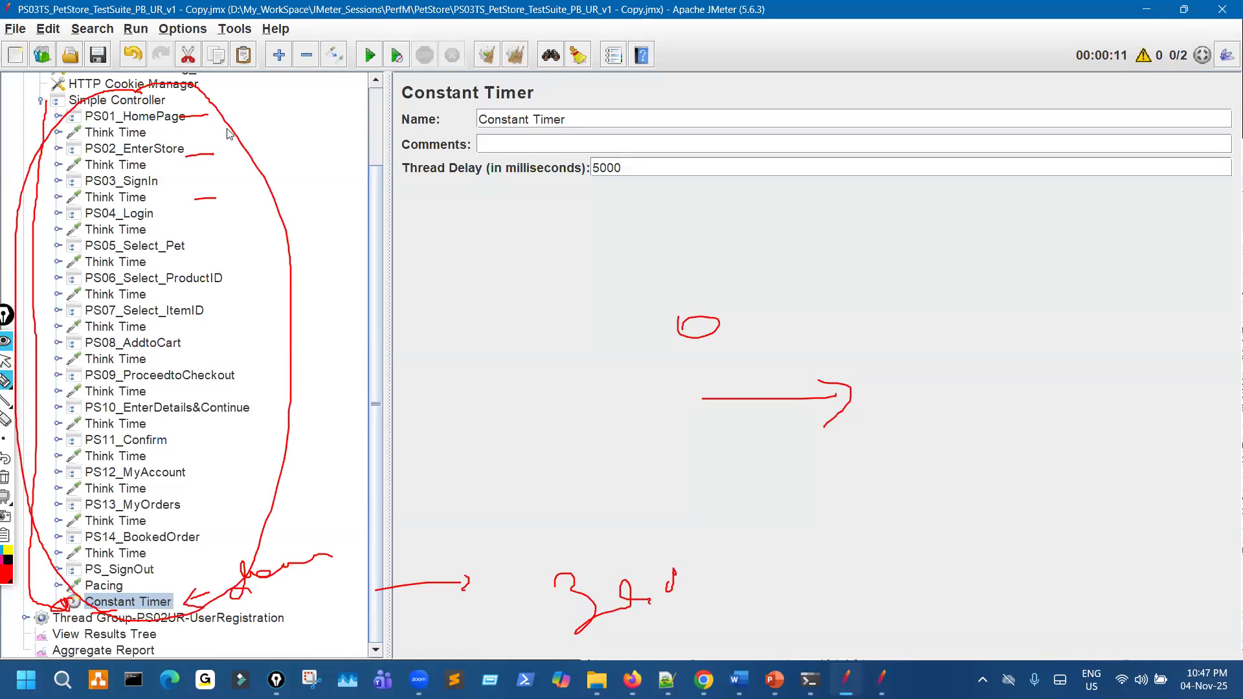
left_click_drag(218, 200, 250, 198)
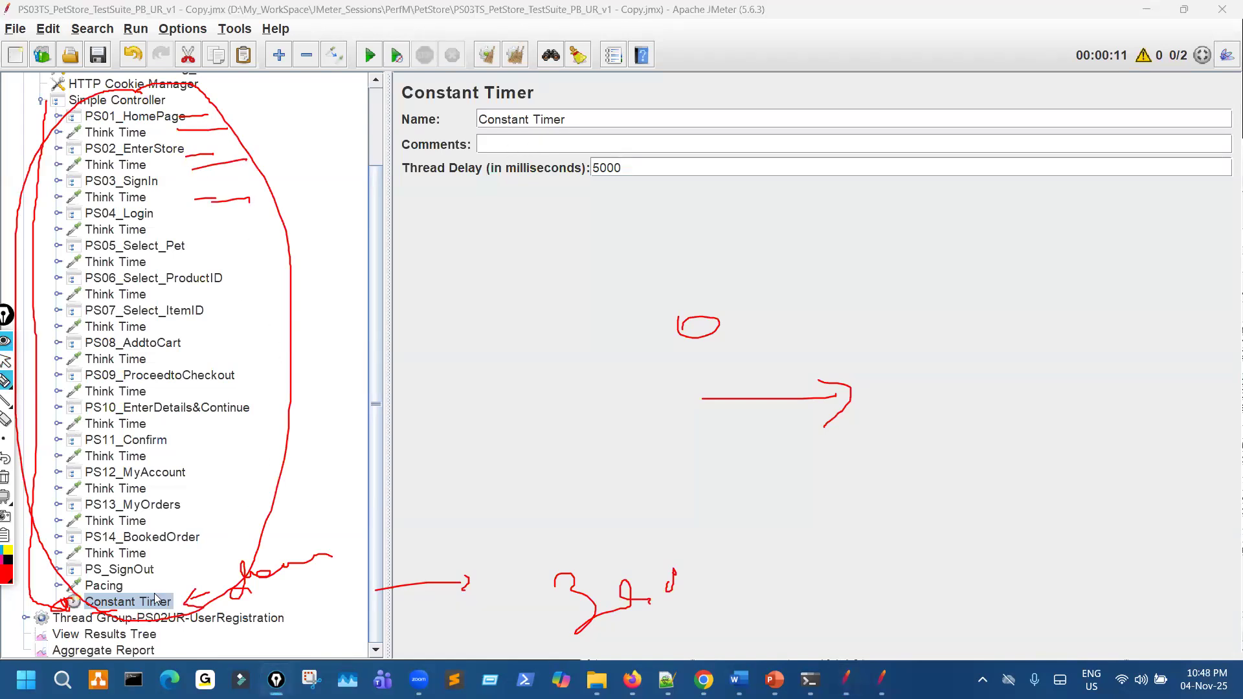
Step: Circle the Constant Timer and its thread delay, mark the first Think Time, clear the ink and leave pen mode
left_click_drag(159, 592, 160, 597)
left_click_drag(574, 208, 599, 177)
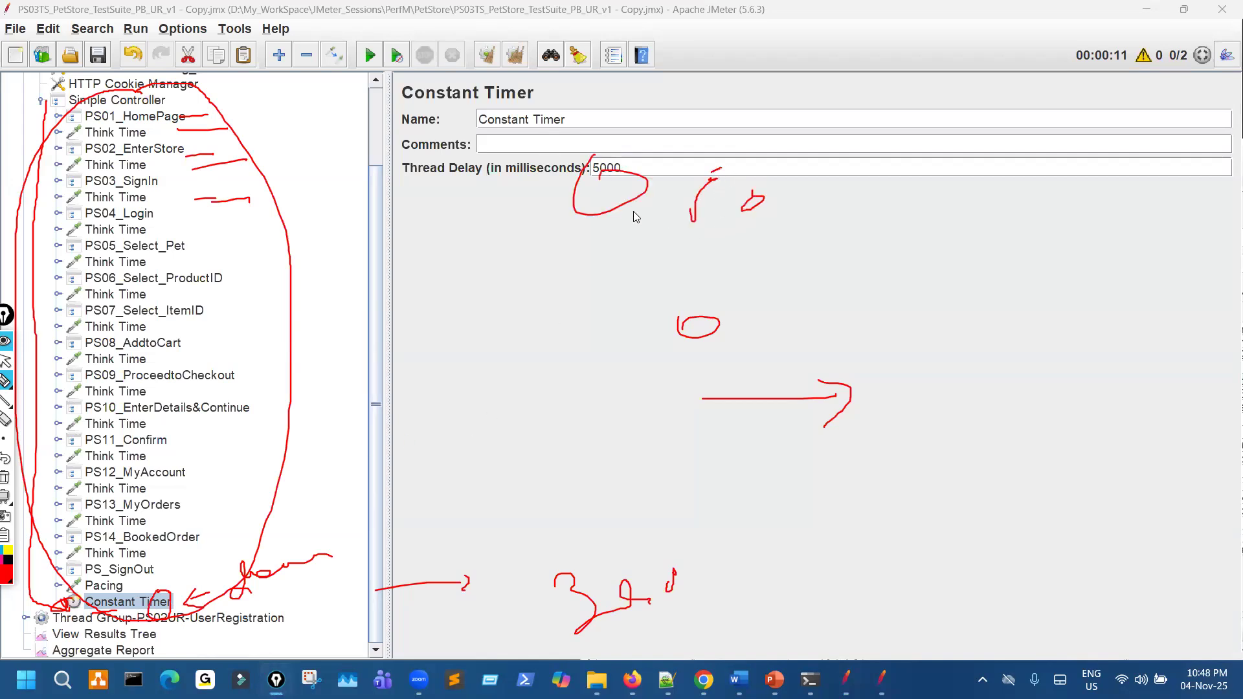
left_click_drag(170, 127, 227, 134)
key("ctrl+shift+7")
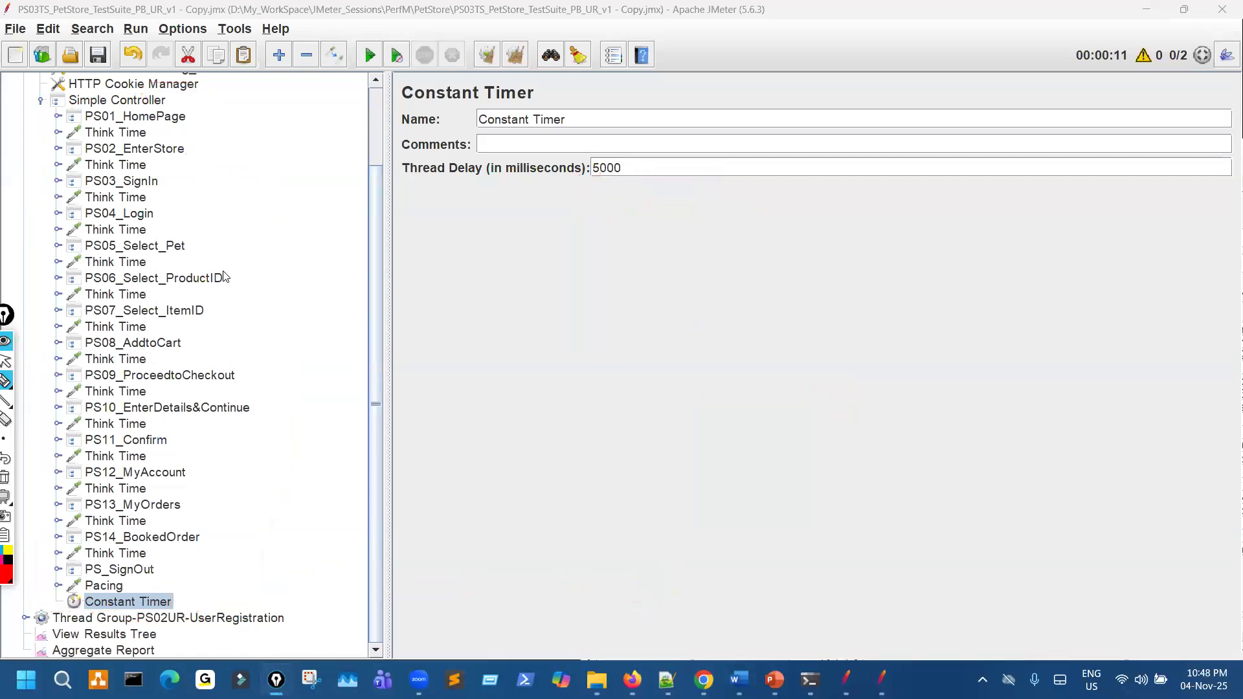
key("ctrl+shift+1")
Step: Compare the Think Time after PS04_Login with the Constant Timer, and draw temporary pen marks beside the timer
left_click(117, 230)
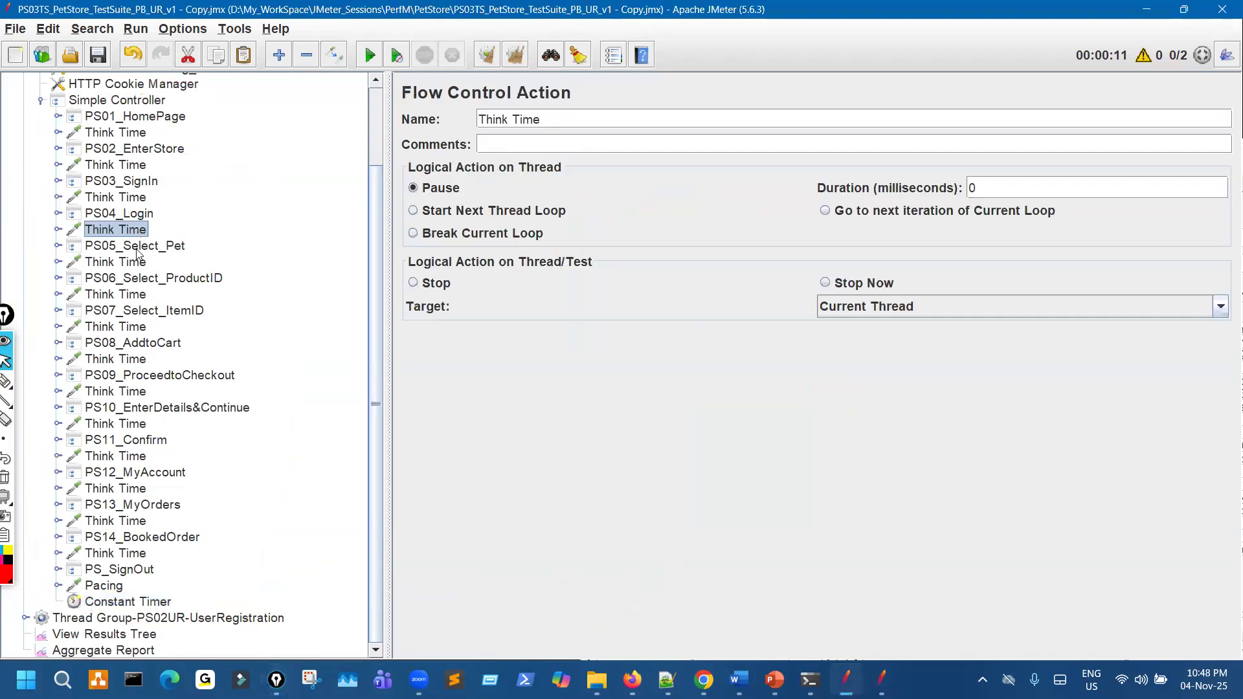
left_click(167, 599)
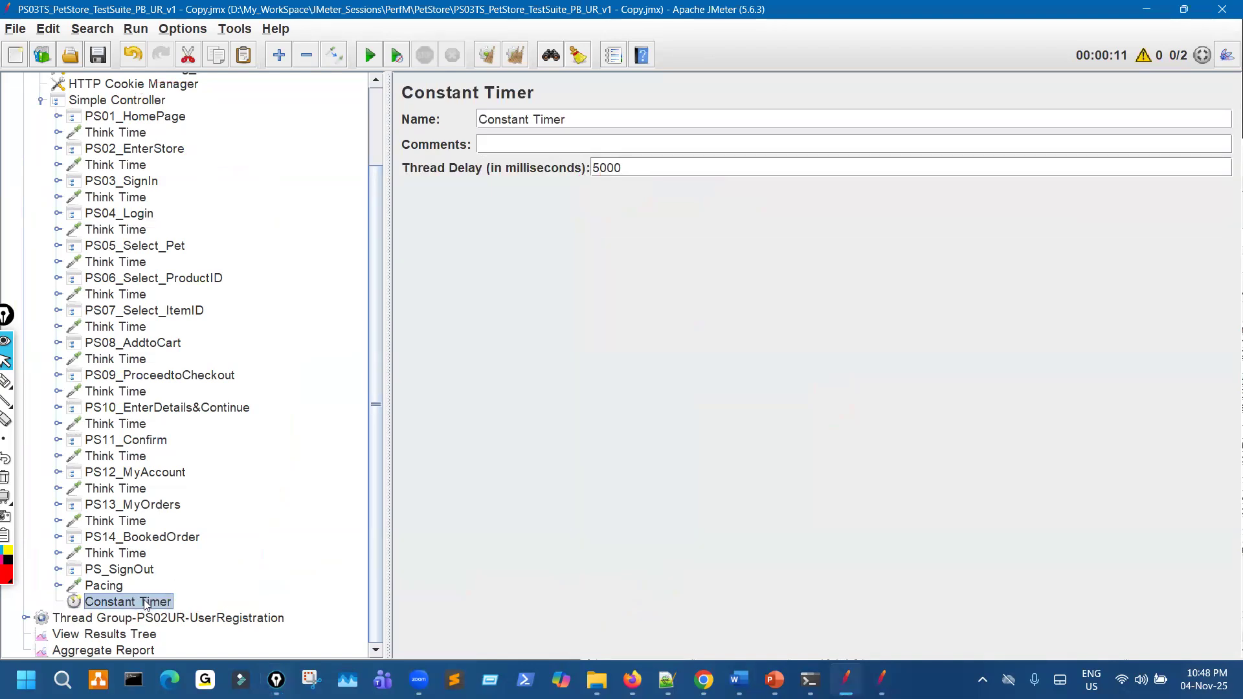
key("ctrl+alt+1")
left_click_drag(159, 606, 186, 588)
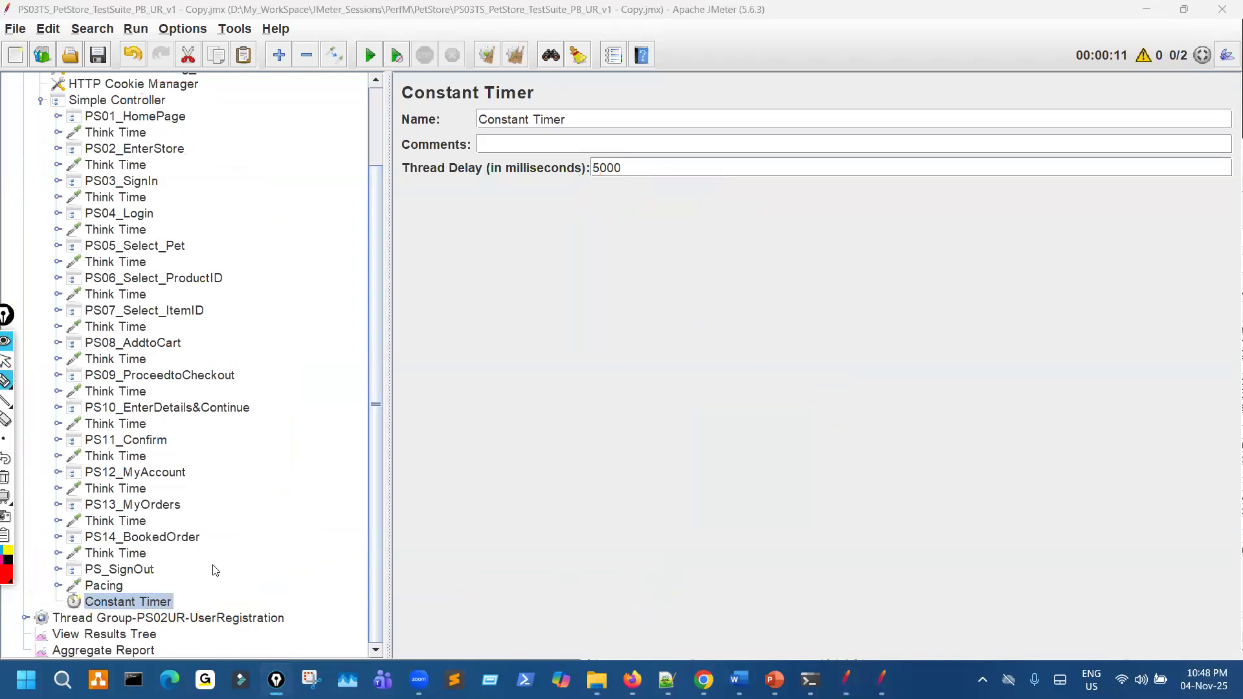
left_click_drag(170, 605, 196, 595)
left_click(146, 358)
key("Escape")
Step: Expand PS04_Login to show its two requests, and underline the Constant Timer with the pen
left_click(57, 214)
scroll(180, 517, "down", 2)
key("ctrl+shift+3")
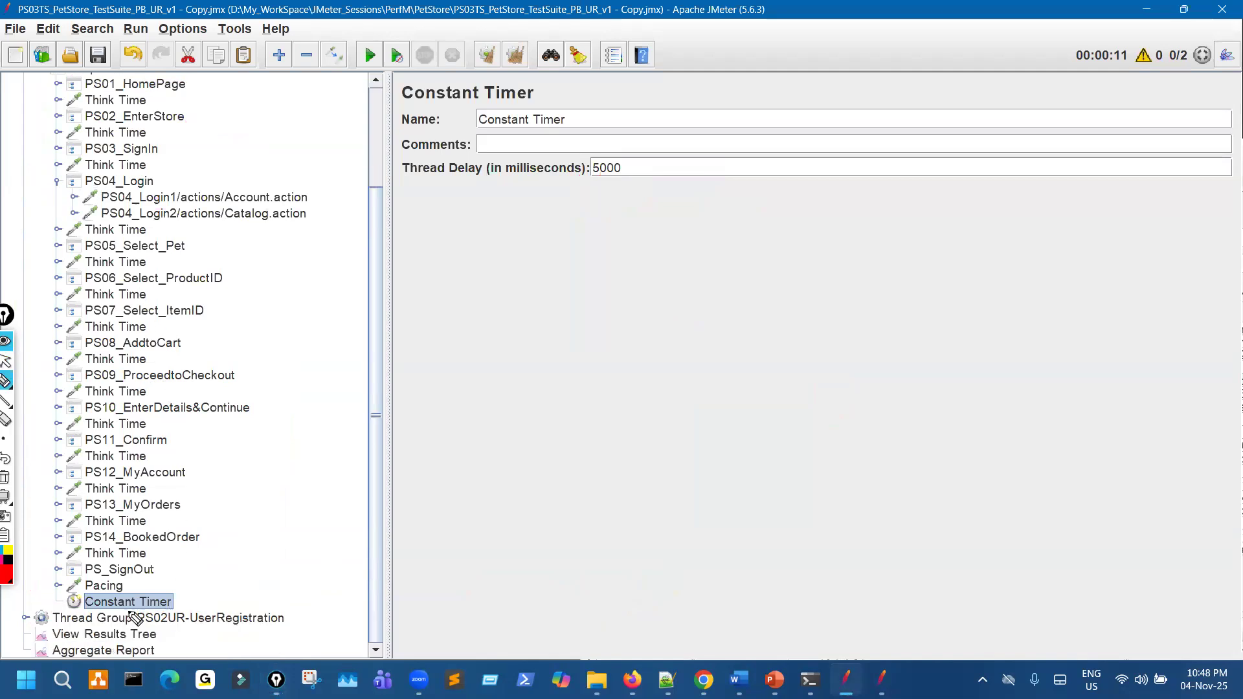
left_click_drag(125, 611, 160, 614)
key("Escape")
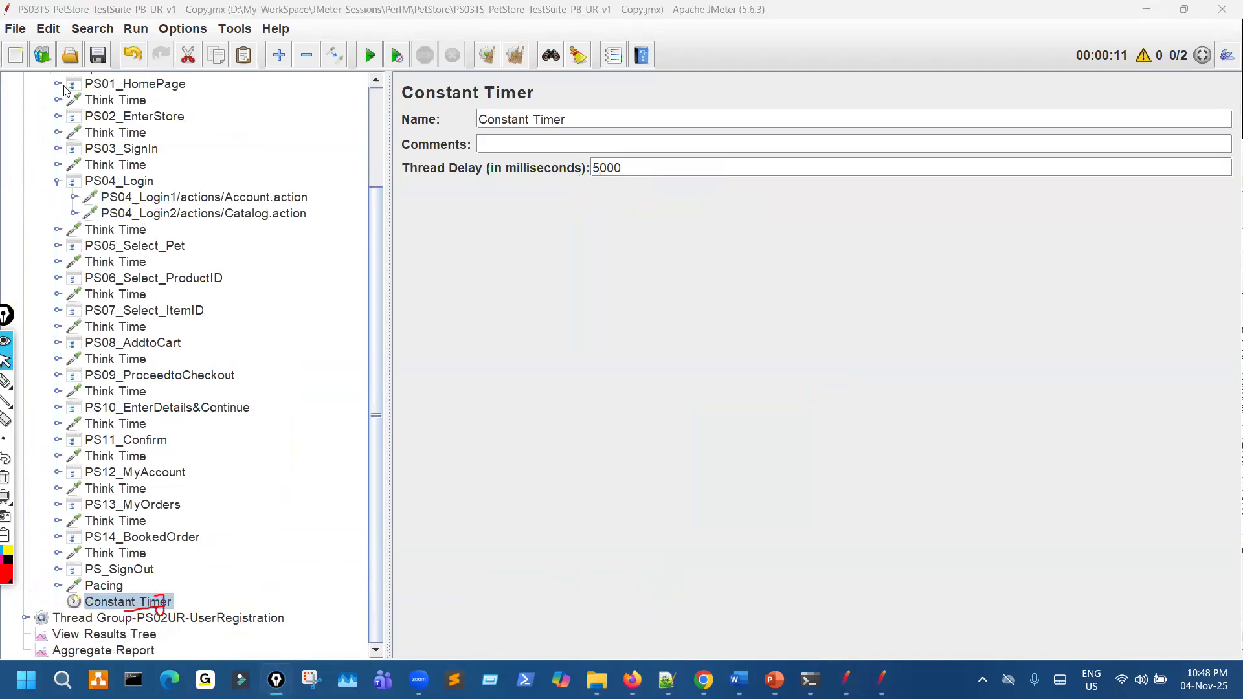
Step: Expand PS01_HomePage and PS02_EnterStore, and write a pen mark of 5 beside the request under each
left_click(68, 123)
left_click(57, 83)
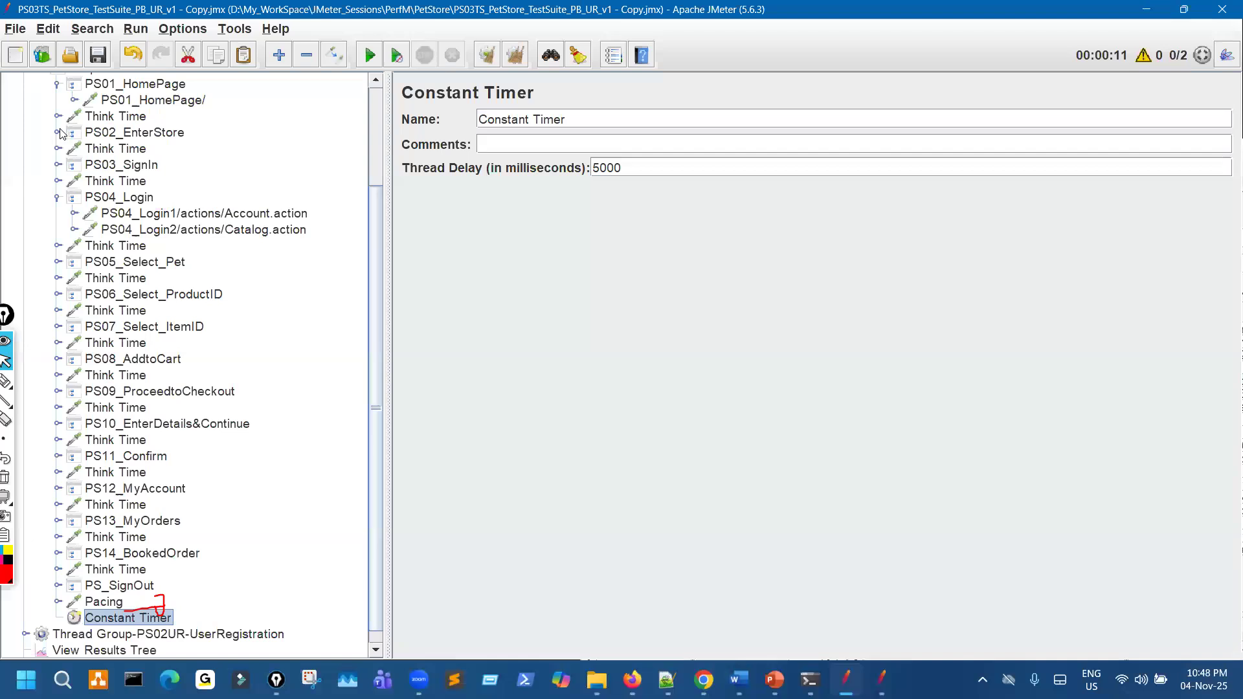
left_click(58, 132)
key("ctrl+shift+3")
mouse_move(196, 107)
left_mouse_down()
mouse_move(254, 83)
mouse_move(255, 60)
left_mouse_up()
mouse_move(246, 157)
left_mouse_down()
mouse_move(272, 146)
mouse_move(272, 126)
mouse_move(301, 99)
left_mouse_up()
Step: Expand PS03_SignIn, and annotate the two PS04_Login requests with a circled pair, the number 2 and a 5-second mark for each
key("ctrl+shift+1")
left_click(58, 181)
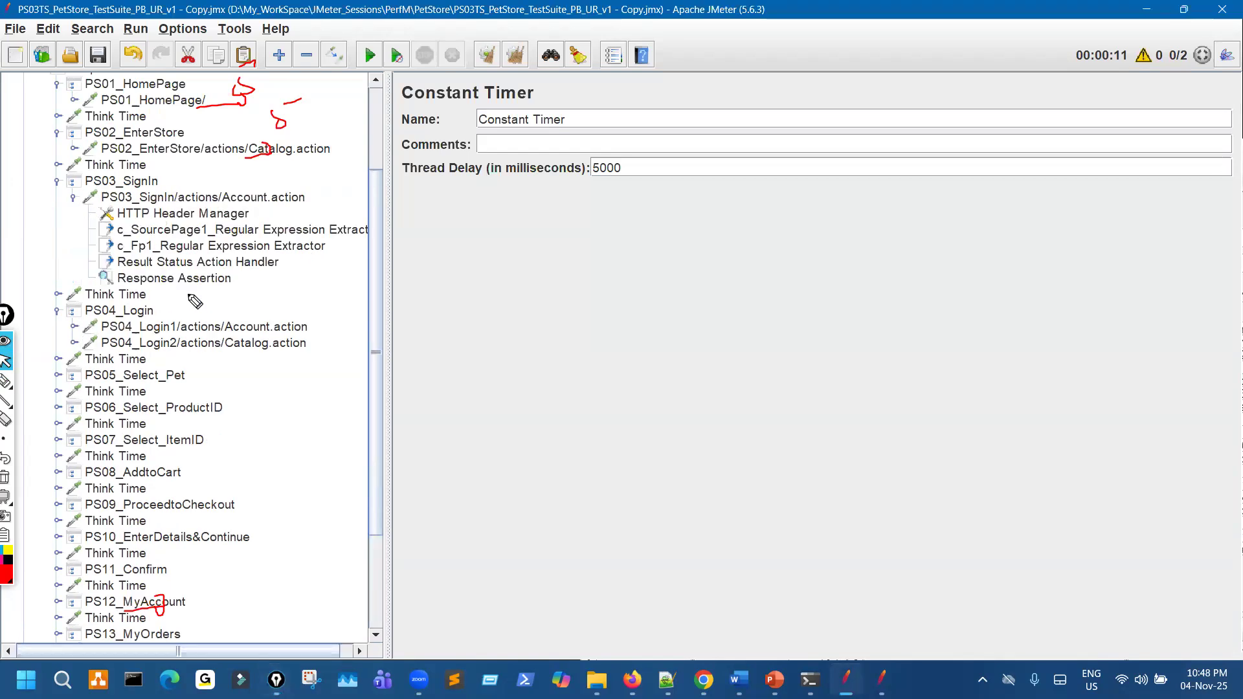
key("ctrl+shift+3")
mouse_move(285, 231)
left_mouse_down()
mouse_move(320, 265)
mouse_move(359, 254)
left_mouse_up()
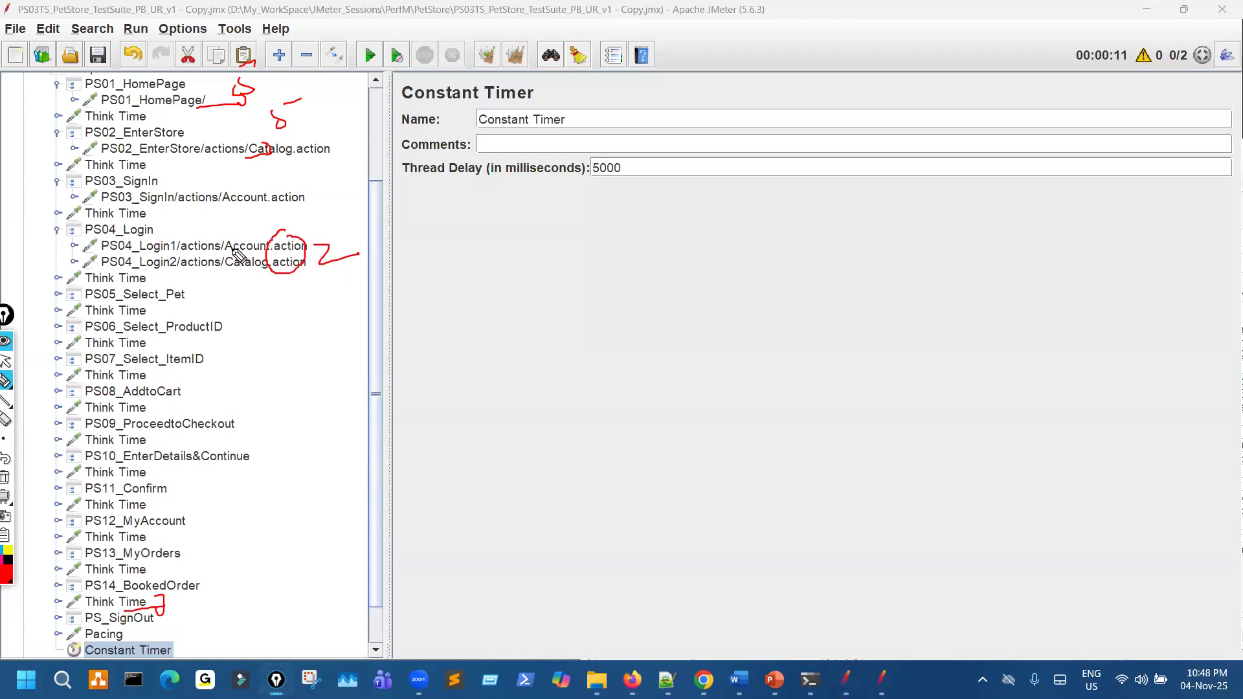
left_click_drag(198, 233, 267, 230)
left_click_drag(263, 208, 301, 213)
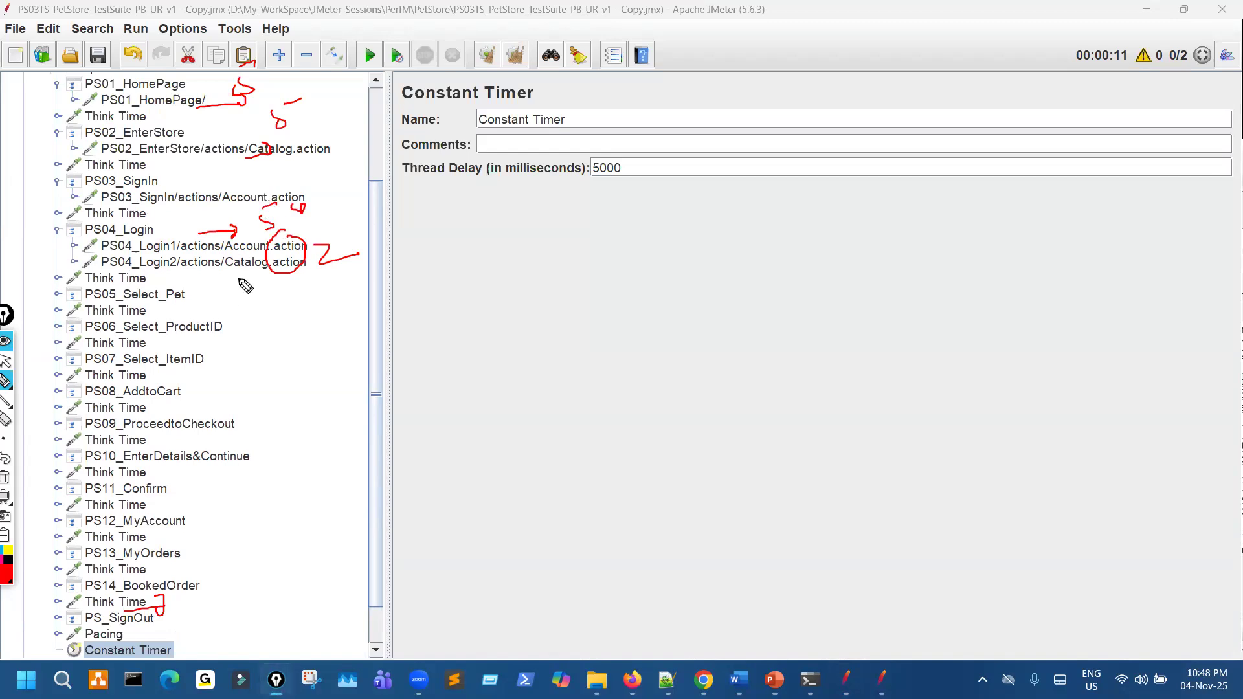
left_click_drag(238, 278, 372, 290)
left_click_drag(368, 260, 437, 256)
Step: Circle the Constant Timer, the Simple Controller elements it covers and its 5000 thread delay, and write a pen note beneath the settings
left_click_drag(116, 655, 146, 646)
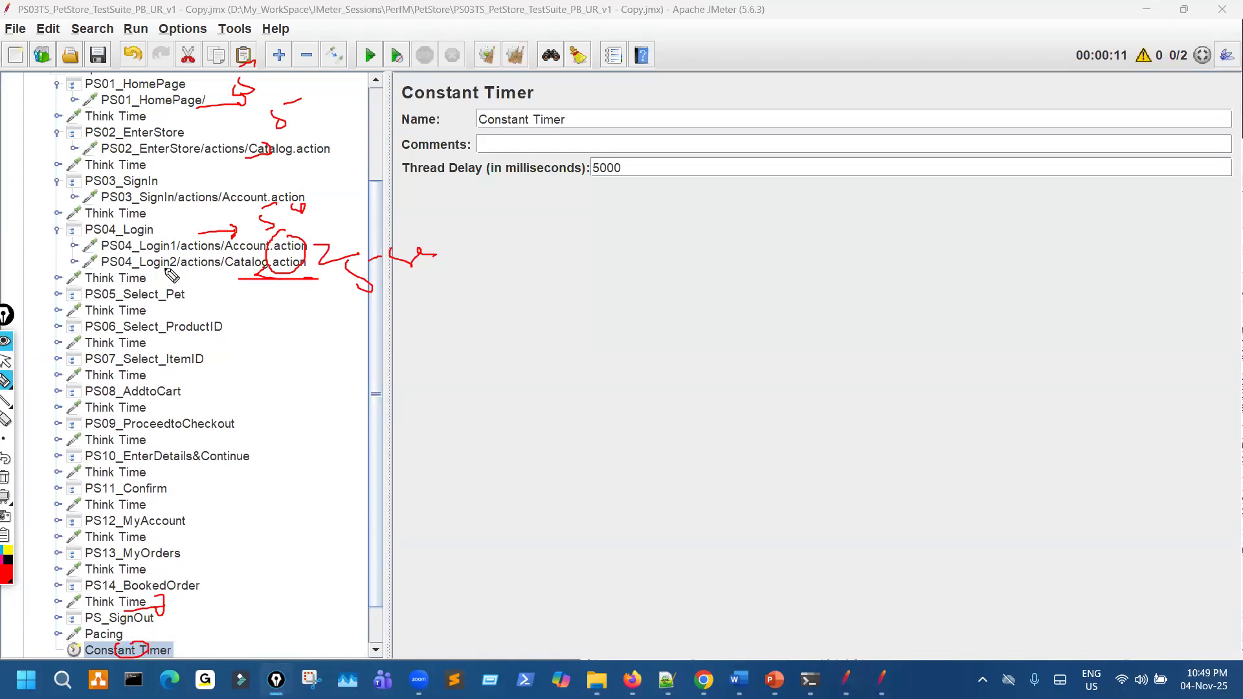
mouse_move(187, 627)
left_mouse_down()
mouse_move(13, 589)
mouse_move(188, 78)
mouse_move(415, 609)
mouse_move(389, 661)
left_mouse_up()
left_click_drag(52, 162, 418, 465)
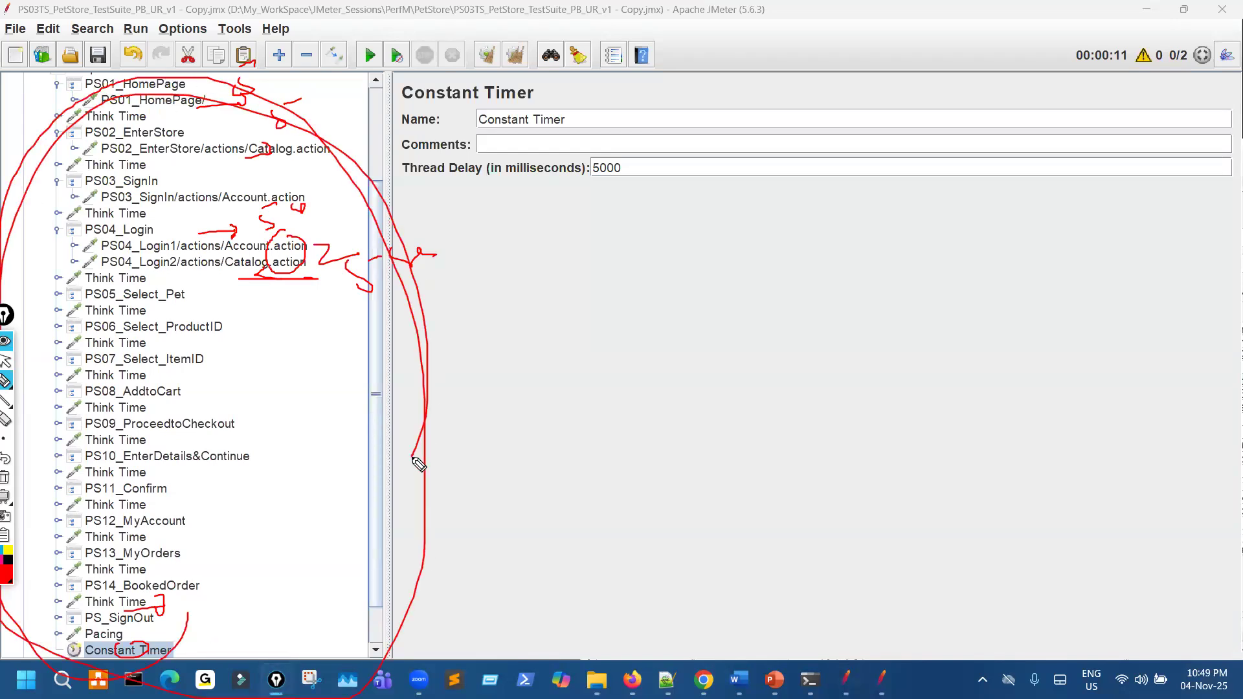
mouse_move(599, 156)
left_mouse_down()
mouse_move(564, 198)
mouse_move(623, 145)
left_mouse_up()
mouse_move(721, 274)
left_mouse_down()
mouse_move(797, 276)
mouse_move(886, 253)
mouse_move(899, 274)
left_mouse_up()
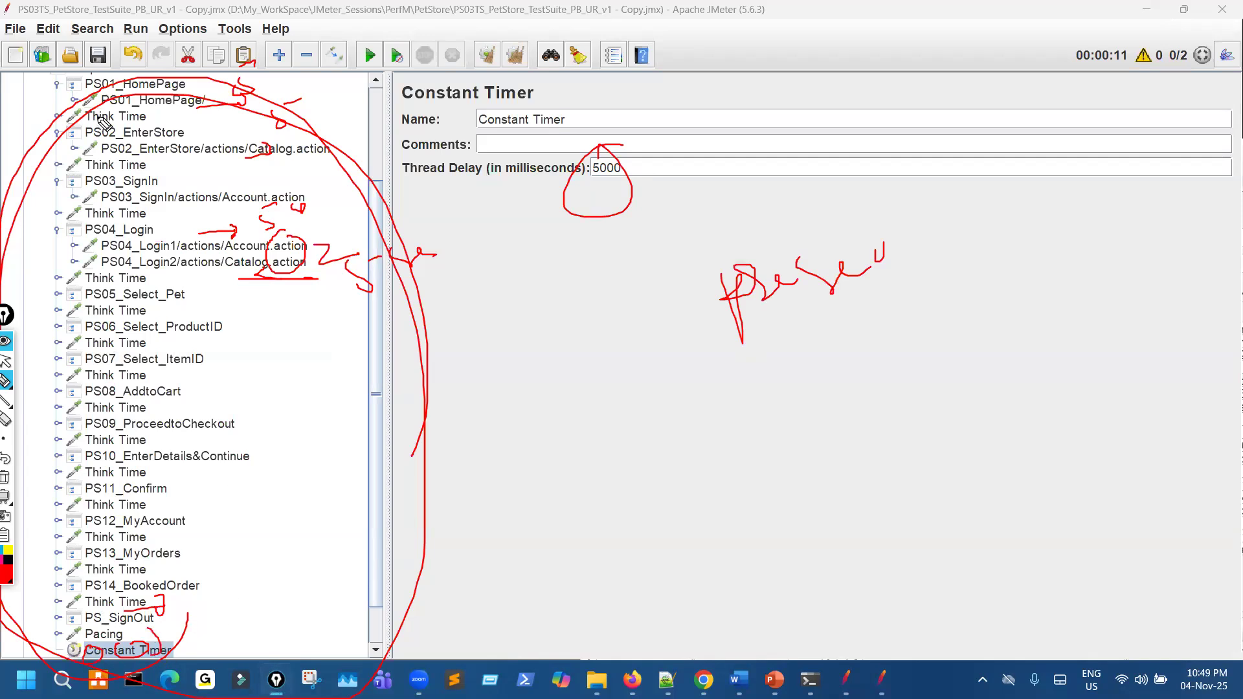
Step: Outline the element tree again, write an underlined "Scope" in the empty area, and clear all the ink
mouse_move(102, 76)
left_mouse_down()
mouse_move(150, 56)
mouse_move(303, 592)
mouse_move(194, 191)
left_mouse_up()
left_click_drag(590, 499, 561, 581)
mouse_move(640, 518)
left_mouse_down()
mouse_move(693, 537)
mouse_move(658, 524)
left_mouse_up()
mouse_move(699, 498)
left_mouse_down()
mouse_move(749, 508)
mouse_move(774, 492)
left_mouse_up()
left_click_drag(715, 581, 810, 543)
left_click_drag(758, 576, 809, 544)
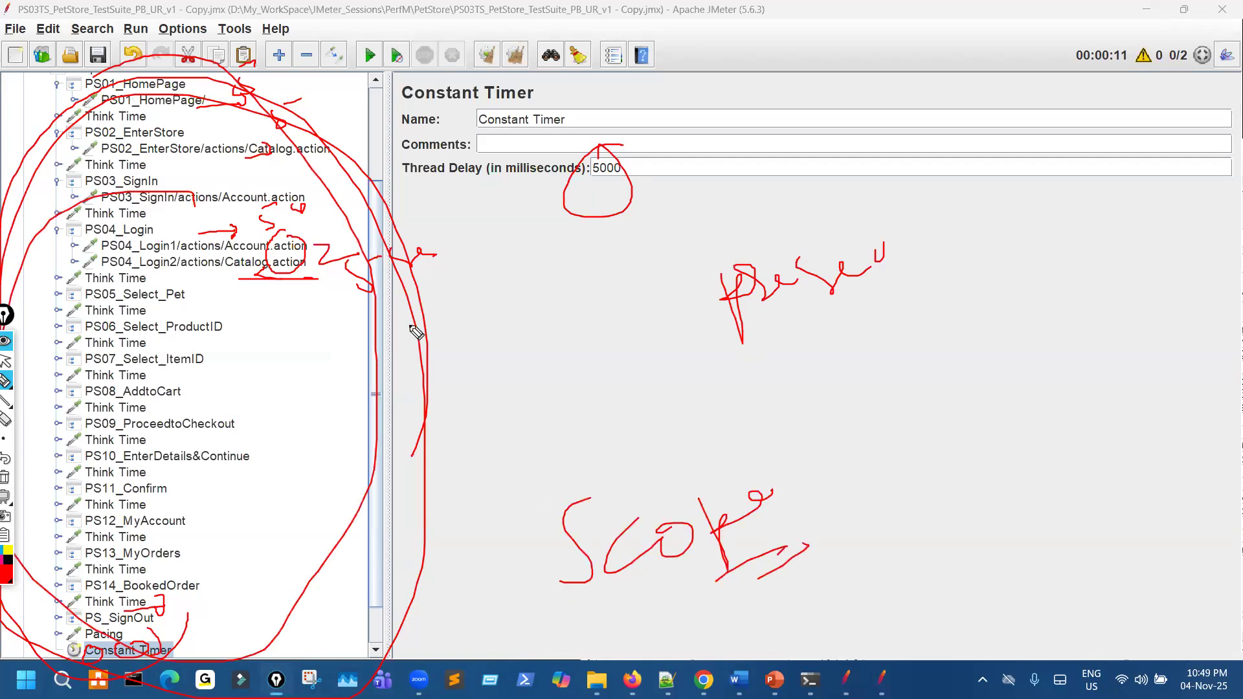
key("ctrl+shift+7")
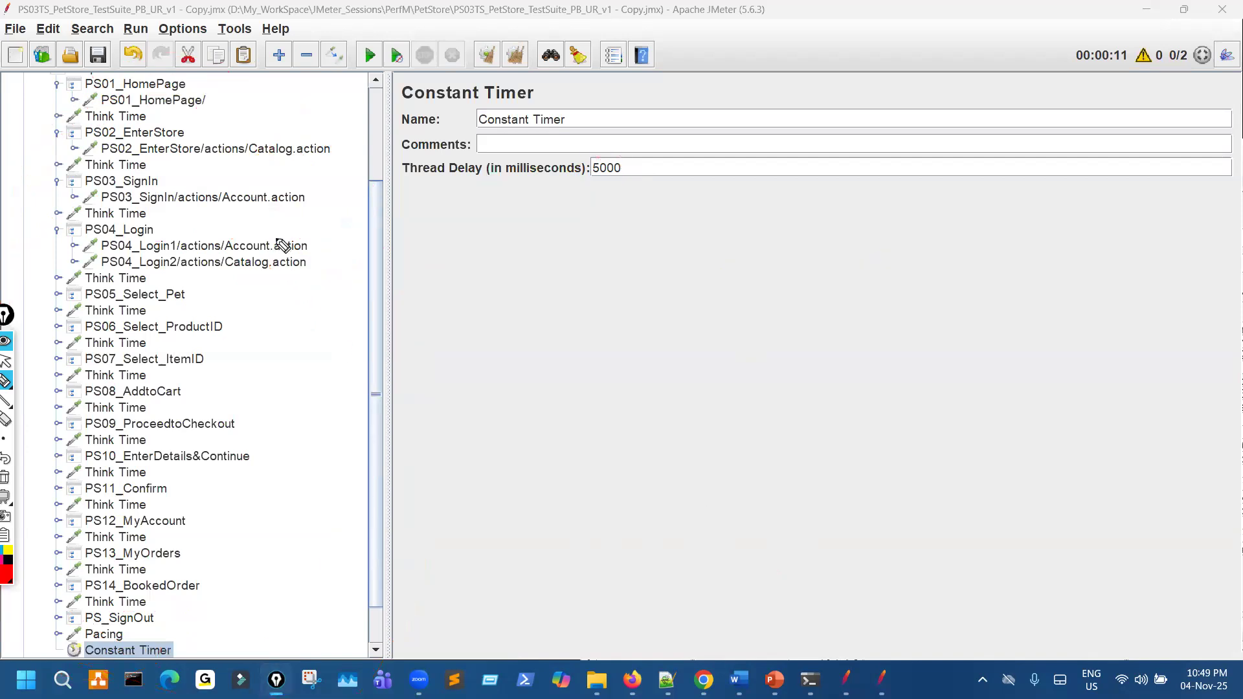
Step: Write freehand pen notes in the empty area beneath the Constant Timer settings, and clear them
mouse_move(559, 331)
left_mouse_down()
mouse_move(640, 303)
mouse_move(628, 359)
left_mouse_up()
mouse_move(656, 295)
left_mouse_down()
mouse_move(711, 268)
mouse_move(720, 331)
left_mouse_up()
mouse_move(716, 398)
left_mouse_down()
mouse_move(764, 397)
mouse_move(848, 354)
left_mouse_up()
left_click_drag(821, 368, 826, 410)
left_click_drag(942, 340, 971, 409)
left_click_drag(1005, 339, 1019, 441)
mouse_move(1039, 386)
left_mouse_down()
mouse_move(1066, 392)
mouse_move(1090, 360)
left_mouse_up()
left_click_drag(810, 558, 876, 584)
left_click_drag(923, 525, 973, 503)
left_click_drag(959, 513, 981, 583)
left_click_drag(996, 541, 1029, 563)
key("ctrl+shift+e")
Step: Circle the Constant Timer, and mark the two PS04_Login requests and the spot before PS04_Login with the pen
left_click_drag(134, 640, 111, 667)
mouse_move(214, 216)
left_mouse_down()
mouse_move(184, 241)
mouse_move(261, 239)
mouse_move(237, 254)
mouse_move(273, 270)
left_mouse_up()
left_click_drag(223, 238, 228, 271)
left_click_drag(307, 259, 372, 229)
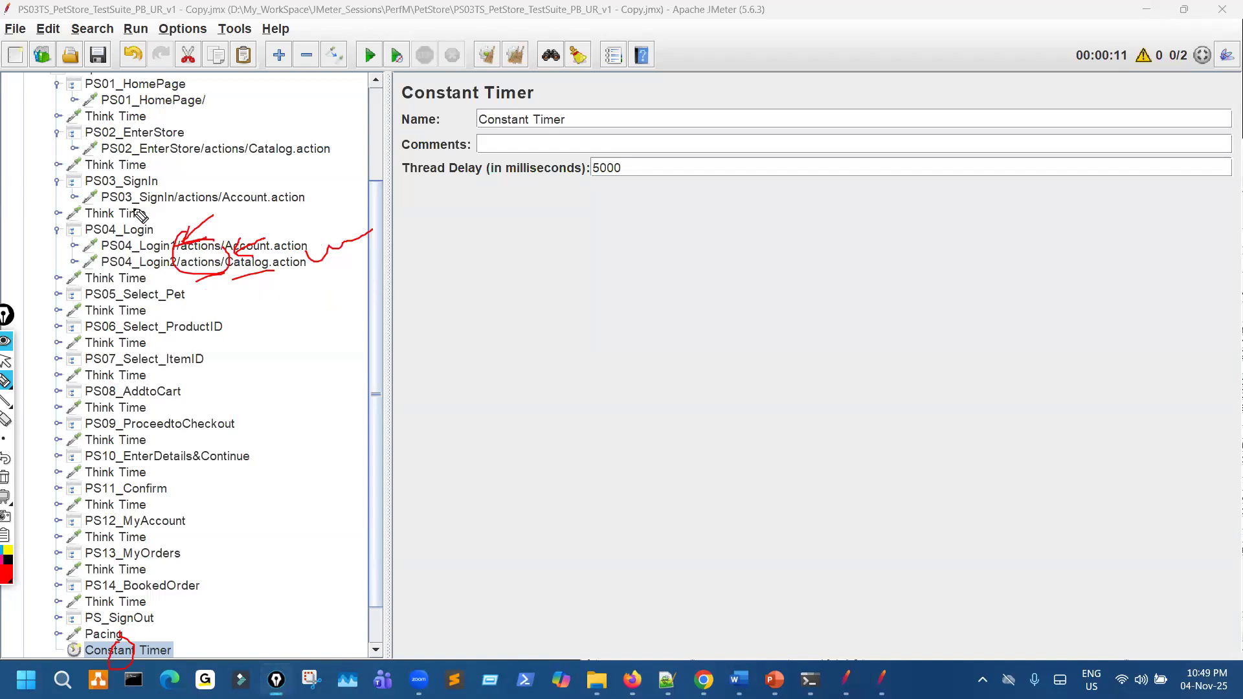
mouse_move(129, 187)
left_mouse_down()
mouse_move(146, 194)
mouse_move(138, 226)
mouse_move(144, 198)
mouse_move(136, 206)
left_mouse_up()
mouse_move(190, 272)
left_mouse_down()
mouse_move(172, 261)
mouse_move(183, 255)
mouse_move(130, 251)
mouse_move(136, 227)
left_mouse_up()
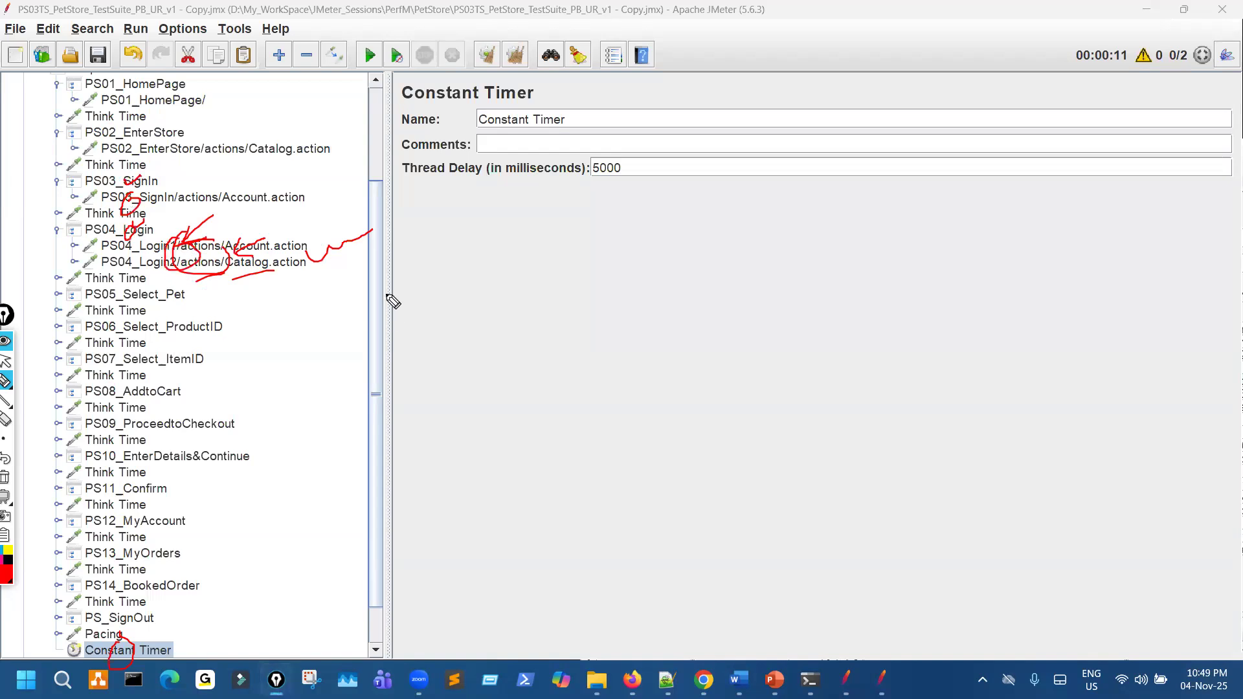
left_click_drag(288, 288, 291, 253)
Step: Sketch a T shape, mark the PS04_Login requests and write a note beside the Constant Timer, clearing the ink and leaving pen mode
mouse_move(473, 274)
left_mouse_down()
mouse_move(569, 249)
mouse_move(564, 332)
left_mouse_up()
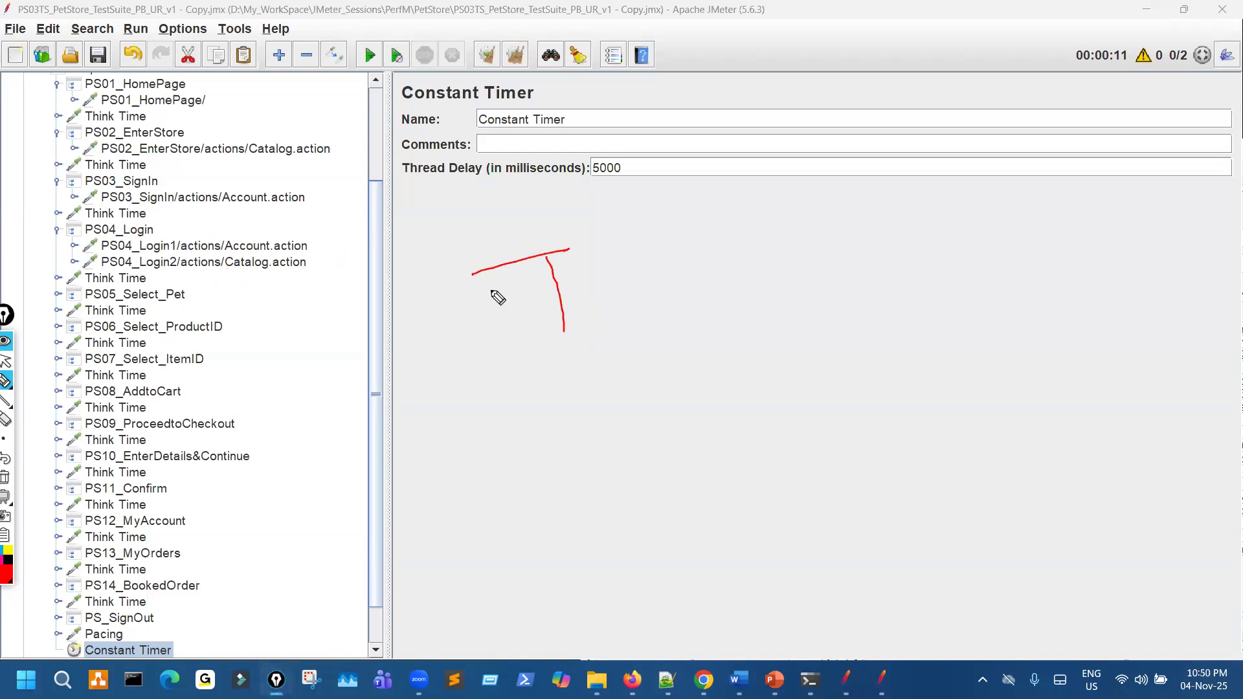
mouse_move(216, 241)
left_mouse_down()
mouse_move(263, 216)
mouse_move(295, 250)
left_mouse_up()
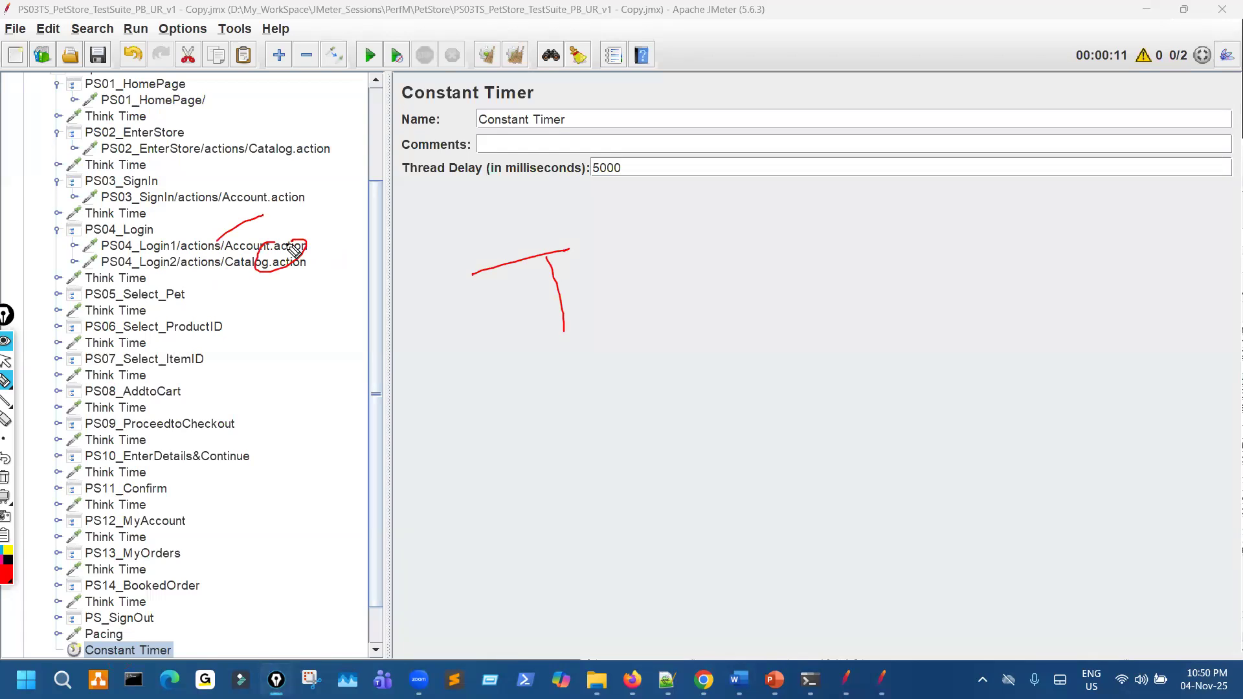
mouse_move(221, 637)
left_mouse_down()
mouse_move(268, 646)
mouse_move(379, 615)
mouse_move(369, 530)
left_mouse_up()
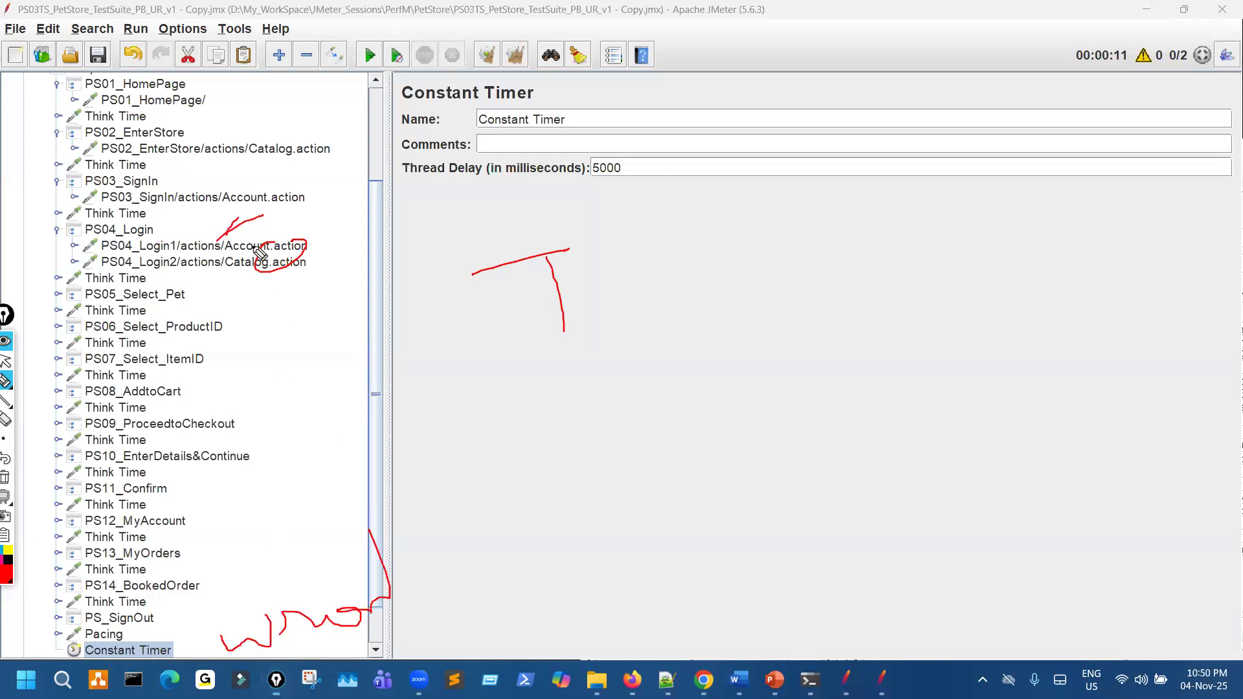
key("ctrl+shift+c")
key("ctrl+shift+1")
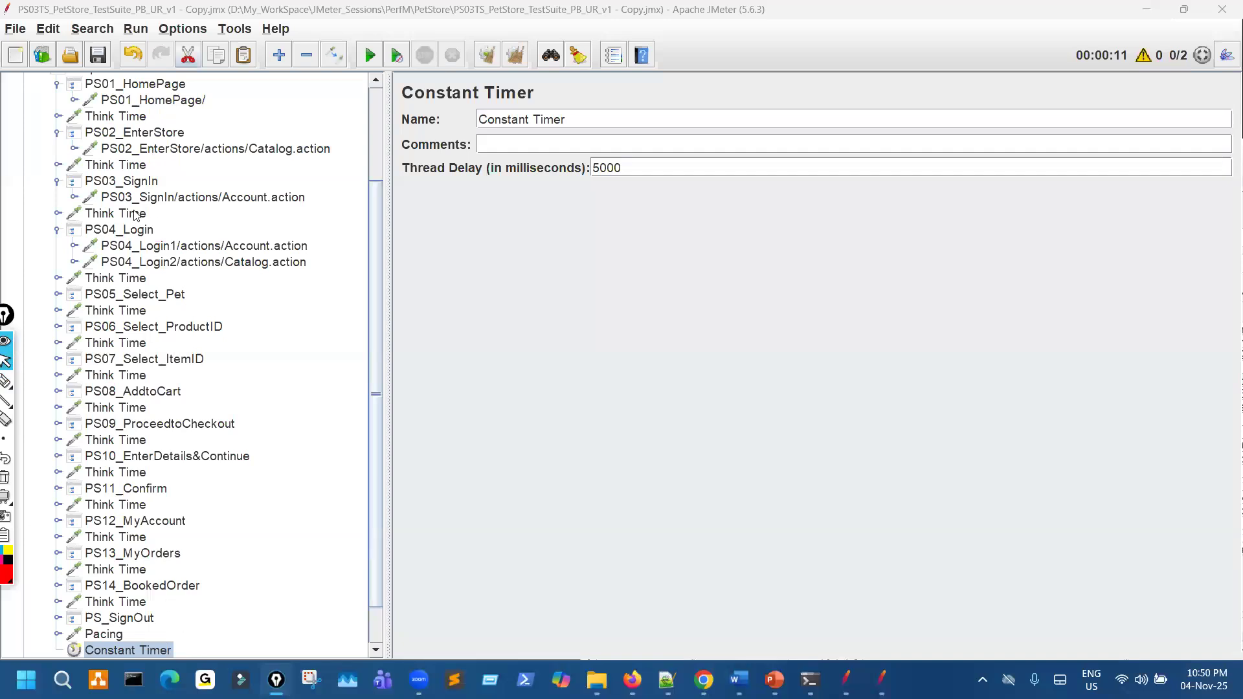
Step: Undo the addition of the Constant Timer, and collapse the PS01_HomePage to PS04_Login transactions
key("ctrl+z")
scroll(82, 282, "up", 3)
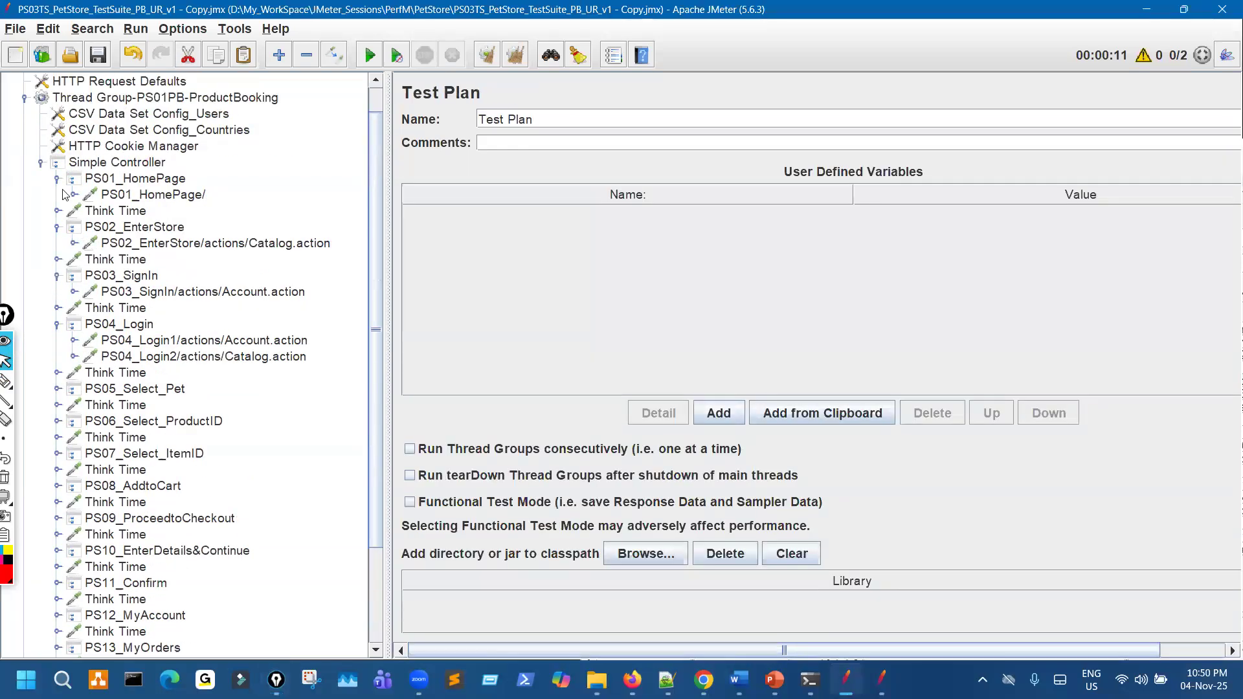
left_click(56, 178)
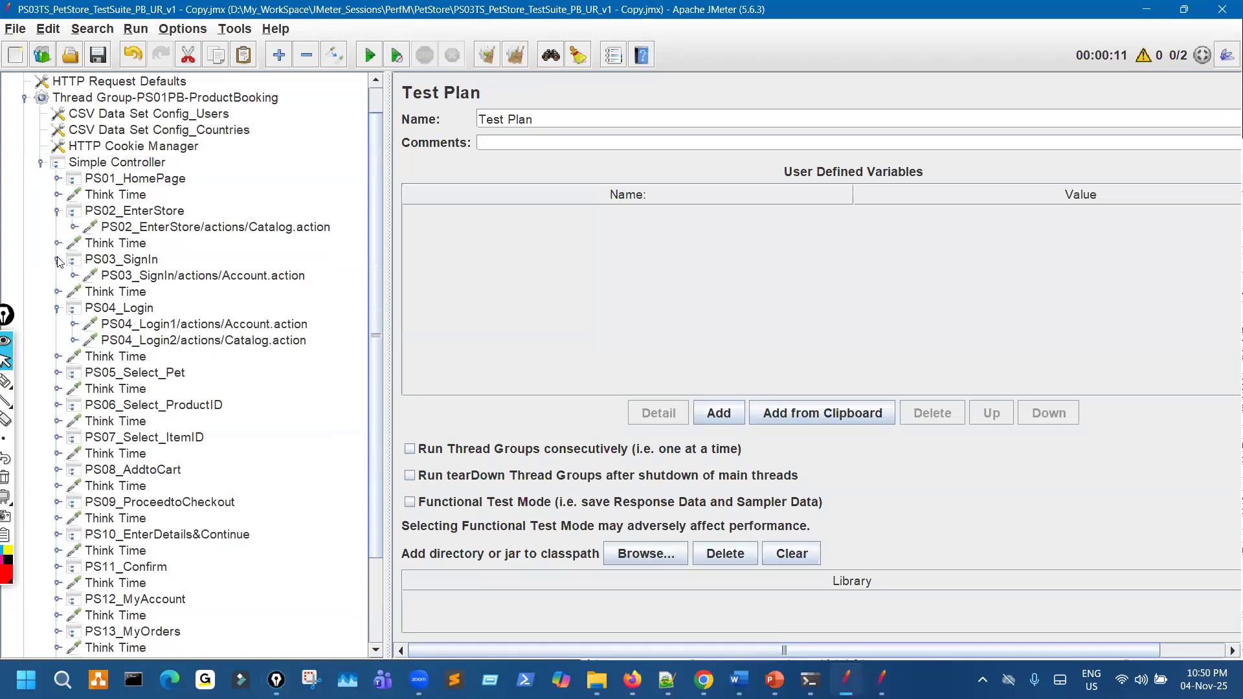
left_click(56, 210)
left_click(56, 242)
left_click(57, 276)
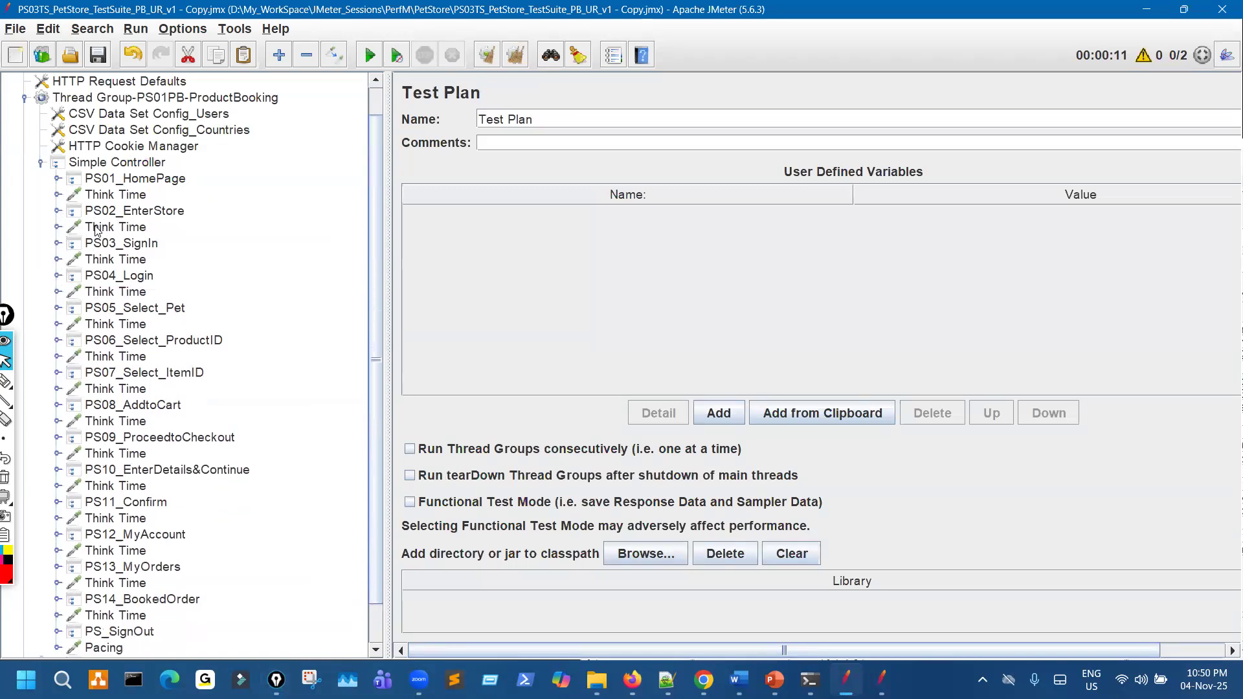
Step: Expand the first Think Time, PS01_HomePage and PS02_EnterStore to show their child elements
left_click(56, 194)
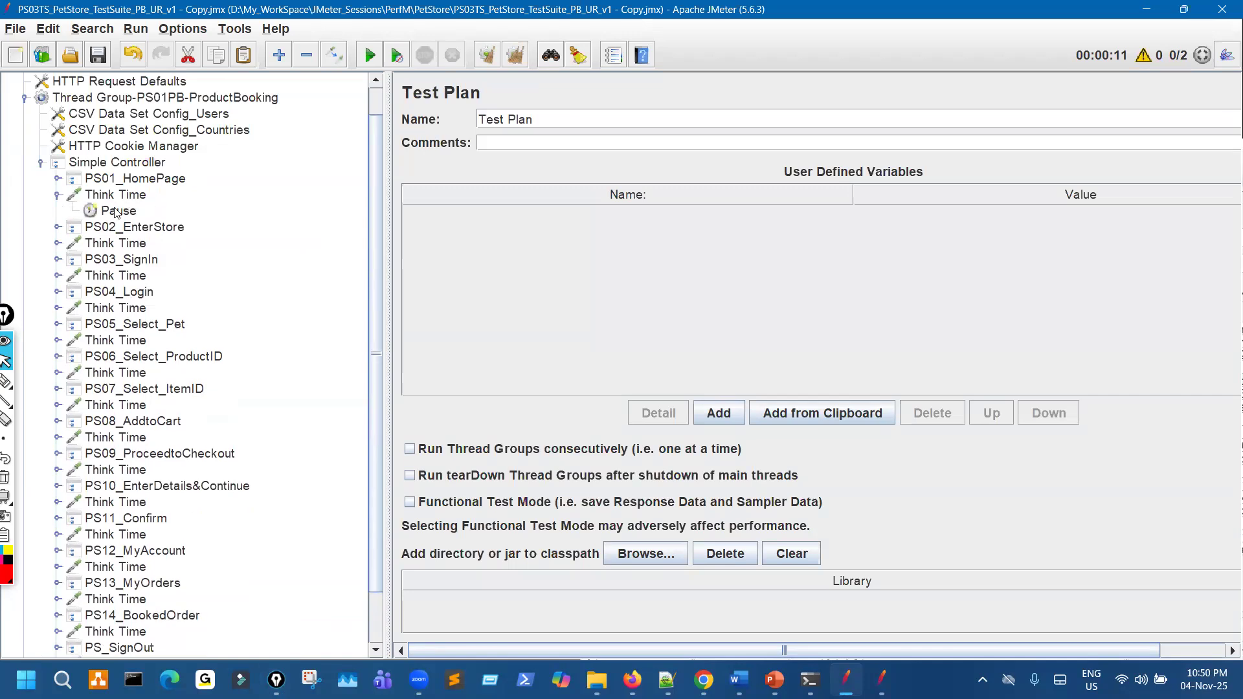
left_click(56, 178)
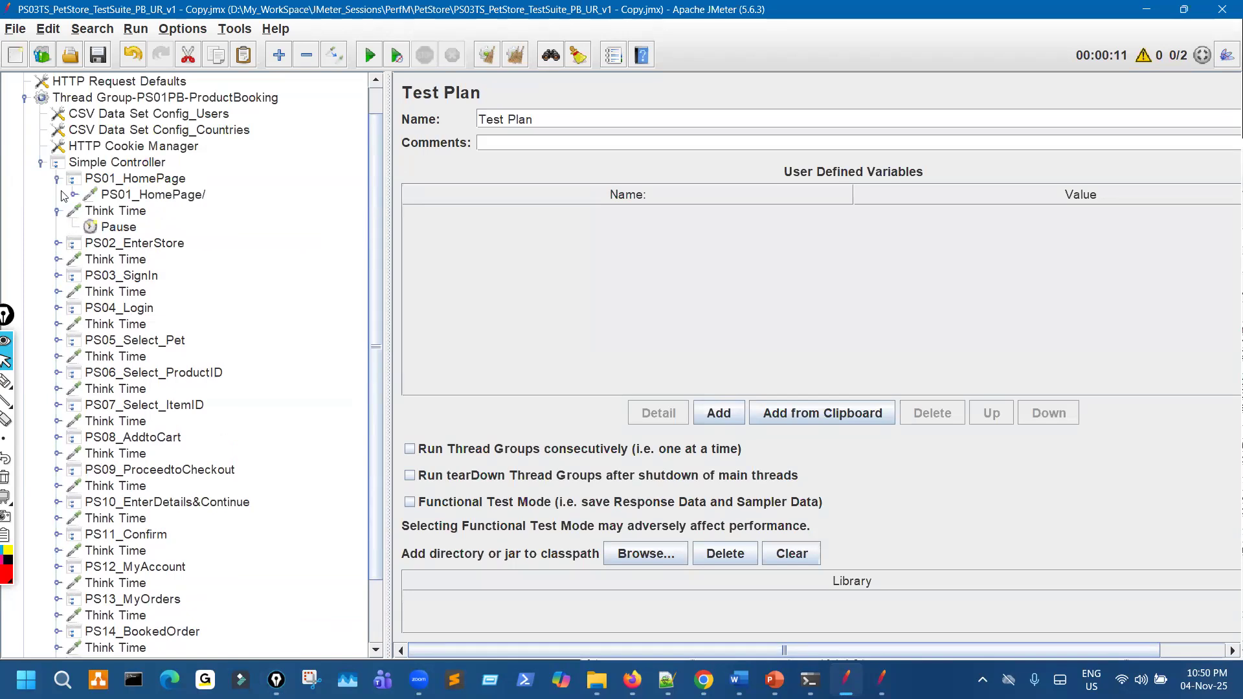
left_click(57, 243)
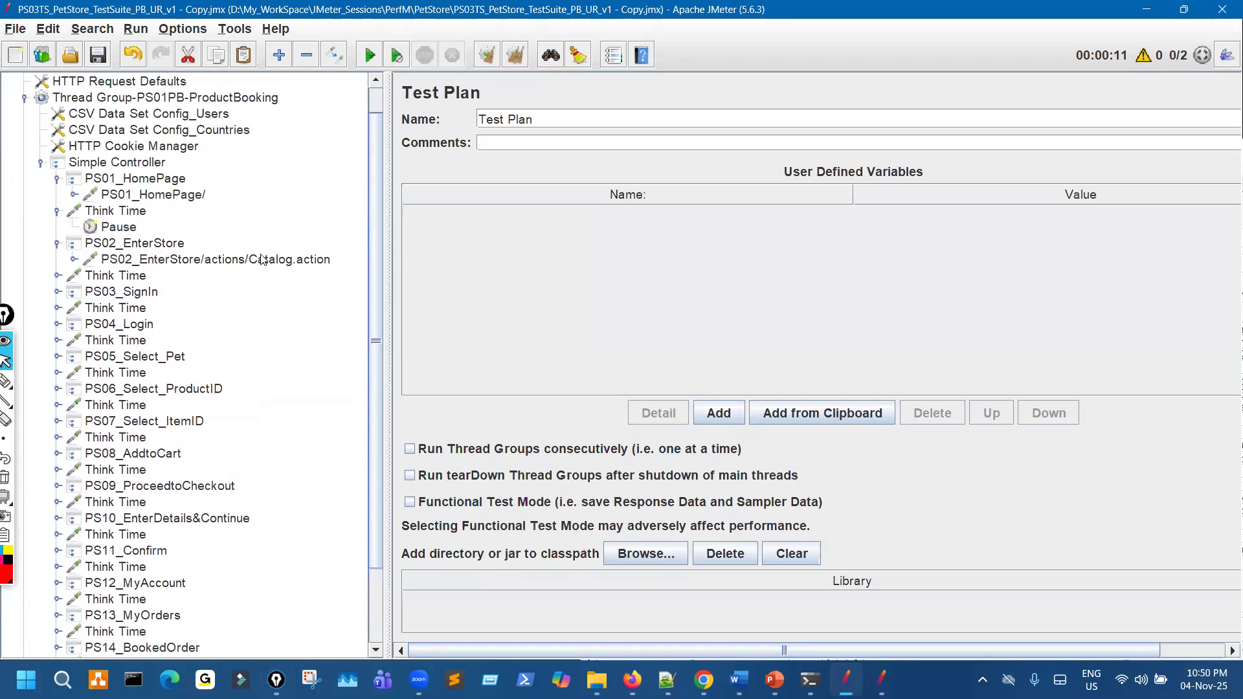
Step: Open the PS01_HomePage/ request and the first Think Time in turn, marking each with pen arrows
left_click(188, 194)
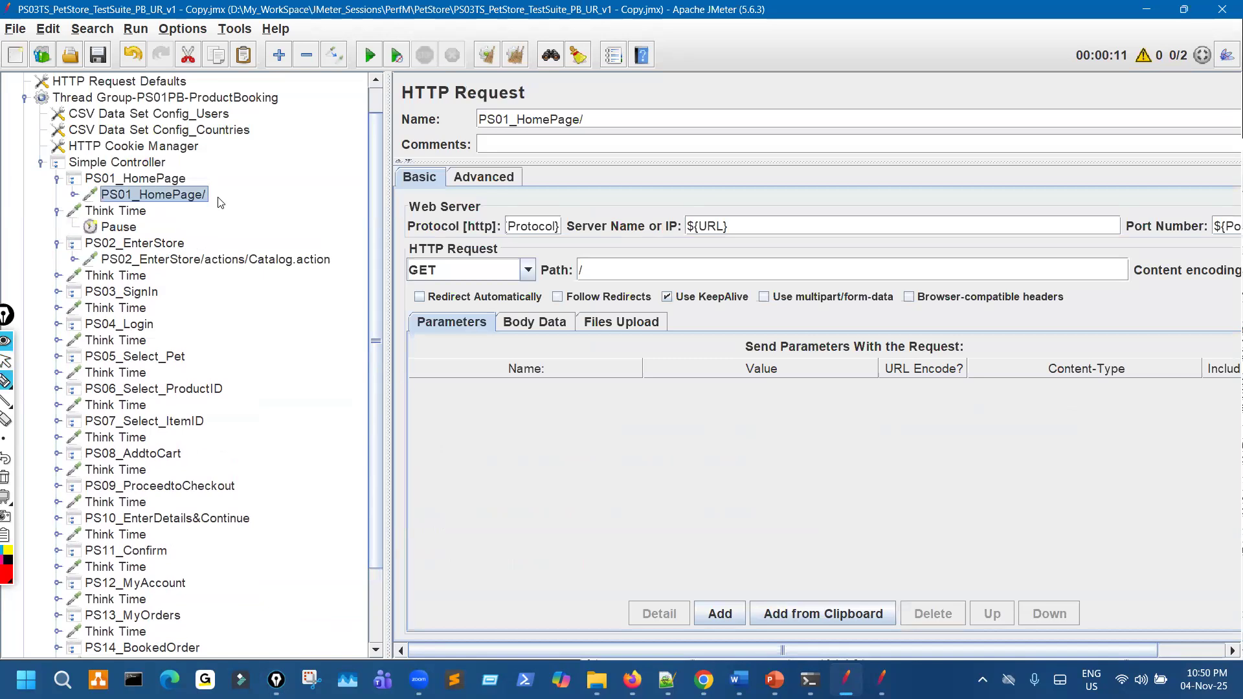
left_click_drag(264, 185, 213, 195)
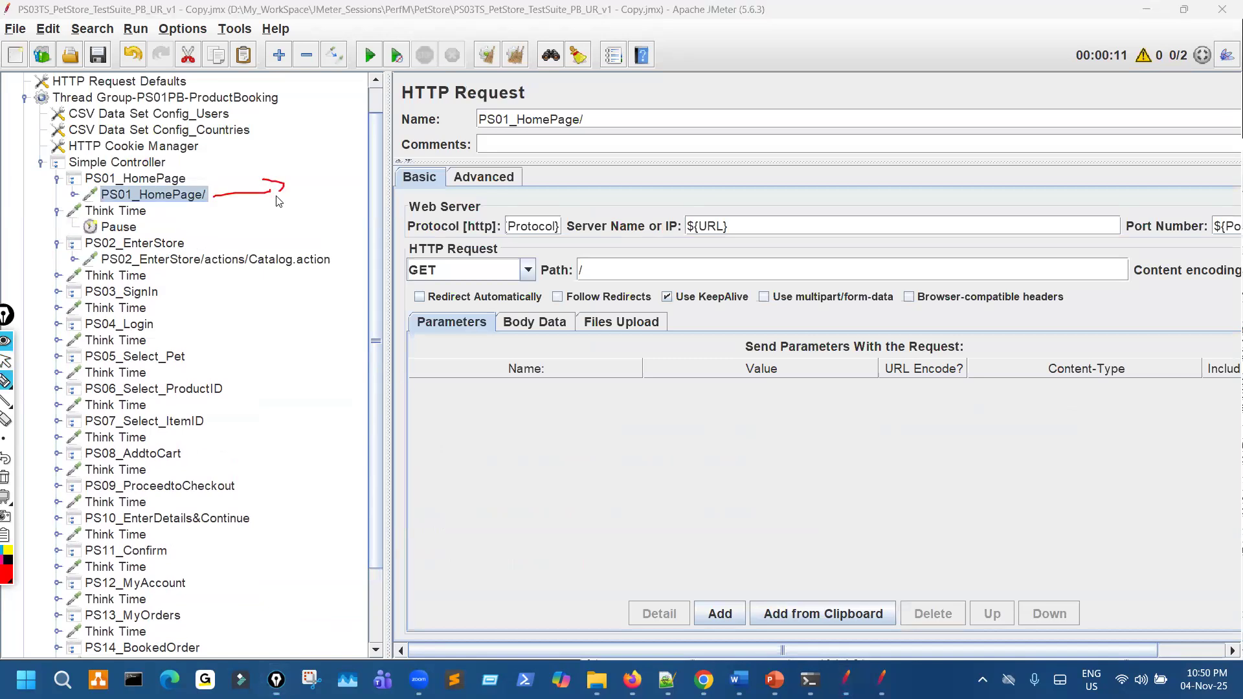
left_click(134, 212)
mouse_move(455, 112)
left_mouse_down()
mouse_move(547, 104)
mouse_move(551, 124)
left_mouse_up()
mouse_move(224, 193)
left_mouse_down()
mouse_move(303, 190)
mouse_move(336, 194)
mouse_move(302, 206)
mouse_move(459, 220)
mouse_move(440, 251)
left_mouse_up()
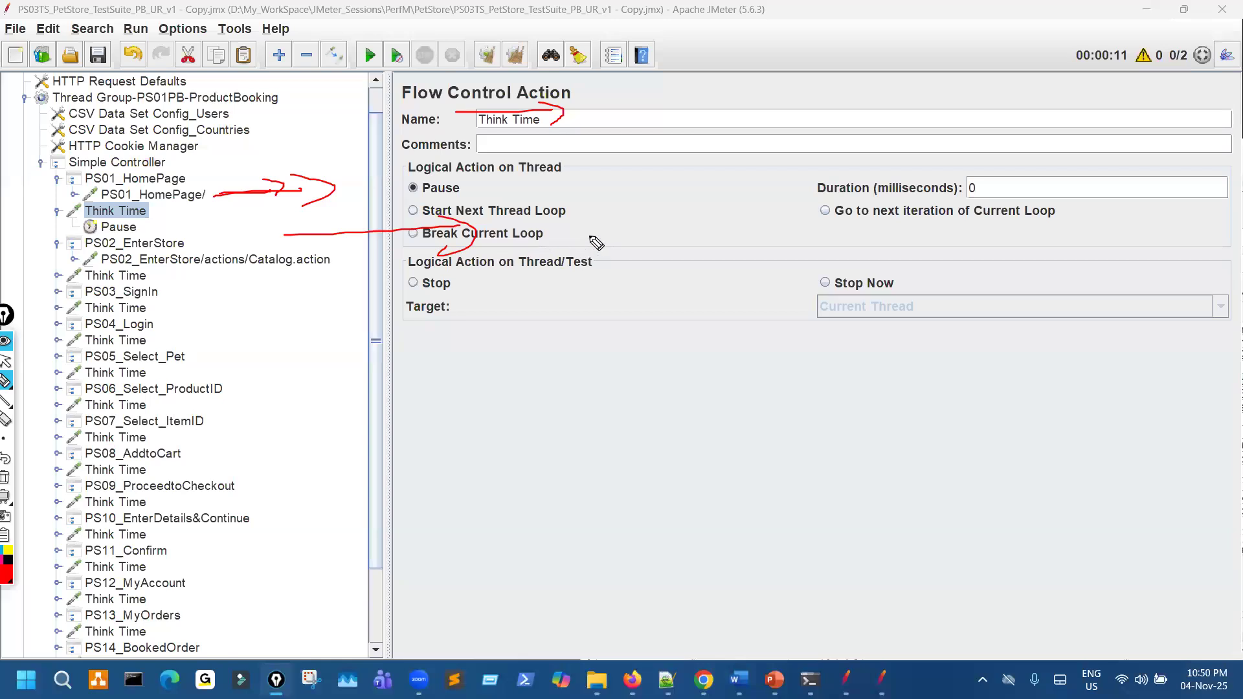
Step: Write pen notes and a cross over the Think Time's Flow Control Action settings
mouse_move(586, 235)
left_mouse_down()
mouse_move(648, 245)
mouse_move(695, 234)
left_mouse_up()
left_click_drag(763, 259, 845, 222)
left_click_drag(847, 148, 874, 201)
left_click_drag(835, 208, 900, 169)
mouse_move(987, 143)
left_mouse_down()
mouse_move(1036, 176)
mouse_move(1081, 169)
left_mouse_up()
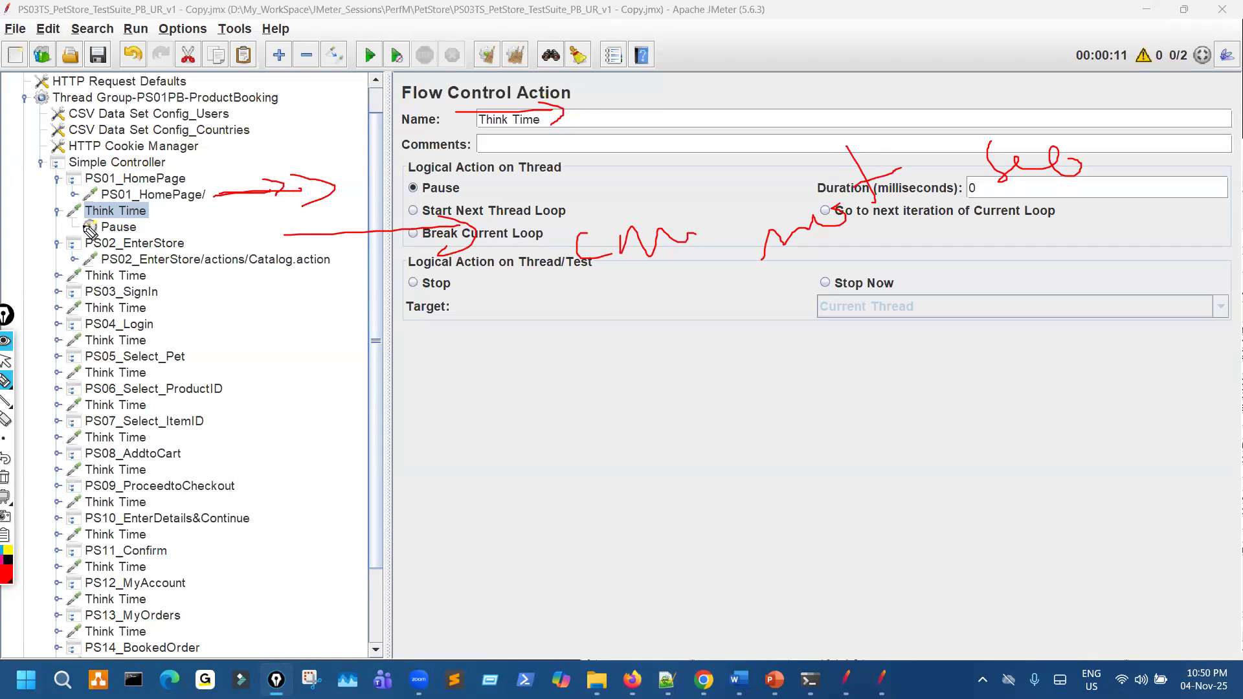
Step: Mark the Pause timer under the first Think Time, open its Uniform Random Timer settings and leave pen mode
mouse_move(88, 223)
left_mouse_down()
mouse_move(82, 232)
mouse_move(103, 227)
left_mouse_up()
key("Down")
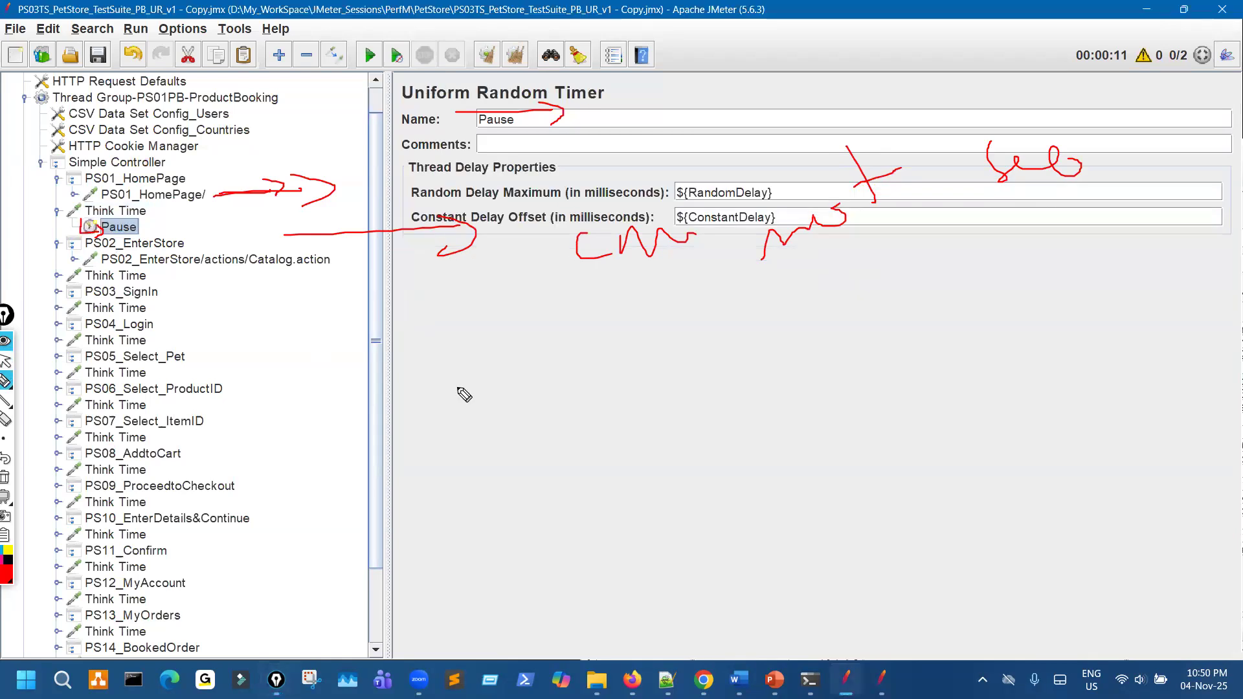
key("Escape")
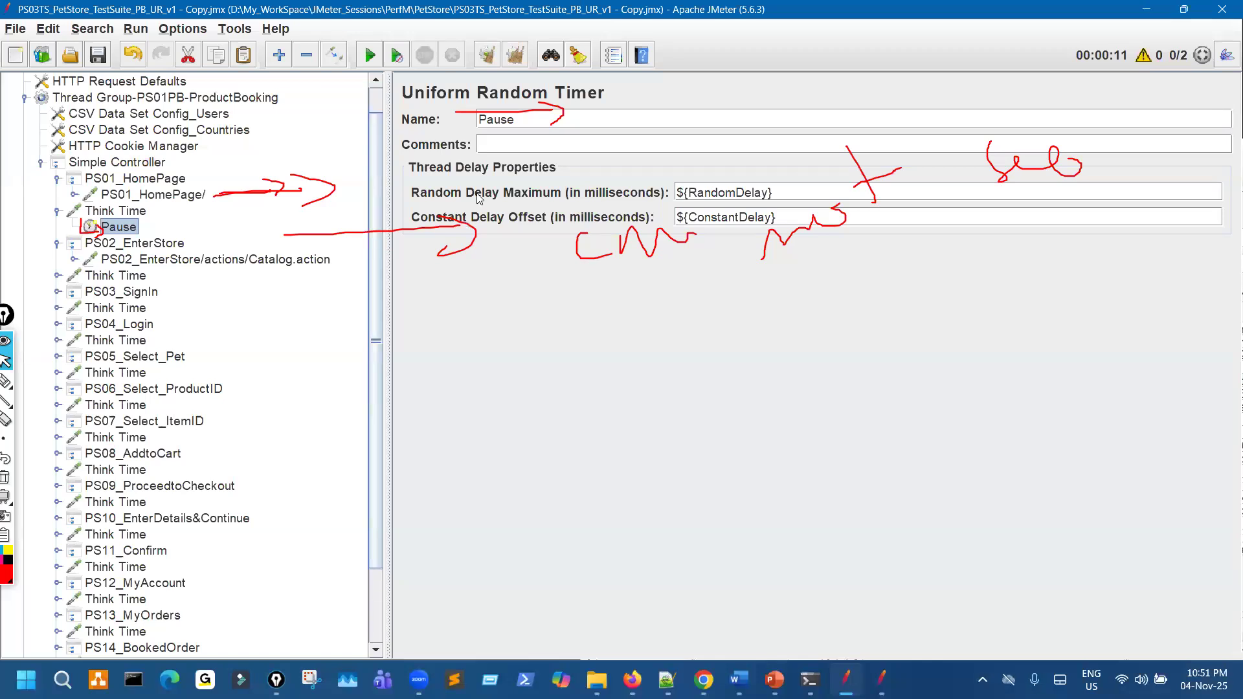
Step: Toggle Bluetooth in the Windows quick settings, and return to the test plan
left_click(1141, 679)
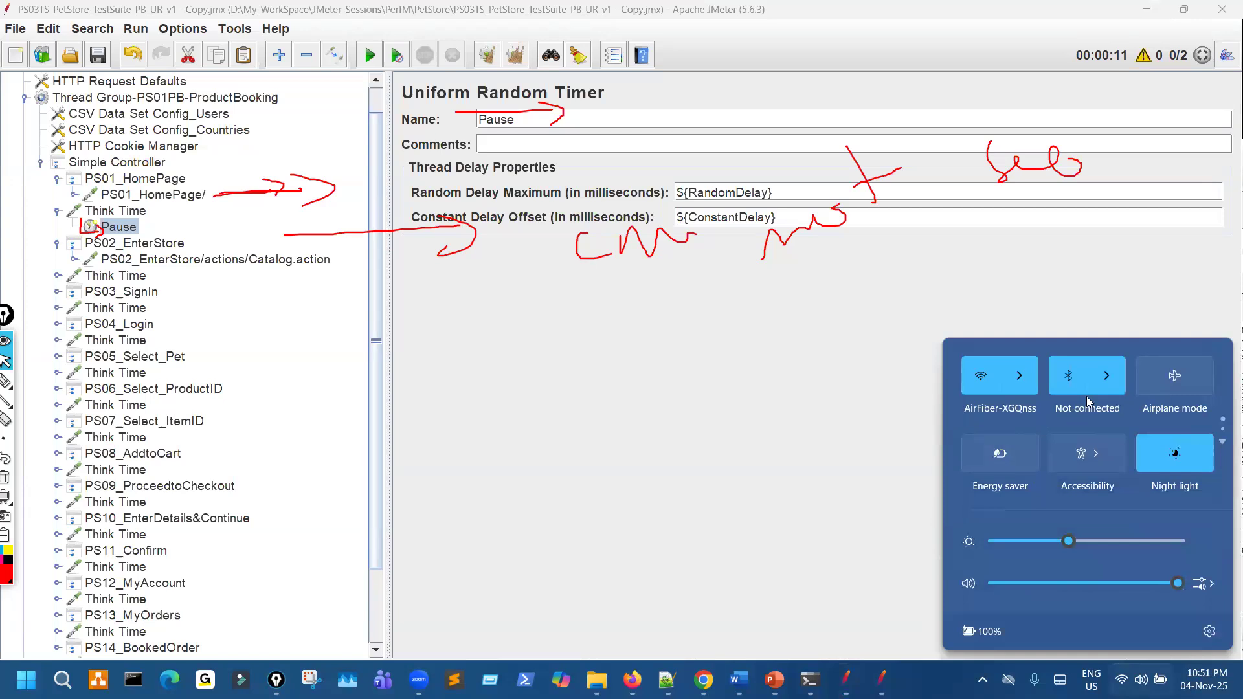
left_click(1107, 382)
left_click(1202, 345)
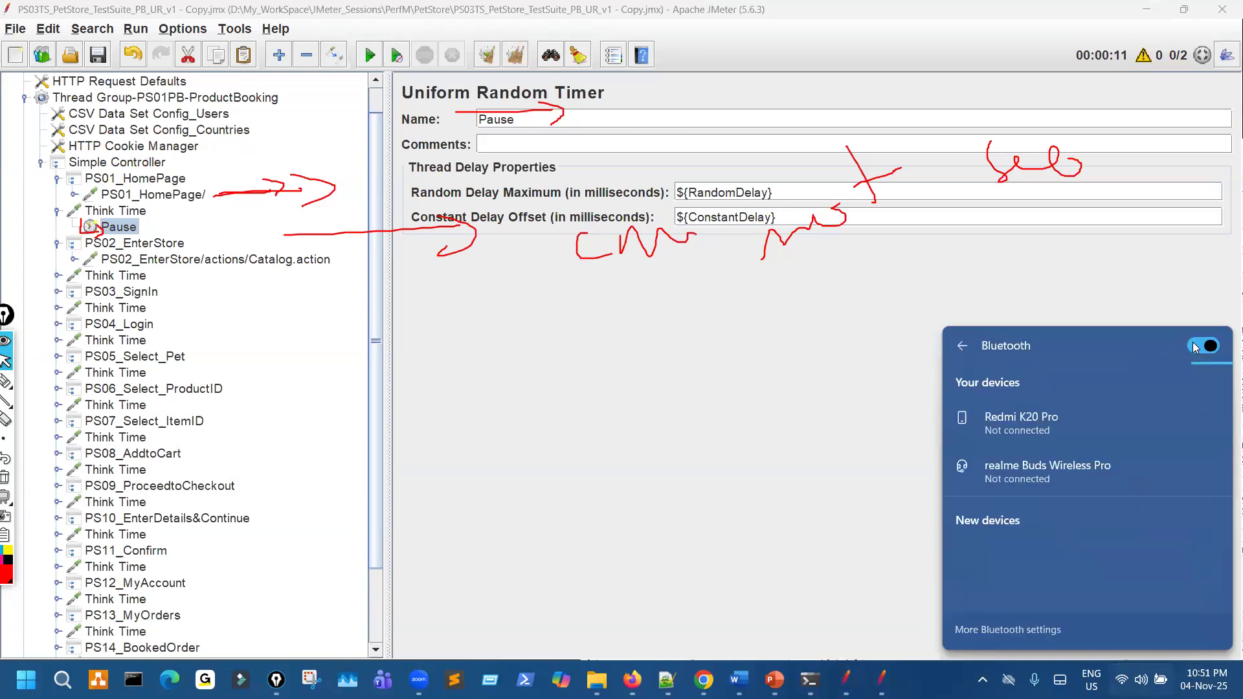
left_click(408, 467)
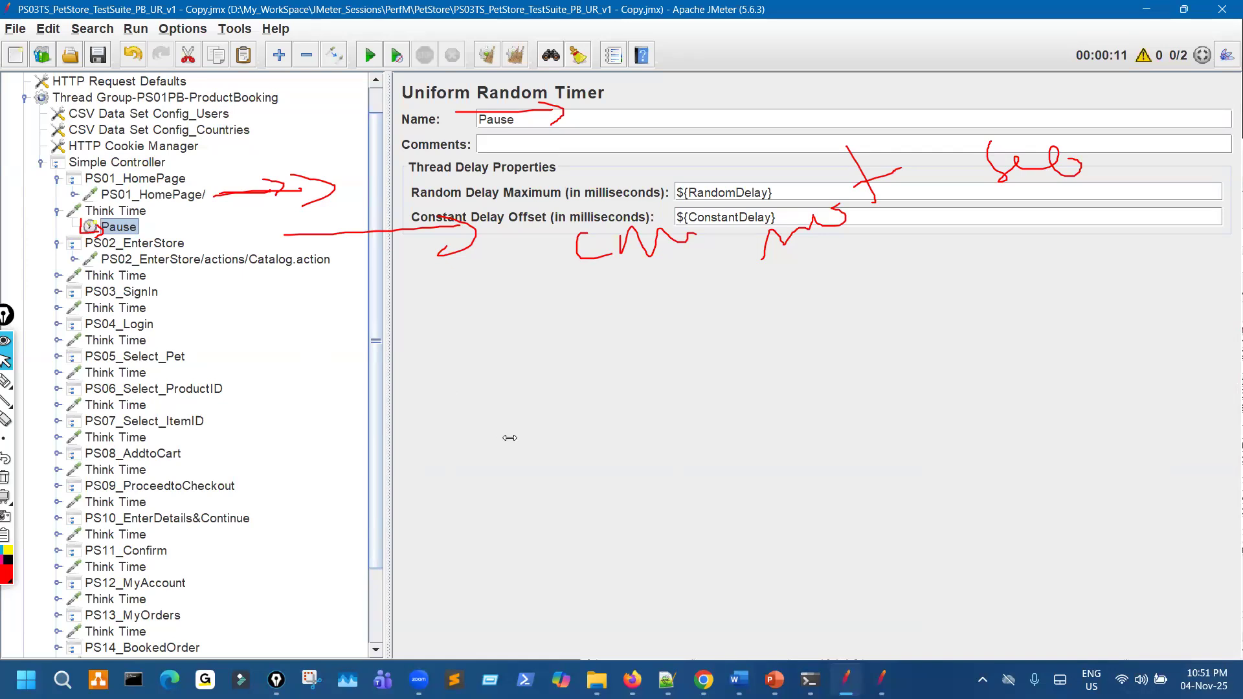
Step: Clear the ink, open the first Think Time, and draw arrows beside the PS01_HomePage/ request, the Think Time and its name
key("ctrl+shift+7")
key("ctrl+shift+3")
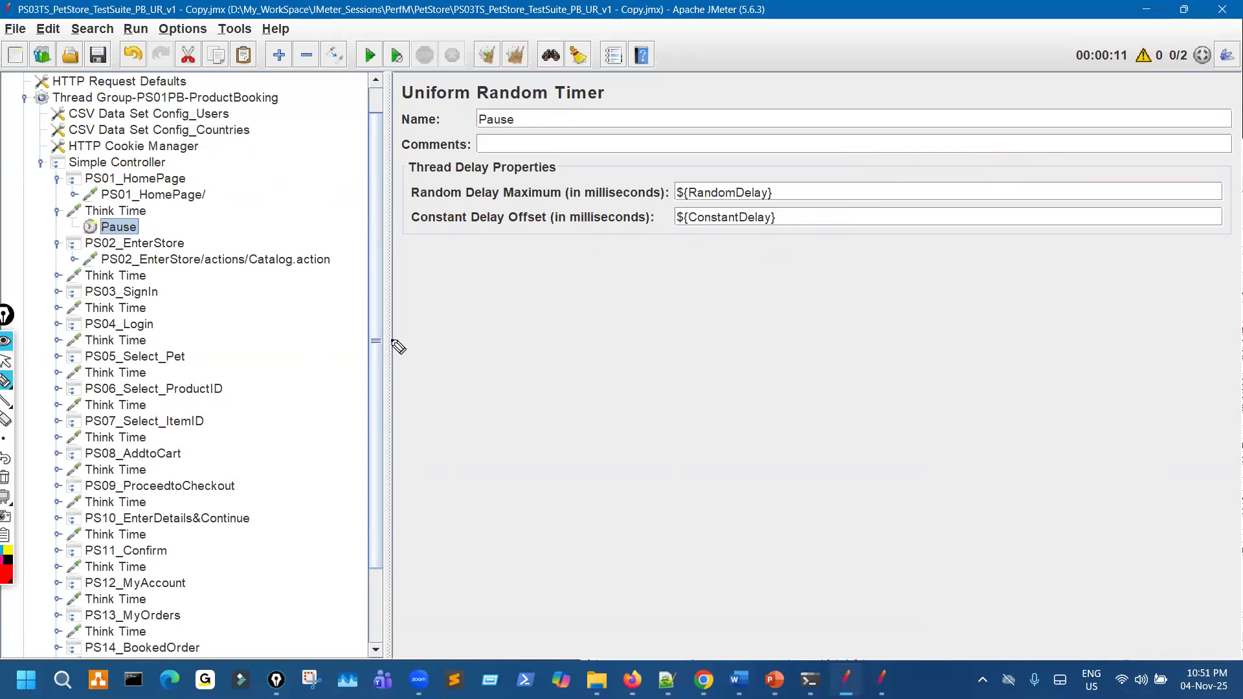
left_click_drag(214, 191, 313, 193)
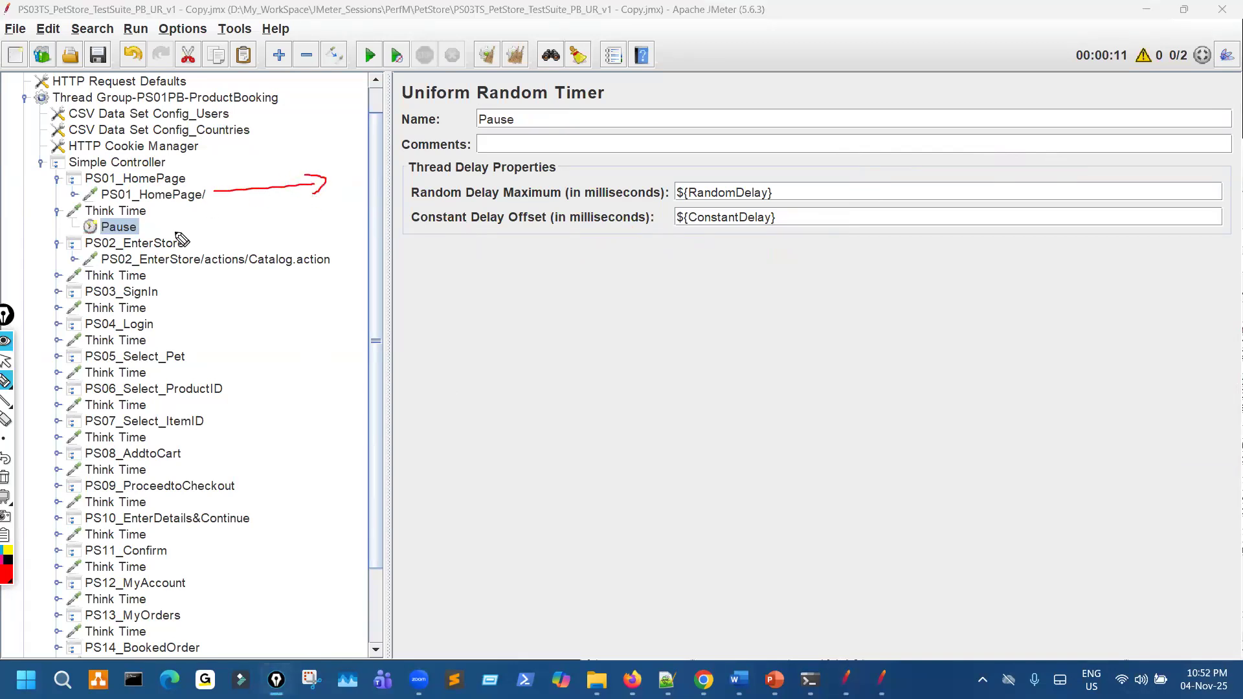
left_click(132, 211)
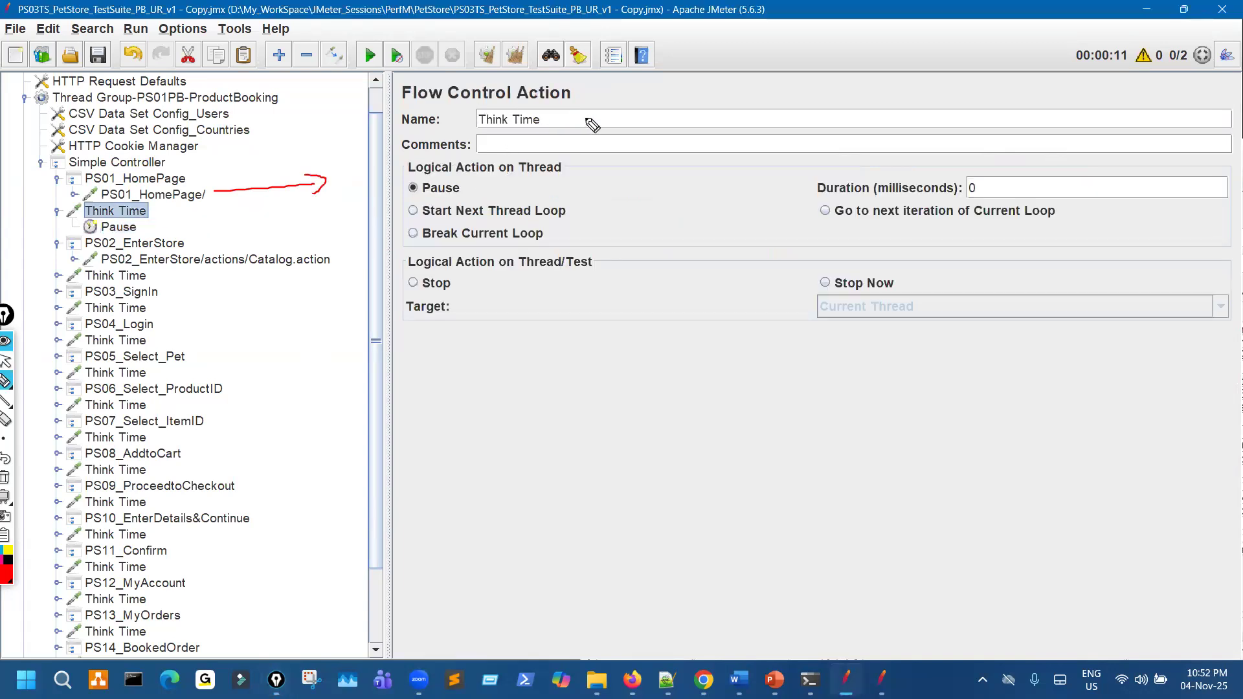
left_click_drag(480, 120, 585, 119)
left_click_drag(566, 103, 590, 128)
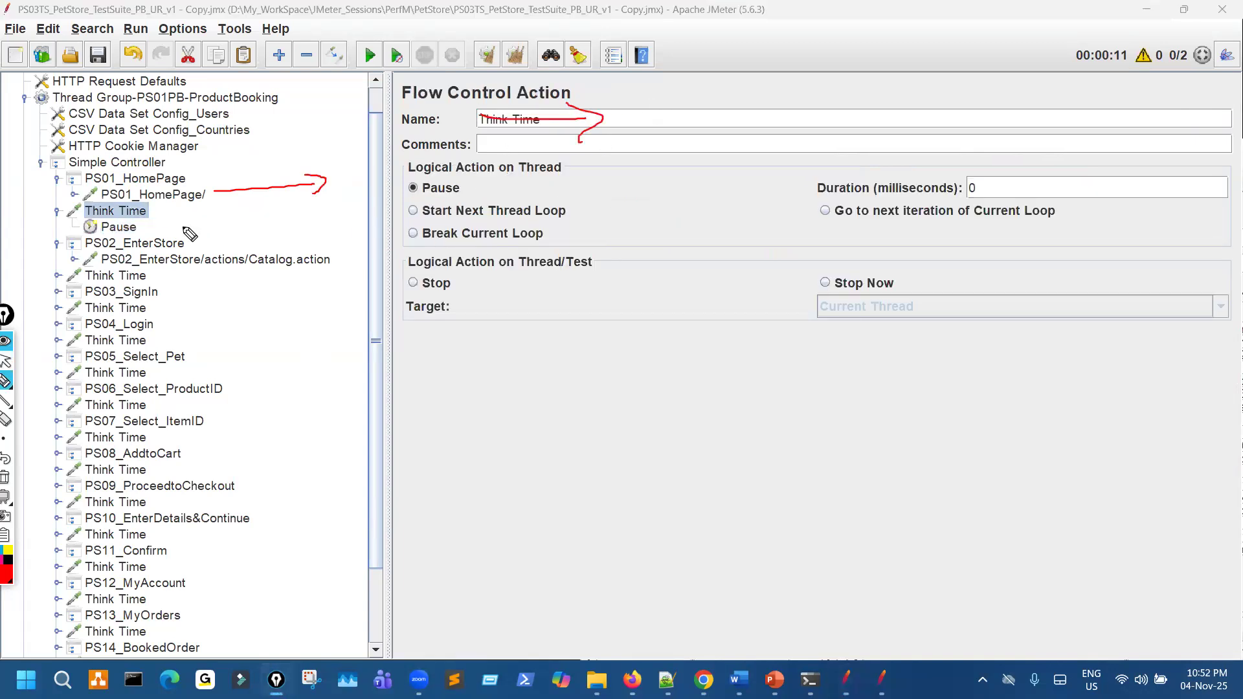
left_click_drag(158, 219, 256, 218)
mouse_move(244, 209)
left_mouse_down()
mouse_move(279, 214)
mouse_move(253, 236)
mouse_move(352, 228)
left_mouse_up()
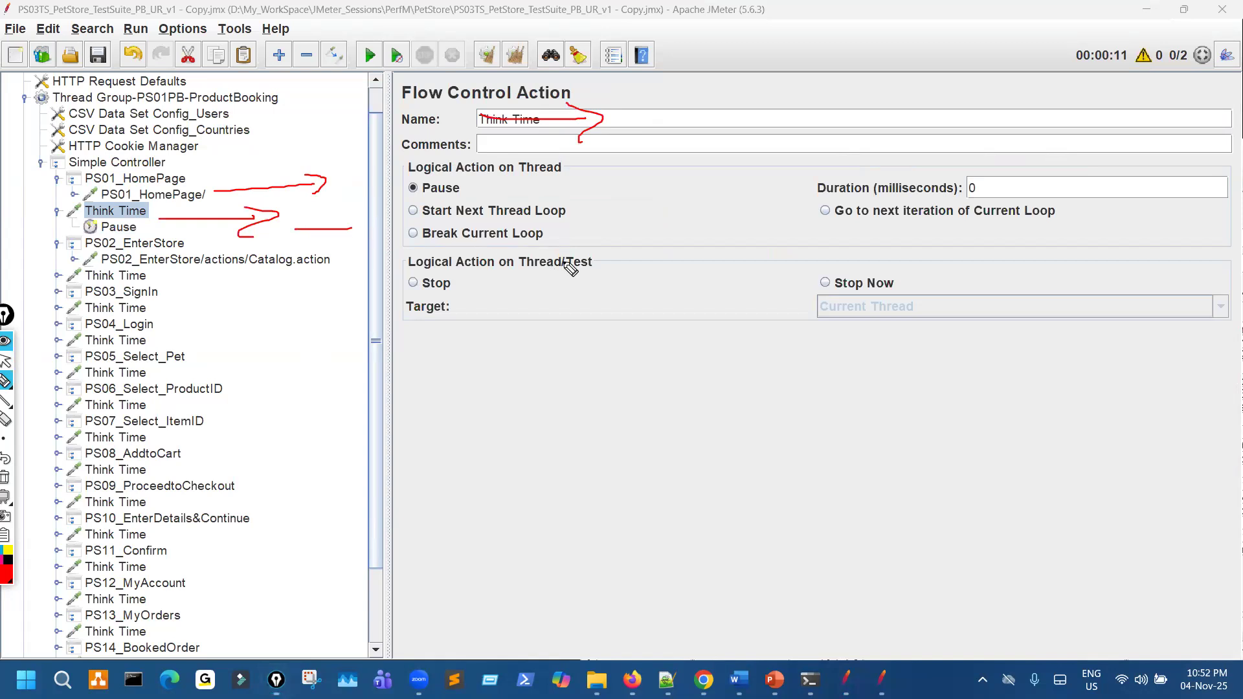
Step: Write the pen note "not shown up in result" across the first Think Time's Flow Control Action settings
mouse_move(586, 249)
left_mouse_down()
mouse_move(612, 259)
mouse_move(664, 223)
mouse_move(698, 230)
mouse_move(693, 219)
left_mouse_up()
mouse_move(686, 172)
left_mouse_down()
mouse_move(729, 227)
mouse_move(740, 199)
left_mouse_up()
mouse_move(840, 157)
left_mouse_down()
mouse_move(889, 194)
mouse_move(979, 191)
left_mouse_up()
mouse_move(984, 157)
left_mouse_down()
mouse_move(1025, 172)
mouse_move(1109, 138)
left_mouse_up()
left_click_drag(1131, 108, 1162, 177)
left_click_drag(1150, 122, 1151, 136)
left_click_drag(1074, 202, 1085, 244)
left_click_drag(1104, 241, 1129, 221)
mouse_move(1052, 378)
left_mouse_down()
mouse_move(1041, 347)
mouse_move(1154, 331)
mouse_move(1165, 280)
left_mouse_up()
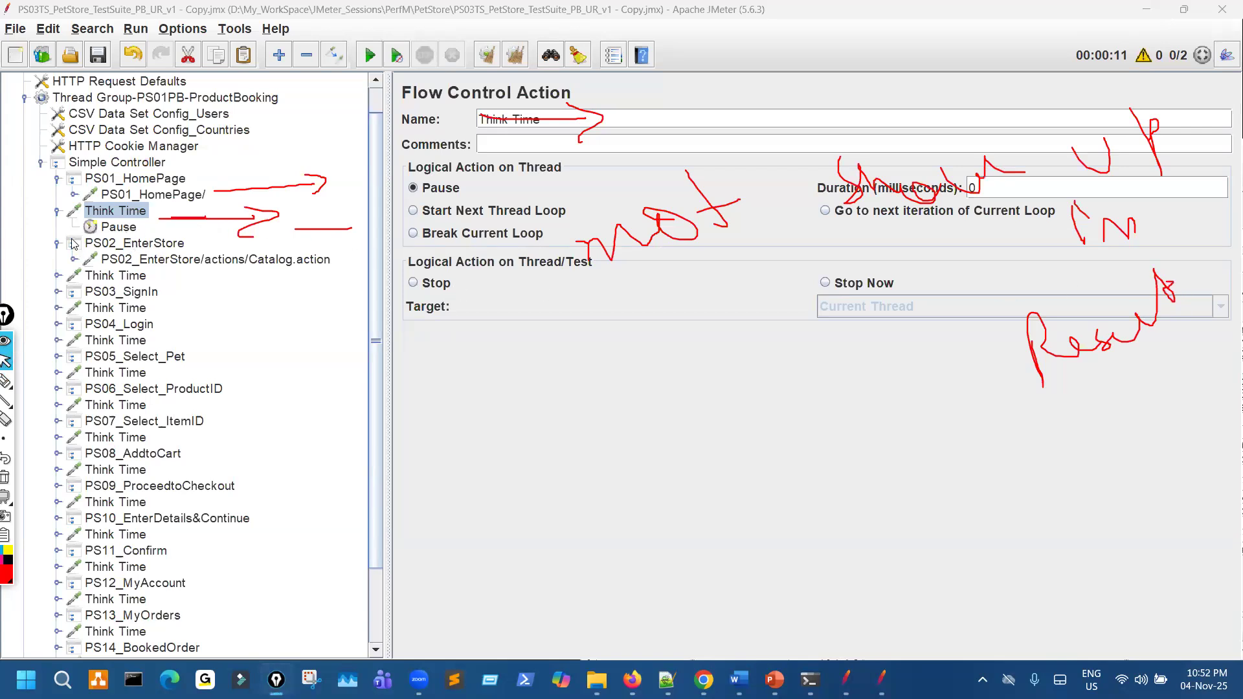
Step: Circle the first Think Time's Pause timer, open it to ring its delay variables, and return to the Think Time
left_click_drag(71, 220, 91, 235)
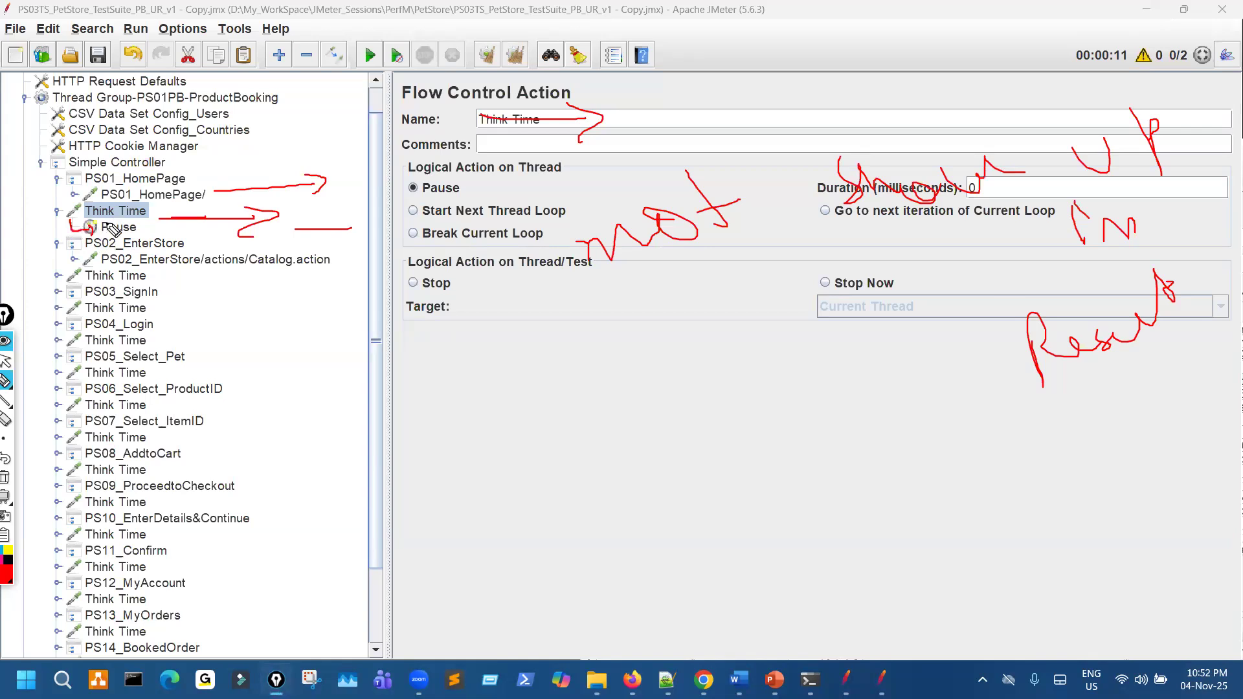
mouse_move(97, 208)
left_mouse_down()
mouse_move(94, 236)
mouse_move(136, 237)
mouse_move(166, 209)
left_mouse_up()
key("ctrl+shift+2")
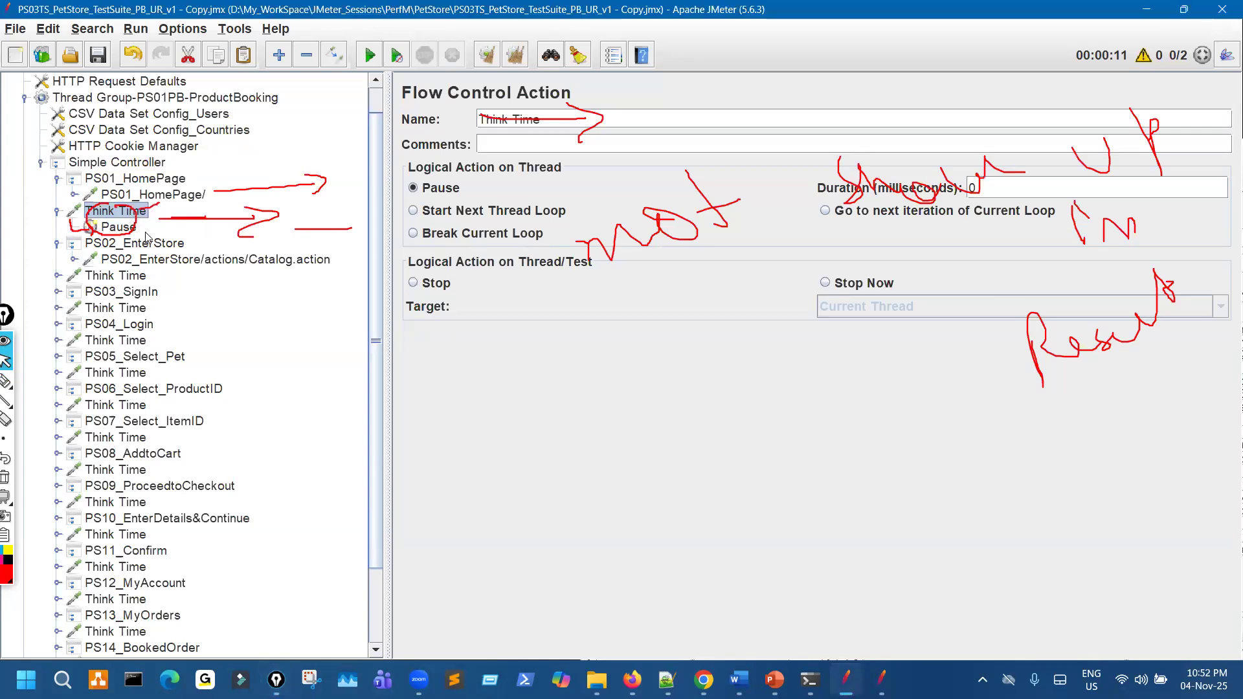
left_click(129, 228)
key("ctrl+shift+1")
mouse_move(784, 194)
left_mouse_down()
mouse_move(739, 246)
mouse_move(754, 186)
left_mouse_up()
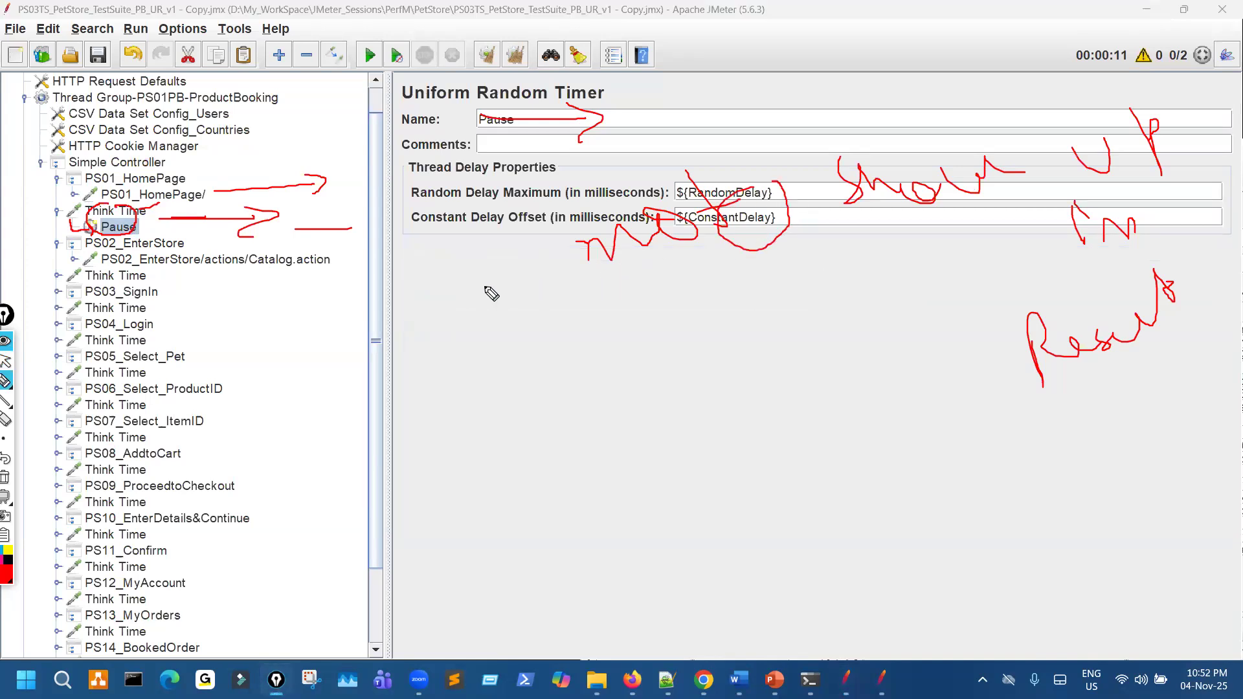
key("ctrl+shift+1")
key("Up")
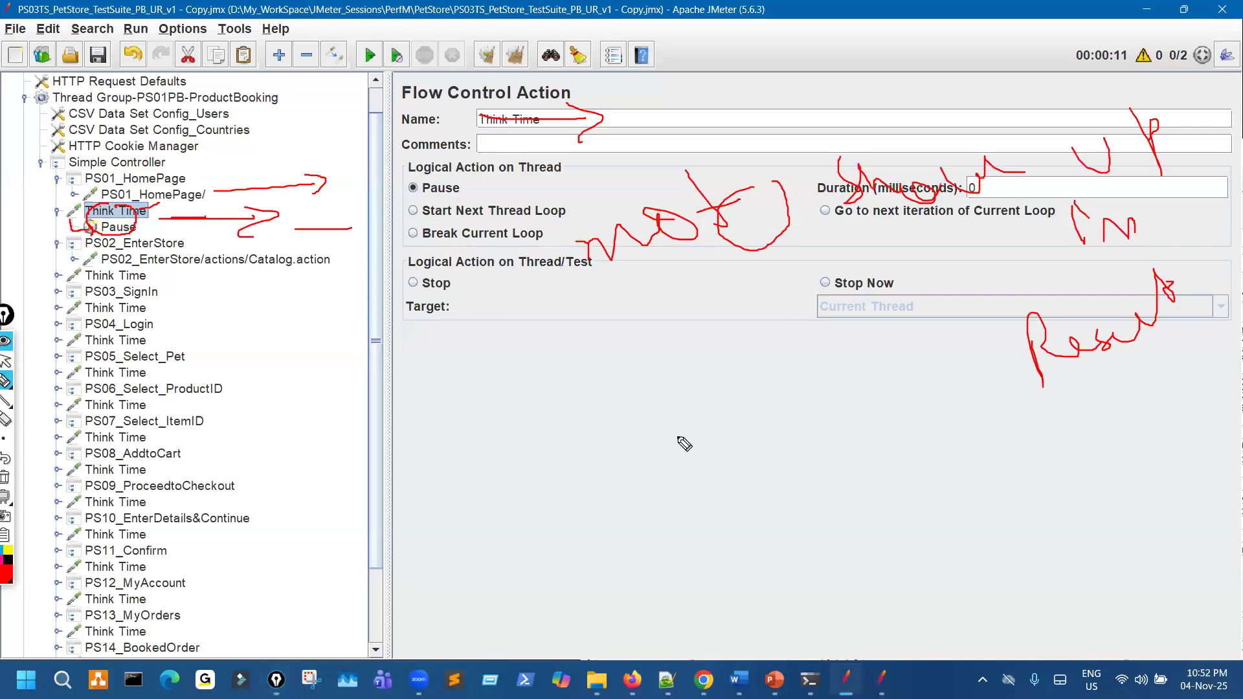
Step: Write an "8 sec" pen note below the Flow Control Action settings with an arrow above it and underline strokes
key("ctrl+shift+1")
mouse_move(734, 420)
left_mouse_down()
mouse_move(747, 447)
mouse_move(831, 420)
left_mouse_up()
left_click_drag(775, 459, 822, 443)
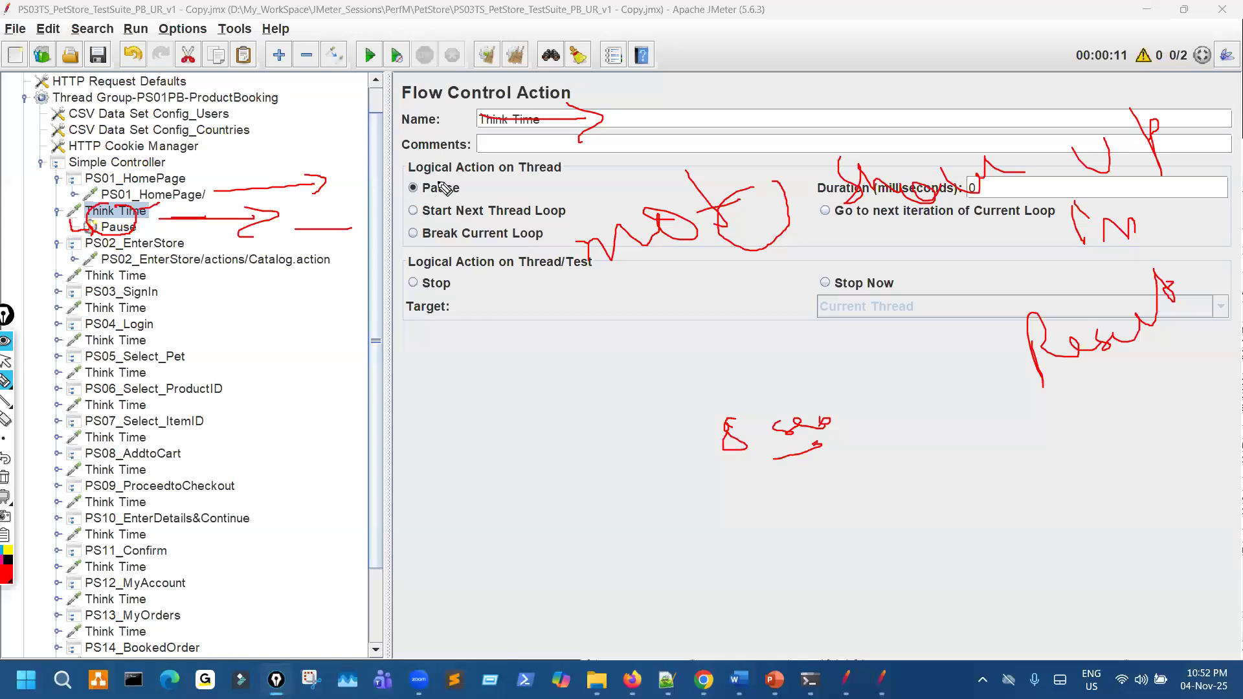
left_click_drag(567, 109, 620, 102)
left_click_drag(605, 402, 788, 396)
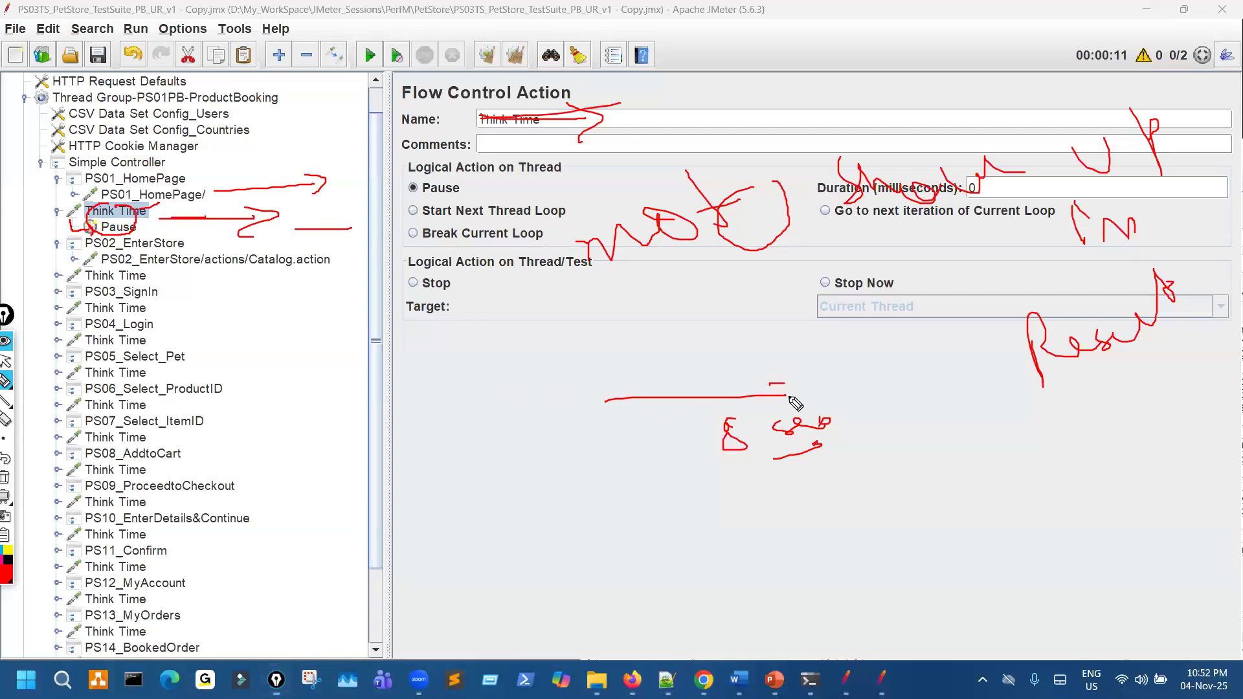
left_click_drag(840, 261, 950, 258)
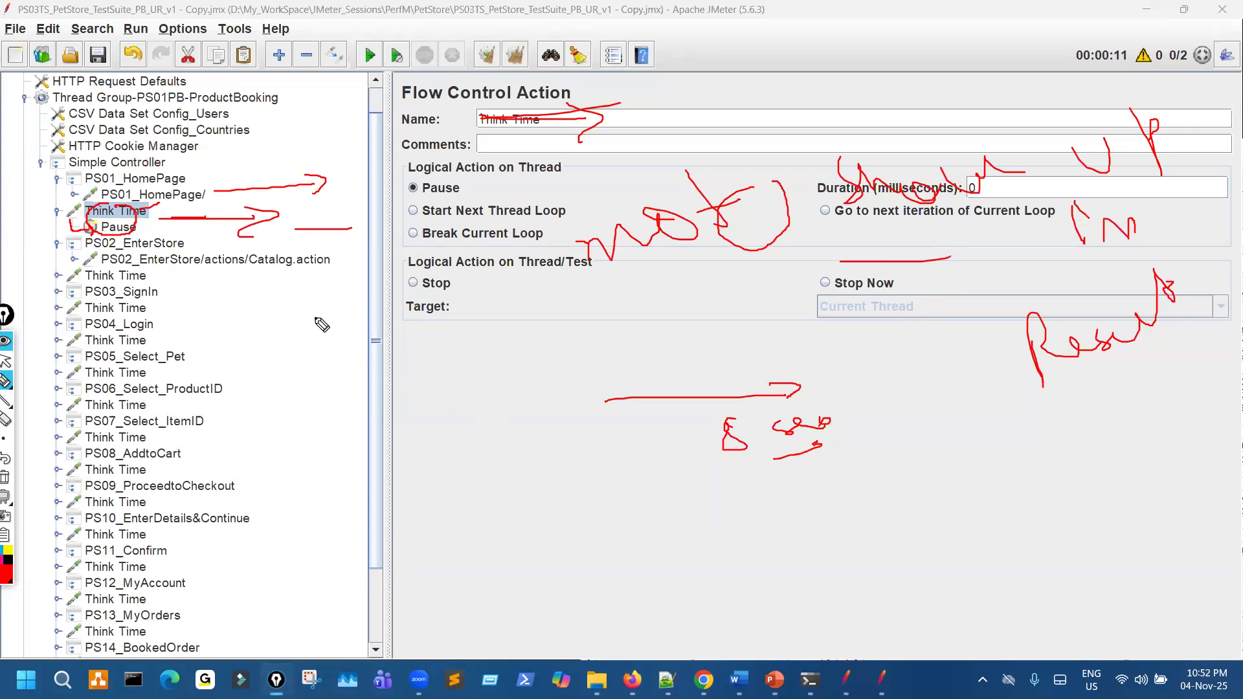
Step: Replace the ink with an arrow from the Catalog.action request, clear it, and expand and open the Think Time following PS02_EnterStore
key("ctrl+shift+c")
left_click_drag(355, 272, 405, 283)
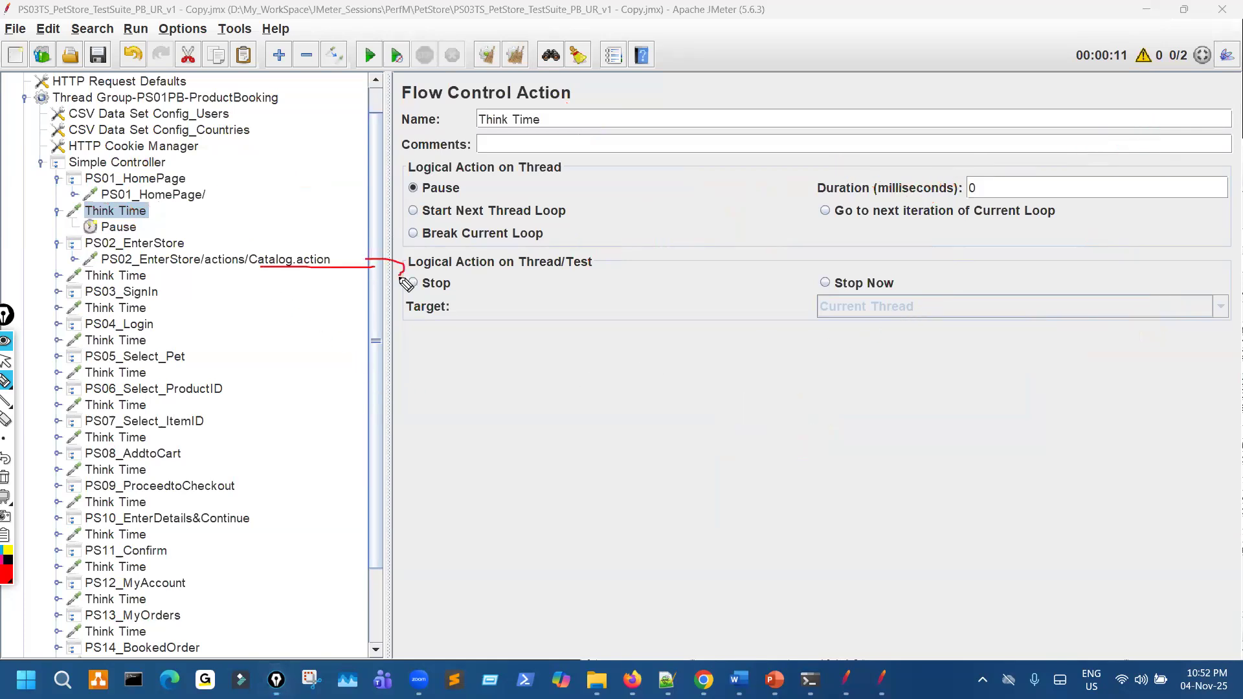
key("ctrl+shift+c")
left_click(58, 276)
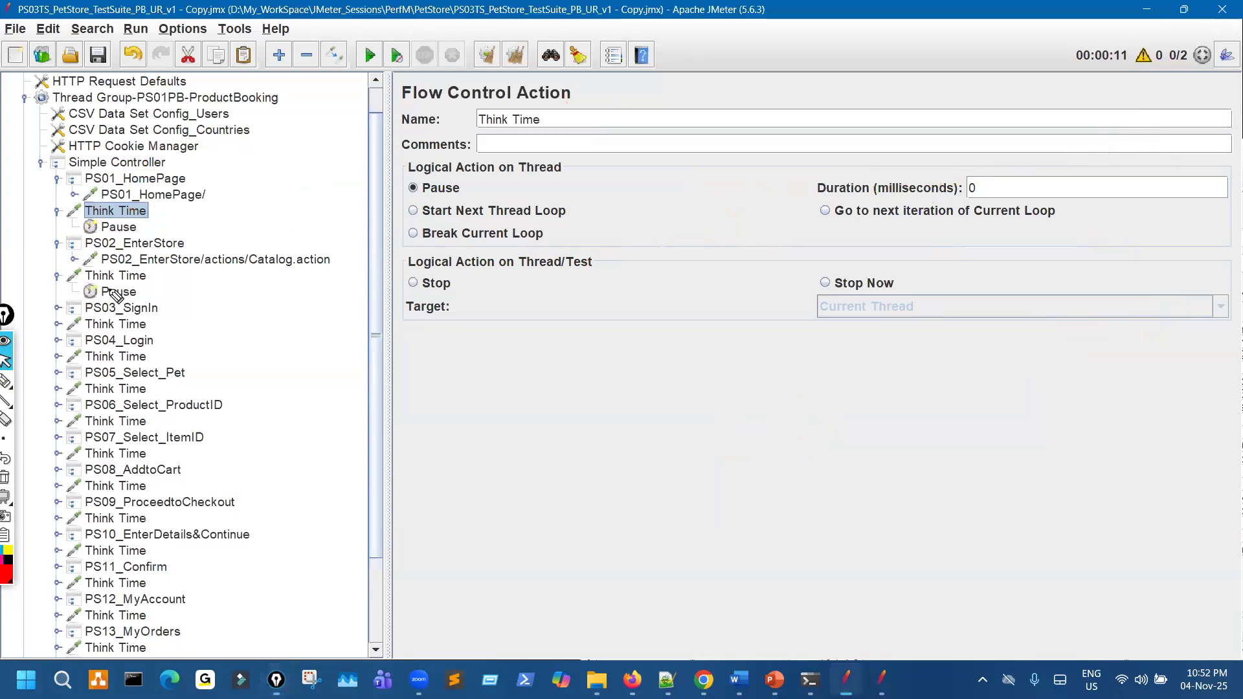
left_click(116, 276)
key("ctrl+shift+3")
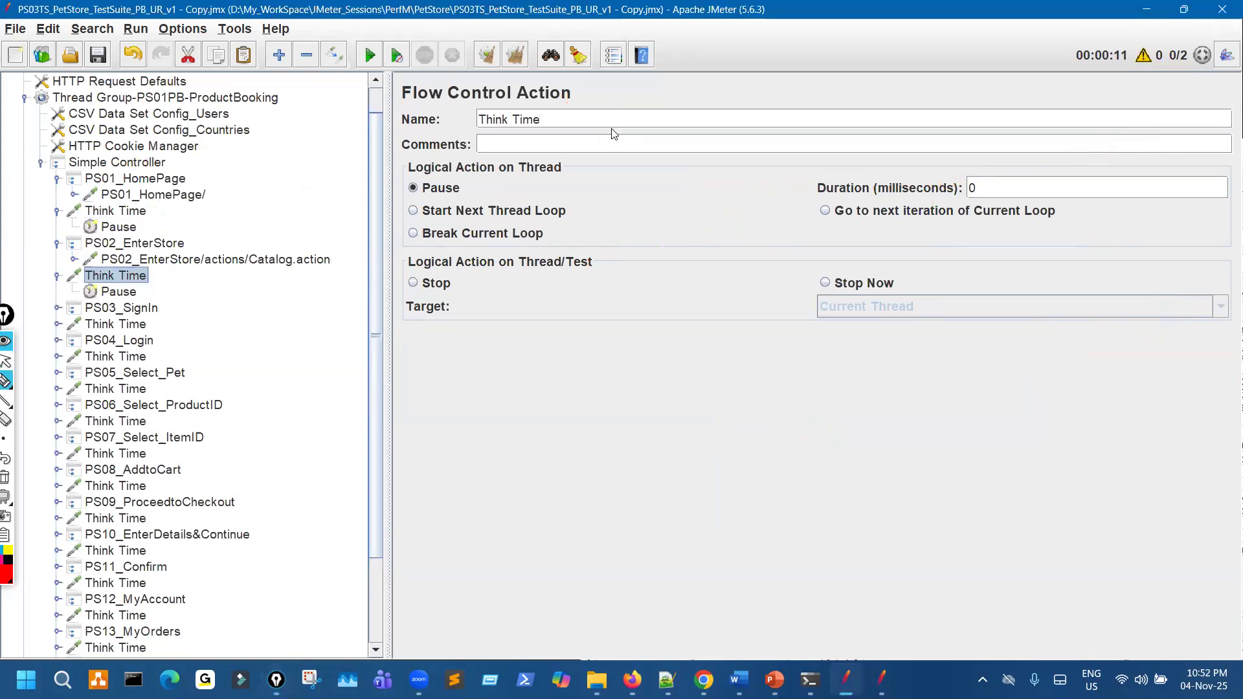
Step: Draw an arrow under the second Think Time's name, circle its Pause timer, and add strokes beside the PS01 and PS02 elements
left_click_drag(470, 135, 614, 135)
left_click_drag(596, 125, 623, 163)
key("ctrl+shift+2")
key("ctrl+shift+3")
mouse_move(71, 285)
left_mouse_down()
mouse_move(87, 273)
mouse_move(119, 311)
mouse_move(132, 285)
mouse_move(163, 279)
mouse_move(249, 150)
left_mouse_up()
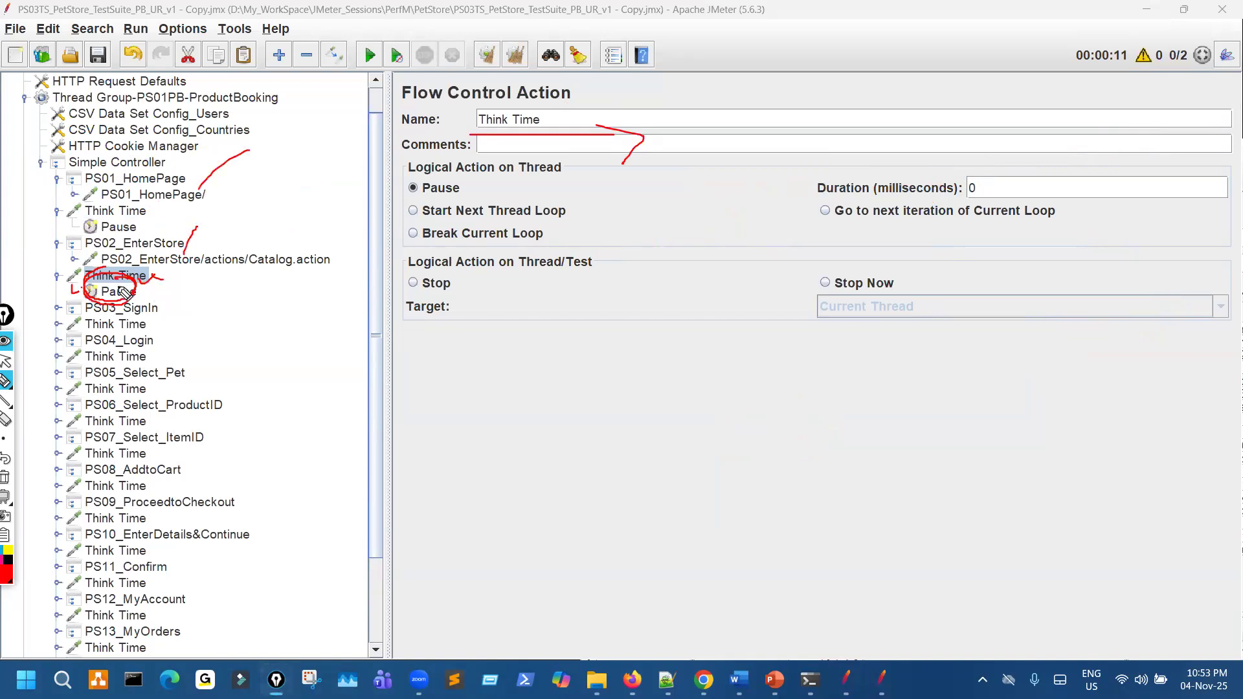
Step: Clear the ink, mark the second Pause timer again, and redraw the arrow under the Think Time's name
key("ctrl+shift+e")
mouse_move(111, 286)
left_mouse_down()
mouse_move(123, 274)
mouse_move(136, 295)
left_mouse_up()
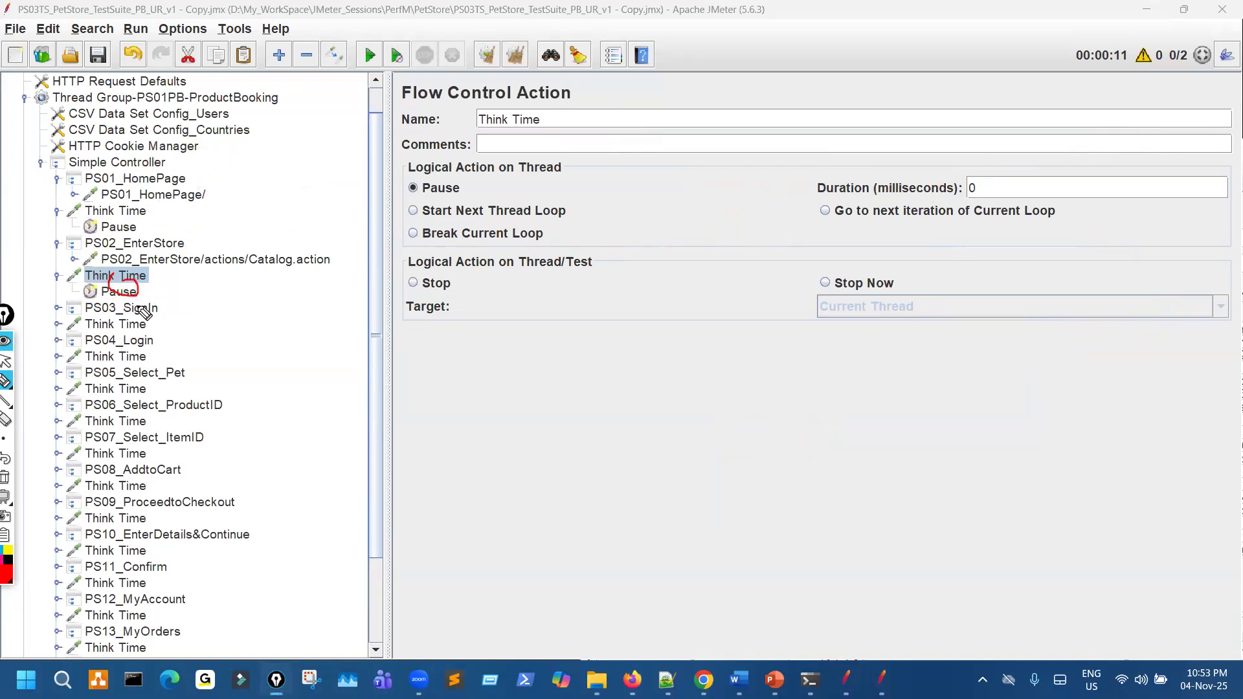
key("ctrl+shift+1")
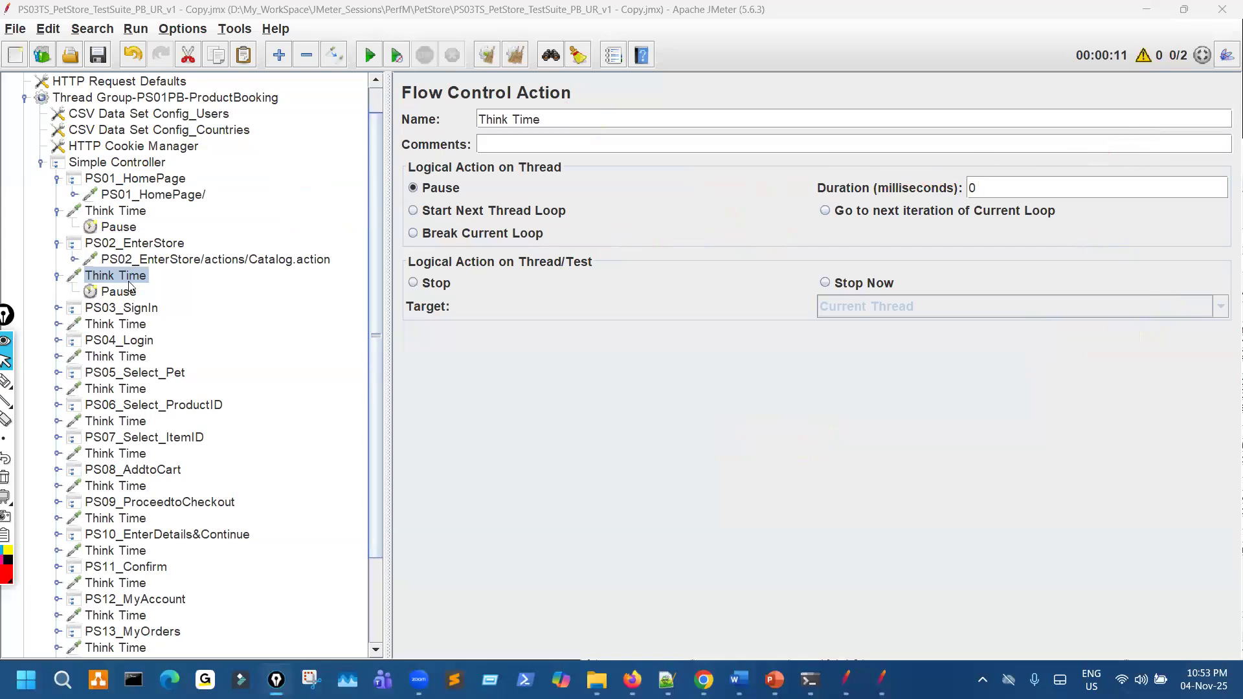
key("ctrl+shift+3")
left_click_drag(414, 135, 565, 131)
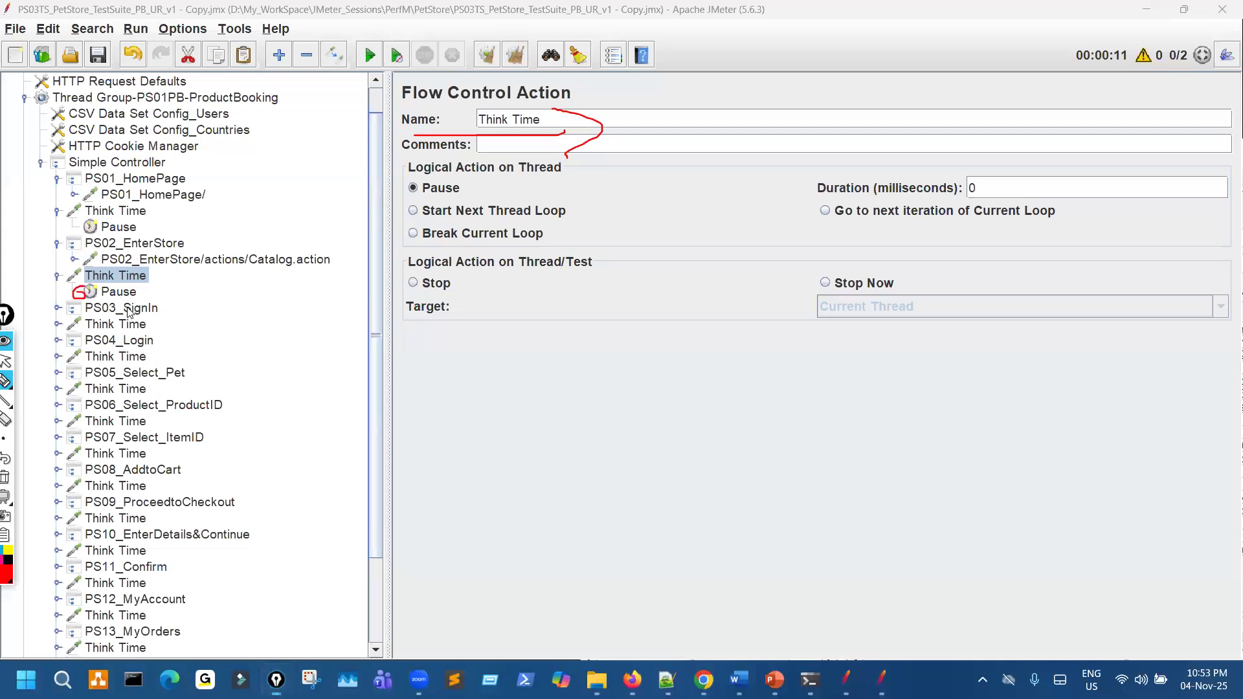
Step: Open the second Think Time's Pause timer, circle its delay variables, write "7 sec" below them, and leave pen mode
key("Down")
key("ctrl+shift+3")
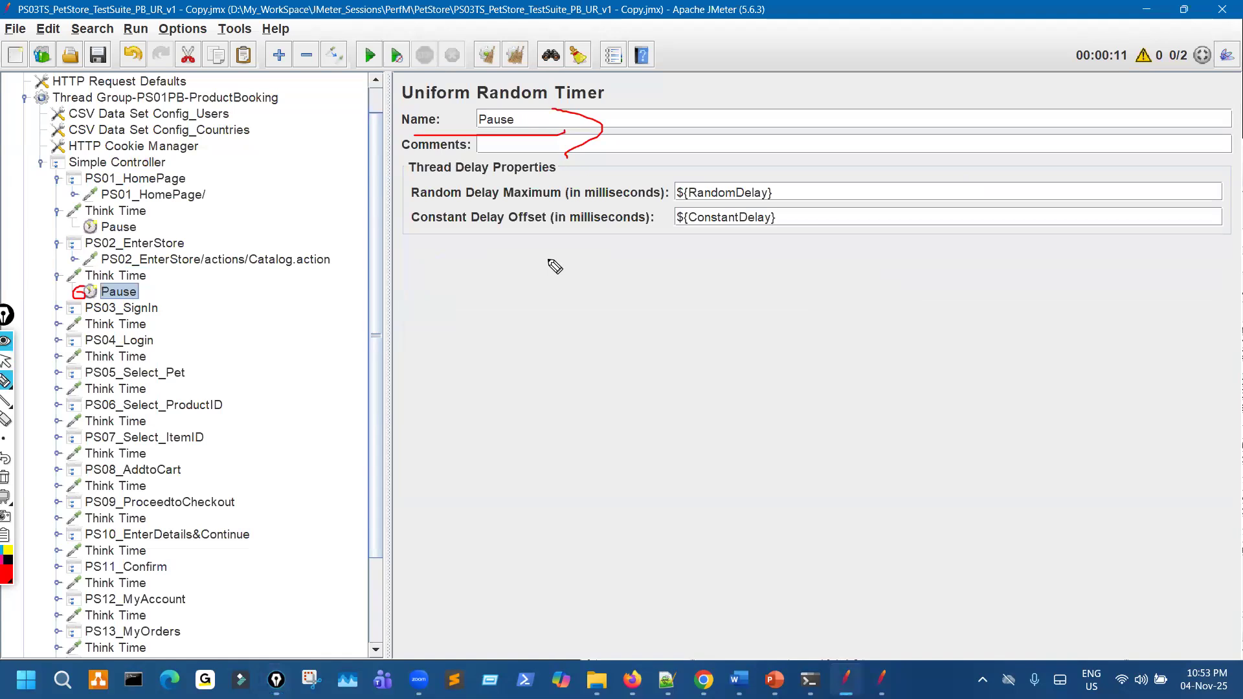
left_click_drag(154, 296, 122, 303)
mouse_move(730, 231)
left_mouse_down()
mouse_move(709, 194)
mouse_move(717, 206)
left_mouse_up()
left_click_drag(804, 274, 866, 314)
left_click_drag(929, 282, 995, 256)
key("Escape")
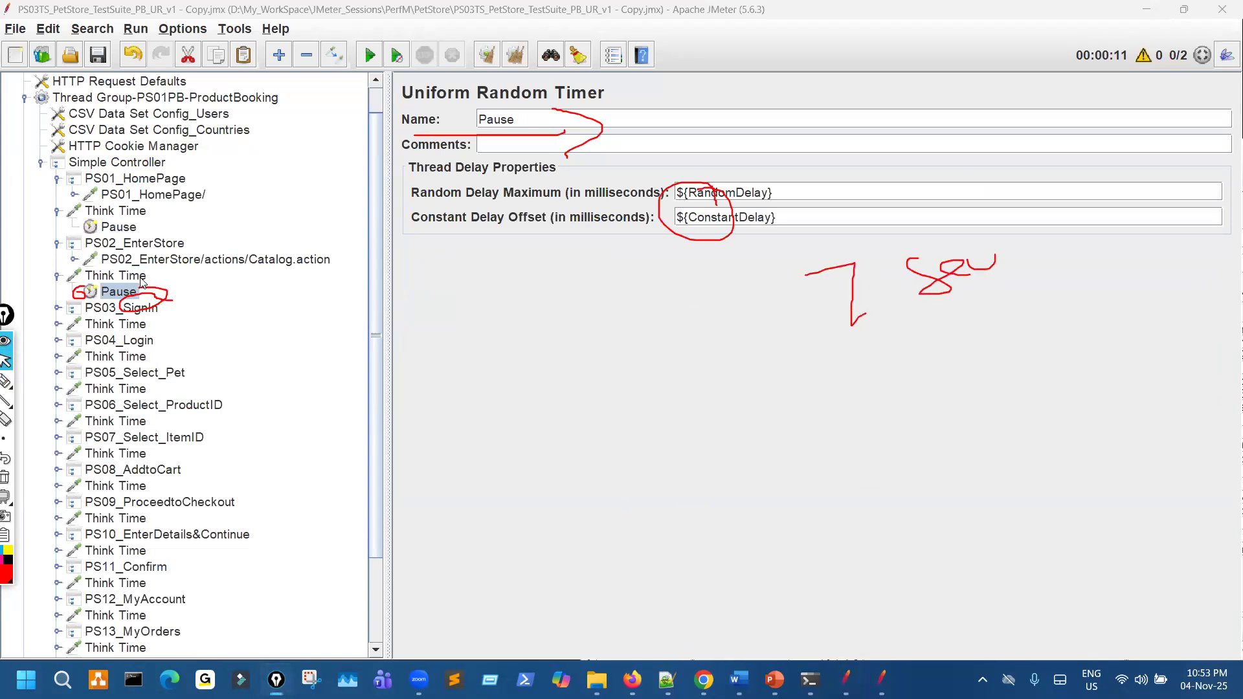
Step: Reopen the second Think Time, draw an arrow below its Flow Control Action settings, and circle its Pause timer
left_click(141, 280)
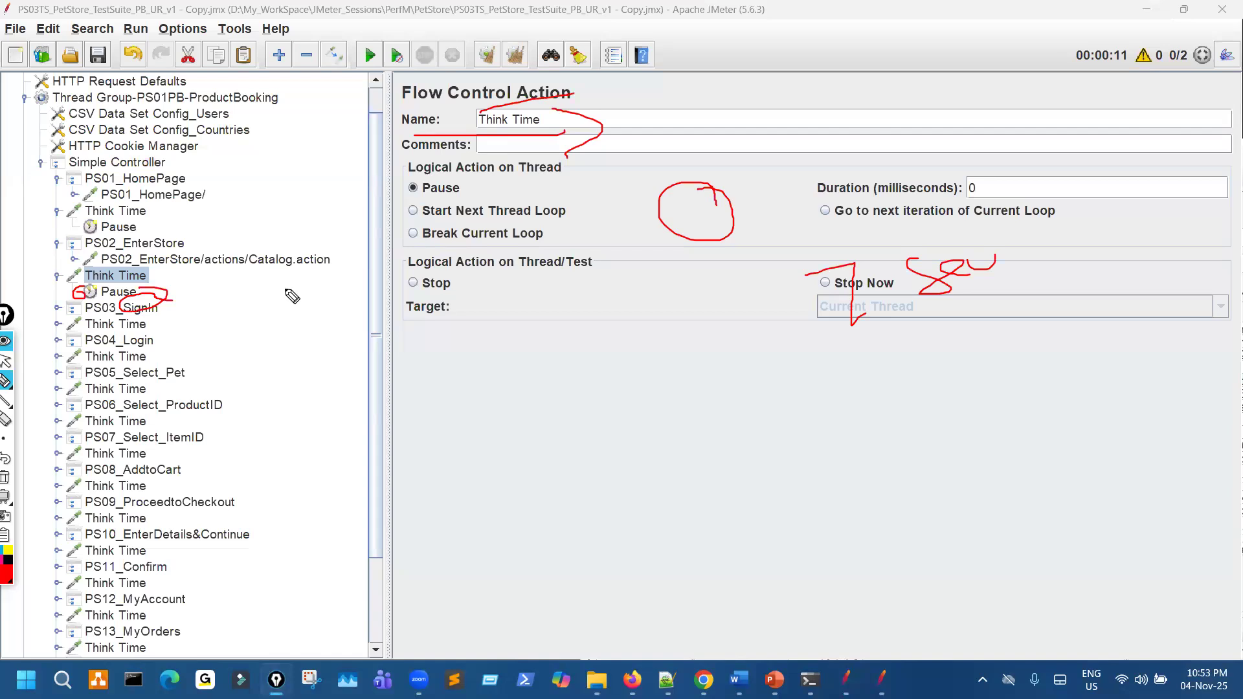
mouse_move(434, 327)
left_mouse_down()
mouse_move(643, 325)
mouse_move(664, 366)
left_mouse_up()
left_click_drag(136, 277, 167, 299)
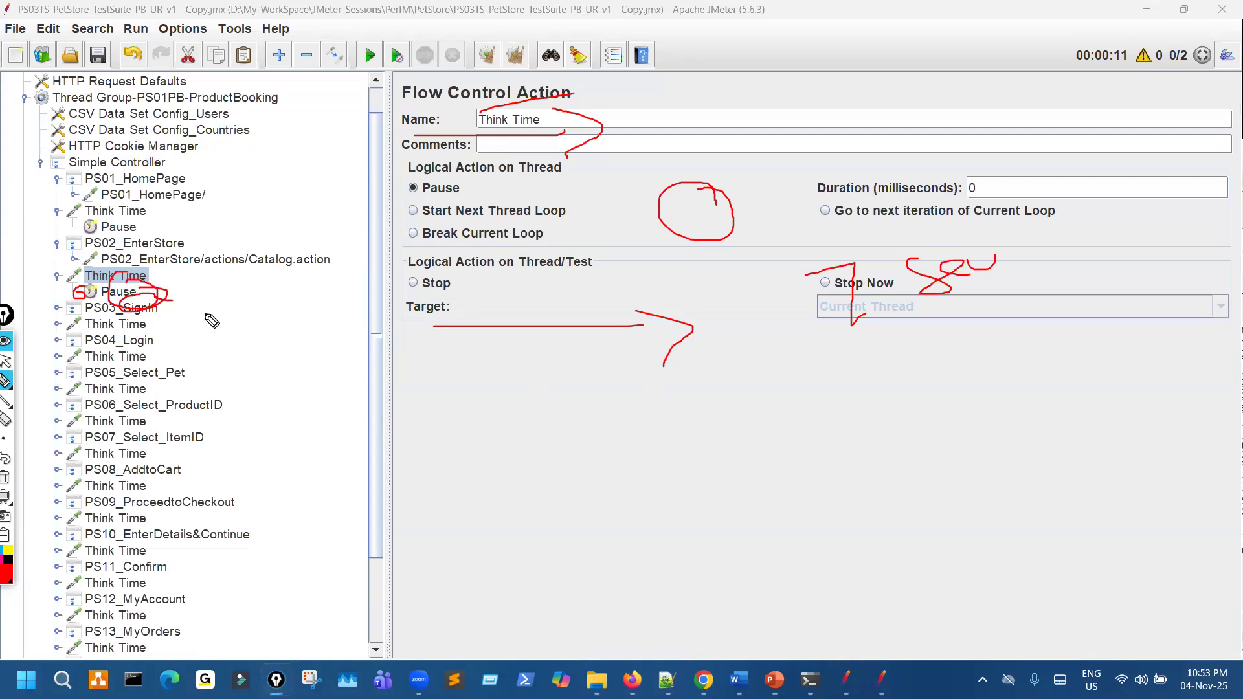
Step: On cleared ink, circle the second Pause timer, point an arrow at it, write a scope note over the settings, and erase everything
mouse_move(133, 271)
left_mouse_down()
mouse_move(111, 284)
mouse_move(130, 300)
mouse_move(157, 279)
left_mouse_up()
mouse_move(344, 263)
left_mouse_down()
mouse_move(297, 269)
mouse_move(322, 305)
left_mouse_up()
mouse_move(461, 229)
left_mouse_down()
mouse_move(453, 241)
mouse_move(526, 261)
left_mouse_up()
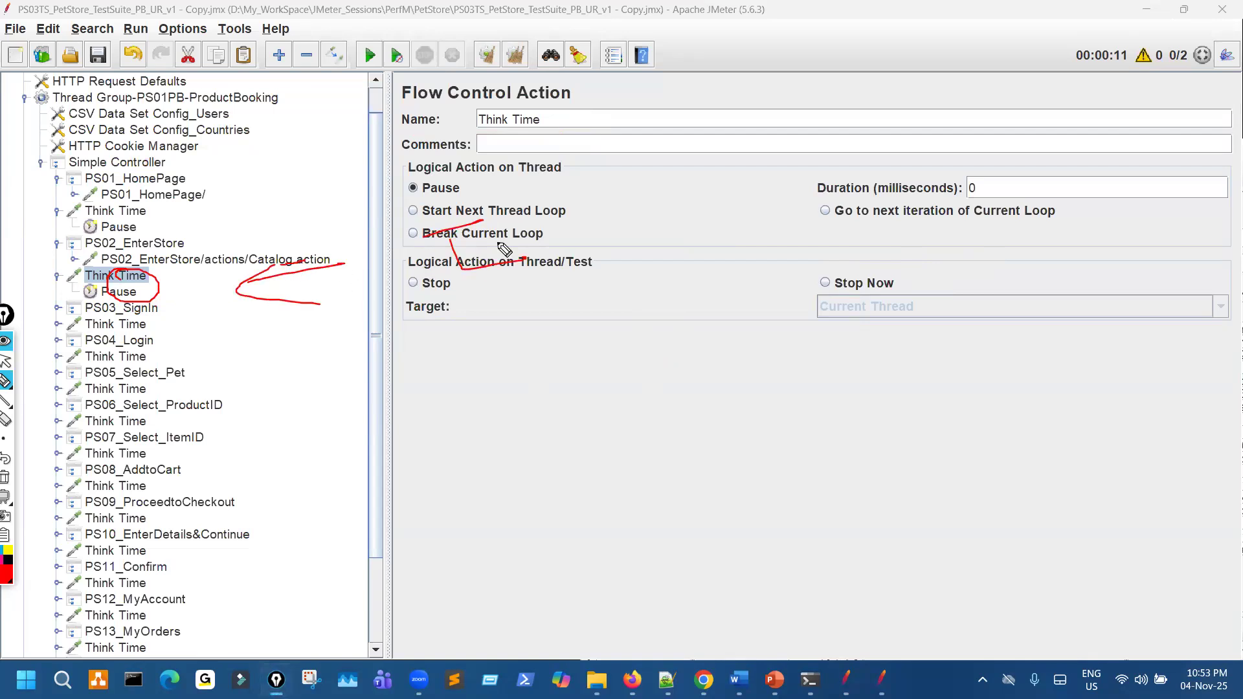
left_click_drag(530, 186, 487, 299)
left_click_drag(652, 222, 704, 266)
mouse_move(773, 135)
left_mouse_down()
mouse_move(786, 157)
mouse_move(826, 149)
left_mouse_up()
left_click_drag(736, 174, 770, 202)
left_click_drag(826, 150, 872, 130)
mouse_move(681, 388)
left_mouse_down()
mouse_move(715, 442)
mouse_move(706, 428)
left_mouse_up()
mouse_move(799, 348)
left_mouse_down()
mouse_move(786, 386)
mouse_move(806, 426)
mouse_move(805, 366)
left_mouse_up()
mouse_move(969, 332)
left_mouse_down()
mouse_move(997, 375)
mouse_move(1067, 288)
mouse_move(1106, 336)
left_mouse_up()
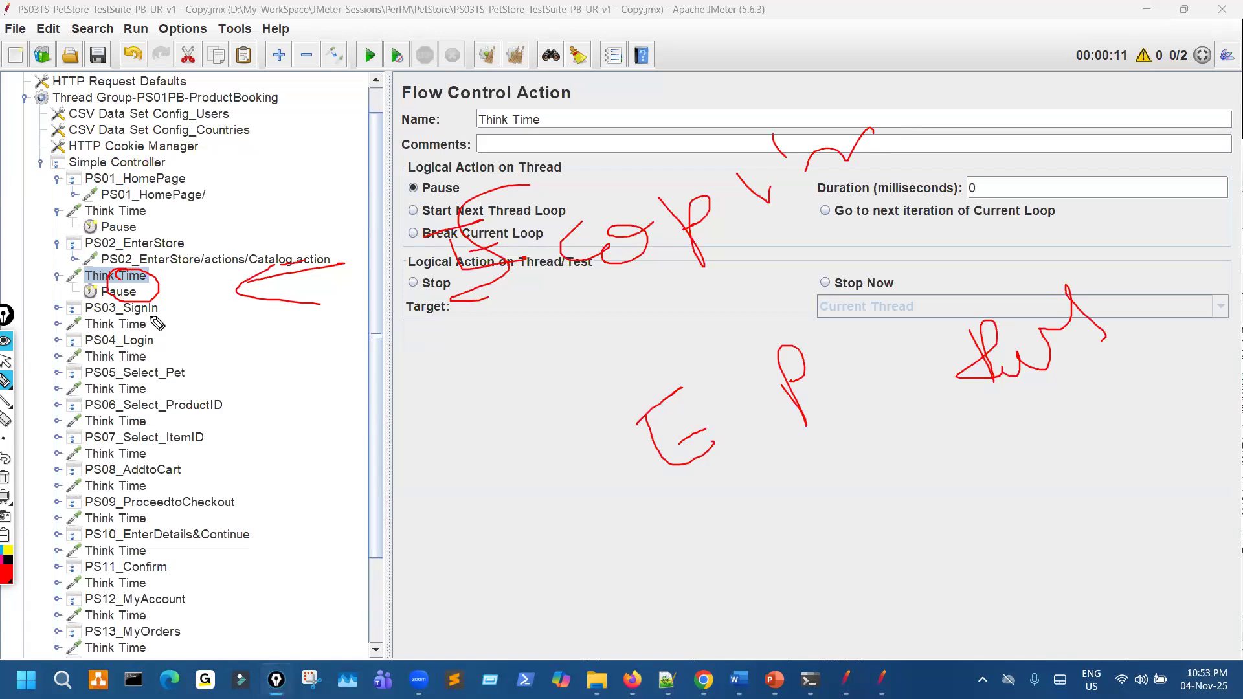
key("Escape")
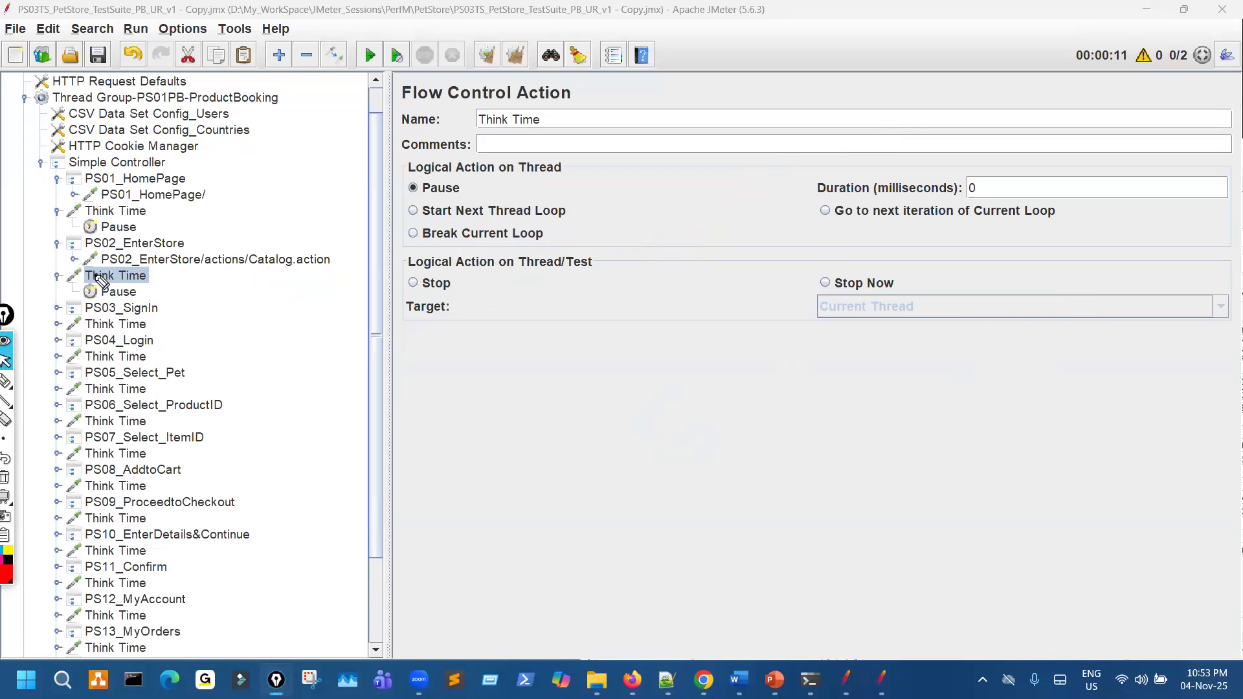
Step: Add a Uniform Random Timer to the Simple Controller
left_click(166, 161)
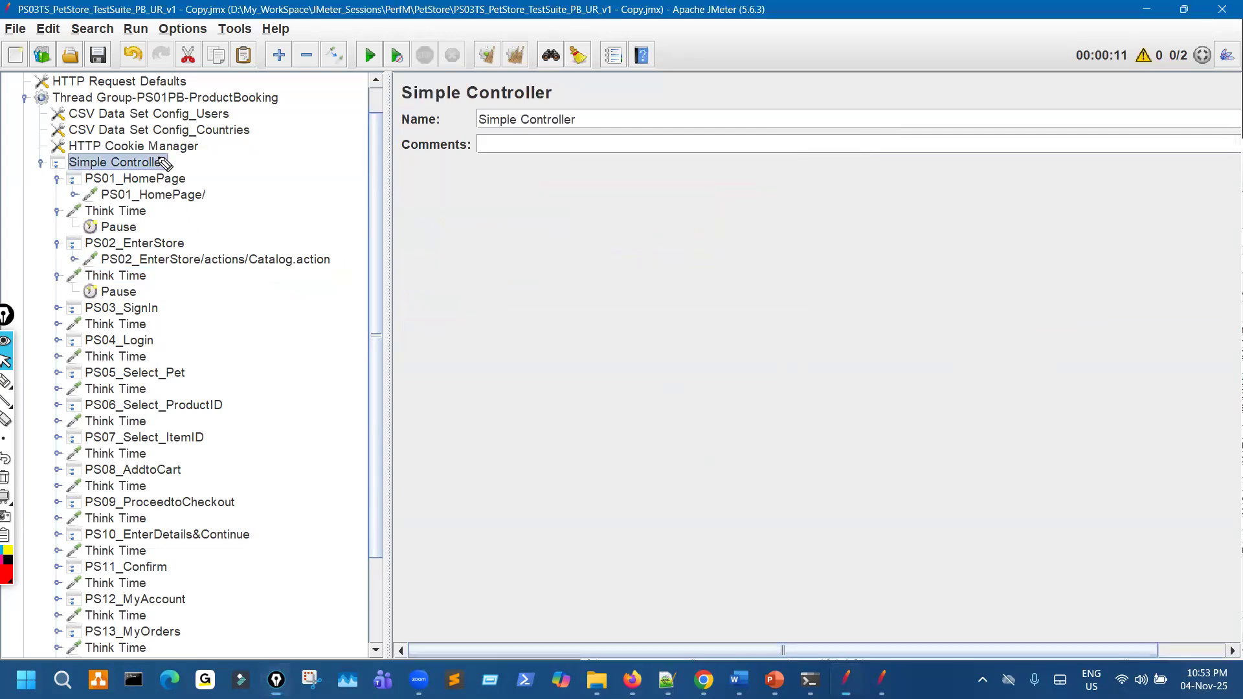
right_click(166, 162)
mouse_move(312, 171)
mouse_move(492, 241)
left_click(638, 258)
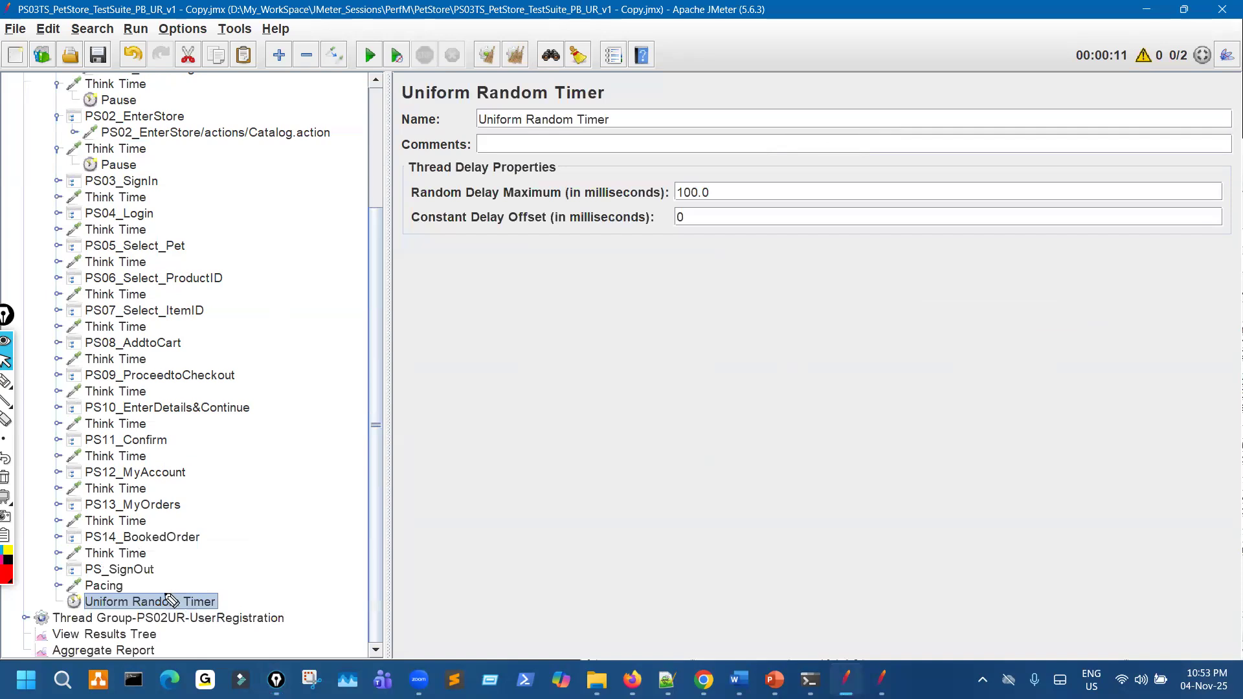
Step: Mark the controller-level Uniform Random Timer, the elements above it and the first Think Time's Pause timer, clearing the ink each time
key("ctrl+shift+p")
left_click_drag(161, 578, 159, 605)
left_click_drag(159, 204, 149, 396)
key("ctrl+shift+c")
key("ctrl+shift+a")
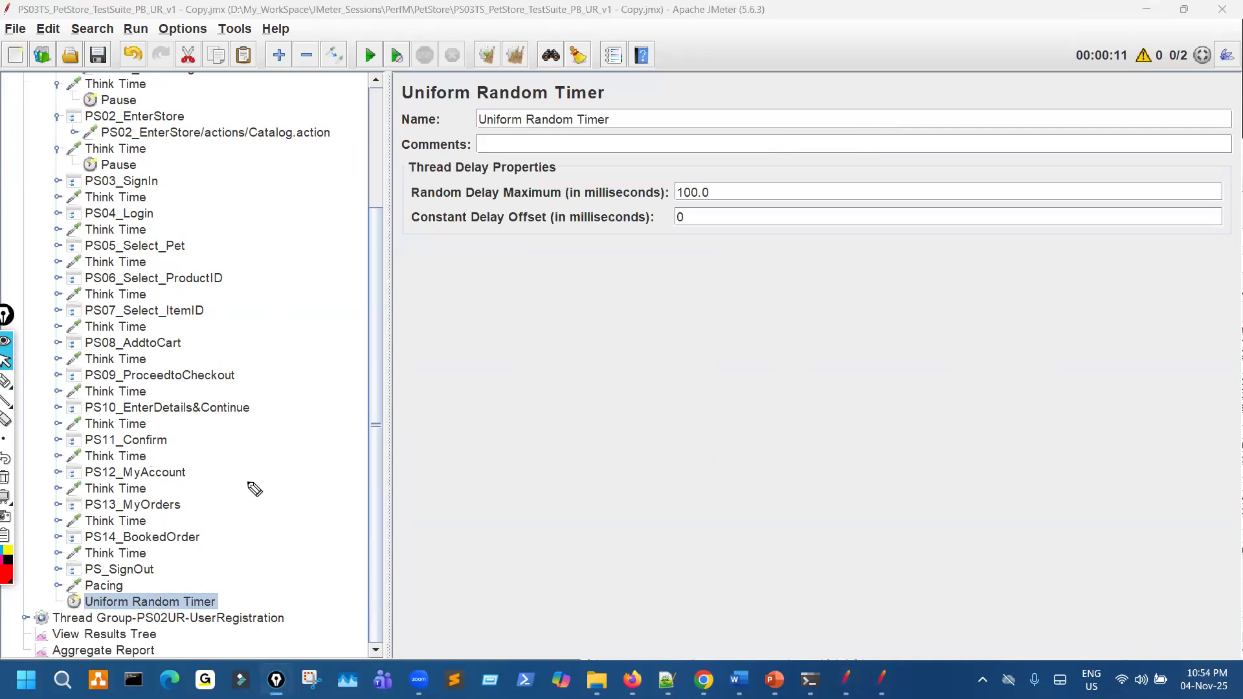
scroll(233, 438, "up", 2)
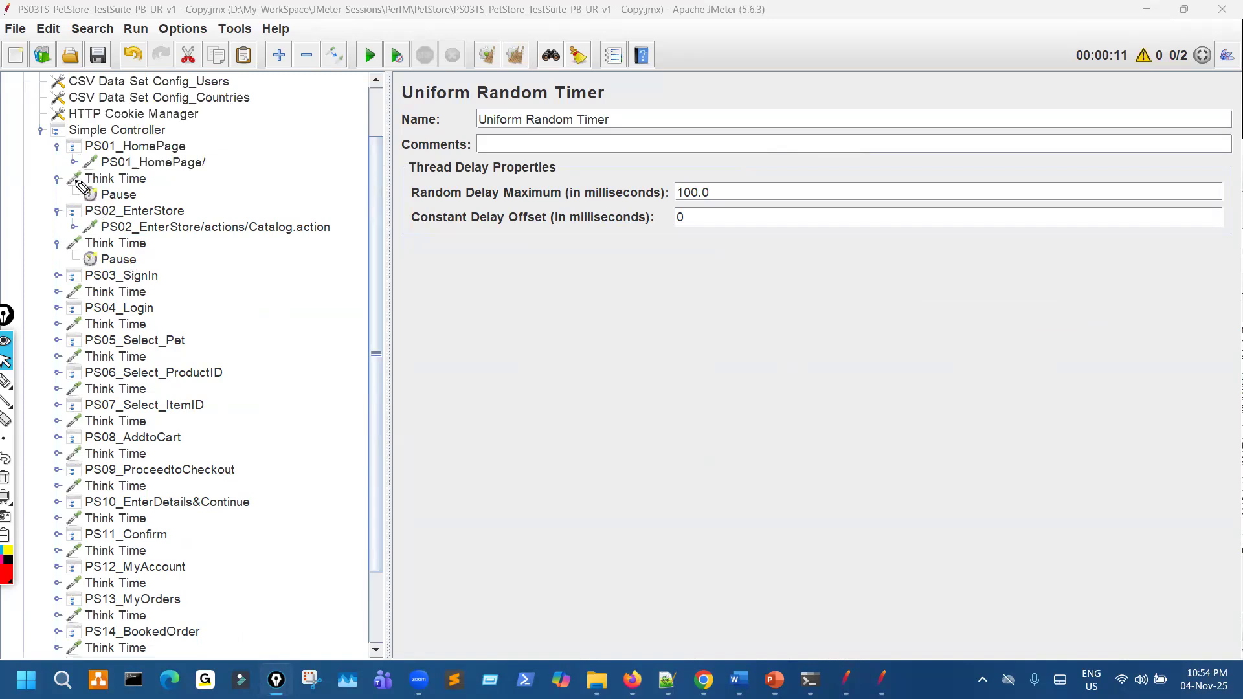
key("ctrl+shift+p")
mouse_move(107, 187)
left_mouse_down()
mouse_move(128, 188)
mouse_move(132, 214)
left_mouse_up()
key("ctrl+shift+c")
key("ctrl+shift+1")
Step: Collapse PS01_HomePage, PS02_EnterStore and their Think Times, and delete the Uniform Random Timer from the Simple Controller
left_click(57, 179)
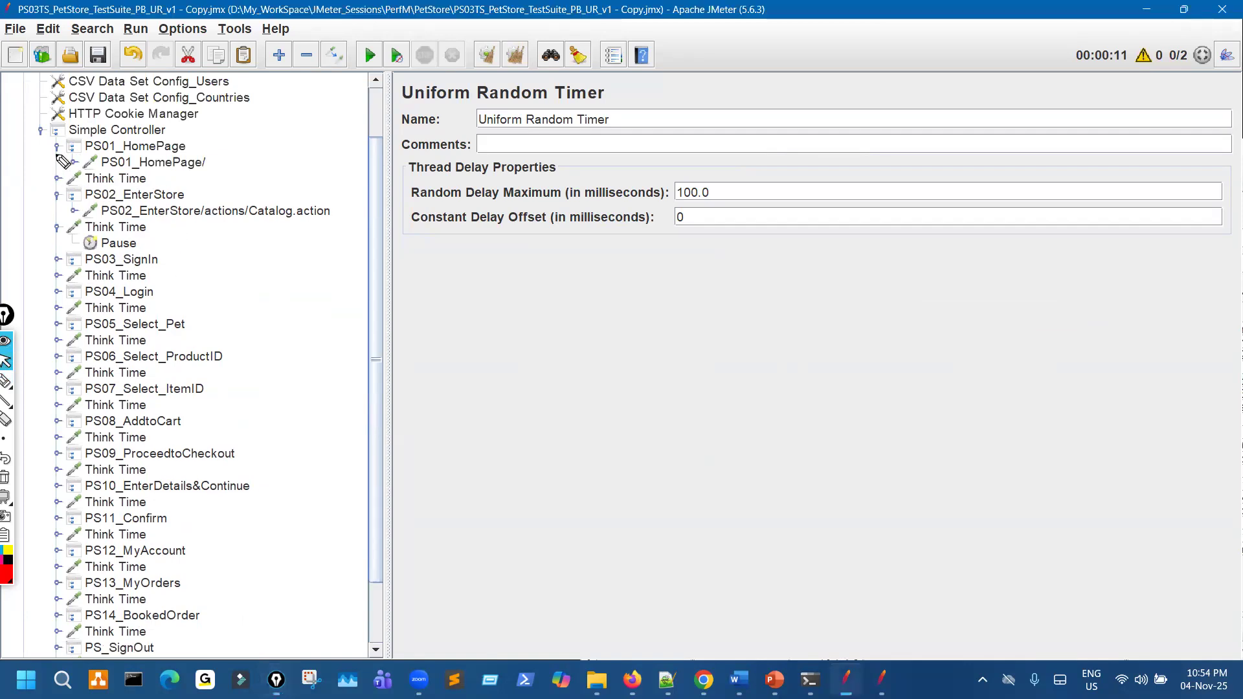
left_click(57, 194)
left_click(57, 146)
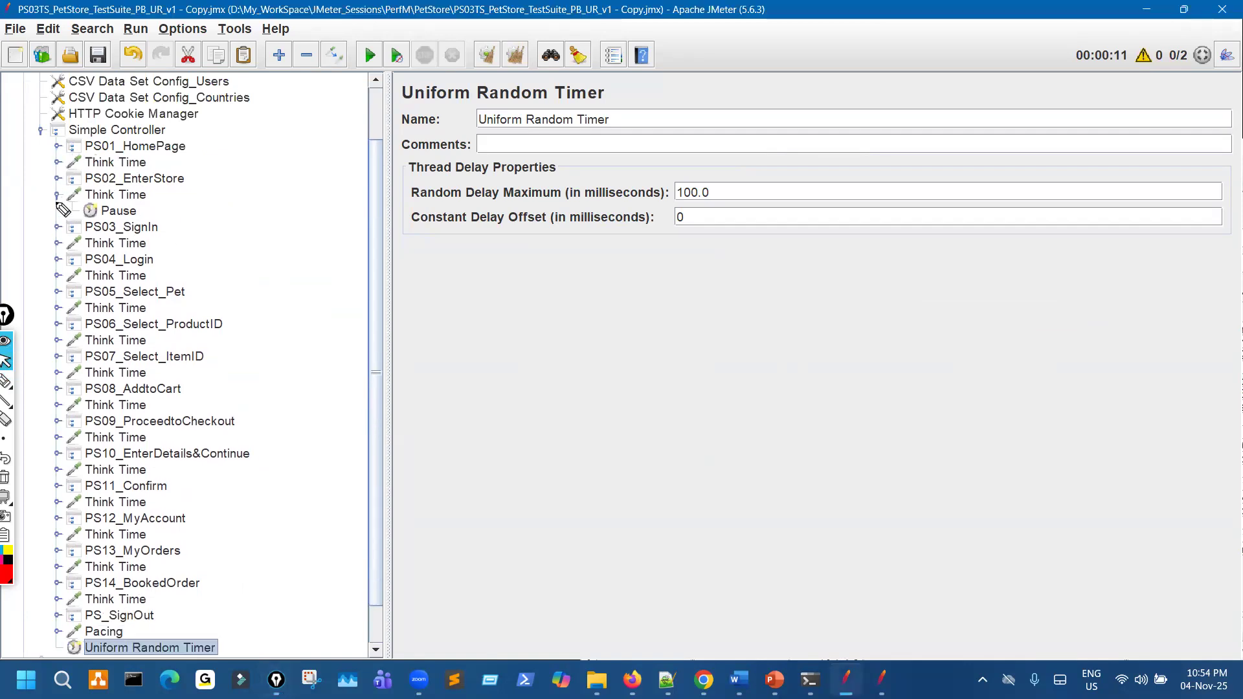
left_click(58, 195)
scroll(173, 504, "down", 2)
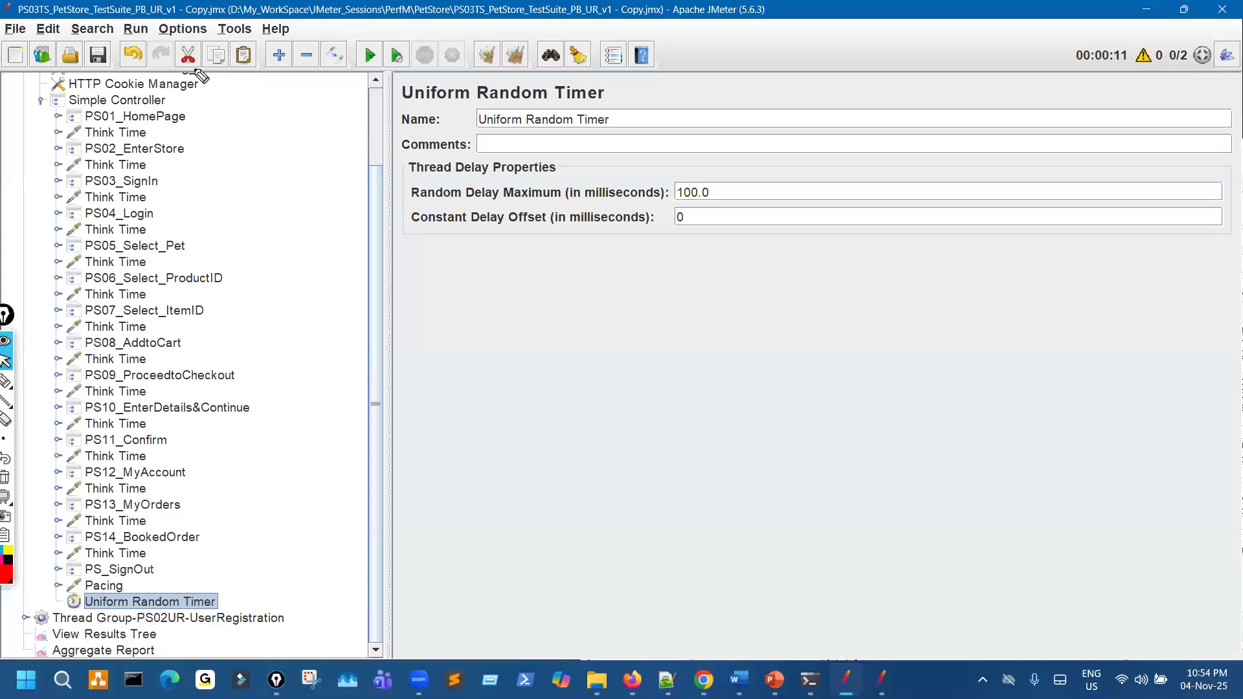
key("Delete")
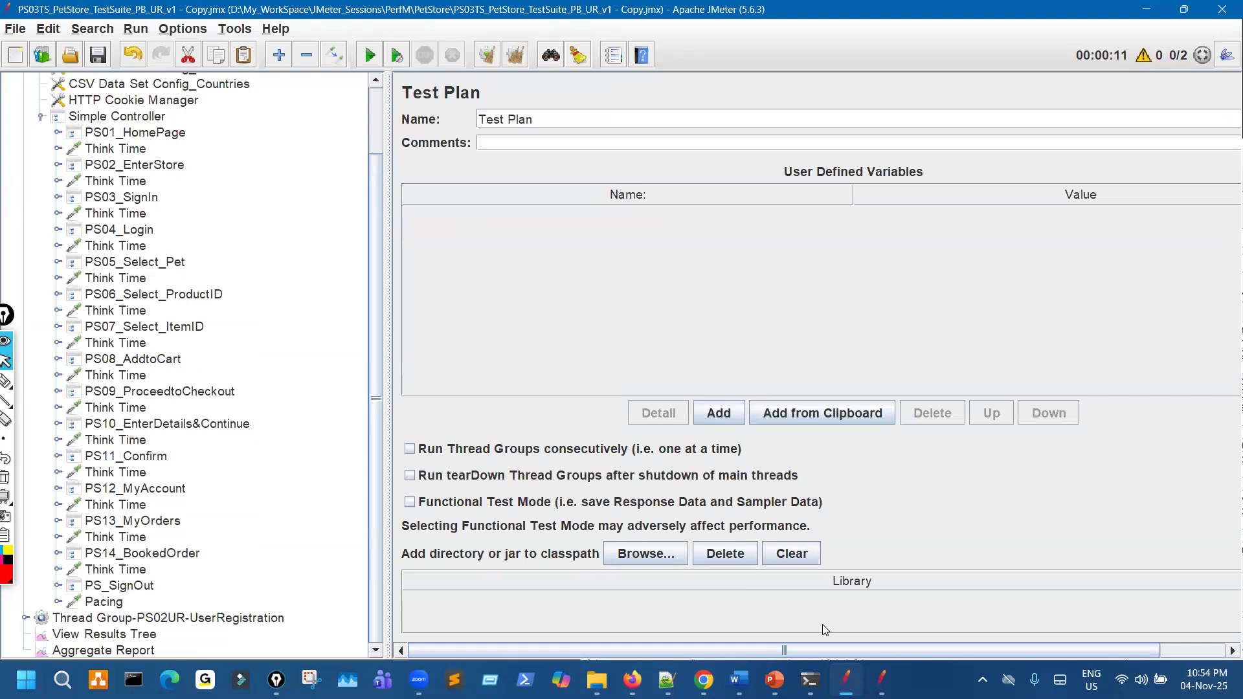
Step: Switch to the PowerPoint deck, show the Example (Question) slide, and draw a brace beside its test plan tree
mouse_move(878, 679)
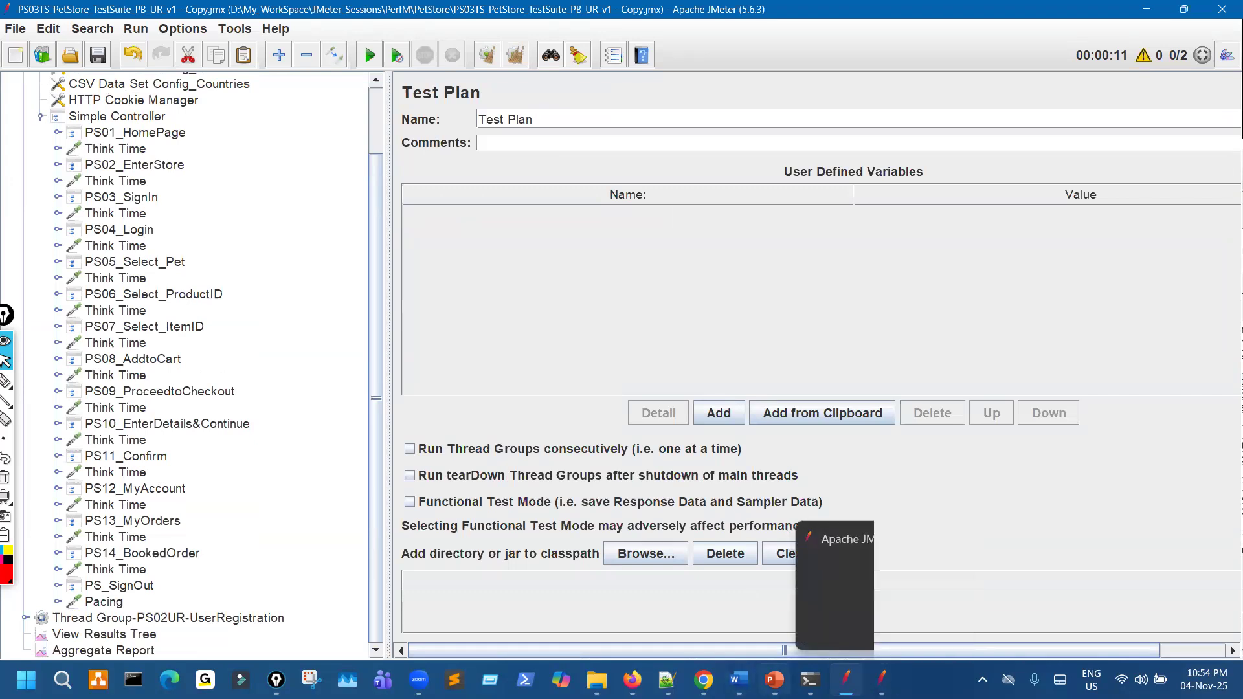
key("alt+Tab")
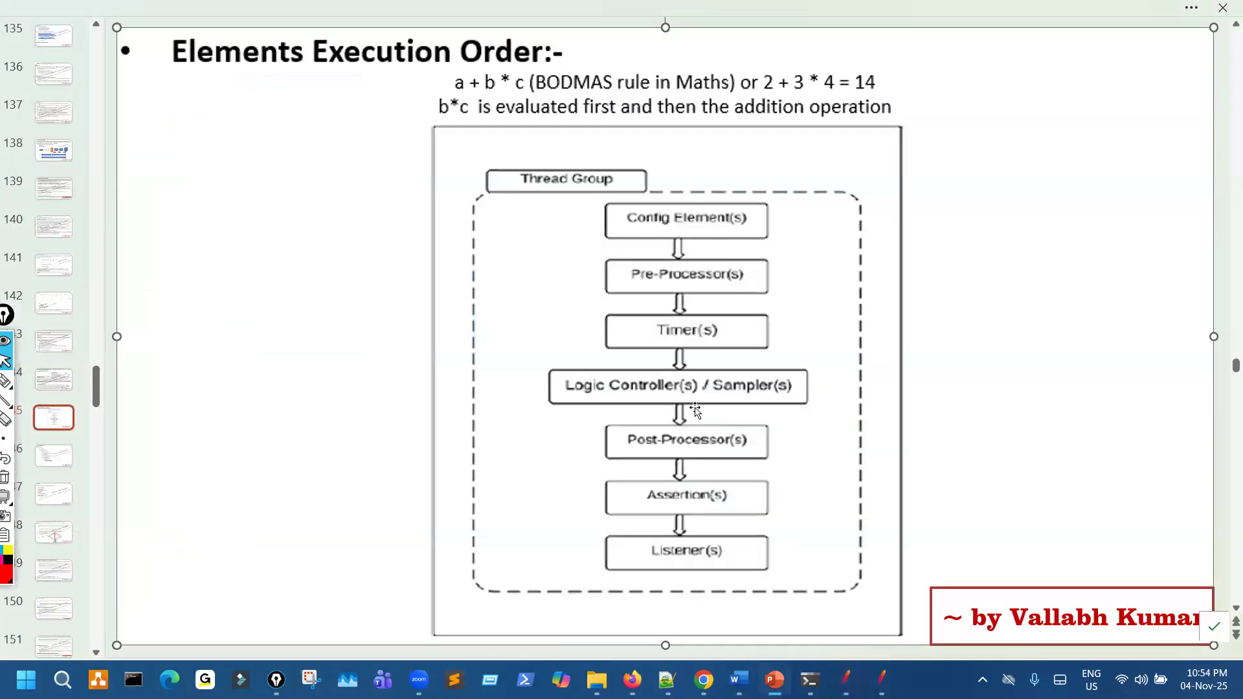
scroll(468, 331, "down", 1)
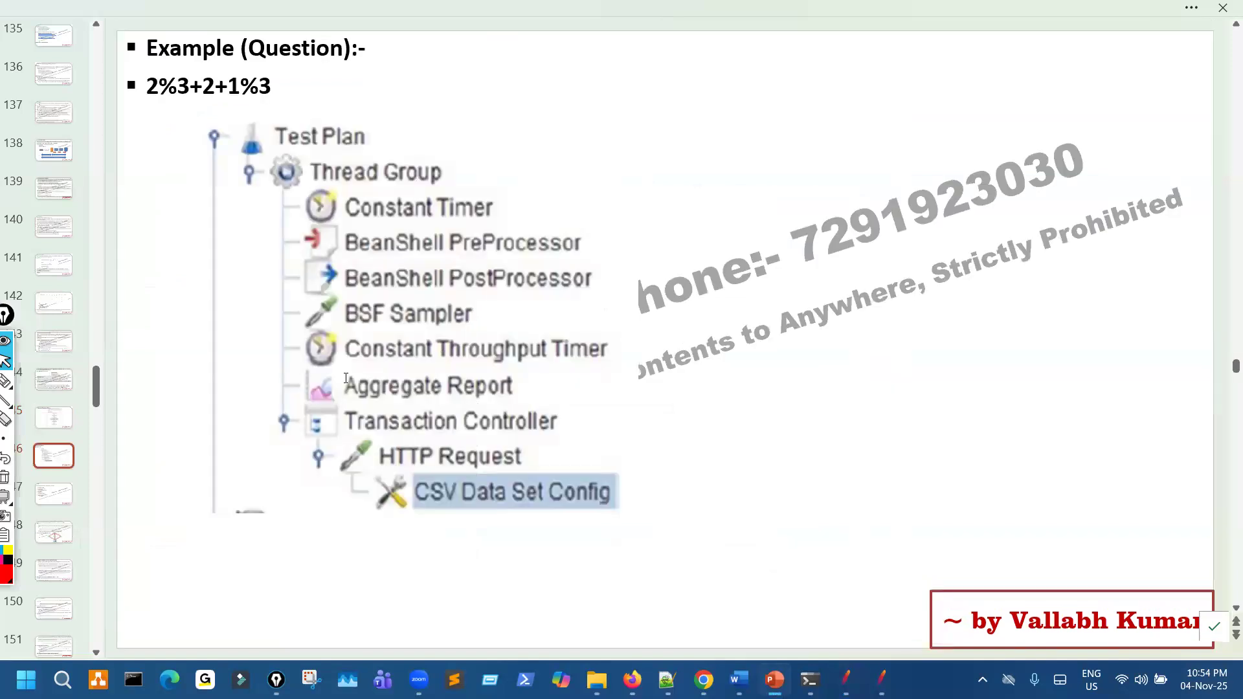
mouse_move(21, 383)
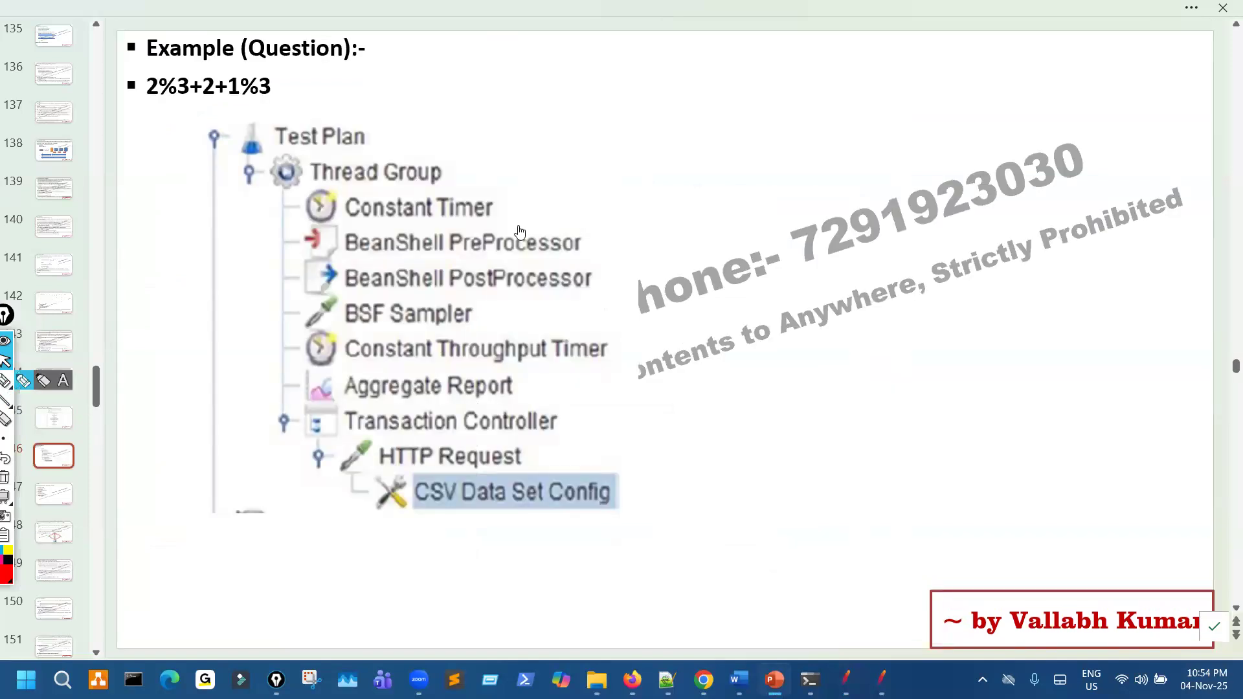
mouse_move(549, 96)
left_mouse_down()
mouse_move(676, 317)
mouse_move(690, 545)
left_mouse_up()
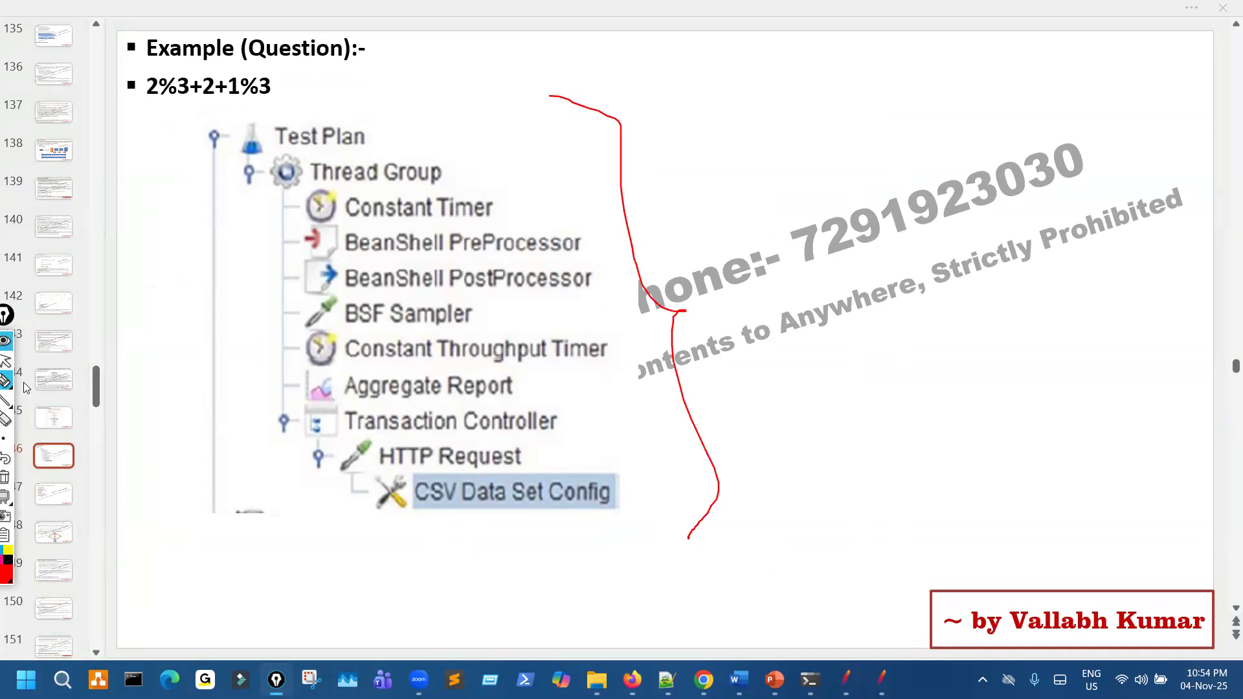
Step: Recheck the Elements Execution Order slide, return to the Example (Question) slide, and draw a bracket along the test plan tree's left side
left_click(5, 365)
scroll(685, 354, "up", 1)
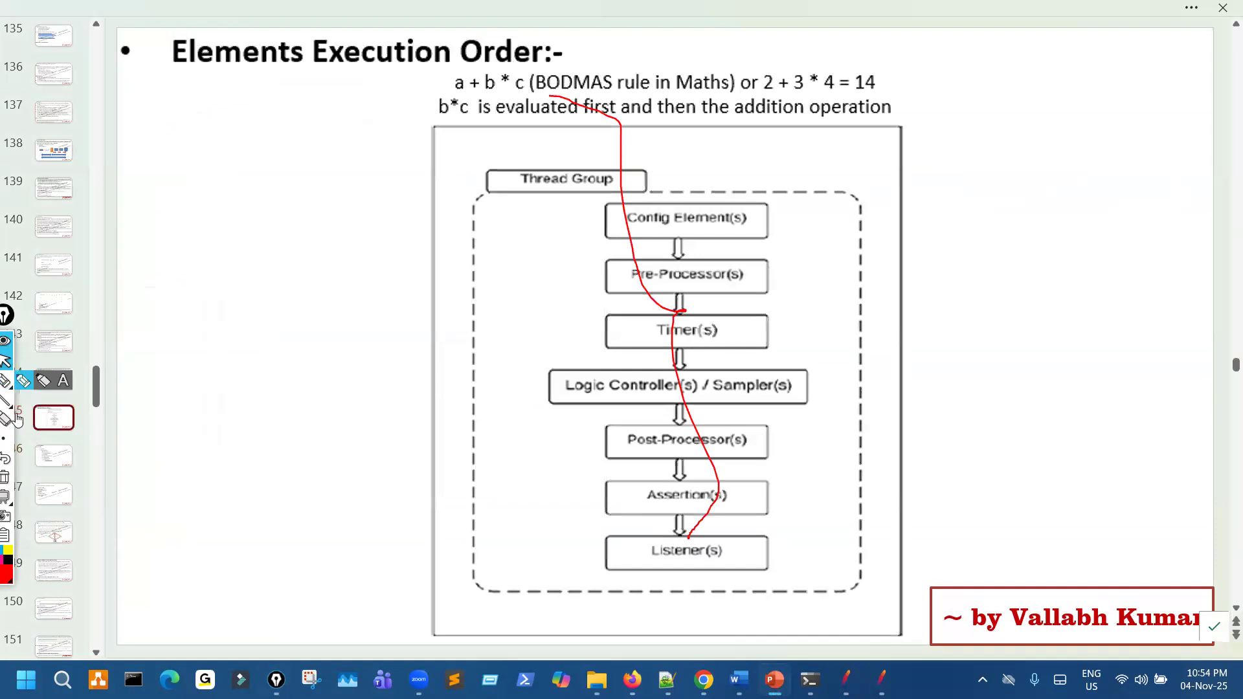
left_click(63, 462)
left_click(23, 381)
left_click_drag(248, 509, 276, 539)
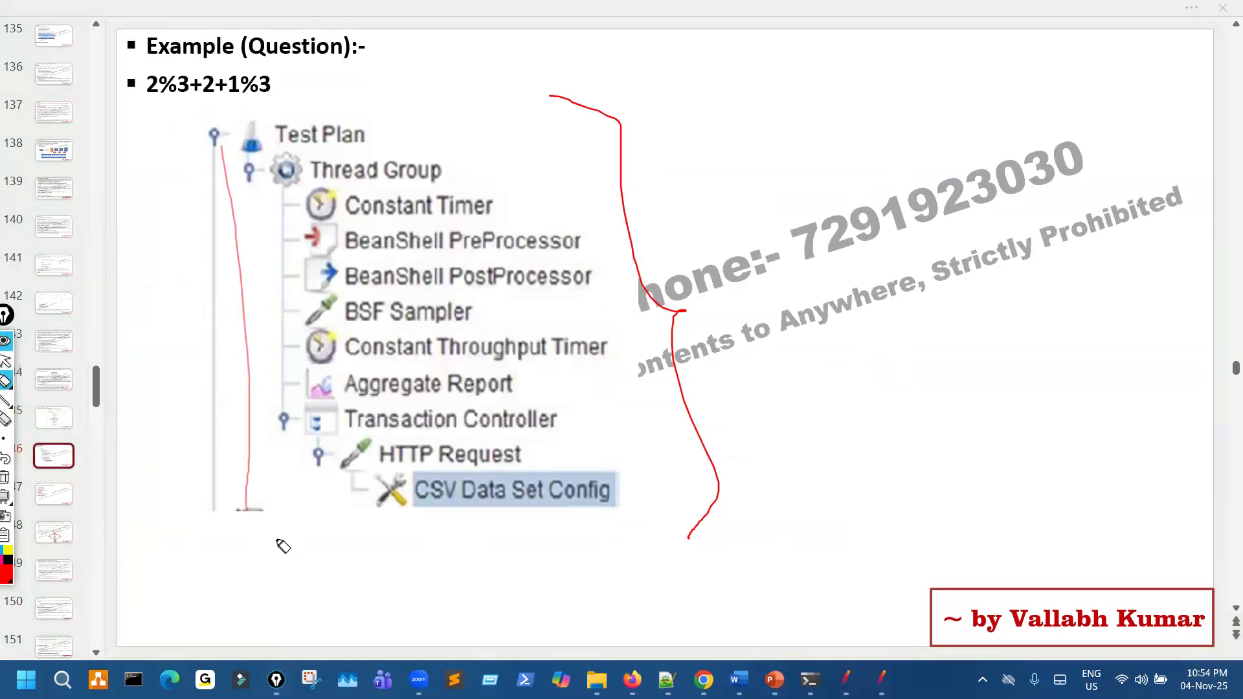
left_click_drag(291, 171, 314, 141)
Step: Circle CSV Data Set Config, write "1 CSV" in ink beside the tree, and strike that element through
mouse_move(21, 441)
mouse_move(534, 513)
left_mouse_down()
mouse_move(612, 487)
mouse_move(411, 482)
mouse_move(429, 514)
mouse_move(443, 502)
left_mouse_up()
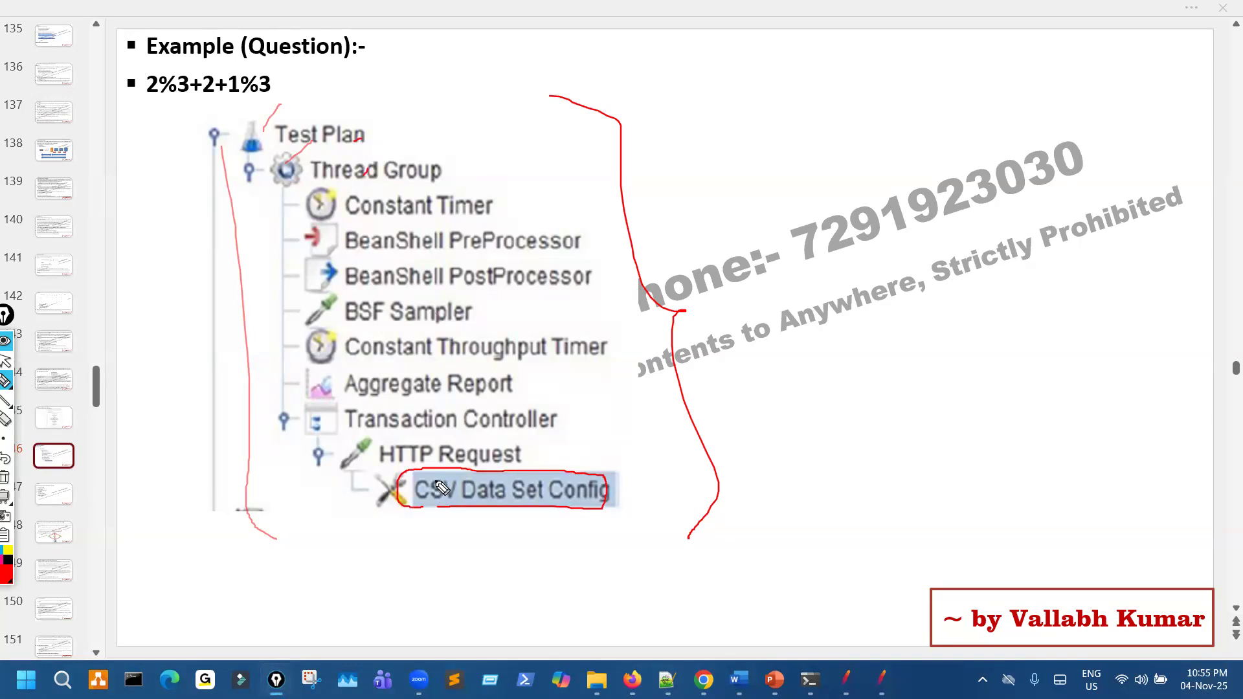
left_click_drag(531, 425, 554, 417)
mouse_move(702, 91)
left_mouse_down()
mouse_move(719, 113)
mouse_move(699, 82)
left_mouse_up()
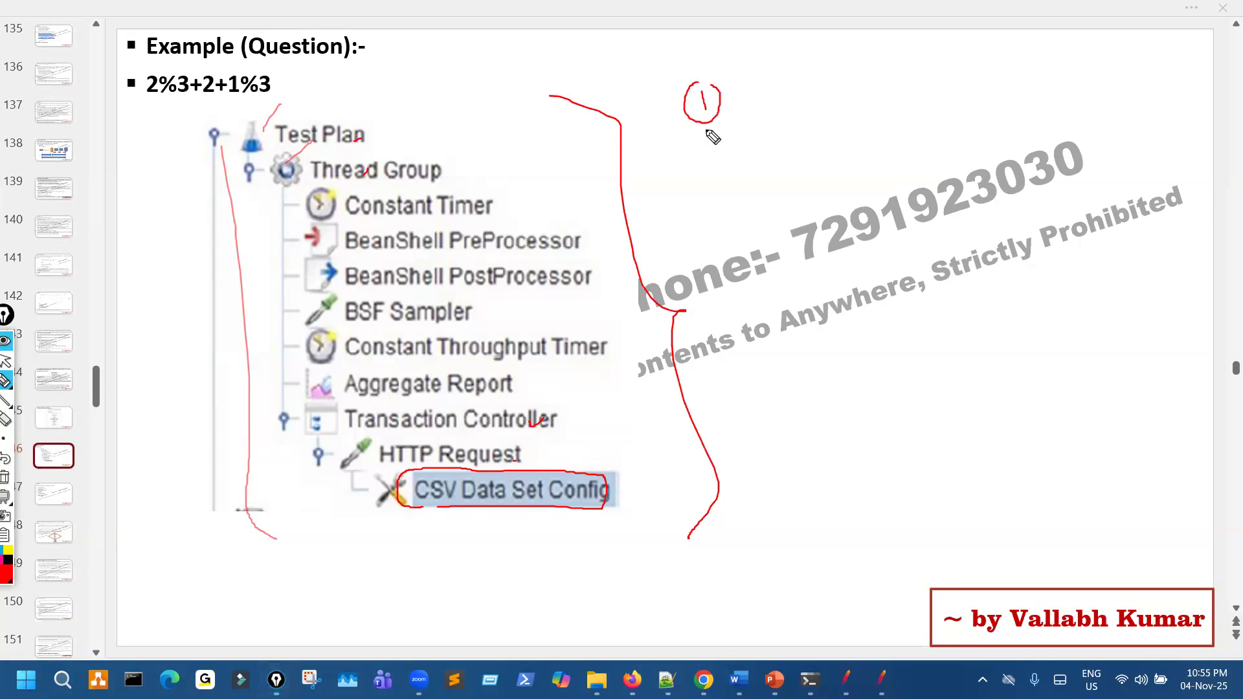
mouse_move(780, 73)
left_mouse_down()
mouse_move(785, 91)
mouse_move(810, 96)
left_mouse_up()
left_click_drag(853, 56, 871, 51)
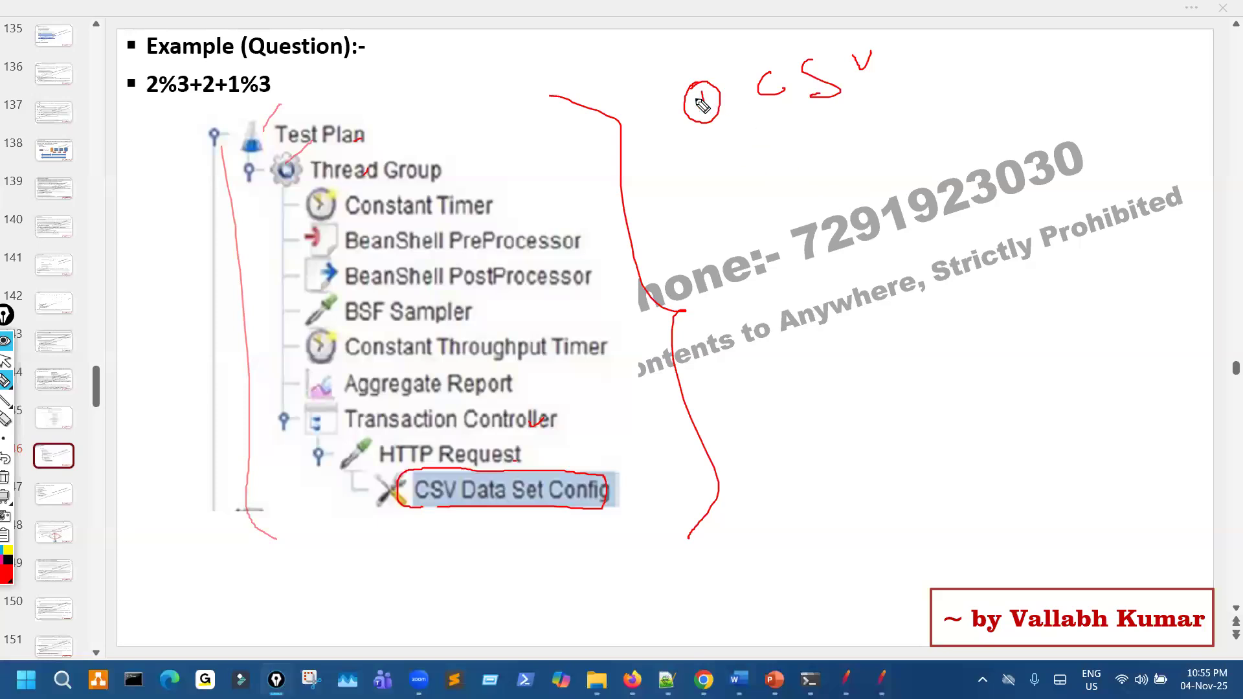
left_click_drag(415, 495, 621, 488)
Step: Write "2 B Pre" below the first answer and strike through BeanShell PreProcessor in the tree
mouse_move(725, 172)
left_mouse_down()
mouse_move(740, 193)
mouse_move(726, 202)
left_mouse_up()
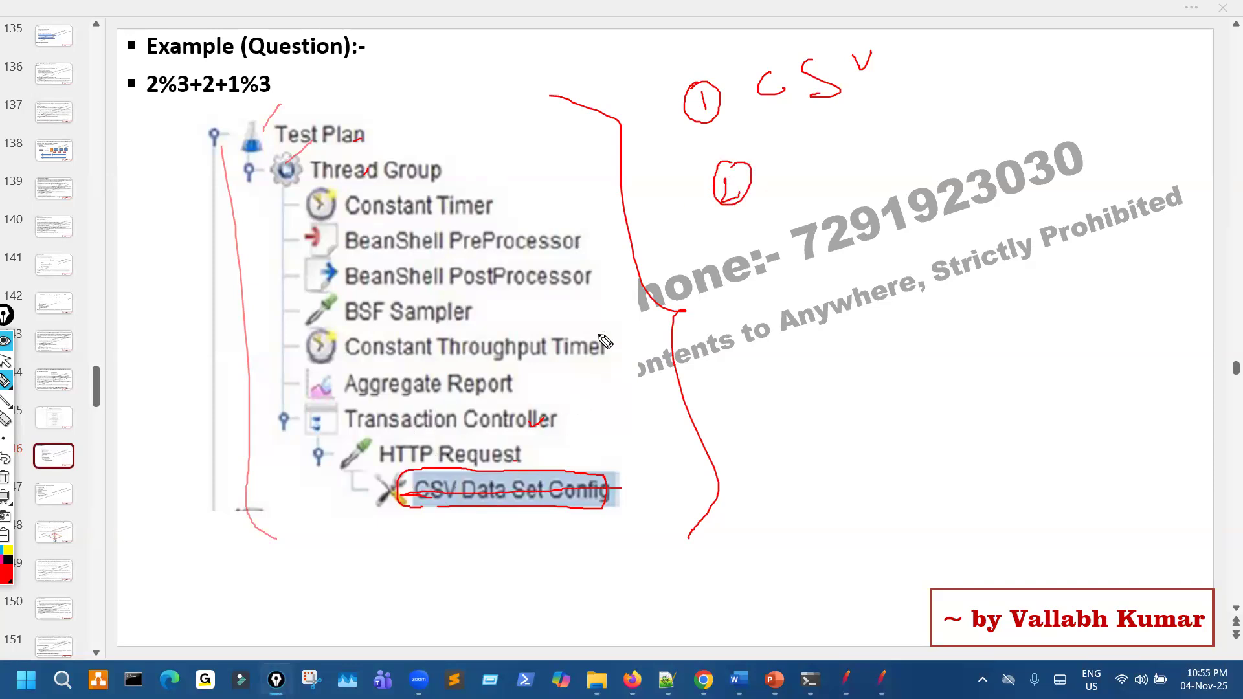
left_click(735, 160)
left_click_drag(324, 241, 583, 240)
mouse_move(823, 147)
left_mouse_down()
mouse_move(826, 178)
mouse_move(905, 136)
mouse_move(918, 133)
mouse_move(920, 154)
mouse_move(991, 129)
left_mouse_up()
Step: Tick both timers in the tree, strike through Constant Timer, and write "3 CT" as the third answer
left_click(758, 295)
left_click_drag(758, 290, 774, 315)
left_click_drag(788, 269, 795, 271)
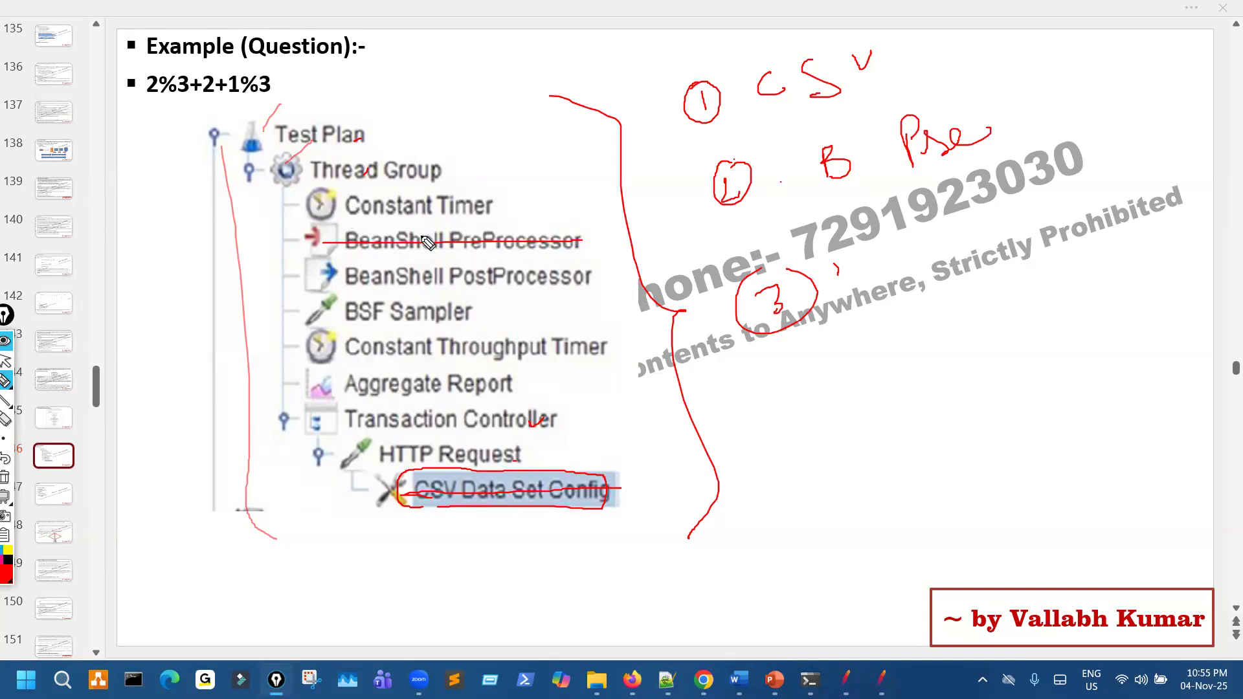
left_click_drag(477, 190, 492, 186)
left_click_drag(529, 330, 542, 326)
left_click_drag(315, 207, 498, 208)
mouse_move(889, 259)
left_mouse_down()
mouse_move(919, 279)
mouse_move(956, 238)
left_mouse_up()
left_click_drag(952, 239, 960, 279)
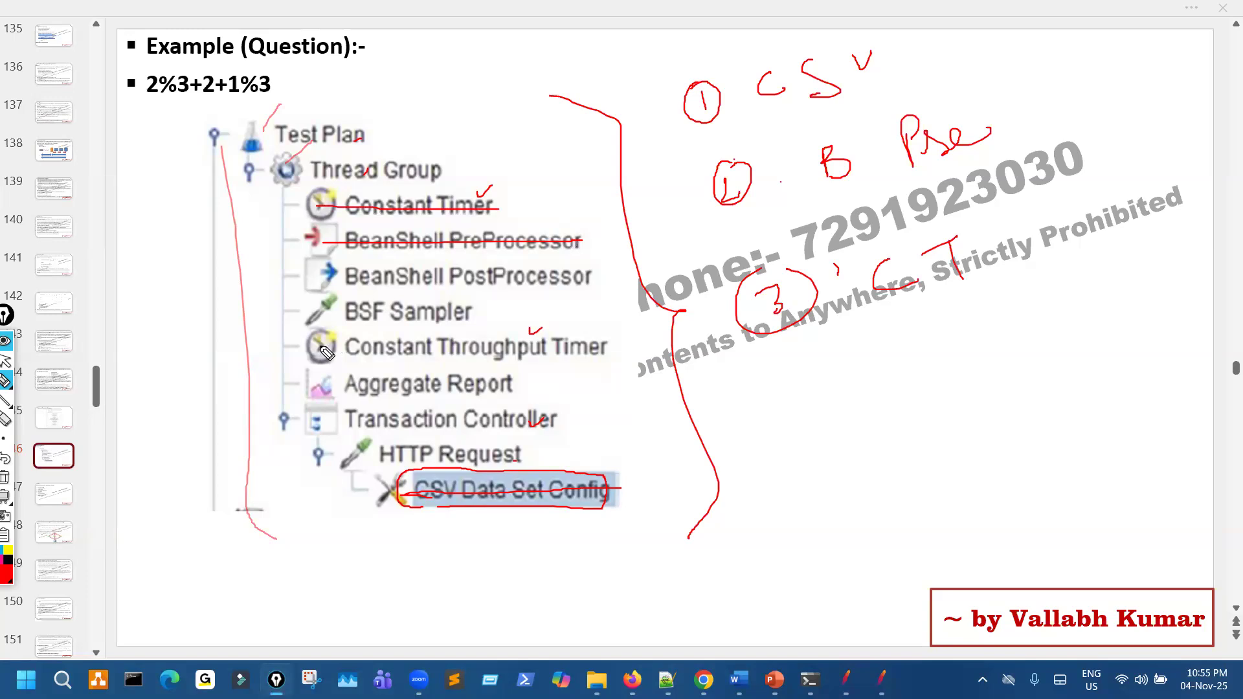
Step: Strike through Constant Throughput Timer and write "4 CTT" as the fourth answer
left_click_drag(316, 349, 606, 346)
mouse_move(801, 392)
left_mouse_down()
mouse_move(812, 400)
mouse_move(802, 405)
mouse_move(845, 404)
mouse_move(823, 373)
left_mouse_up()
left_click_drag(950, 371, 969, 403)
mouse_move(989, 367)
left_mouse_down()
mouse_move(1019, 355)
mouse_move(1025, 393)
left_mouse_up()
mouse_move(1047, 356)
left_mouse_down()
mouse_move(1083, 338)
mouse_move(1077, 375)
left_mouse_up()
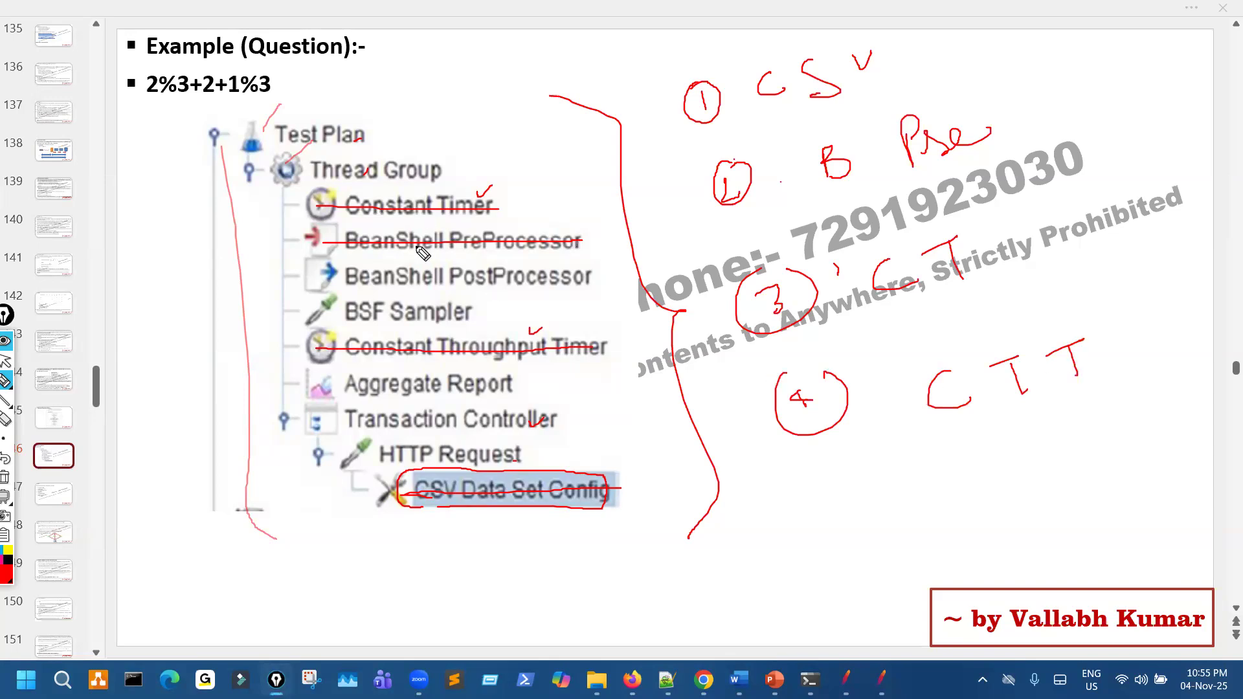
left_click_drag(317, 350, 579, 351)
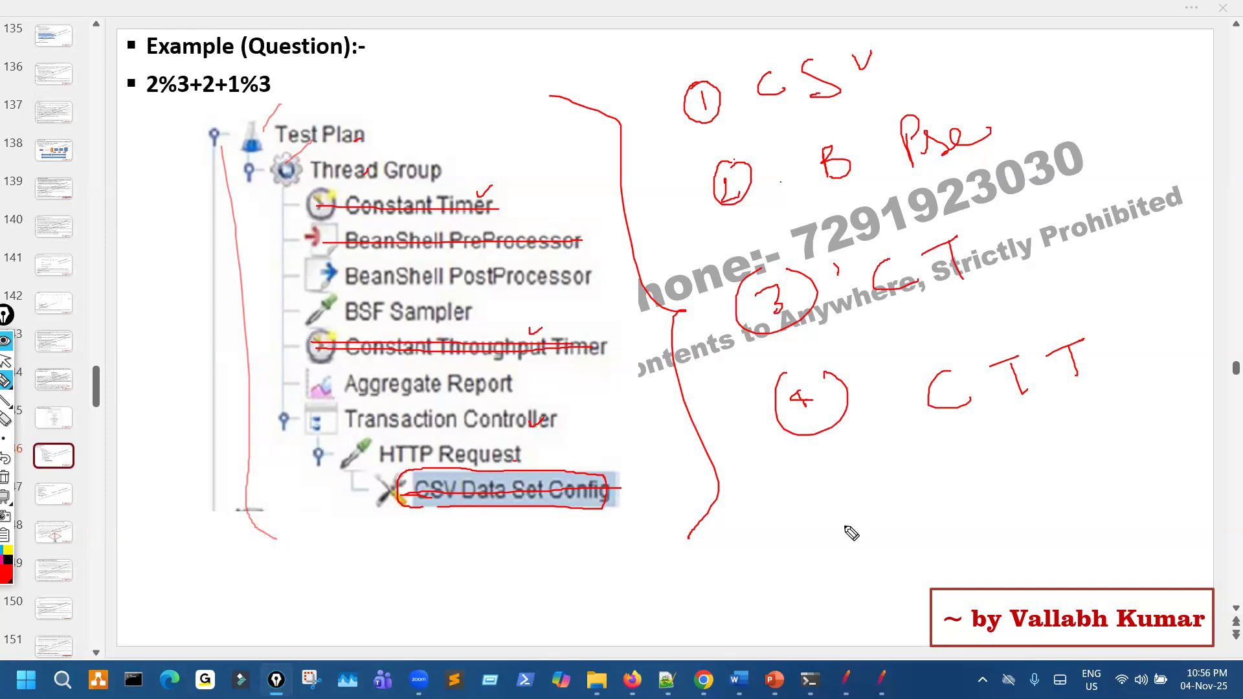
Step: Write "Req/Trans" below the fourth answer and draw a long arrow across it
mouse_move(845, 536)
left_mouse_down()
mouse_move(867, 512)
mouse_move(890, 518)
mouse_move(926, 492)
mouse_move(911, 546)
mouse_move(964, 501)
mouse_move(957, 522)
mouse_move(984, 512)
left_mouse_up()
mouse_move(983, 492)
left_mouse_down()
mouse_move(971, 512)
mouse_move(1055, 473)
left_mouse_up()
left_click_drag(803, 516, 1119, 447)
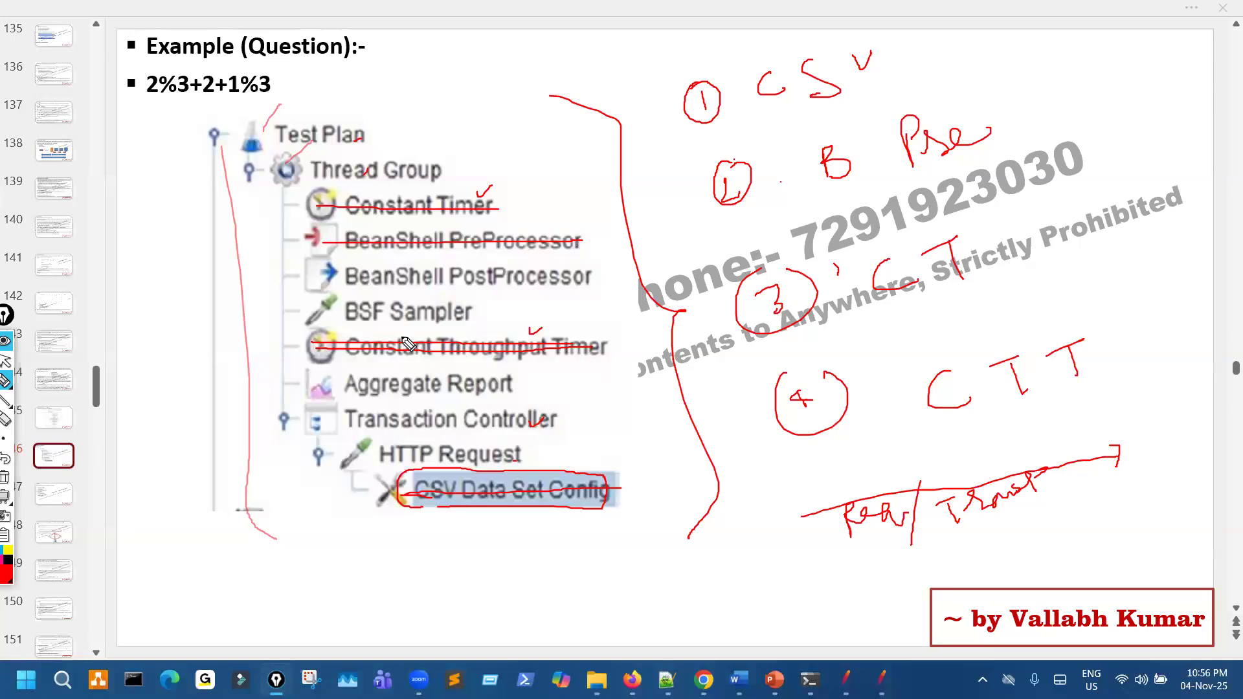
Step: Strike through BSF Sampler and write "5 BSF" below the tree as the fifth answer
left_click_drag(293, 309, 460, 311)
mouse_move(482, 585)
left_mouse_down()
mouse_move(499, 619)
mouse_move(514, 584)
left_mouse_up()
mouse_move(586, 581)
left_mouse_down()
mouse_move(591, 605)
mouse_move(602, 595)
mouse_move(605, 607)
left_mouse_up()
left_click_drag(641, 576, 619, 610)
left_click_drag(696, 554, 665, 569)
left_click_drag(674, 564, 683, 599)
left_click_drag(673, 586, 691, 579)
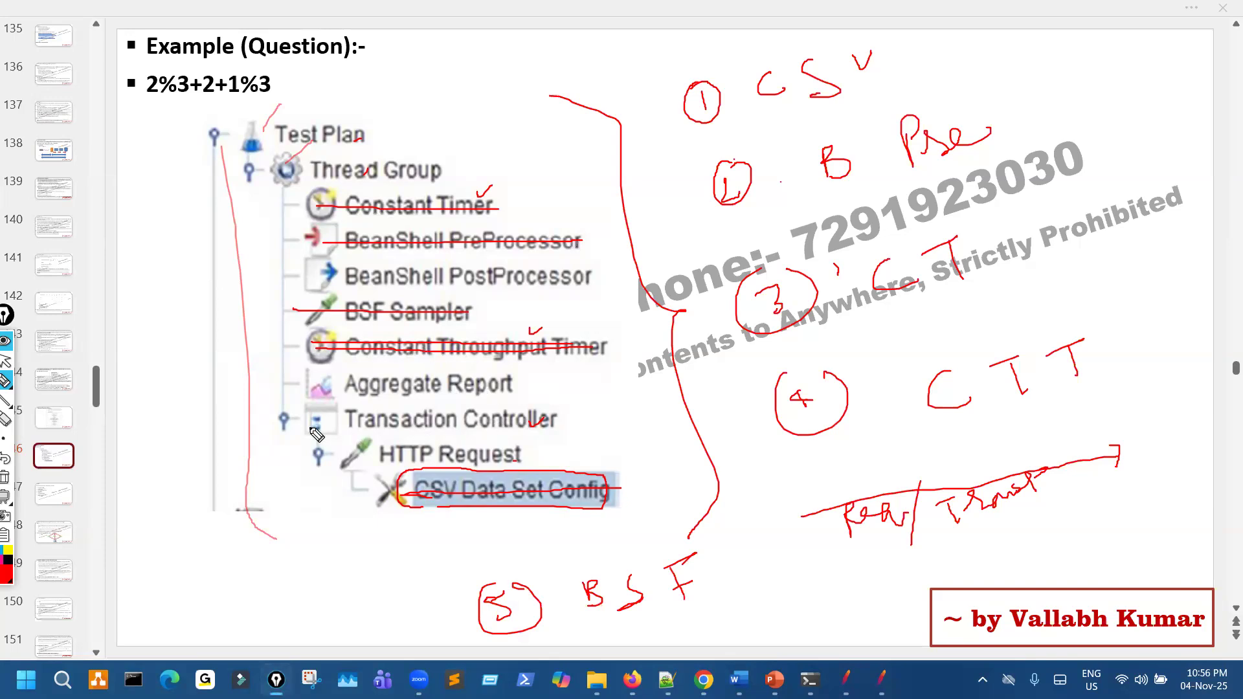
Step: Strike through HTTP Request and Transaction Controller, and write "6 HTTP" and a circled "7 TC" as their answers
left_click_drag(313, 458, 542, 455)
mouse_move(597, 660)
left_mouse_down()
mouse_move(590, 649)
mouse_move(634, 644)
mouse_move(605, 641)
left_mouse_up()
mouse_move(675, 621)
left_mouse_down()
mouse_move(685, 647)
mouse_move(785, 624)
mouse_move(810, 639)
mouse_move(795, 638)
mouse_move(806, 622)
left_mouse_up()
left_click_drag(324, 421, 556, 422)
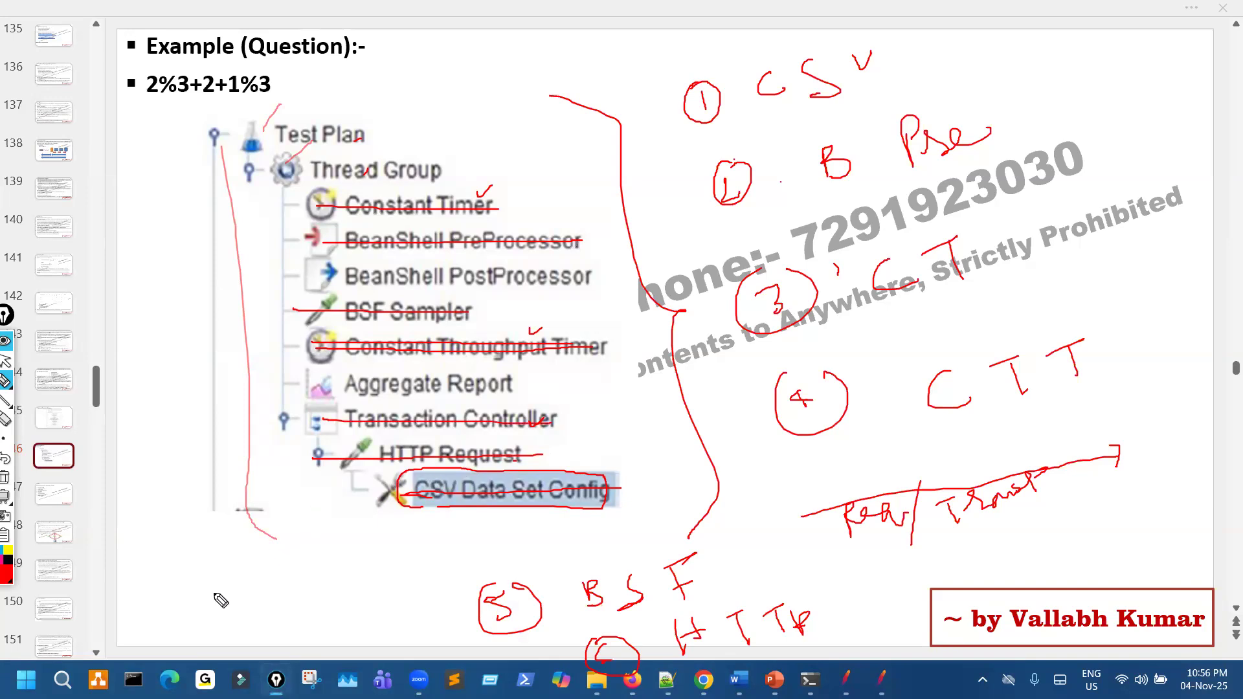
mouse_move(159, 580)
left_mouse_down()
mouse_move(211, 585)
mouse_move(260, 565)
mouse_move(257, 594)
mouse_move(300, 583)
mouse_move(209, 552)
mouse_move(157, 588)
left_mouse_up()
left_click_drag(236, 638, 304, 569)
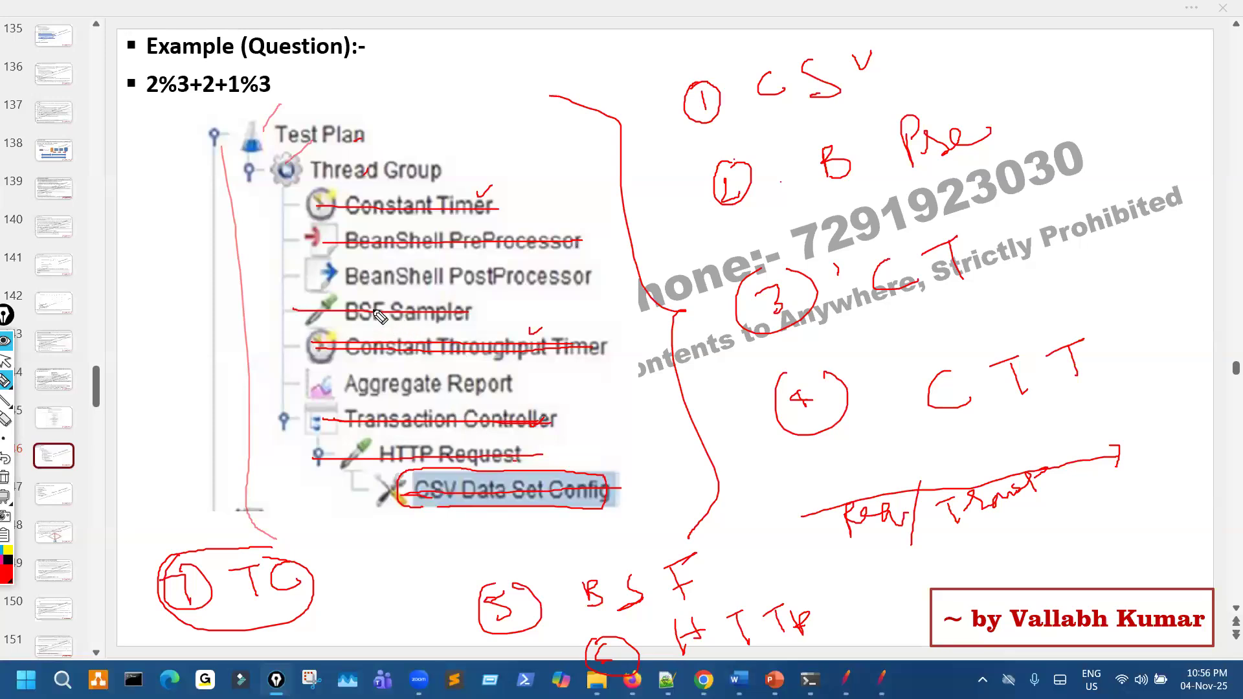
Step: Strike through BeanShell PostProcessor and write "8 Post" beside the tree, underlining the word
left_click_drag(323, 277, 588, 279)
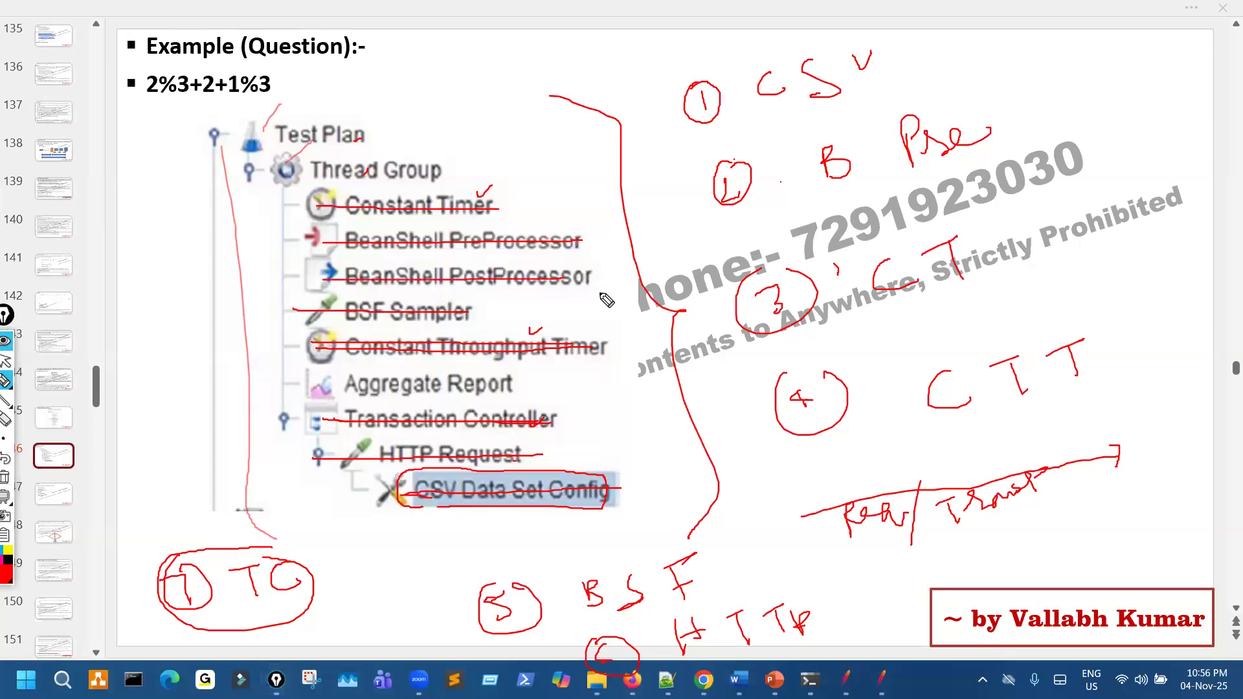
left_click_drag(292, 228, 310, 281)
left_click_drag(94, 221, 102, 218)
mouse_move(104, 244)
left_mouse_down()
mouse_move(89, 281)
mouse_move(112, 230)
mouse_move(104, 285)
mouse_move(97, 272)
mouse_move(123, 249)
left_mouse_up()
mouse_move(138, 182)
left_mouse_down()
mouse_move(165, 254)
mouse_move(249, 156)
mouse_move(228, 206)
mouse_move(290, 139)
left_mouse_up()
left_click_drag(201, 249, 259, 200)
left_click_drag(228, 244, 269, 214)
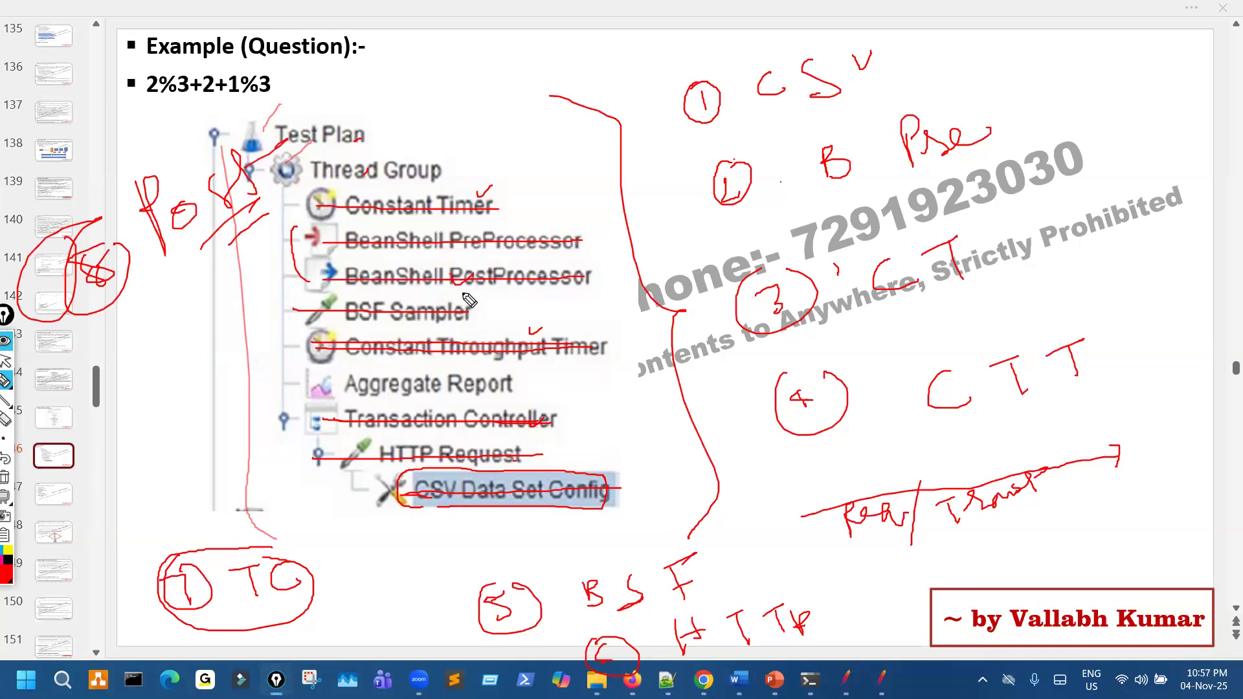
Step: Mark the two BeanShell processors, strike through Aggregate Report, and write "9 Listener" as the last answer
left_click_drag(461, 274, 474, 282)
left_click_drag(573, 230, 585, 222)
left_click_drag(521, 394, 337, 395)
mouse_move(115, 364)
left_mouse_down()
mouse_move(134, 382)
mouse_move(91, 402)
mouse_move(133, 362)
left_mouse_up()
left_click_drag(144, 318, 238, 383)
left_click_drag(220, 338, 231, 362)
left_click_drag(250, 309, 256, 353)
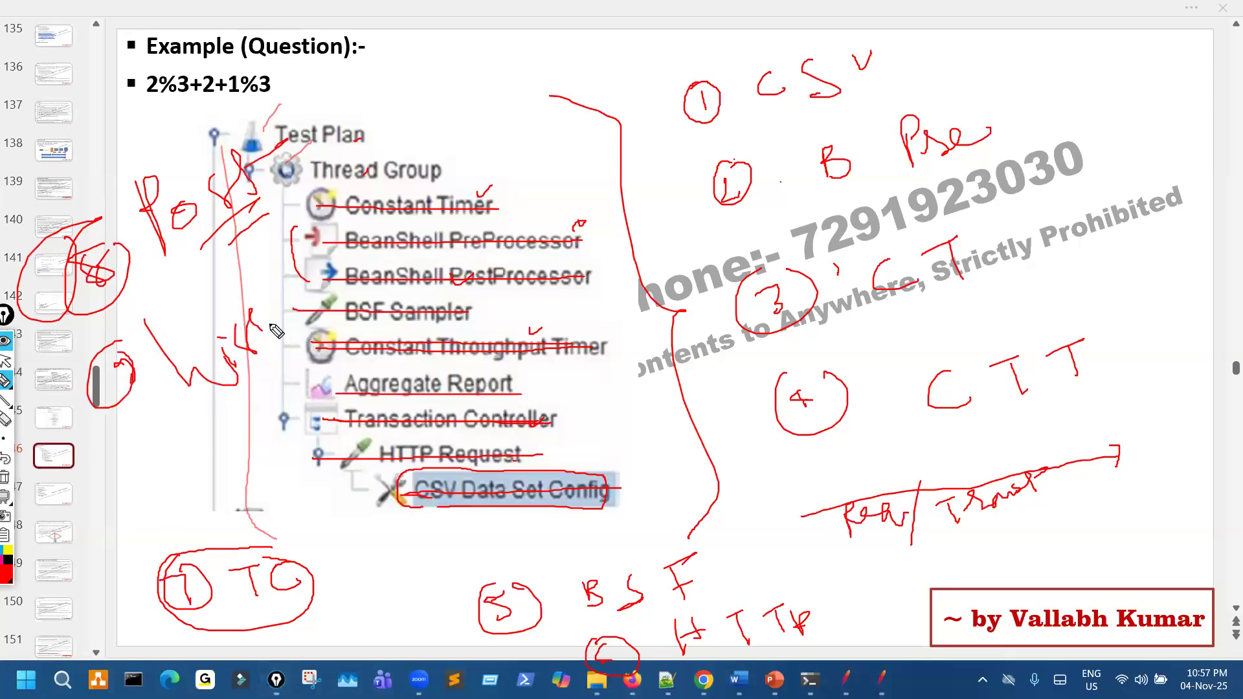
mouse_move(279, 269)
left_mouse_down()
mouse_move(286, 309)
mouse_move(309, 273)
mouse_move(419, 249)
left_mouse_up()
left_click_drag(337, 216, 329, 262)
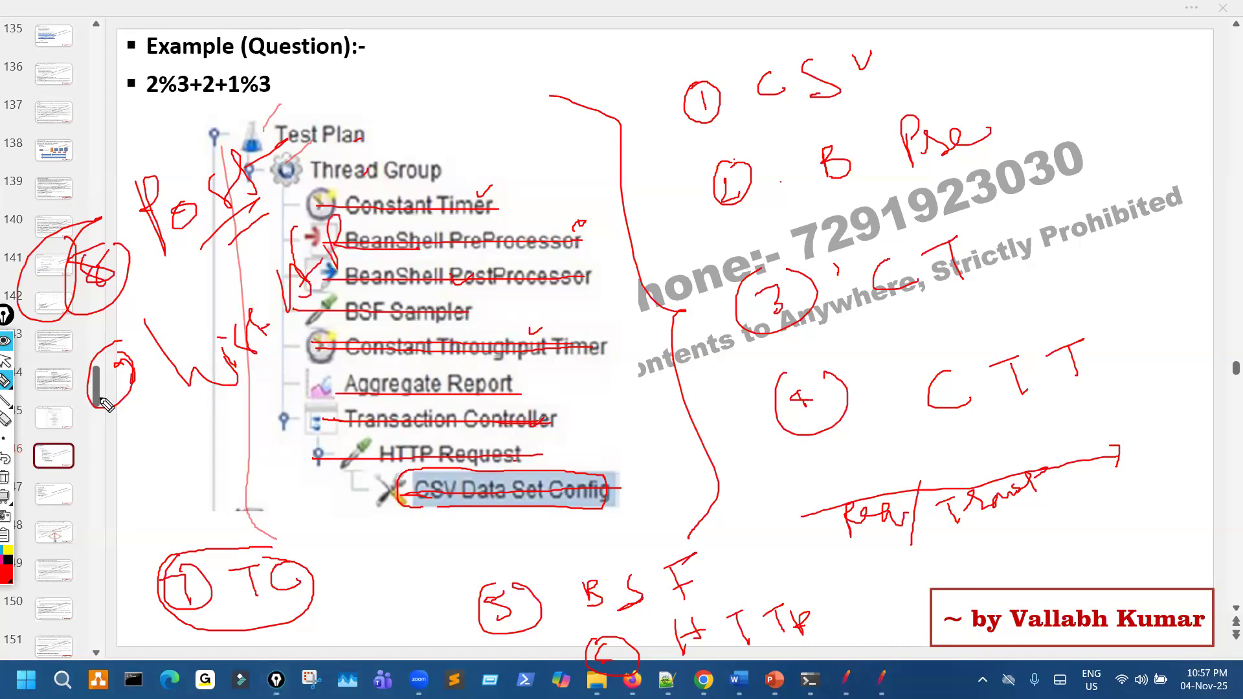
Step: Clear all ink, show the Answer slide, and highlight its execution order list from CSV Data Set Config to Aggregate Report
left_click(4, 477)
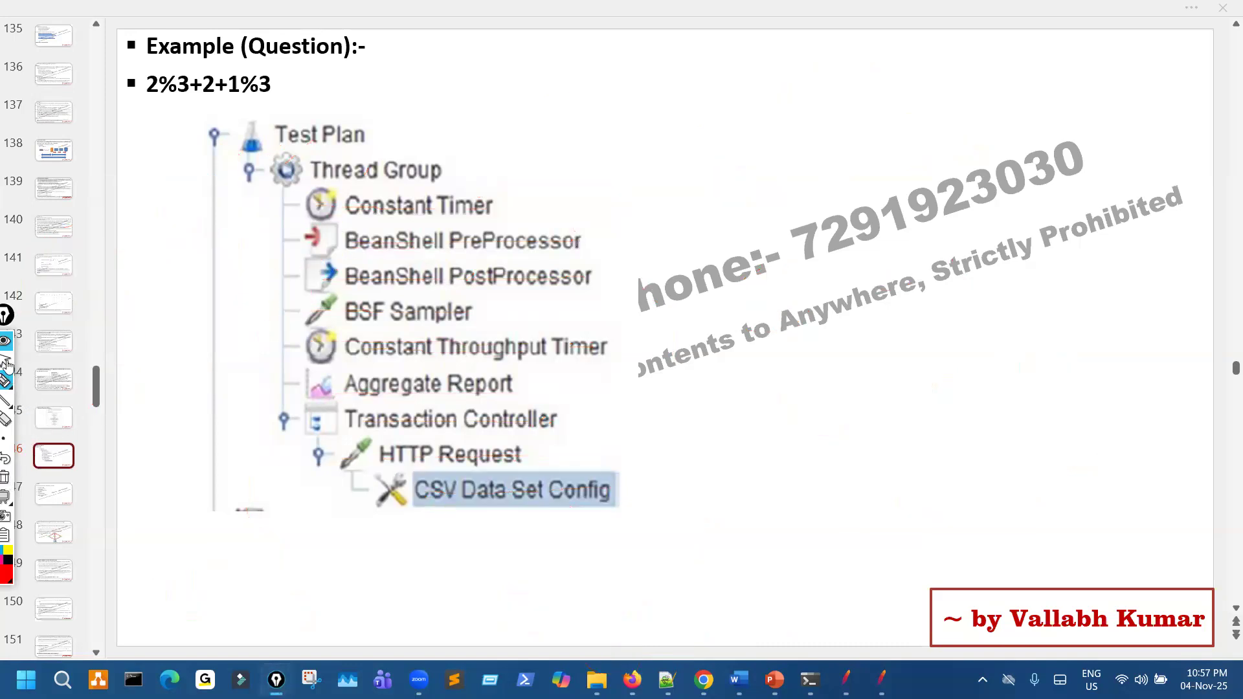
key("Right")
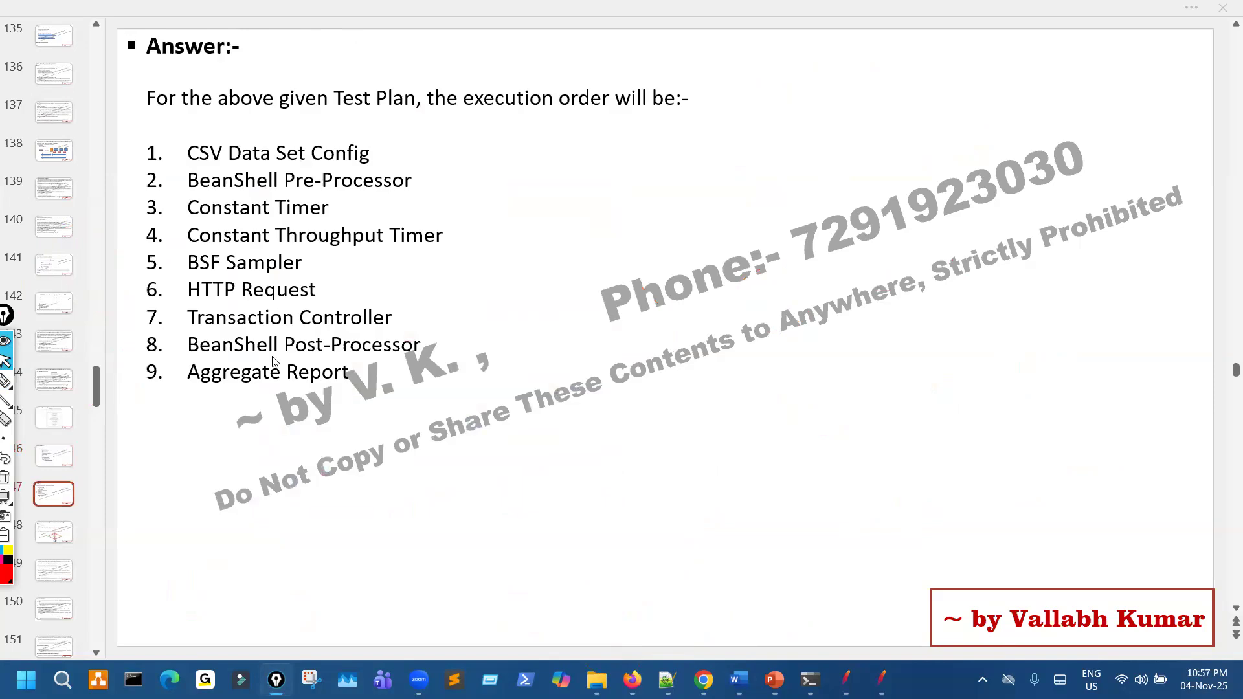
left_click_drag(353, 369, 228, 153)
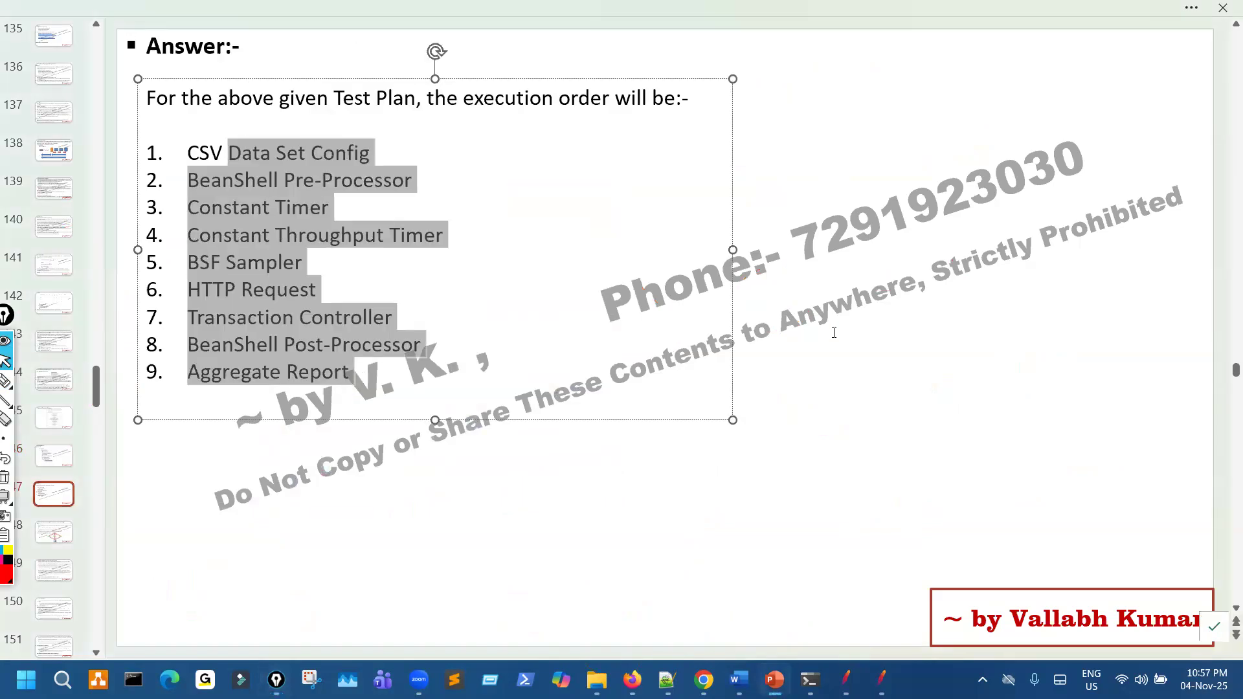
left_click(837, 331)
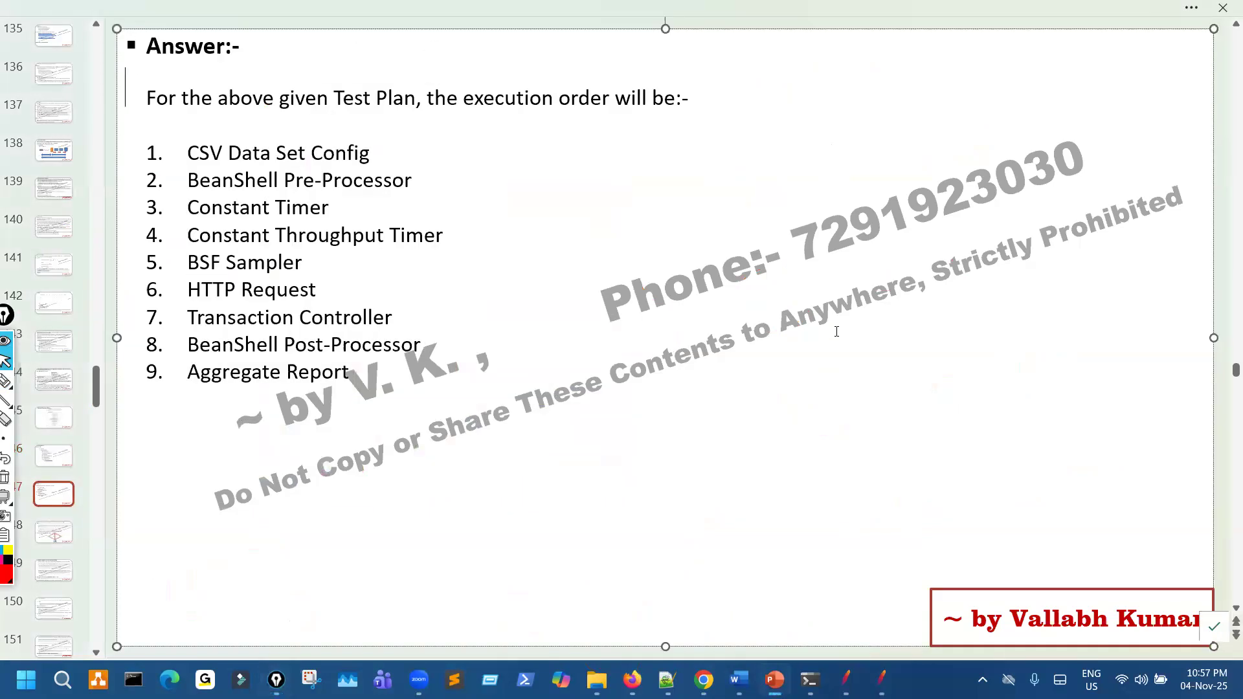
Step: Look back over the preceding slides and move ahead to the JMeter & Distributed Load Testing slide
scroll(836, 331, "up", 1)
scroll(495, 387, "up", 2)
scroll(512, 389, "down", 3)
scroll(860, 524, "down", 2)
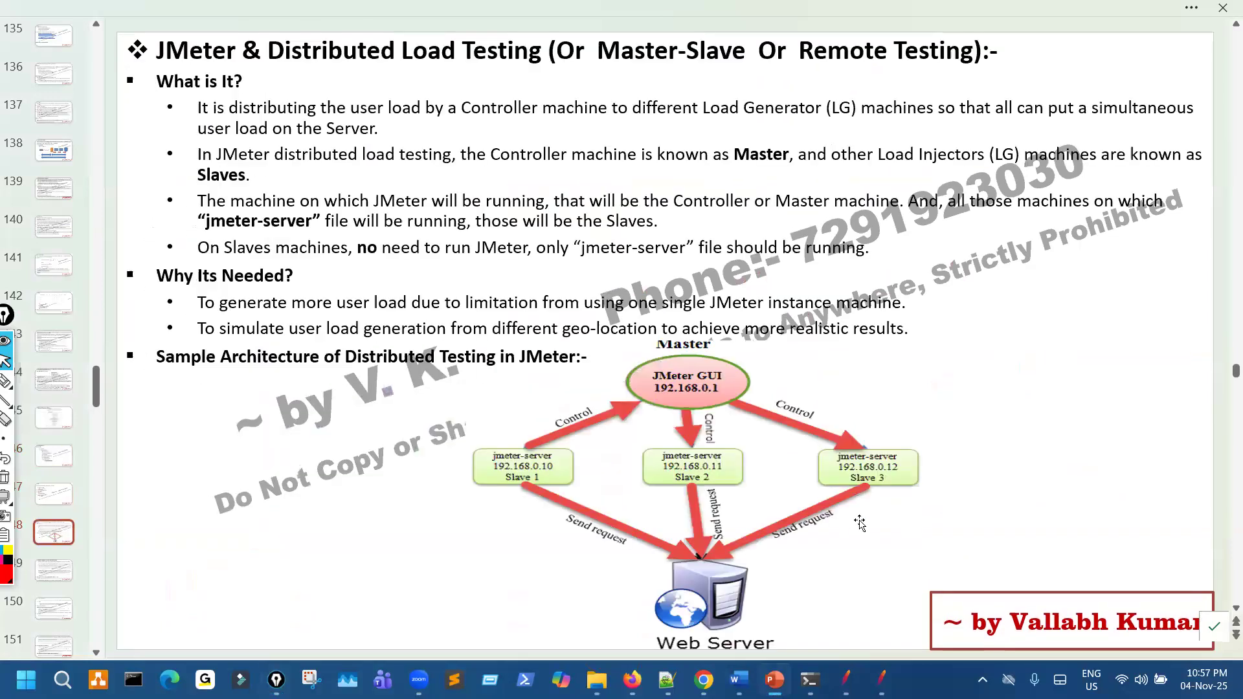
Step: Switch to JMeter and expand the Think Time after PS02_EnterStore to show its Pause timer and Flow Control Action settings
left_click(846, 680)
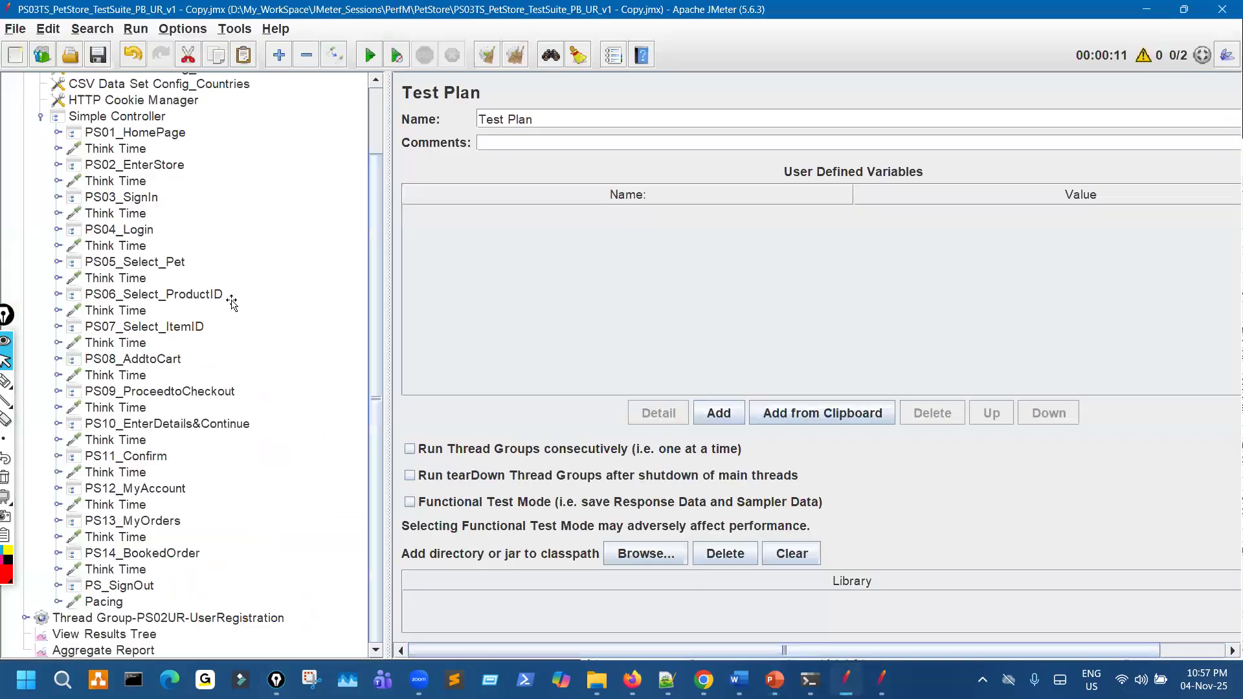
left_click(85, 183)
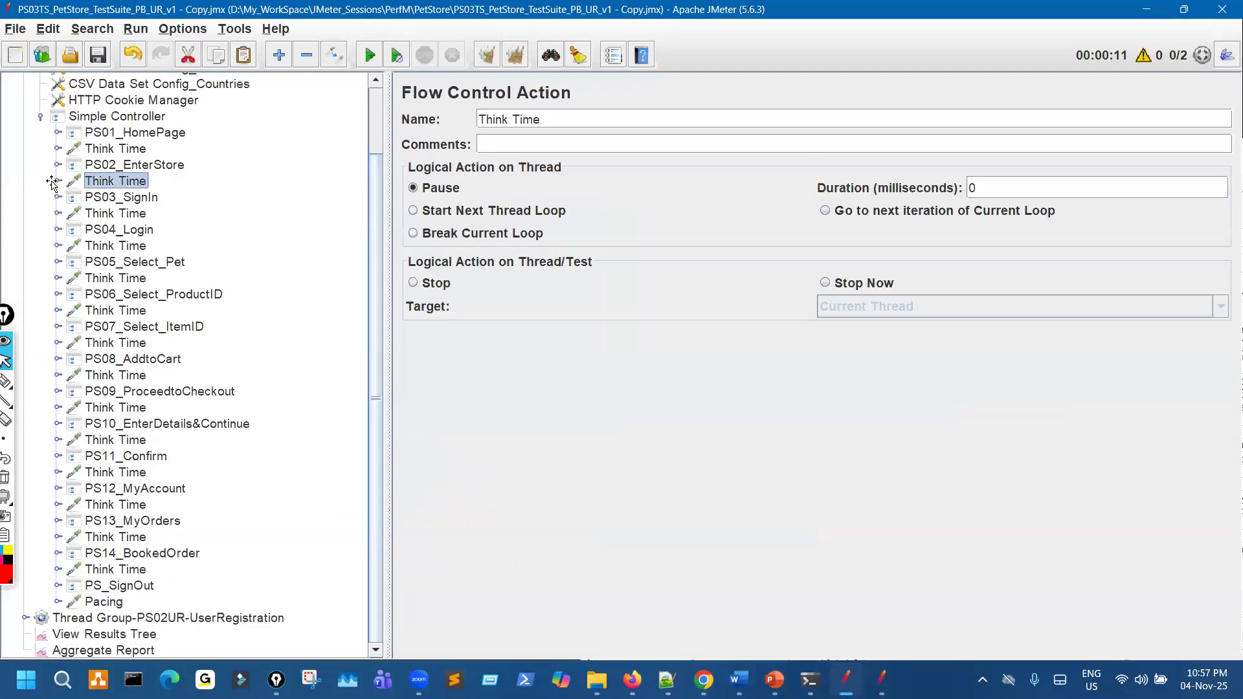
left_click(57, 181)
left_click(132, 195)
left_click(135, 184)
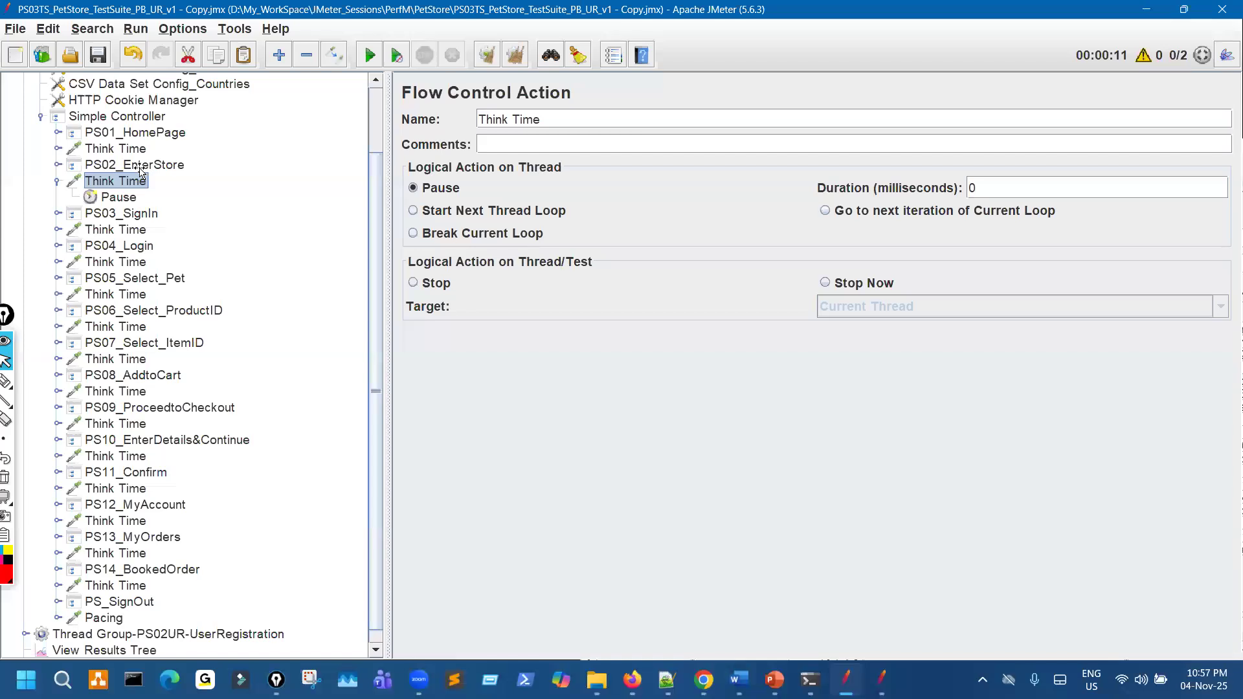
Step: Compare the Think Time after PS02_EnterStore with its Pause timer by alternating between them, and collapse the Simple Controller
left_click(116, 201)
left_click(119, 185)
left_click(122, 194)
left_click(127, 185)
left_click(122, 197)
left_click(127, 183)
left_click(123, 195)
left_click(127, 183)
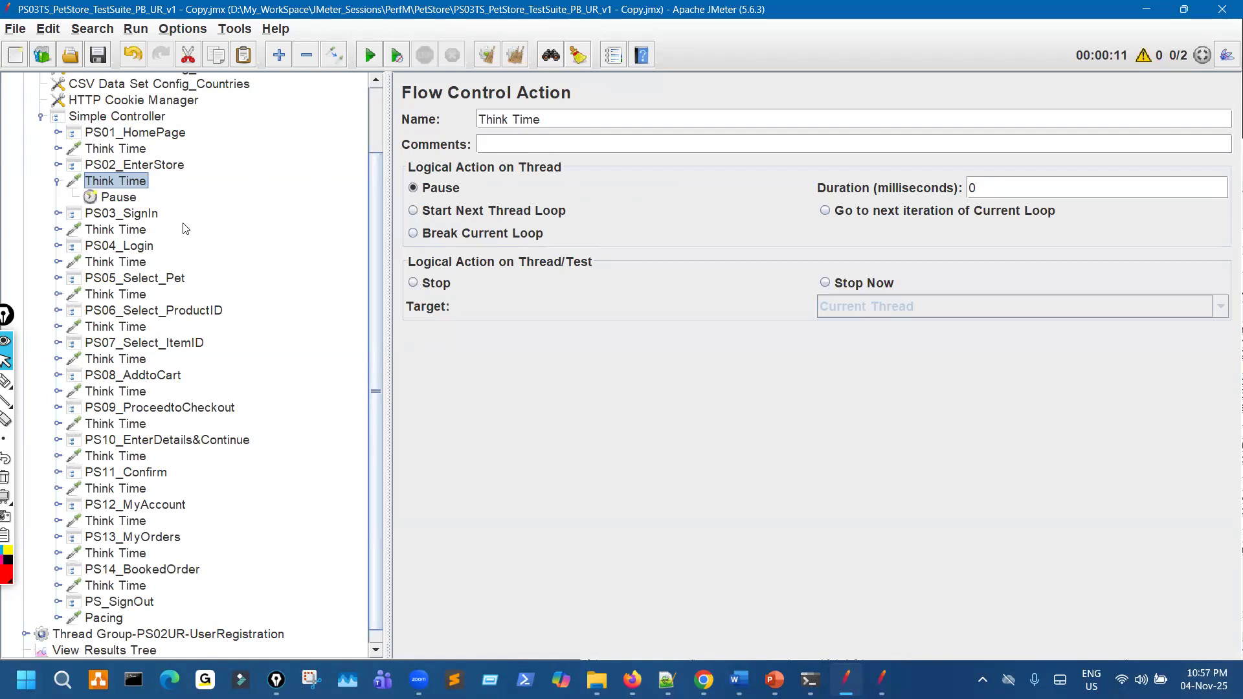
scroll(186, 228, "up", 2)
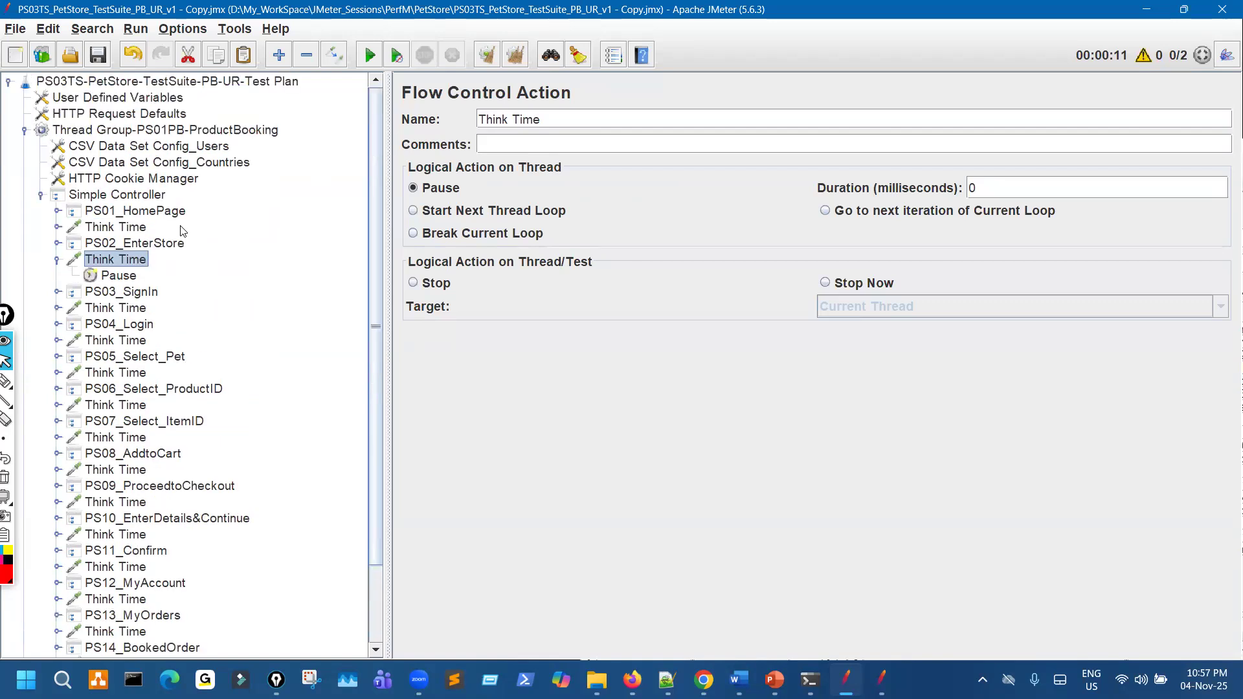
left_click(41, 195)
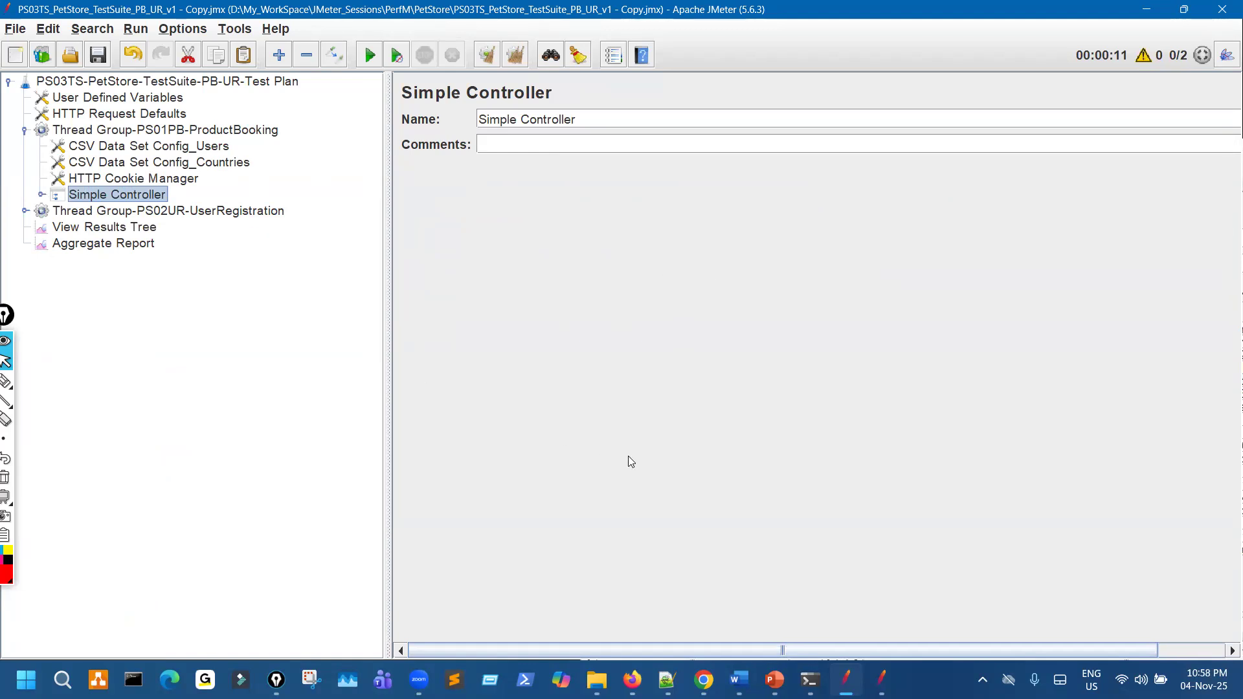
Step: Switch to the course syllabus in Word and highlight the Day-31 scope and execution order topics
key("alt+Tab")
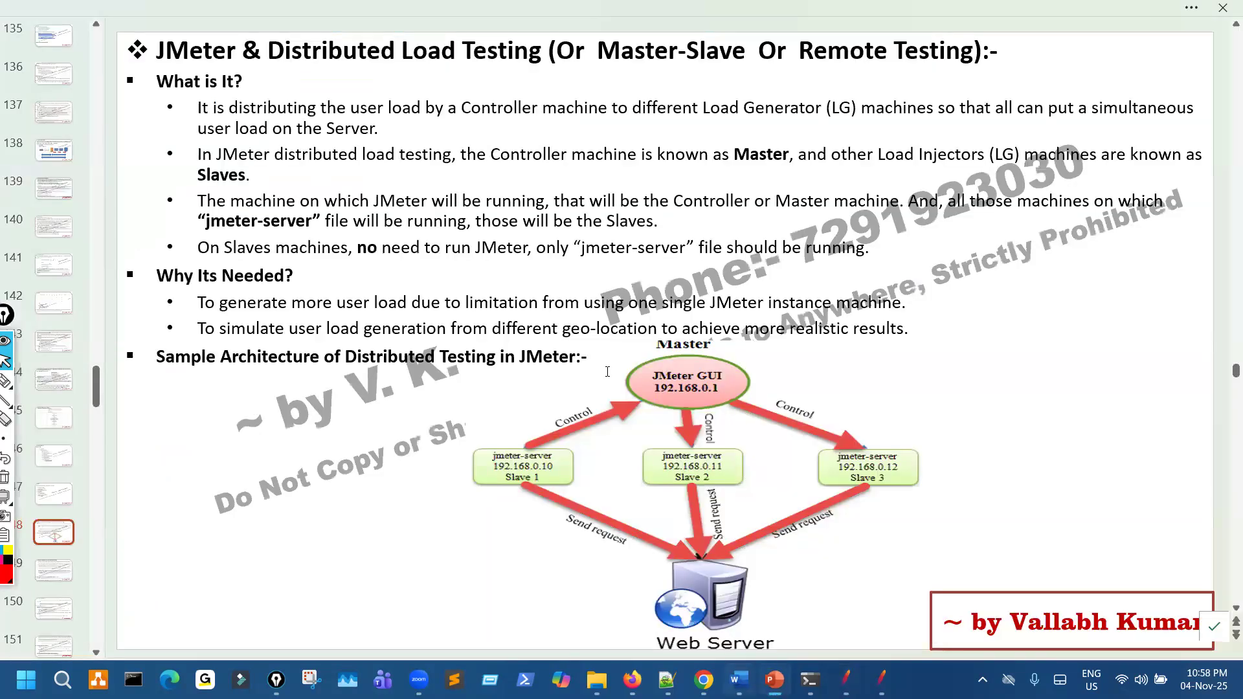
key("alt+Tab")
left_click_drag(946, 329, 388, 275)
left_click(465, 392)
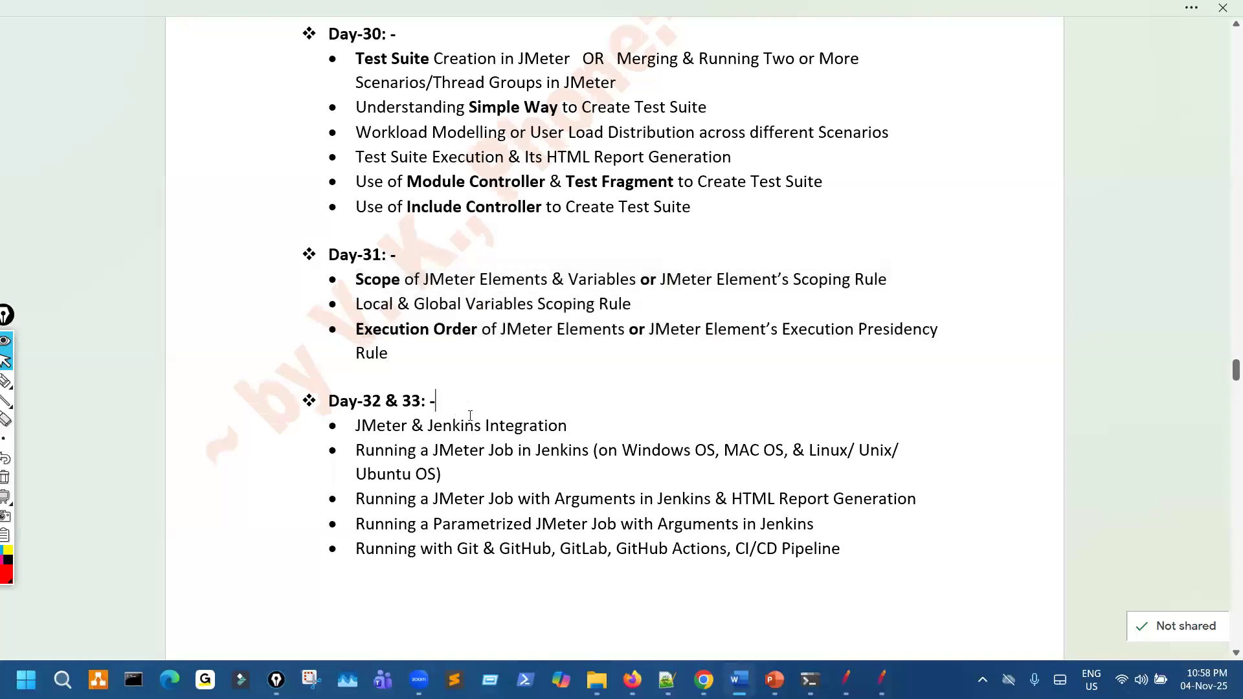
Step: Highlight "InfluxDB - Grafana" under Day-34, review the Day-35 topics, and switch back to the PowerPoint deck
scroll(468, 405, "down", 7)
scroll(470, 416, "down", 1)
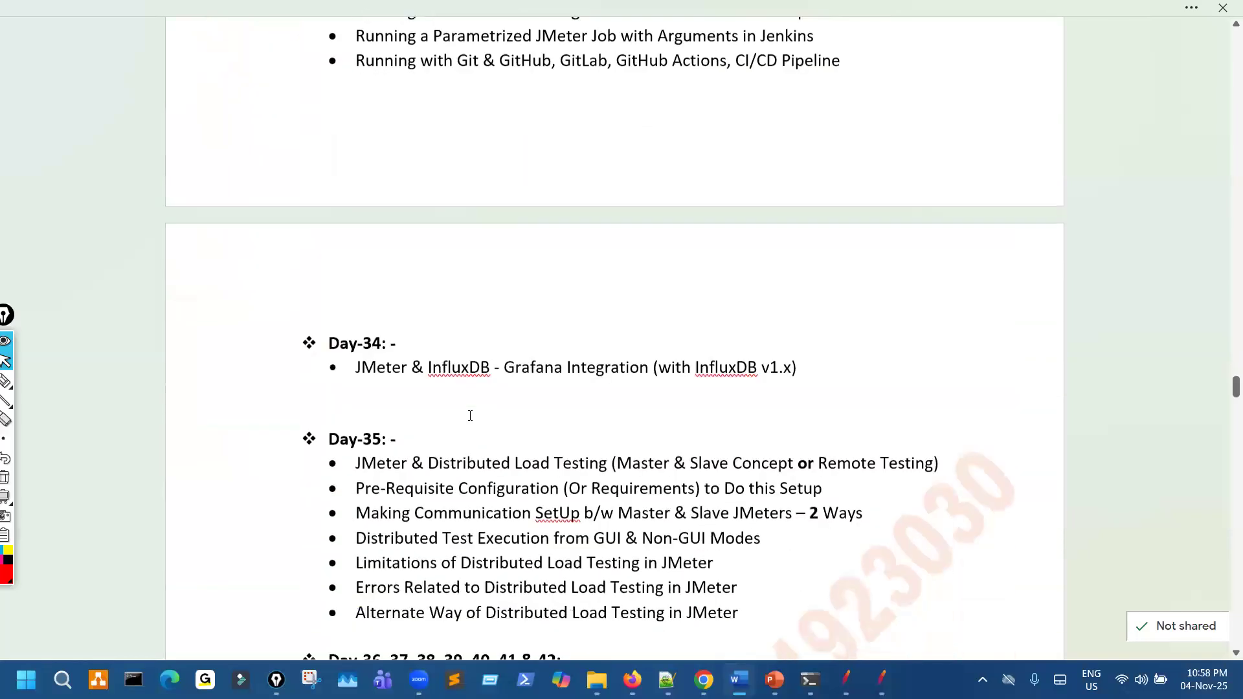
left_click_drag(459, 367, 526, 366)
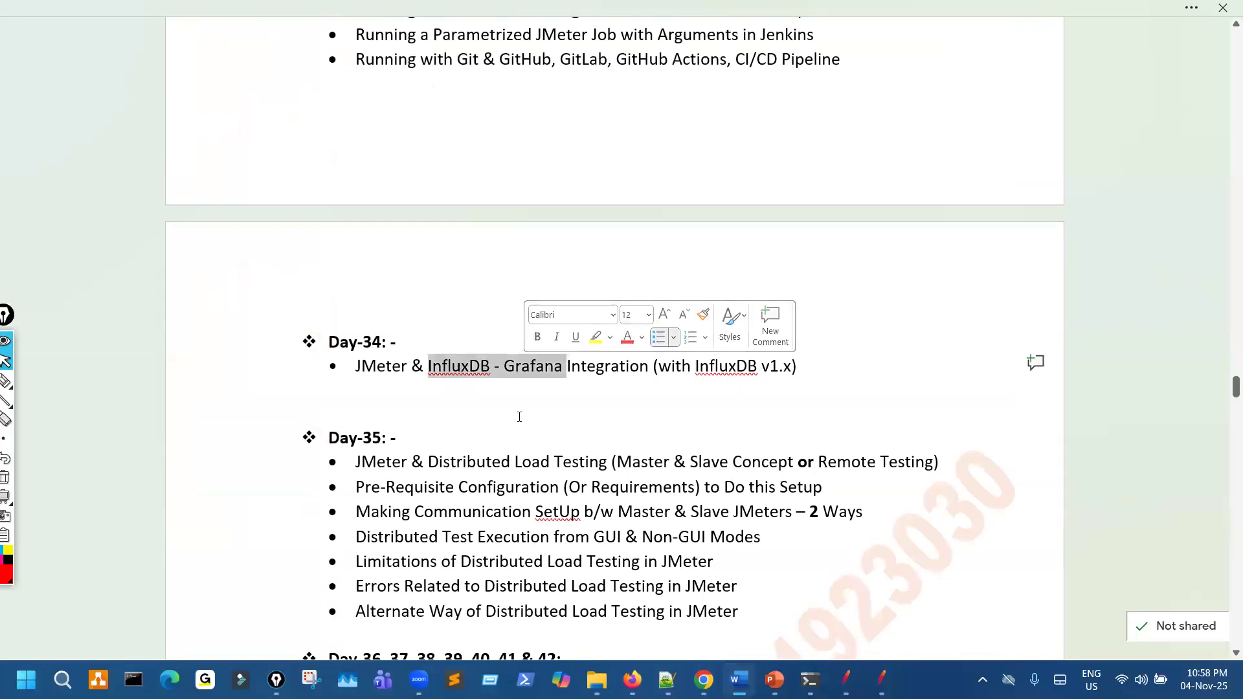
left_click(520, 417)
scroll(356, 436, "down", 3)
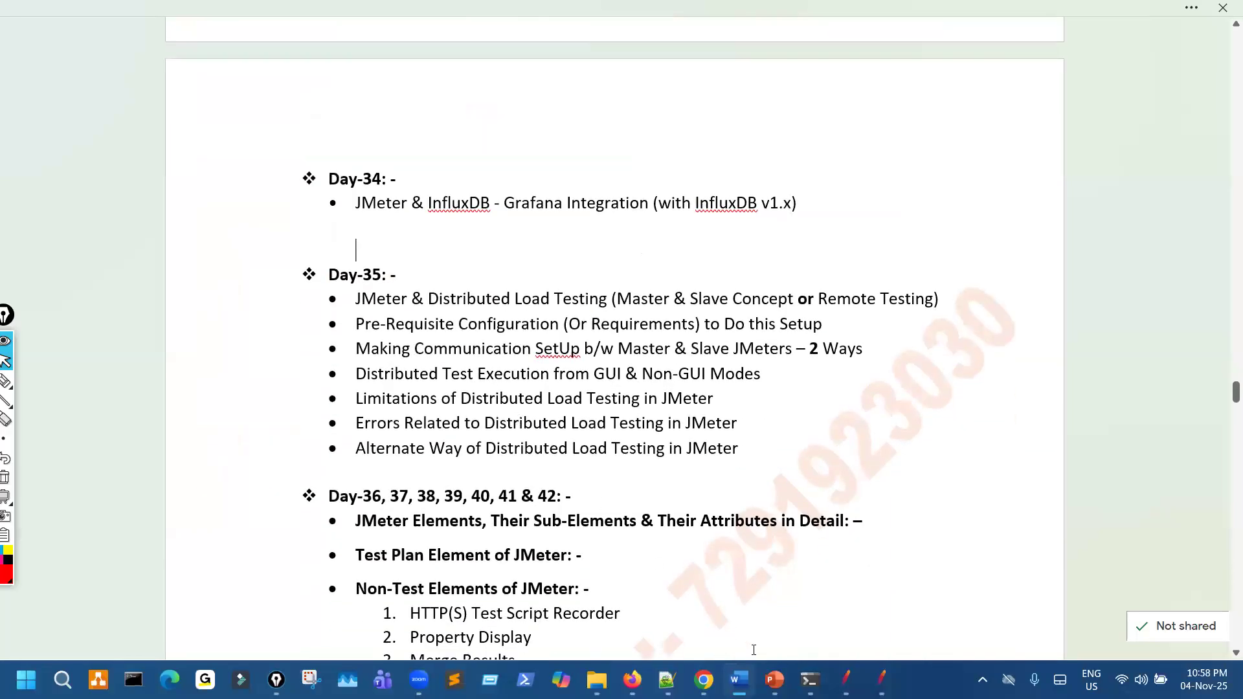
left_click(774, 680)
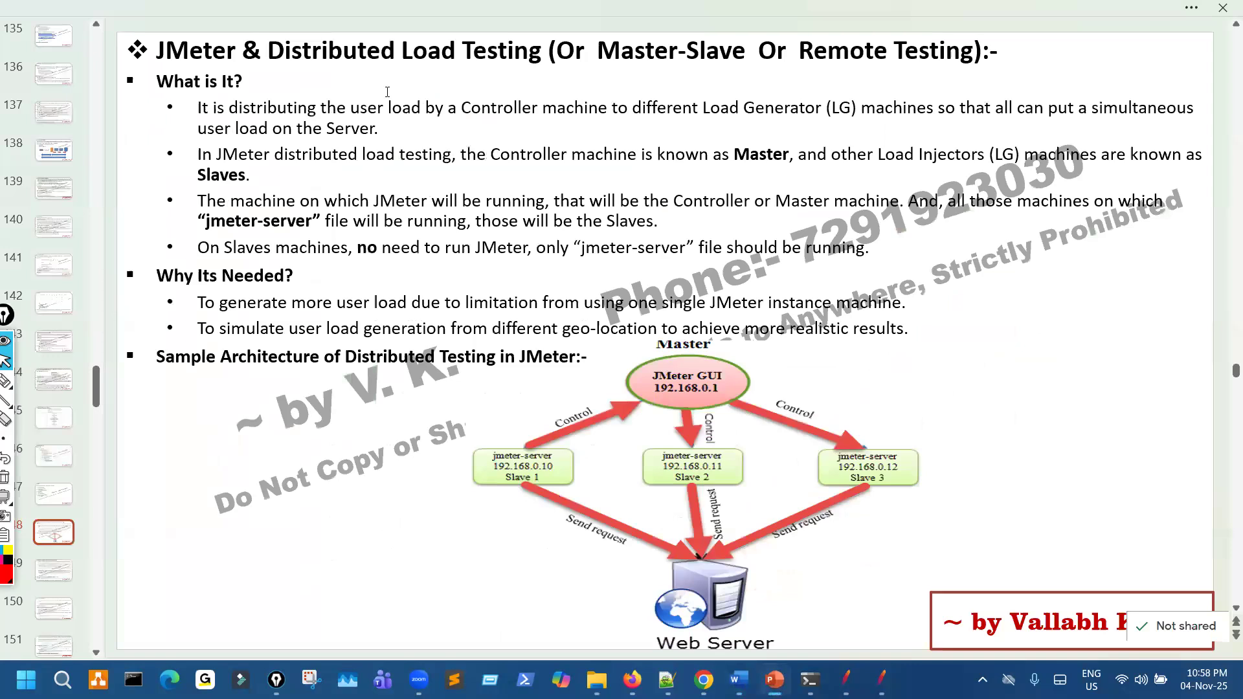
Step: Review the Grafana, Jenkins Integration and JMeter help slides that follow the Distributed Load Testing slides
left_click(413, 52)
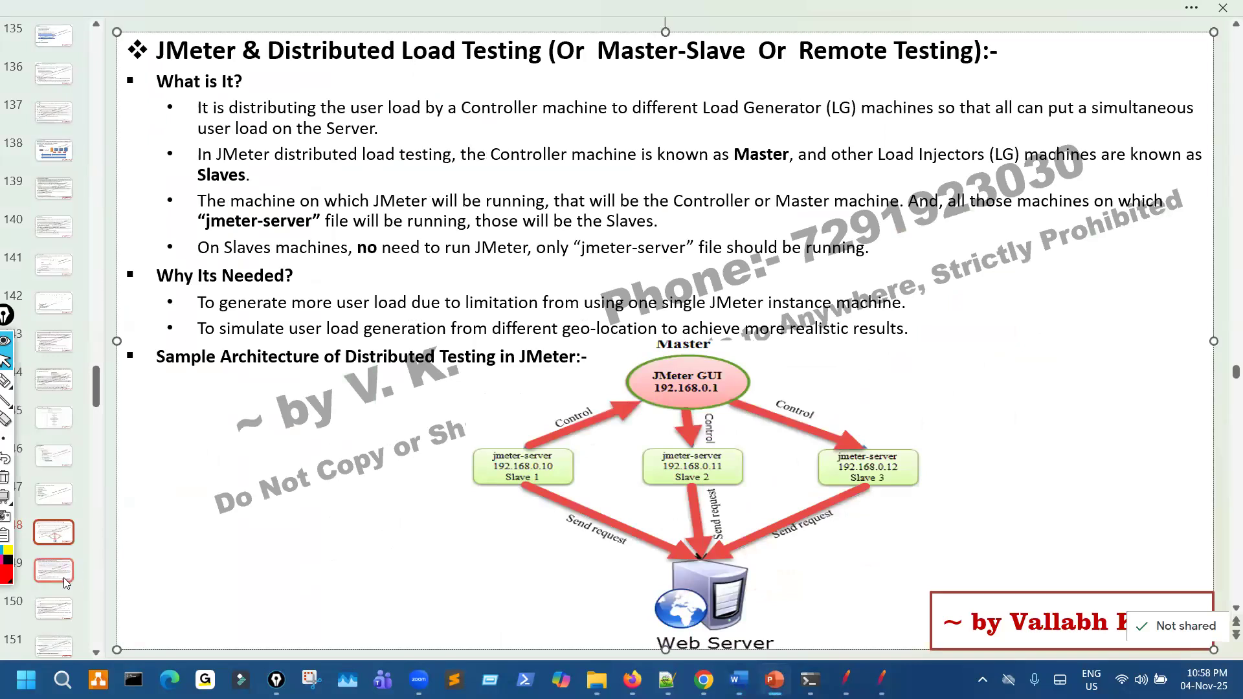
scroll(65, 555, "down", 3)
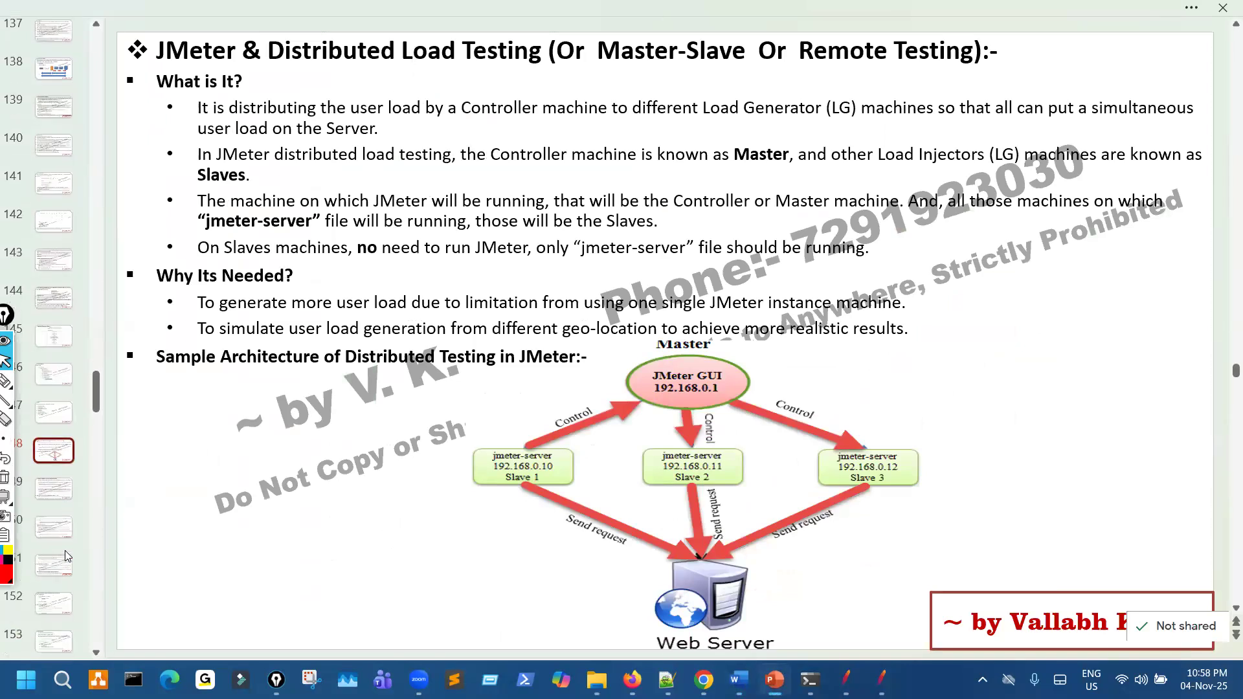
scroll(68, 556, "down", 2)
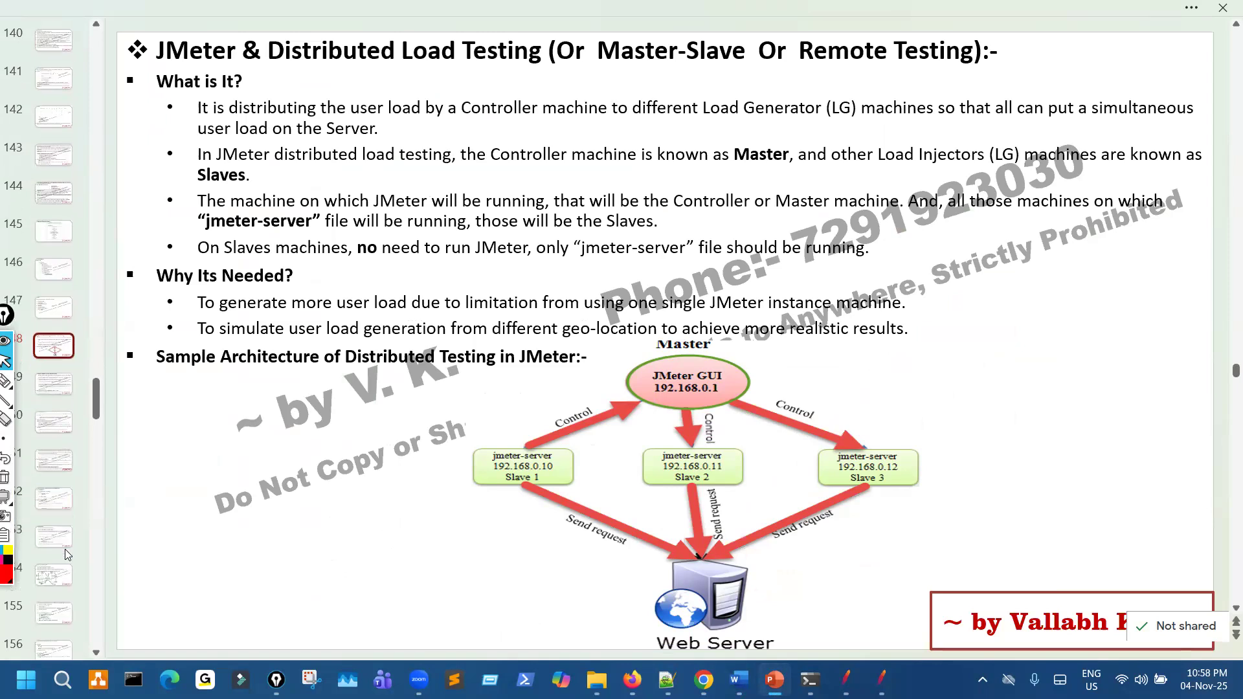
left_click(57, 514)
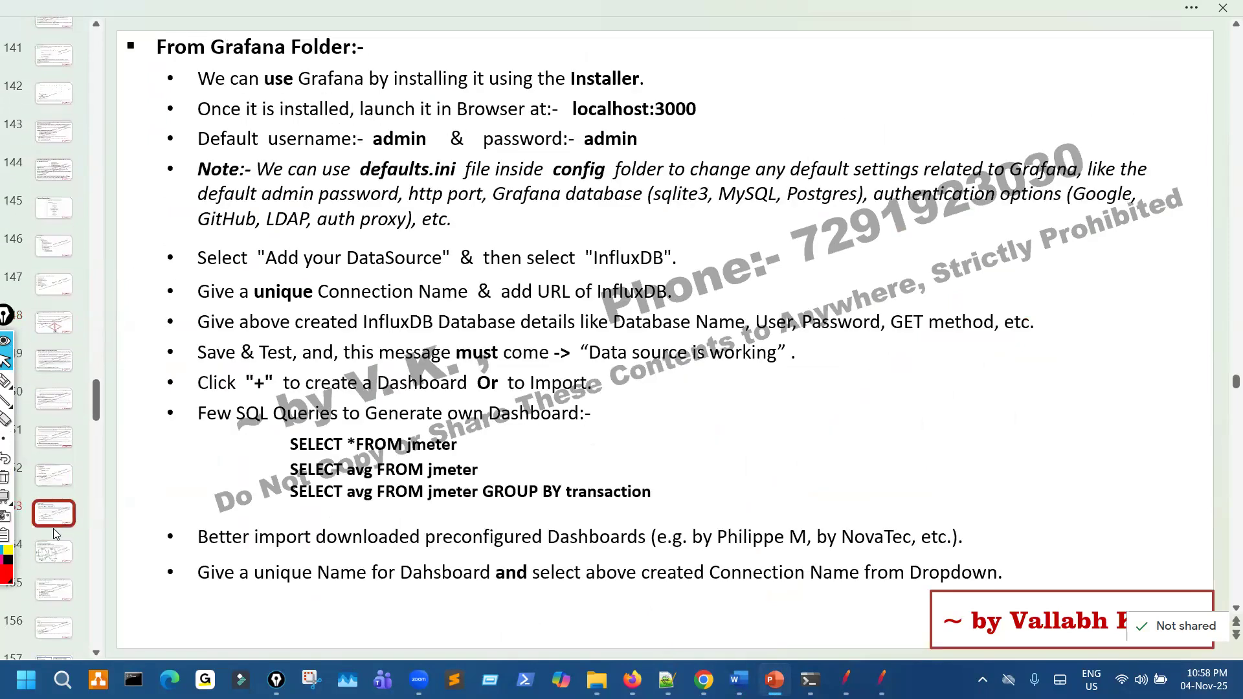
left_click(59, 554)
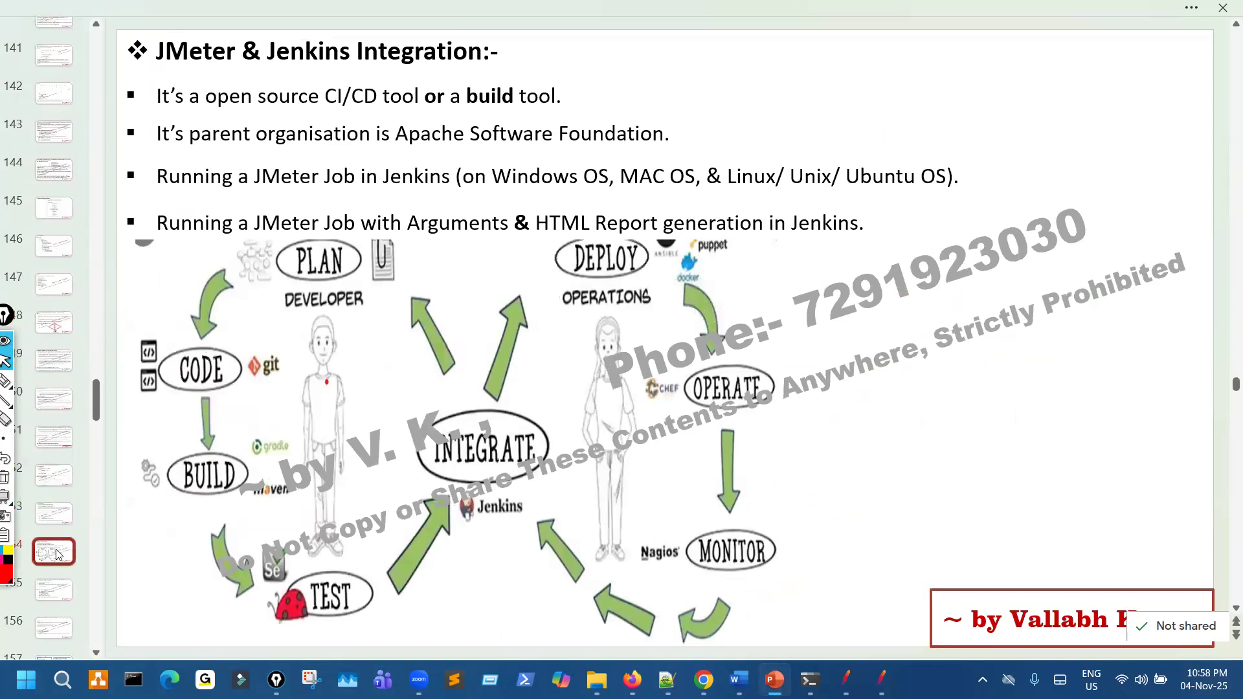
scroll(60, 555, "down", 1)
left_click(61, 555)
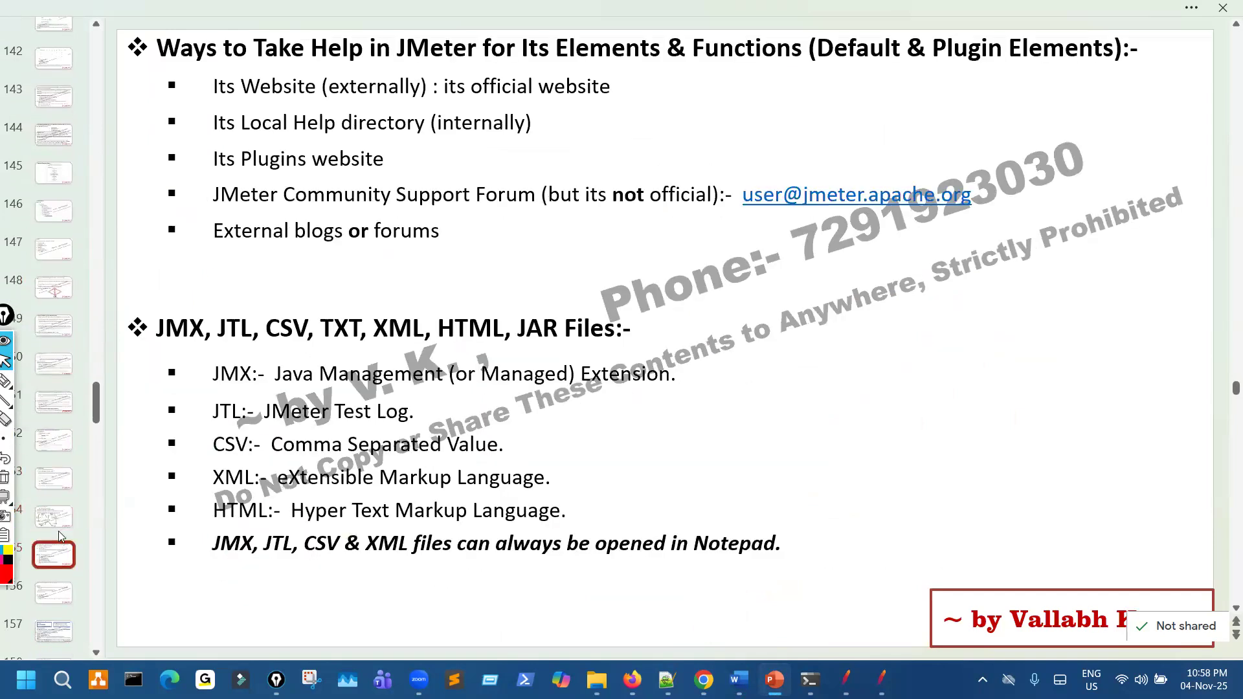
Step: Move the JMeter & Jenkins Integration slide to directly after the execution order Answer slide
left_click(62, 521)
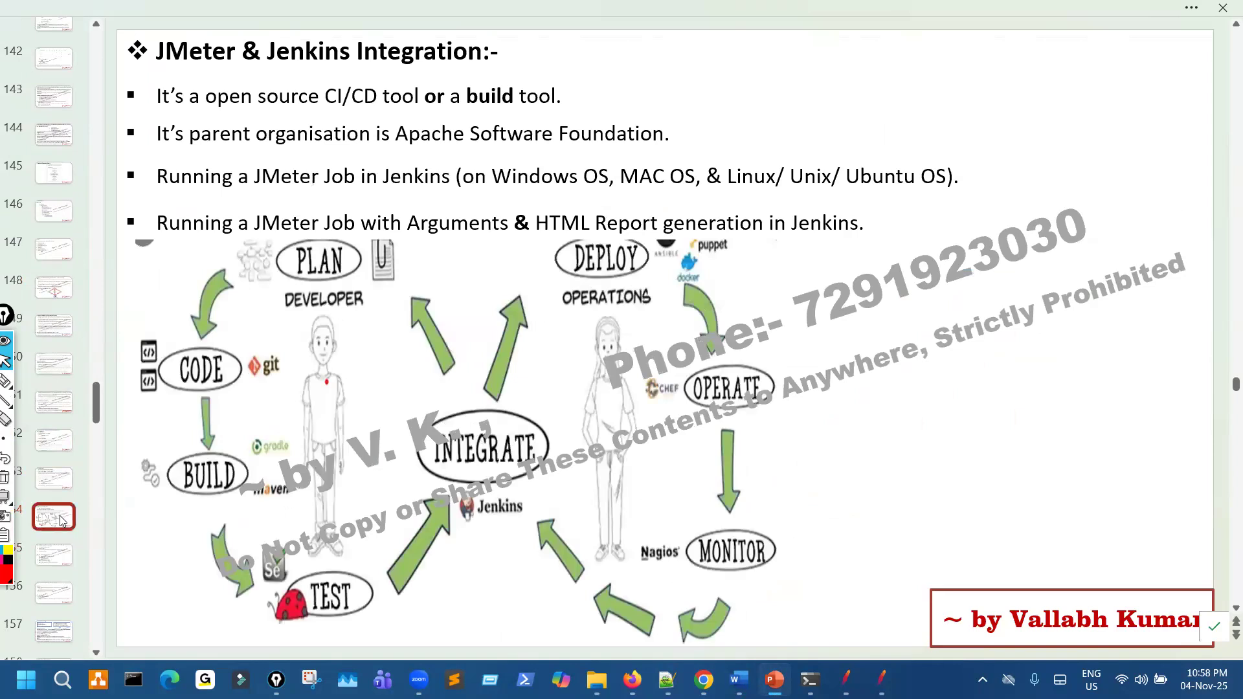
key("ctrl+x")
scroll(60, 521, "up", 2)
left_click(58, 360)
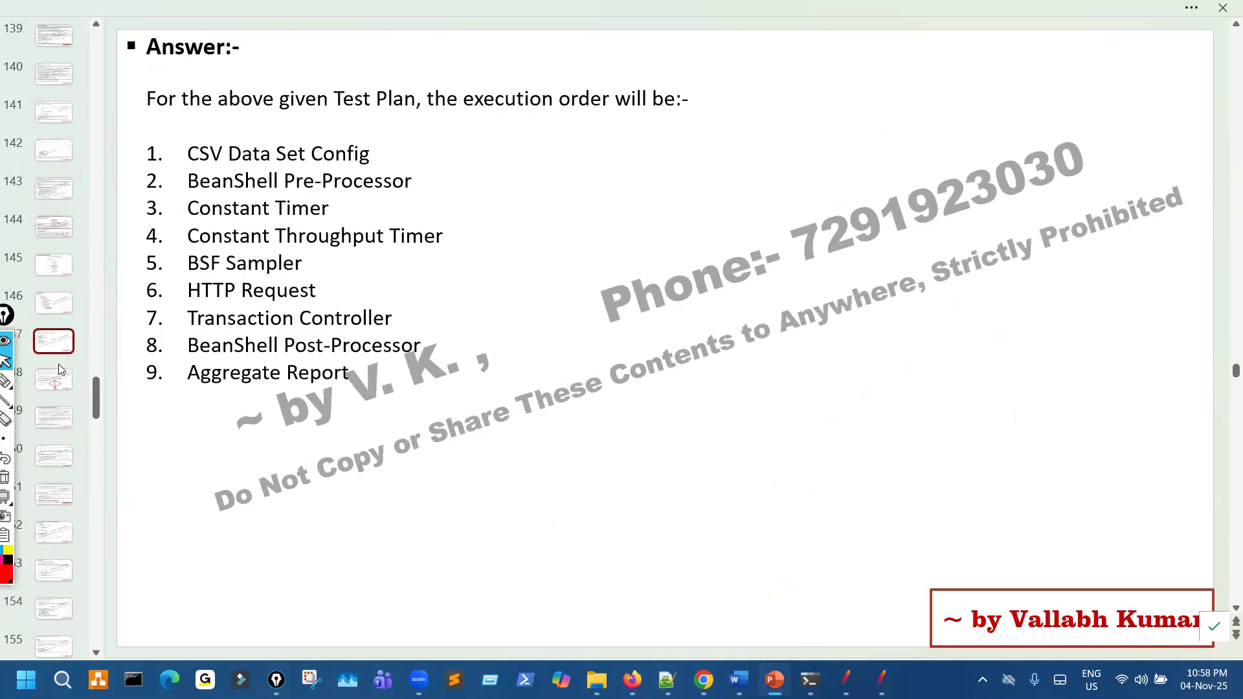
key("ctrl+v")
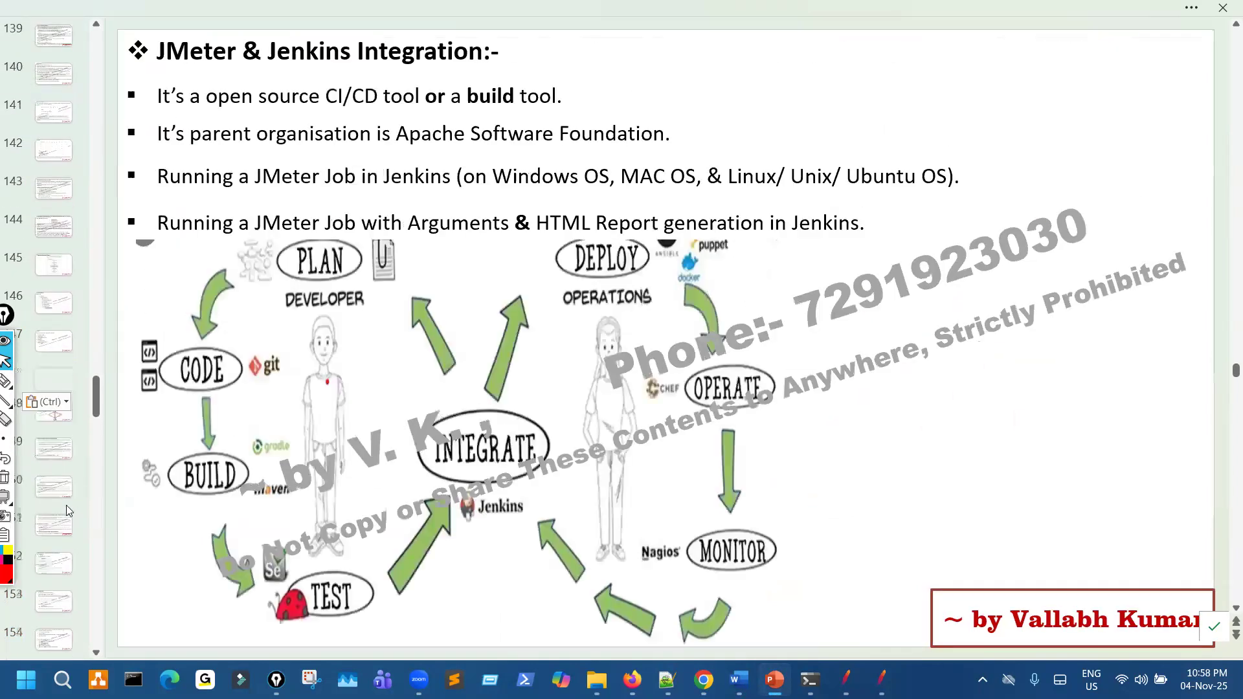
Step: Move the two InfluxDB - Grafana slides to directly after the JMeter & Jenkins Integration slide, ahead of Distributed Load Testing
left_click(60, 455)
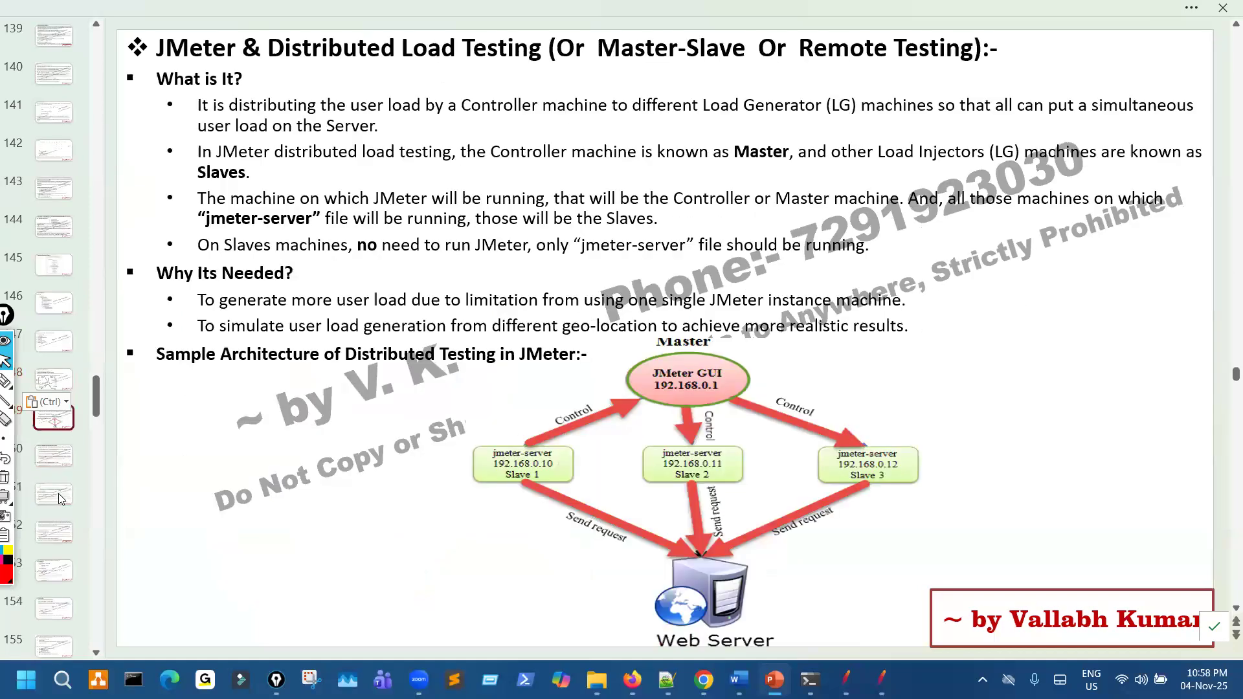
left_click(62, 540)
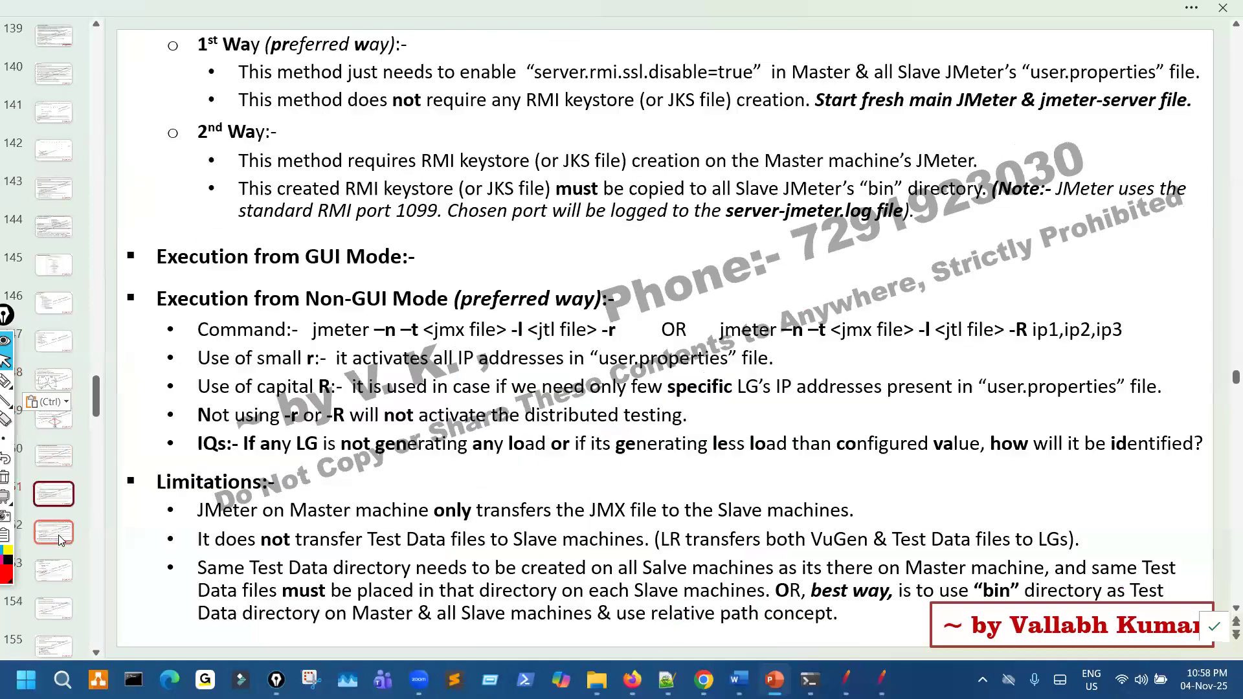
left_click(62, 570)
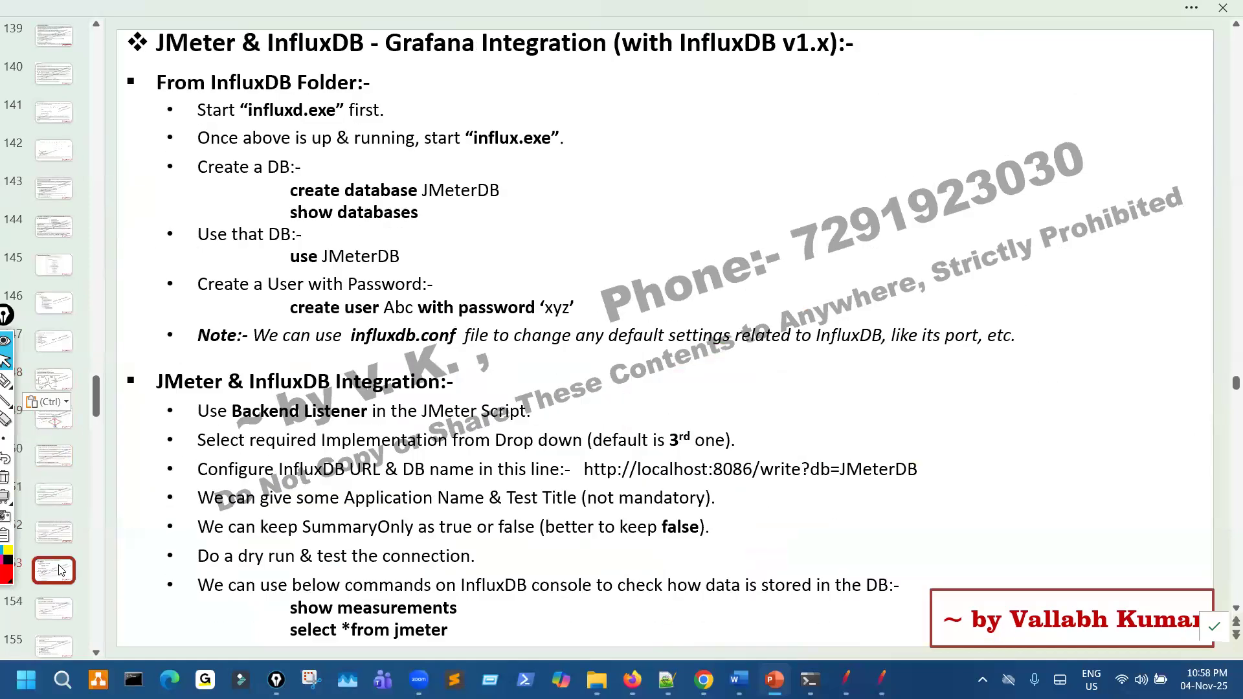
left_click(61, 608)
scroll(61, 518, "down", 2)
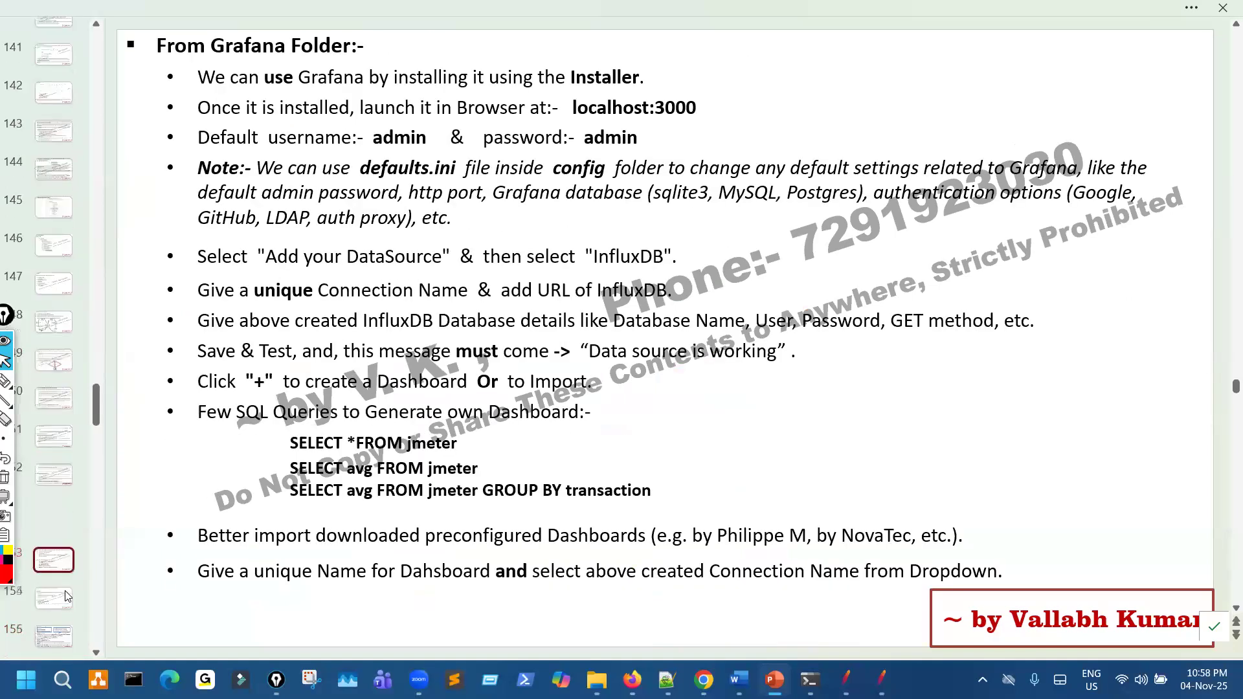
left_click(65, 343)
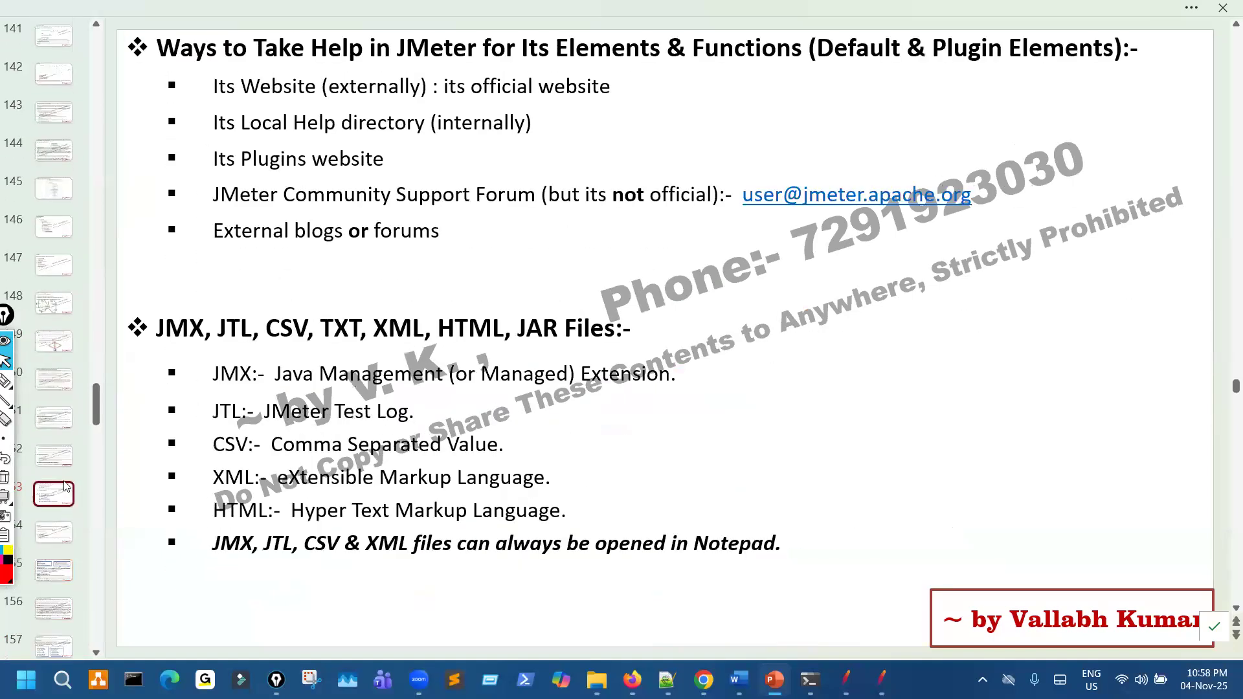
left_click(59, 327)
key("ctrl+v")
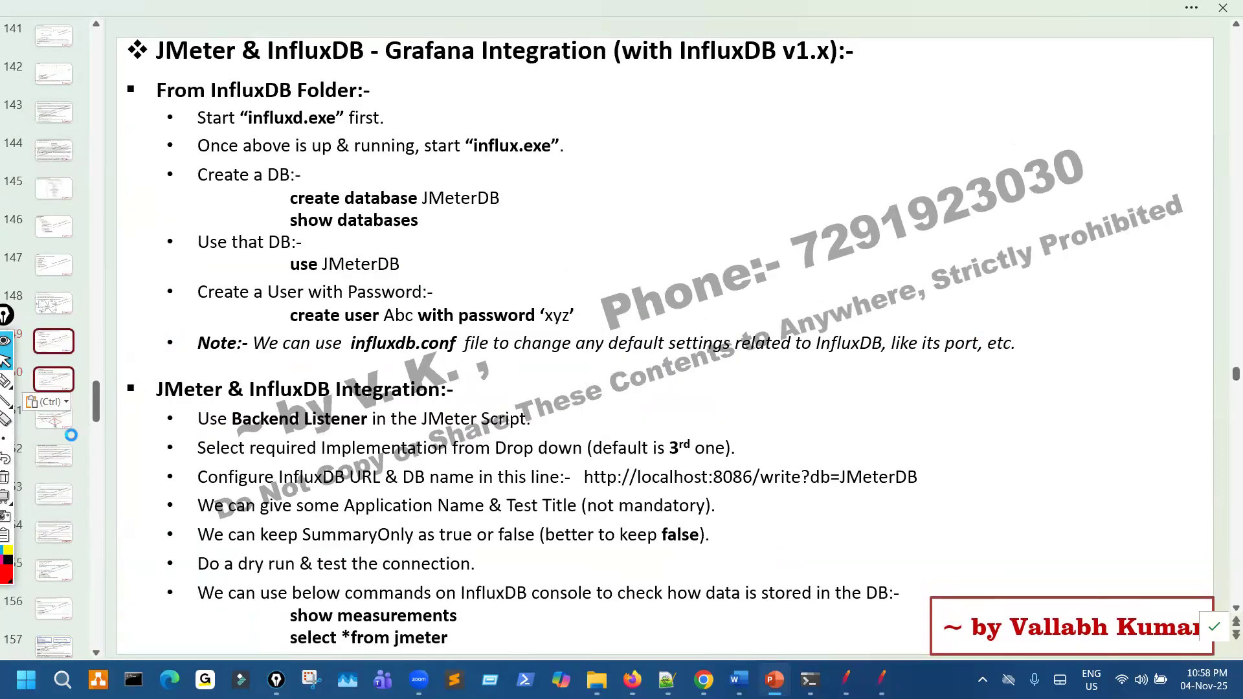
Step: Look over the distributed testing pre-requisites slide and continue to the Threads & Thread Groups slide
left_click(51, 464)
left_click(56, 499)
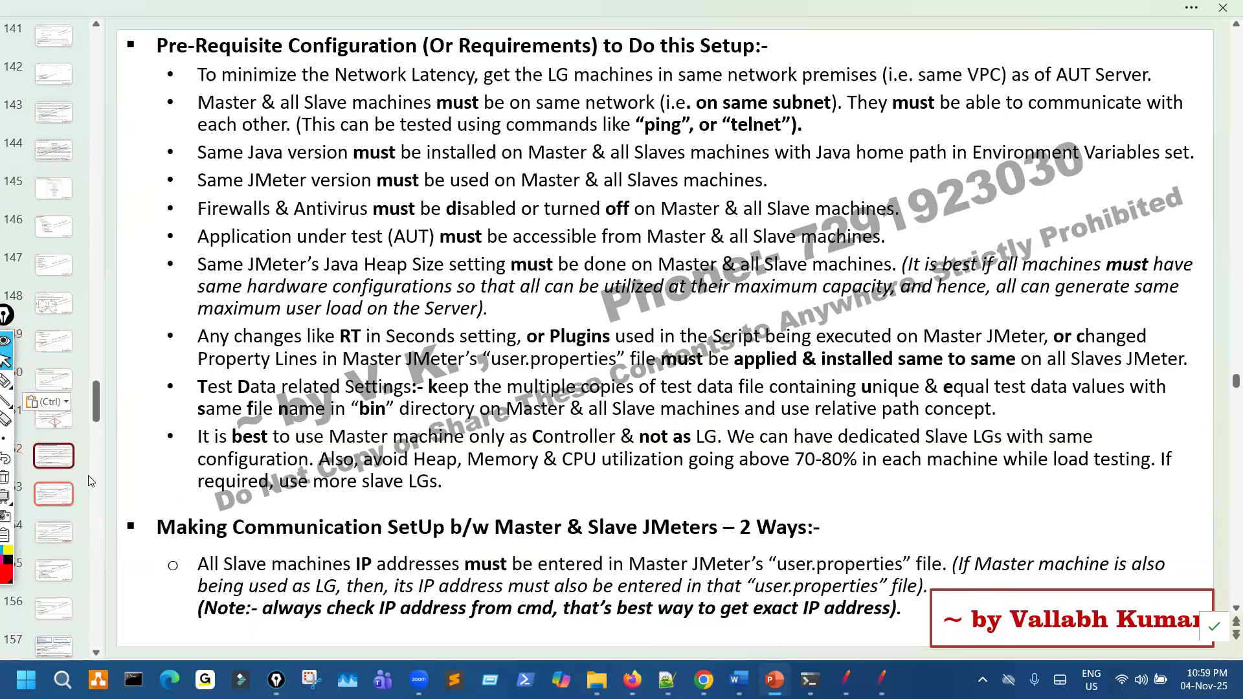
scroll(120, 453, "down", 4)
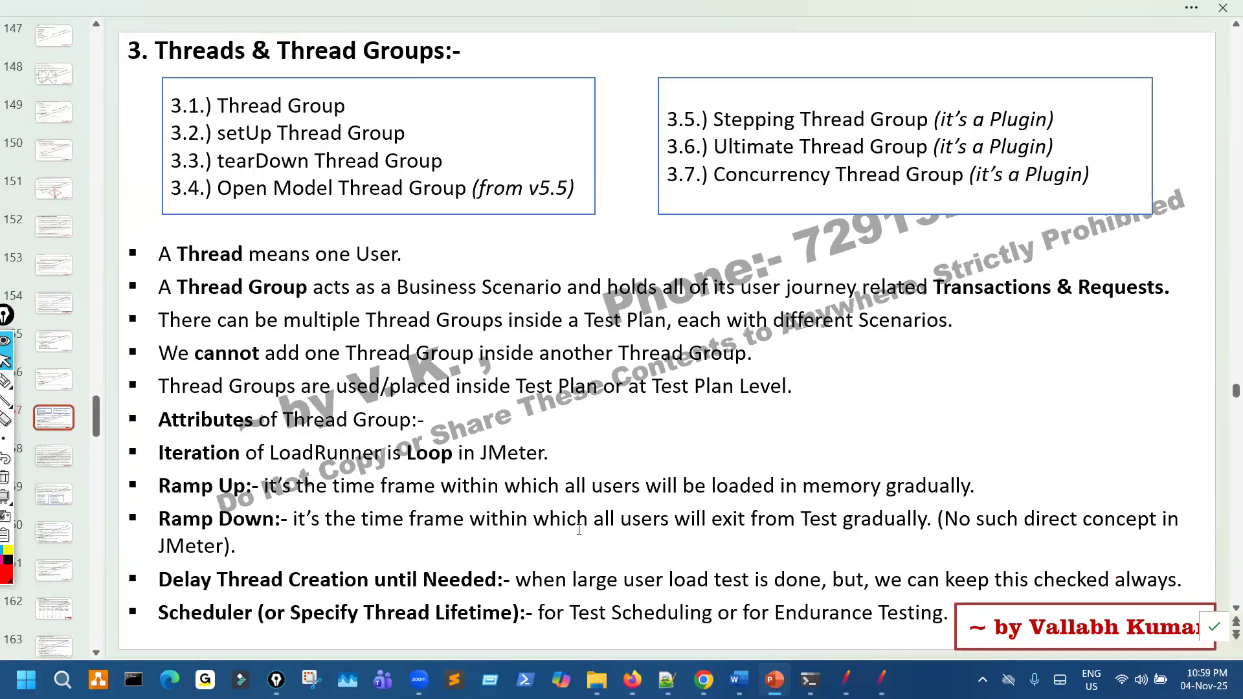
Step: Switch to the course syllabus in Word and review the Thread Group, Controller, Sampler and Config element lists
left_click(739, 679)
scroll(689, 541, "down", 5)
scroll(644, 524, "down", 3)
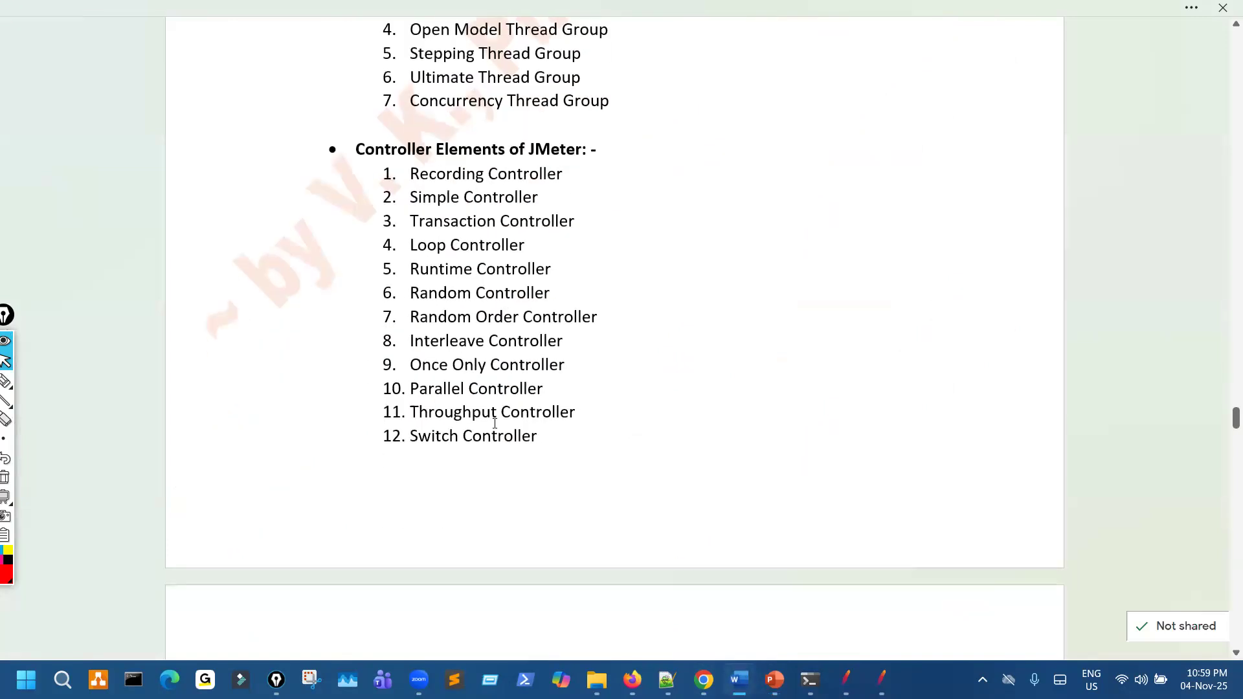
scroll(496, 432, "down", 10)
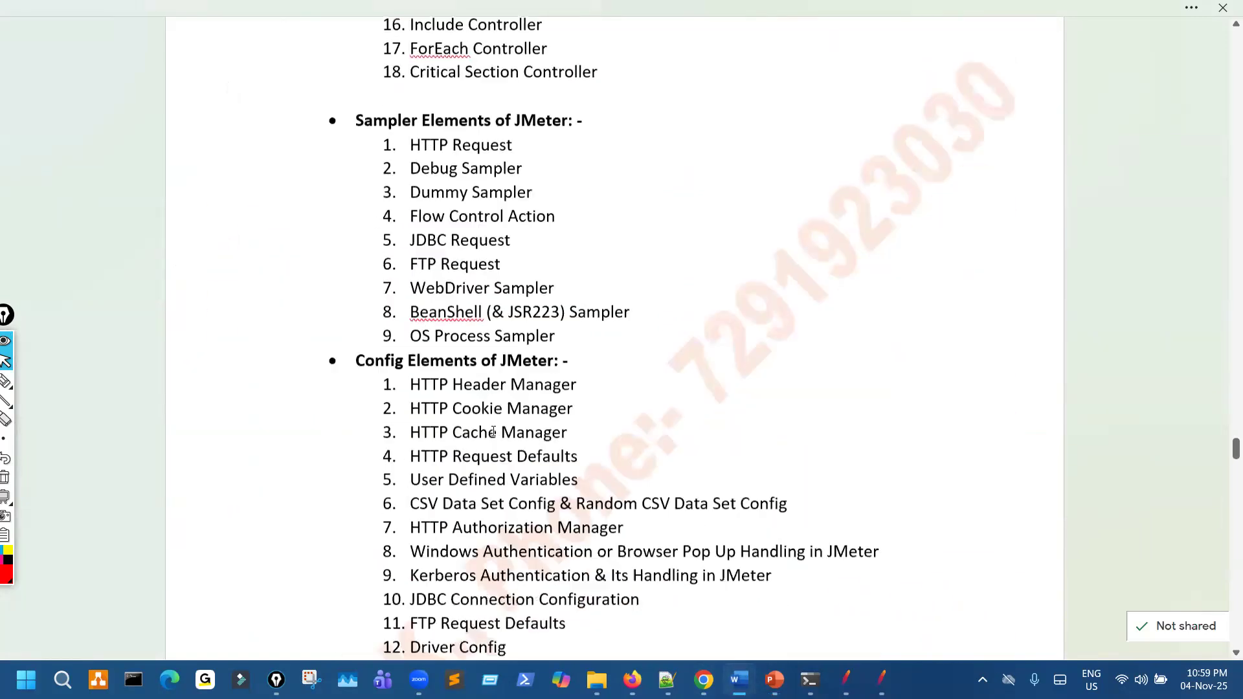
scroll(500, 430, "up", 10)
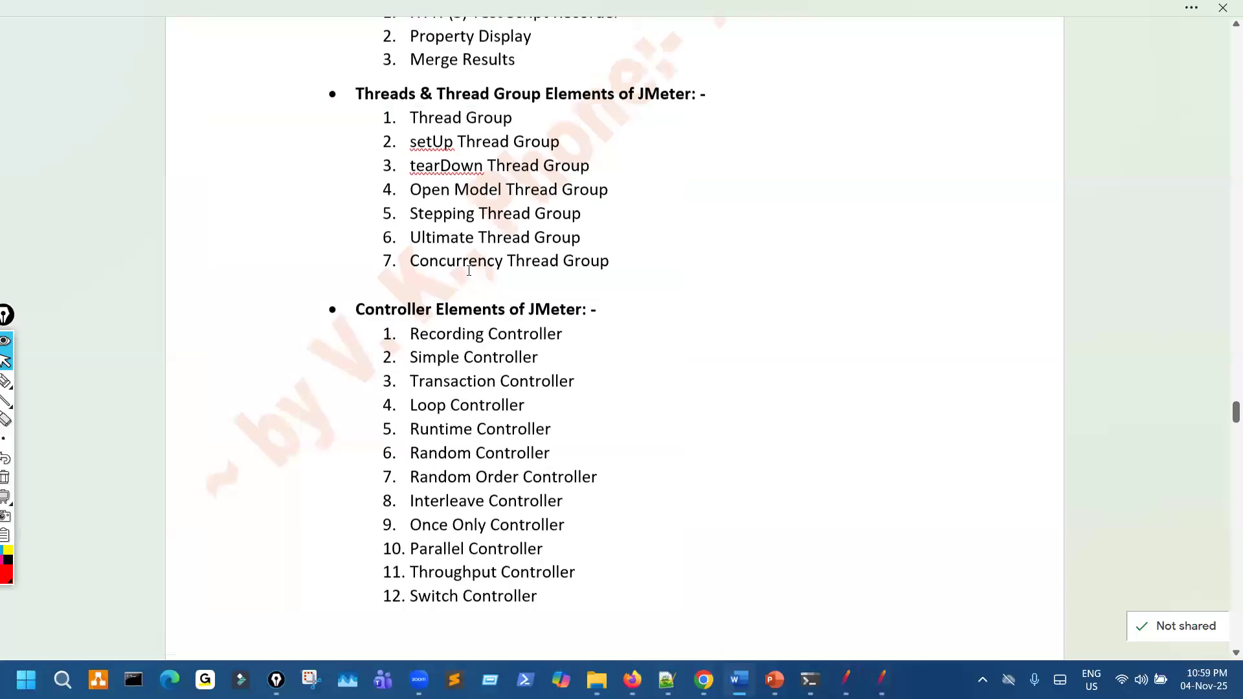
left_click_drag(504, 285, 470, 247)
scroll(494, 450, "down", 5)
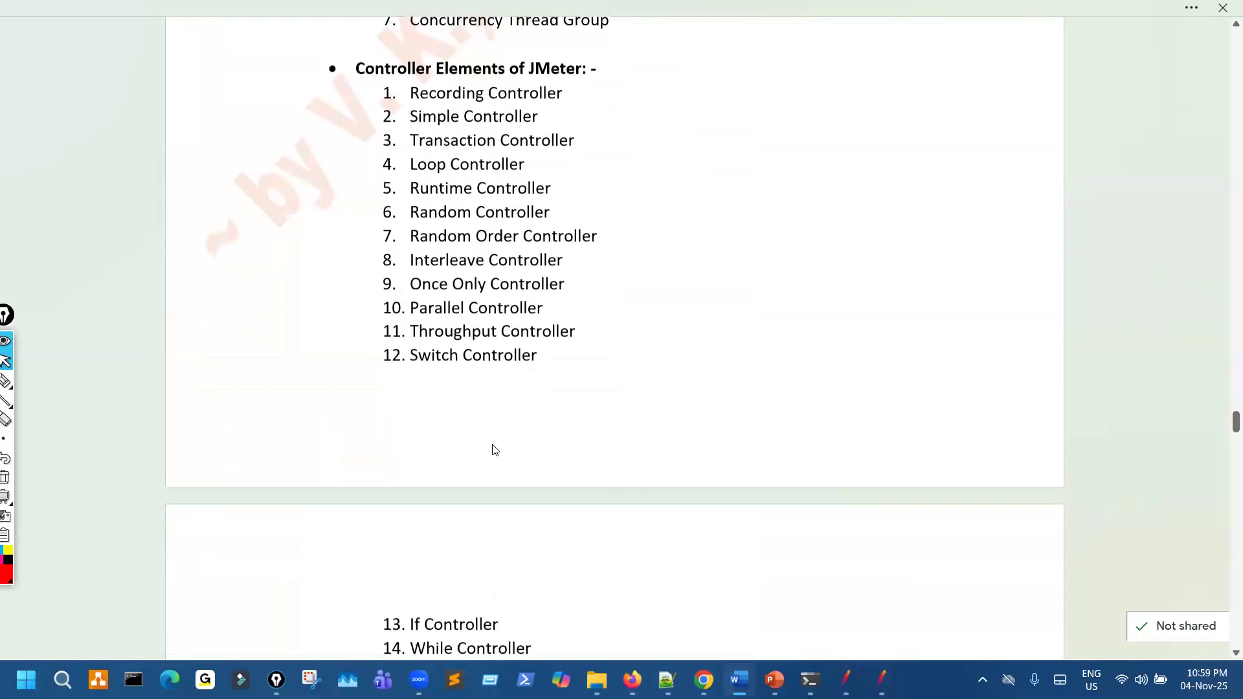
scroll(480, 420, "down", 4)
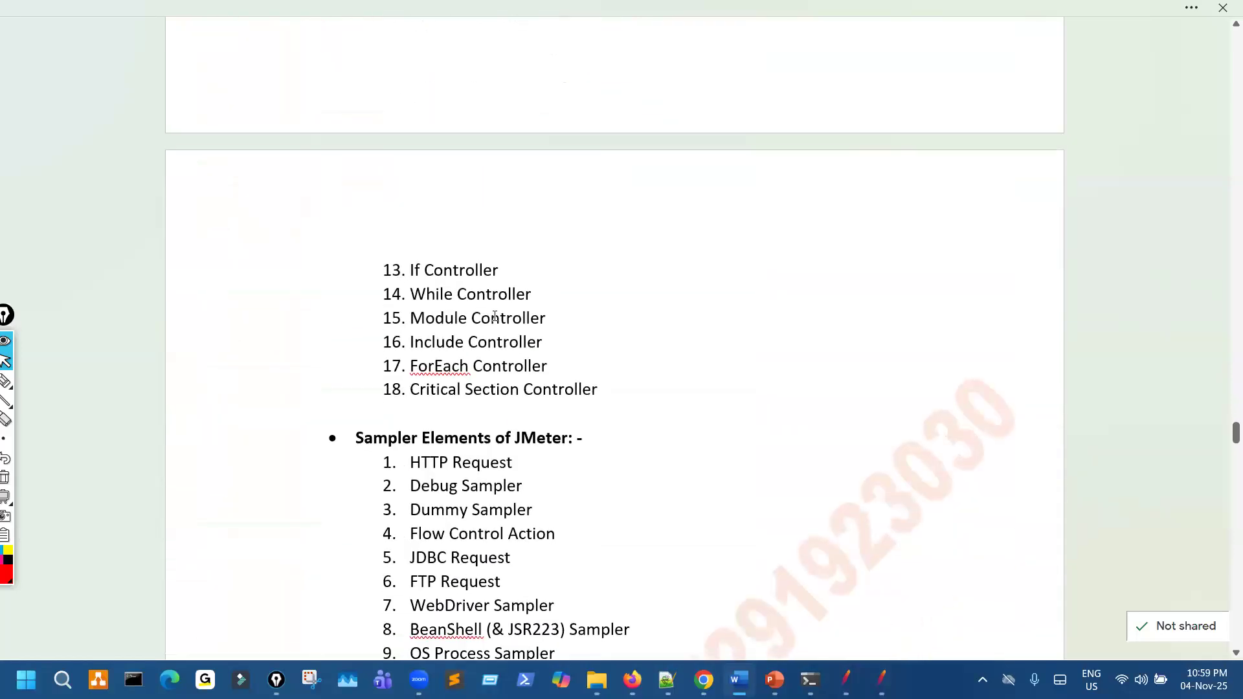
Step: Try indenting controller items 13 to 18 one level deeper, and revert the indent
left_click(496, 317)
key("Tab")
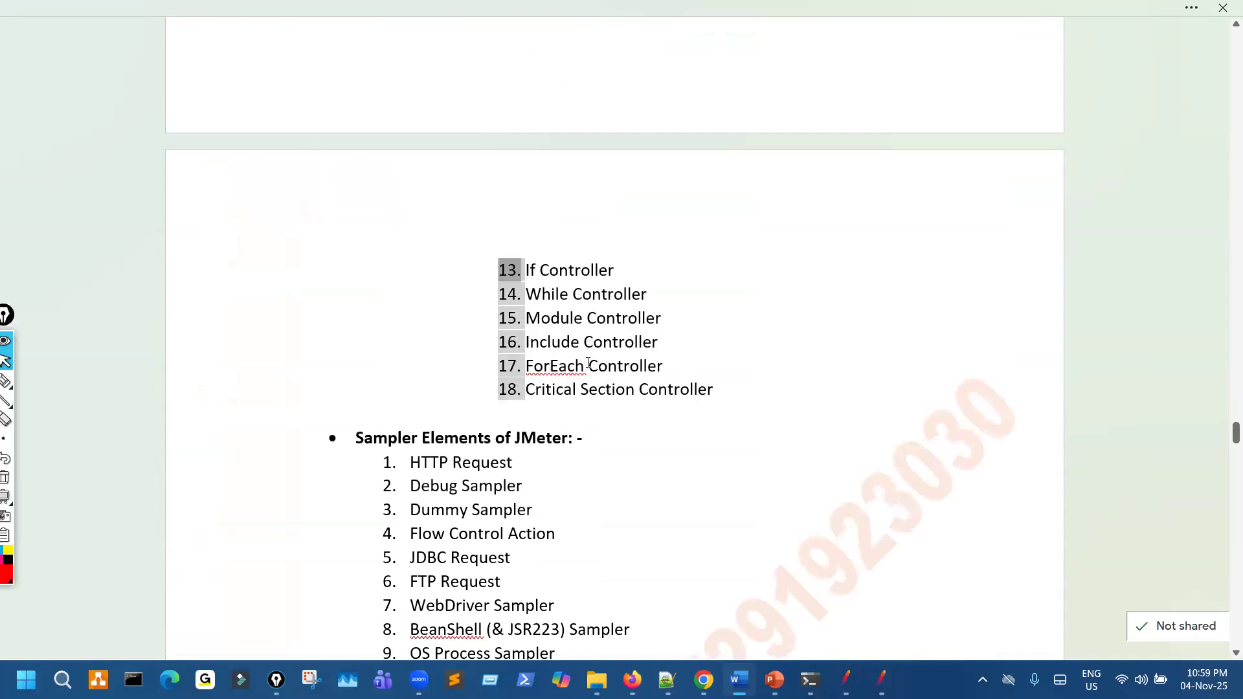
key("shift+Tab")
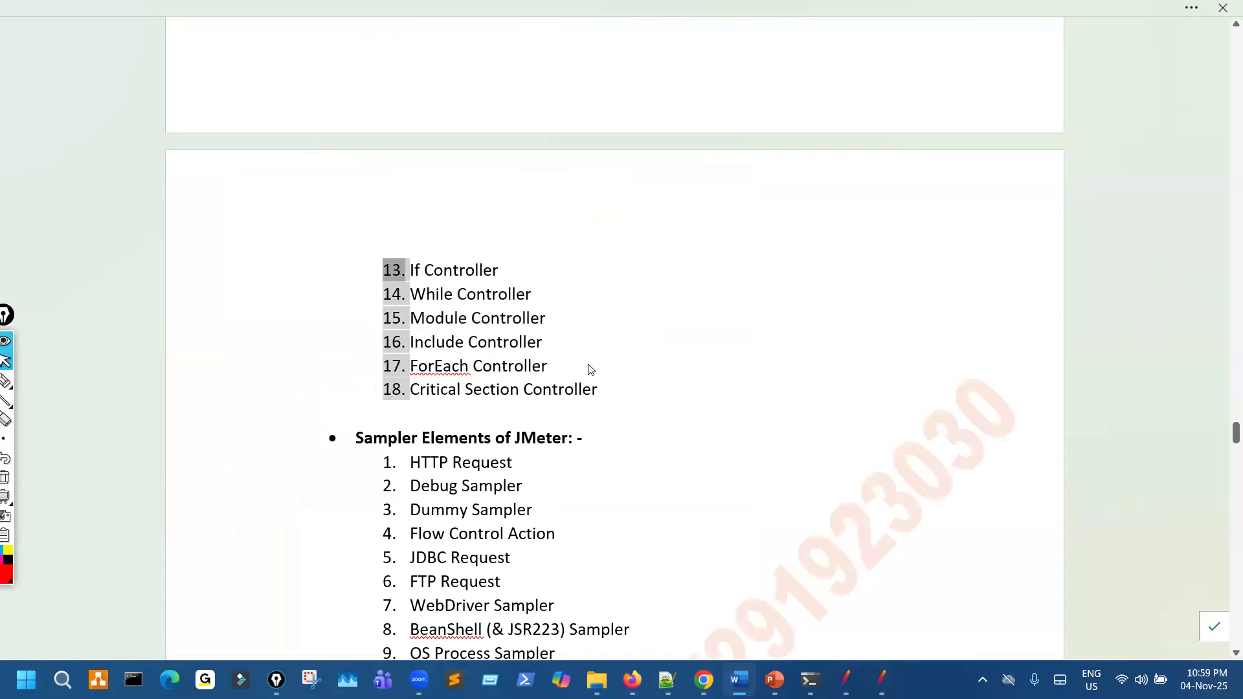
Step: Review the Timer elements in the syllabus, highlighting the throughput topics and the Rendezvous Scenario or Spike Testing entry
scroll(589, 364, "up", 4)
scroll(589, 364, "down", 3)
scroll(589, 364, "down", 9)
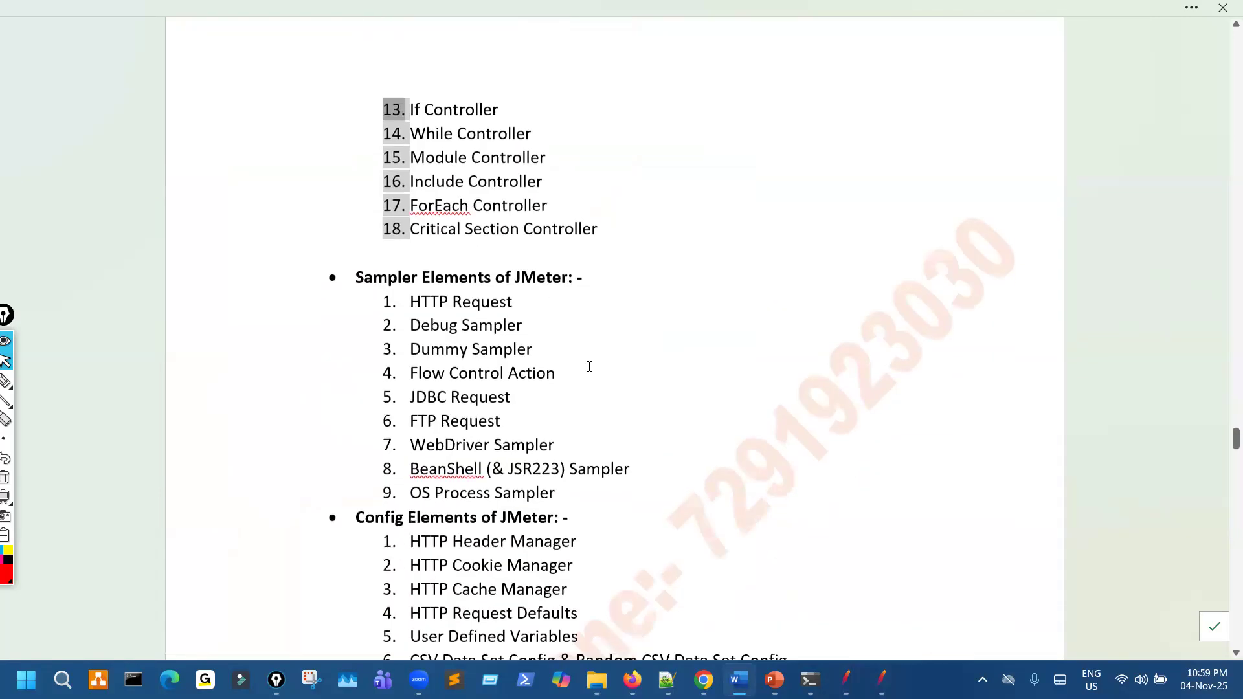
scroll(583, 383, "down", 10)
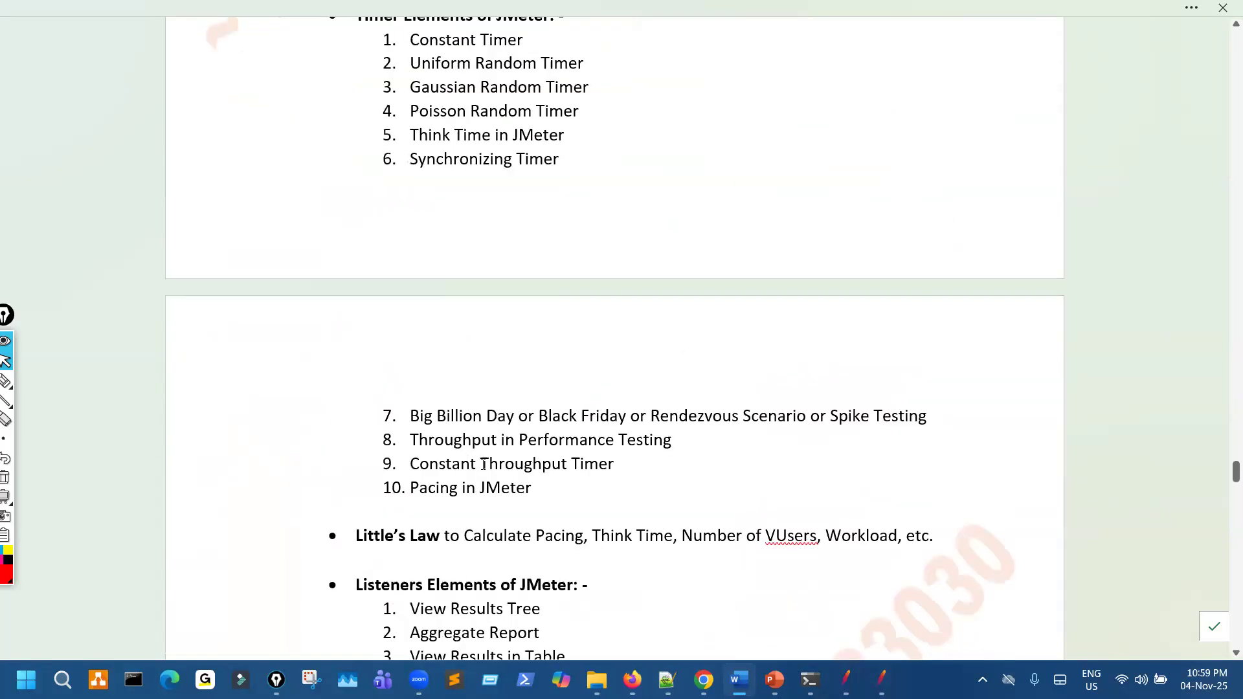
left_click_drag(482, 461, 453, 445)
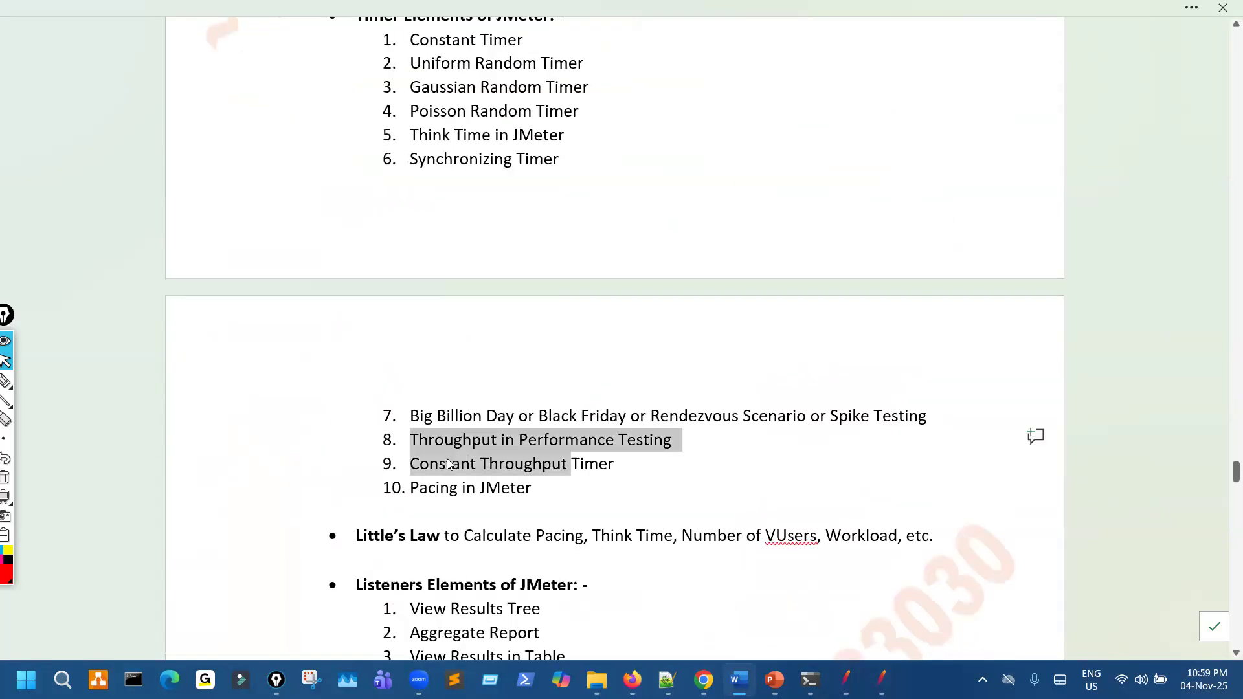
left_click(424, 169)
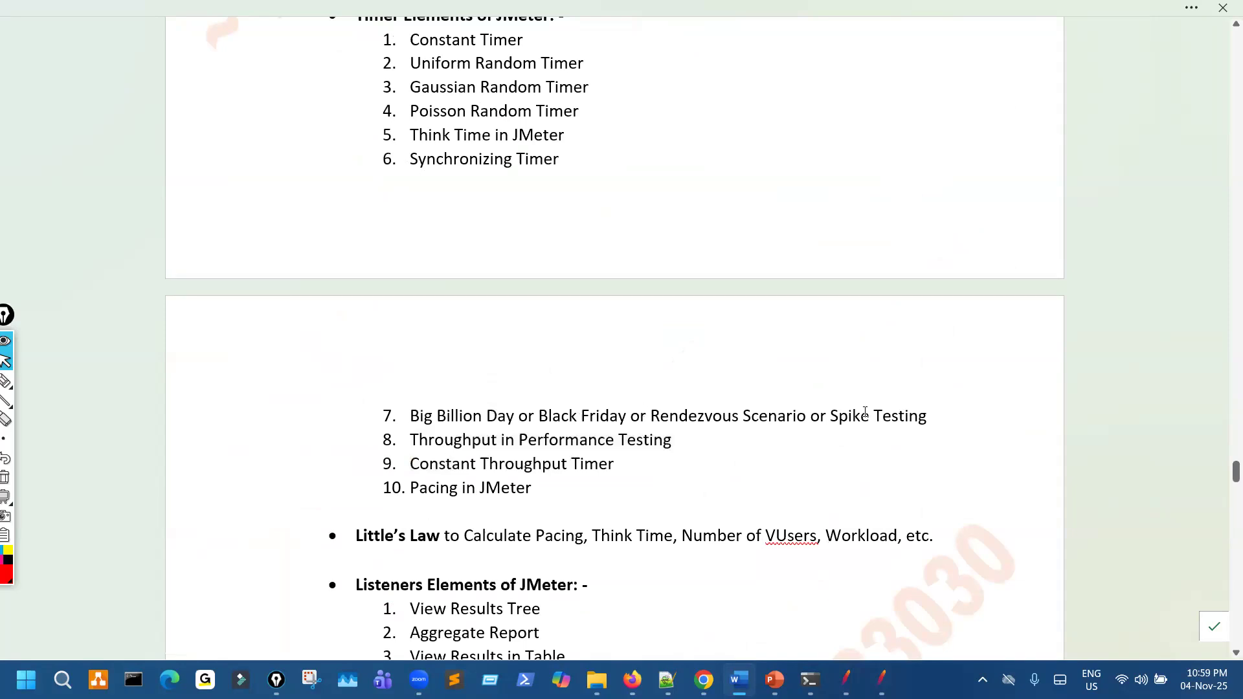
left_click_drag(630, 416, 927, 416)
left_click(766, 487)
Step: Review the Listener, Pre-Processor and Post-Processor lists and the Day-43 to Day-47 JMeter coding topics
scroll(691, 483, "down", 5)
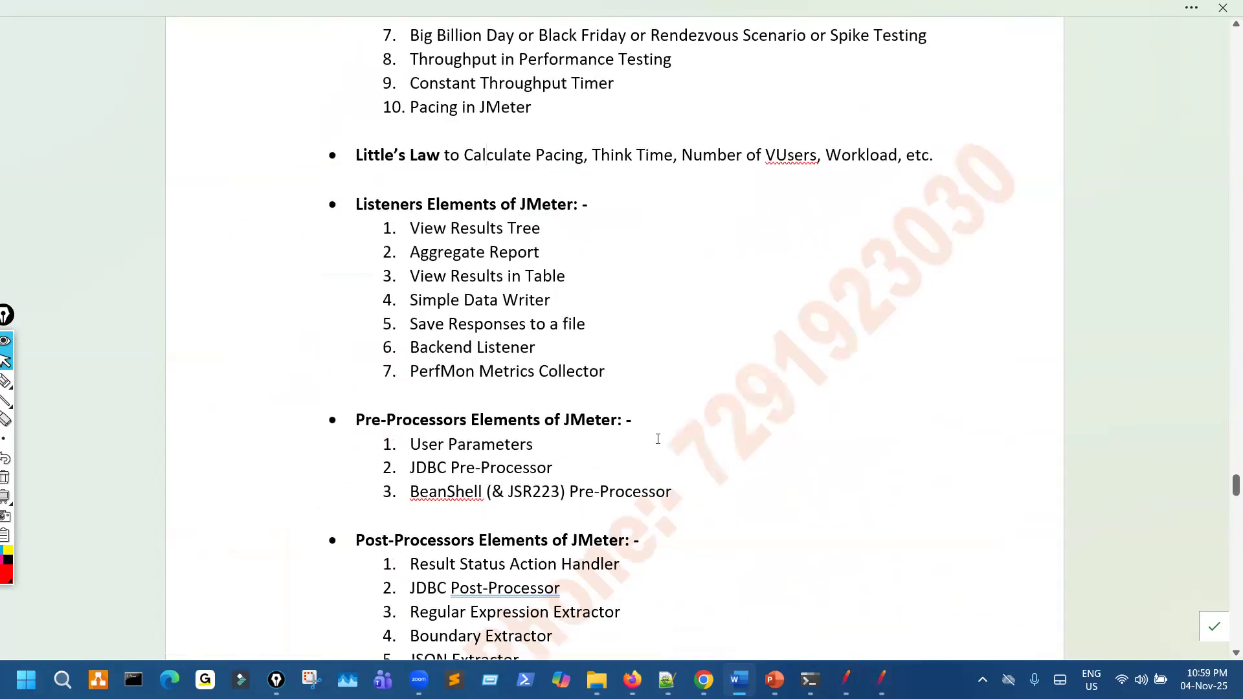
scroll(658, 440, "down", 3)
scroll(658, 441, "down", 2)
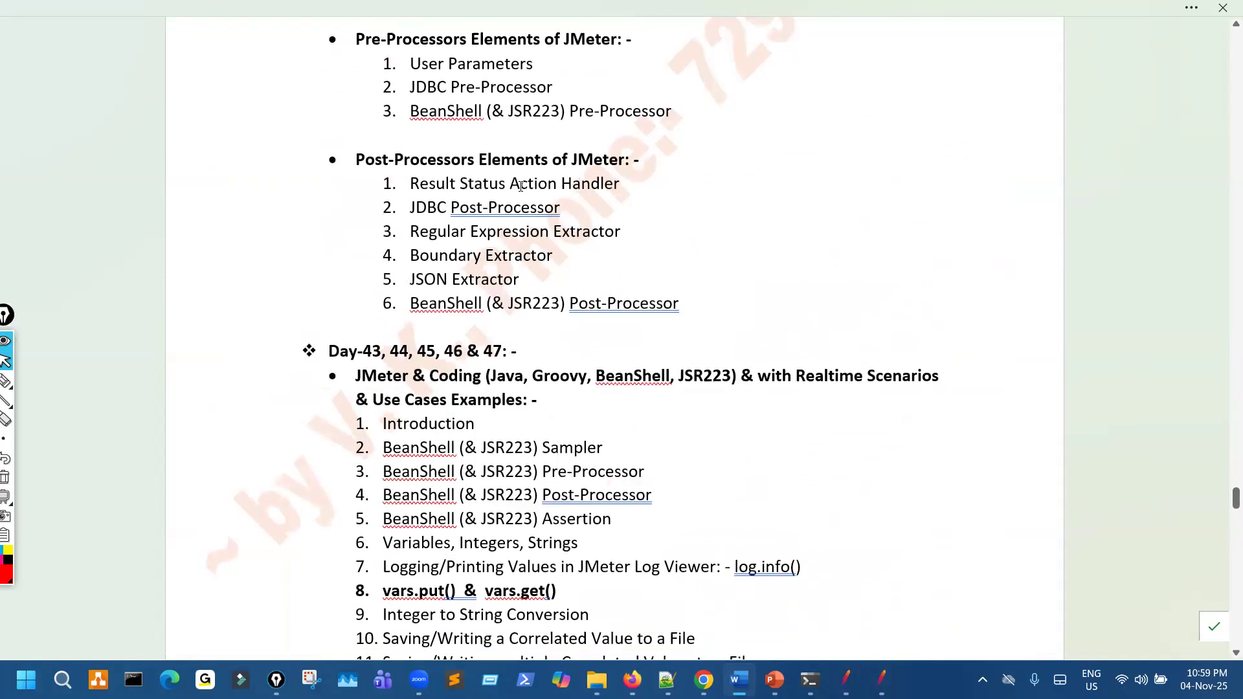
scroll(528, 249, "down", 4)
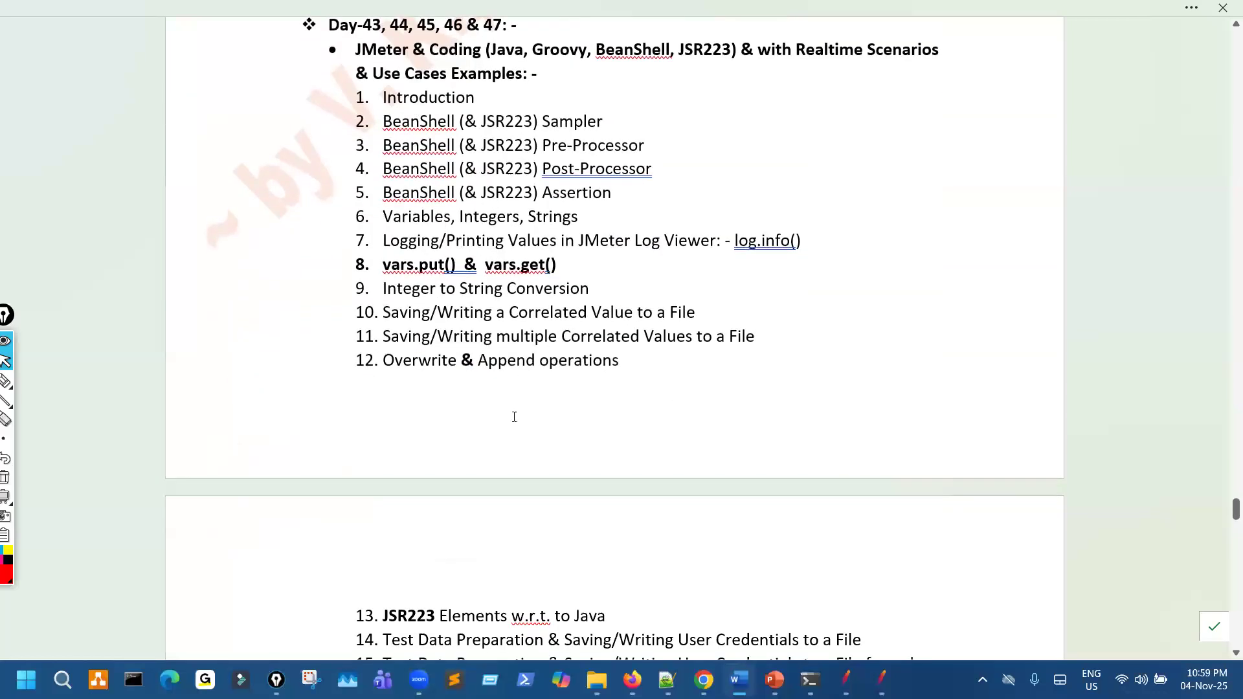
scroll(514, 417, "down", 5)
scroll(514, 418, "down", 6)
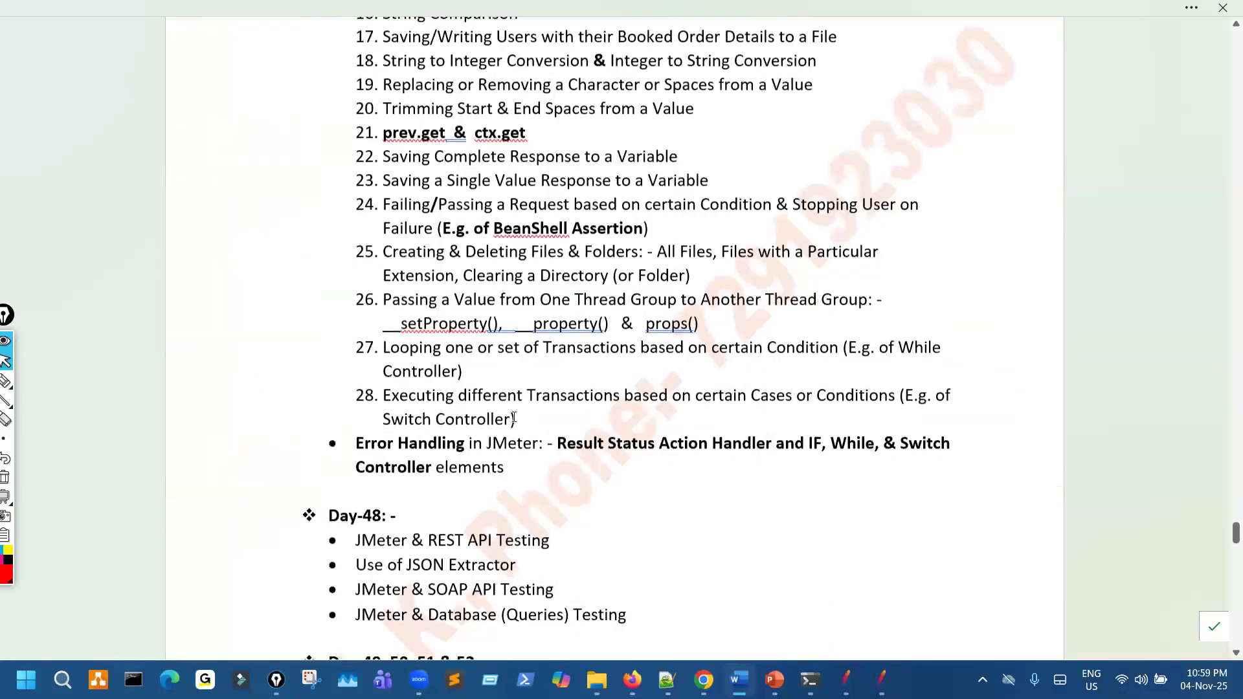
Step: Highlight the Day-48 API and database testing topics, and continue to the Day-49 to Day-52 monitoring topics
left_click_drag(598, 442, 359, 369)
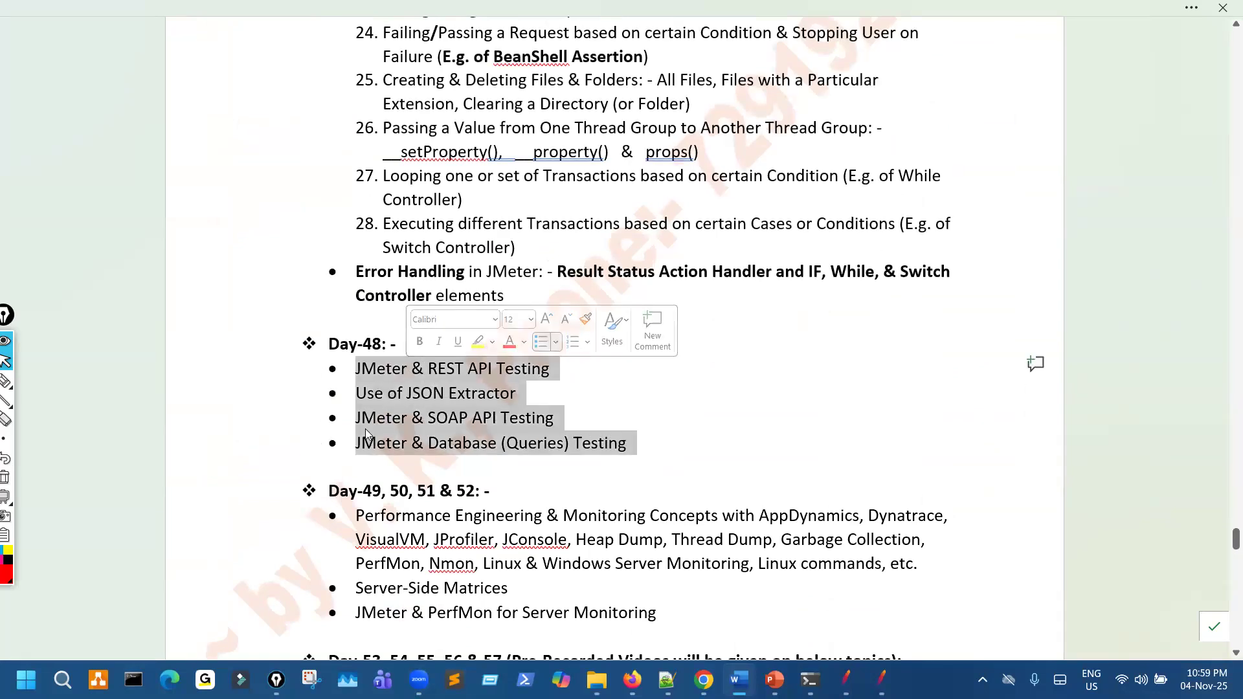
left_click(675, 437)
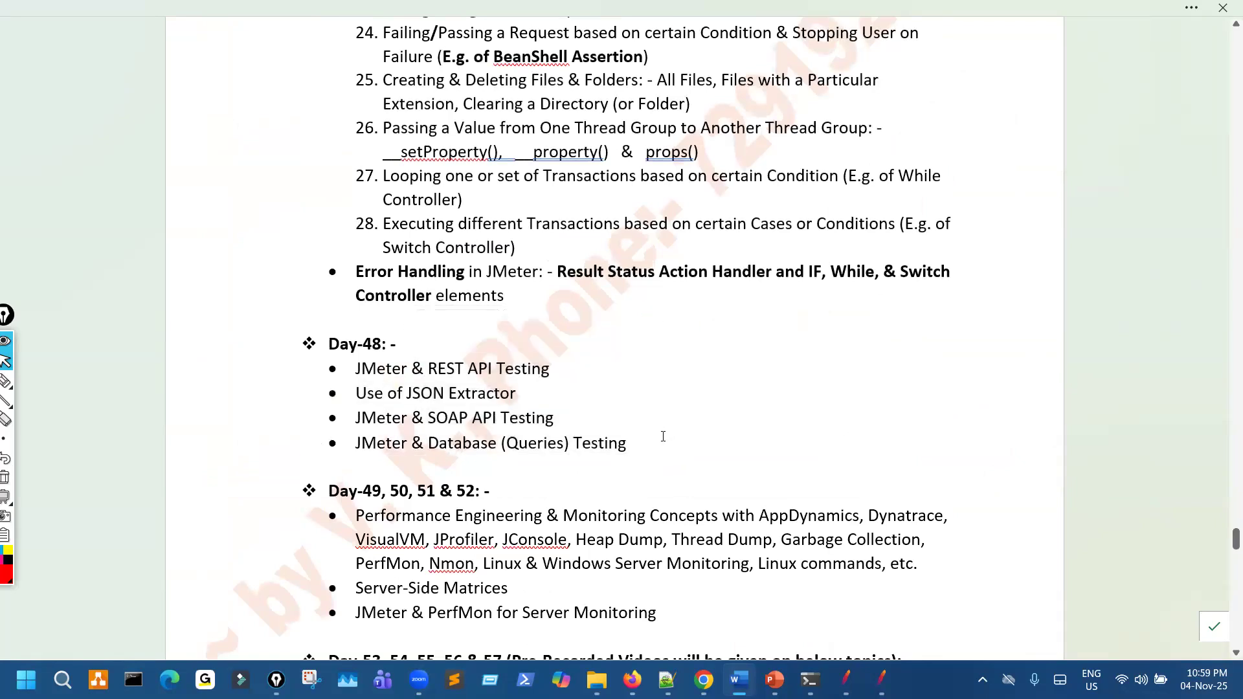
scroll(660, 437, "down", 1)
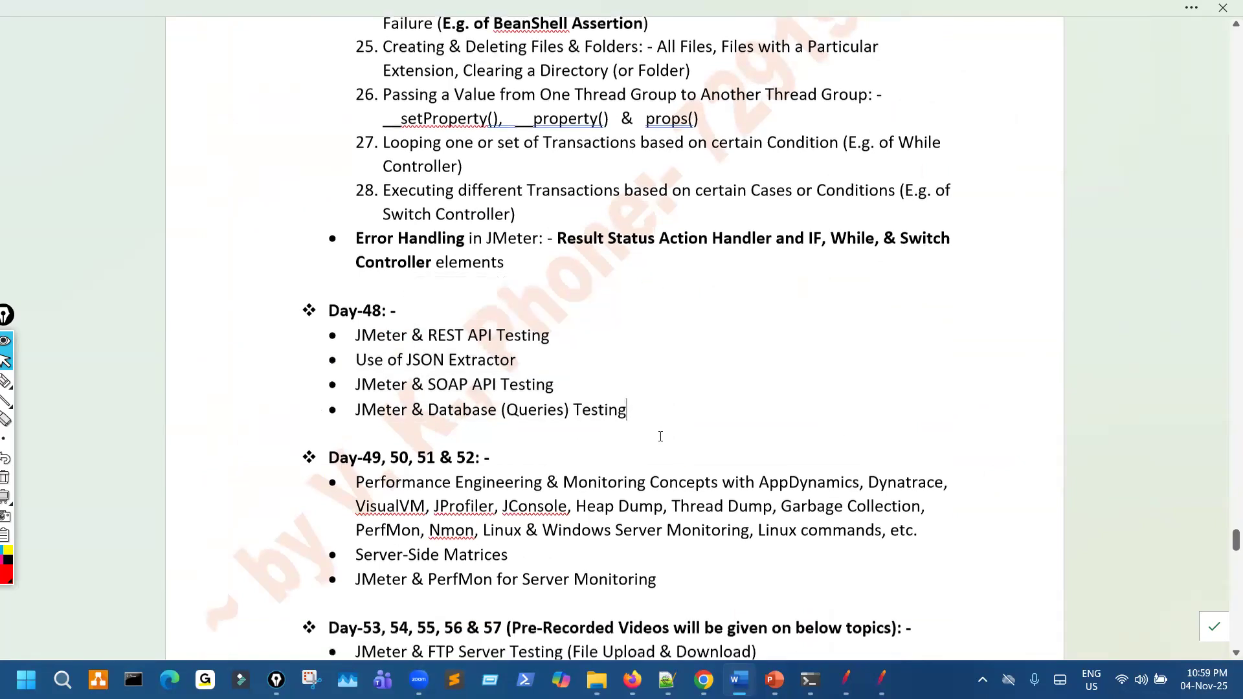
Step: Highlight coding topics 26 to 28 and the Error Handling entry just above Day-48 in the syllabus
scroll(603, 434, "up", 3)
scroll(603, 433, "down", 2)
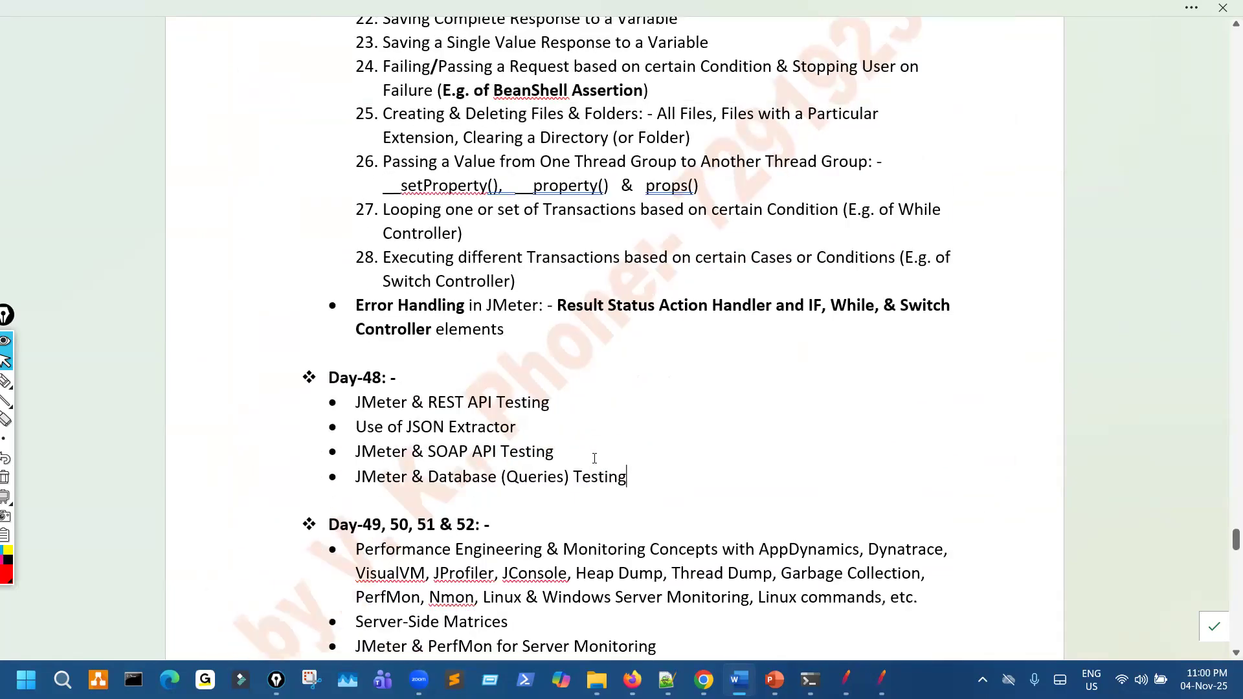
scroll(594, 458, "up", 3)
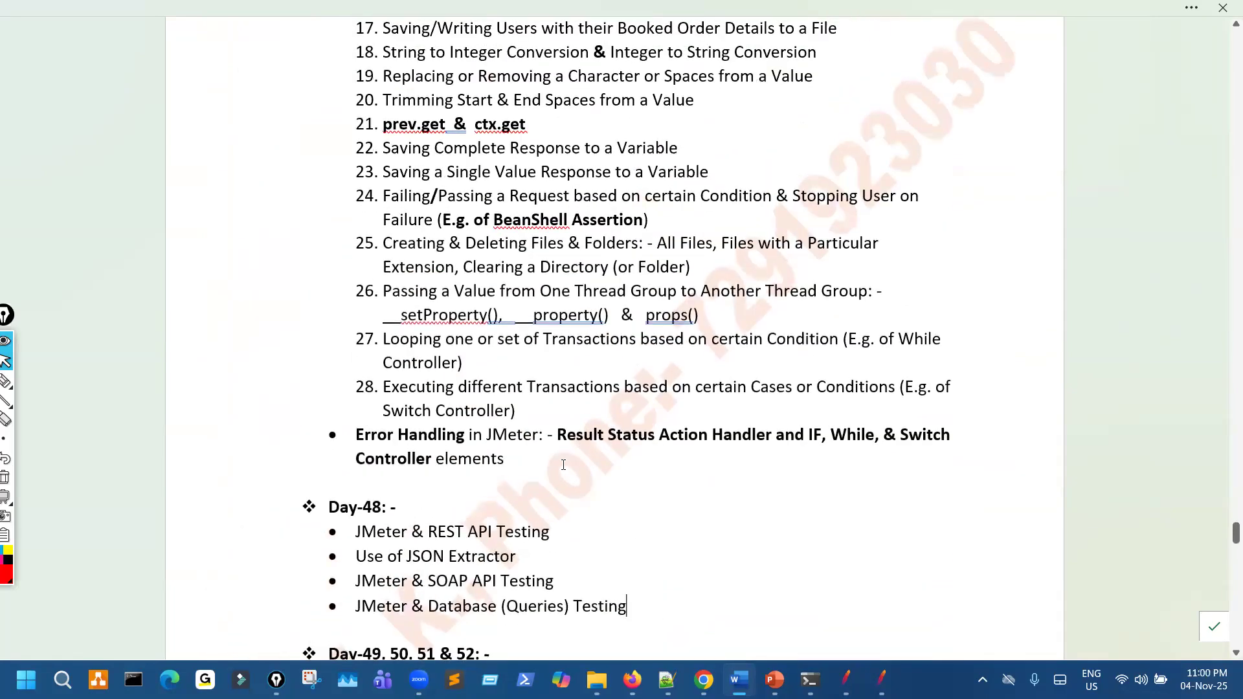
left_click_drag(515, 460, 383, 291)
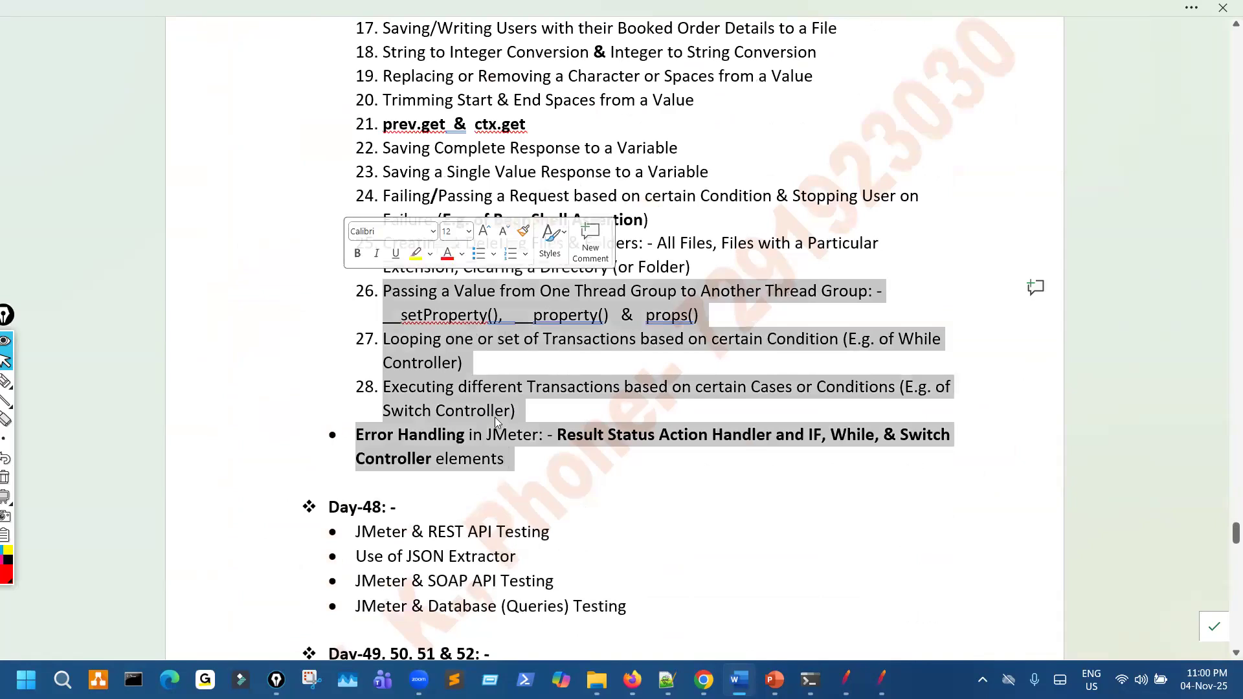
Step: Go back through the JMeter coding and element lists to review the Day-32 to Day-35 Jenkins, InfluxDB-Grafana and distributed load testing topics
scroll(570, 465, "up", 8)
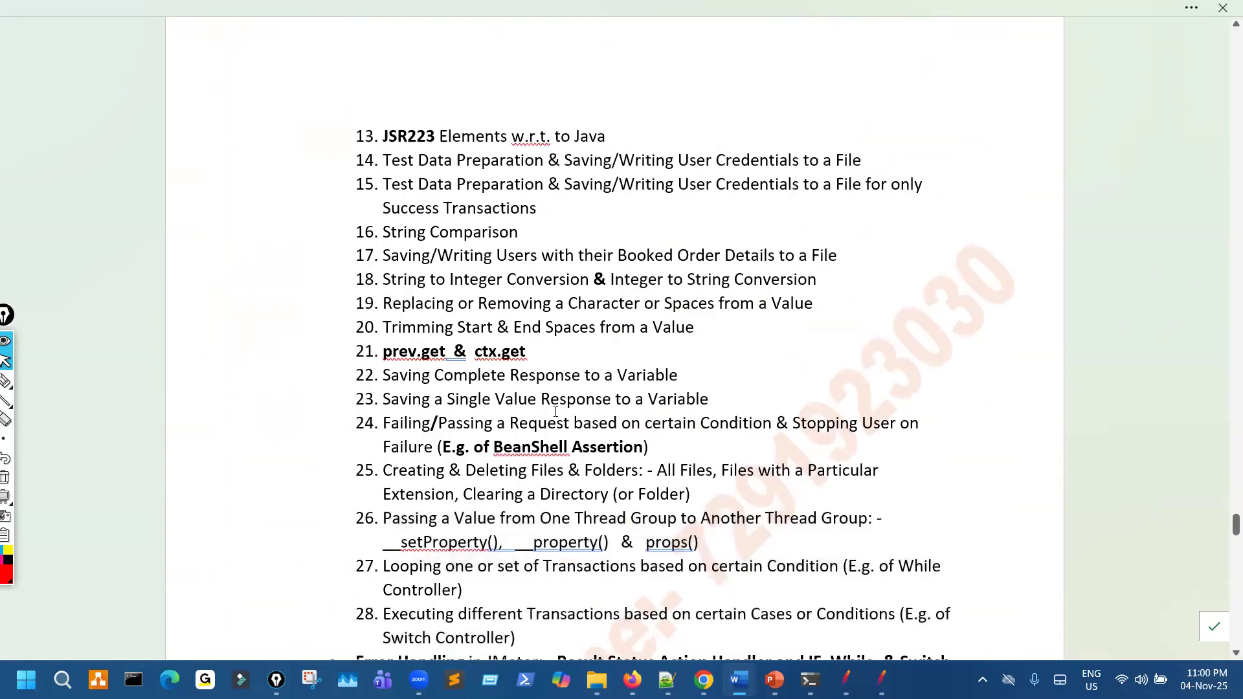
scroll(555, 412, "up", 18)
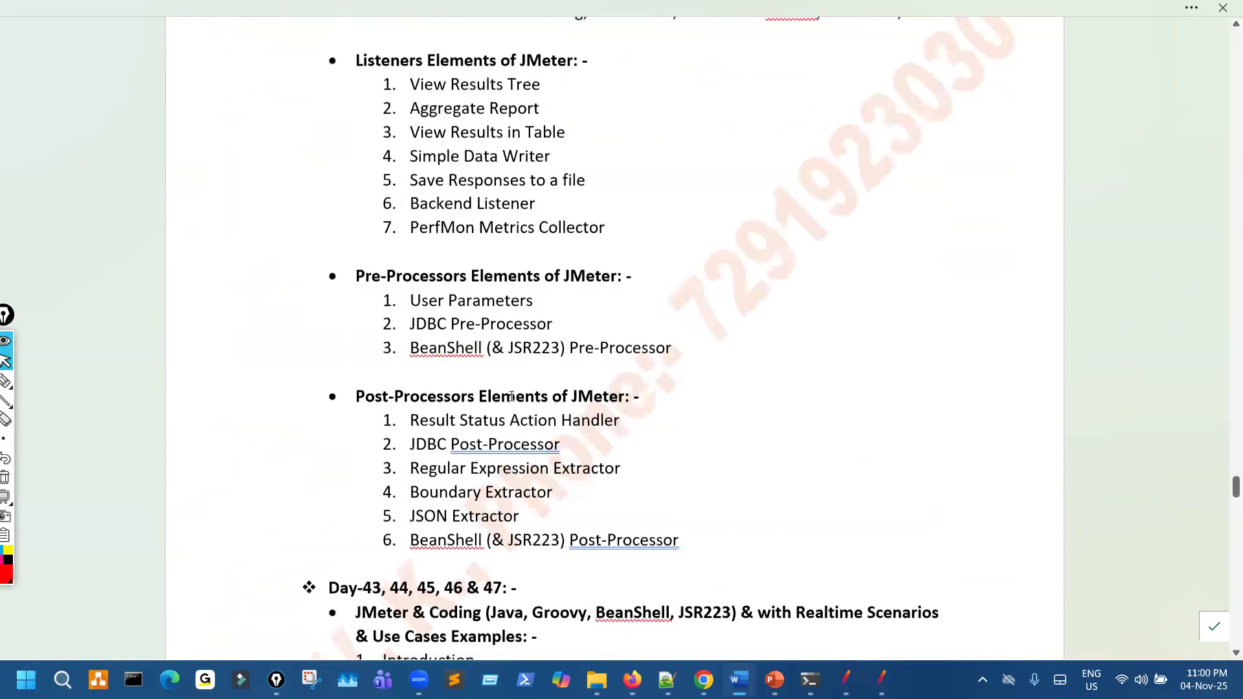
scroll(517, 398, "up", 20)
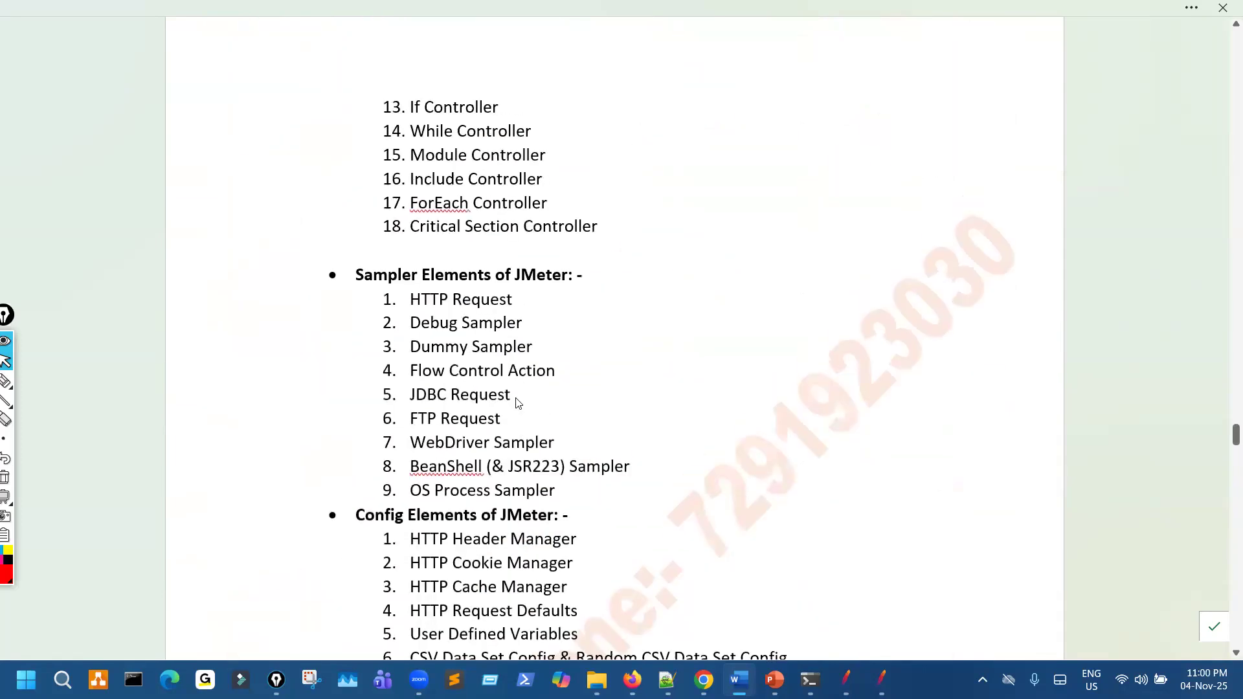
scroll(517, 398, "up", 8)
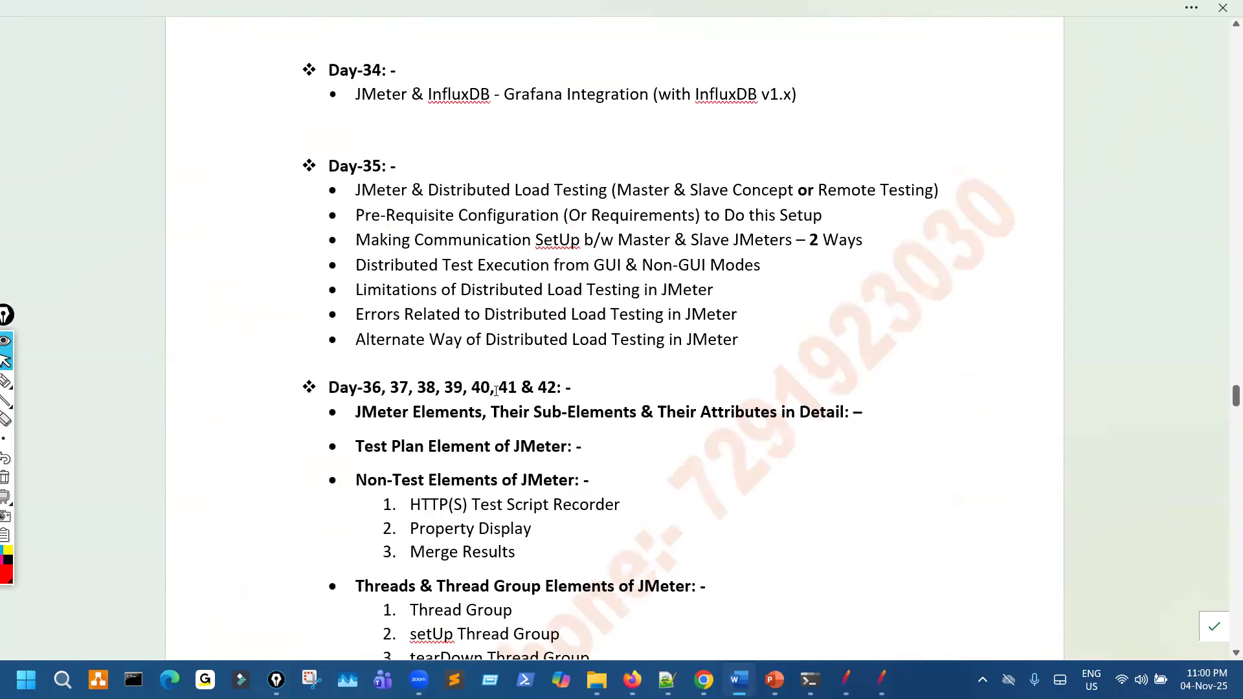
scroll(495, 390, "up", 8)
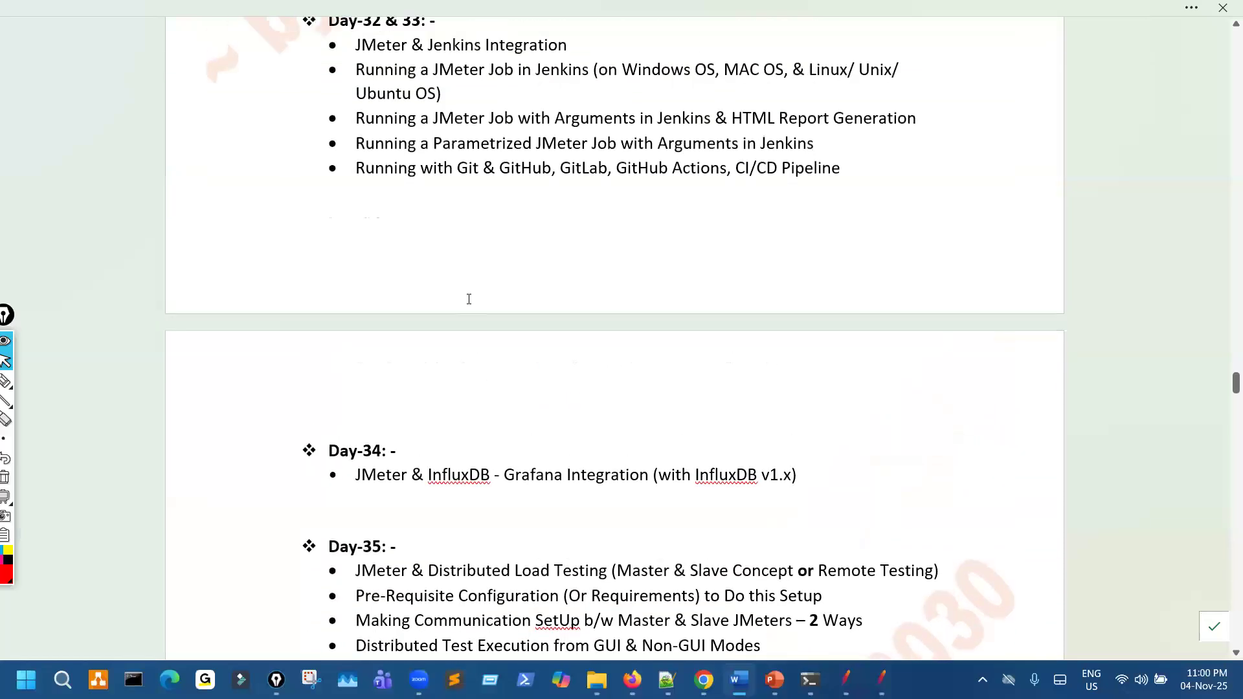
scroll(446, 377, "down", 3)
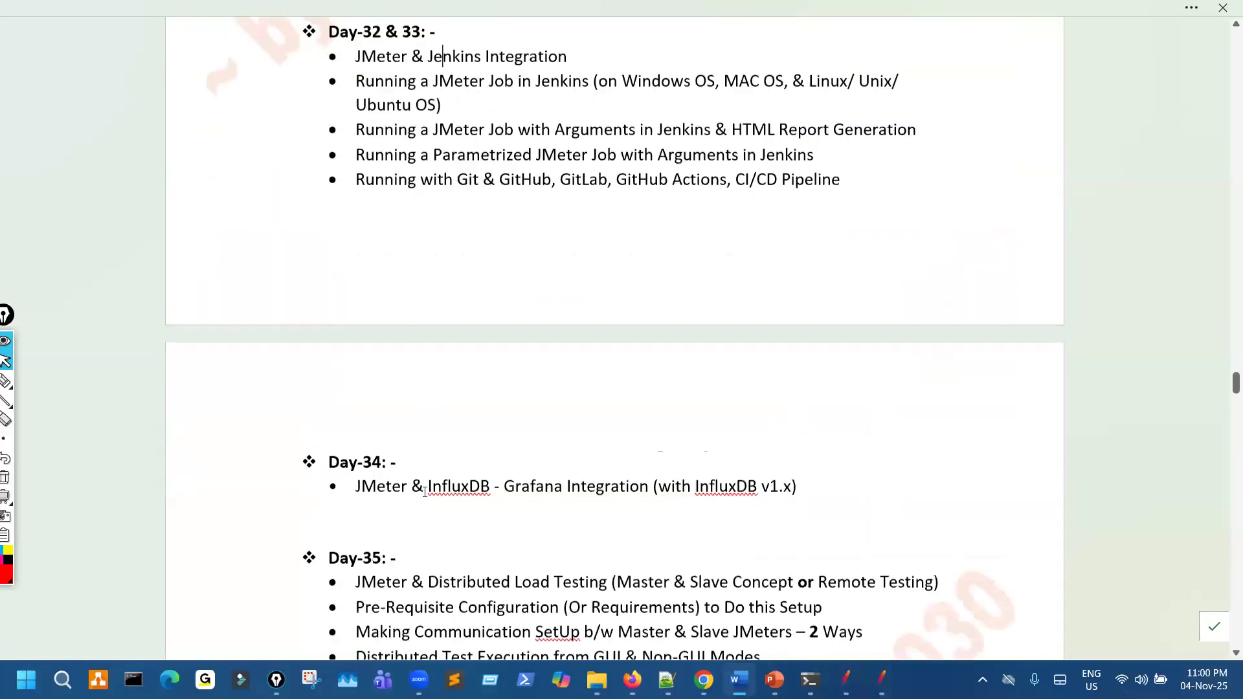
scroll(451, 496, "down", 4)
left_click(461, 428)
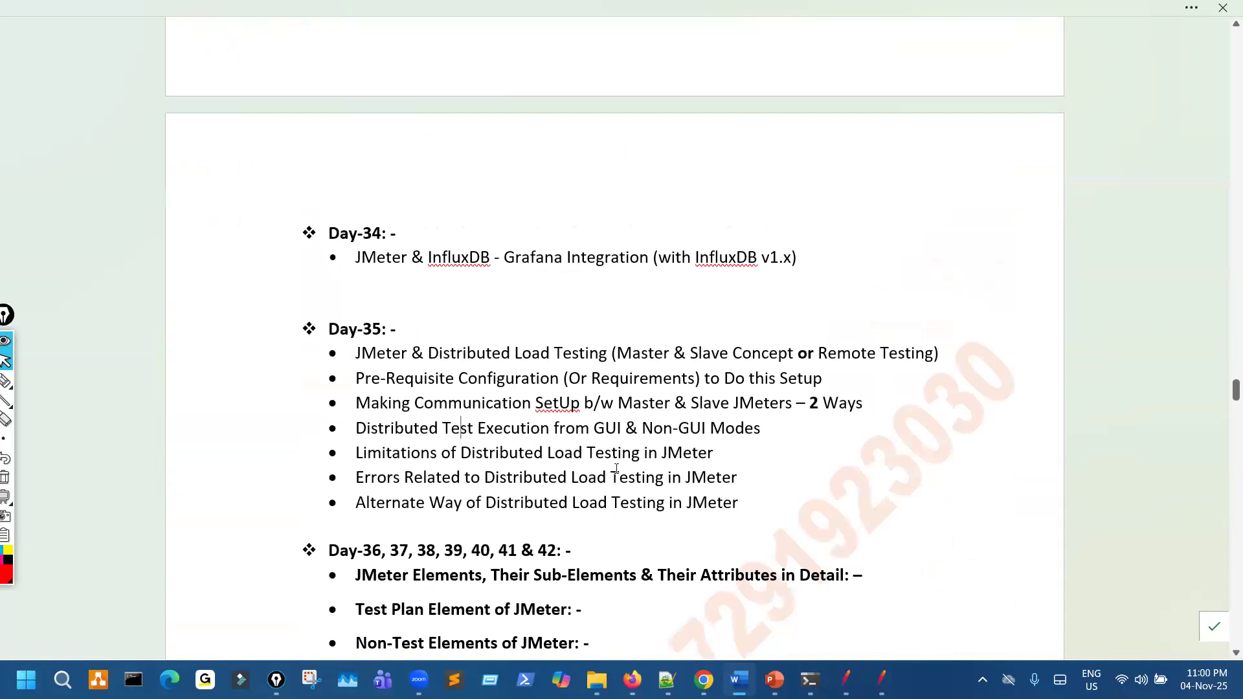
Step: Return to the Day-48 section and highlight its REST API, JSON Extractor, SOAP API and database testing topics
scroll(624, 559, "down", 20)
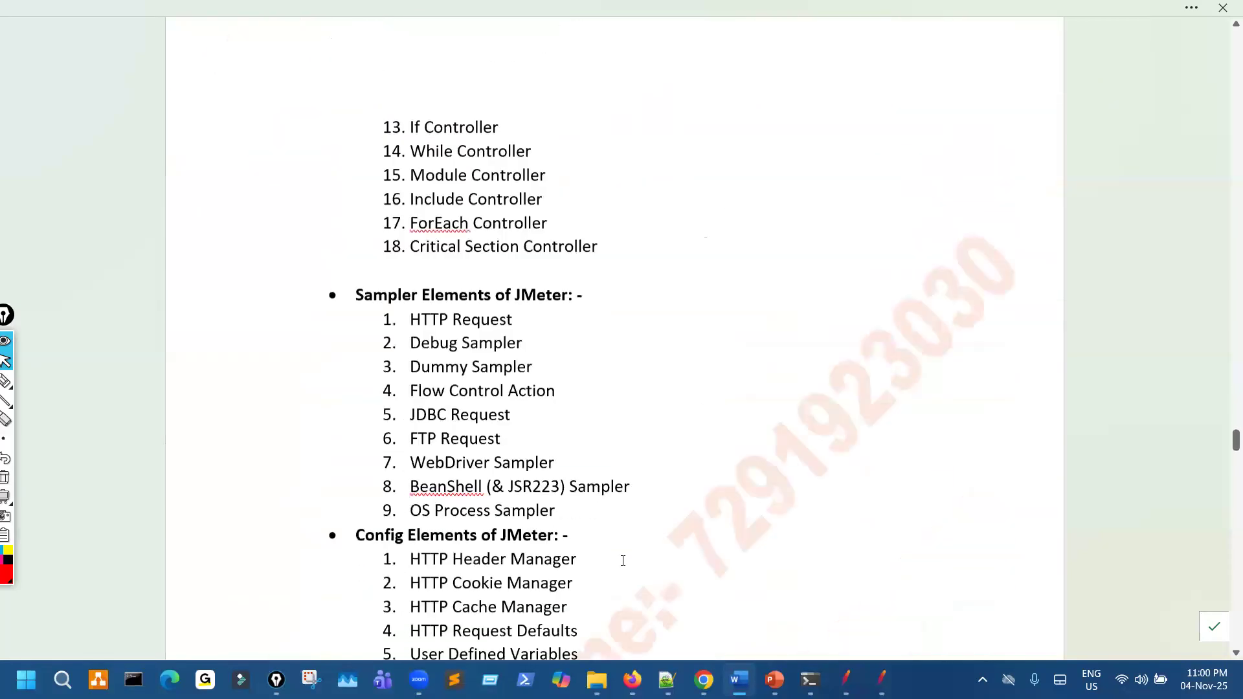
scroll(623, 560, "down", 15)
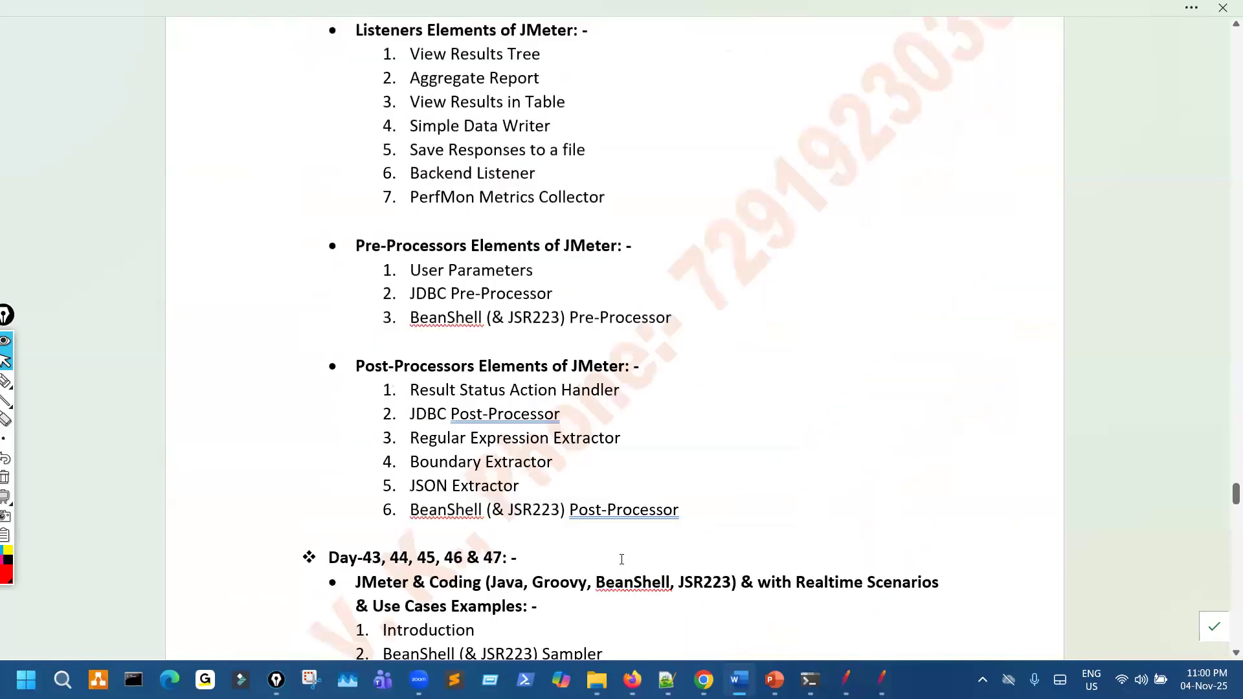
scroll(618, 562, "down", 20)
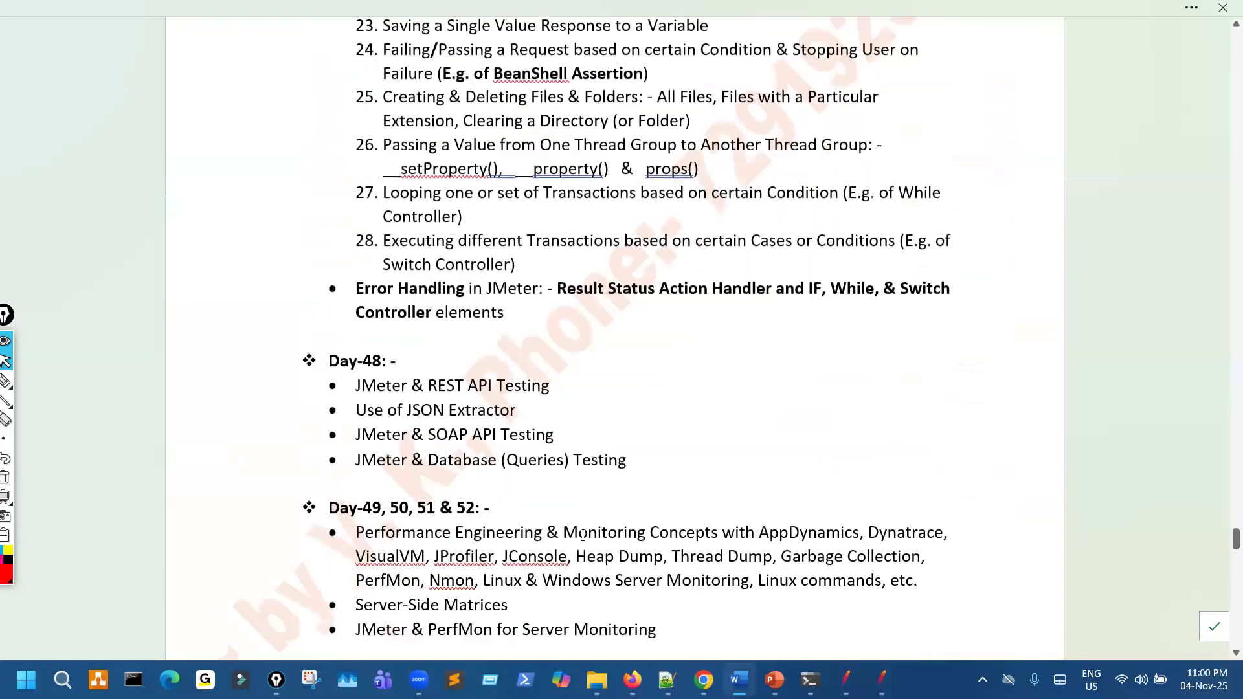
left_click_drag(628, 444, 355, 368)
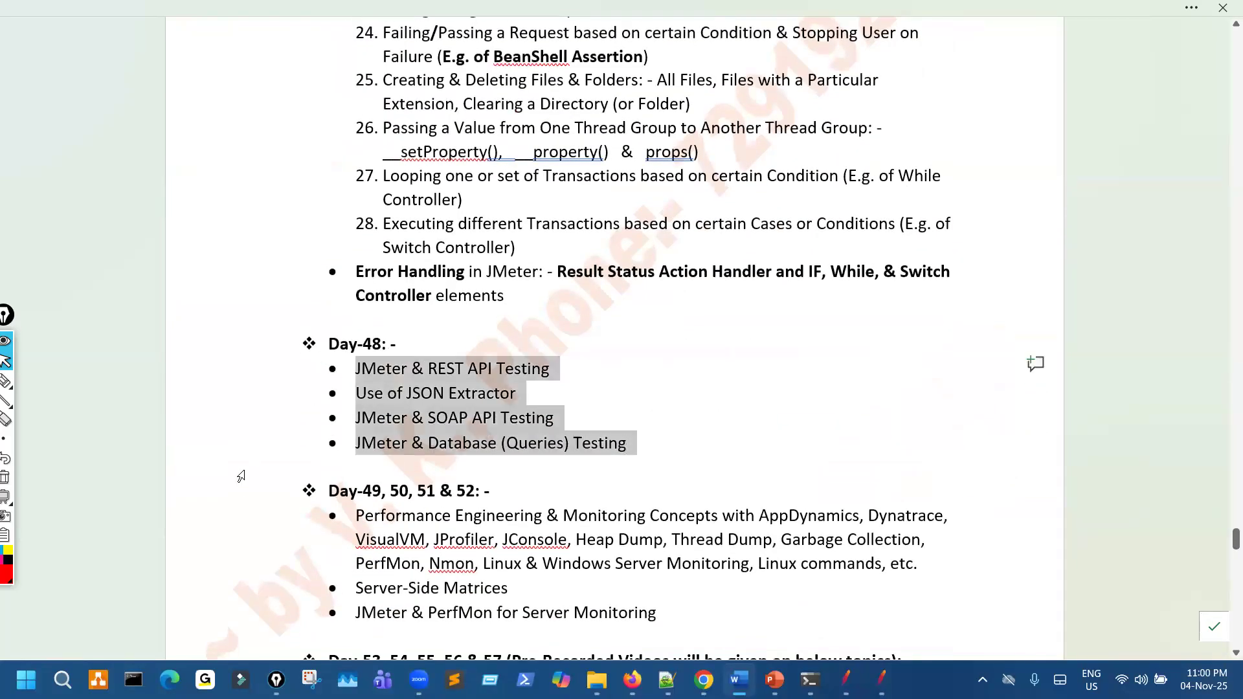
Step: Highlight the Day-49 to Day-52 performance engineering and server monitoring topics, and continue to the Day-53 to Day-57 pre-recorded video topics
scroll(435, 416, "down", 5)
scroll(435, 416, "down", 1)
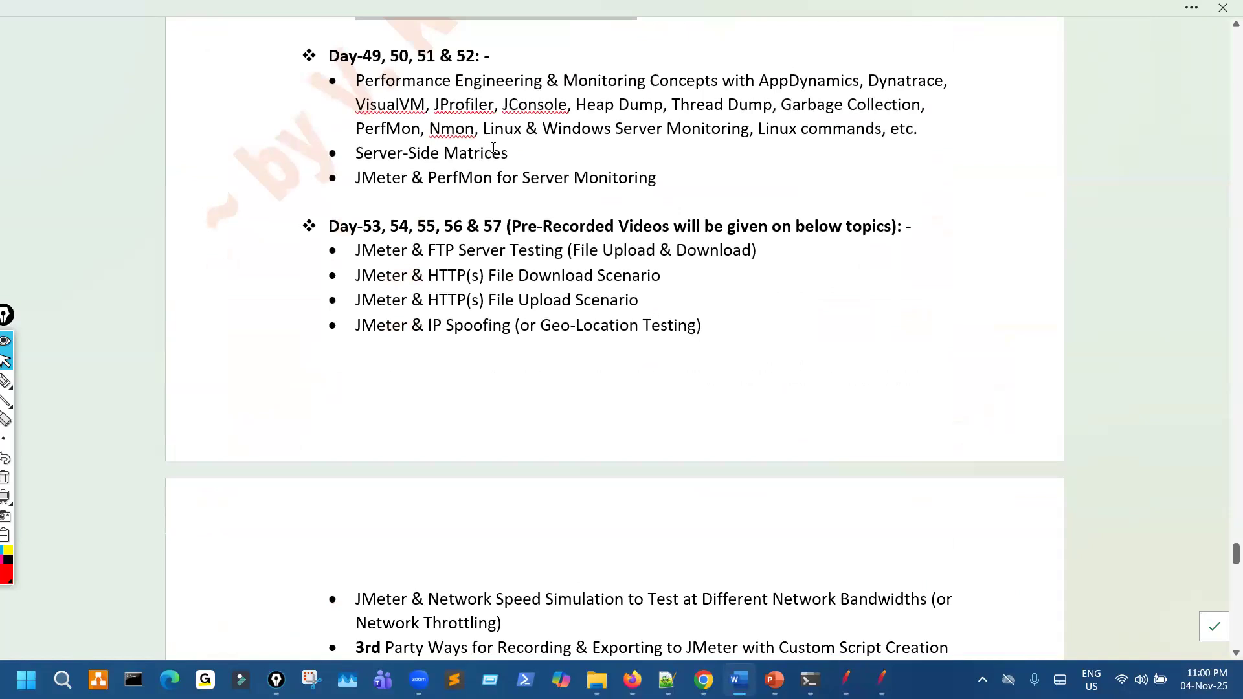
left_click_drag(667, 180, 355, 81)
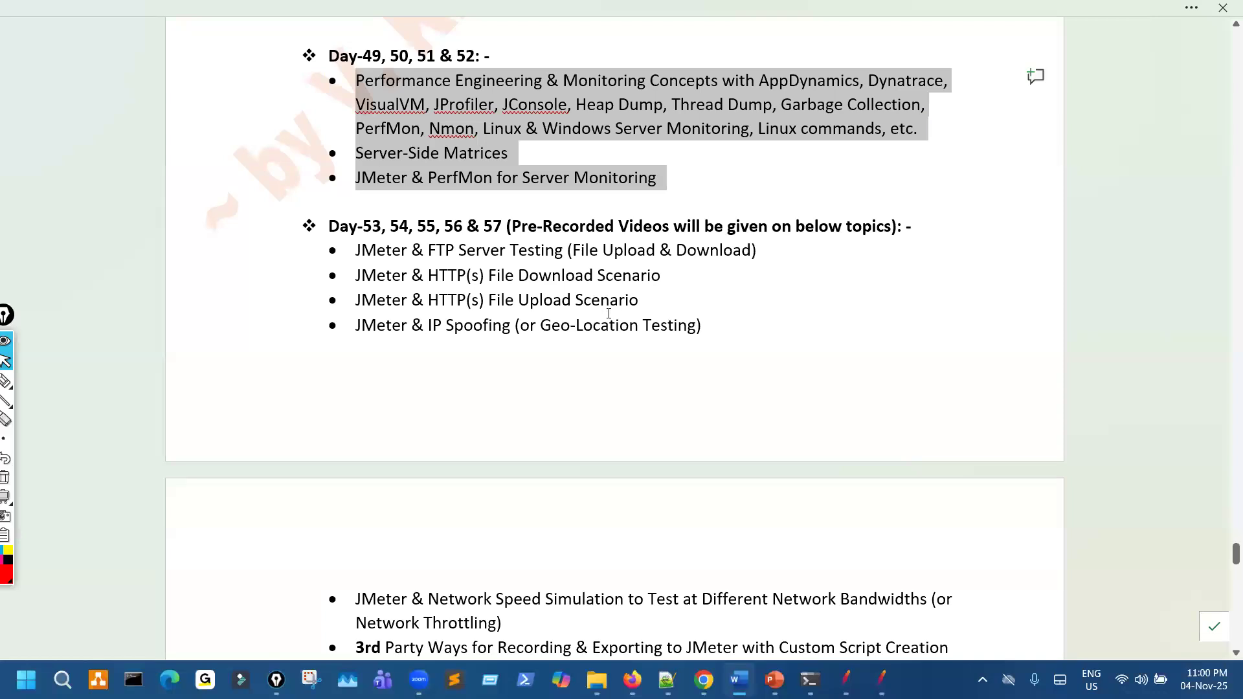
left_click(405, 153)
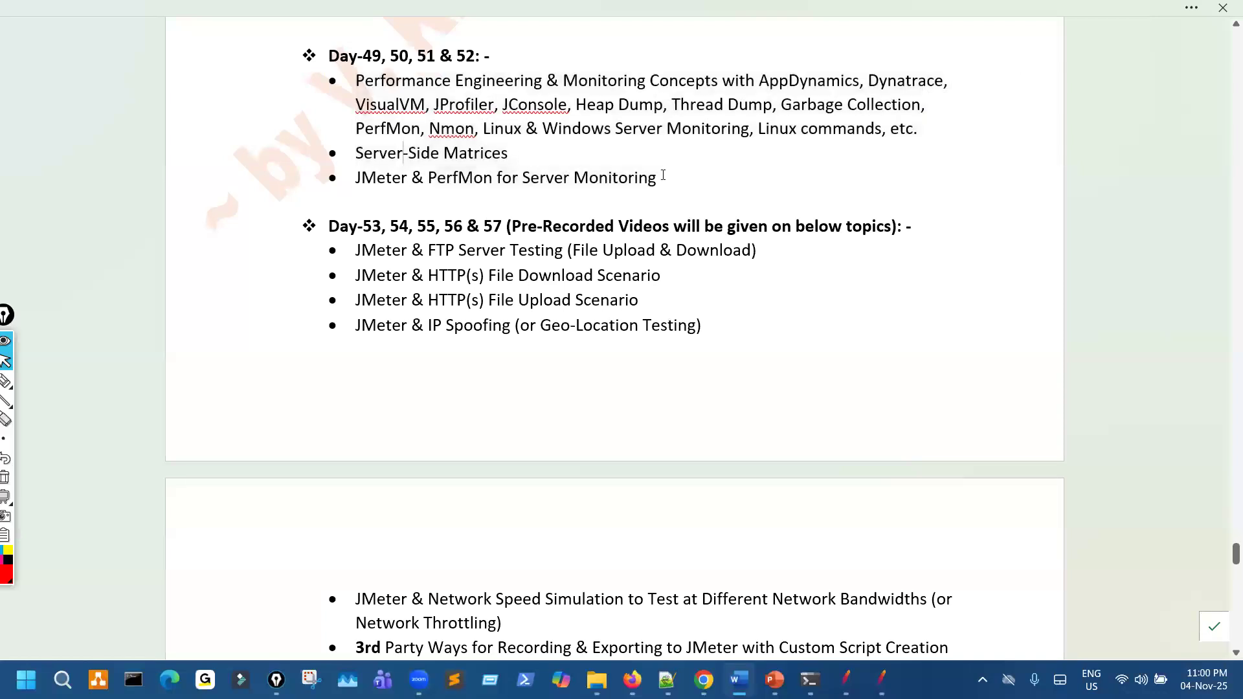
left_click_drag(409, 114, 419, 166)
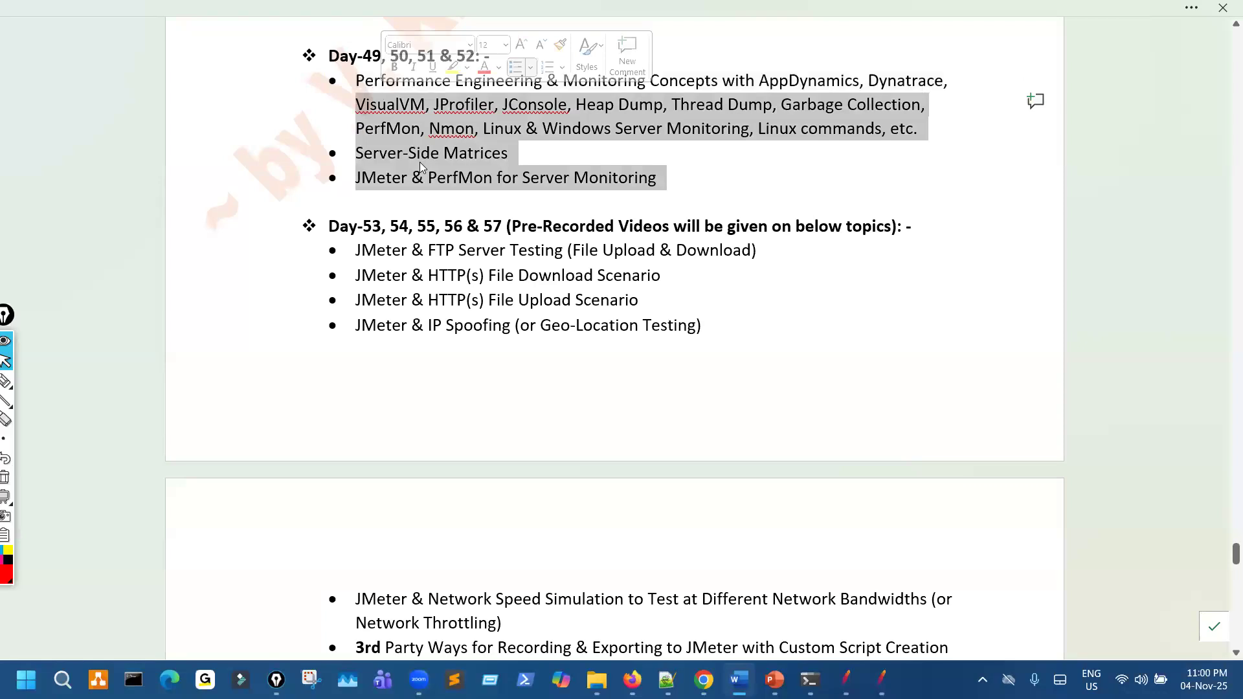
left_click(726, 329)
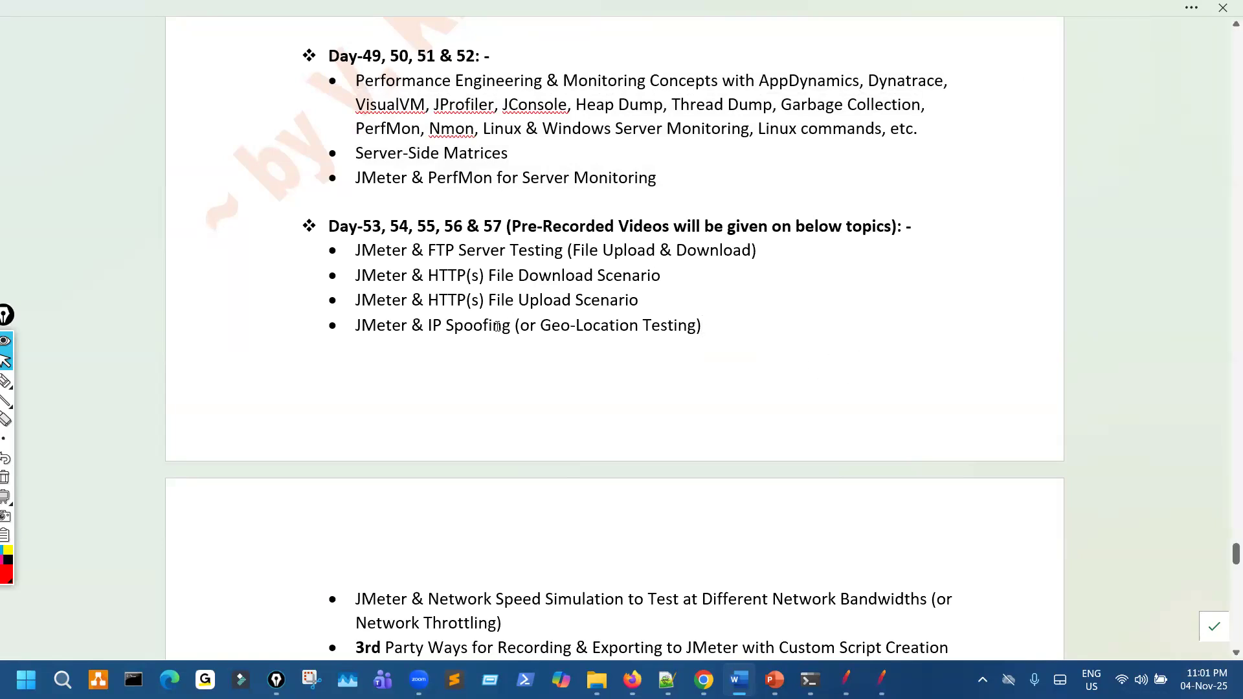
Step: Return to the Day-32 and 33 Jenkins integration topics and review them together with the Day-34 InfluxDB-Grafana entry
scroll(492, 334, "up", 5)
scroll(492, 333, "up", 20)
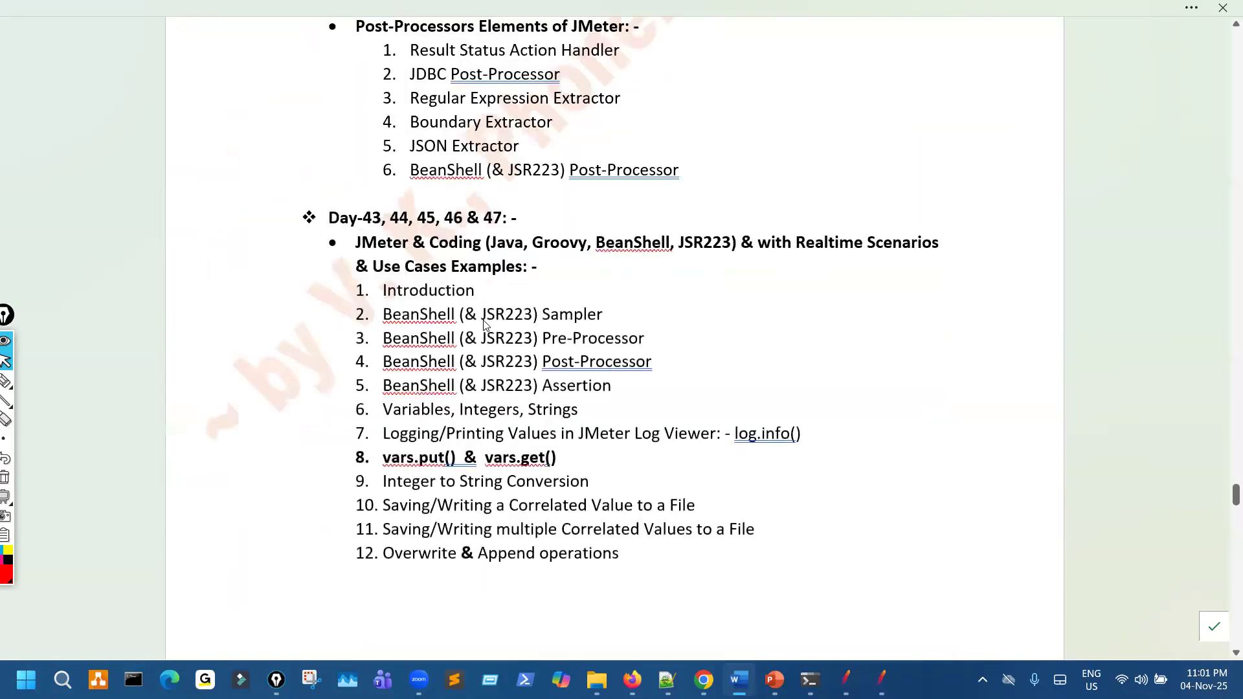
scroll(483, 320, "up", 20)
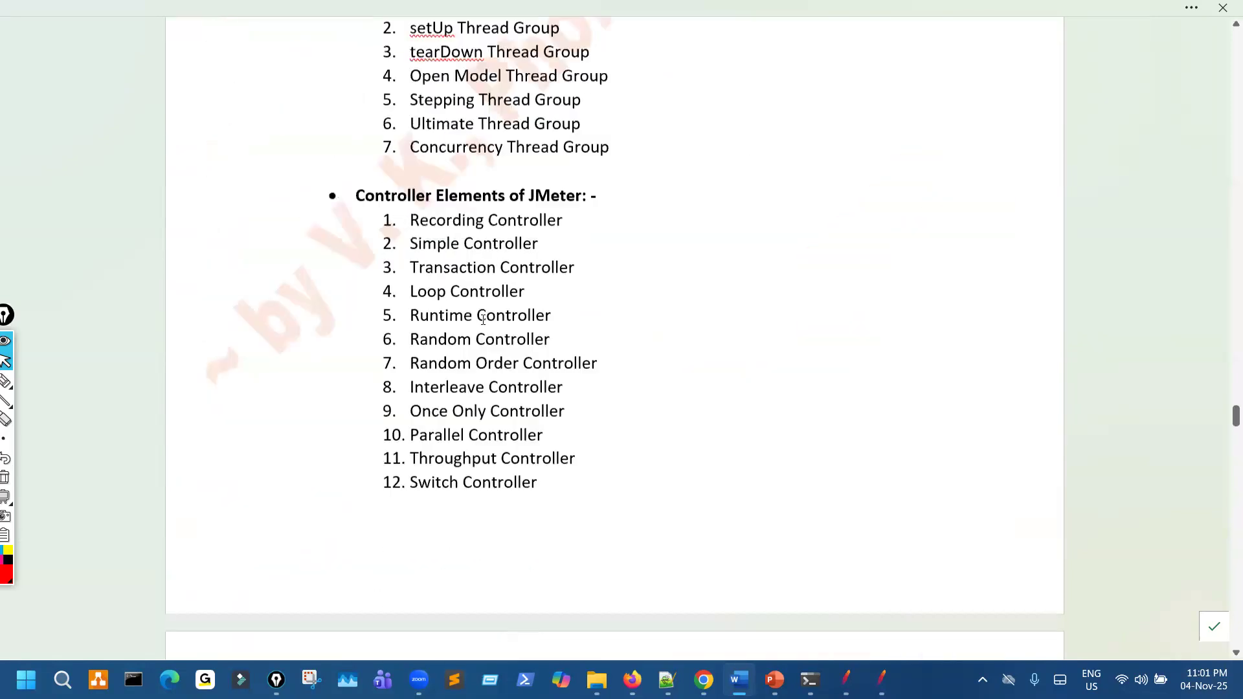
scroll(483, 319, "up", 2)
scroll(483, 320, "up", 5)
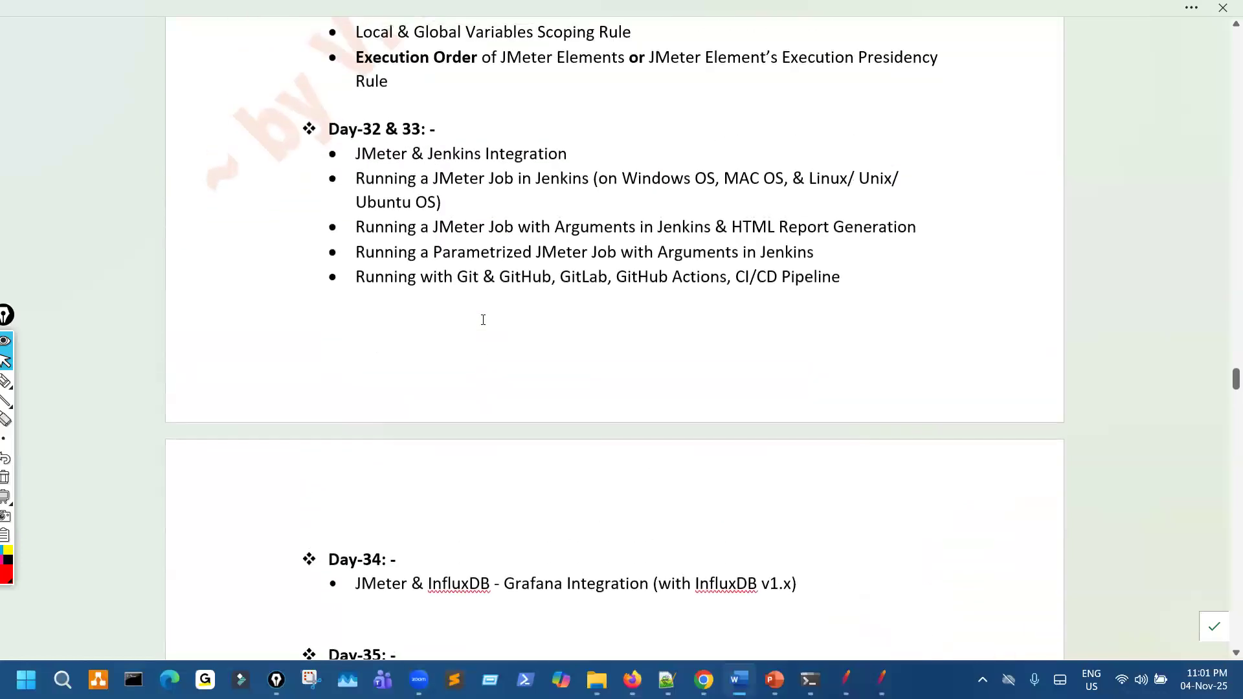
scroll(483, 319, "up", 2)
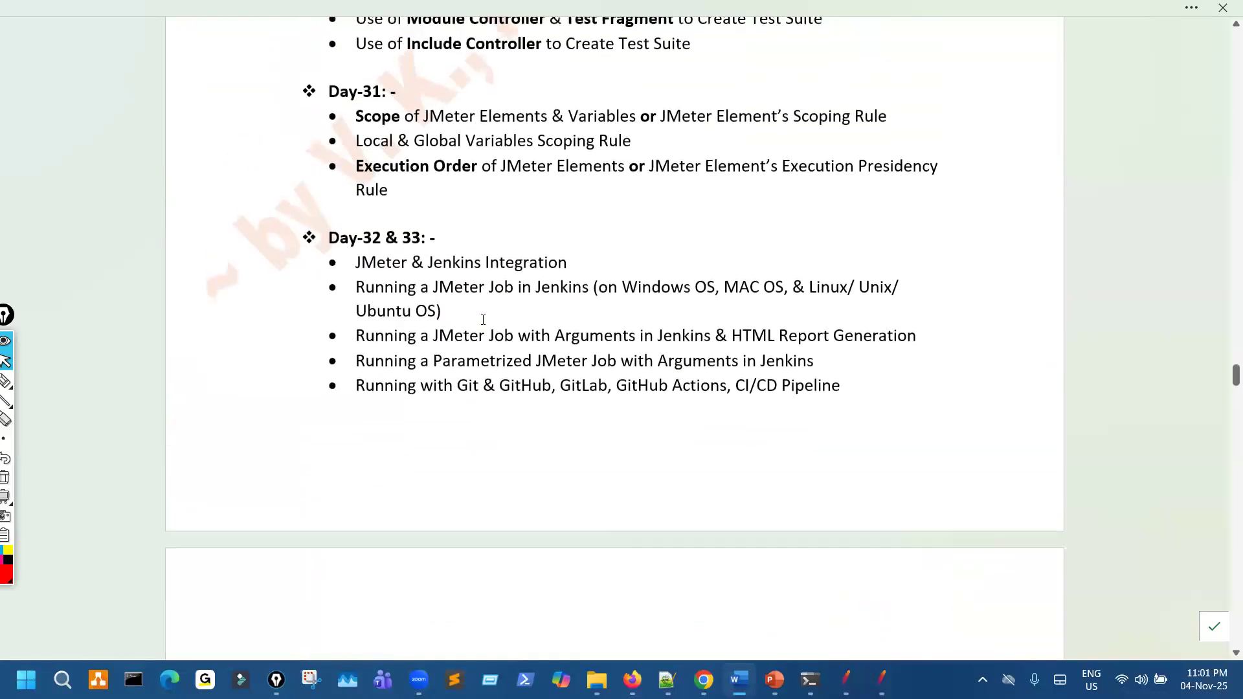
scroll(483, 319, "down", 3)
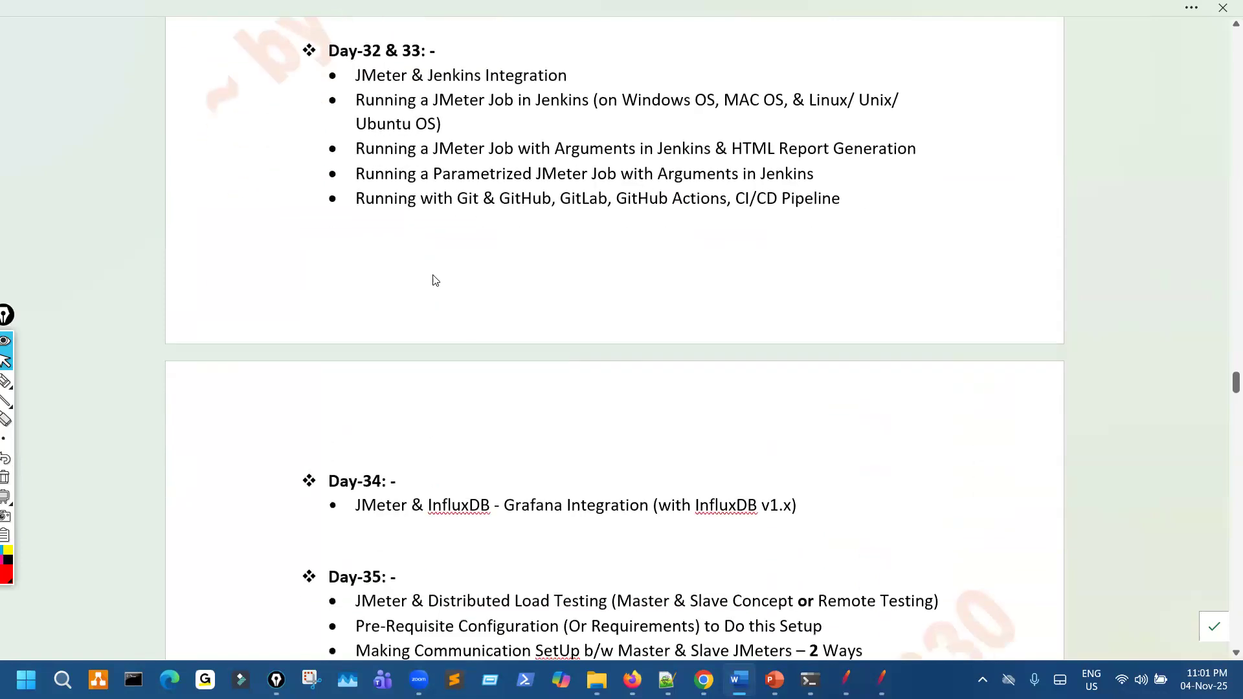
left_click_drag(427, 44, 465, 70)
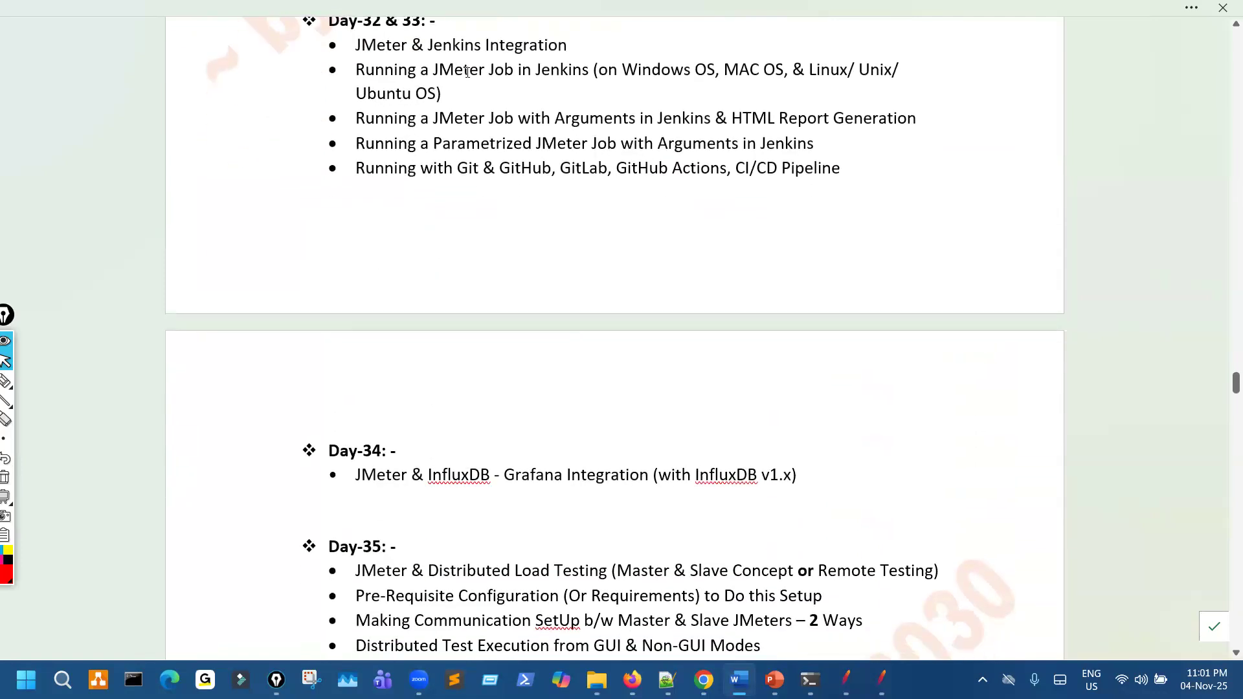
left_click(509, 204)
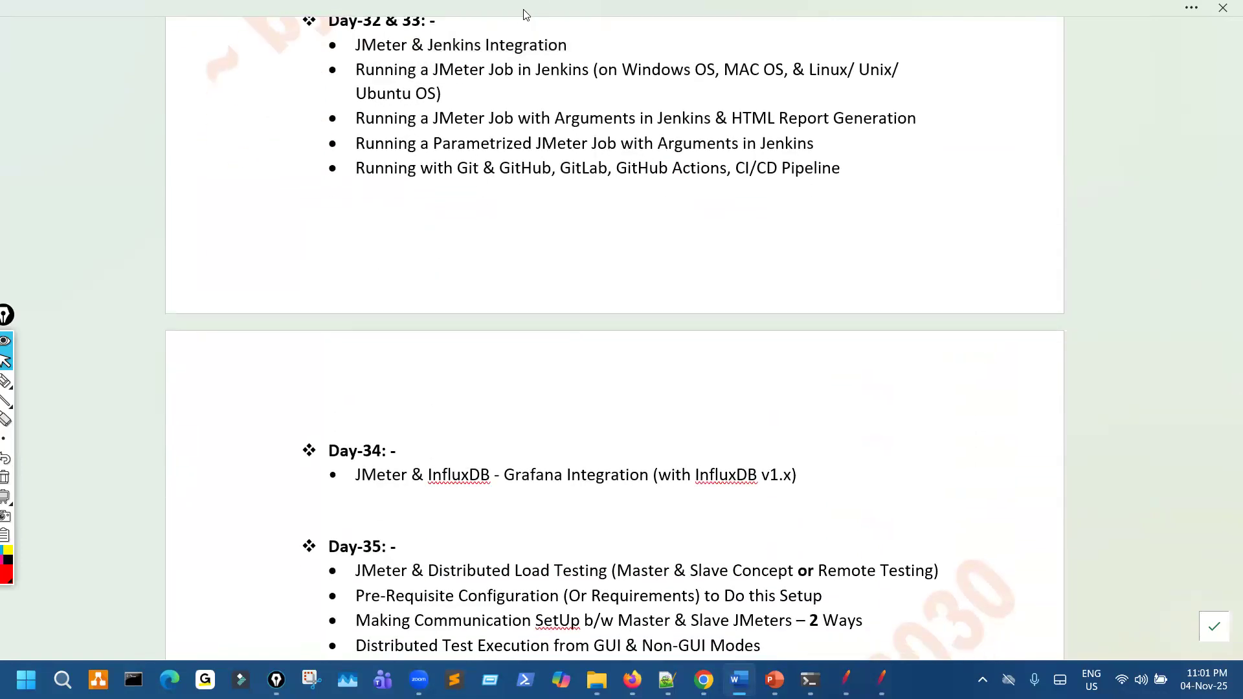